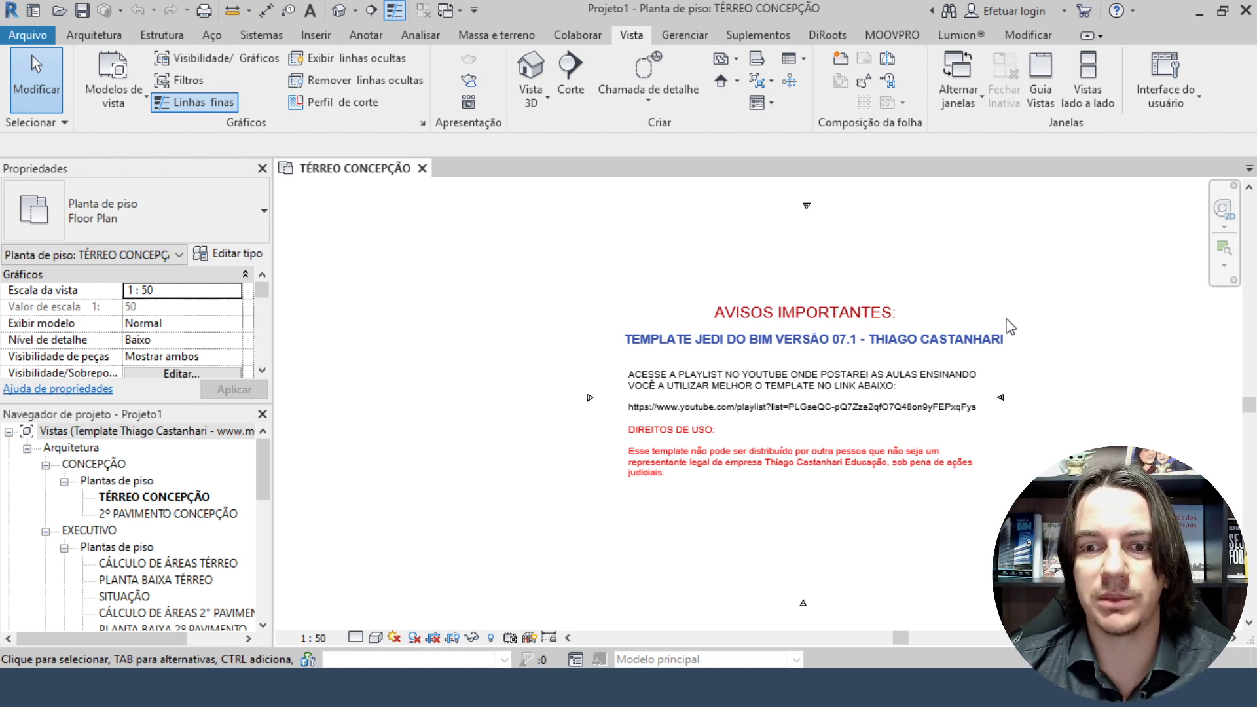
# Delete the template's notice texts from the middle of the TÉRREO CONCEPÇÃO floor plan.
pyautogui.moveTo(903, 506); pyautogui.dragTo(876, 491, button='middle')
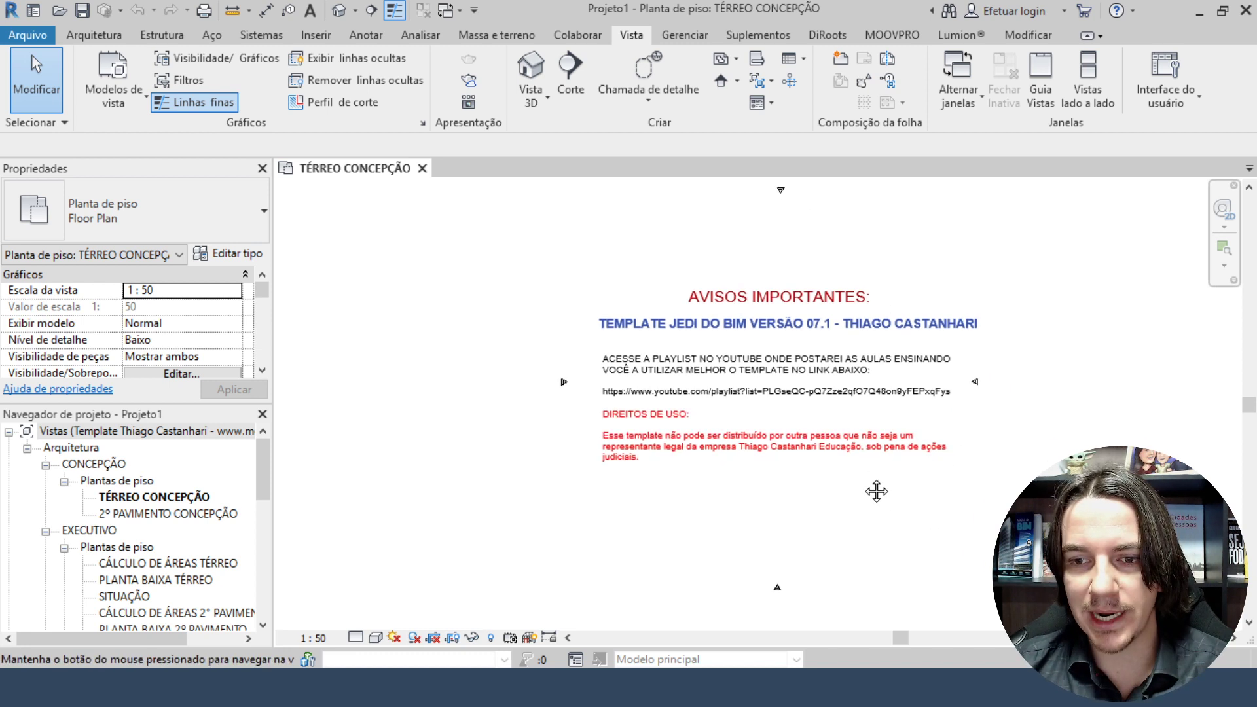
pyautogui.moveTo(870, 498); pyautogui.dragTo(763, 288)
pyautogui.press('Delete')
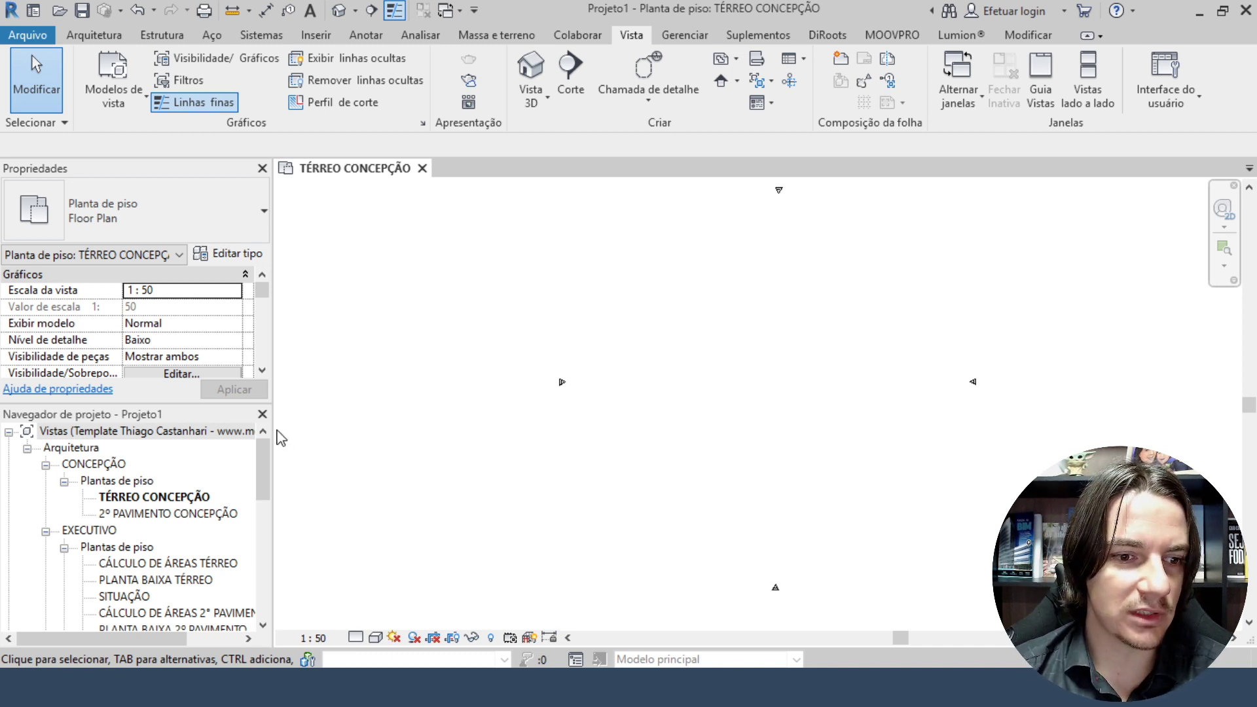
# Widen the project browser and open the ELEVAÇÃO FRONTAL elevation view.
pyautogui.moveTo(272, 441); pyautogui.dragTo(297, 445)
pyautogui.scroll(-1, 210, 487)
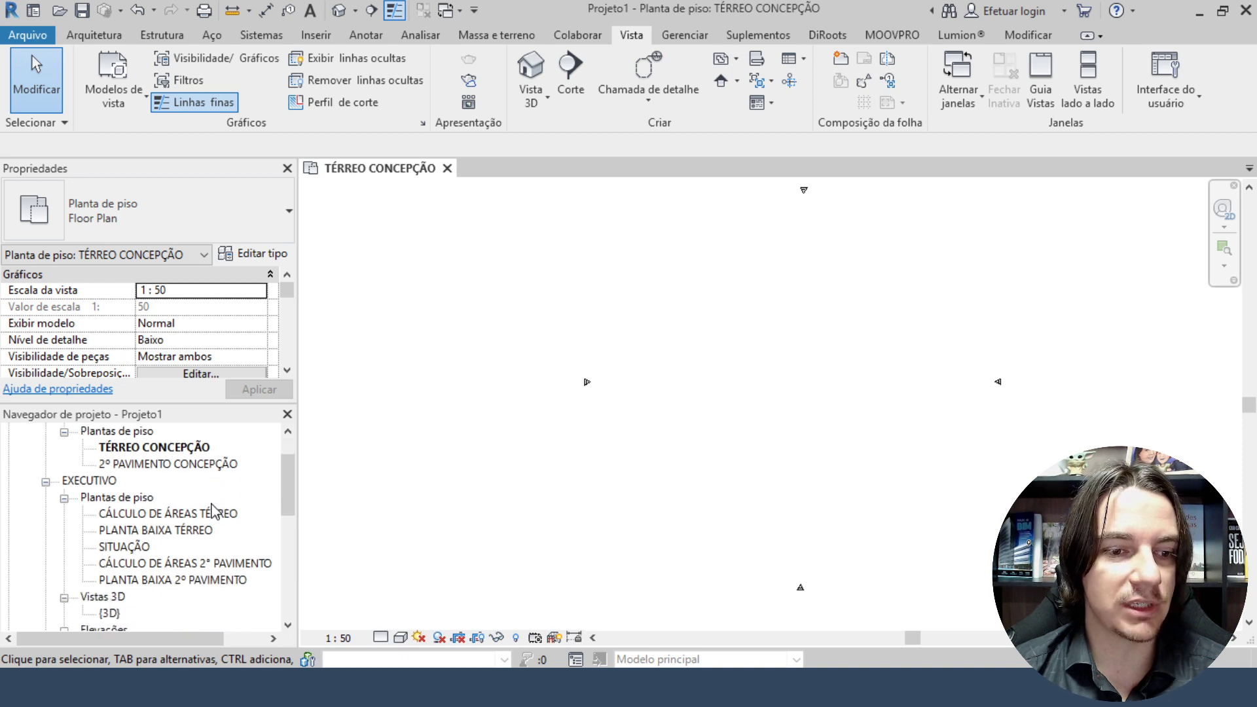
pyautogui.scroll(-1, 200, 498)
pyautogui.scroll(-2, 195, 504)
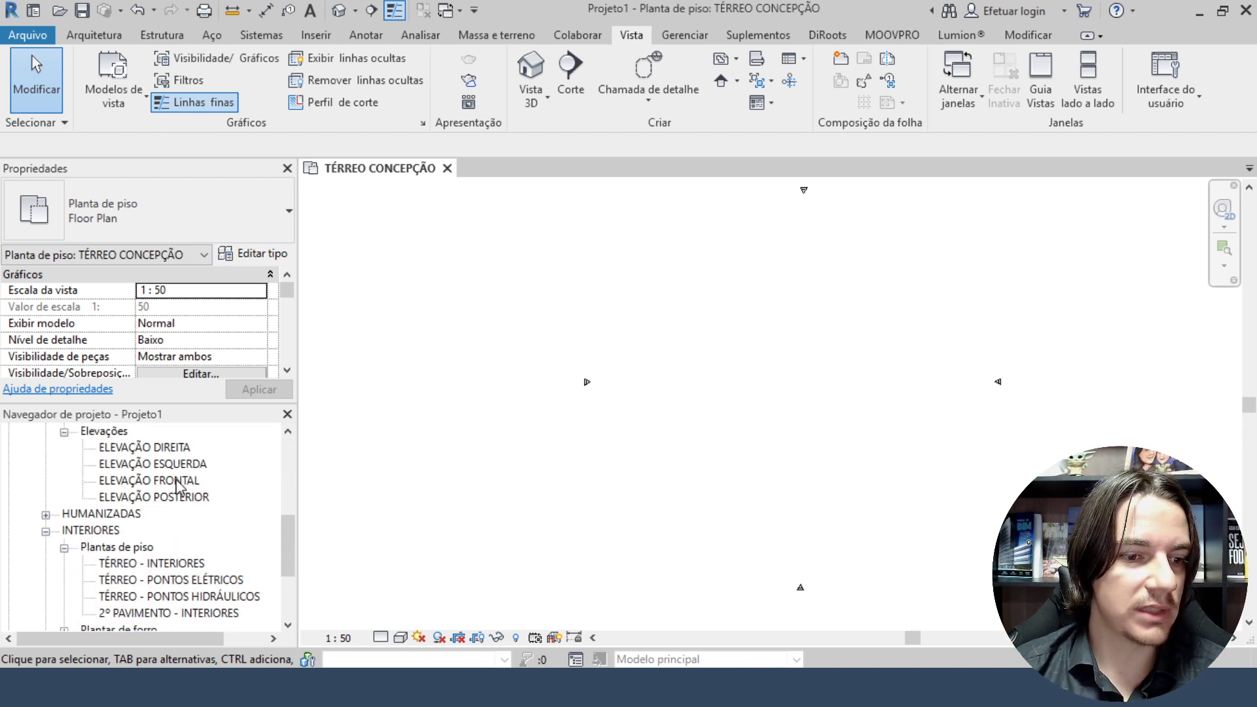
pyautogui.click(176, 484)
pyautogui.doubleClick(175, 481)
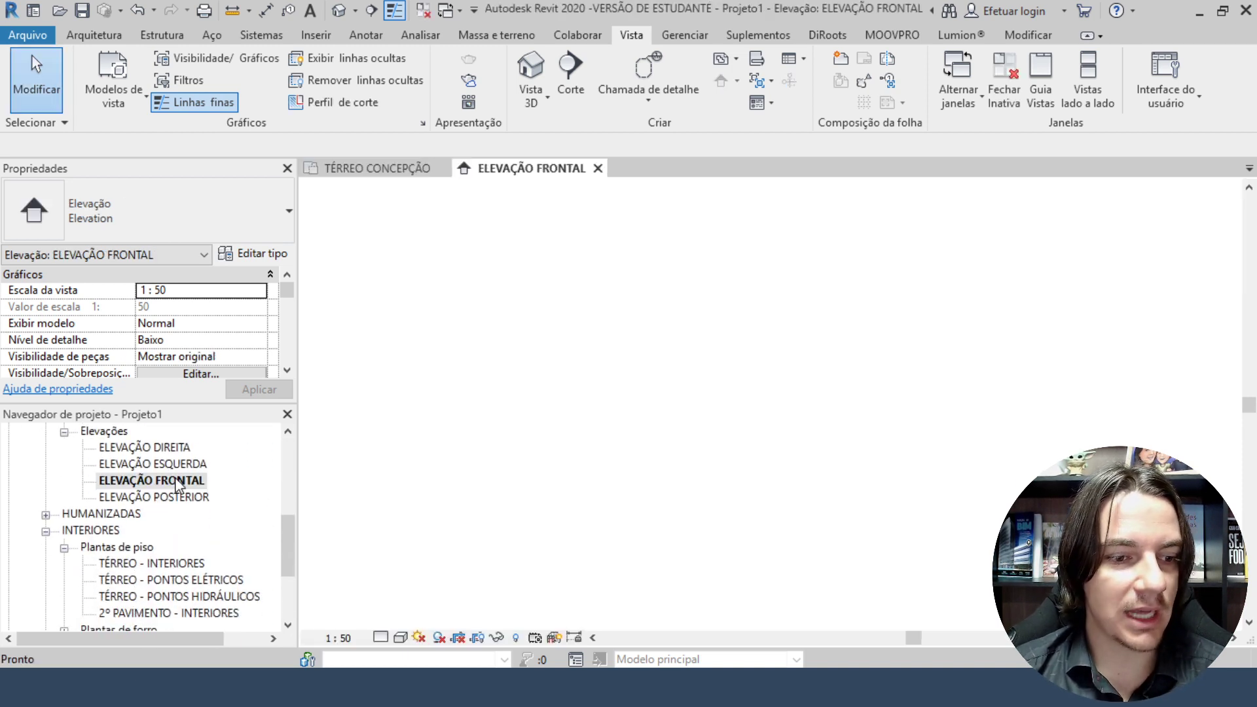
pyautogui.scroll(4, 879, 359)
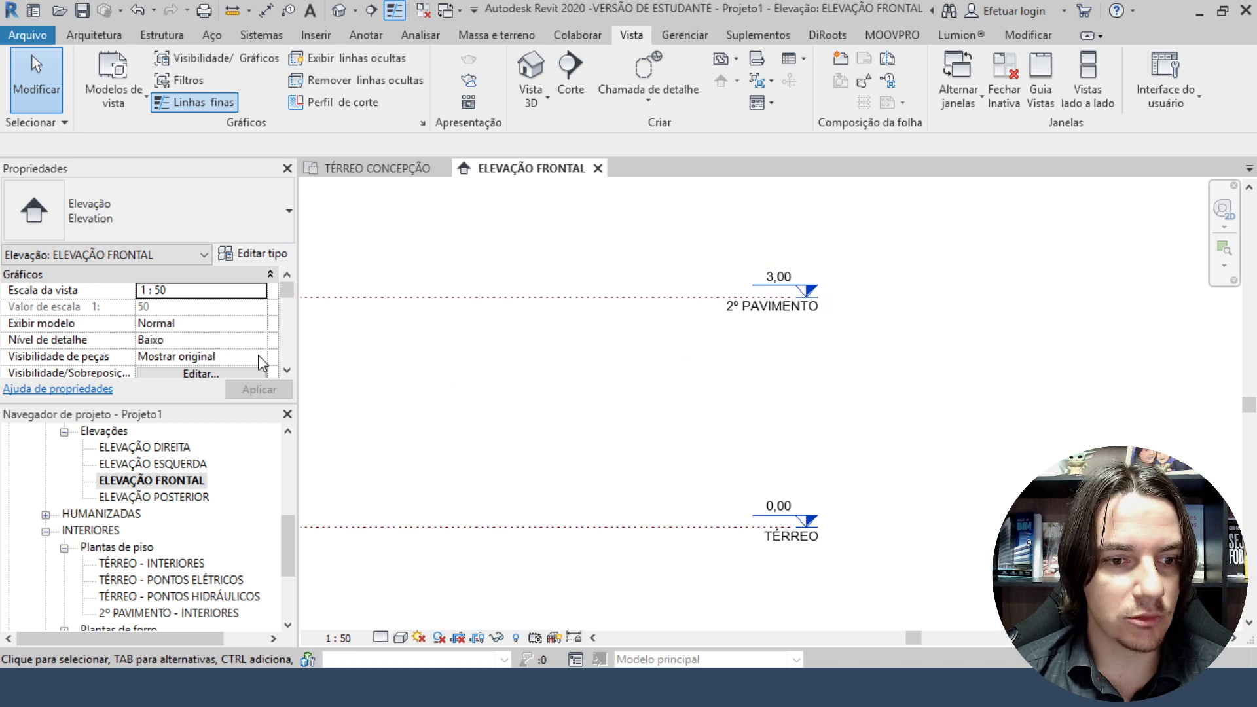
# Copy the TÉRREO level vertically downward by 3 m in the front elevation.
pyautogui.moveTo(296, 358); pyautogui.dragTo(307, 359)
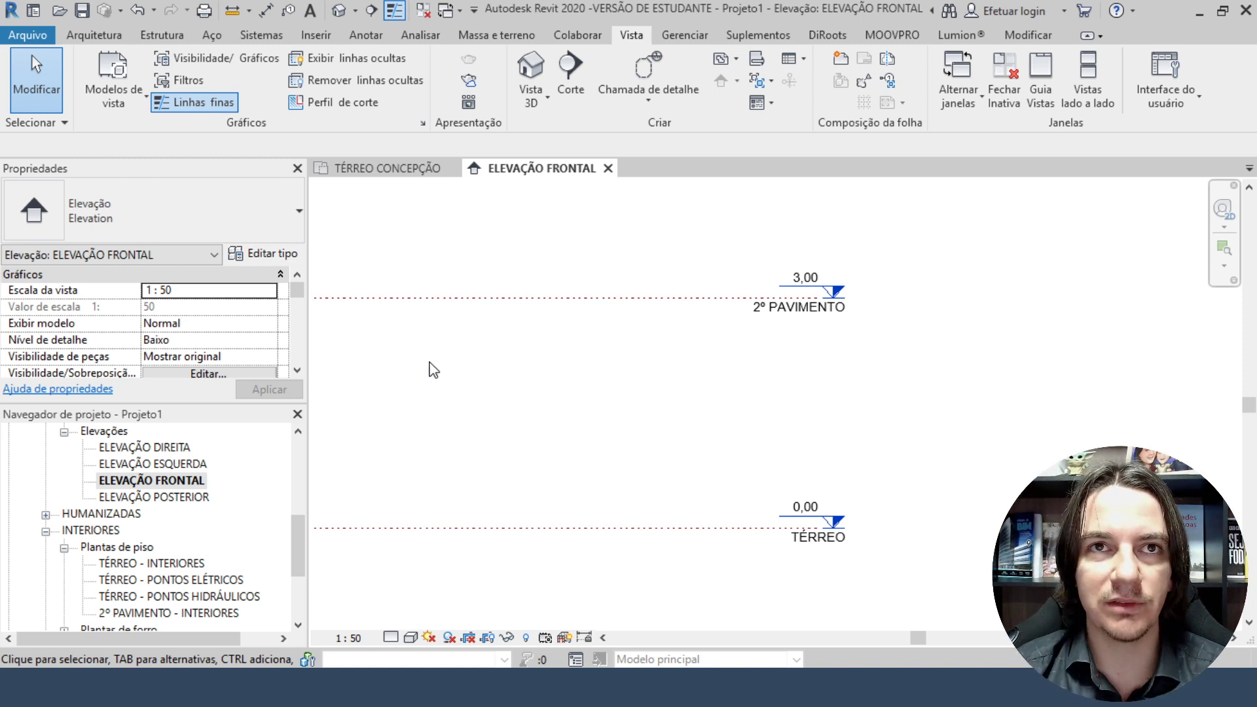
pyautogui.moveTo(489, 421); pyautogui.dragTo(531, 339, button='middle')
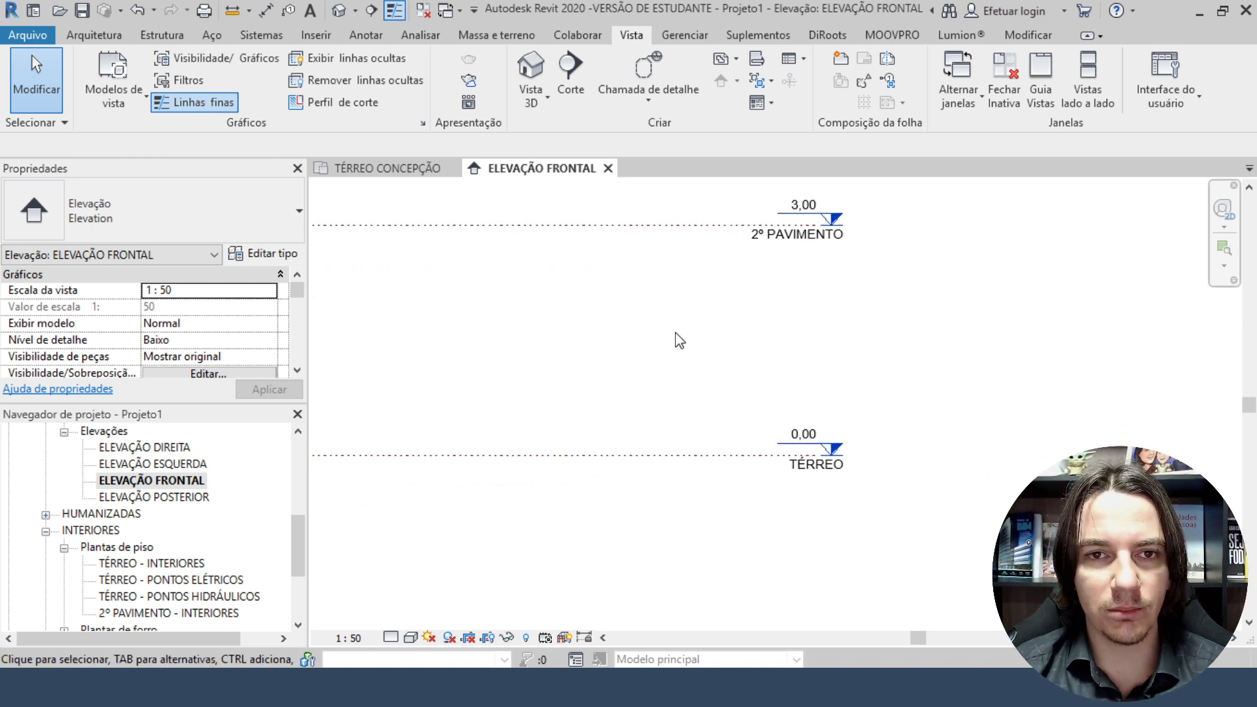
pyautogui.moveTo(668, 339); pyautogui.dragTo(658, 305, button='middle')
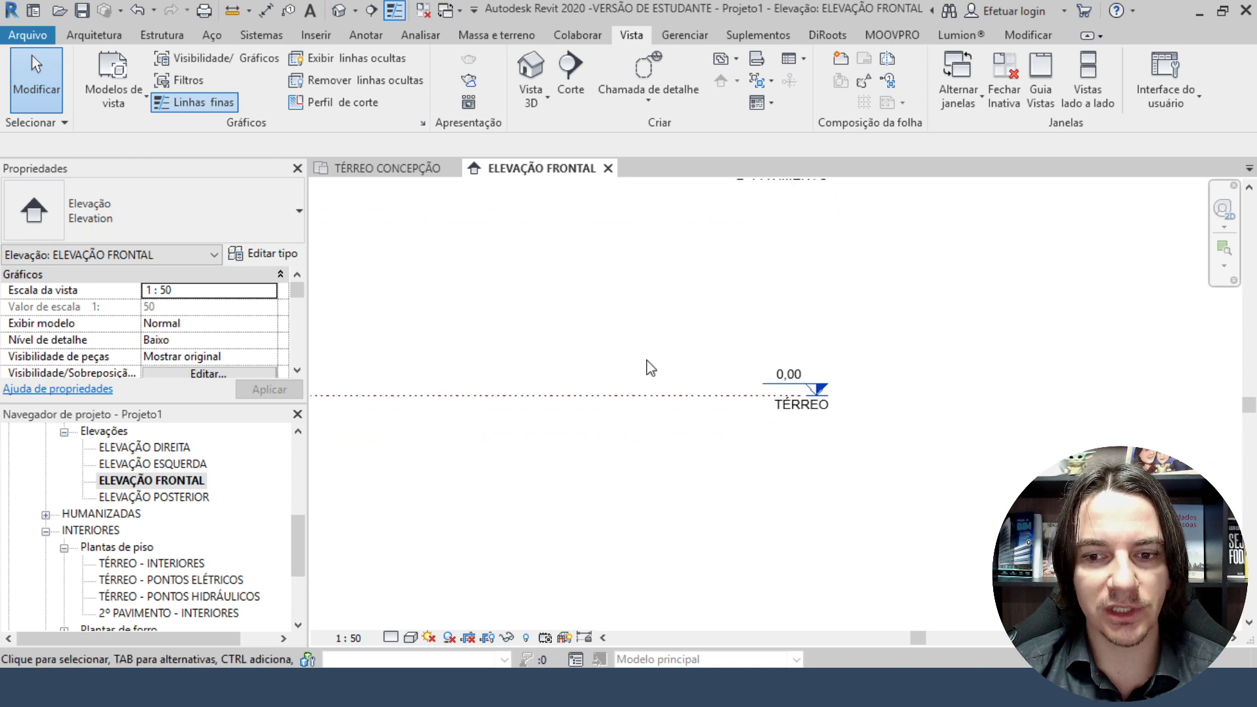
pyautogui.click(648, 407)
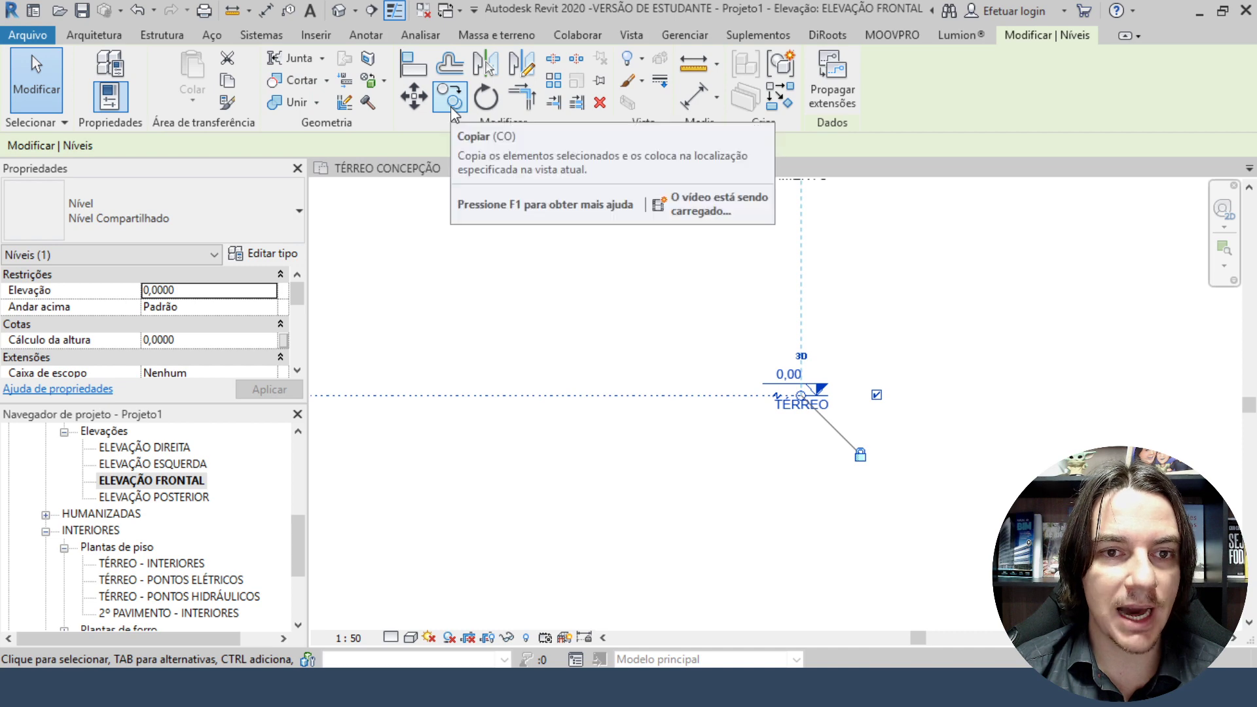
pyautogui.click(454, 111)
pyautogui.click(719, 401)
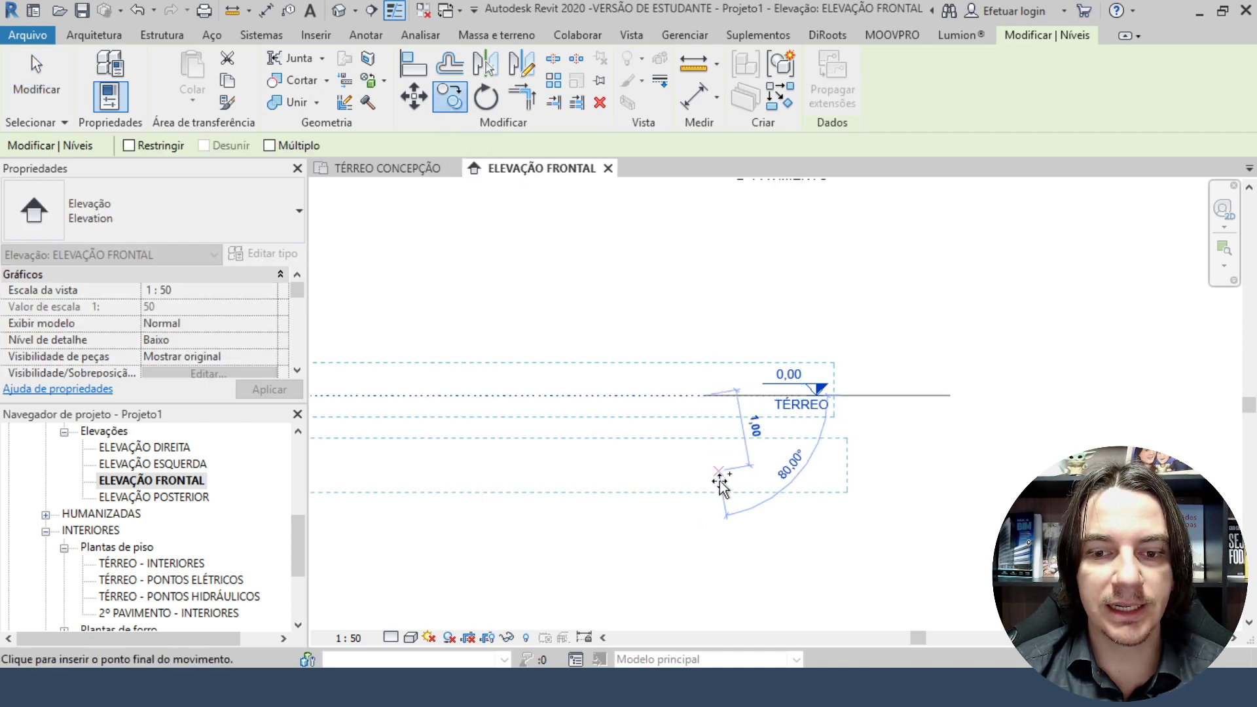
pyautogui.scroll(-3, 720, 387)
pyautogui.moveTo(720, 388); pyautogui.dragTo(713, 362, button='middle')
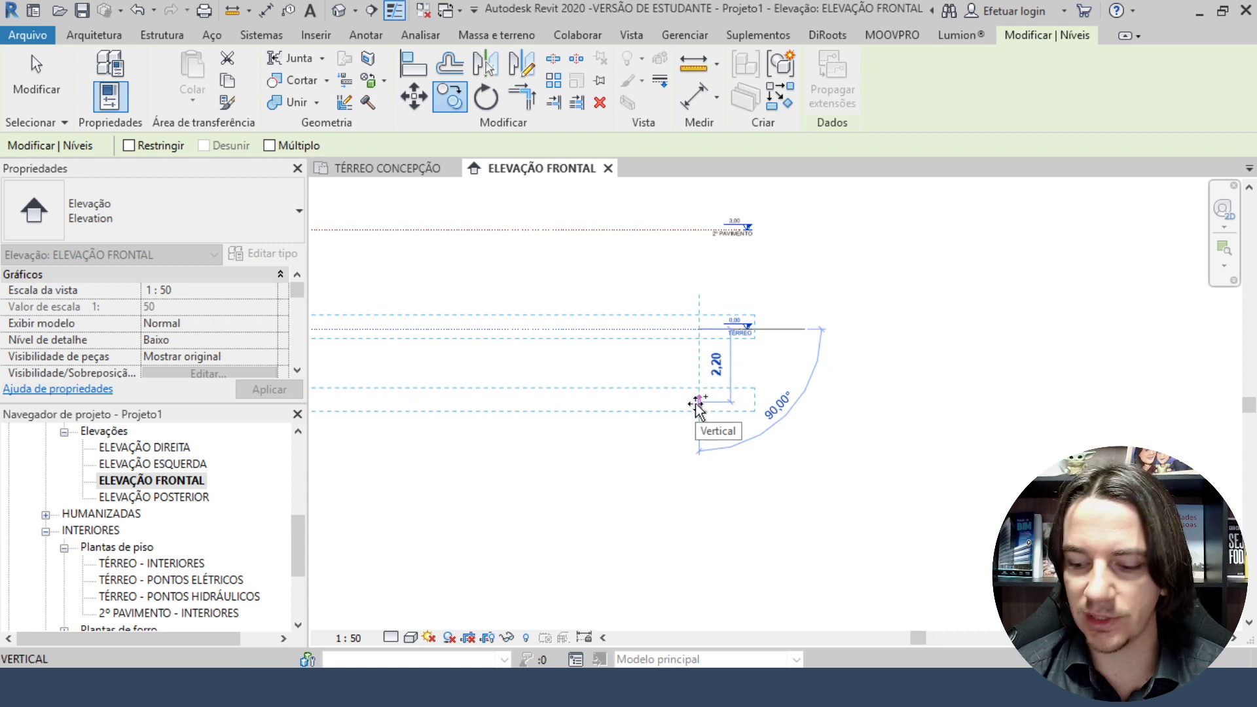
pyautogui.write('3')
pyautogui.press('Return')
pyautogui.scroll(4, 738, 434)
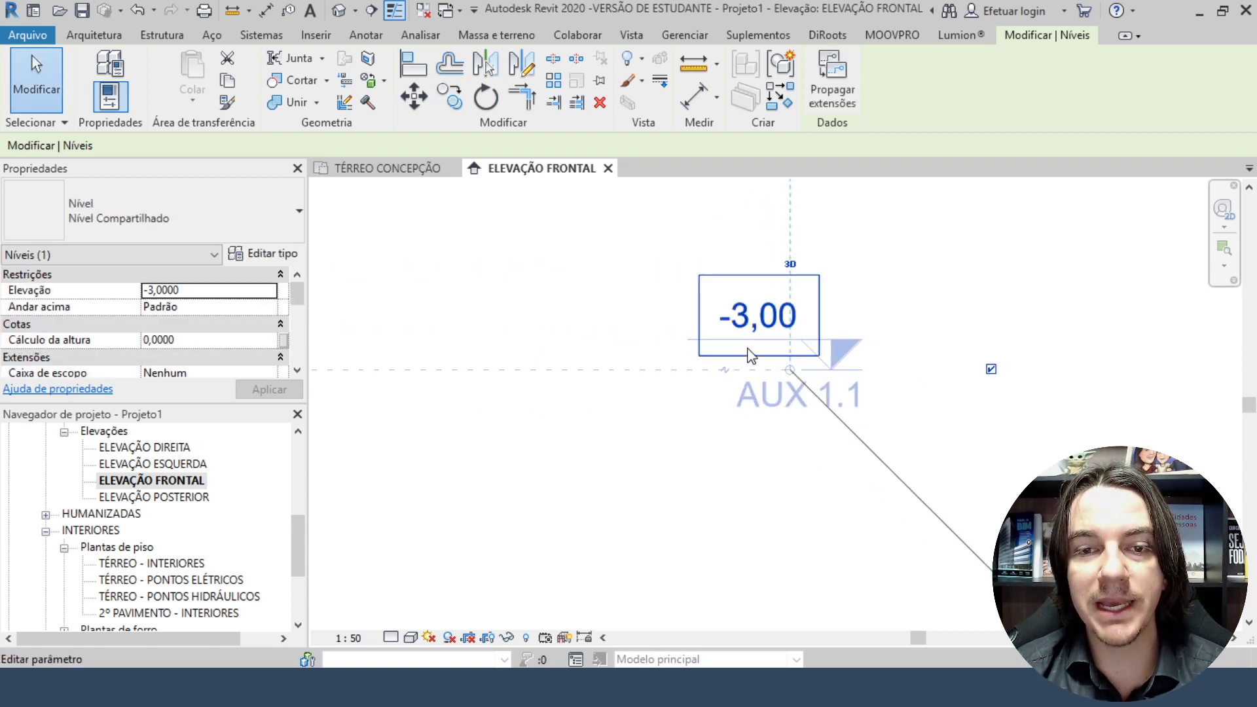
pyautogui.click(660, 469)
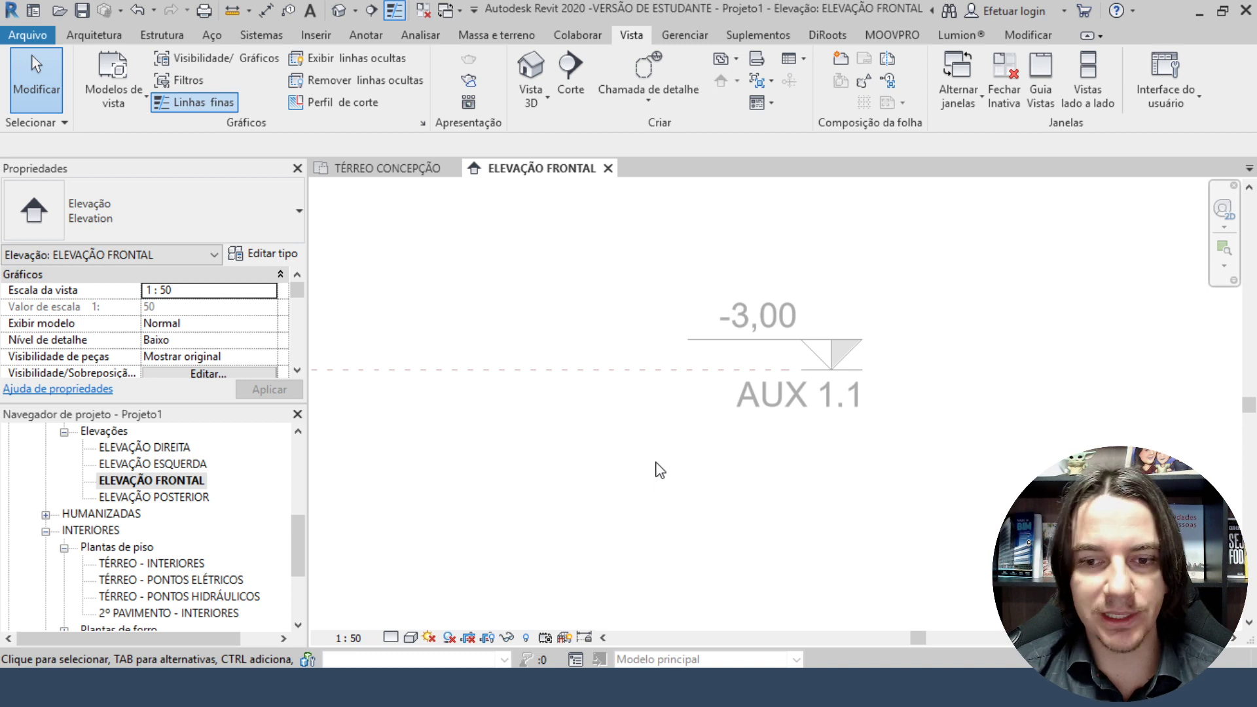
# Rename the copied level below TÉRREO as SUBSOLO.
pyautogui.click(794, 402)
pyautogui.click(794, 403)
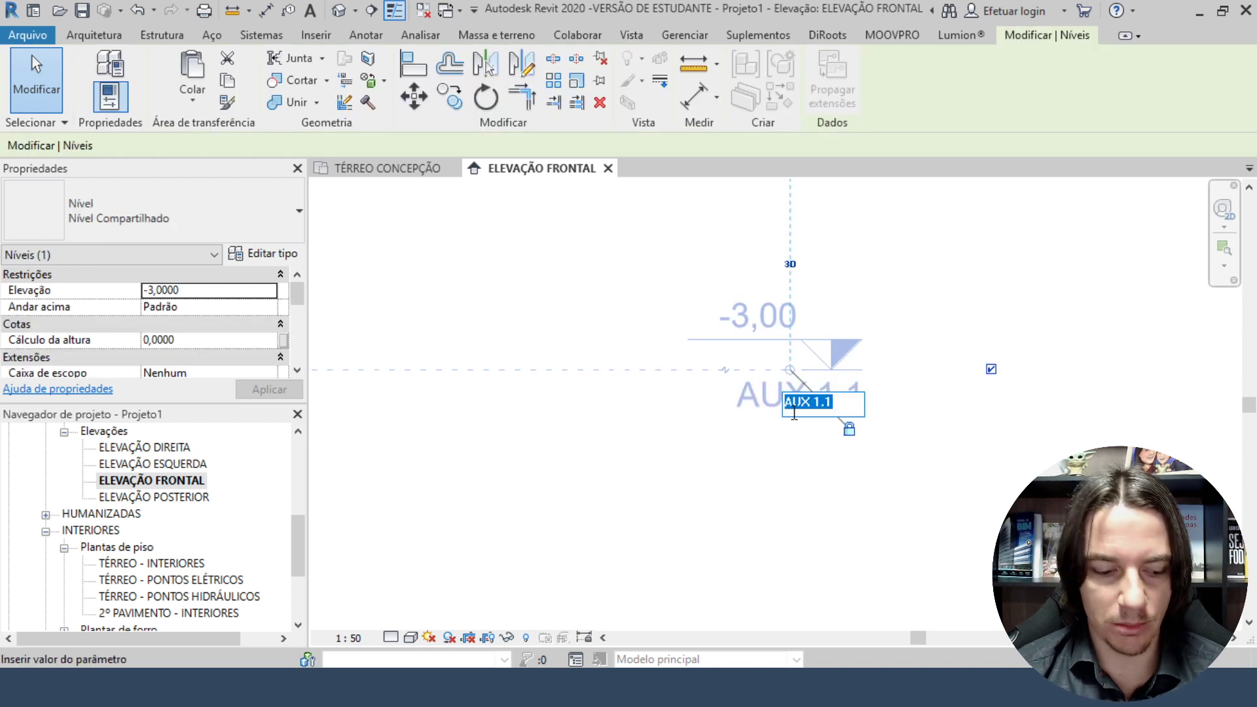
pyautogui.write('SUBSOLO')
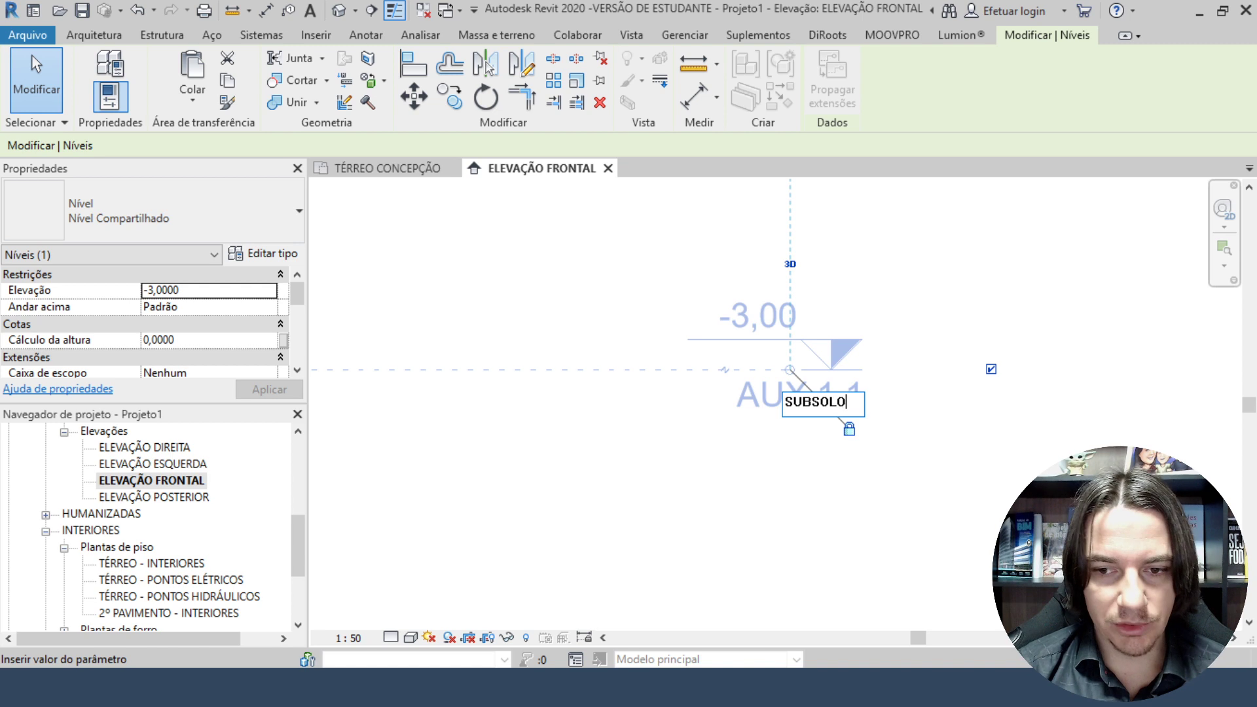
pyautogui.press('Return')
pyautogui.click(744, 477)
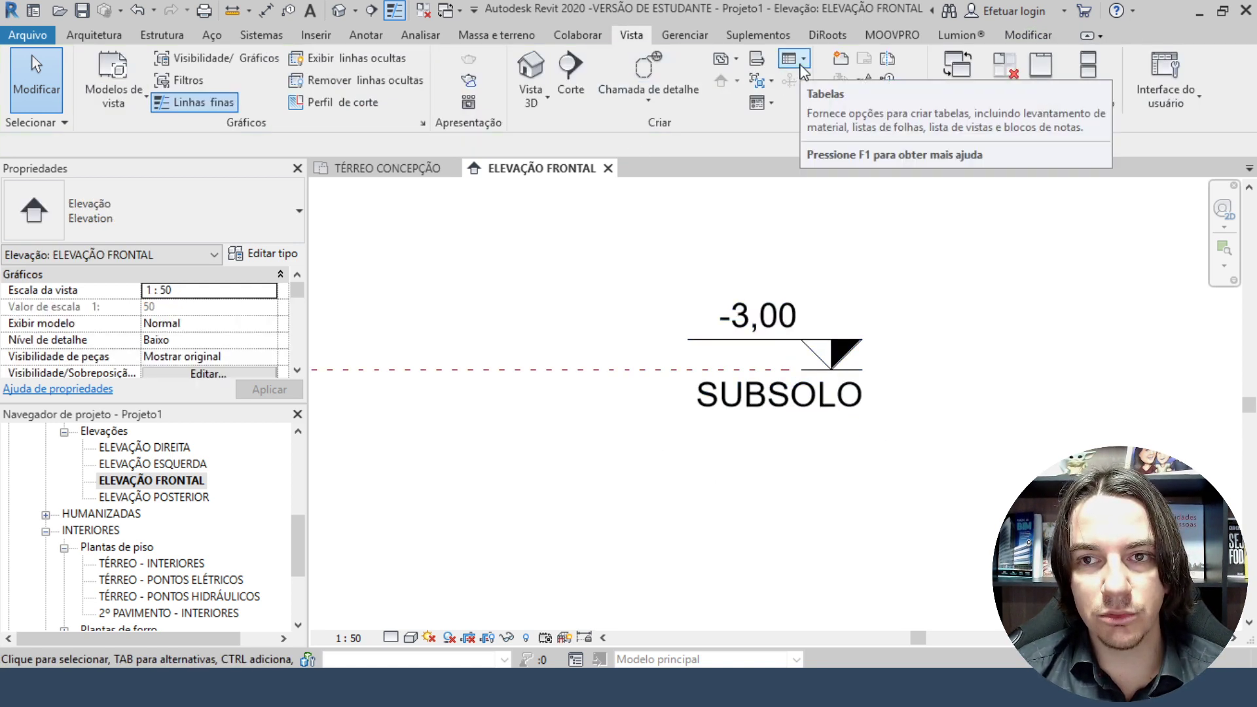
# Create a new Floor Plan view for the SUBSOLO level, with the option not to duplicate existing views enabled.
pyautogui.click(734, 60)
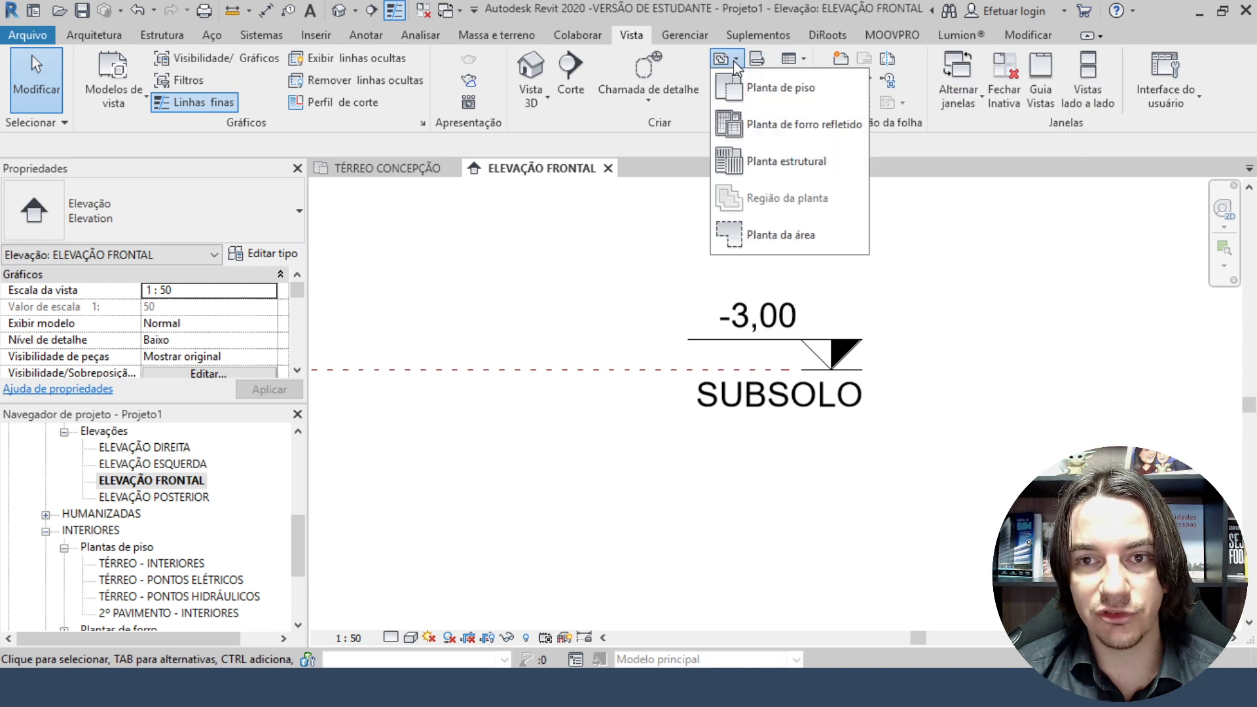
pyautogui.click(761, 92)
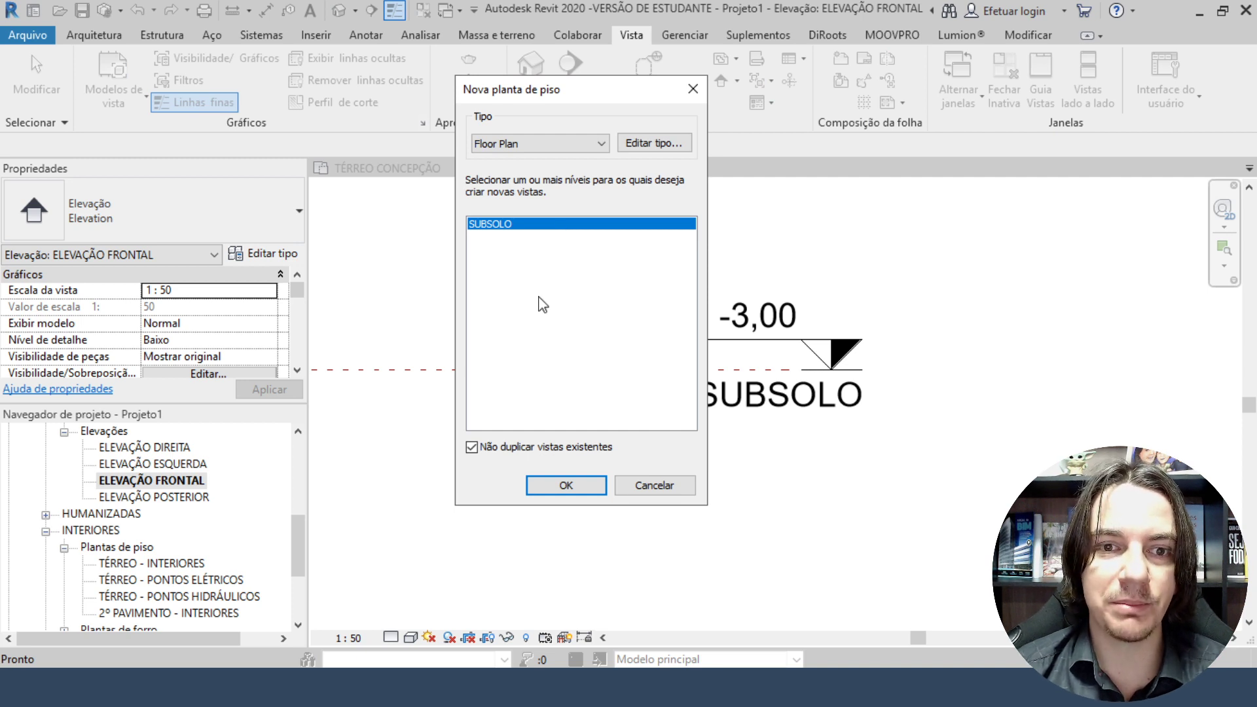
pyautogui.click(471, 447)
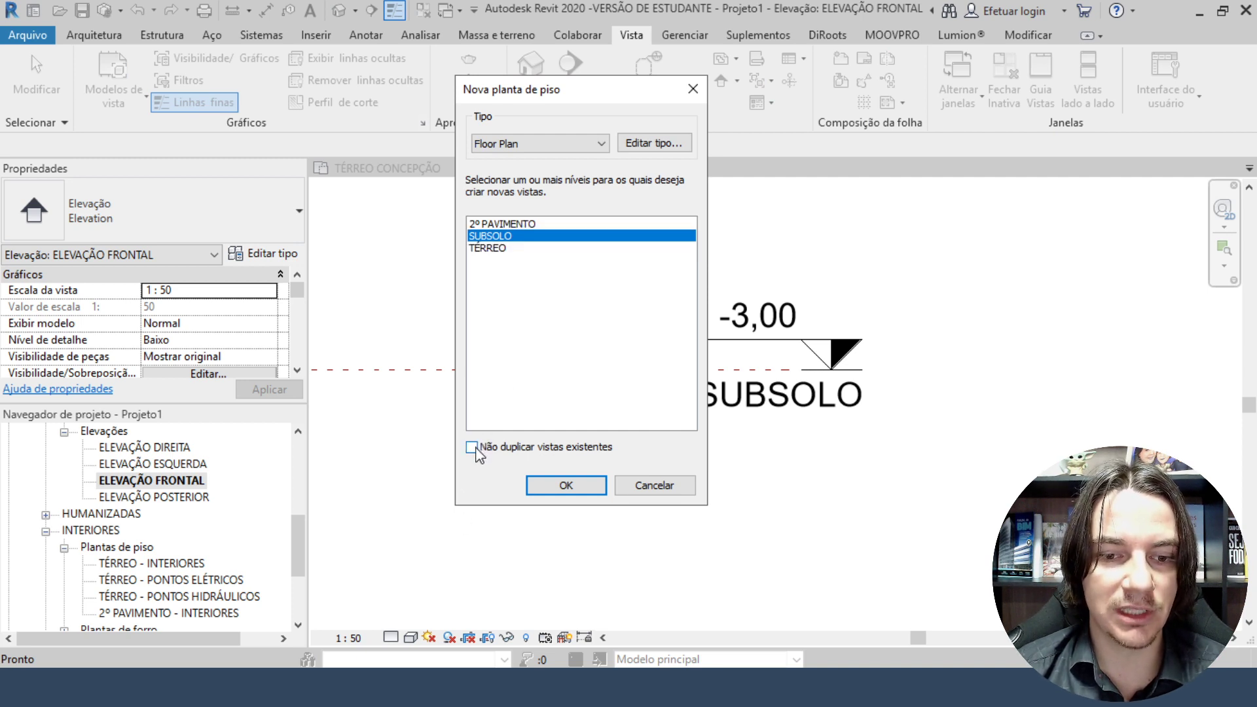
pyautogui.click(474, 449)
pyautogui.click(474, 449)
pyautogui.click(473, 449)
pyautogui.click(472, 449)
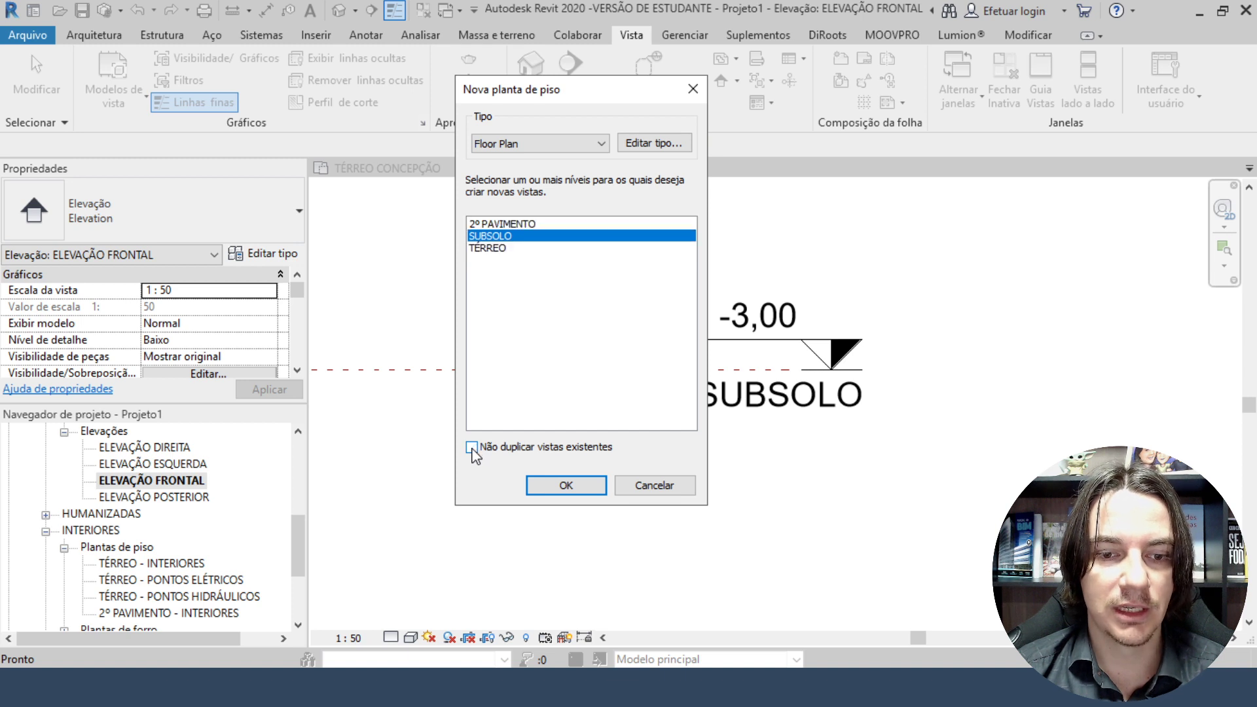
pyautogui.click(472, 449)
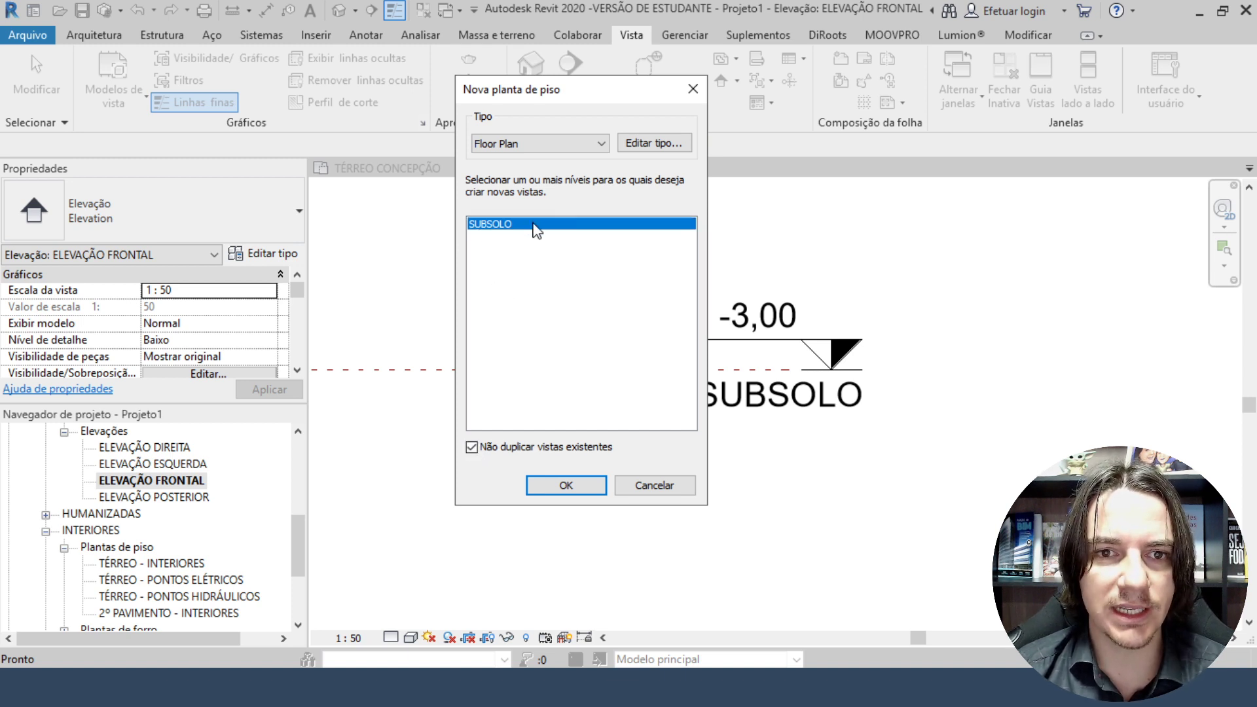
pyautogui.click(516, 144)
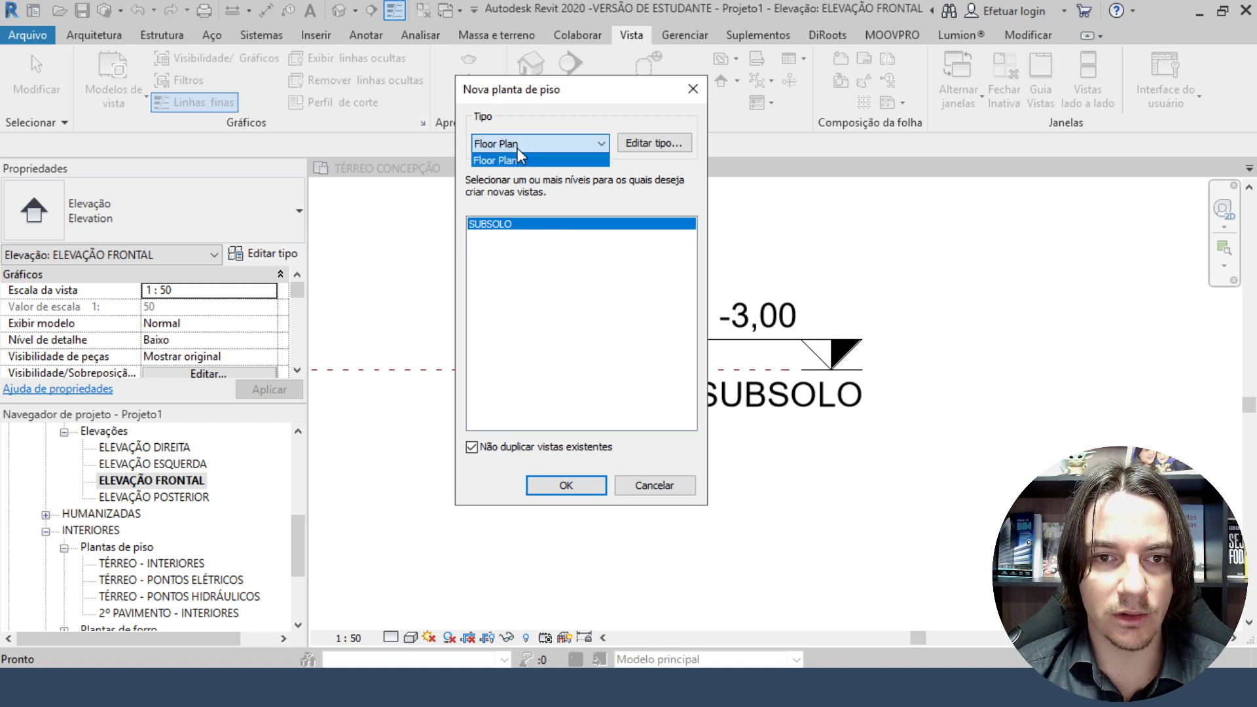
pyautogui.click(517, 145)
pyautogui.click(578, 496)
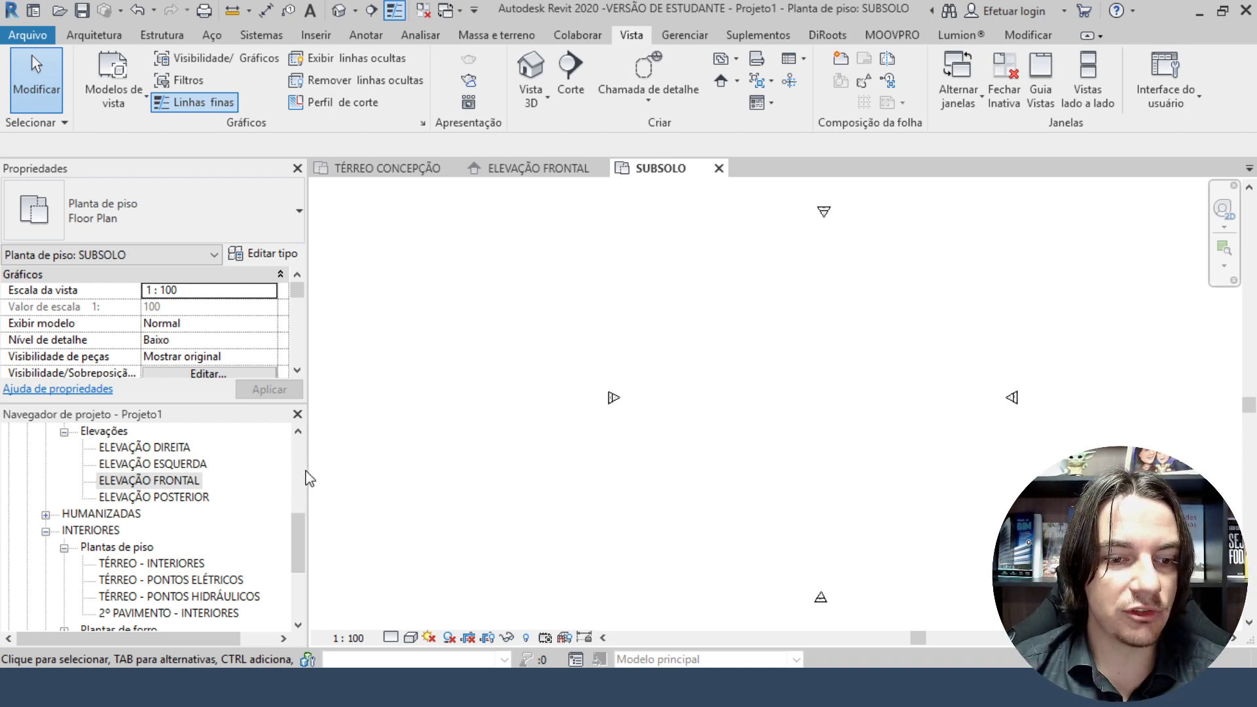
# Expand Coordenação, its ??? group and Plantas de piso in the project browser to locate the SUBSOLO plan.
pyautogui.moveTo(308, 477); pyautogui.dragTo(333, 478)
pyautogui.scroll(5, 111, 490)
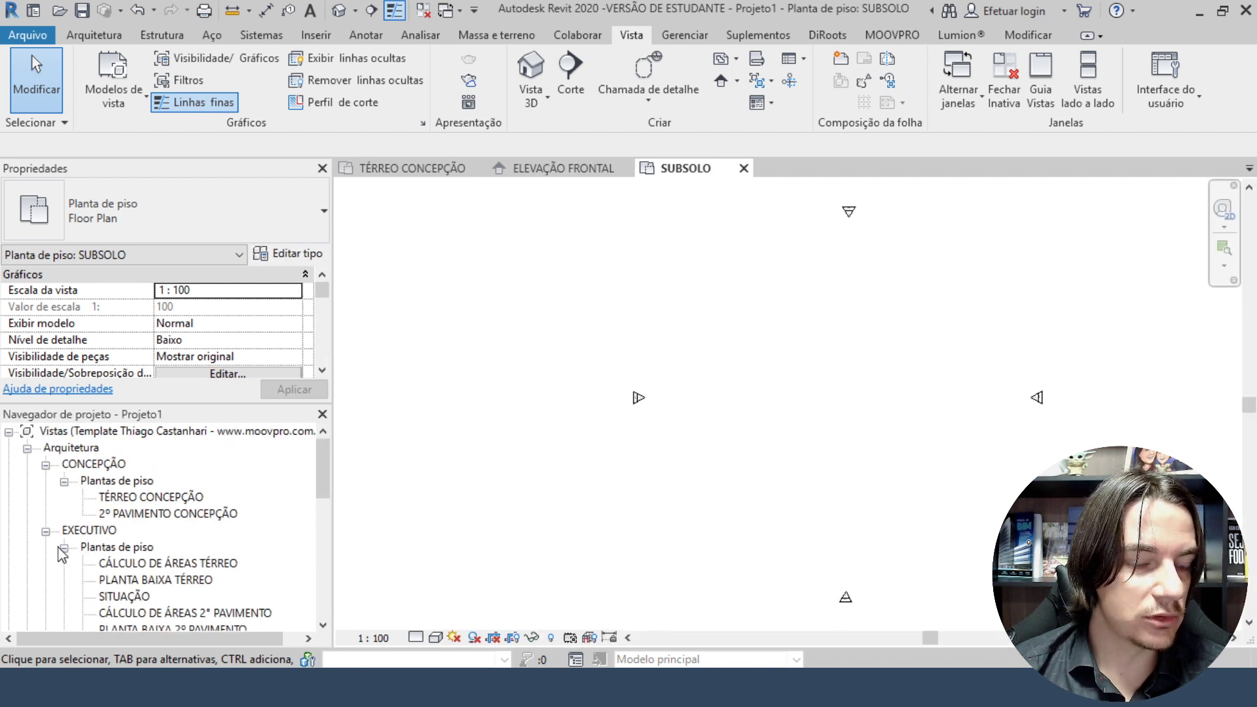
pyautogui.scroll(-6, 105, 517)
pyautogui.scroll(-2, 97, 536)
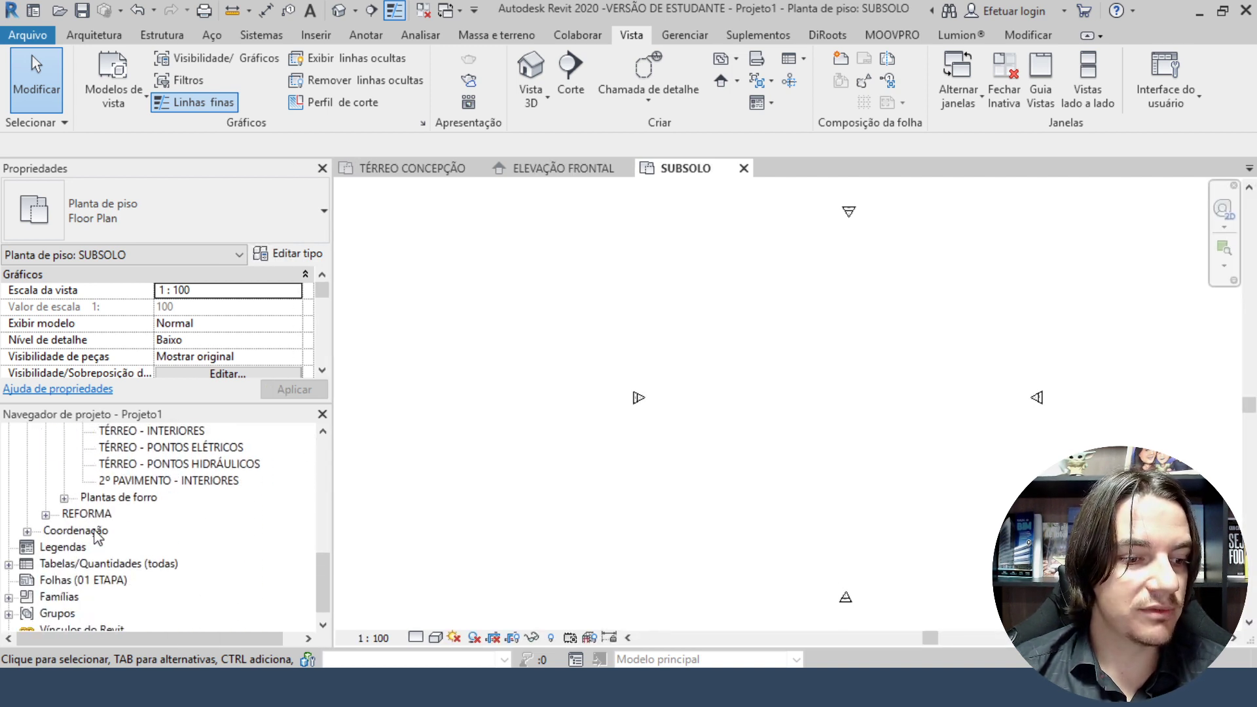
pyautogui.scroll(-1, 97, 536)
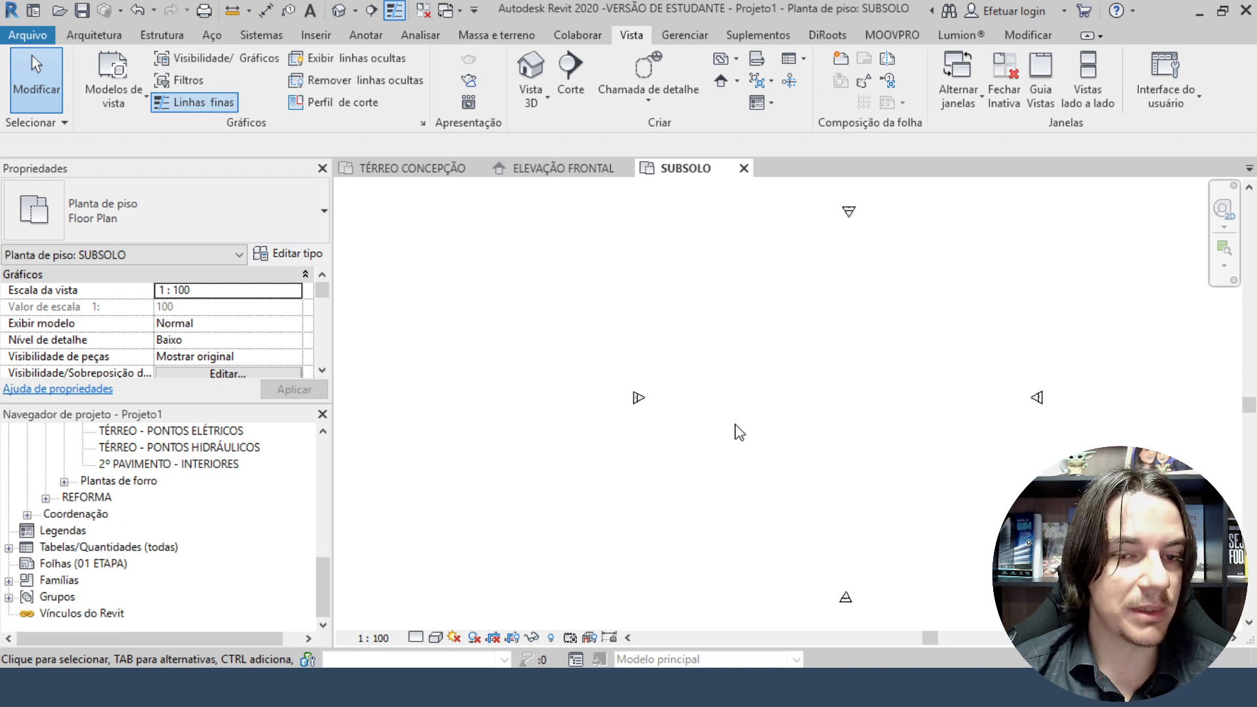
pyautogui.click(27, 514)
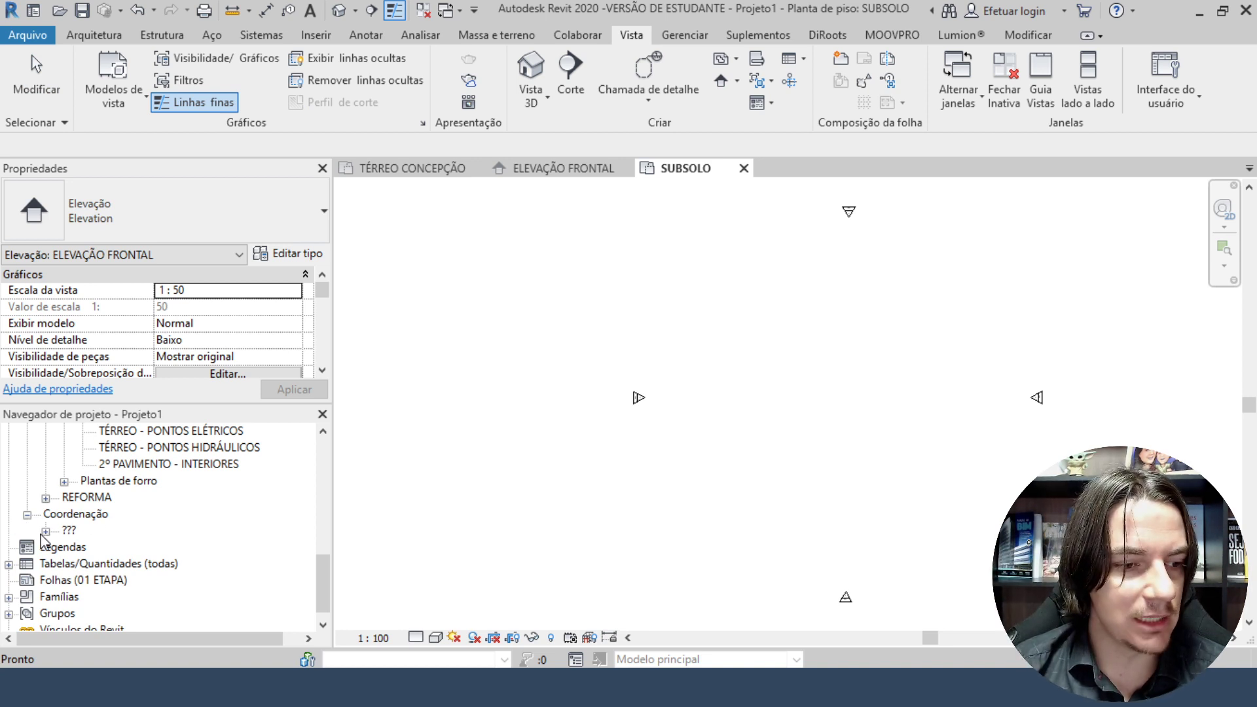
pyautogui.click(46, 531)
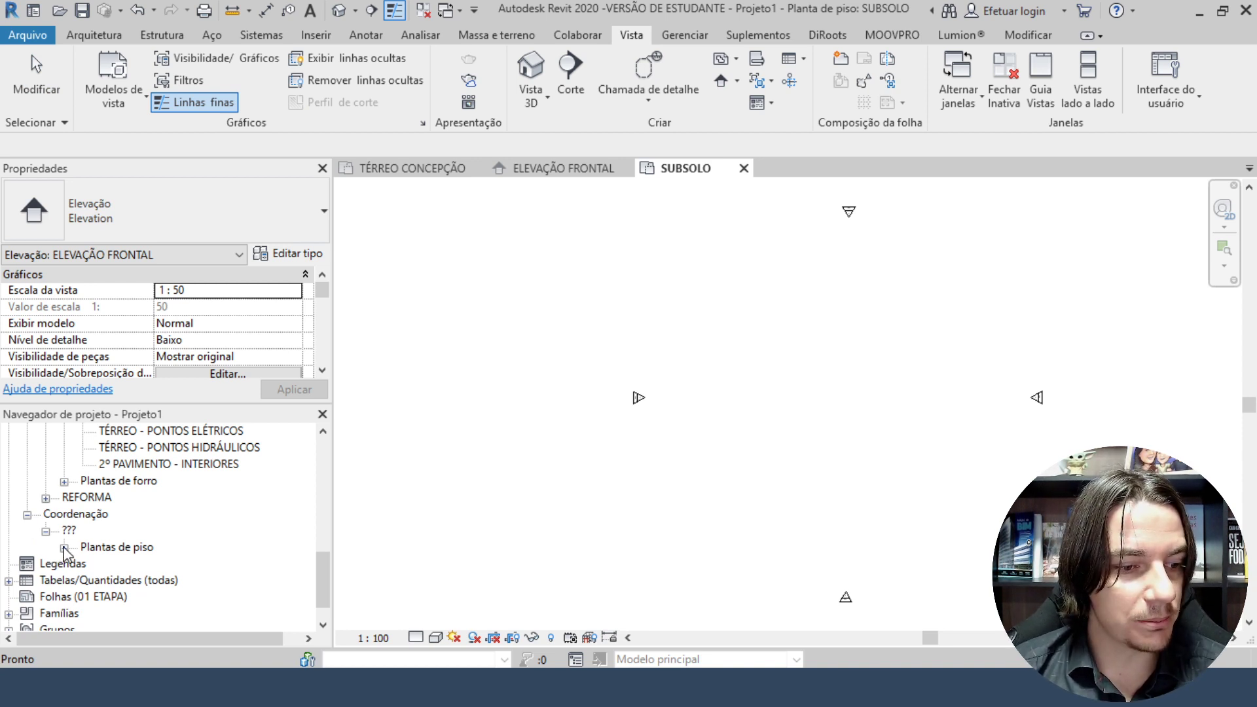
pyautogui.click(64, 546)
pyautogui.moveTo(209, 402); pyautogui.dragTo(186, 455)
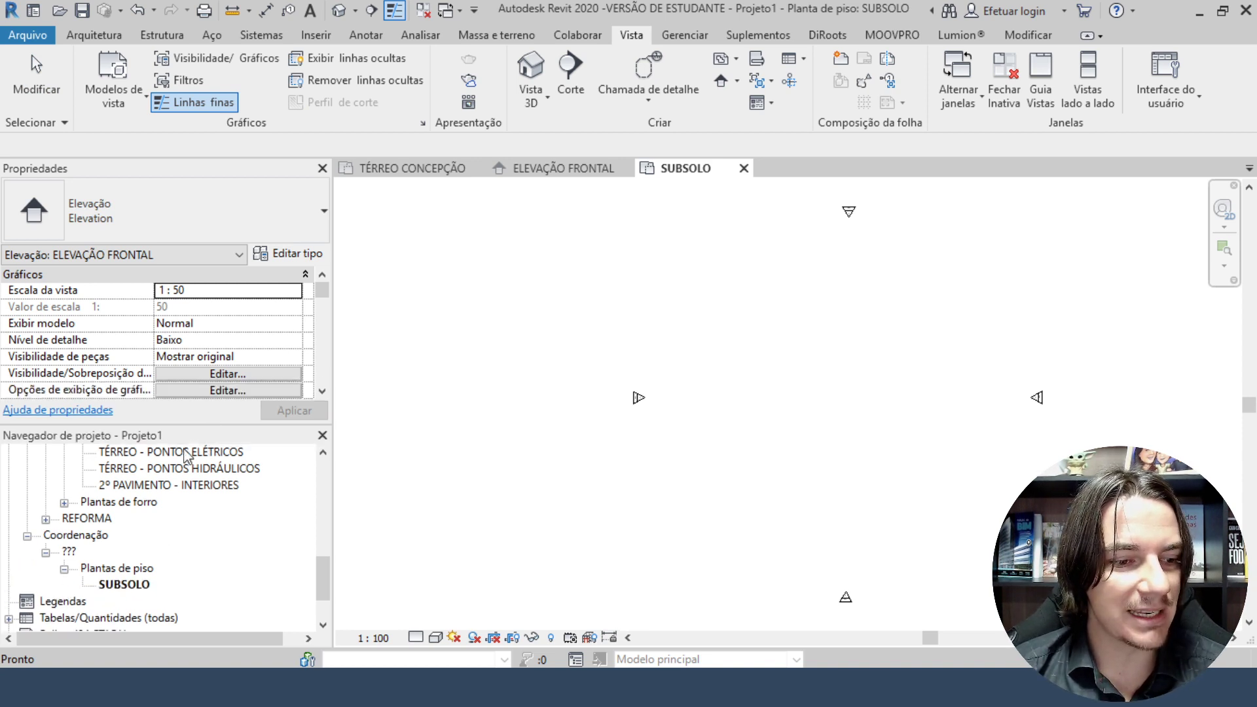
pyautogui.click(464, 399)
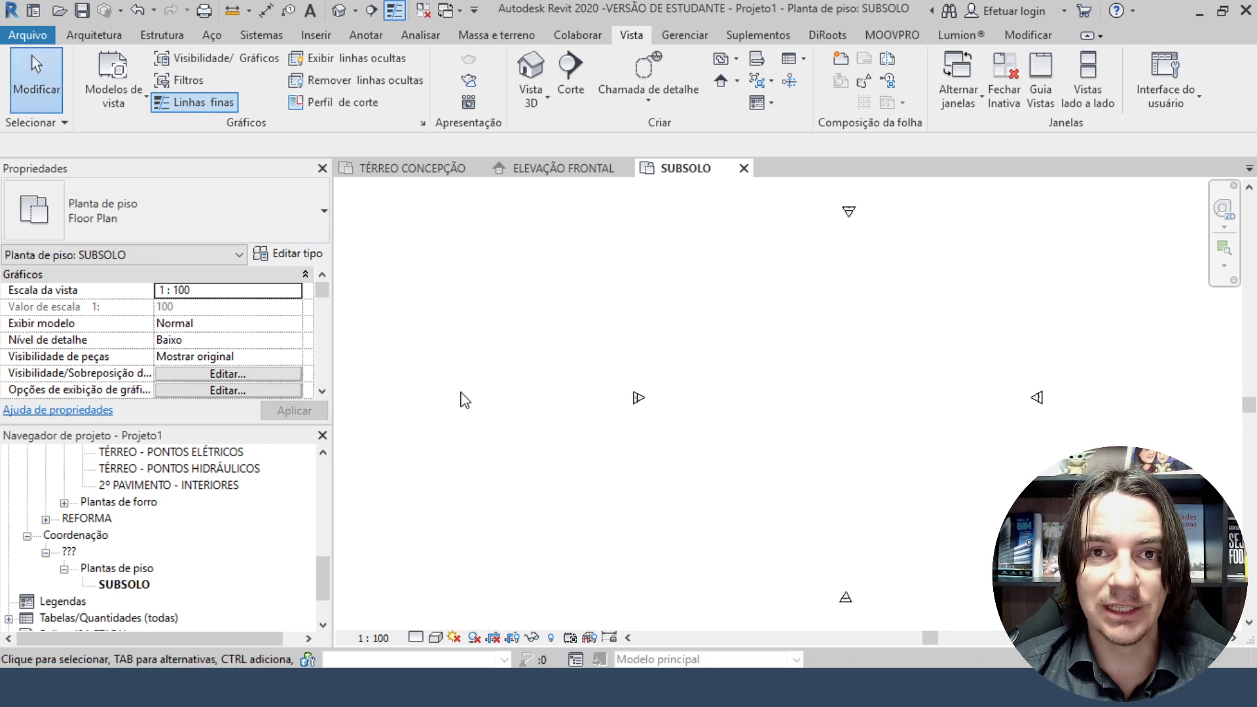
# Set the Disciplina of the SUBSOLO floor plan view to Arquitetura.
pyautogui.moveTo(202, 424); pyautogui.dragTo(200, 483)
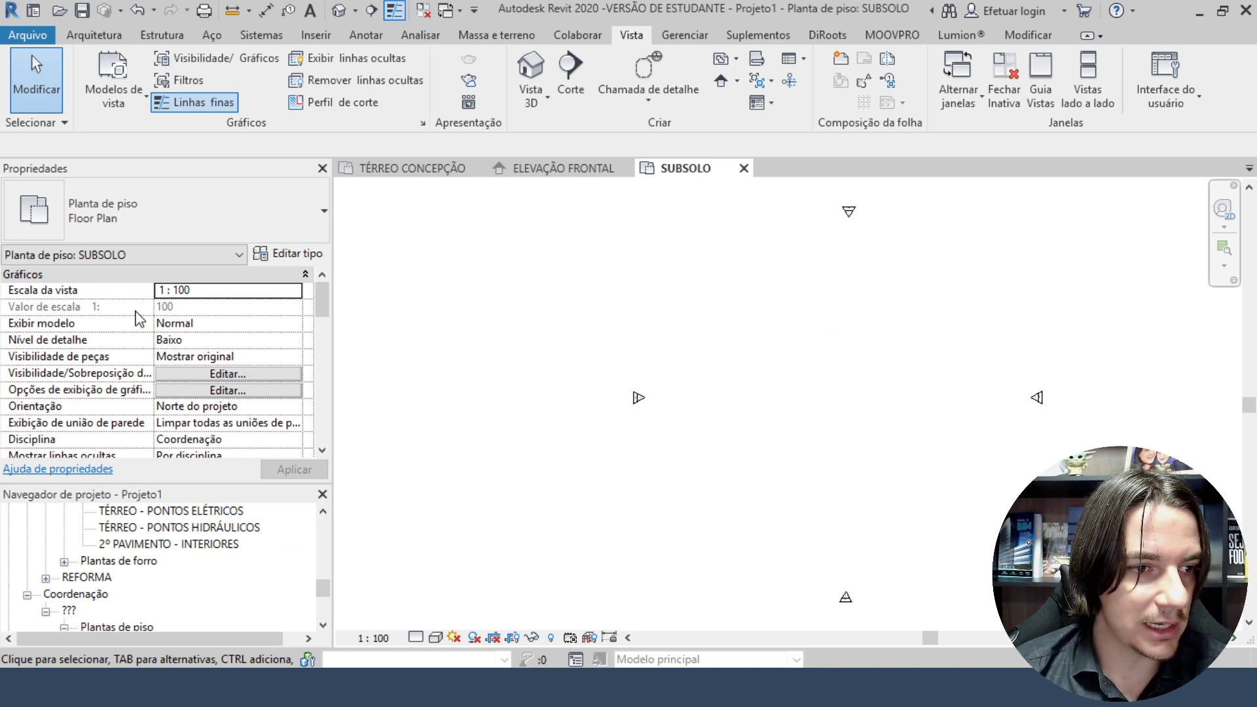
pyautogui.scroll(-3, 55, 328)
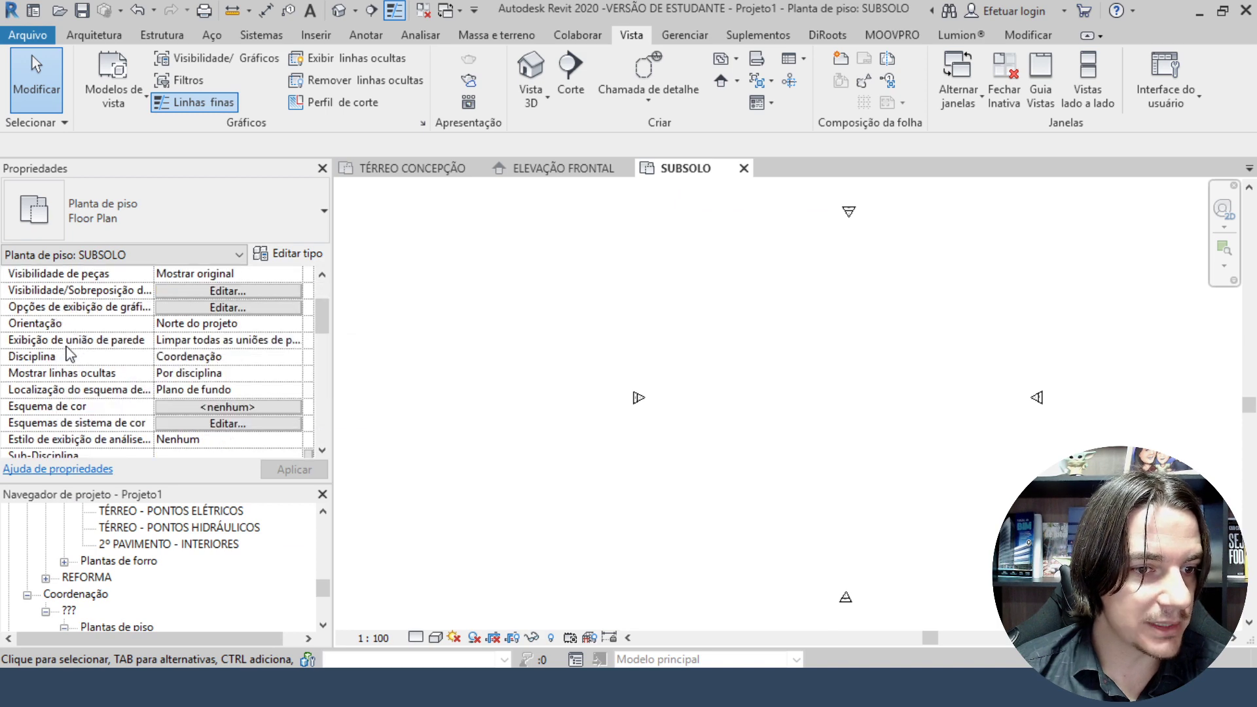
pyautogui.scroll(-6, 53, 367)
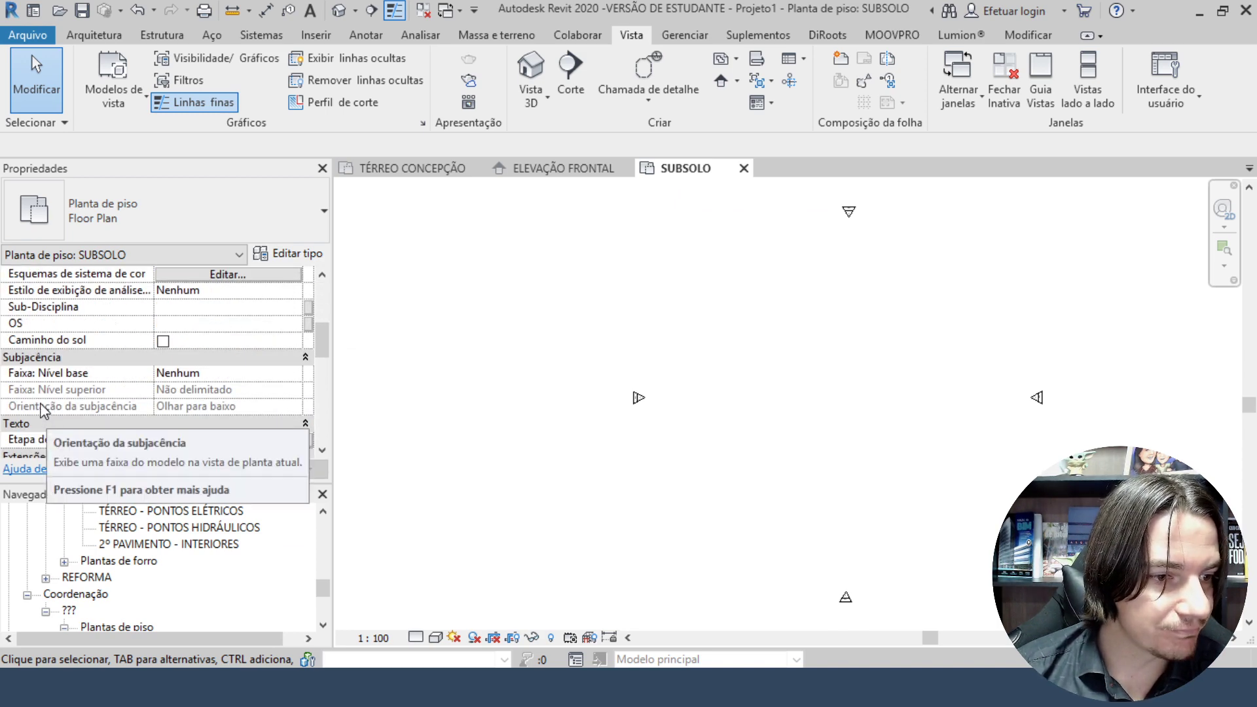
pyautogui.scroll(-8, 24, 370)
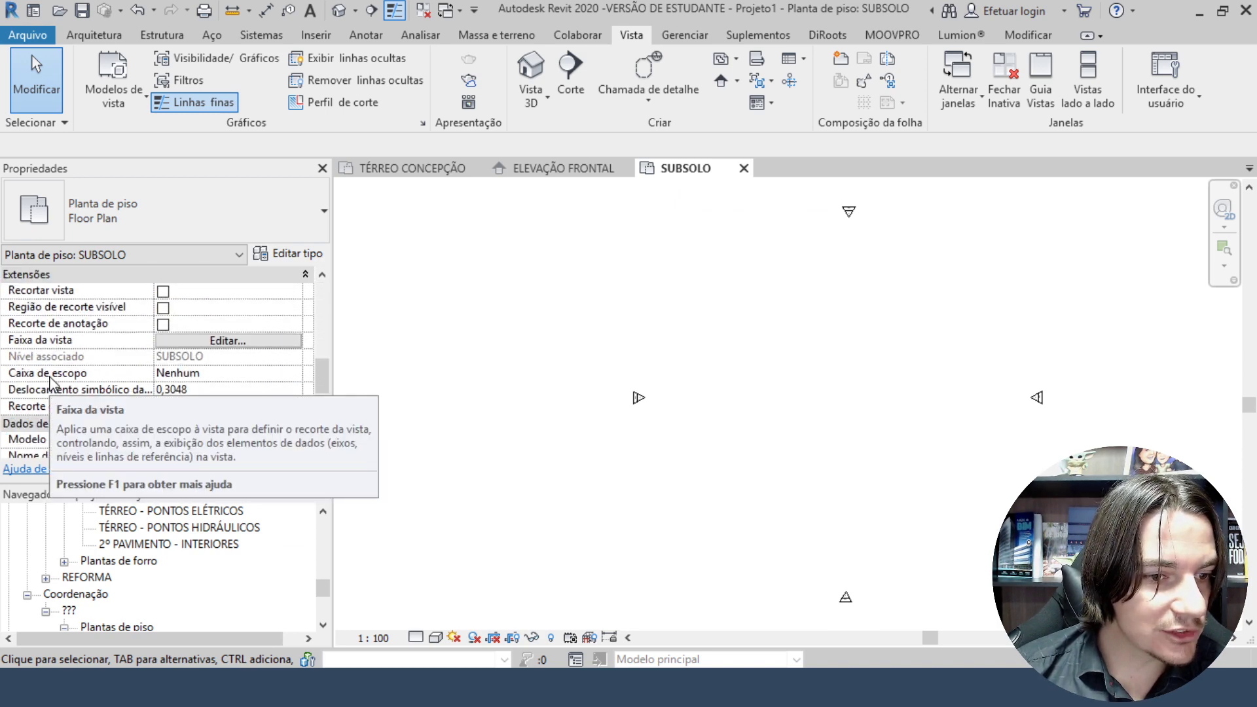
pyautogui.scroll(15, 56, 380)
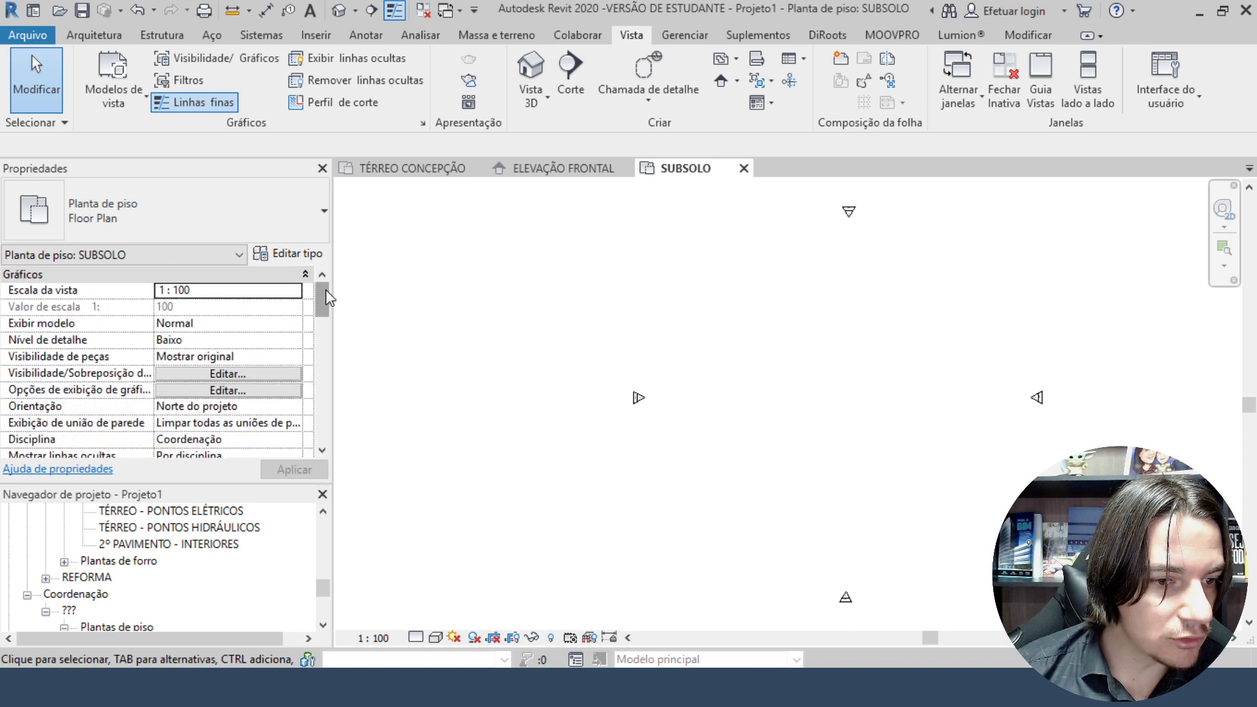
pyautogui.moveTo(323, 295); pyautogui.dragTo(317, 312)
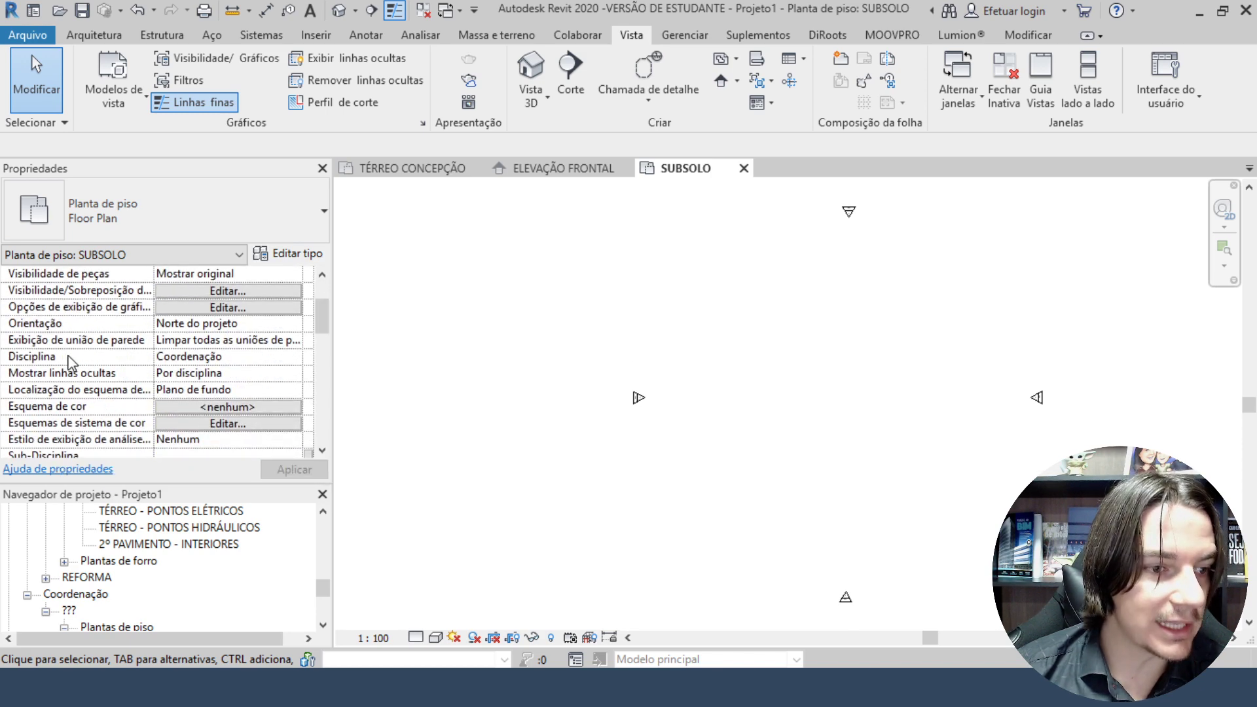
pyautogui.click(245, 363)
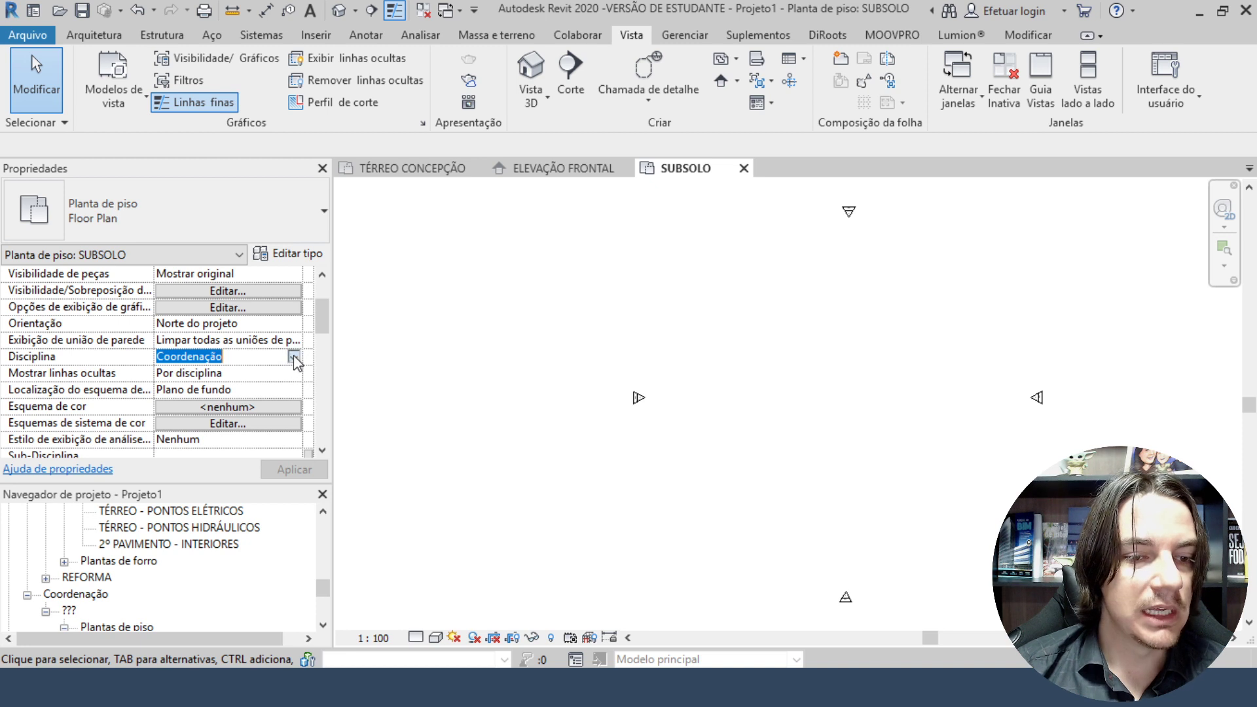
pyautogui.click(294, 358)
pyautogui.click(226, 374)
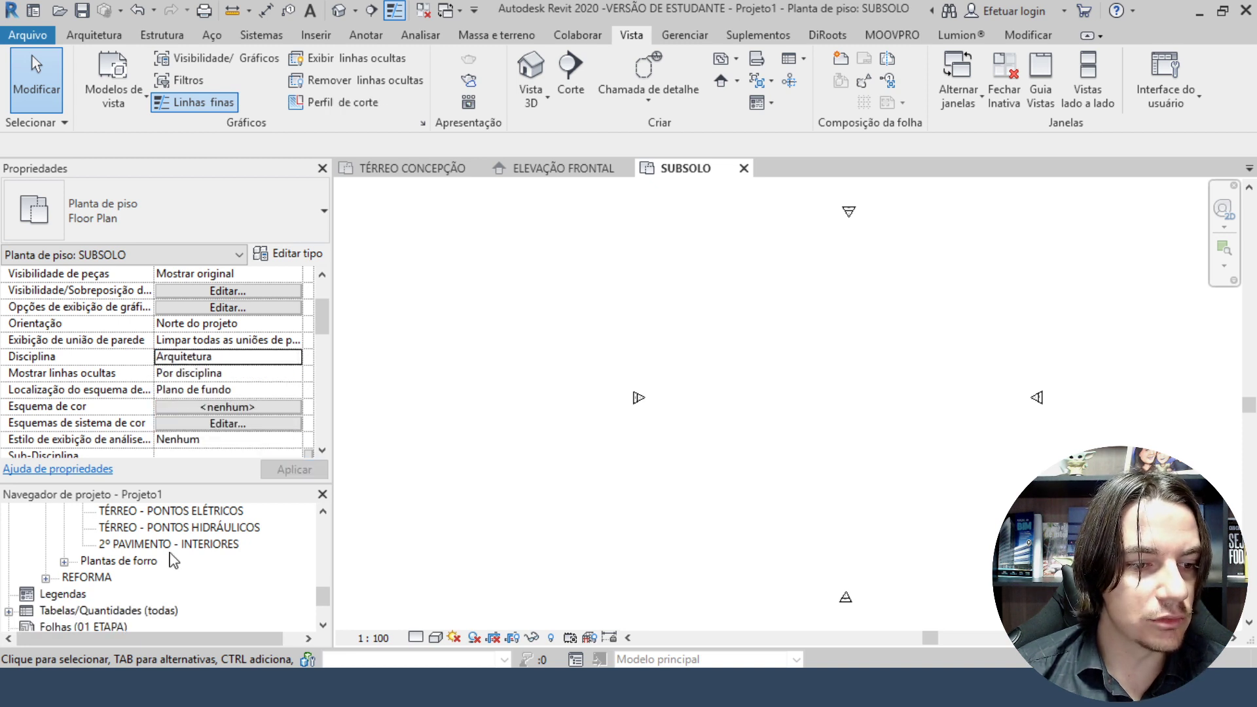
# Expand the ??? group and its Plantas de piso under Arquitetura in the project browser and select the SUBSOLO plan.
pyautogui.scroll(2, 169, 562)
pyautogui.scroll(5, 169, 562)
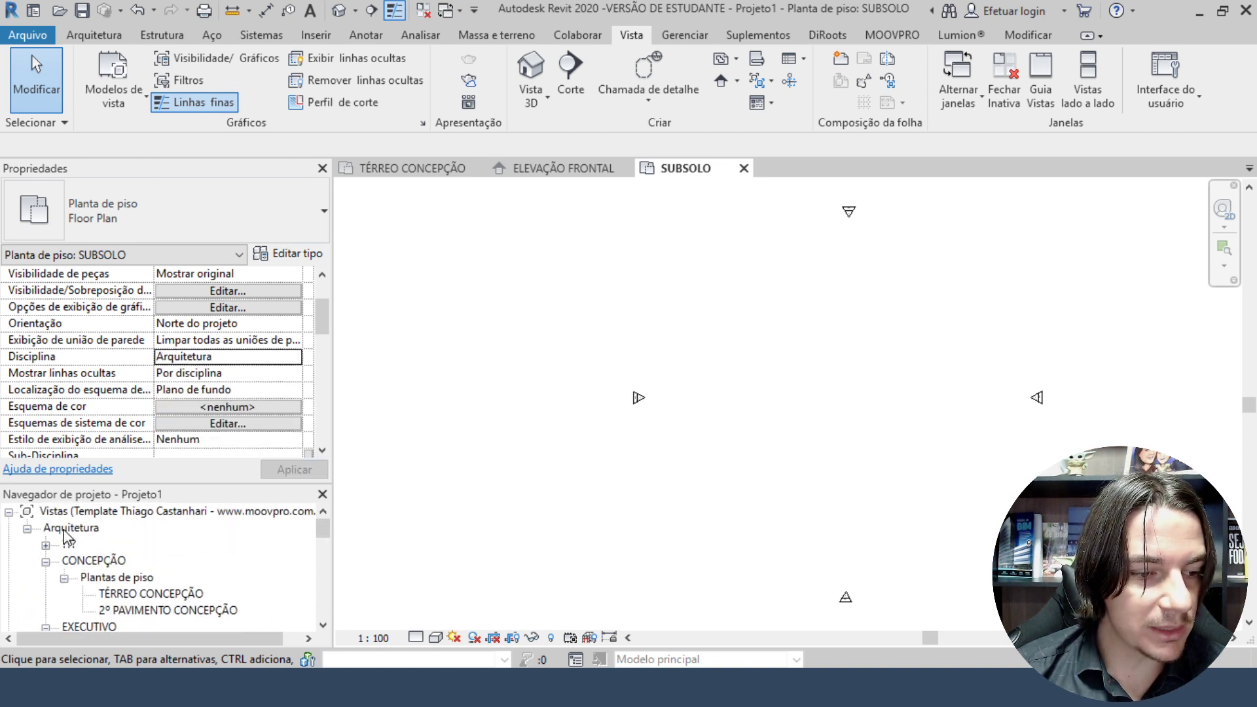
pyautogui.click(45, 545)
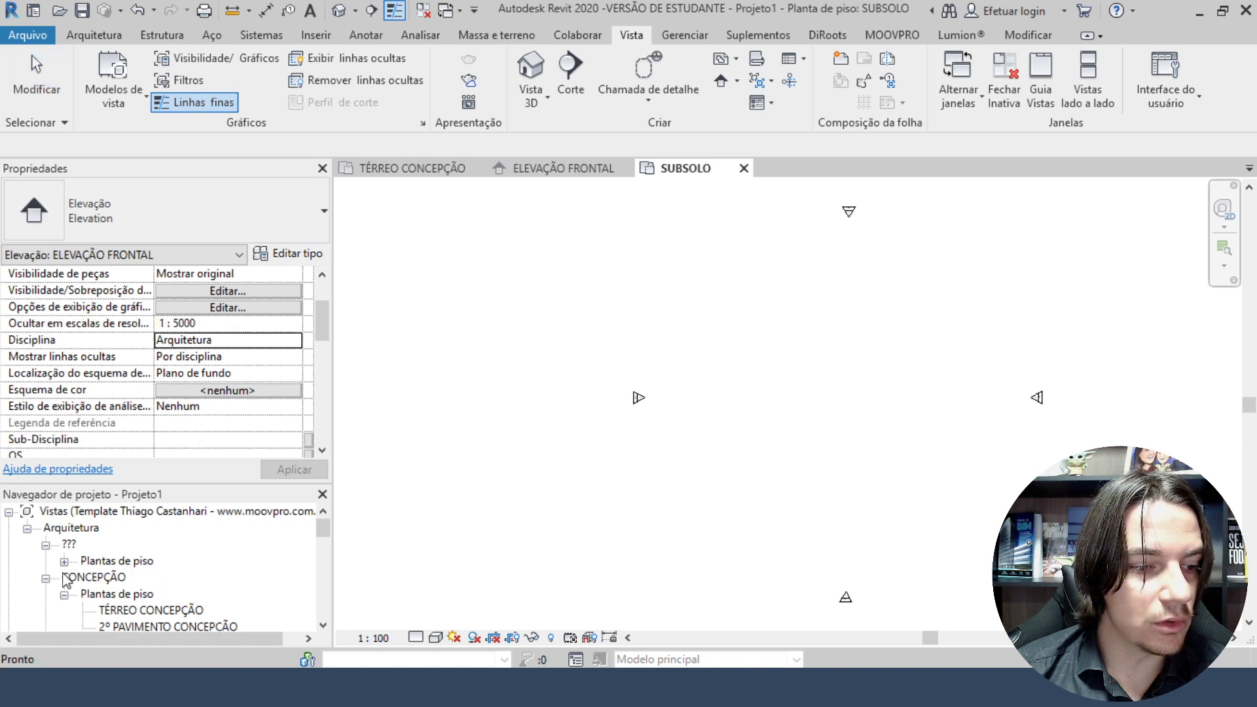
pyautogui.click(64, 561)
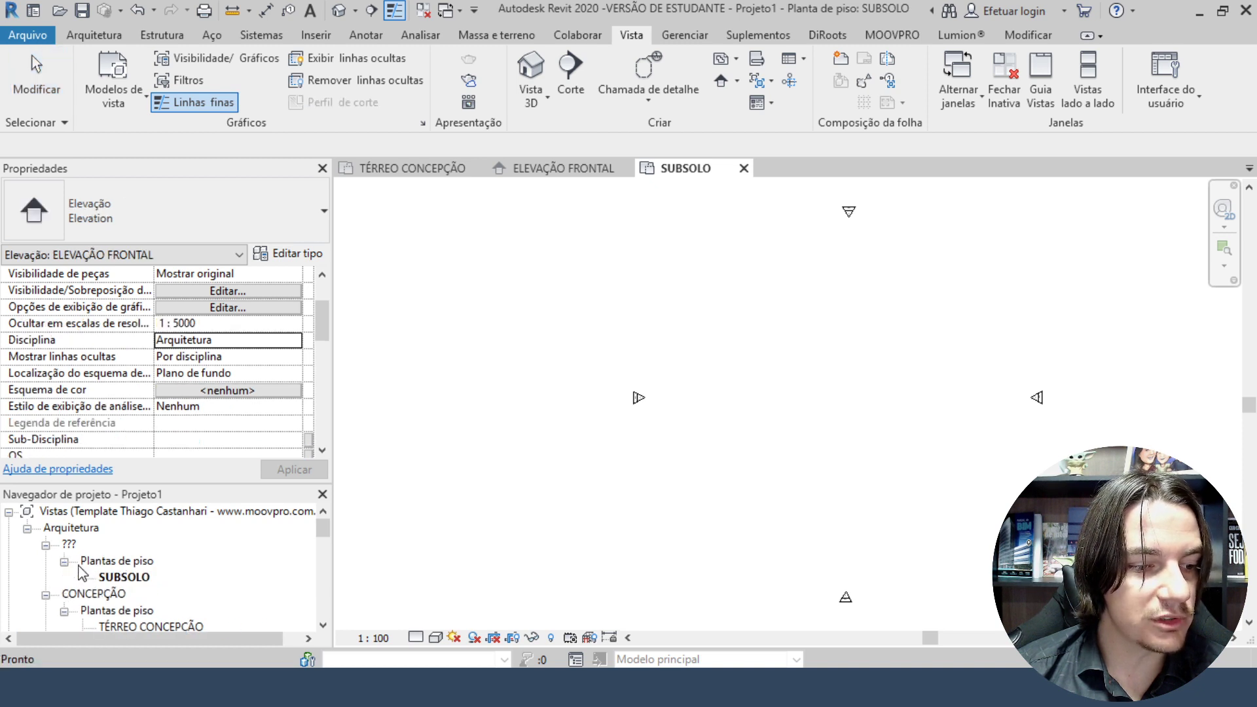
pyautogui.click(141, 579)
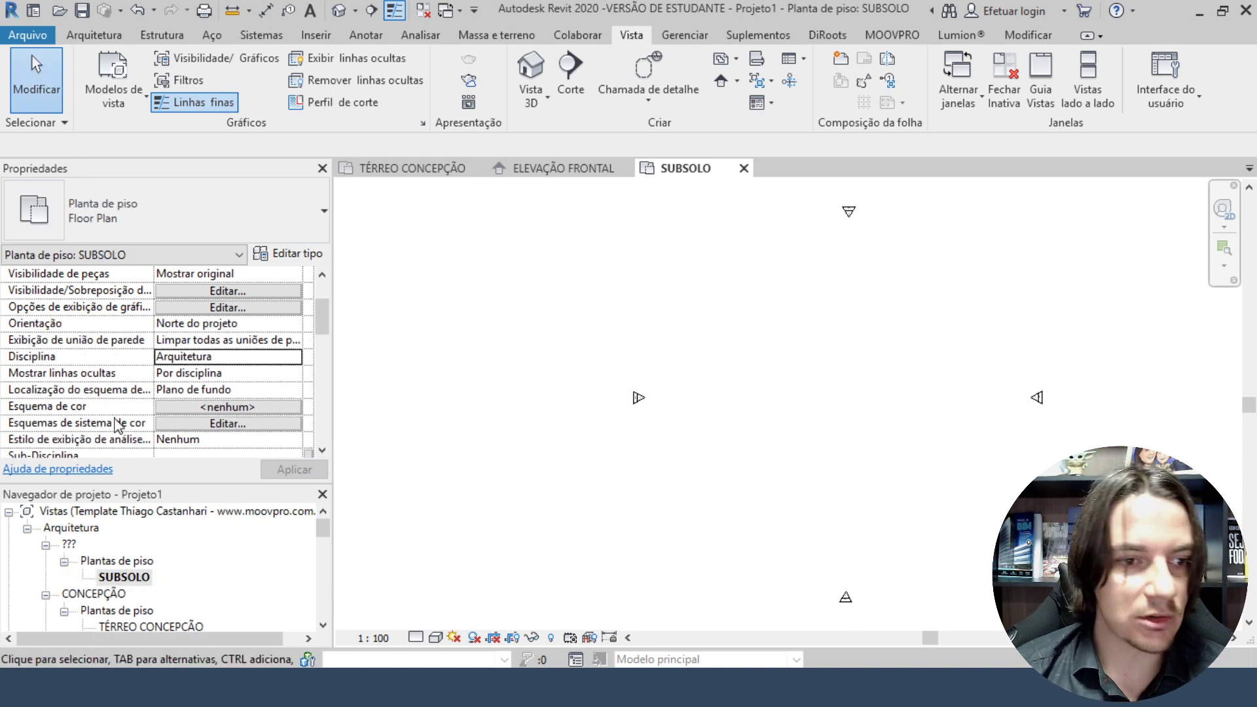
# Set the Etapa do Projeto of the SUBSOLO floor plan view to CONCEPÇÃO.
pyautogui.scroll(-2, 105, 412)
pyautogui.scroll(1, 108, 394)
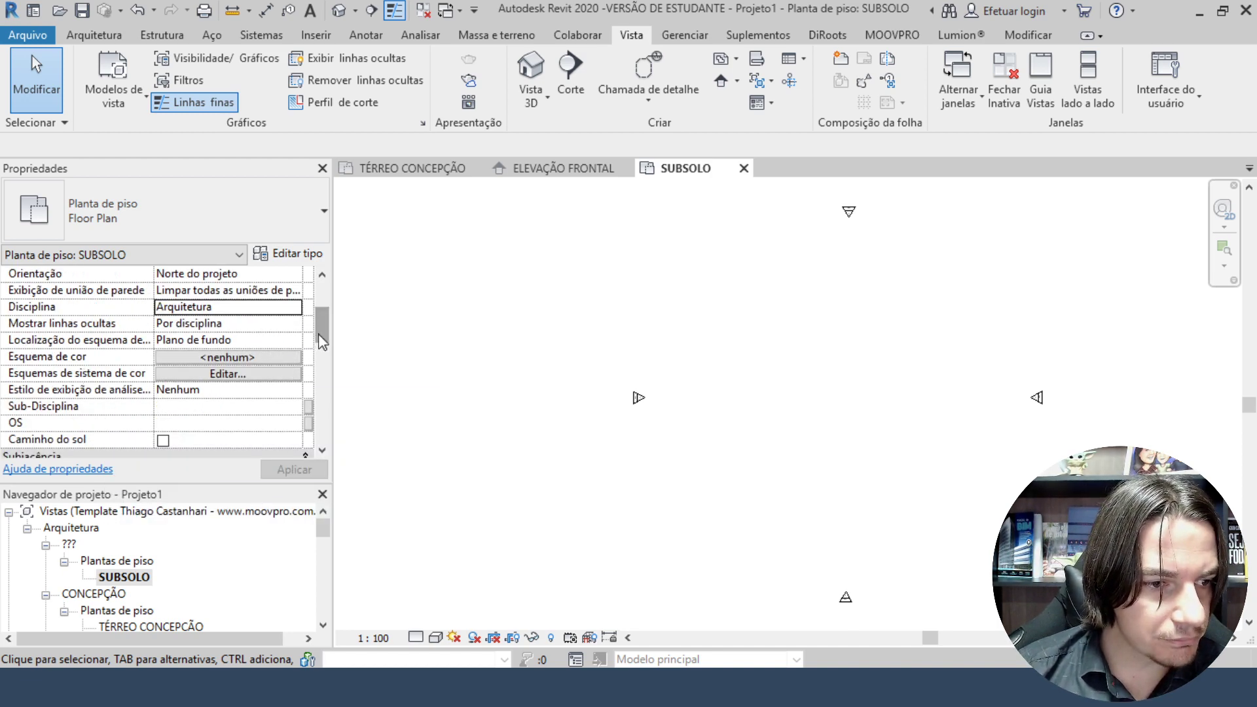
pyautogui.moveTo(322, 341); pyautogui.dragTo(322, 371)
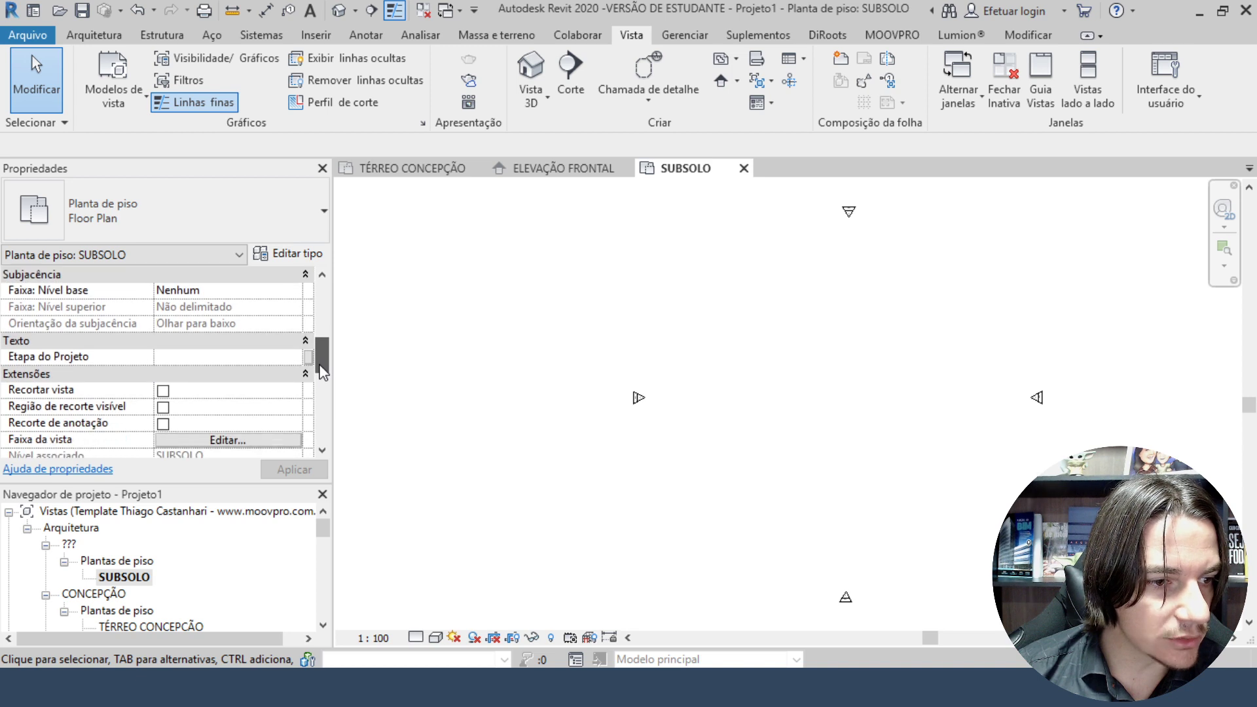
pyautogui.click(174, 358)
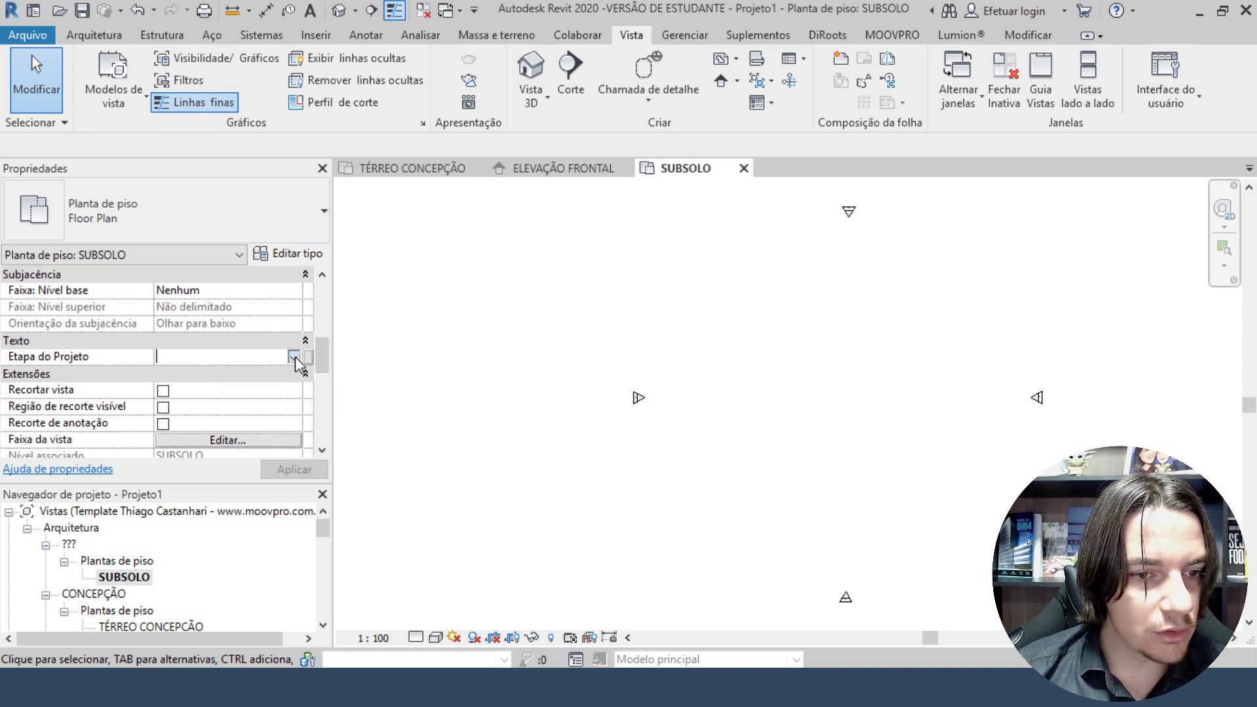
pyautogui.click(294, 356)
pyautogui.click(192, 373)
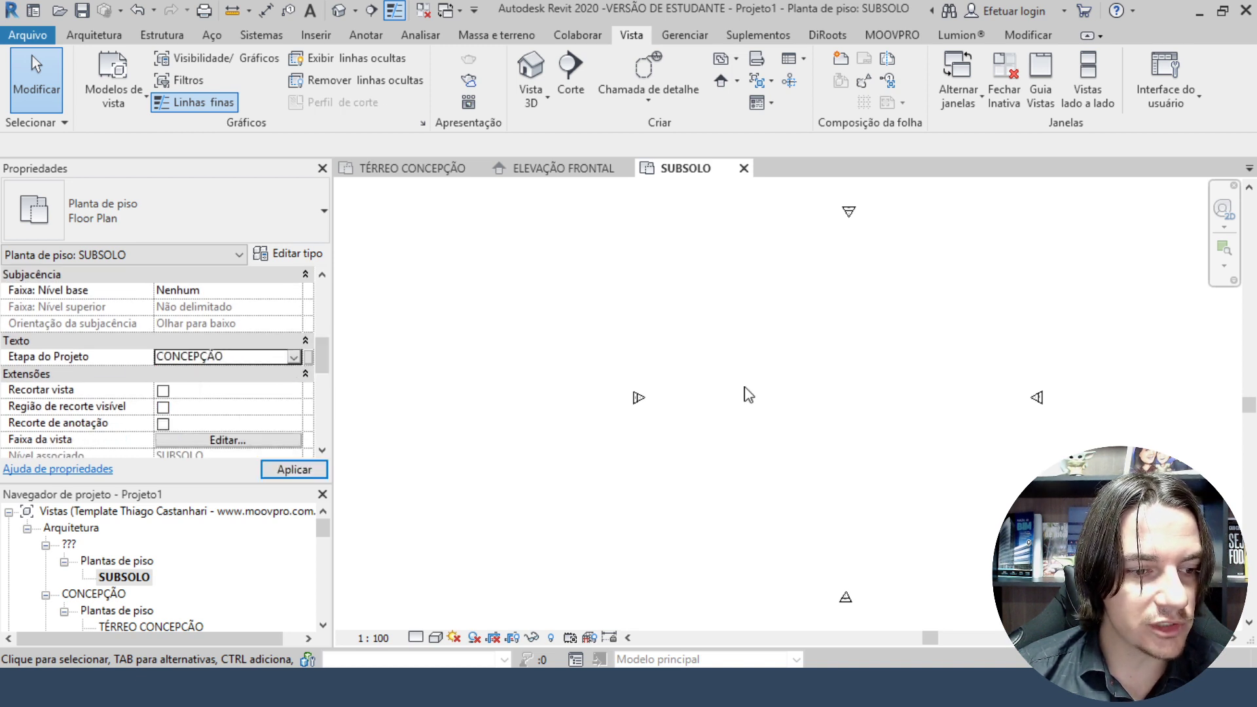
pyautogui.click(96, 529)
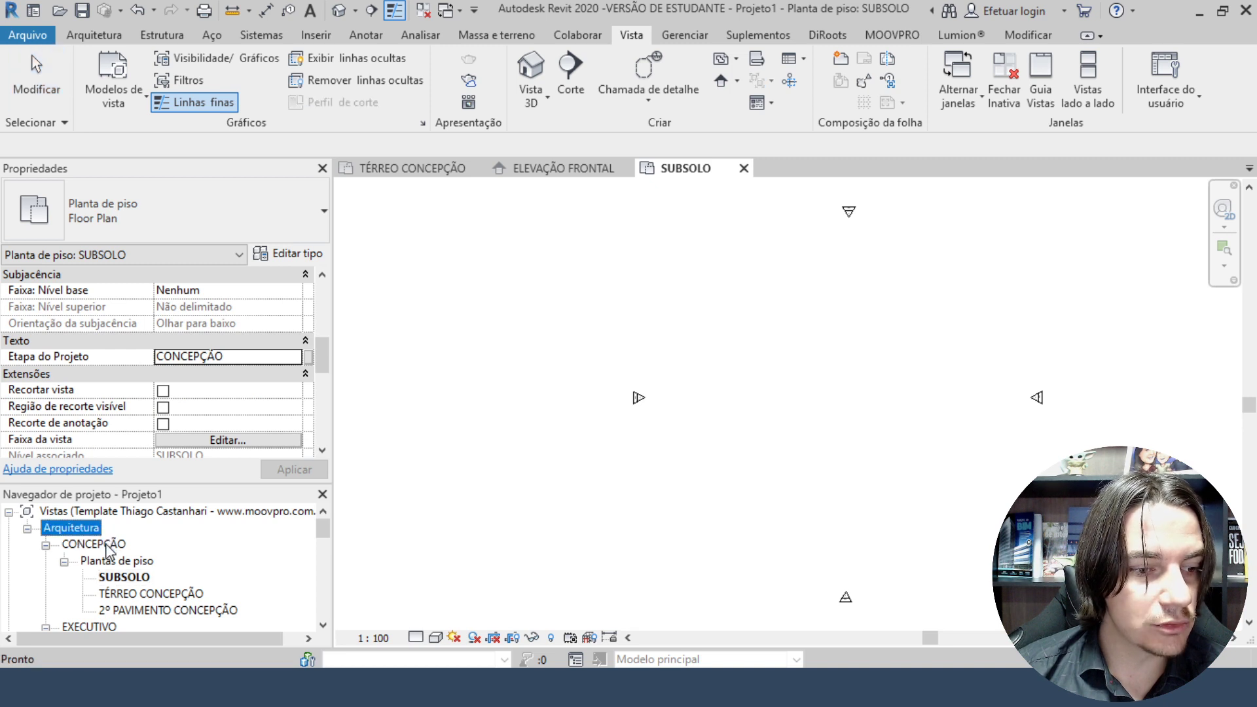
# Check the SUBSOLO plan's place under Arquitetura, CONCEPÇÃO, Plantas de piso in the project browser and look at its view.
pyautogui.click(108, 548)
pyautogui.scroll(-1, 111, 555)
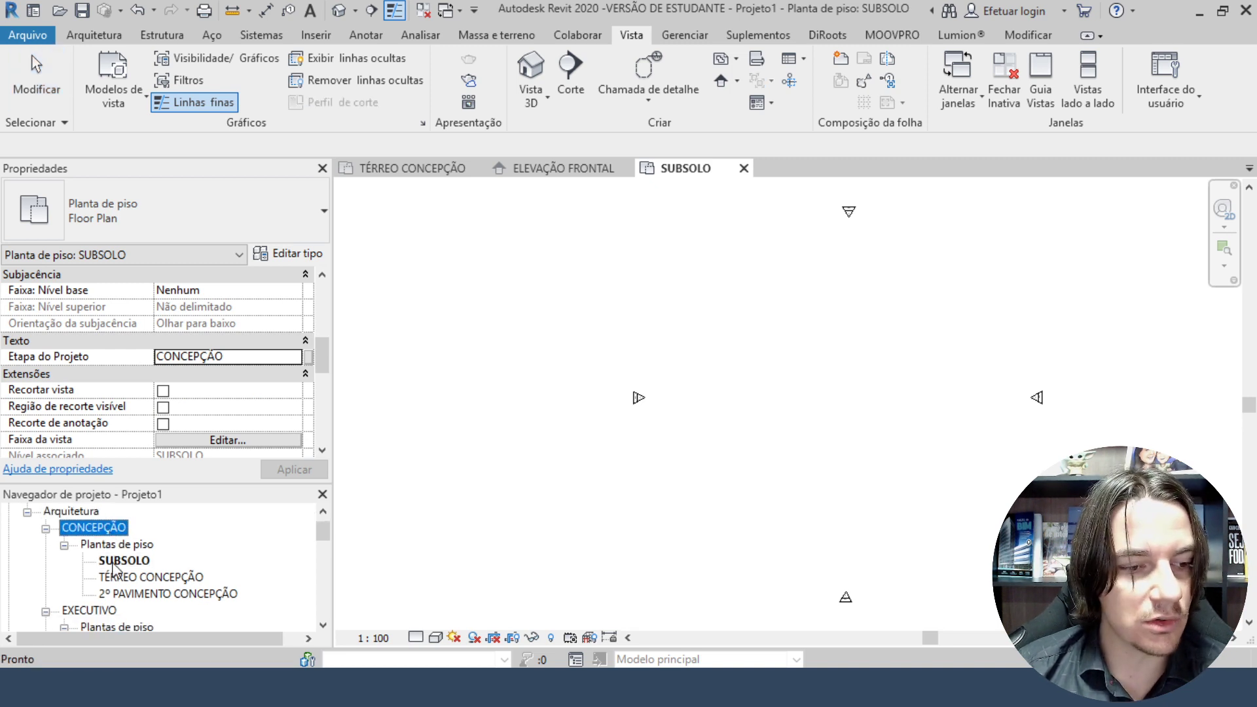
pyautogui.click(120, 559)
pyautogui.click(615, 451)
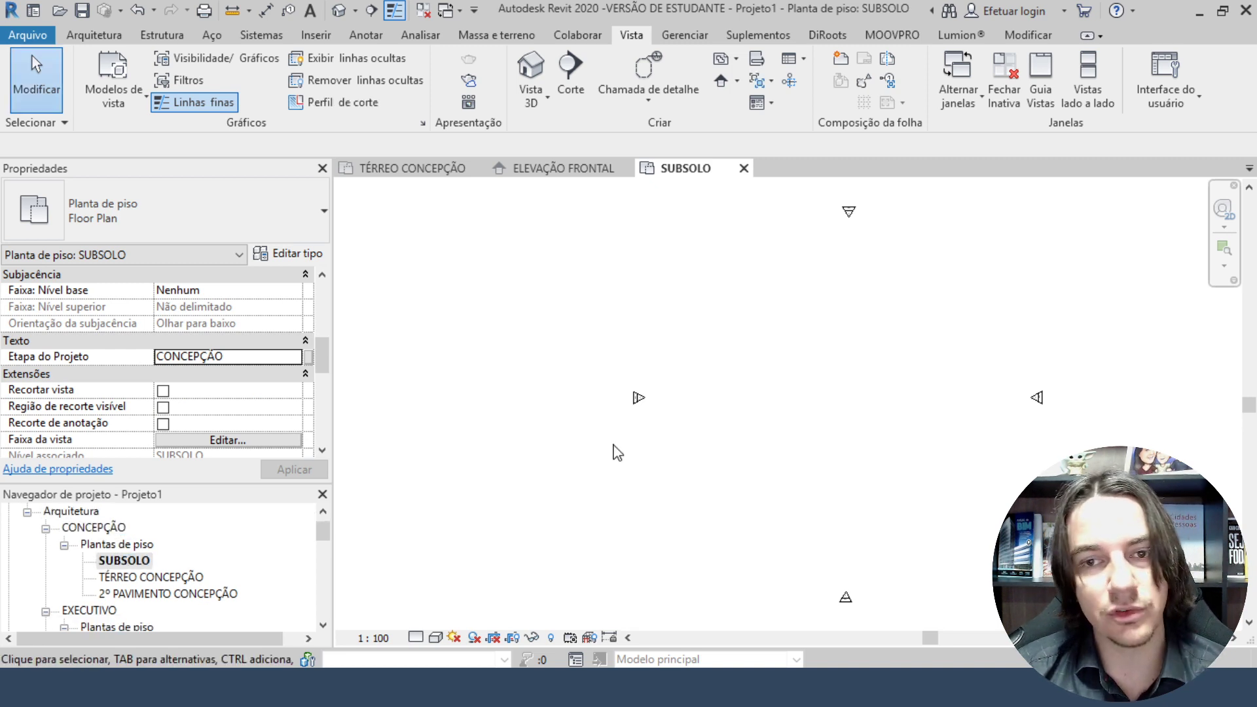
pyautogui.moveTo(613, 447); pyautogui.dragTo(581, 461, button='middle')
pyautogui.scroll(1, 582, 458)
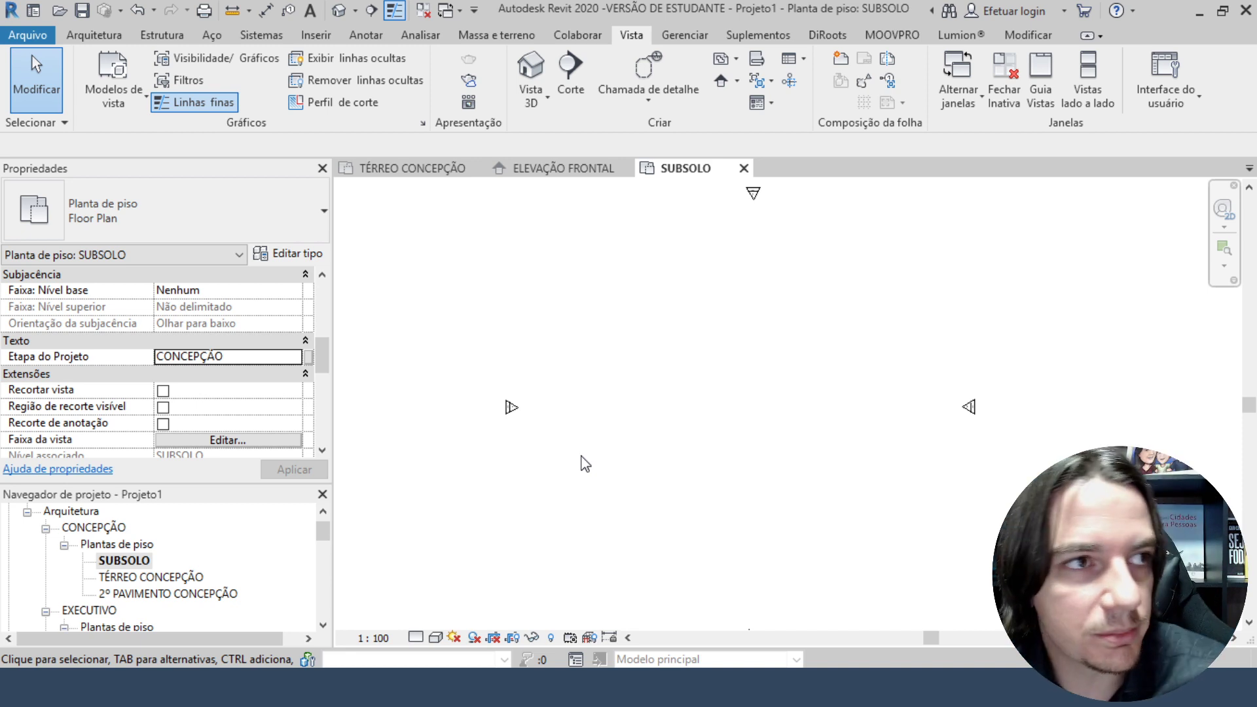
# In the front elevation, copy the 2º PAVIMENTO level vertically upward by 3 m.
pyautogui.click(571, 172)
pyautogui.scroll(-4, 691, 307)
pyautogui.moveTo(713, 334); pyautogui.dragTo(743, 429, button='middle')
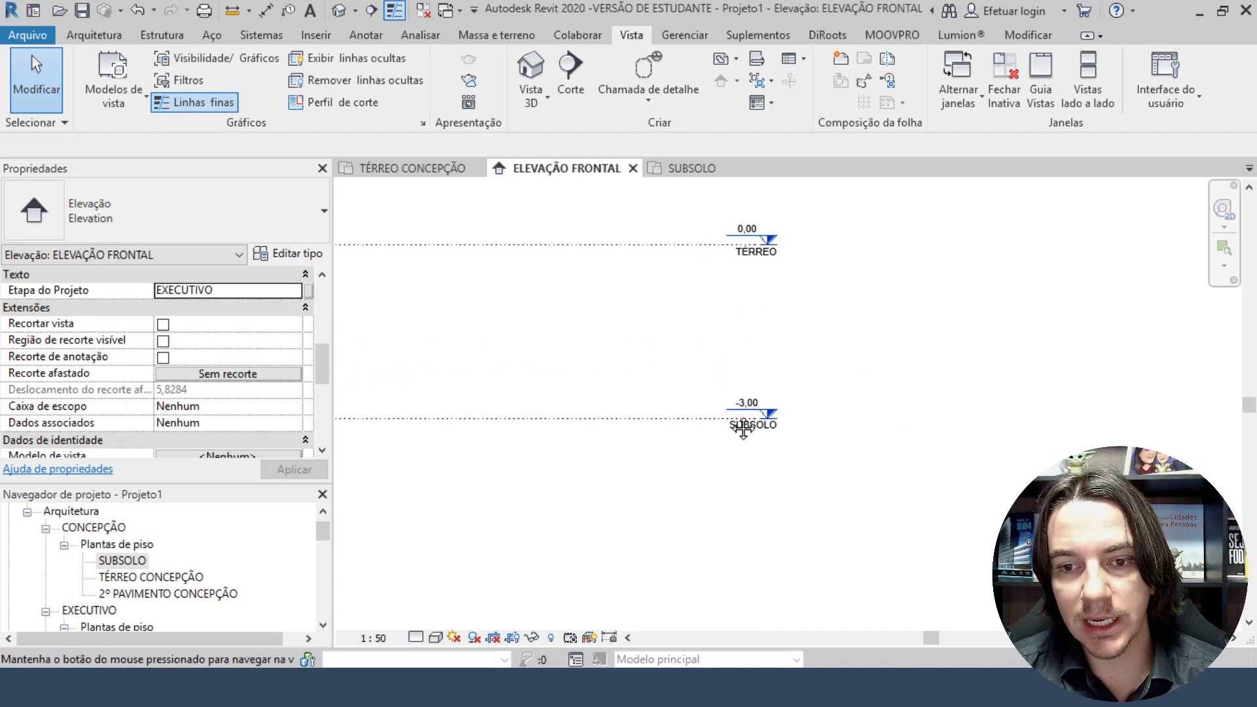
pyautogui.scroll(-4, 696, 373)
pyautogui.scroll(6, 715, 272)
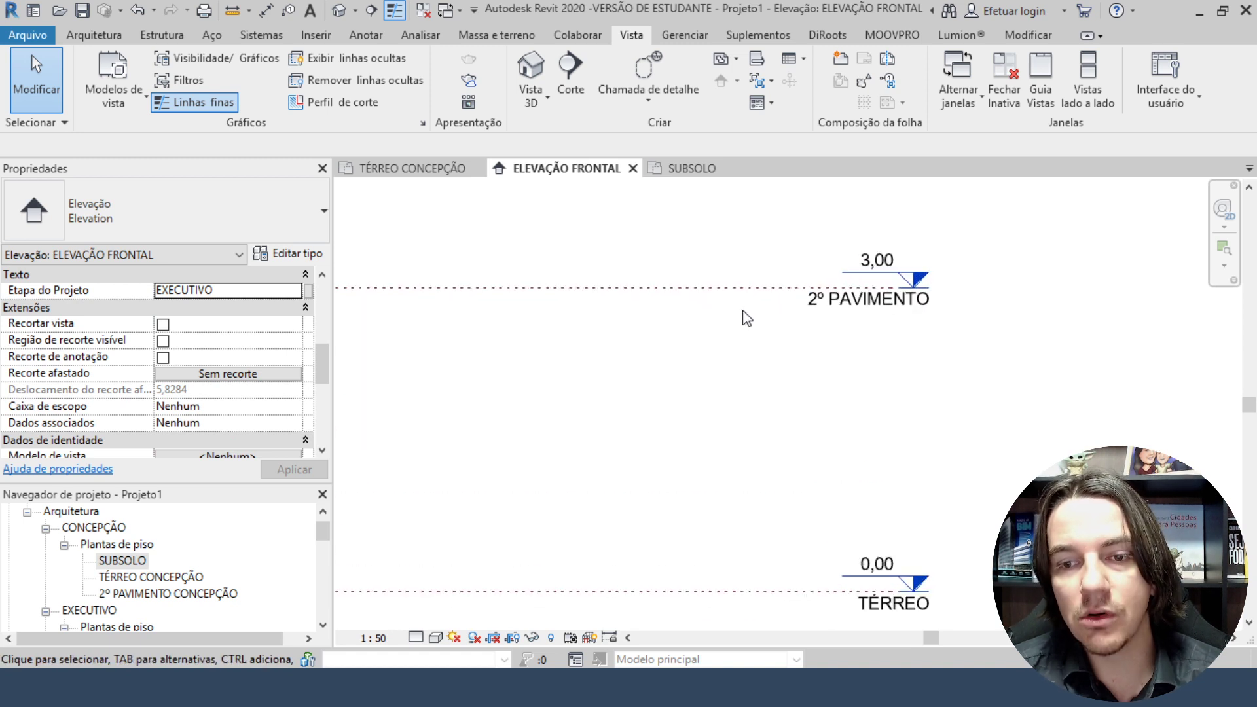
pyautogui.moveTo(746, 319); pyautogui.dragTo(721, 364, button='middle')
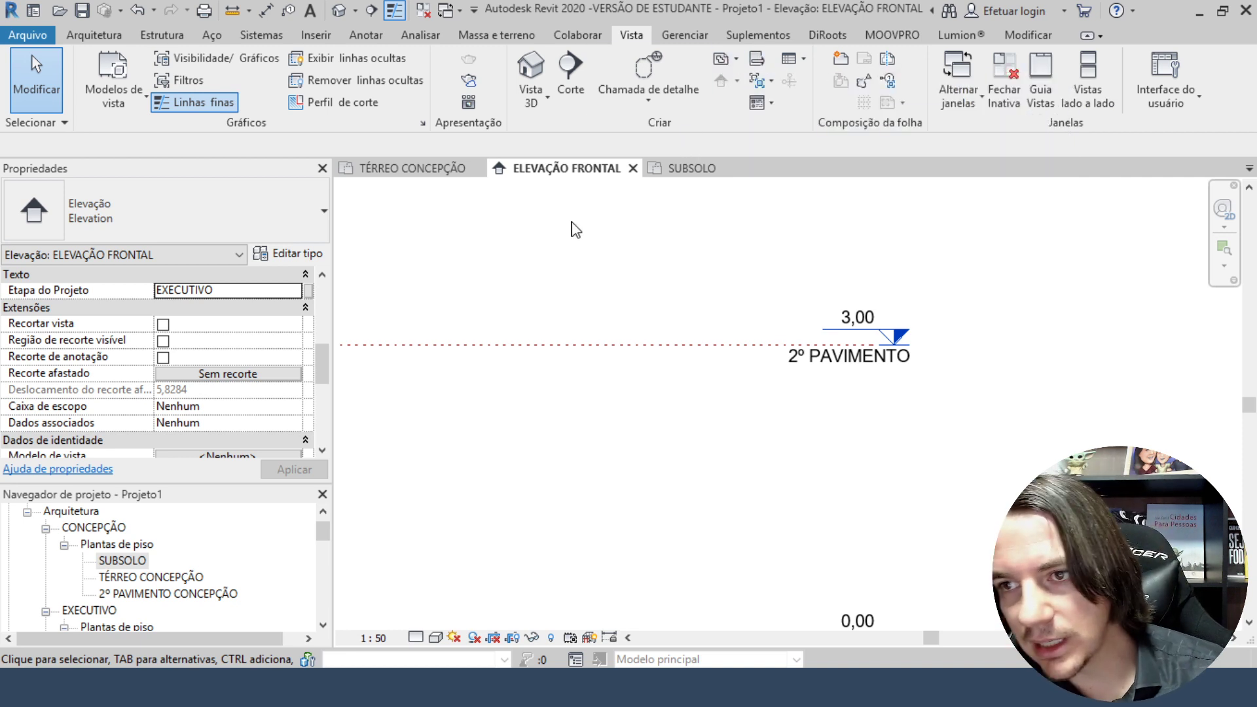
pyautogui.click(667, 345)
pyautogui.press('c')
pyautogui.press('o')
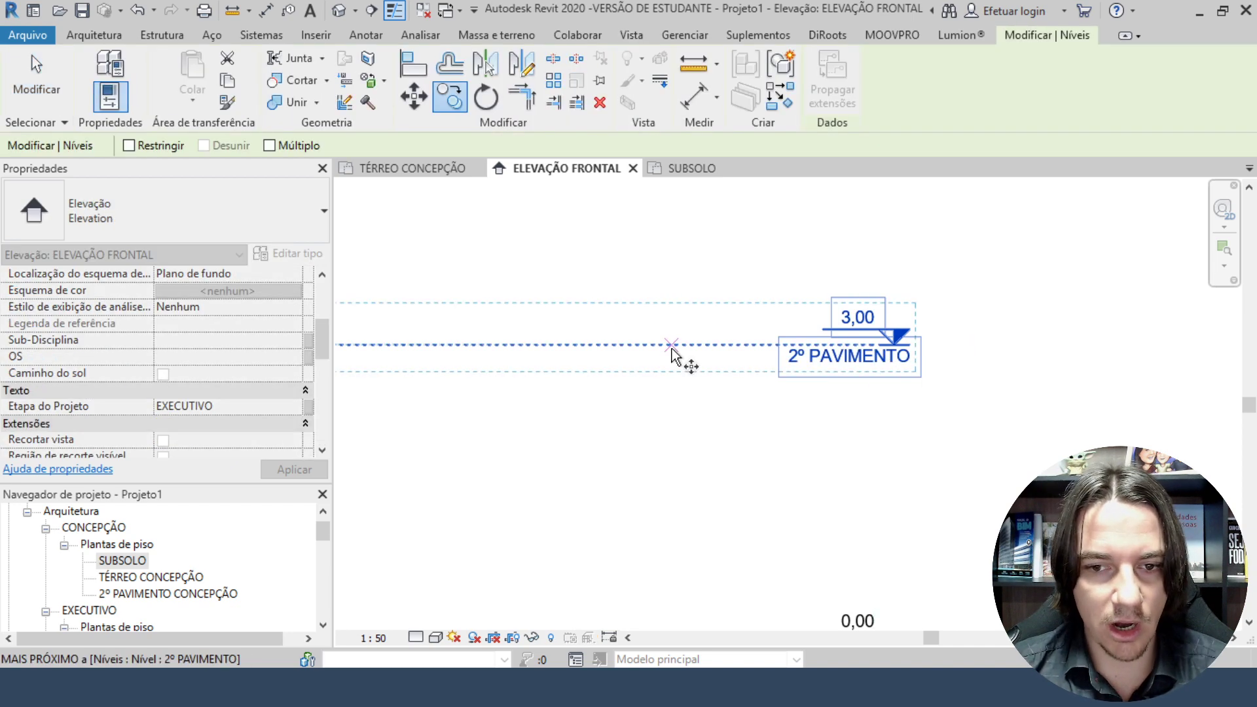
pyautogui.click(624, 345)
pyautogui.scroll(-2, 622, 298)
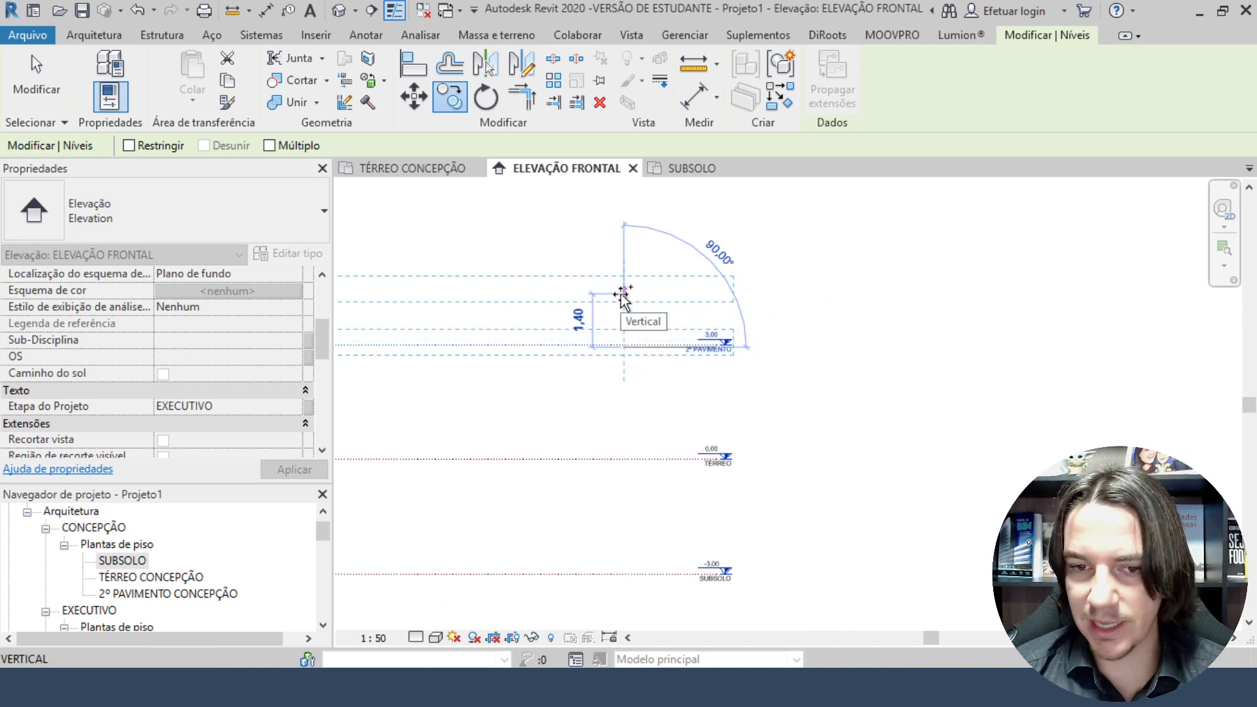
pyautogui.write('3')
pyautogui.press('Return')
# Rename the copied level above 2º PAVIMENTO as COBERTURA.
pyautogui.click(741, 252)
pyautogui.scroll(3, 740, 253)
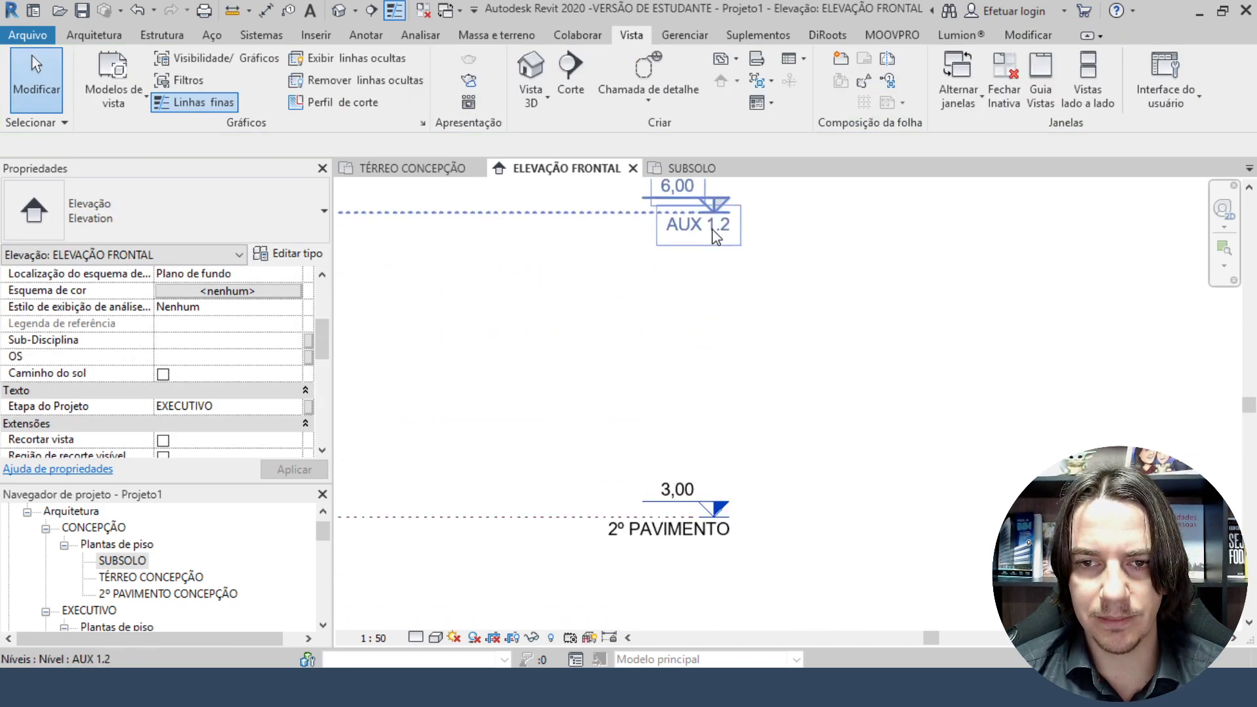
pyautogui.doubleClick(687, 226)
pyautogui.write('CO')
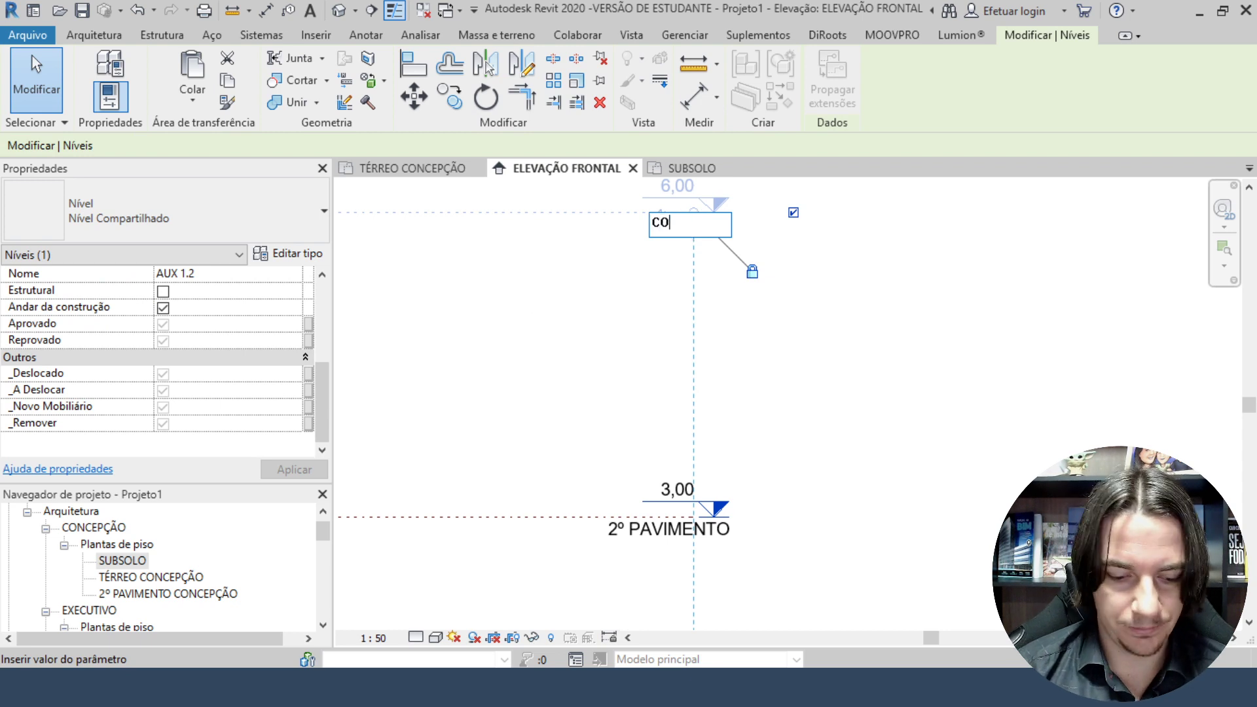
pyautogui.write('BERTURA')
pyautogui.press('Return')
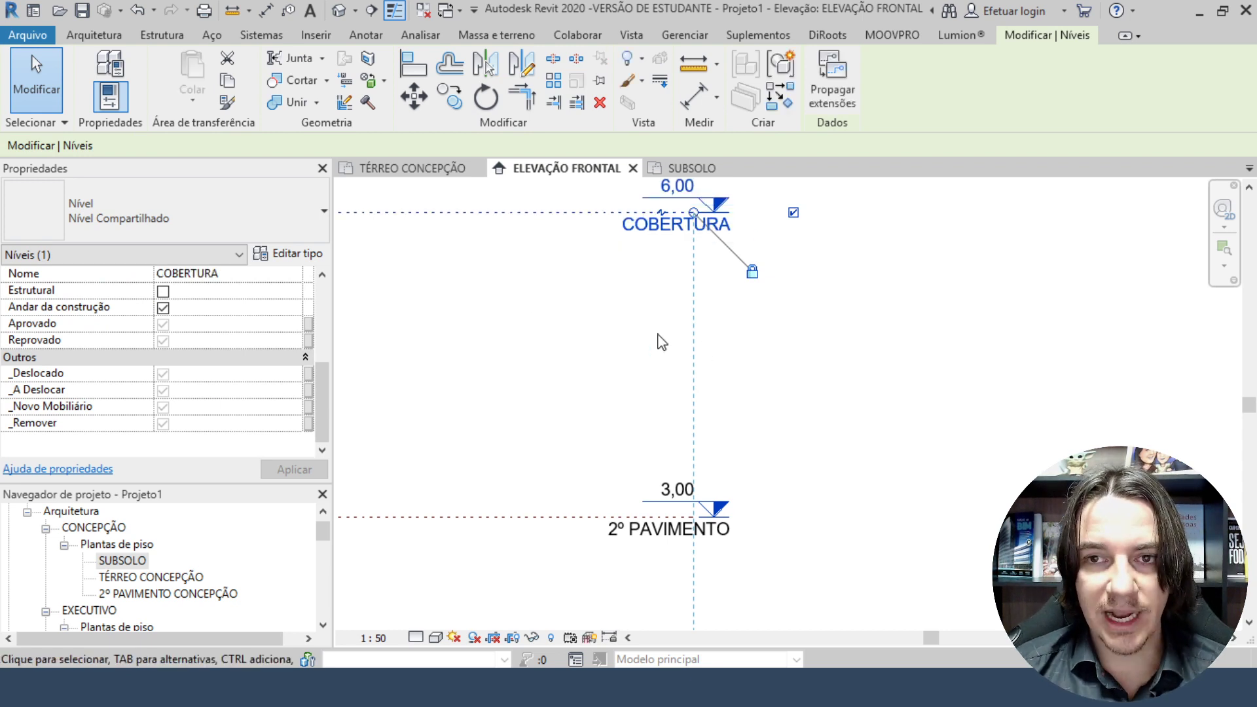
# Create a new Floor Plan view for the COBERTURA level, with the option not to duplicate existing views enabled.
pyautogui.moveTo(661, 339); pyautogui.dragTo(856, 375, button='middle')
pyautogui.click(633, 37)
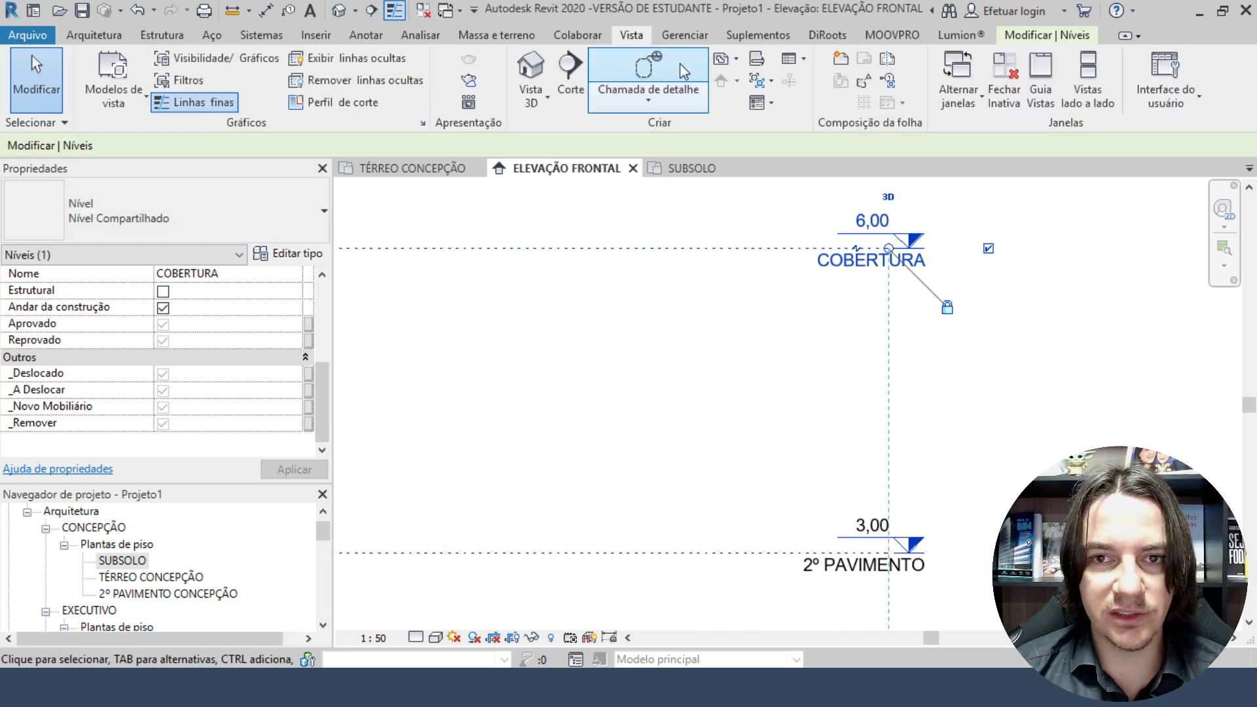
pyautogui.click(726, 59)
pyautogui.click(763, 92)
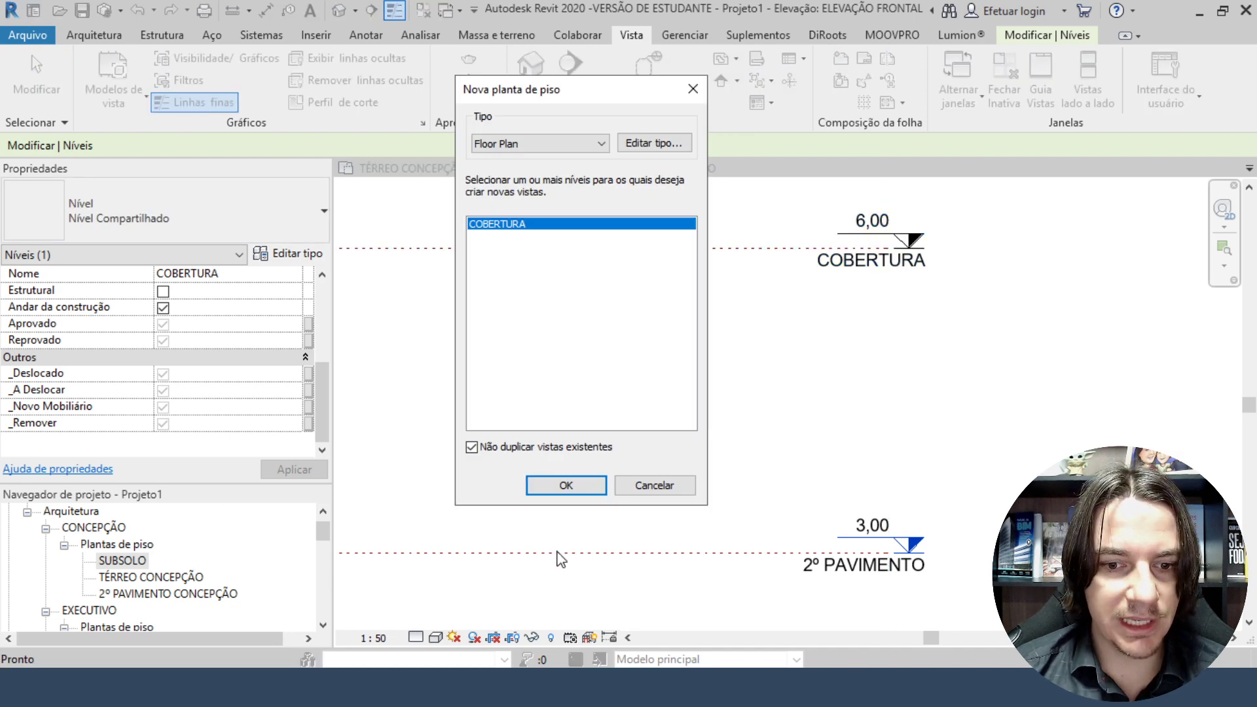
pyautogui.click(566, 485)
# Set the COBERTURA floor plan's Disciplina to Arquitetura.
pyautogui.scroll(-3, 100, 354)
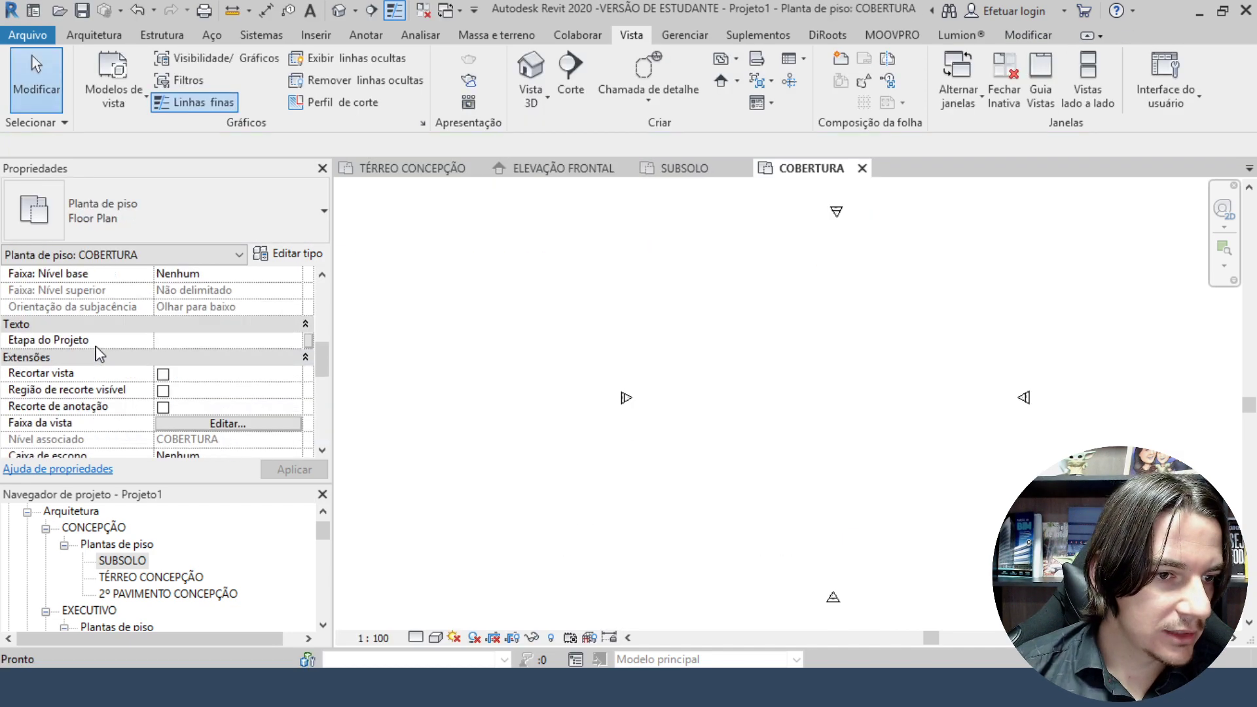
pyautogui.scroll(-4, 108, 367)
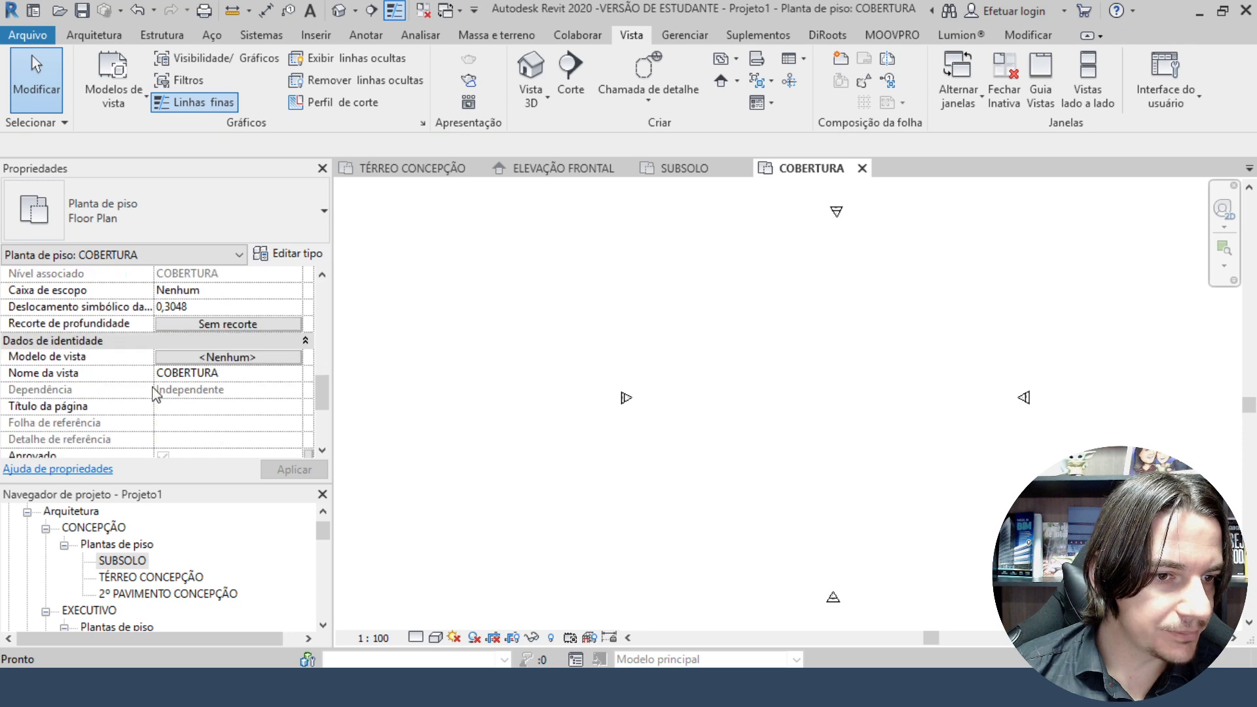
pyautogui.scroll(-5, 144, 389)
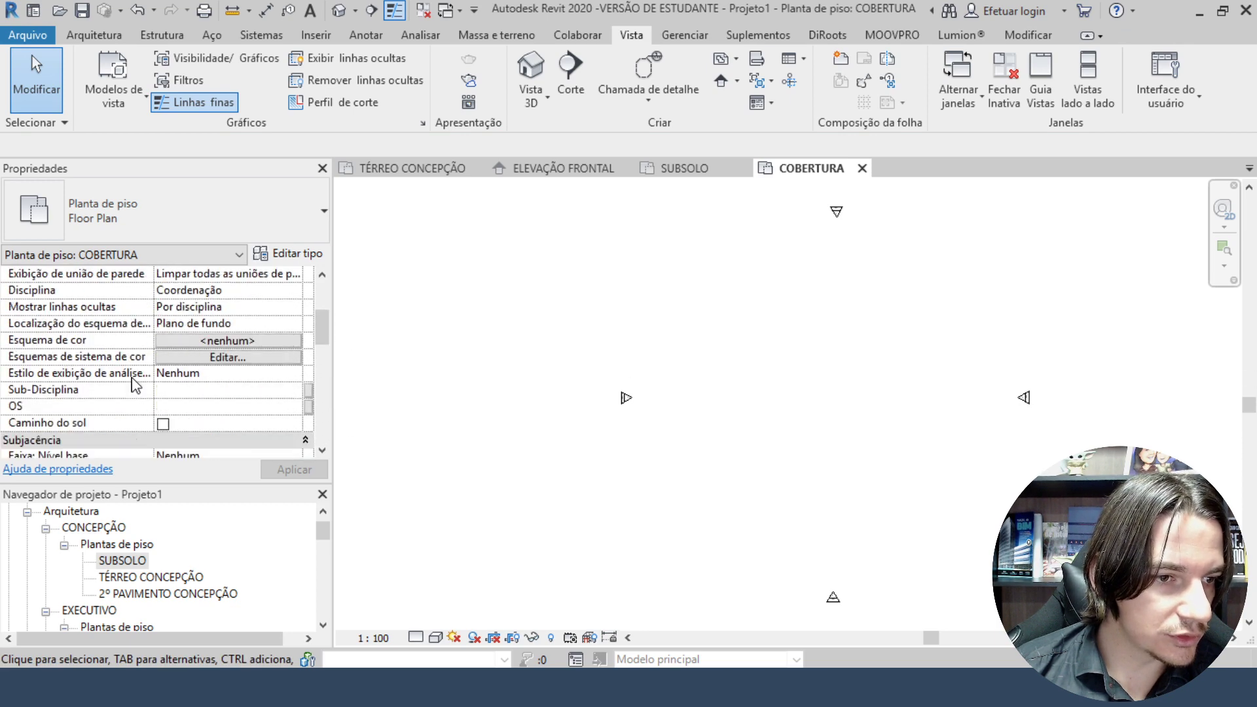
pyautogui.scroll(3, 135, 385)
pyautogui.scroll(-1, 272, 360)
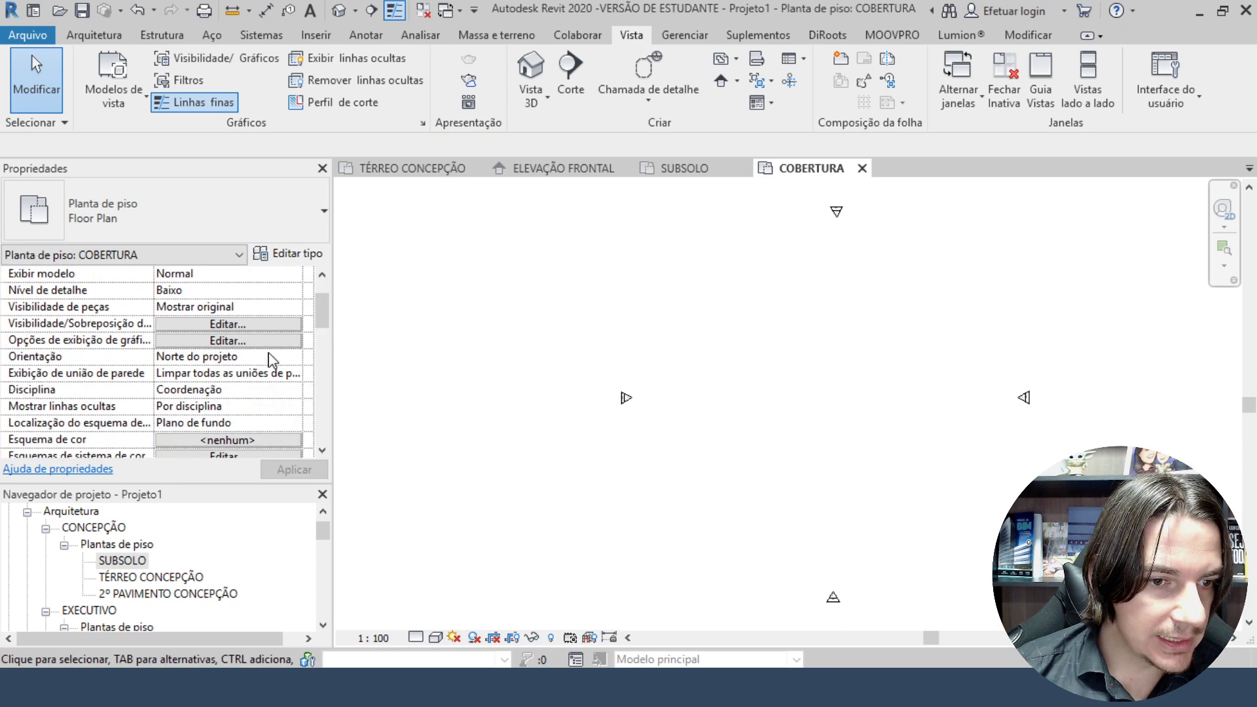
pyautogui.click(255, 391)
pyautogui.click(294, 390)
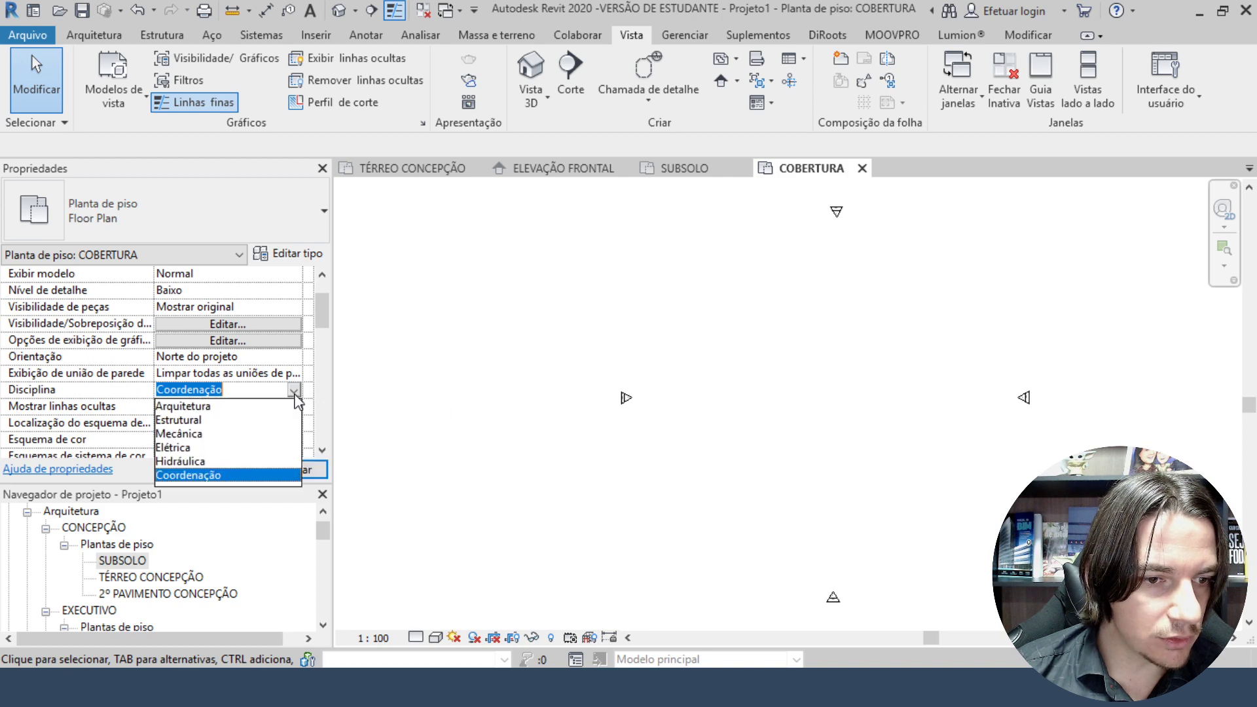
pyautogui.click(218, 406)
# Set the COBERTURA floor plan's Etapa do Projeto to CONCEPÇÃO.
pyautogui.scroll(-3, 88, 422)
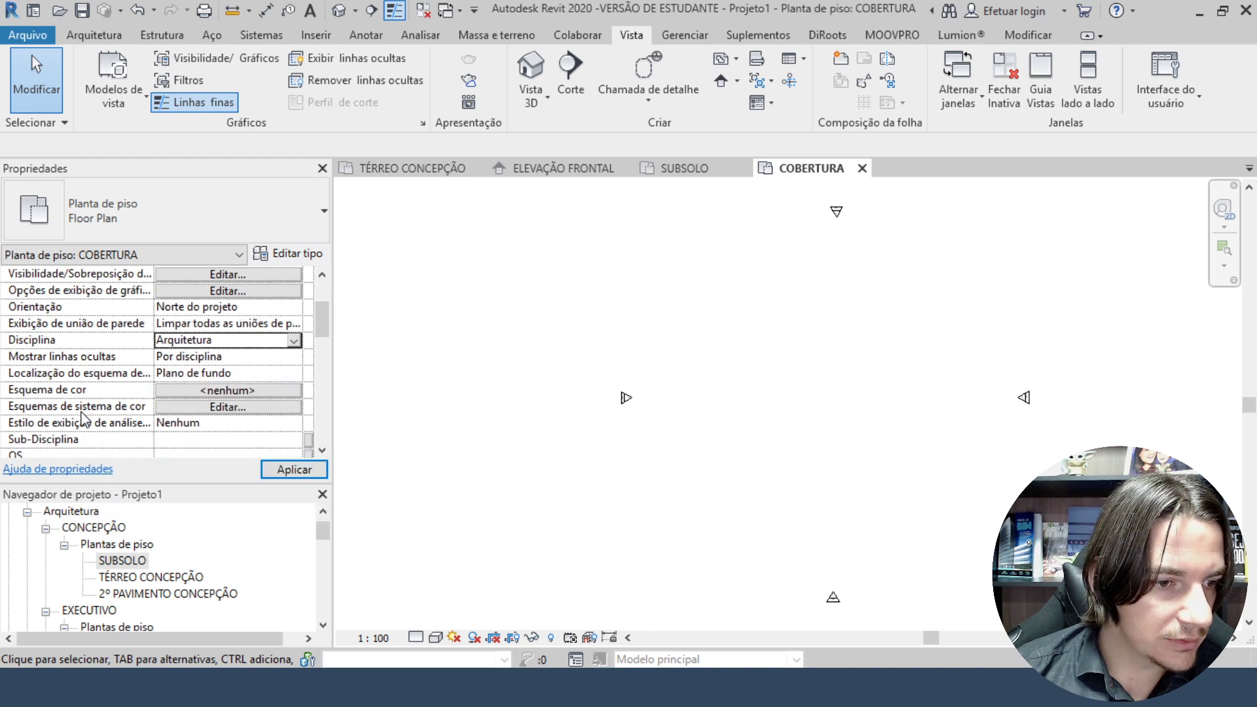
pyautogui.scroll(-2, 98, 399)
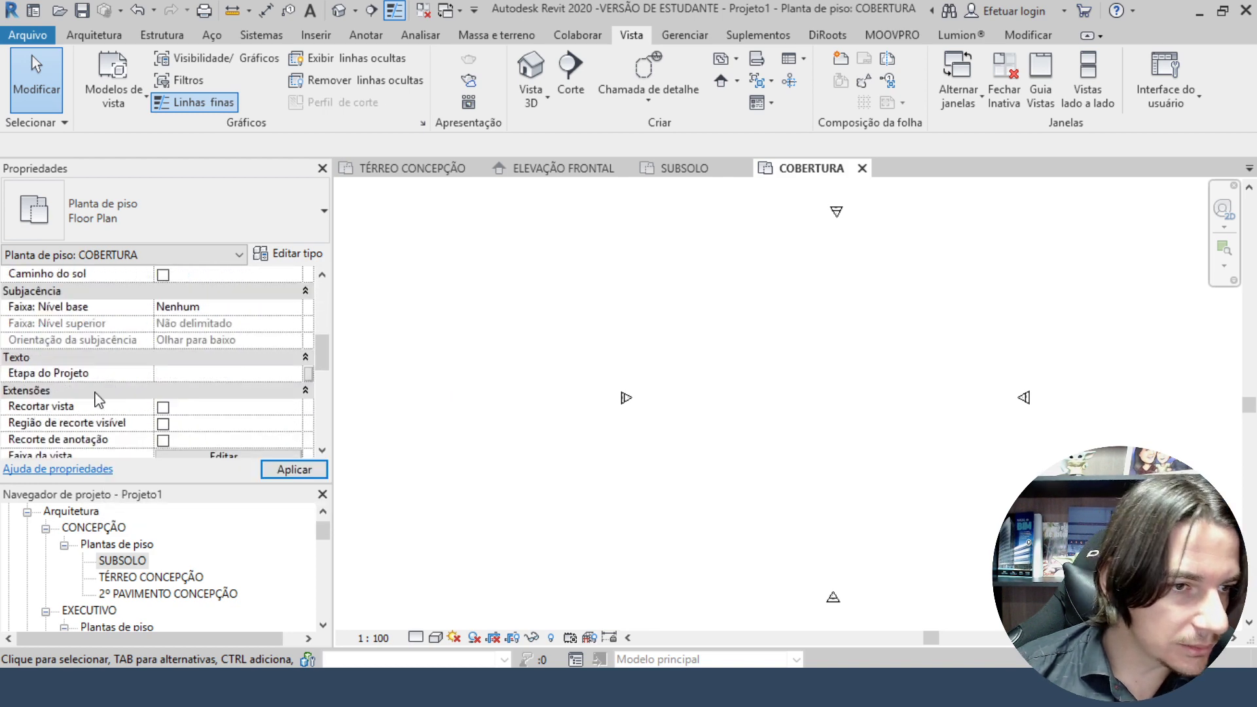
pyautogui.click(295, 373)
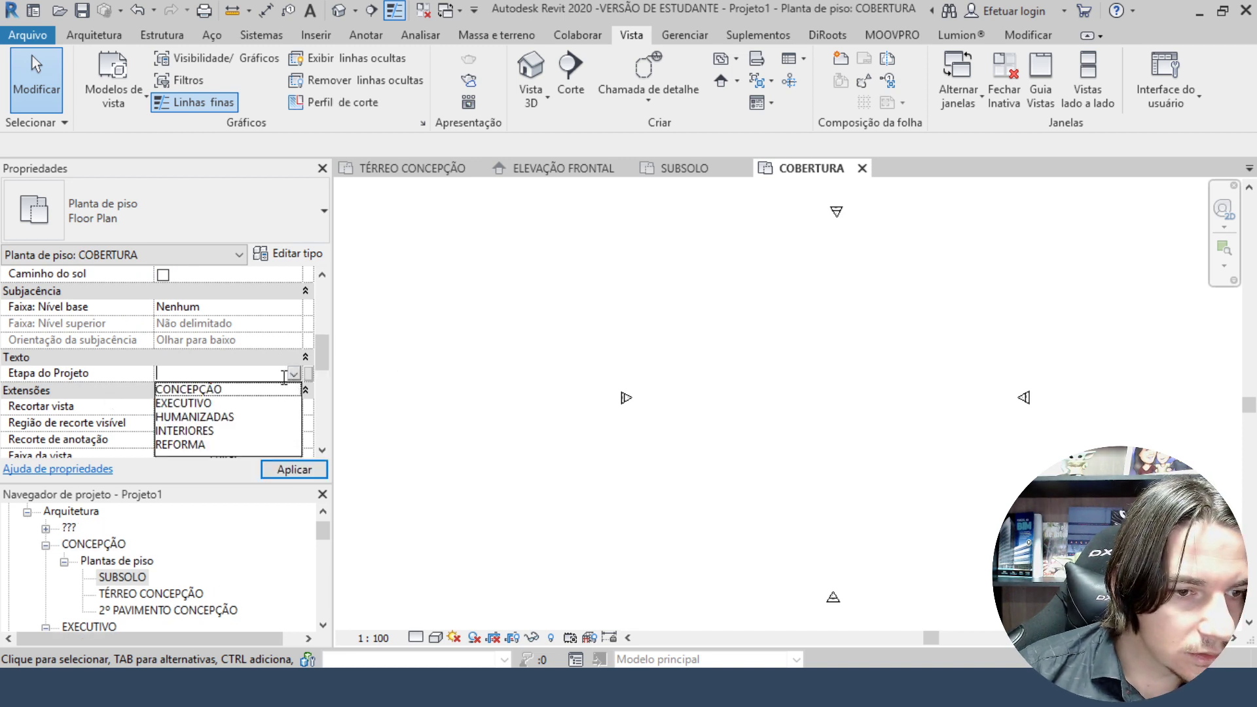
pyautogui.click(212, 388)
pyautogui.moveTo(802, 368); pyautogui.dragTo(729, 348, button='middle')
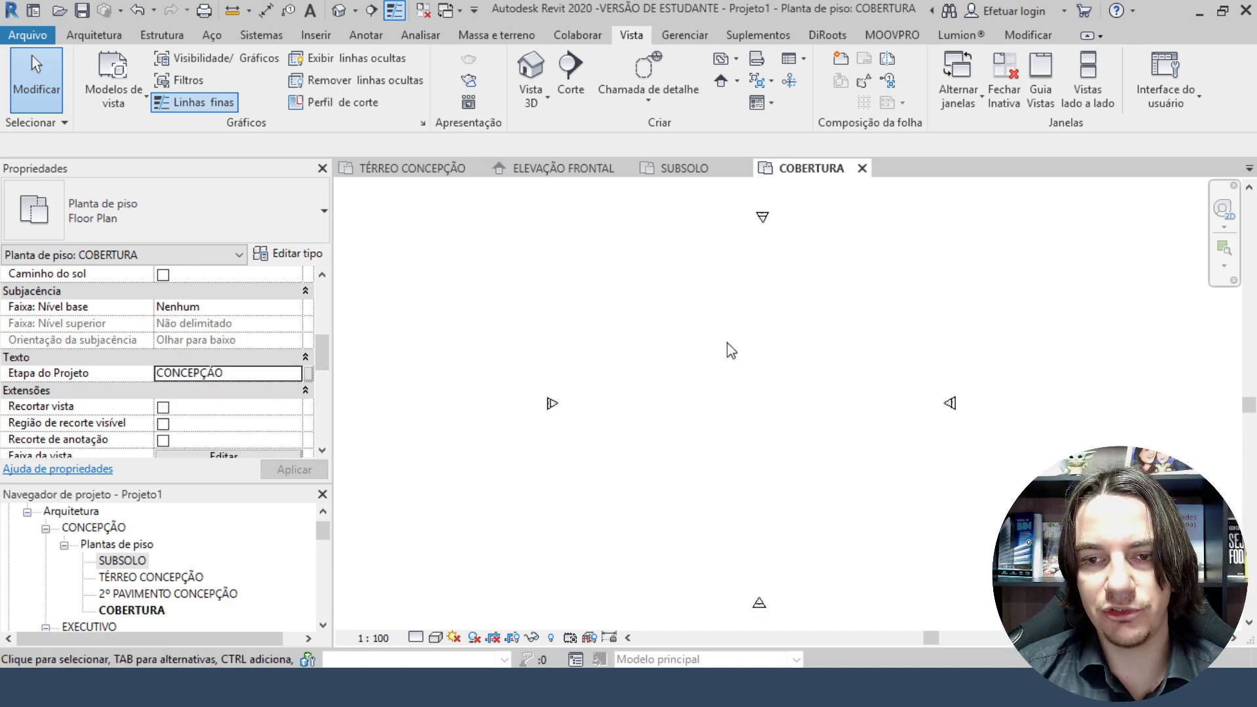
pyautogui.scroll(1, 729, 348)
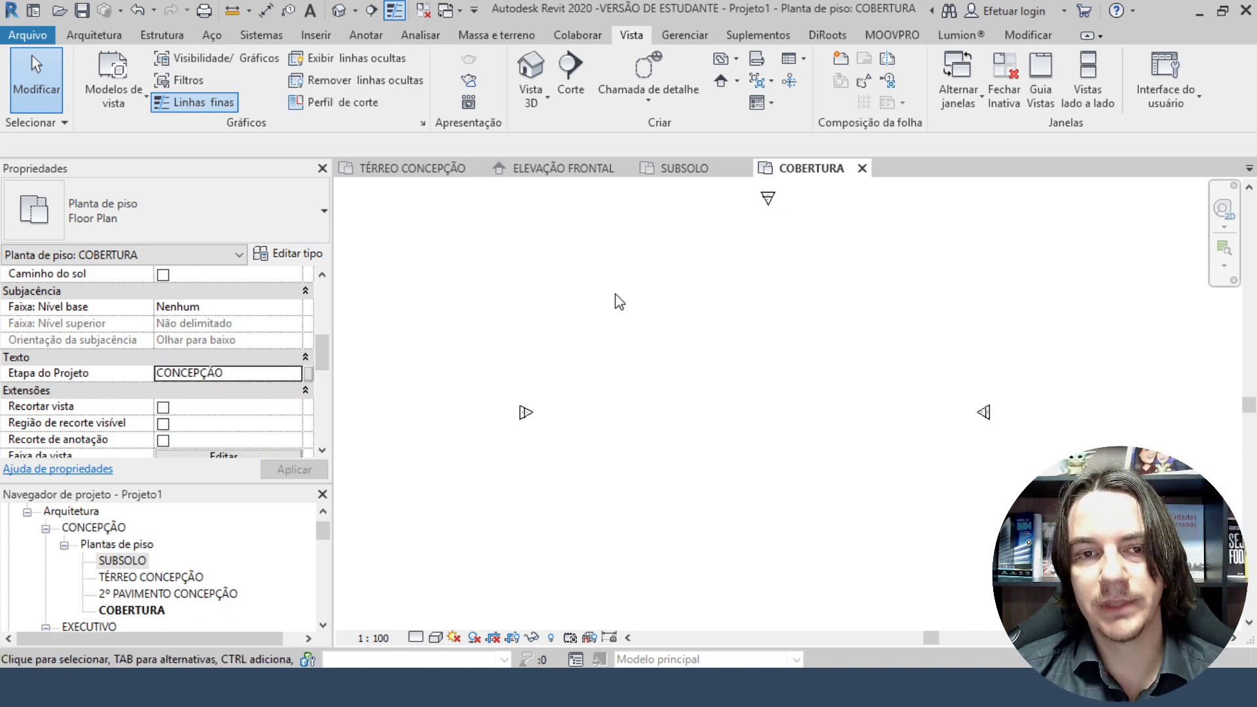
# Review the levels from SUBSOLO up to COBERTURA in the ELEVAÇÃO FRONTAL view.
pyautogui.click(567, 171)
pyautogui.scroll(-3, 600, 272)
pyautogui.moveTo(646, 325); pyautogui.dragTo(766, 191, button='middle')
pyautogui.scroll(4, 779, 423)
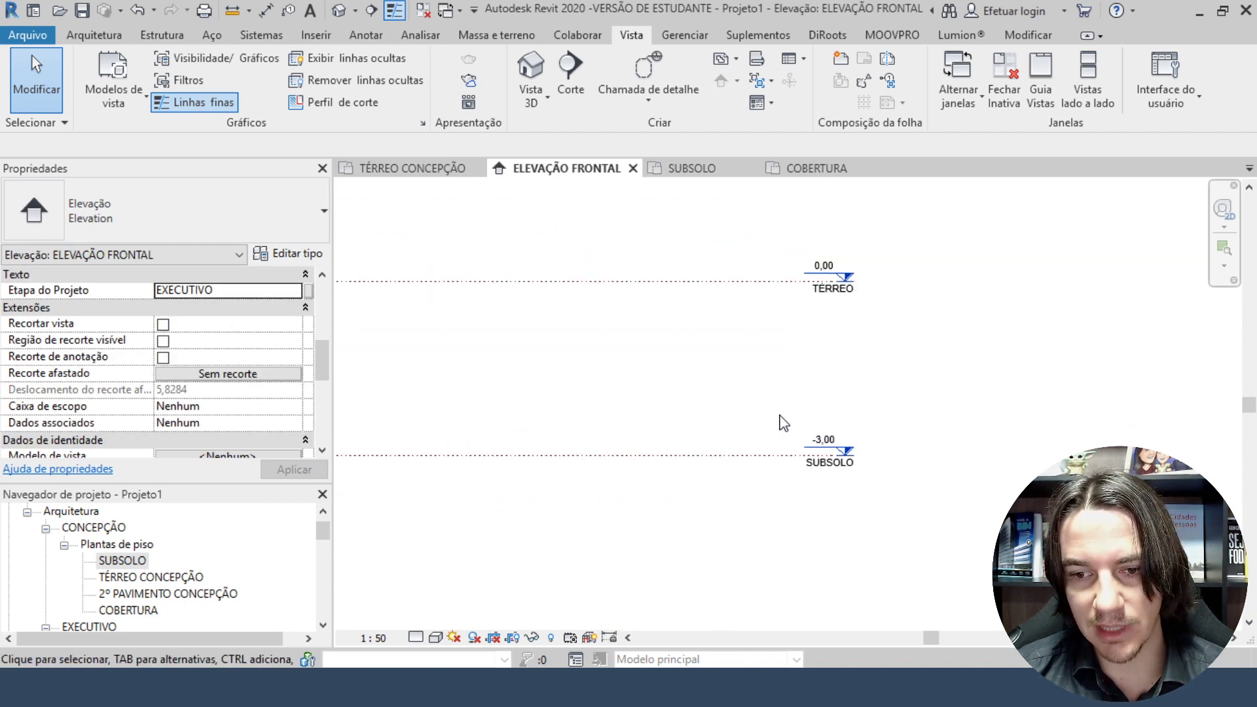
pyautogui.moveTo(885, 357); pyautogui.dragTo(877, 470, button='middle')
pyautogui.moveTo(831, 269); pyautogui.dragTo(699, 537, button='middle')
pyautogui.scroll(-3, 661, 326)
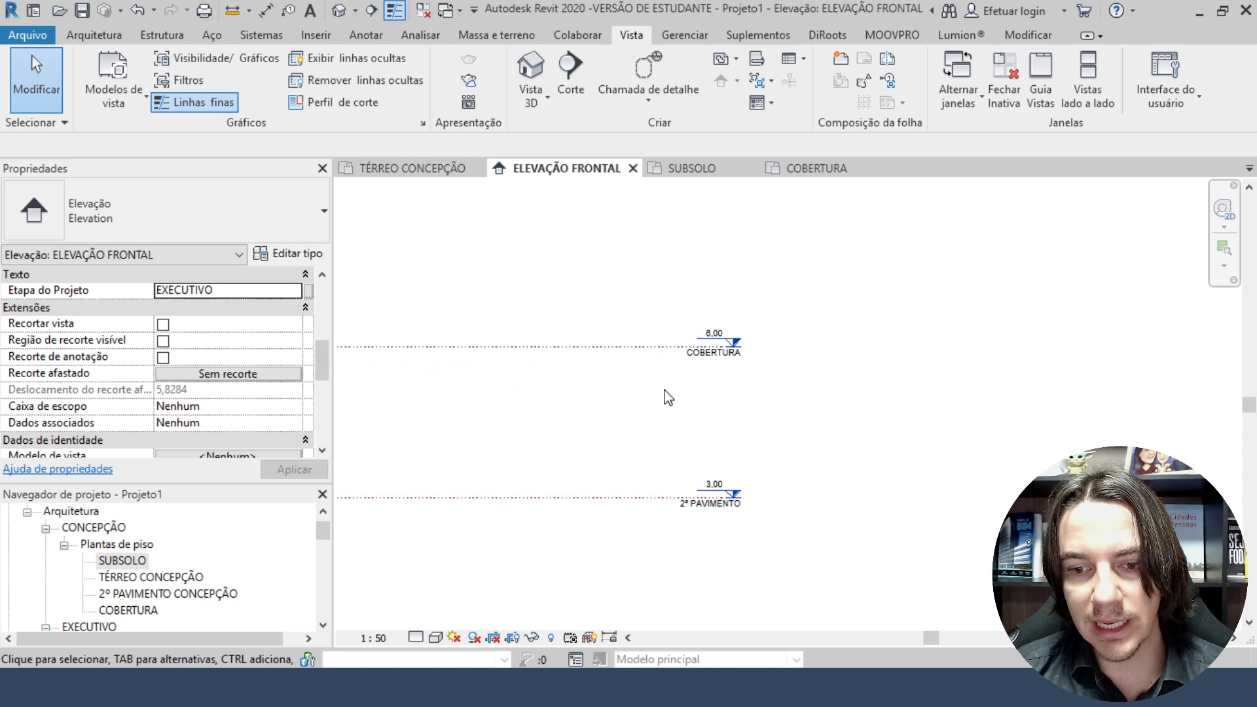
pyautogui.moveTo(684, 429); pyautogui.dragTo(676, 340, button='middle')
pyautogui.scroll(2, 681, 381)
pyautogui.moveTo(695, 218); pyautogui.dragTo(697, 373, button='middle')
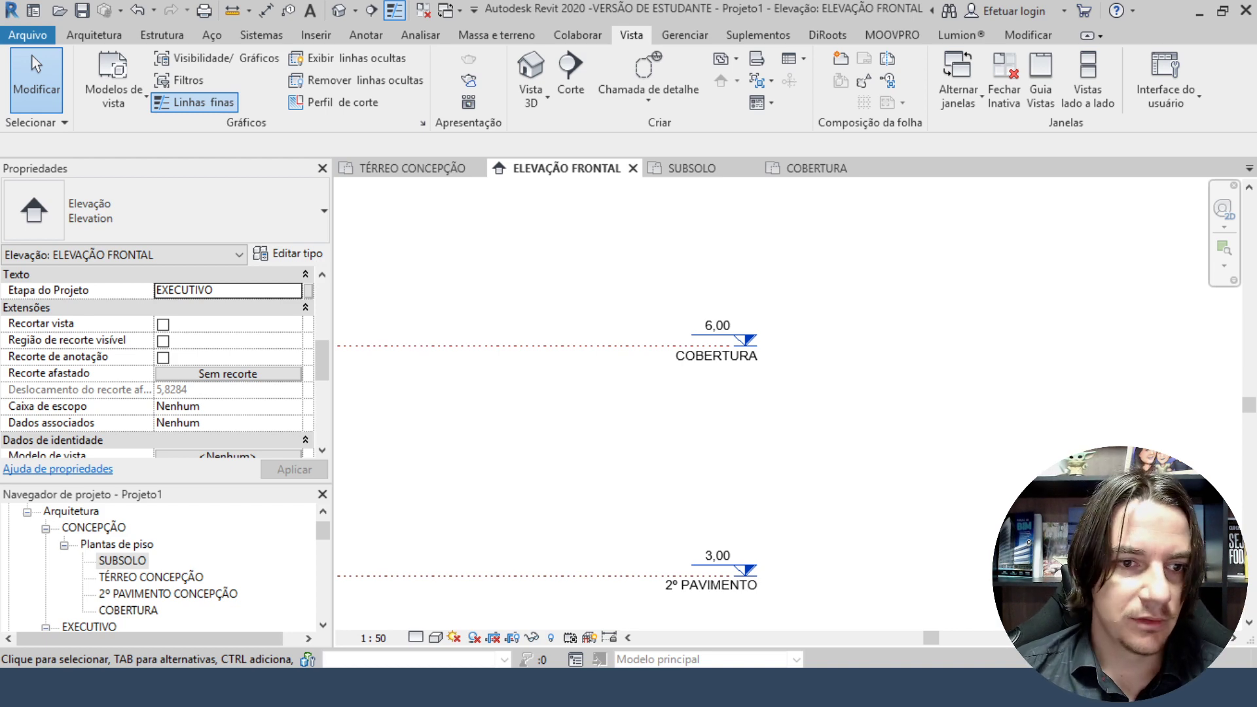
# In the TÉRREO CONCEPÇÃO plan, draw a vertical 15cm basic wall about 12 m long, from TÉRREO up to 2º PAVIMENTO.
pyautogui.click(413, 168)
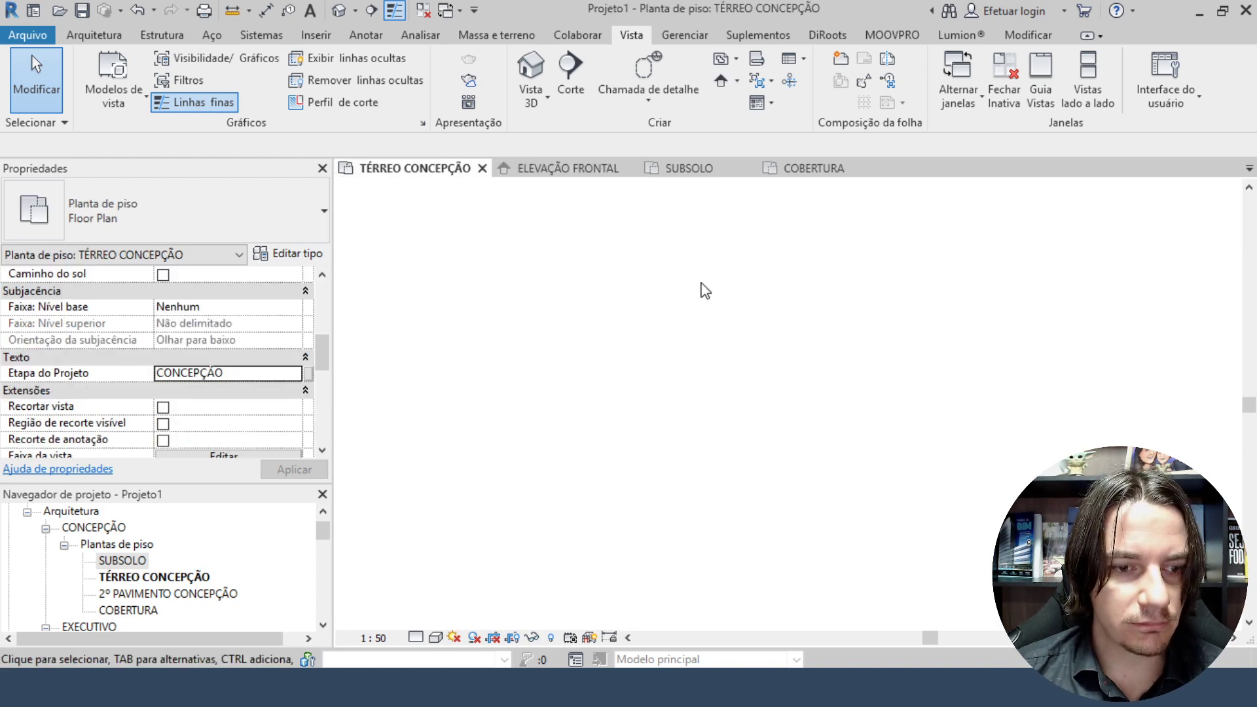
pyautogui.press('w')
pyautogui.press('a')
pyautogui.moveTo(777, 393); pyautogui.dragTo(752, 391, button='middle')
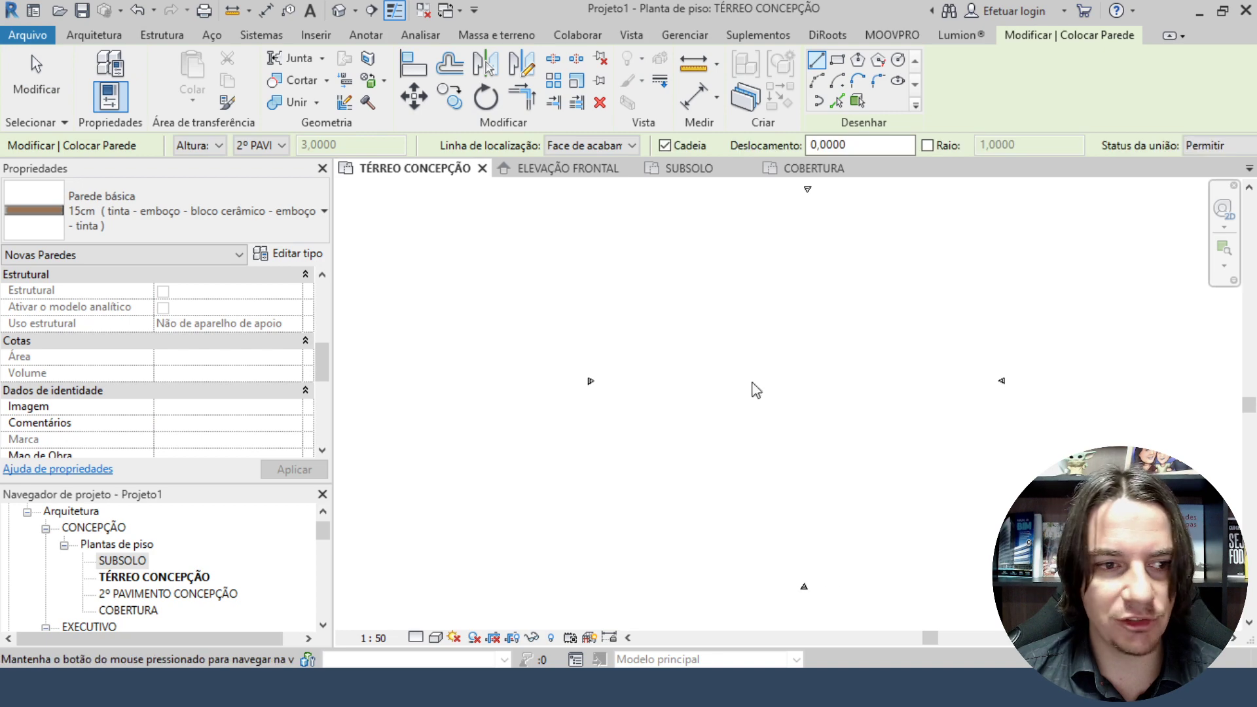
pyautogui.scroll(3, 163, 378)
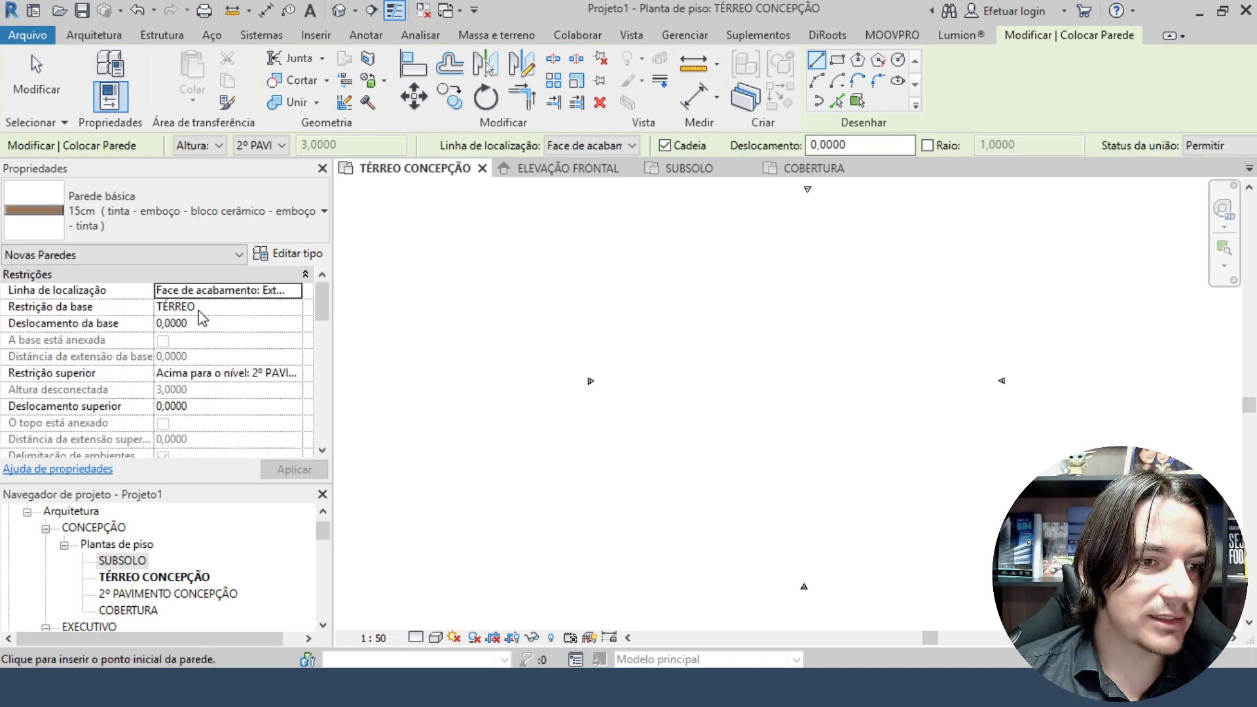
pyautogui.click(294, 379)
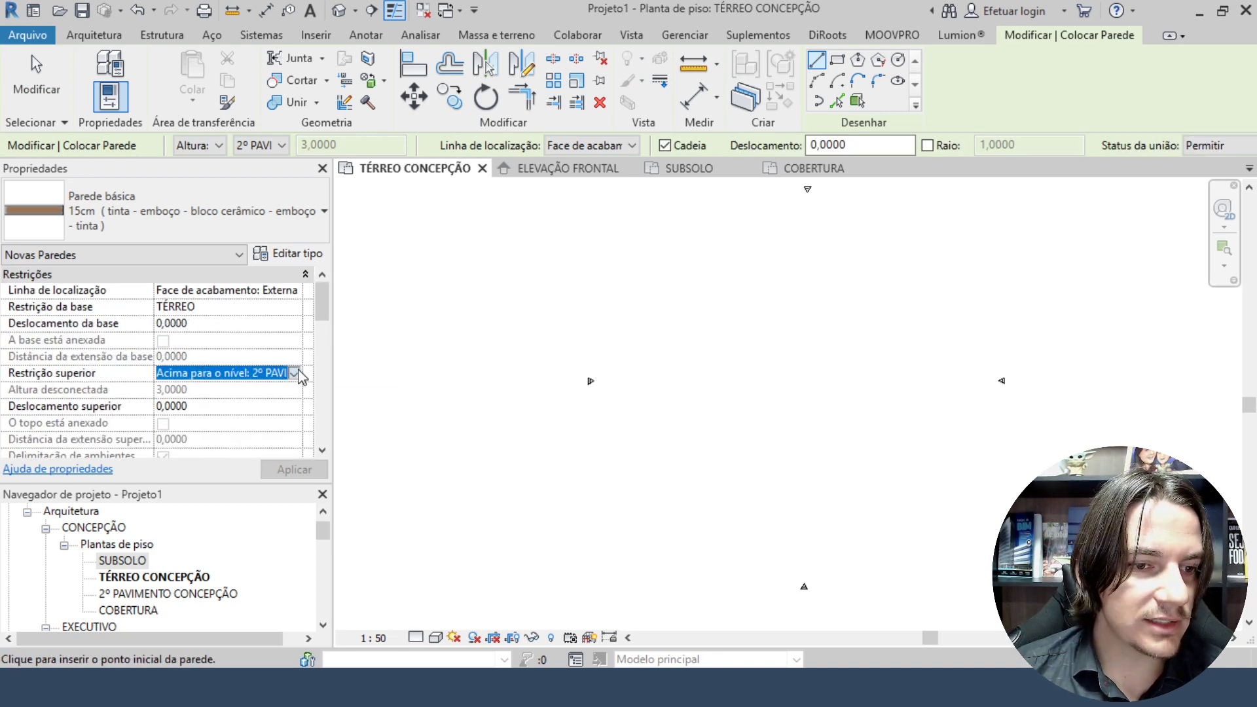
pyautogui.click(297, 373)
pyautogui.click(297, 373)
pyautogui.click(654, 430)
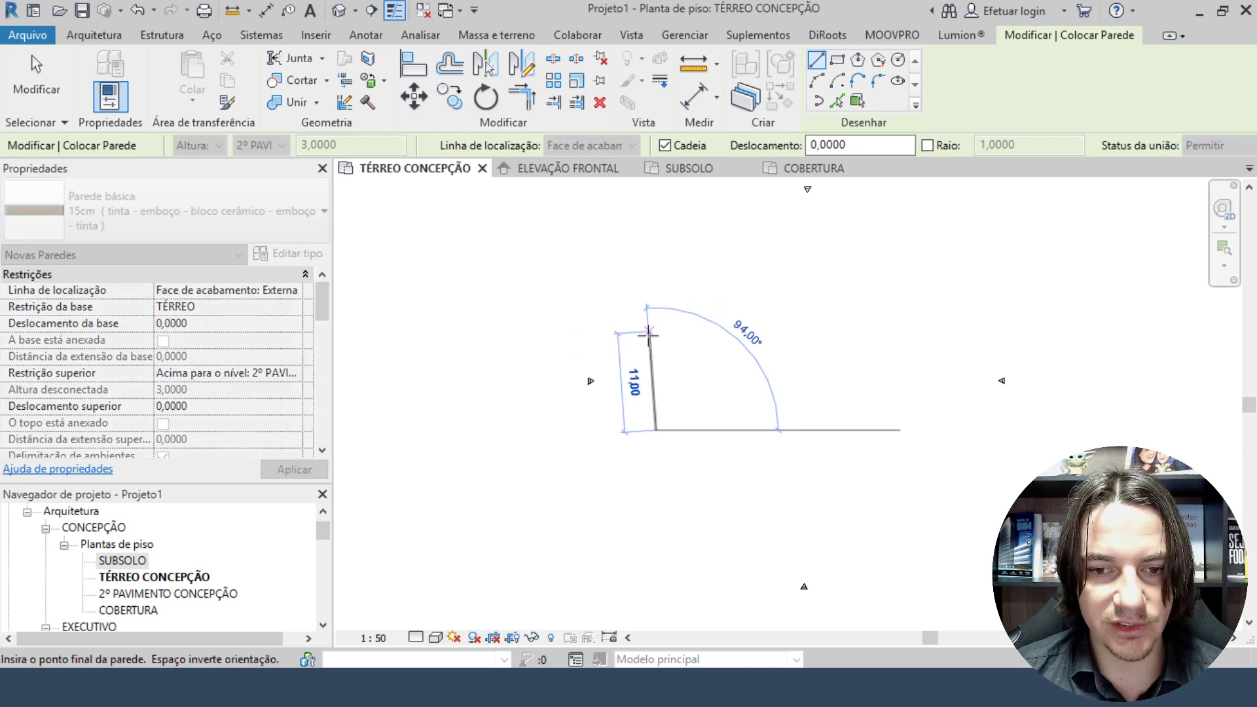
pyautogui.click(655, 322)
pyautogui.press('Escape')
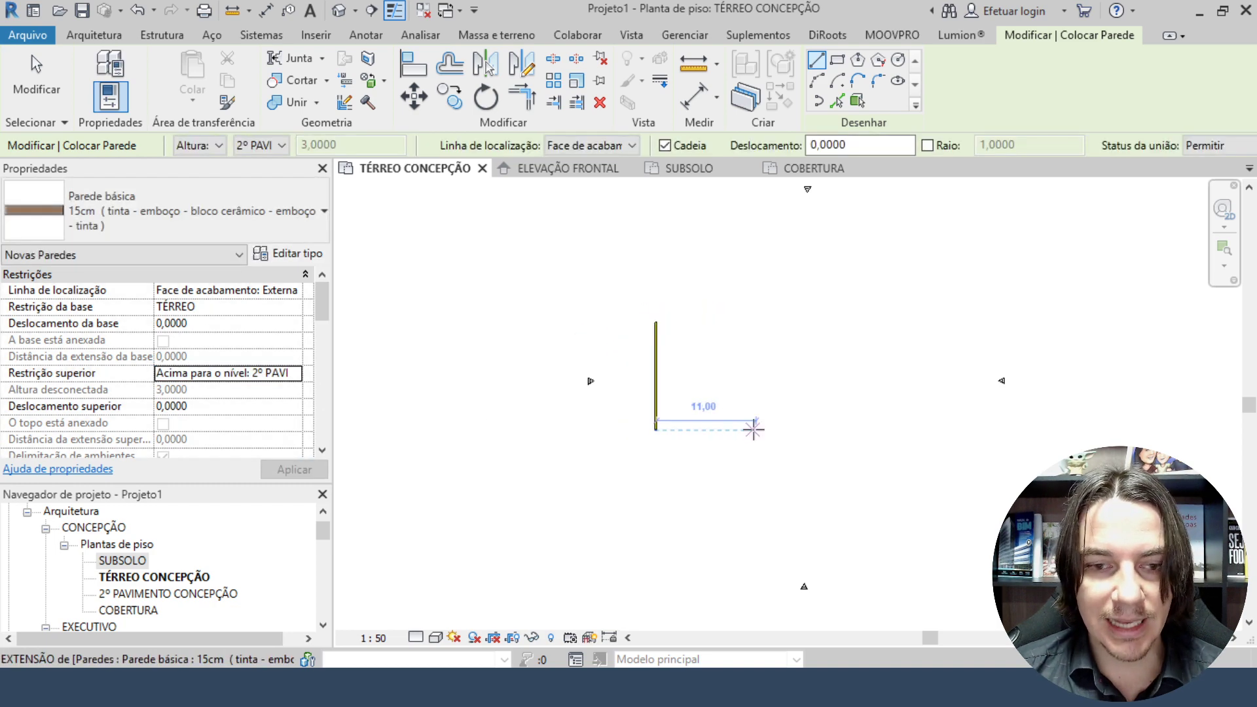
# Draw a second, longer parallel wall to the right of the first, with its top constraint set to level COBERTURA.
pyautogui.click(300, 373)
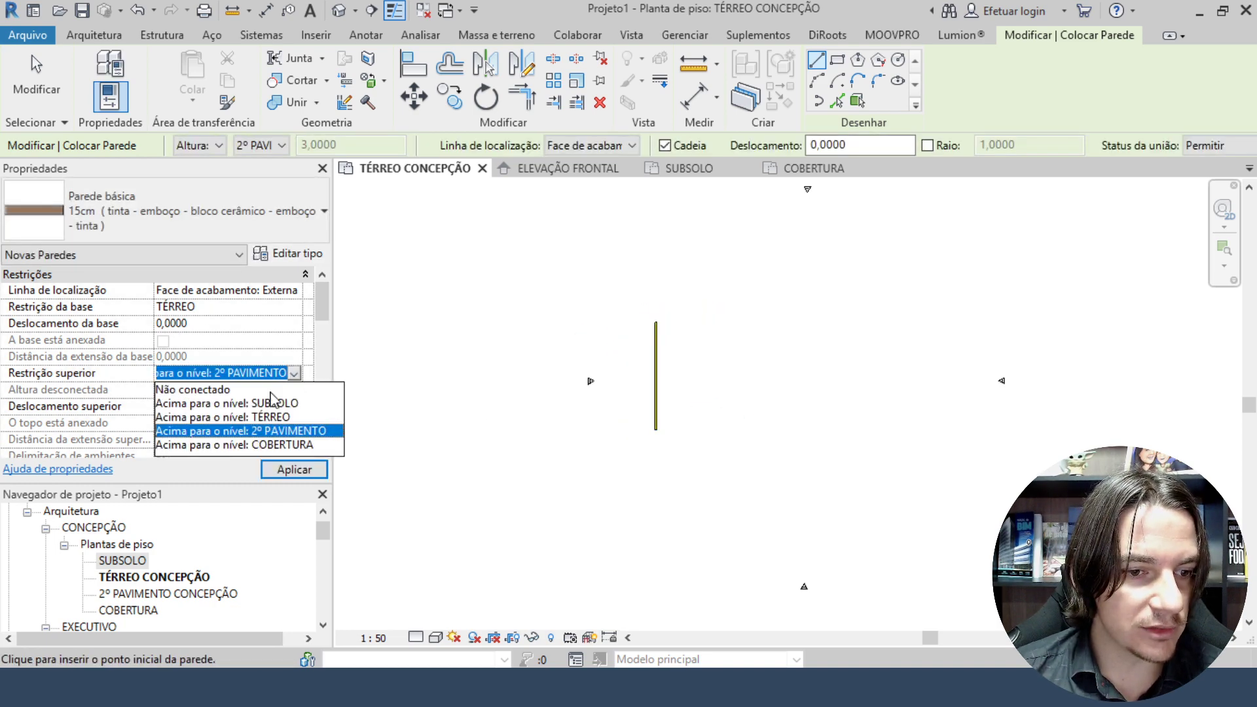
pyautogui.click(280, 446)
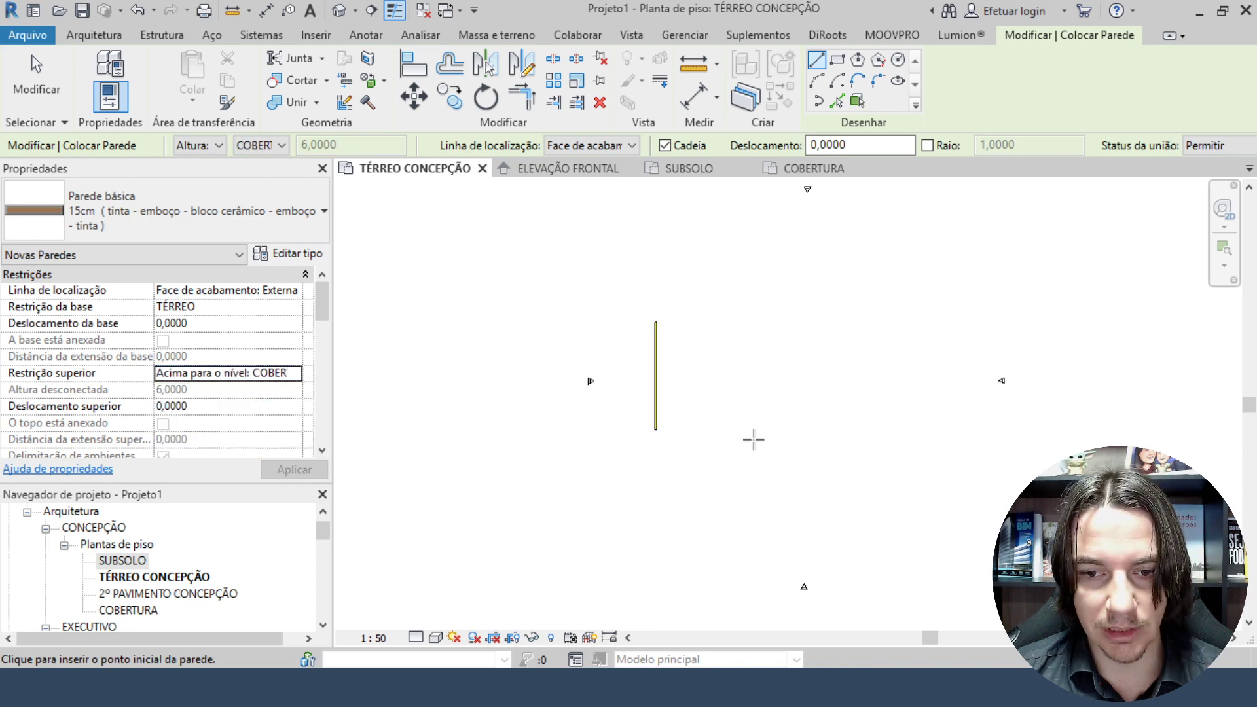
pyautogui.click(753, 439)
pyautogui.click(754, 296)
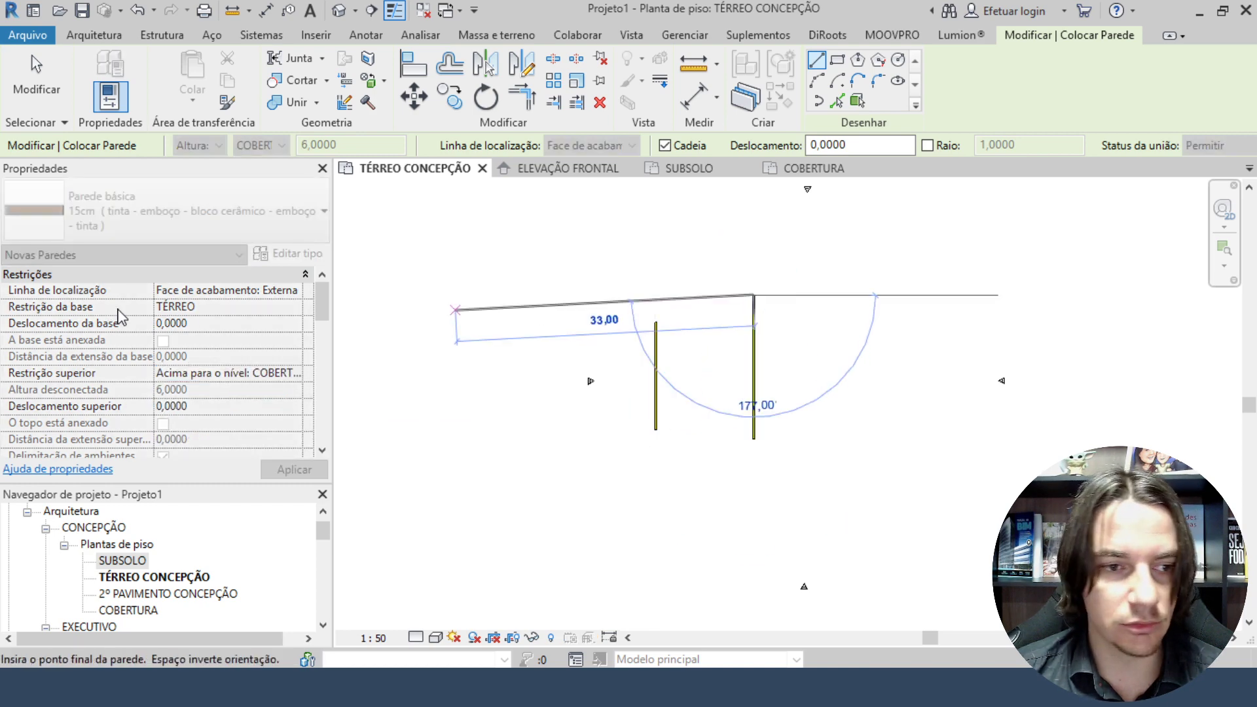
pyautogui.press('Escape')
# Draw a third parallel wall about 20 m long to the right, with its base constraint set to SUBSOLO.
pyautogui.click(295, 308)
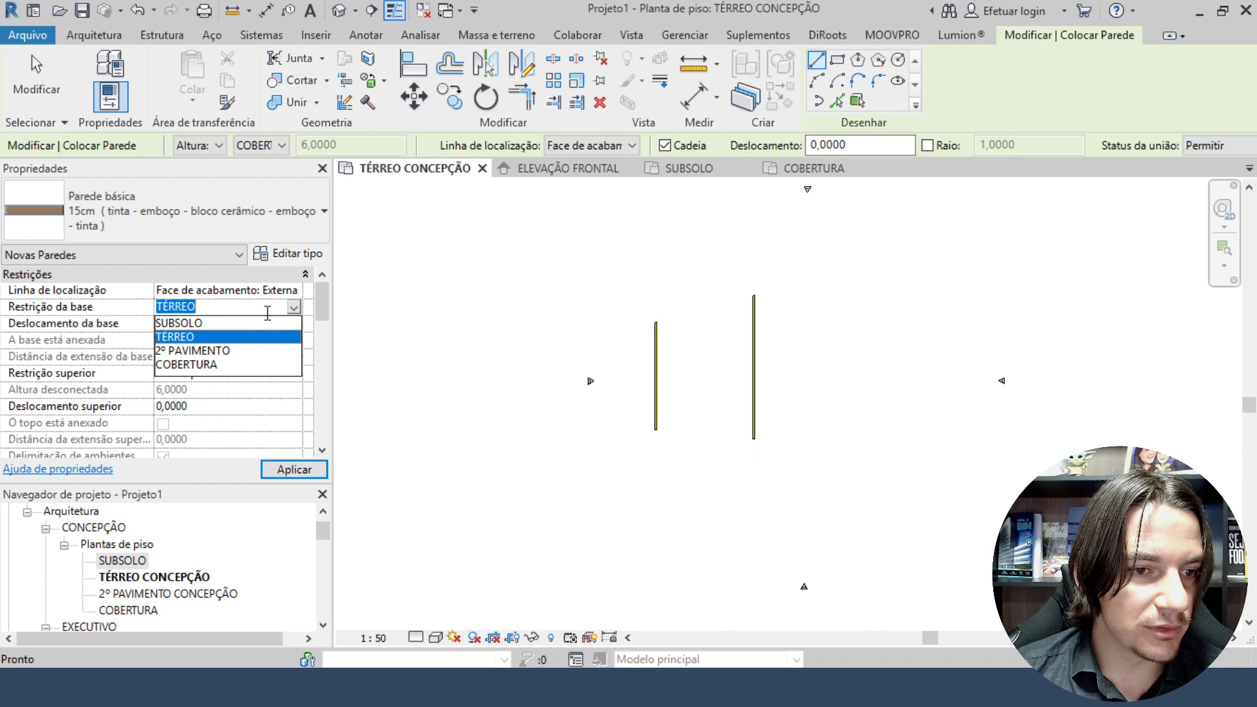
pyautogui.click(179, 322)
pyautogui.click(829, 453)
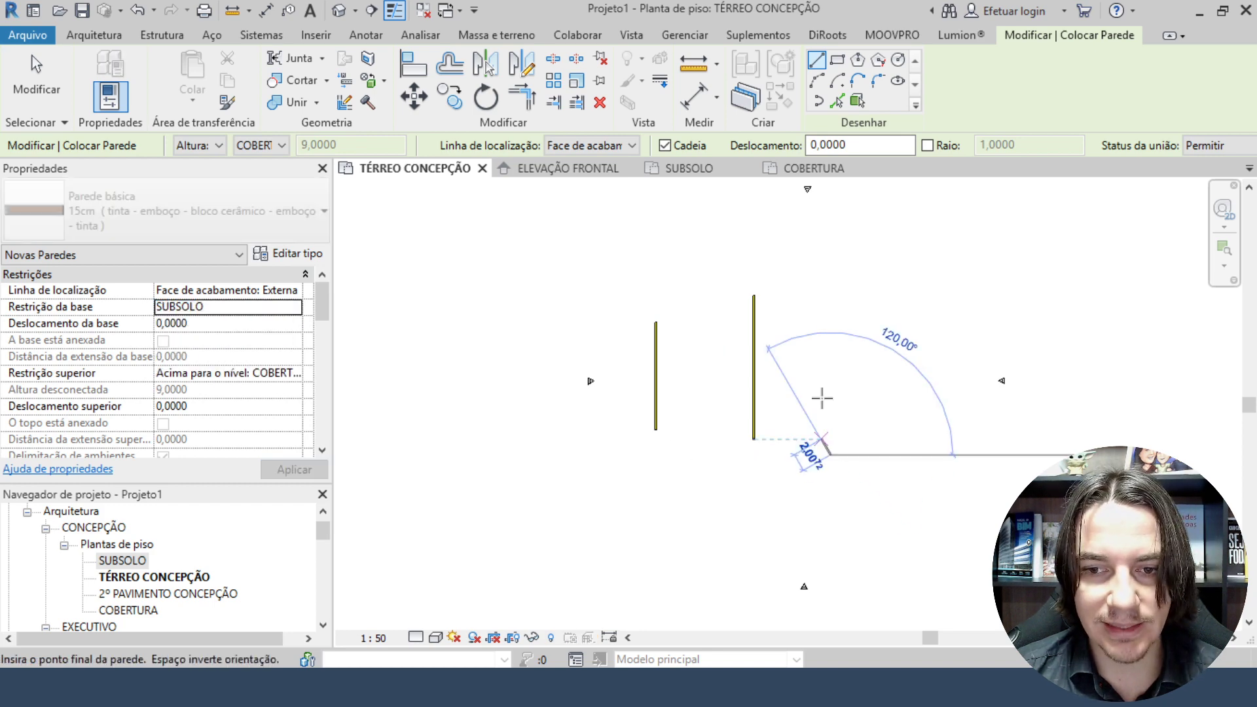
pyautogui.click(830, 275)
pyautogui.press('Escape')
pyautogui.press('Escape')
# Open the 3D view, select the shortest wall and examine its base and top against the levels from the front.
pyautogui.press('3')
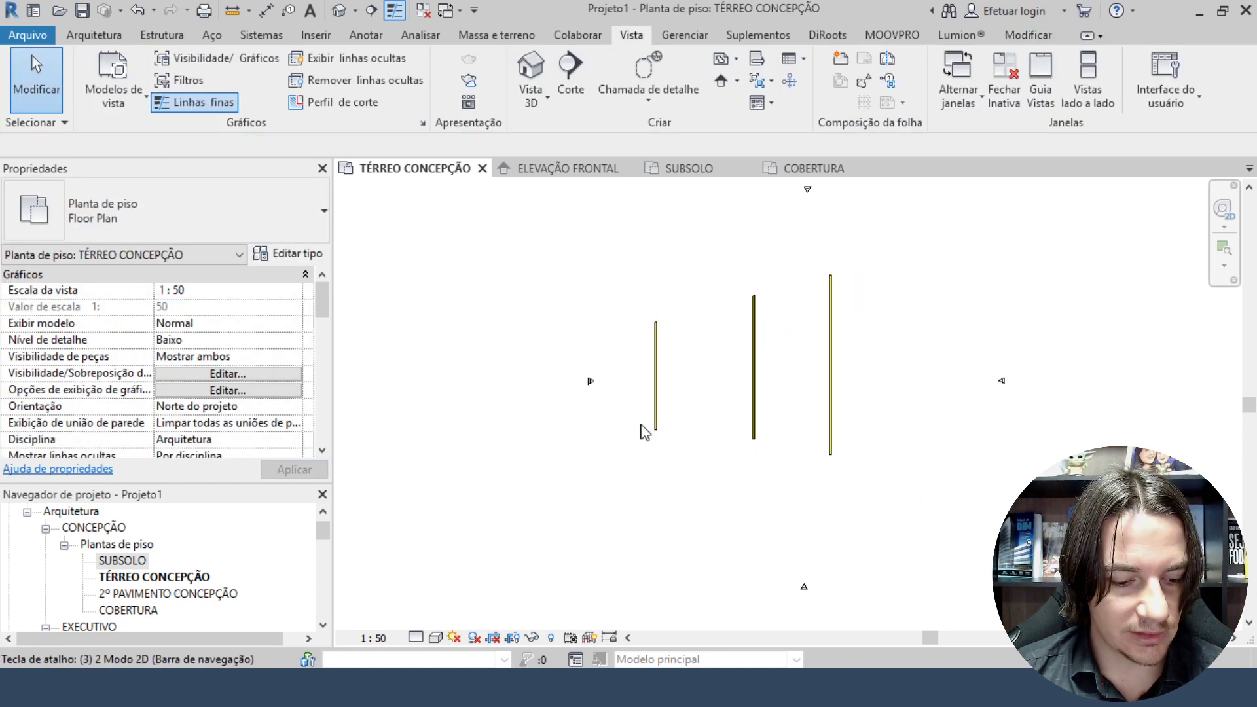
pyautogui.press('d')
pyautogui.keyDown('shift'); pyautogui.moveTo(653, 523); pyautogui.dragTo(724, 365, button='middle'); pyautogui.keyUp('shift')
pyautogui.click(762, 367)
pyautogui.click(1203, 242)
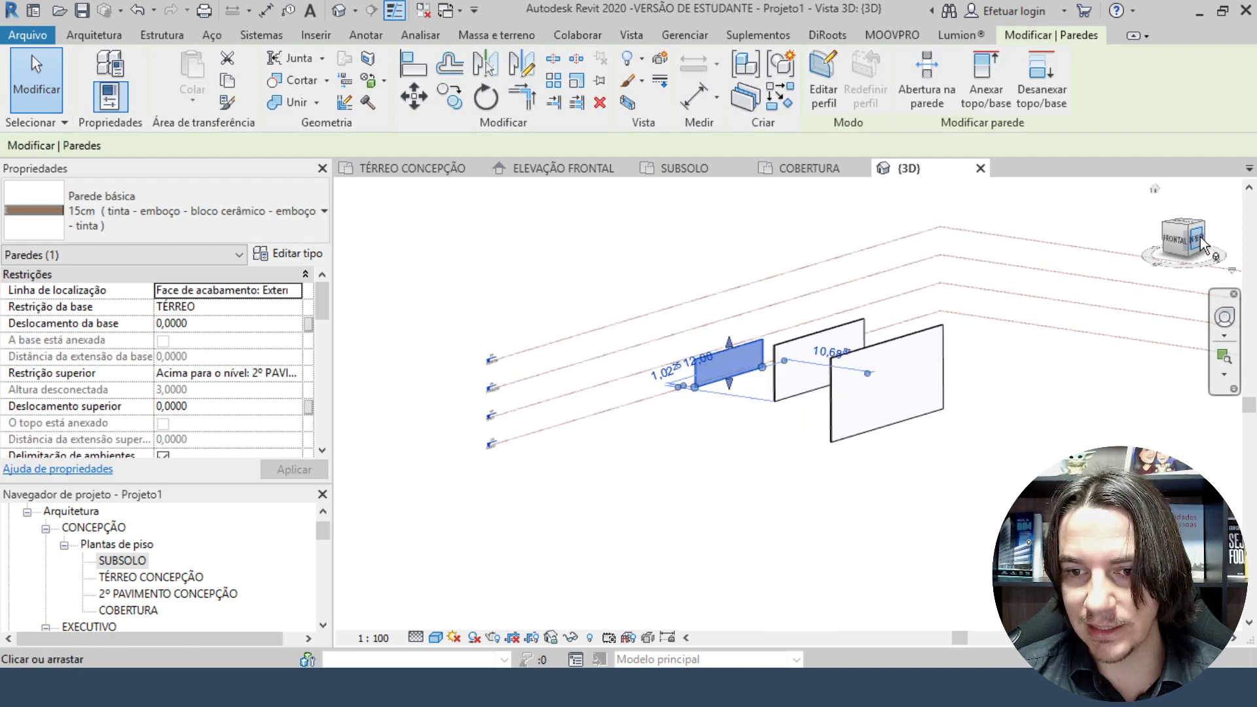
pyautogui.scroll(-5, 789, 363)
pyautogui.keyDown('shift'); pyautogui.moveTo(761, 399); pyautogui.dragTo(1047, 413, button='middle'); pyautogui.keyUp('shift')
pyautogui.click(1165, 243)
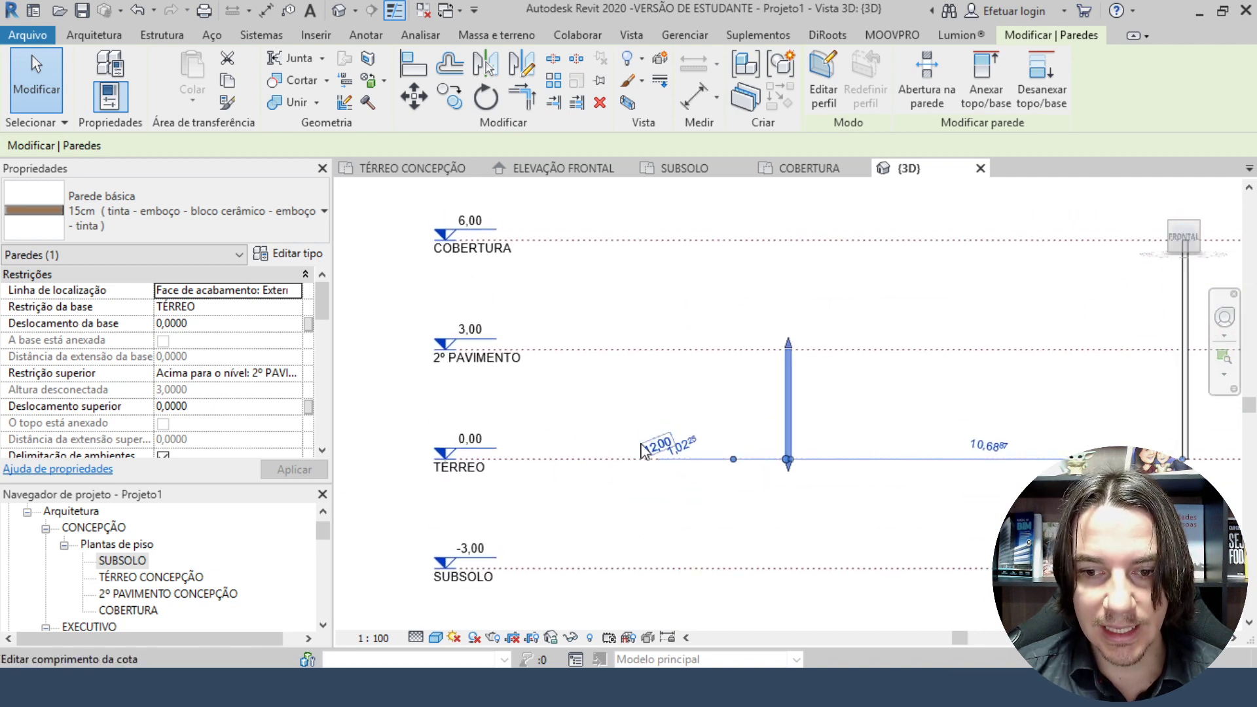
pyautogui.scroll(3, 441, 400)
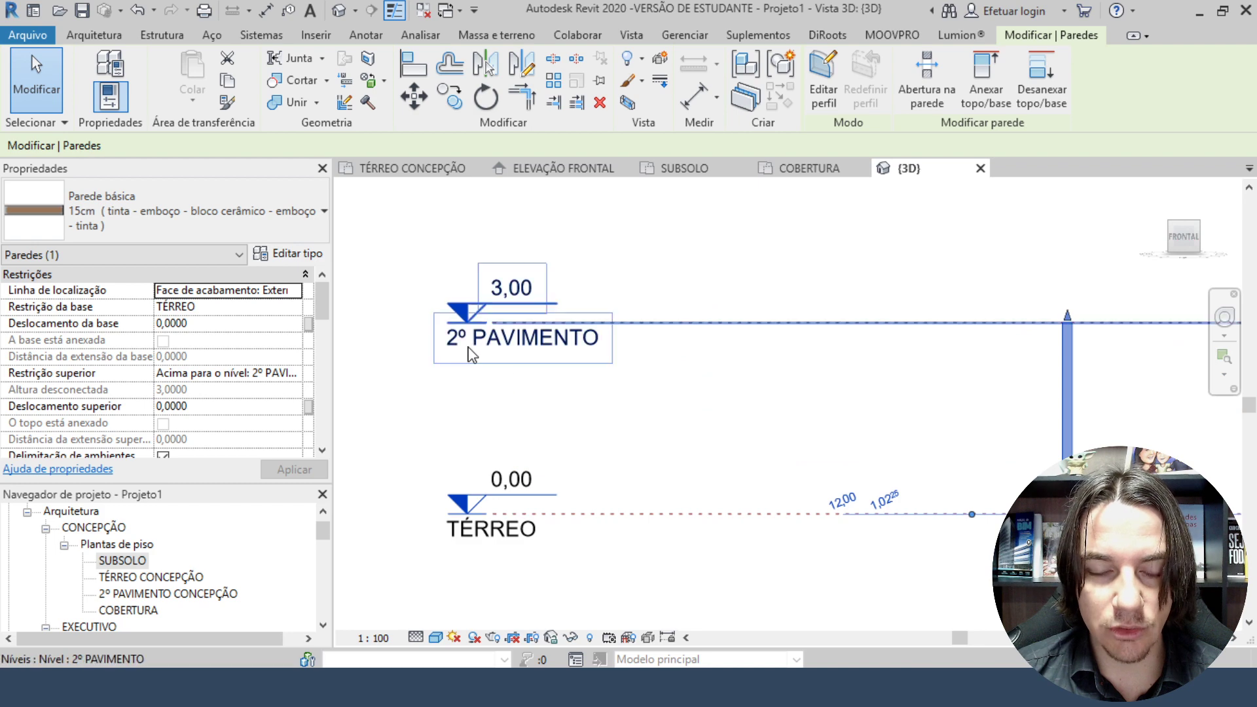
pyautogui.moveTo(1082, 381); pyautogui.dragTo(790, 352, button='middle')
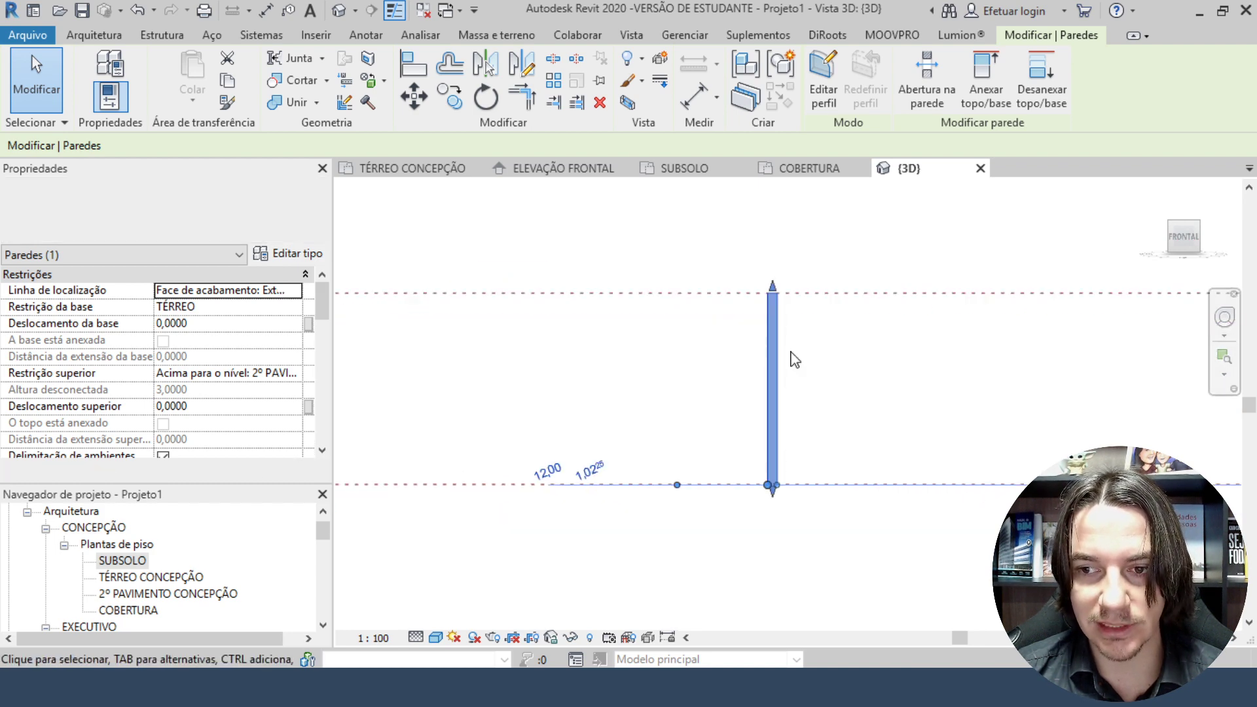
pyautogui.scroll(-3, 794, 356)
pyautogui.scroll(-2, 805, 368)
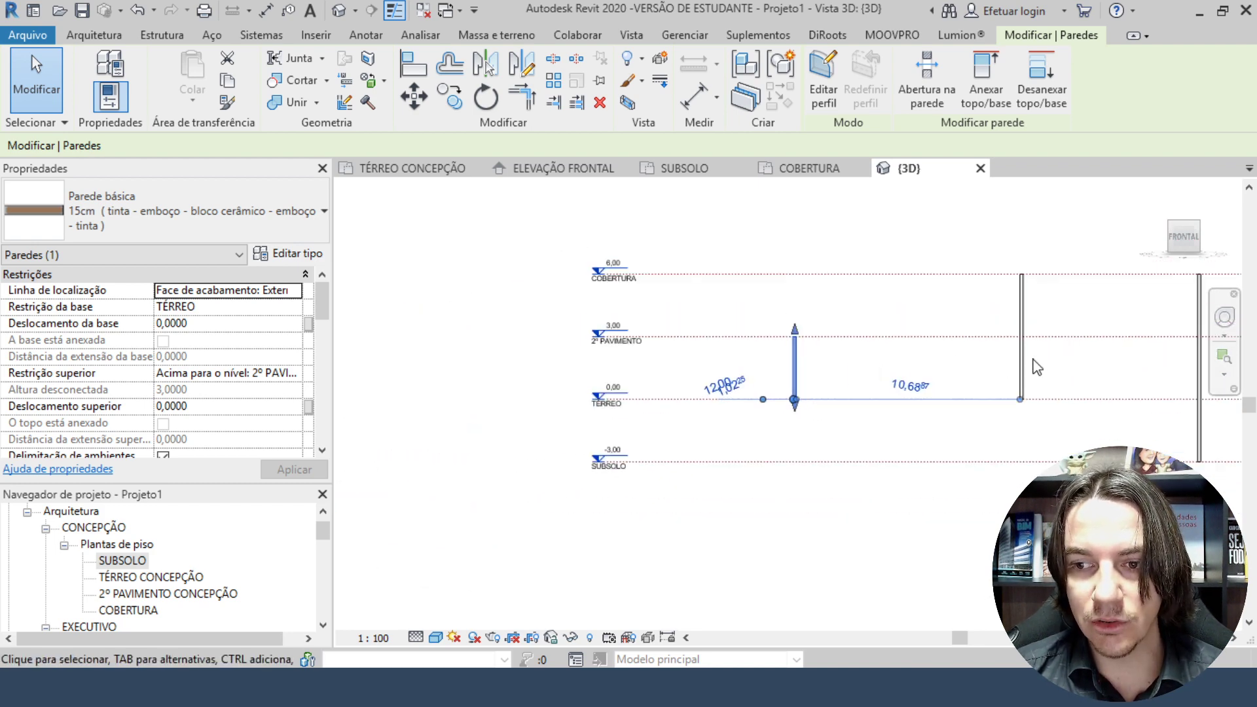
# Examine the second and third walls' base and top constraints against the levels, and return to the TÉRREO CONCEPÇÃO plan.
pyautogui.click(1022, 360)
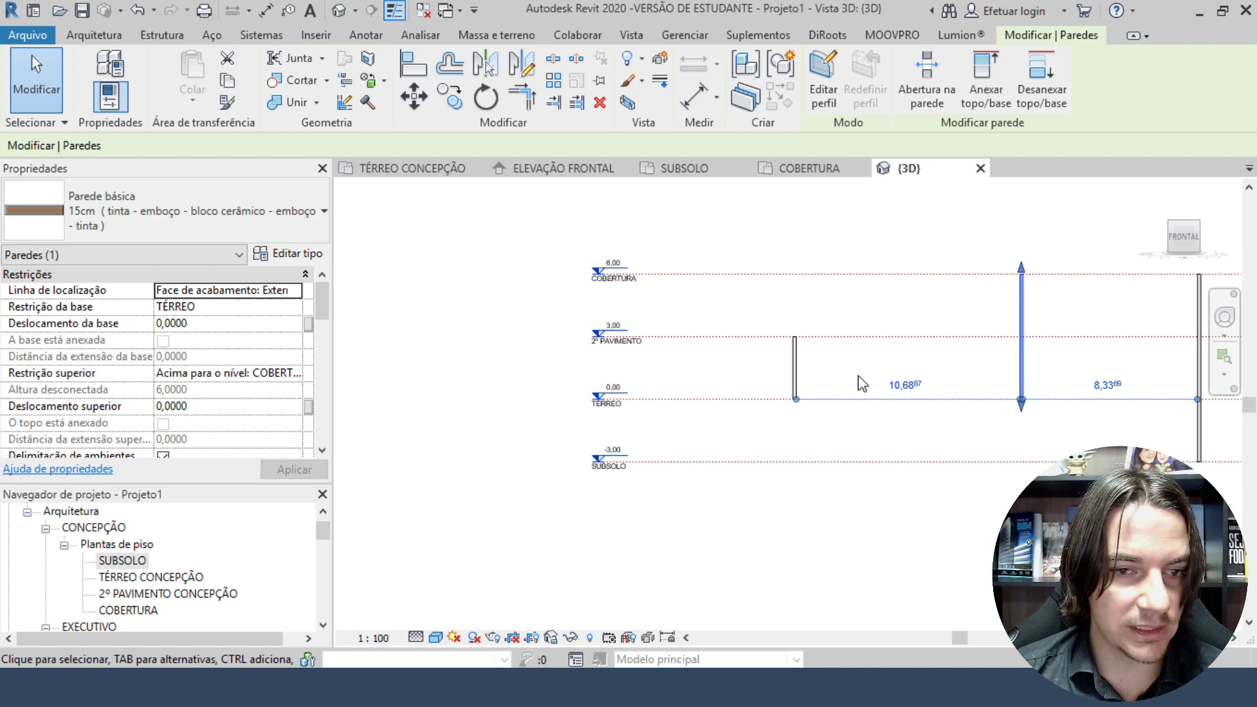
pyautogui.scroll(2, 982, 279)
pyautogui.scroll(-3, 980, 356)
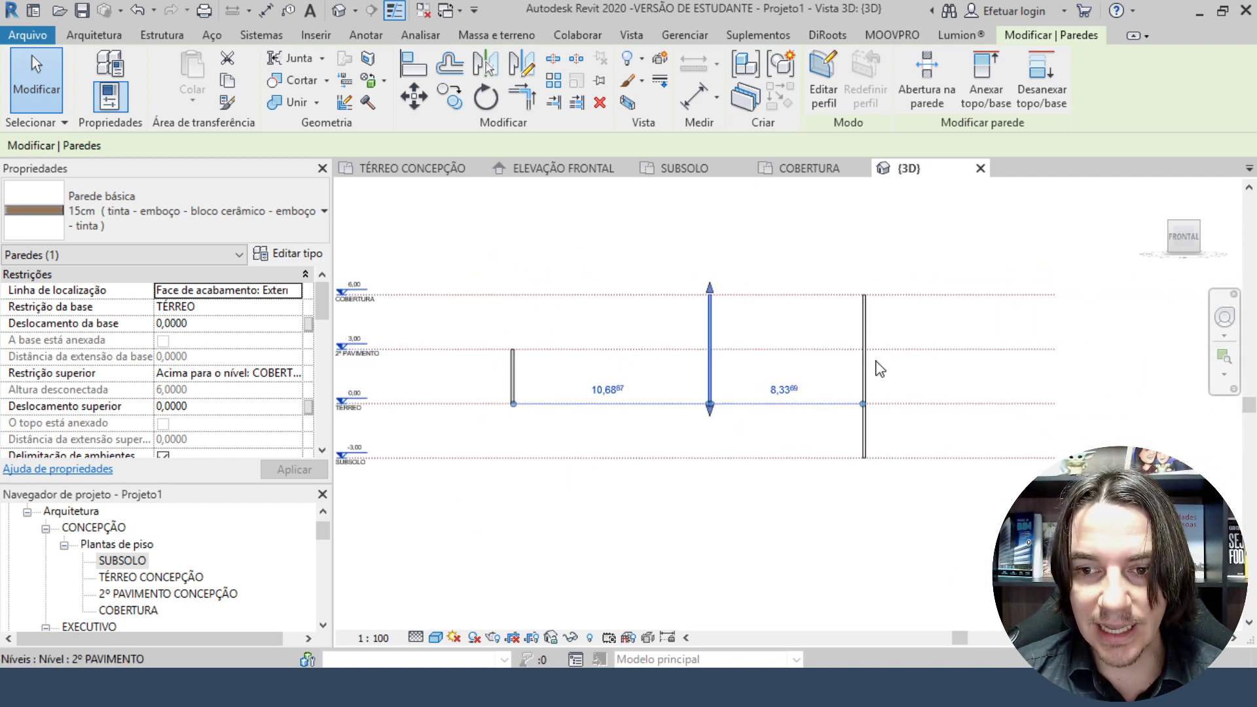
pyautogui.click(864, 393)
pyautogui.scroll(3, 504, 477)
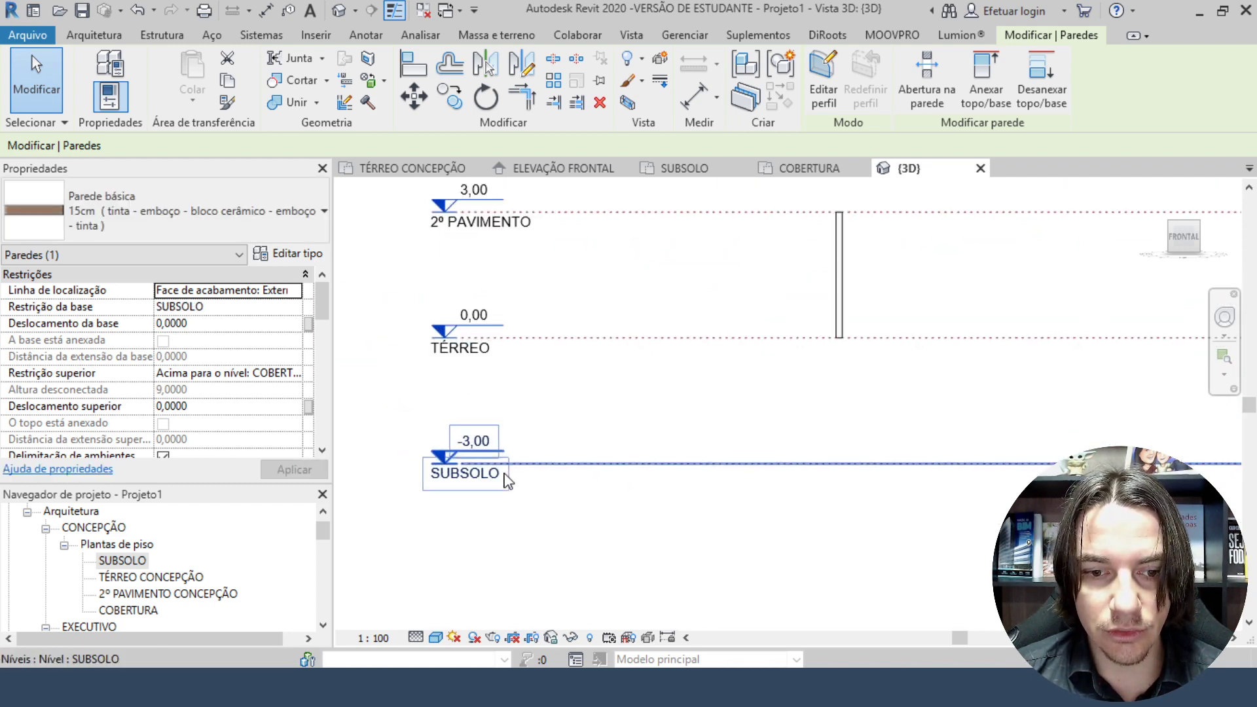
pyautogui.scroll(-2, 495, 397)
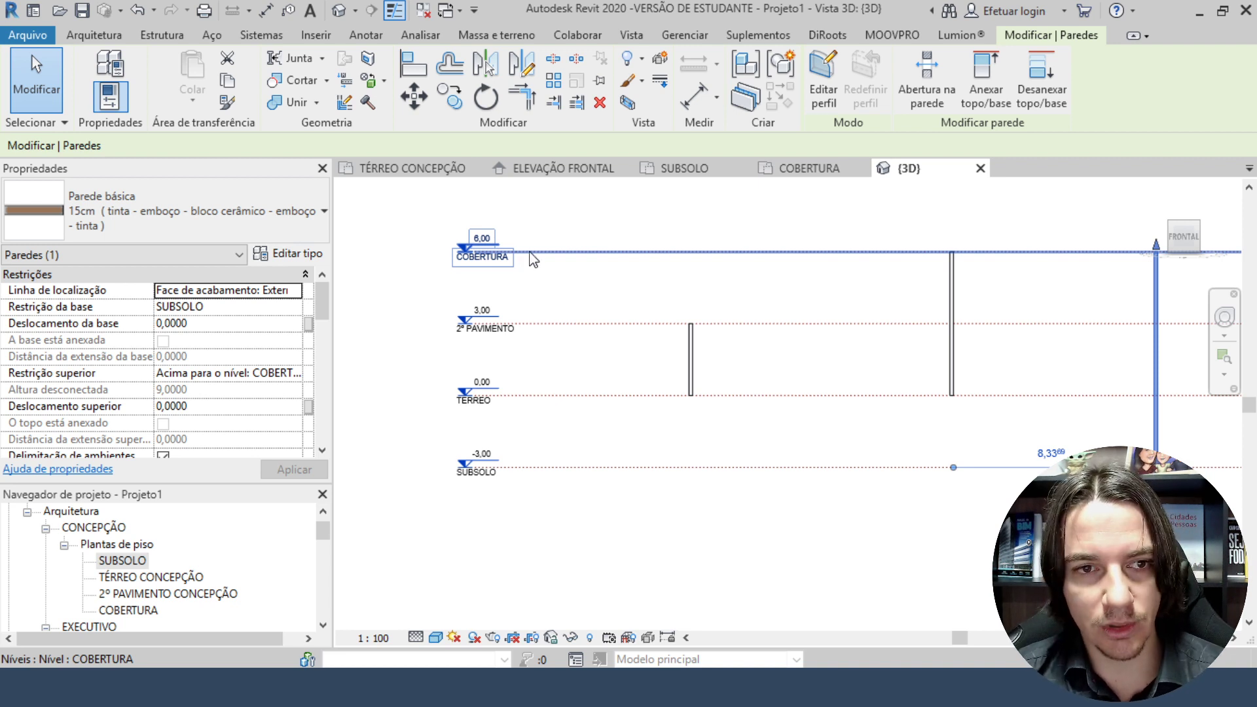
pyautogui.click(432, 168)
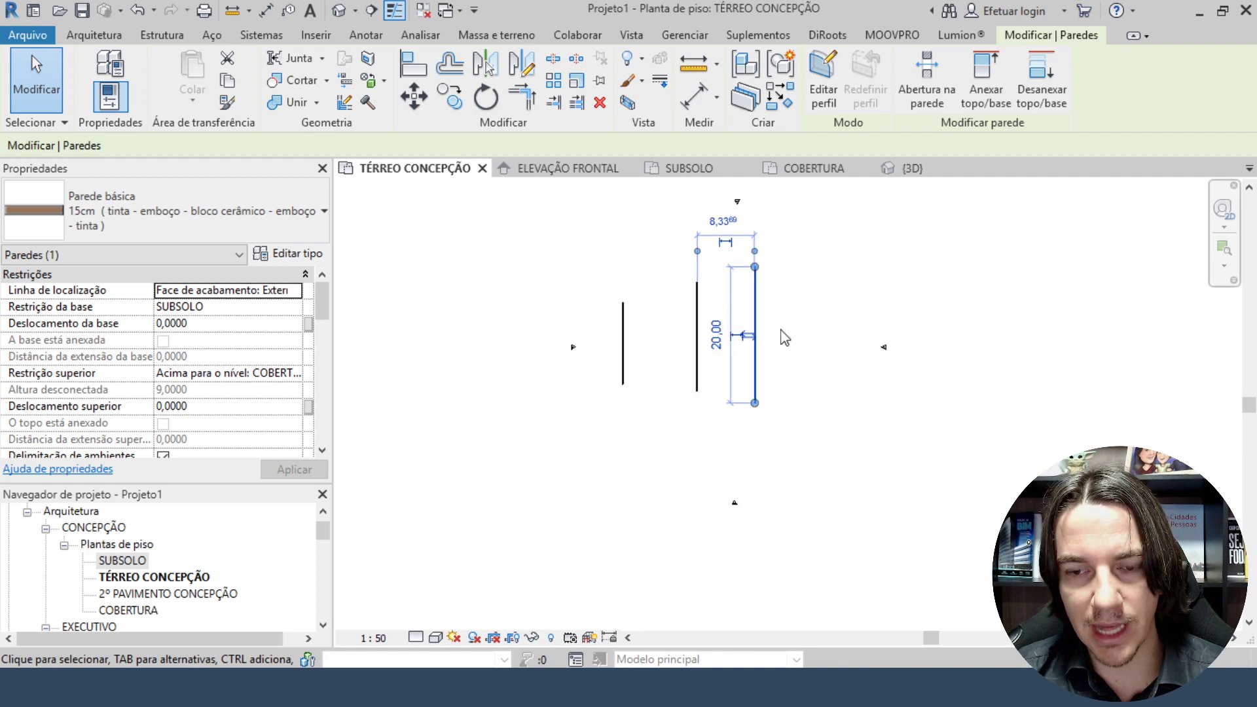
# Delete the three parallel walls and draw a rectangle of walls about 6.4 m wide between the elevation markers.
pyautogui.moveTo(780, 454); pyautogui.dragTo(589, 286)
pyautogui.press('Delete')
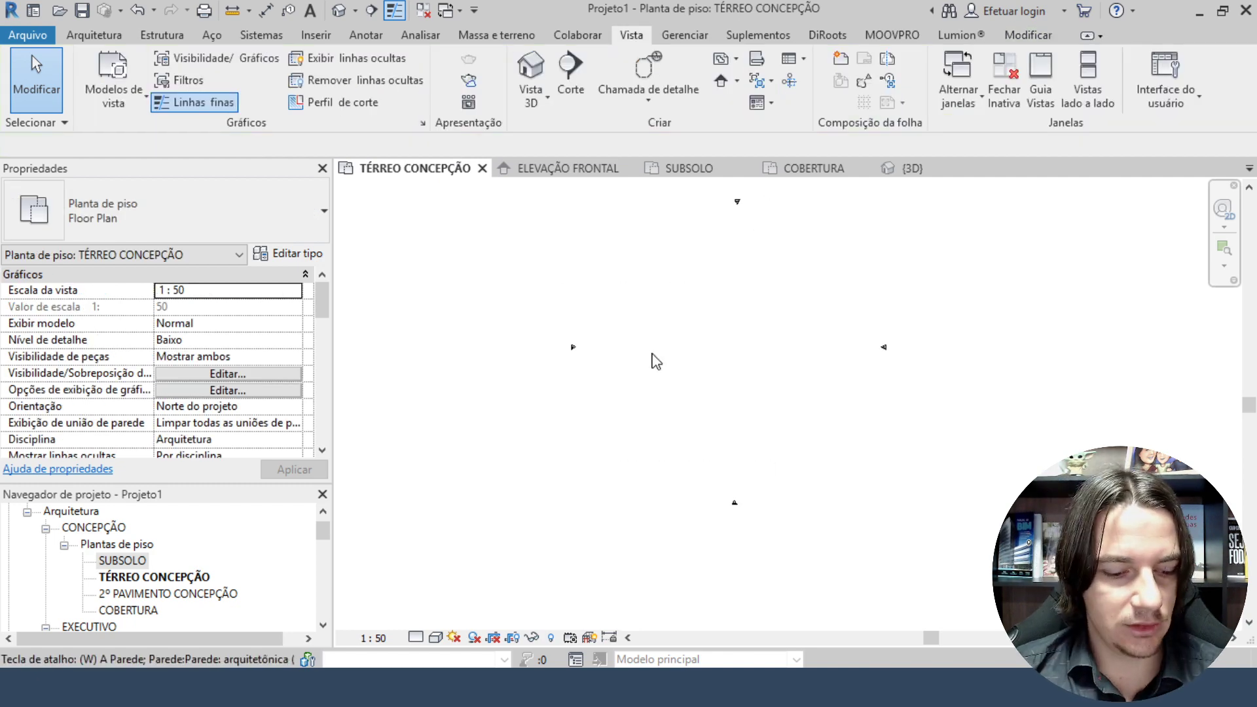
pyautogui.press('a')
pyautogui.click(836, 60)
pyautogui.click(711, 316)
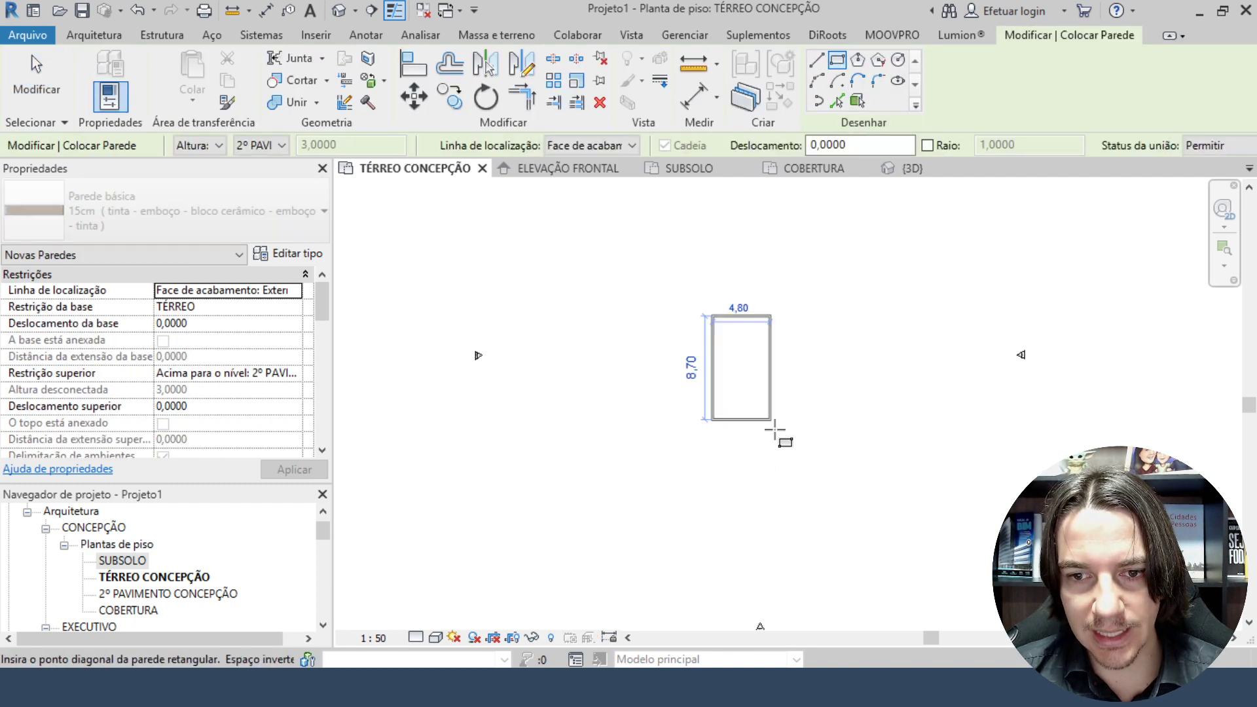
pyautogui.click(788, 450)
pyautogui.press('Escape')
pyautogui.press('Escape')
pyautogui.scroll(3, 779, 418)
pyautogui.moveTo(778, 418); pyautogui.dragTo(666, 403, button='middle')
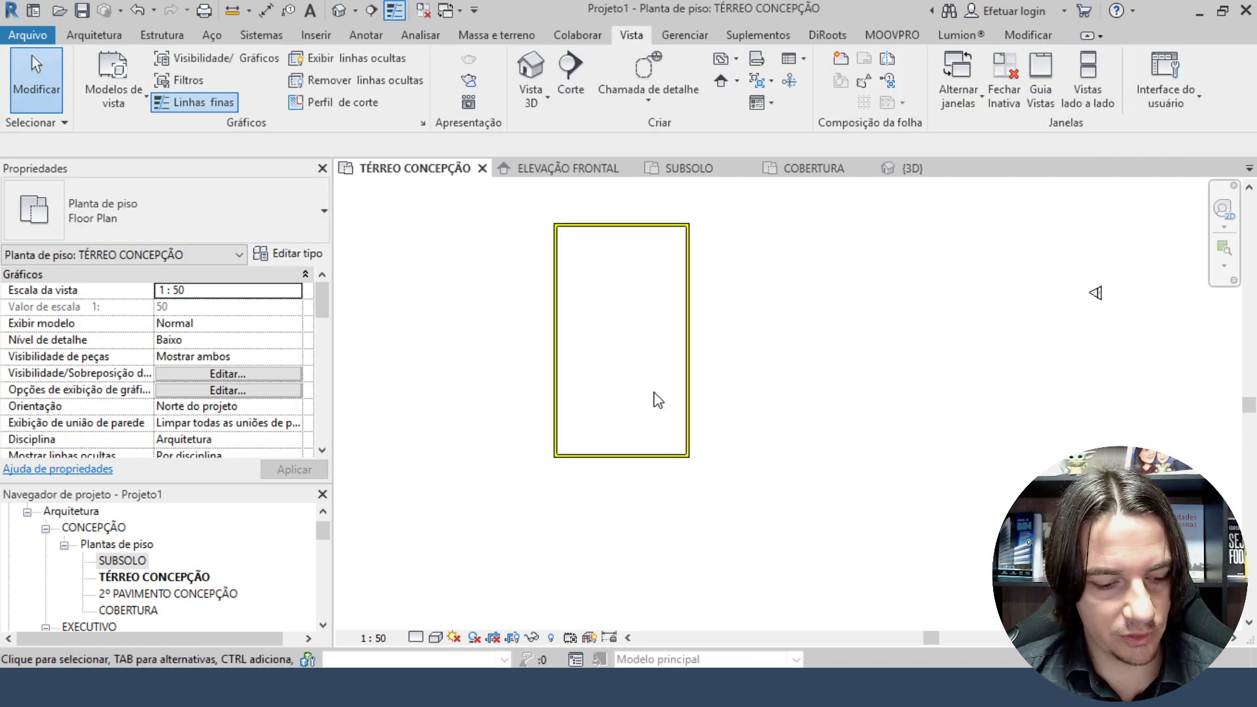
# Draw a straight horizontal partition wall across the lower part of the rectangle, joining its two long side walls.
pyautogui.press('w')
pyautogui.press('a')
pyautogui.scroll(3, 622, 377)
pyautogui.click(469, 338)
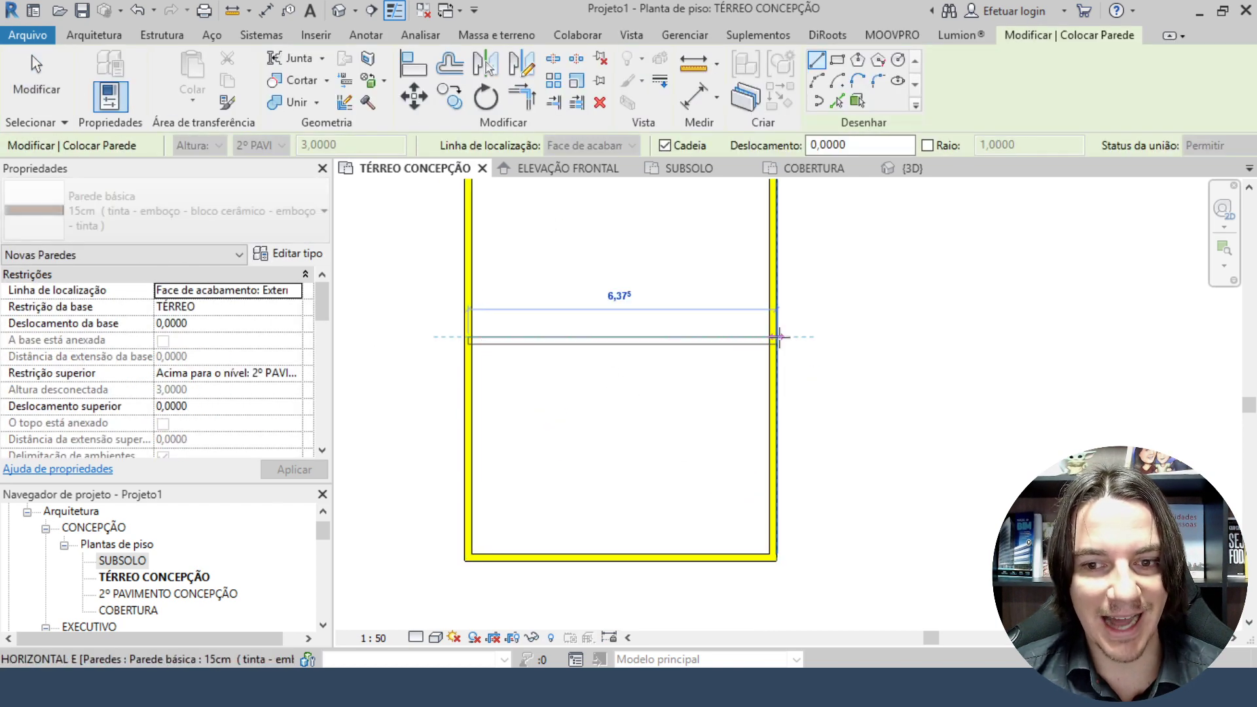
pyautogui.click(778, 337)
pyautogui.press('Escape')
pyautogui.press('Escape')
pyautogui.scroll(-1, 692, 425)
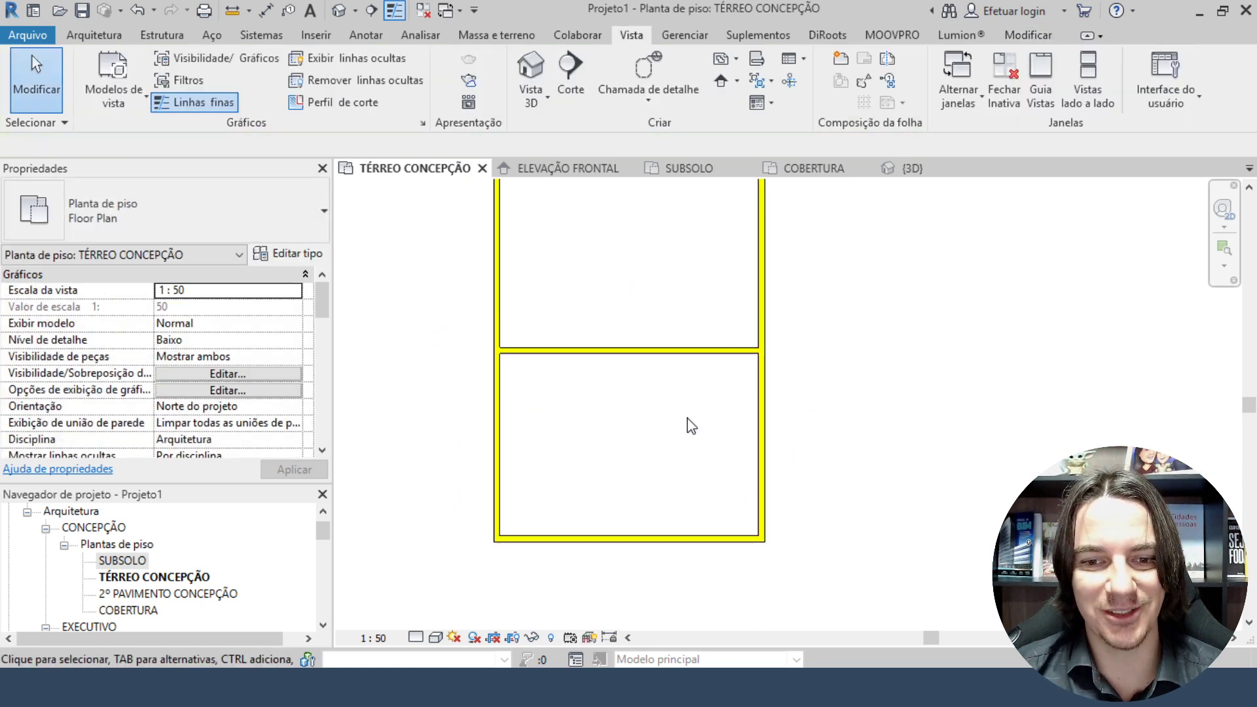
# Set the top constraint of all five walls to level COBERTURA.
pyautogui.scroll(-3, 622, 468)
pyautogui.scroll(3, 755, 434)
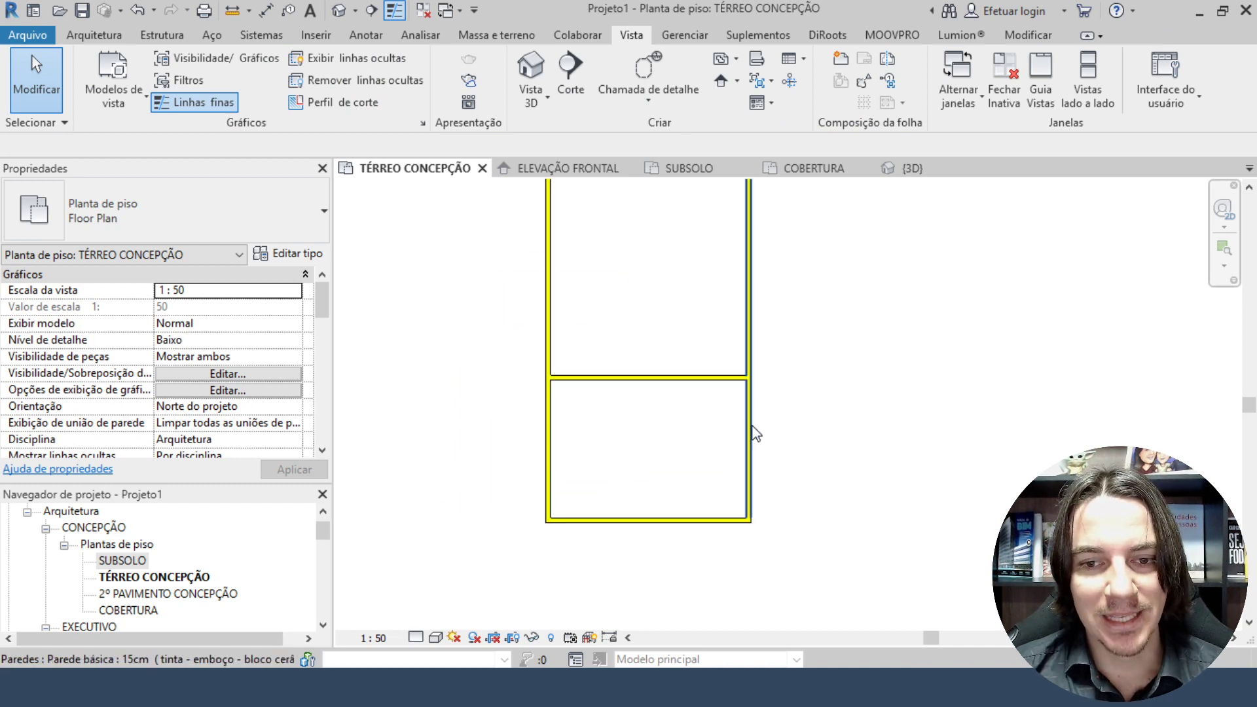
pyautogui.scroll(-2, 756, 433)
pyautogui.moveTo(785, 589); pyautogui.dragTo(575, 293)
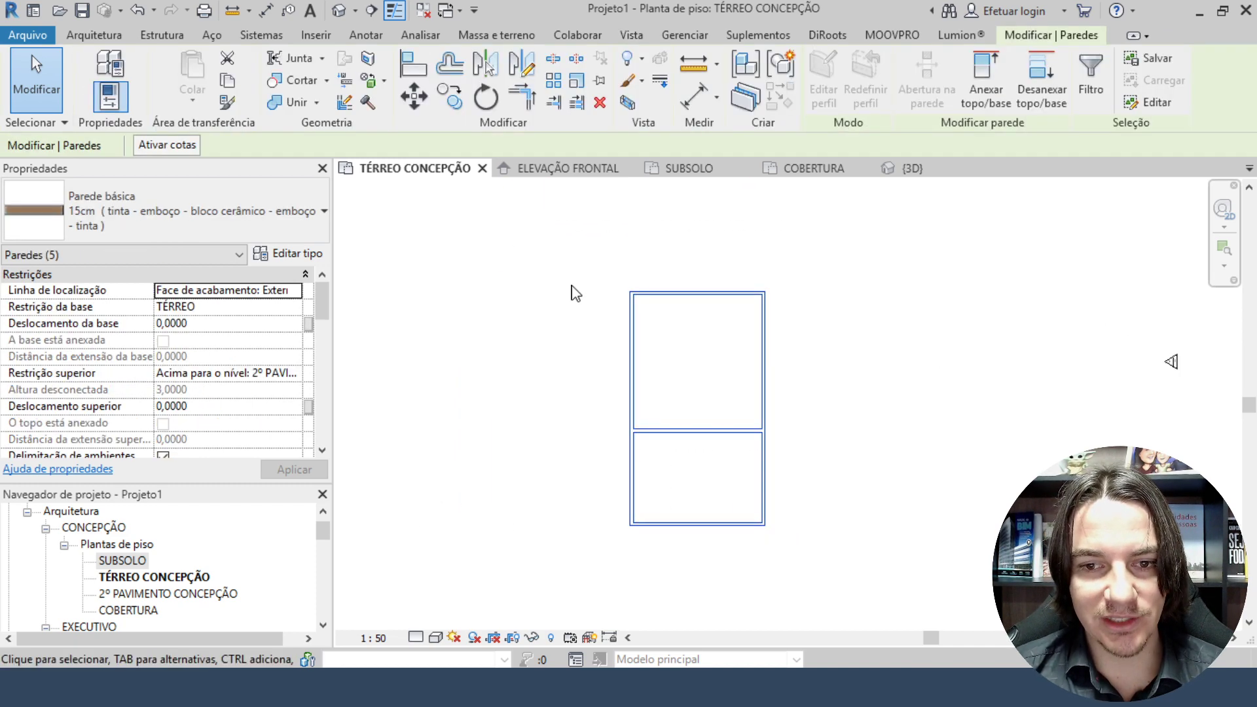
pyautogui.click(296, 373)
pyautogui.click(296, 373)
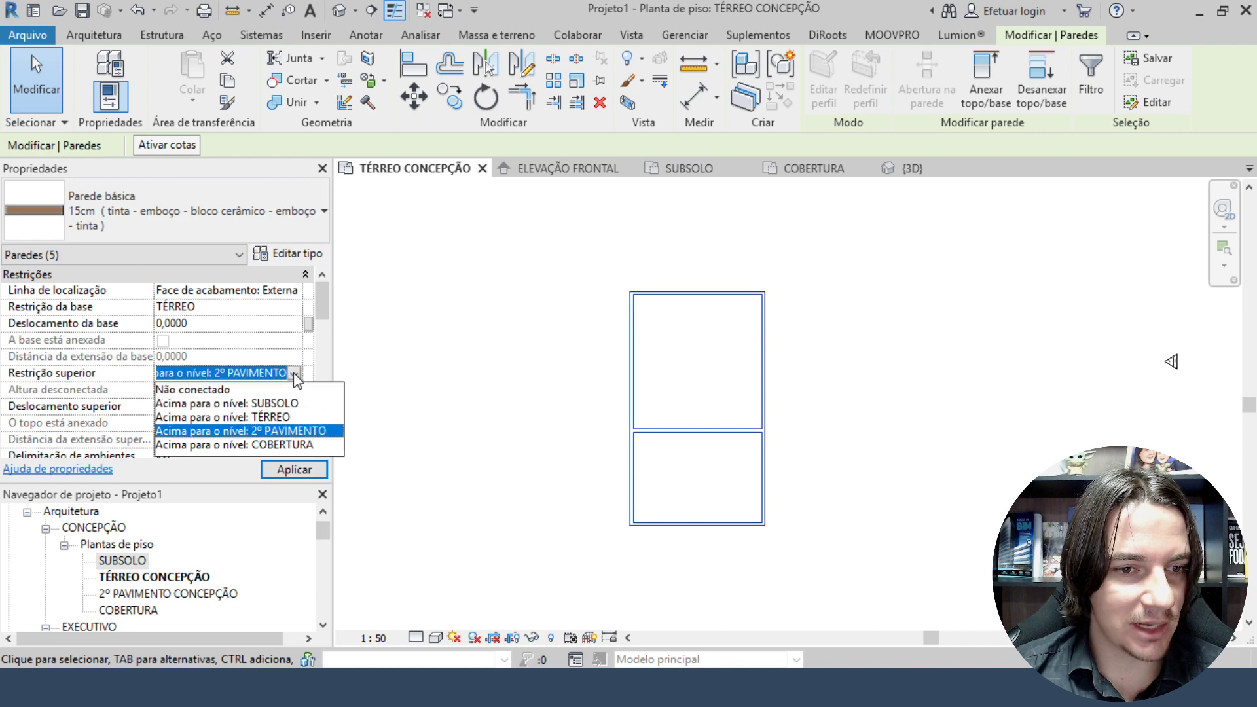
pyautogui.click(258, 445)
pyautogui.click(551, 339)
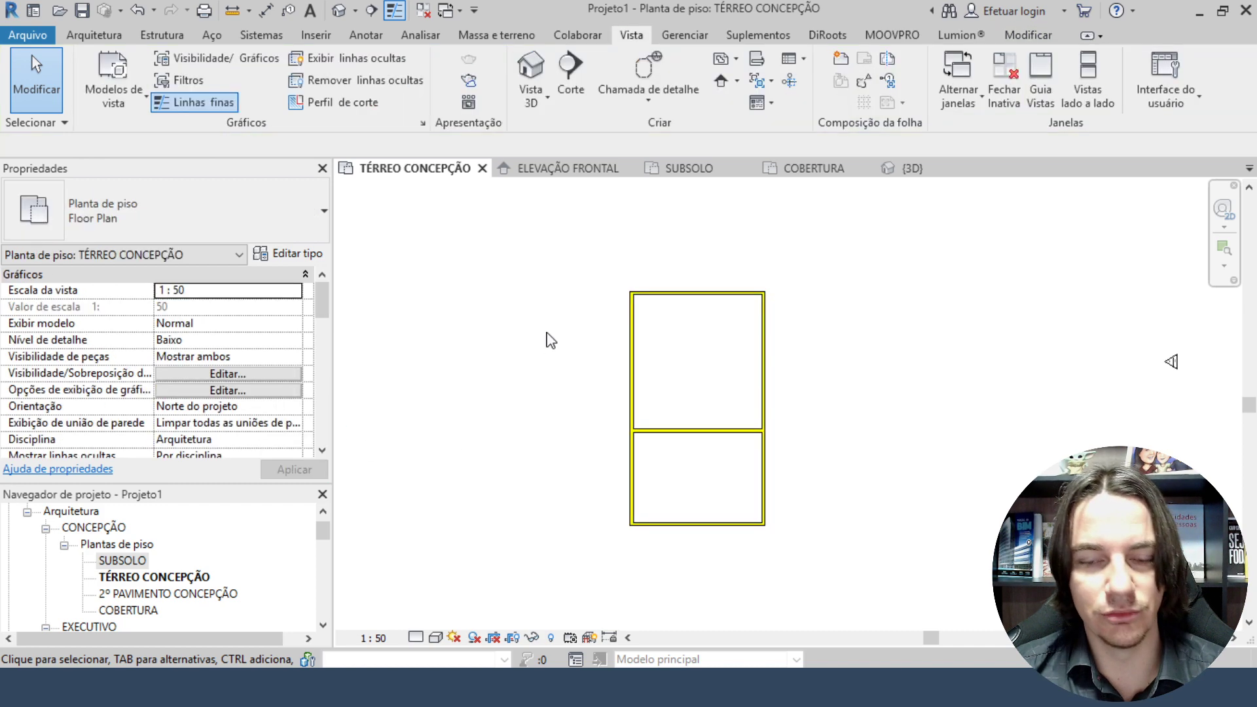
# Examine the COBERTURA, SUBSOLO and TÉRREO CONCEPÇÃO floor plans for the new walls, ending in the SUBSOLO plan.
pyautogui.scroll(-1, 145, 604)
pyautogui.doubleClick(143, 578)
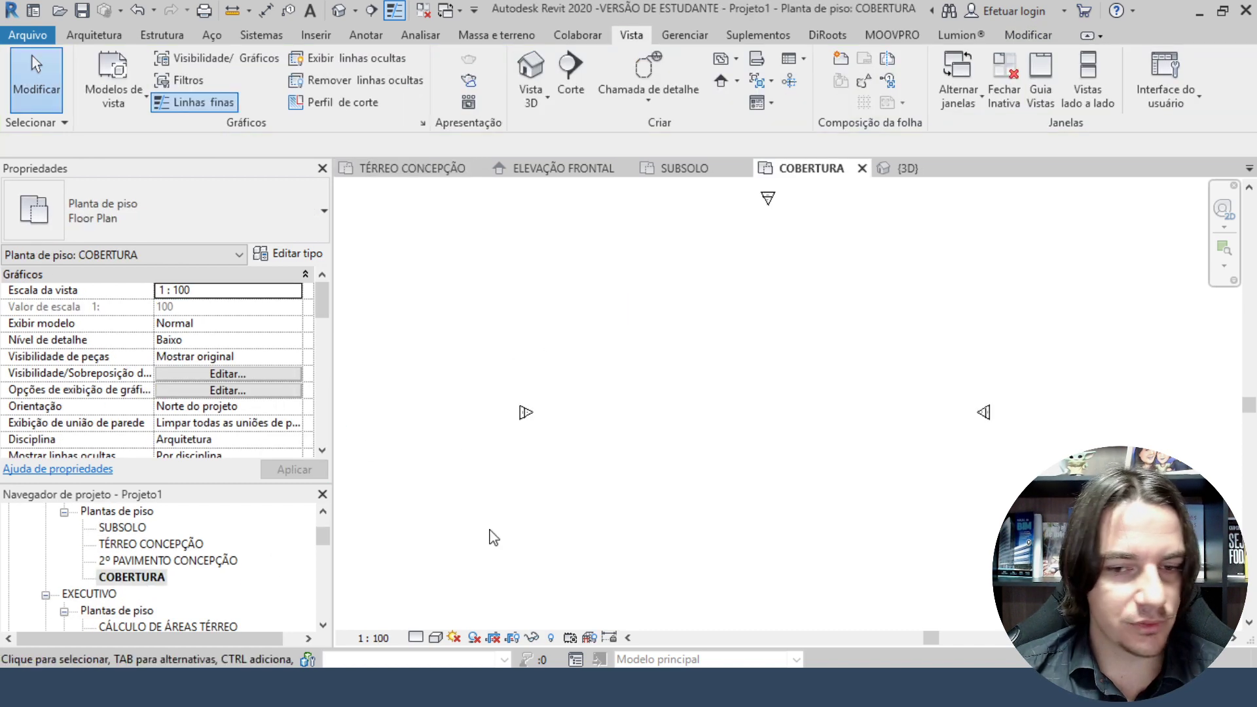
pyautogui.scroll(-2, 769, 403)
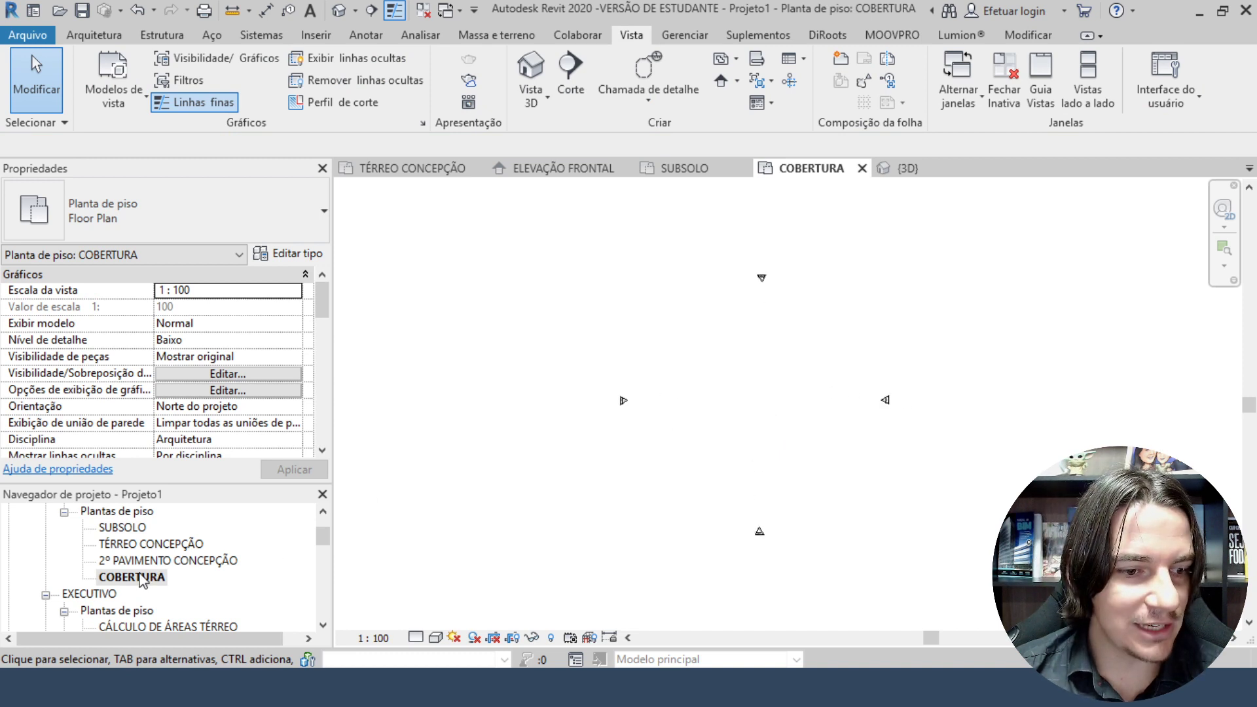
pyautogui.moveTo(847, 409); pyautogui.dragTo(788, 382, button='middle')
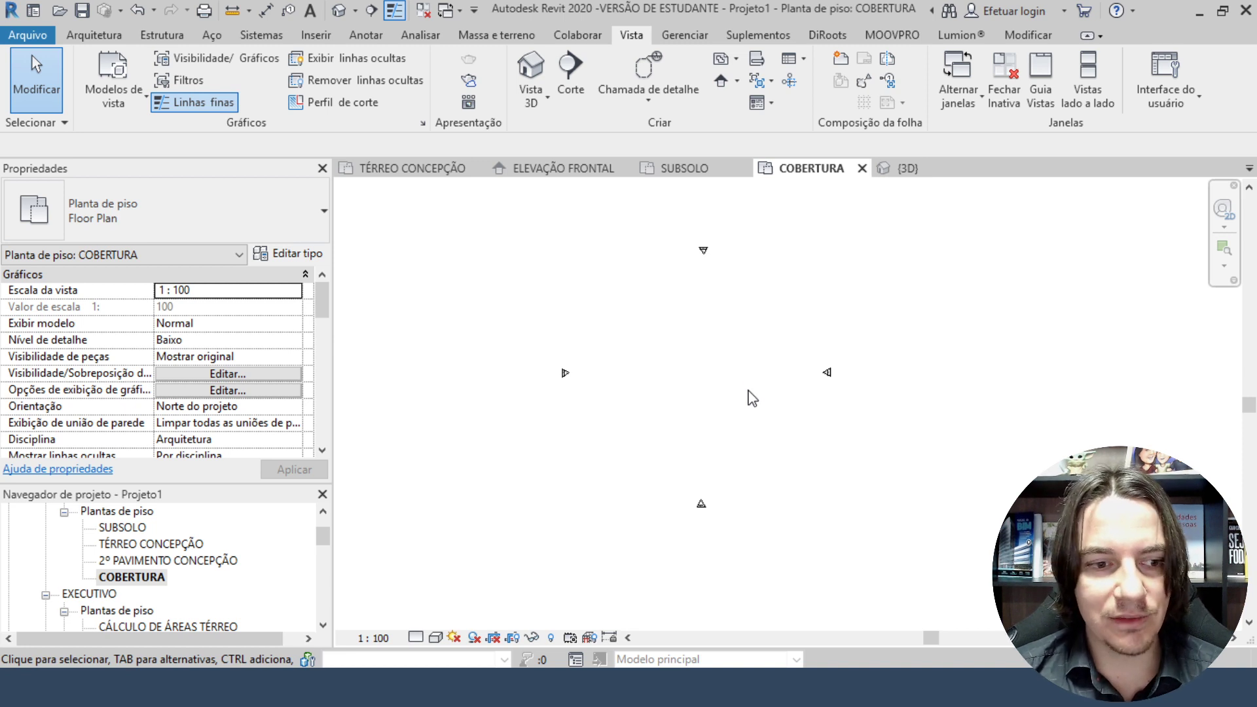
pyautogui.scroll(1, 708, 362)
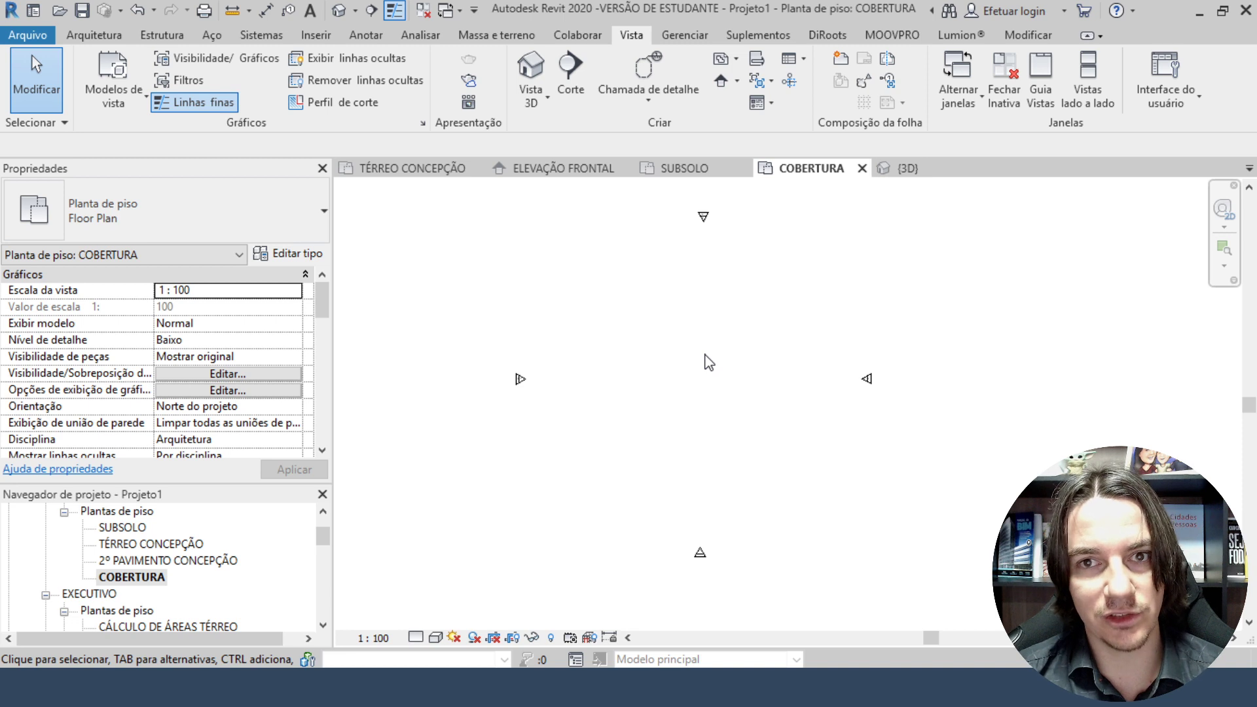
pyautogui.click(681, 168)
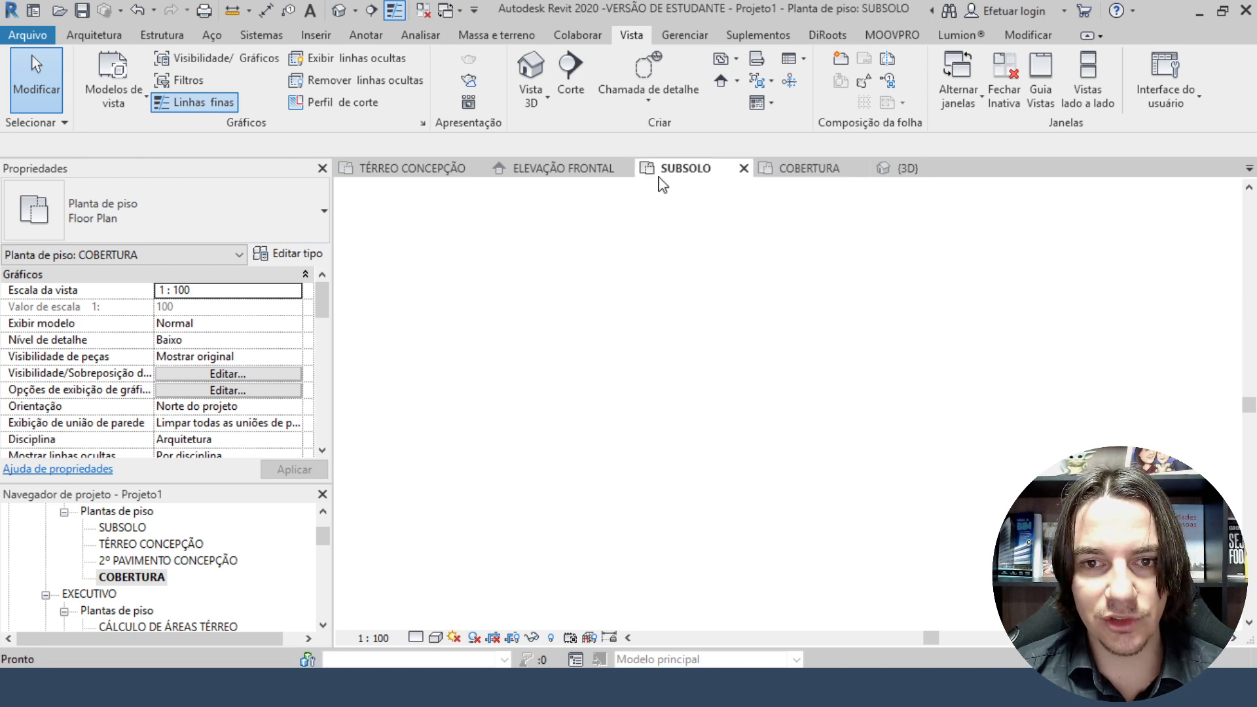
pyautogui.moveTo(754, 347); pyautogui.dragTo(709, 372, button='middle')
pyautogui.scroll(-2, 710, 347)
pyautogui.scroll(1, 709, 372)
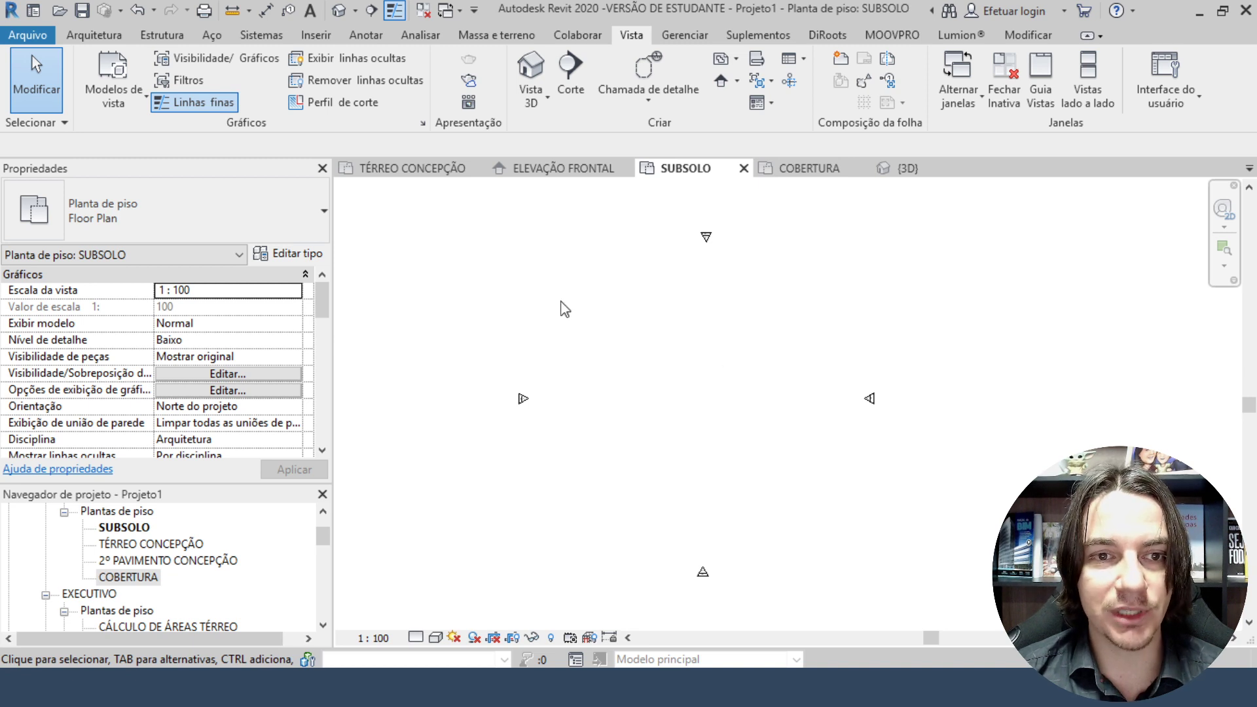
pyautogui.click(413, 170)
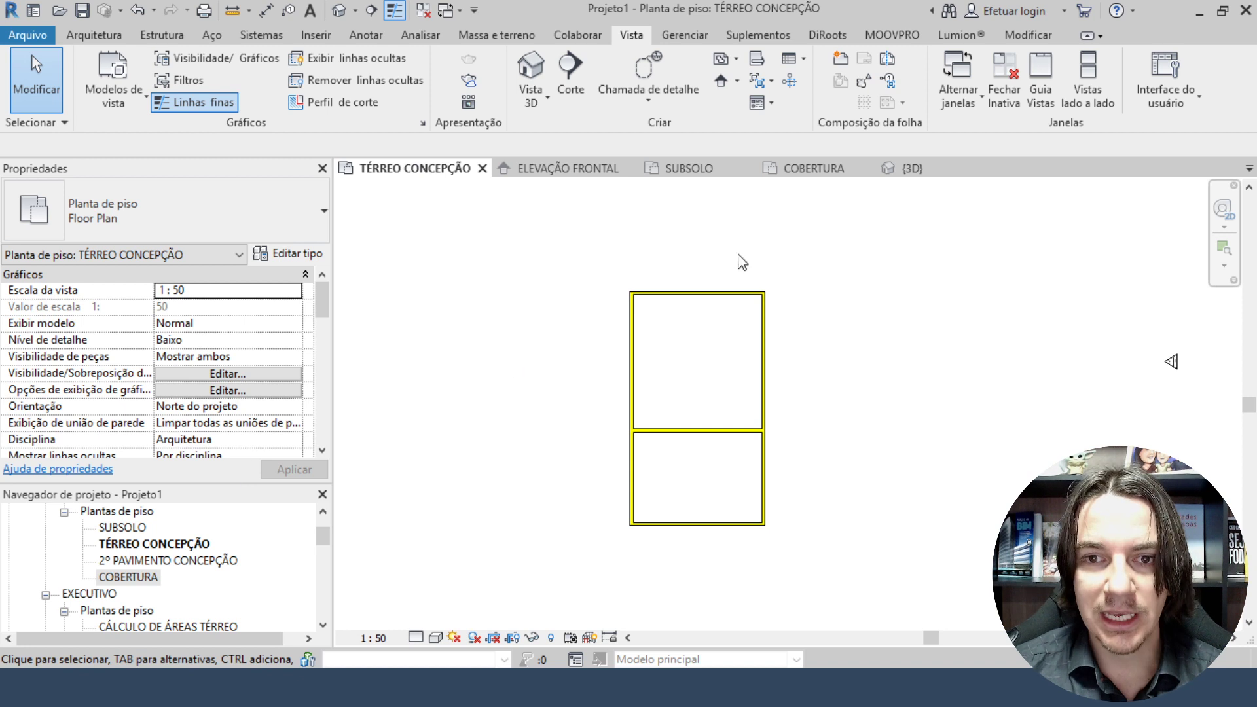
pyautogui.click(720, 169)
pyautogui.moveTo(723, 373); pyautogui.dragTo(695, 342, button='middle')
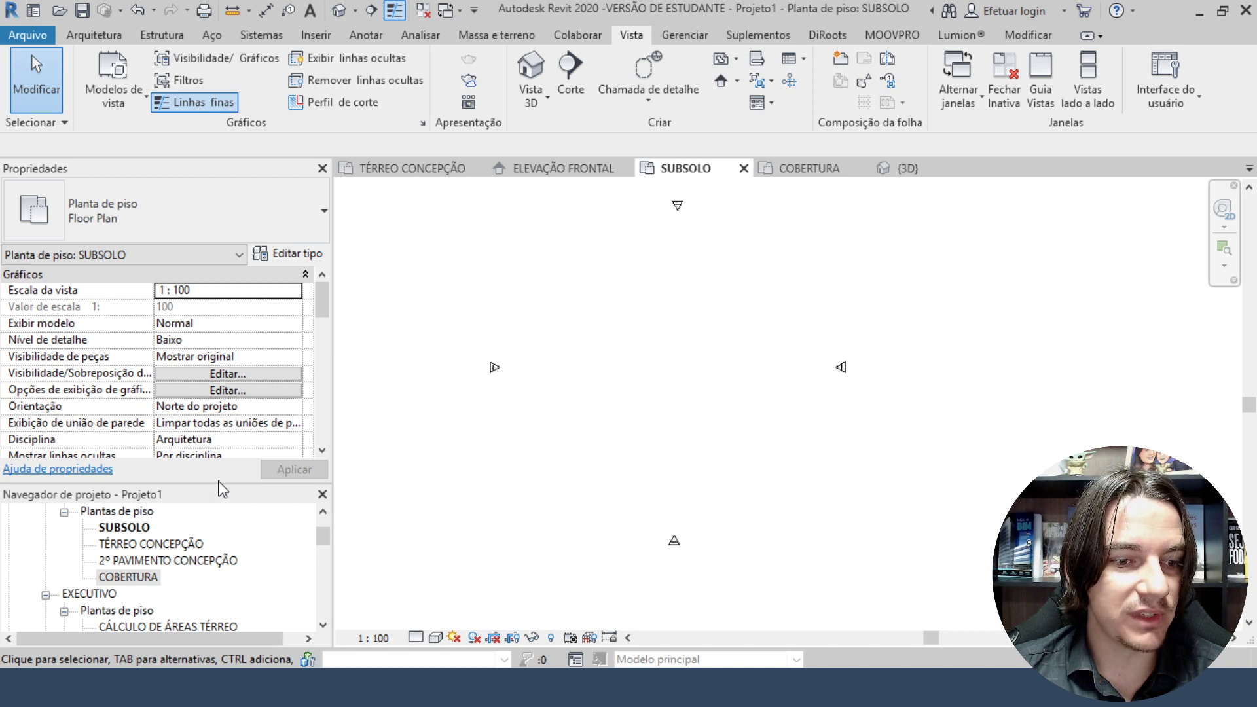
pyautogui.moveTo(223, 488); pyautogui.dragTo(216, 434)
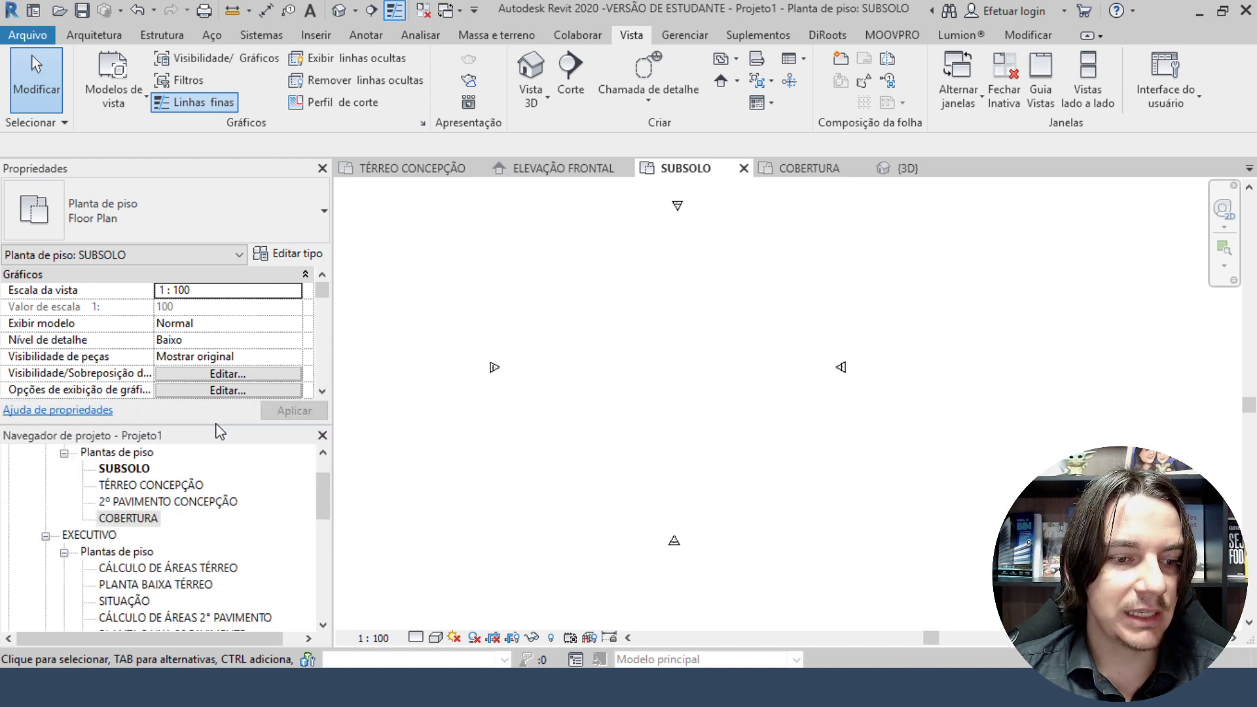
pyautogui.scroll(-4, 212, 458)
pyautogui.scroll(-5, 209, 466)
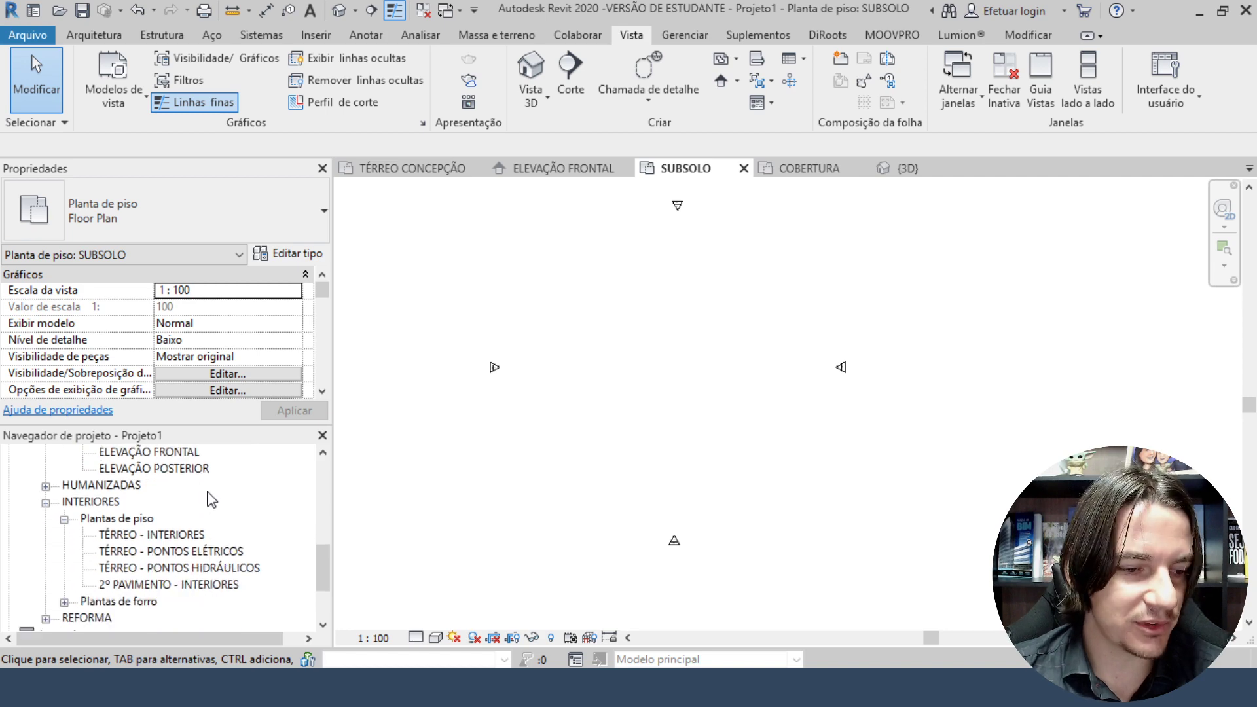
pyautogui.scroll(2, 216, 507)
pyautogui.scroll(2, 218, 509)
pyautogui.scroll(3, 656, 370)
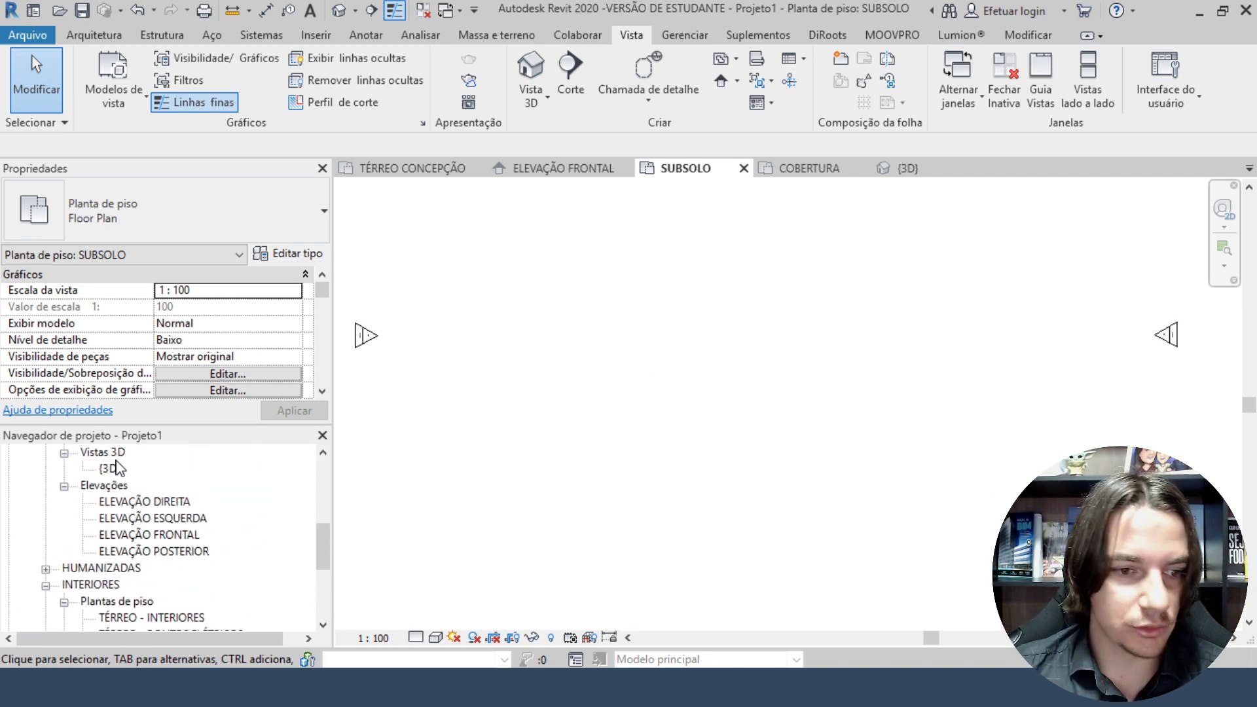
# Set the base level of the SUBSOLO plan's underlay range to TÉRREO.
pyautogui.moveTo(163, 424); pyautogui.dragTo(163, 509)
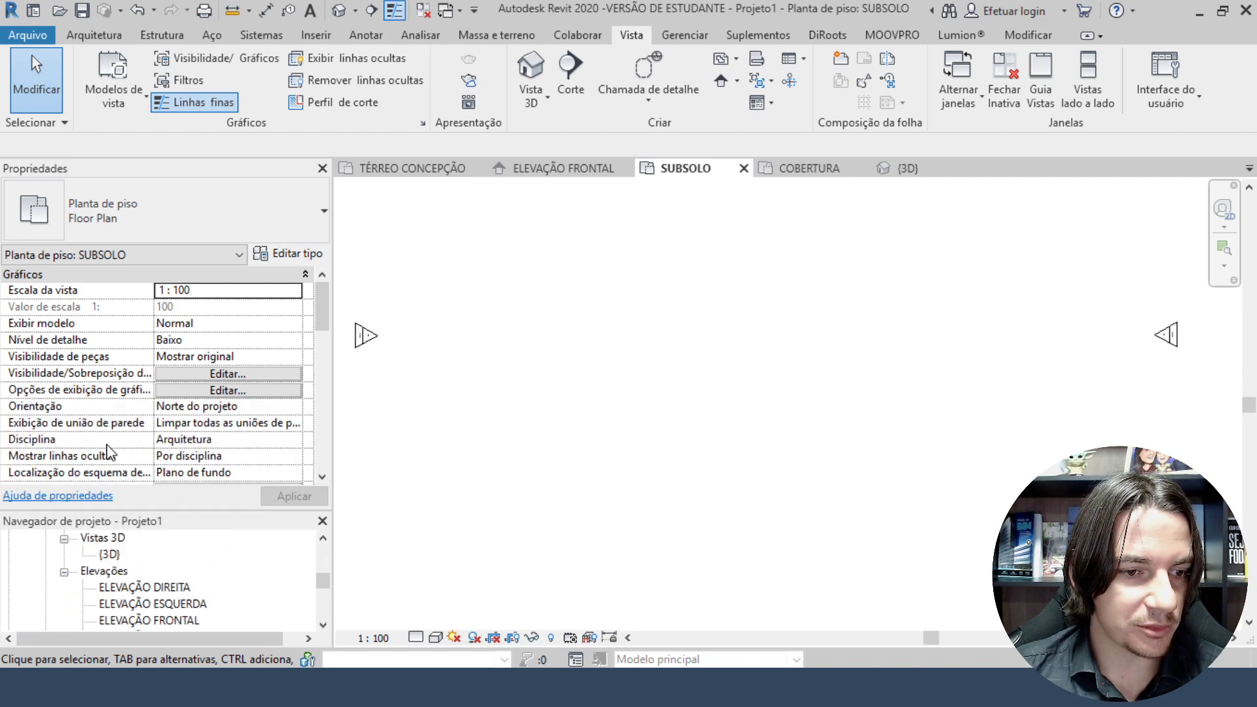
pyautogui.scroll(-5, 65, 419)
pyautogui.scroll(2, 44, 374)
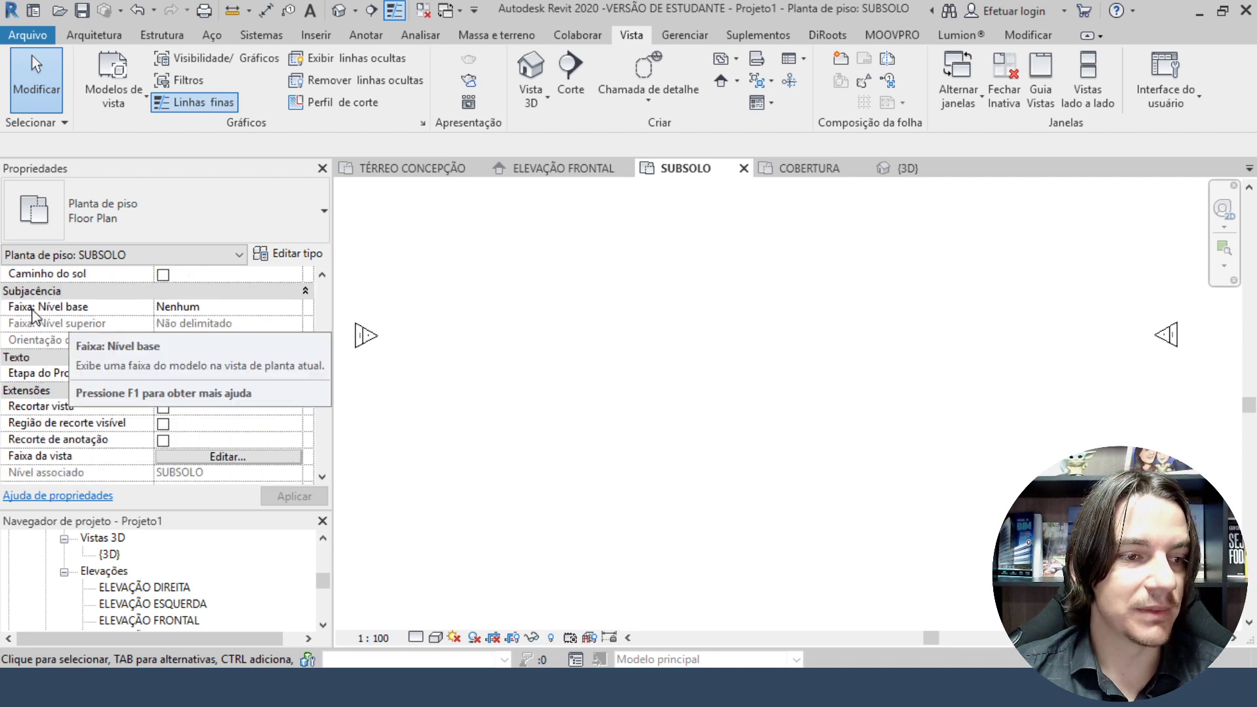
pyautogui.moveTo(36, 316)
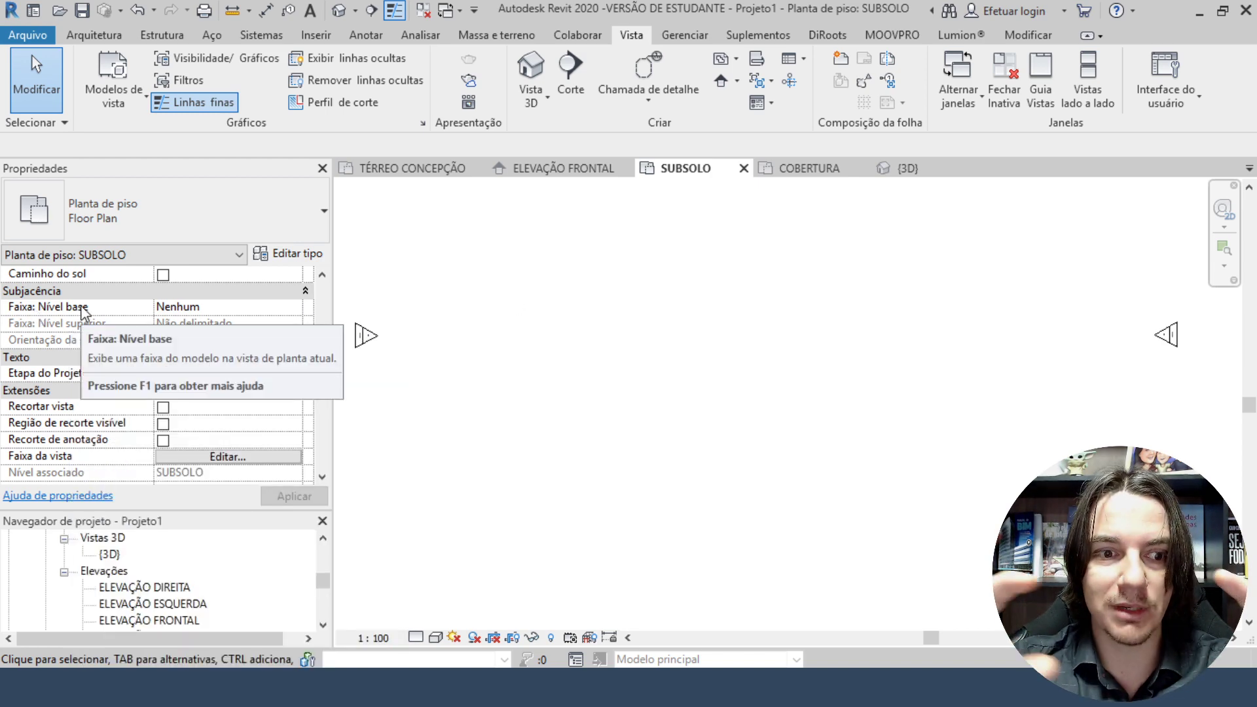
pyautogui.moveTo(83, 314)
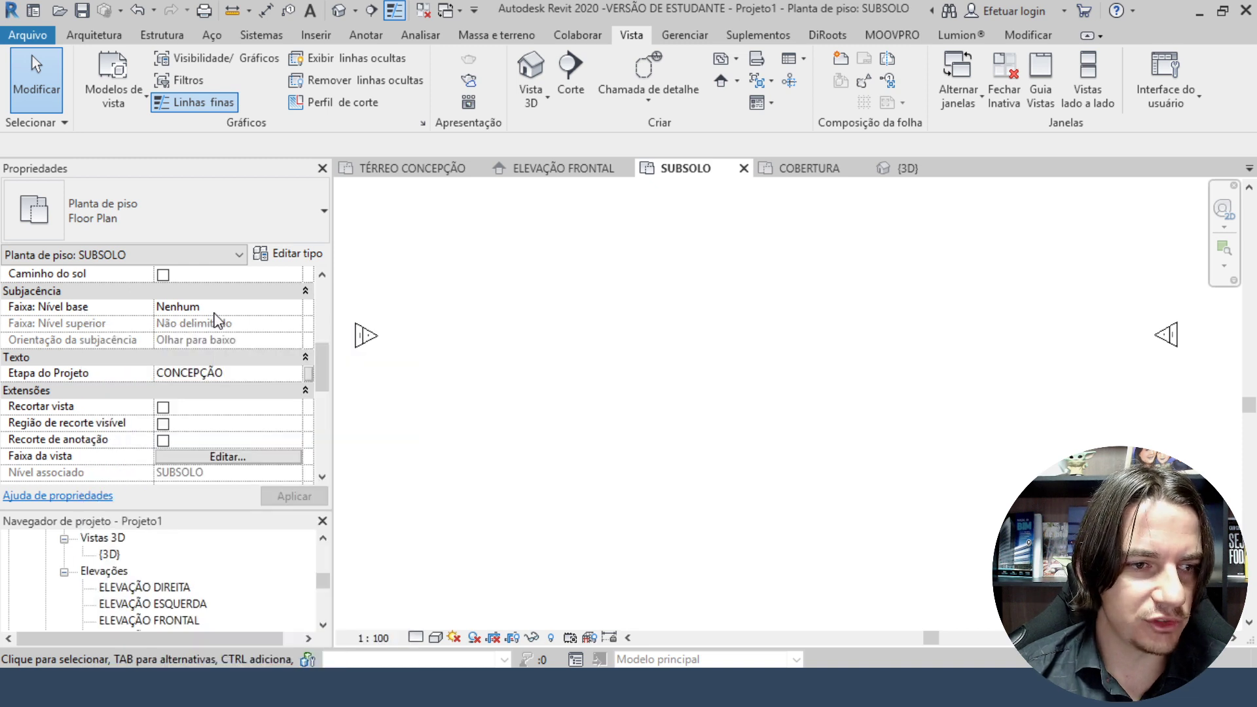
pyautogui.click(240, 307)
pyautogui.click(293, 307)
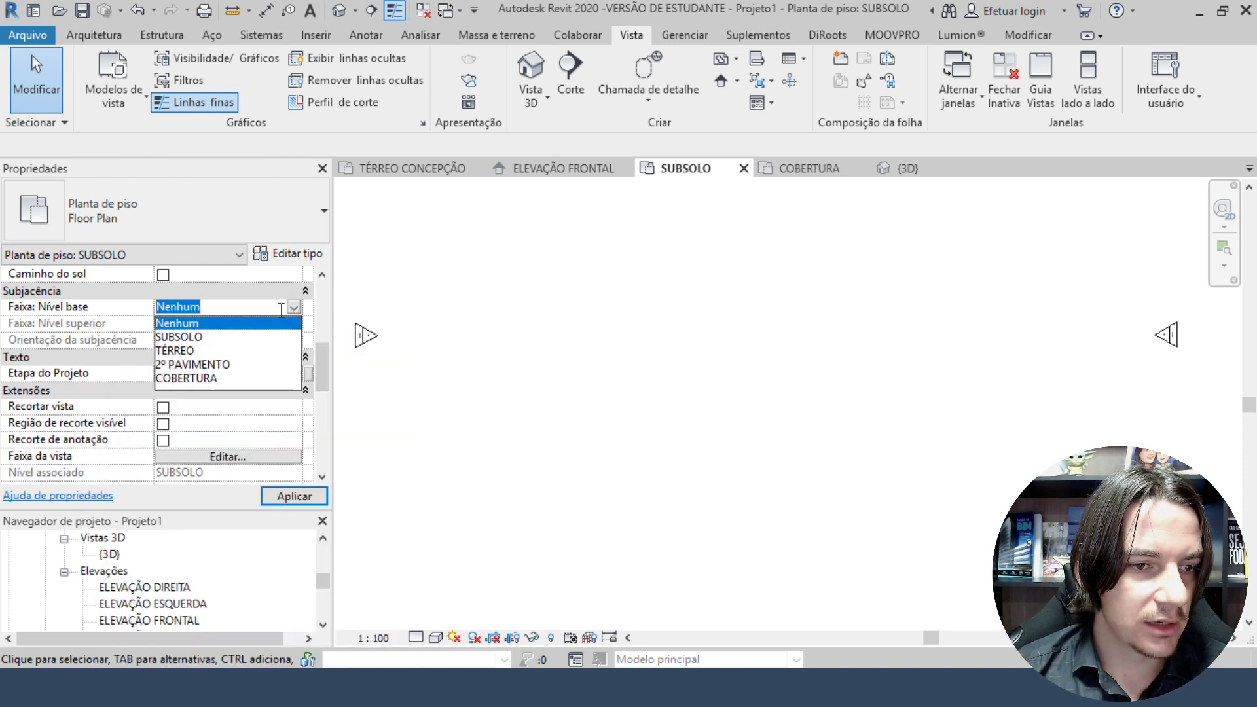
pyautogui.click(188, 351)
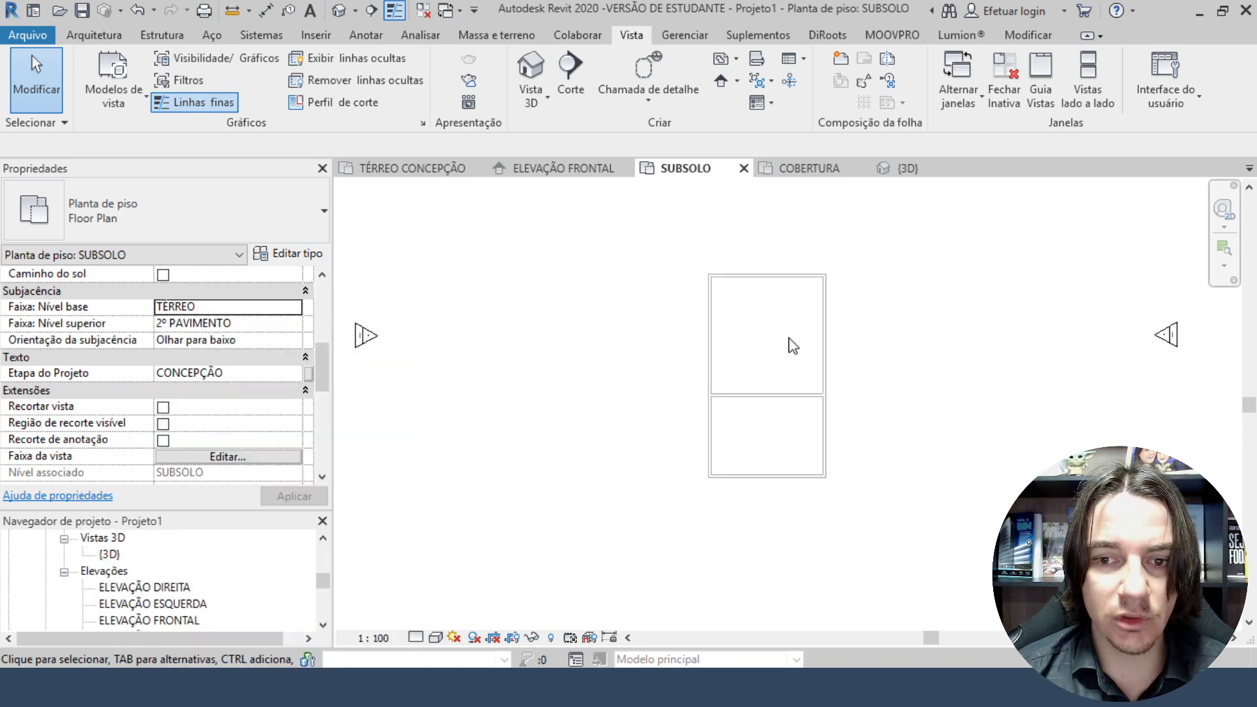
pyautogui.scroll(1, 682, 349)
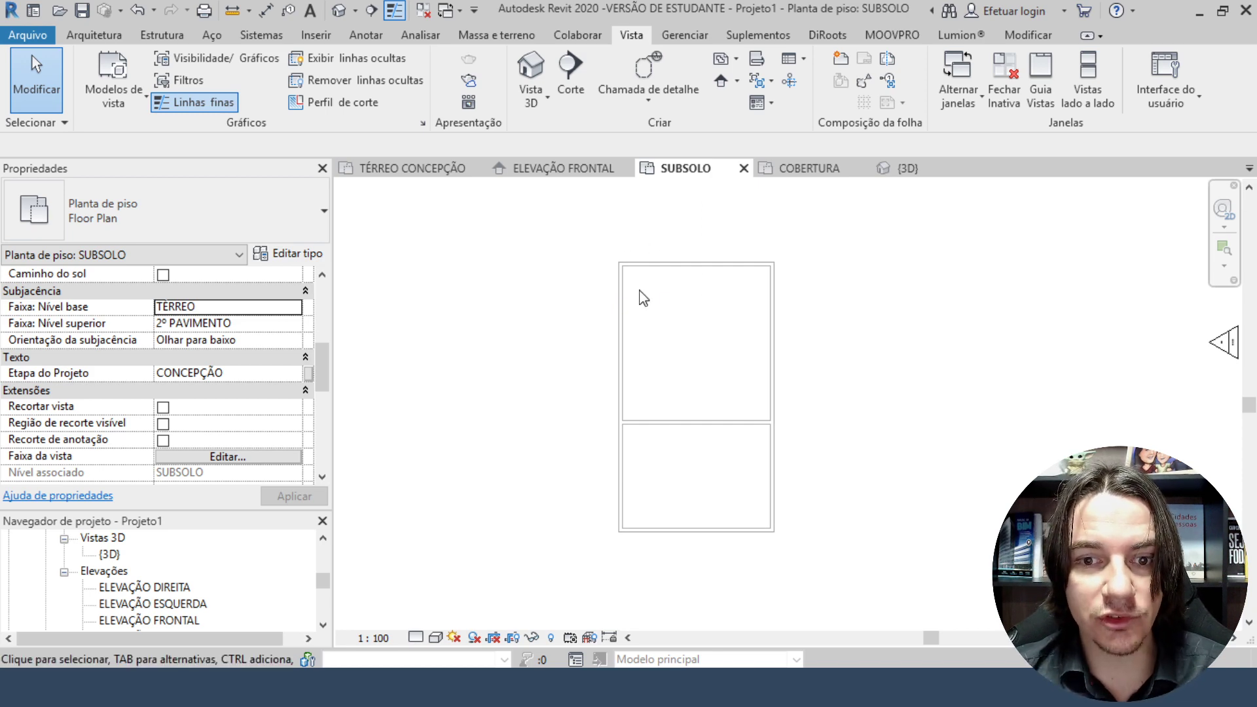
pyautogui.click(627, 270)
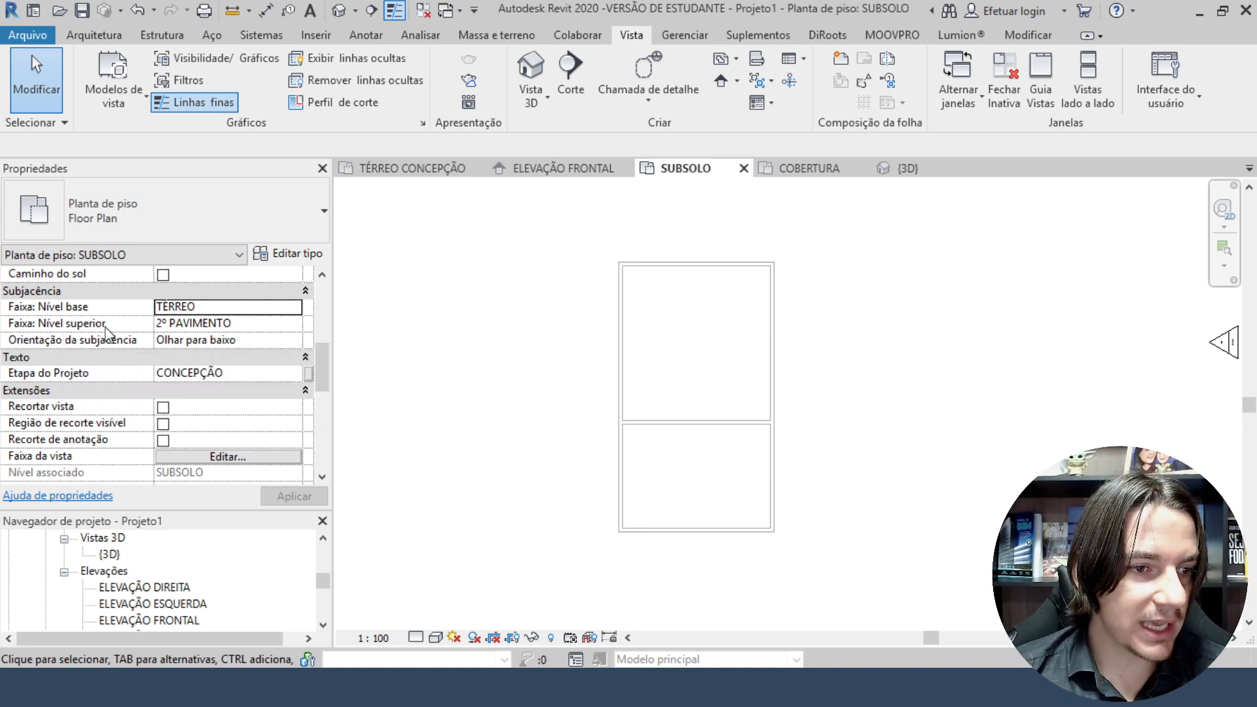
# Set the underlay's top level to Não delimitado and its orientation to Olhar para baixo.
pyautogui.click(295, 325)
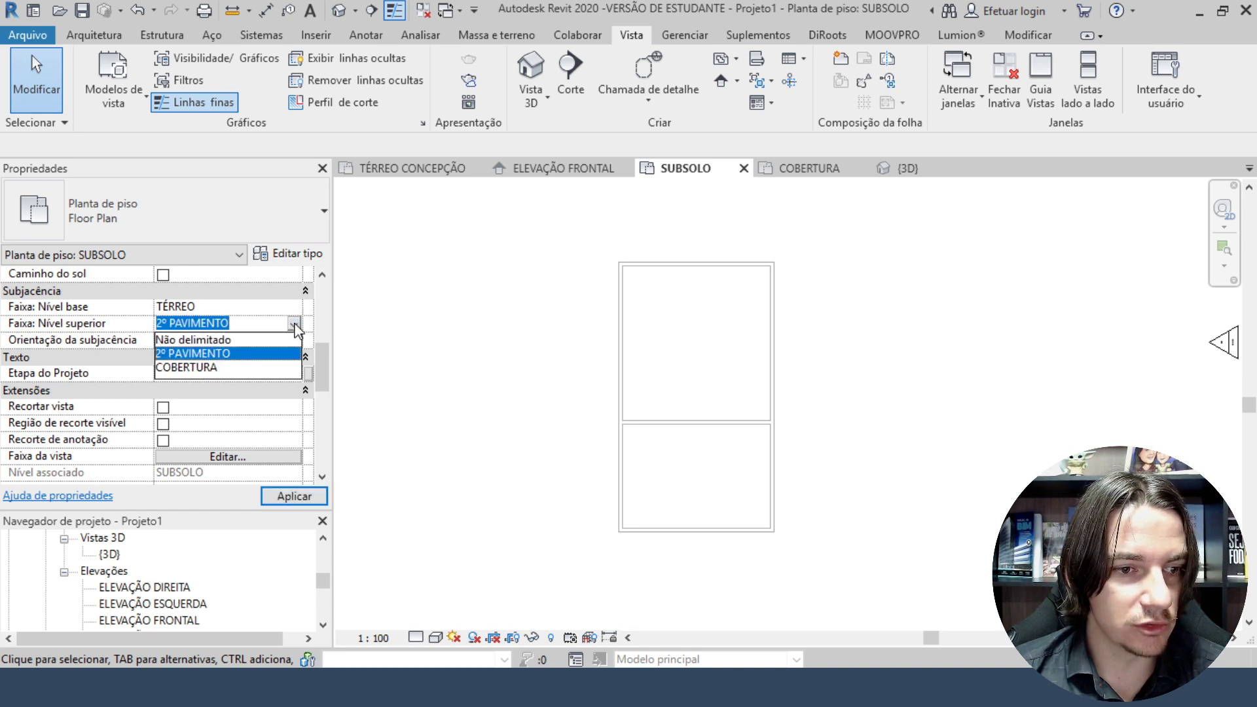
pyautogui.click(254, 339)
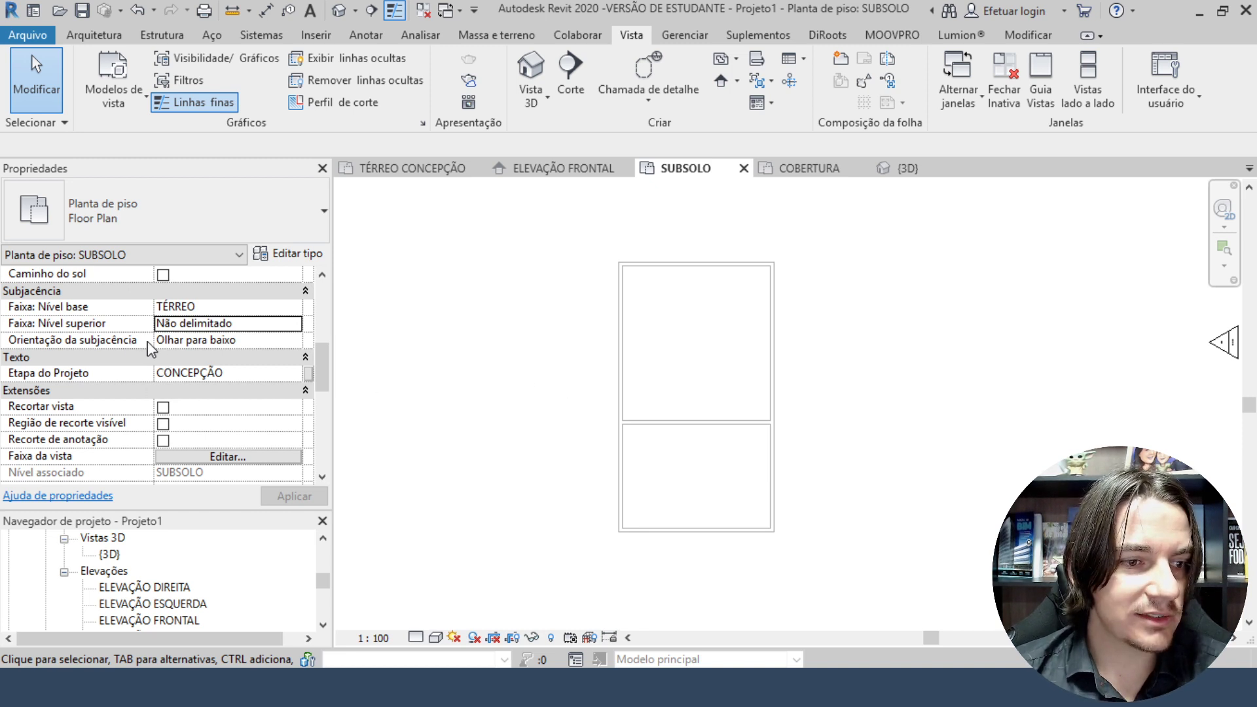
pyautogui.click(288, 340)
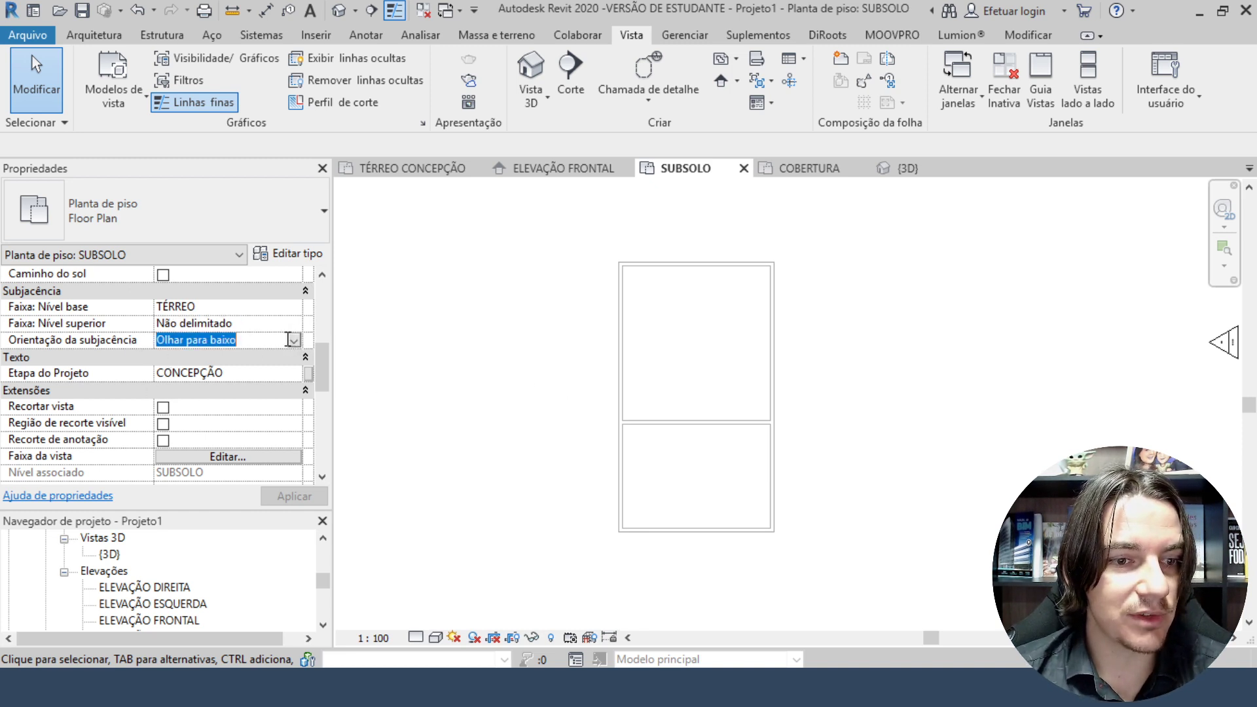
pyautogui.click(294, 340)
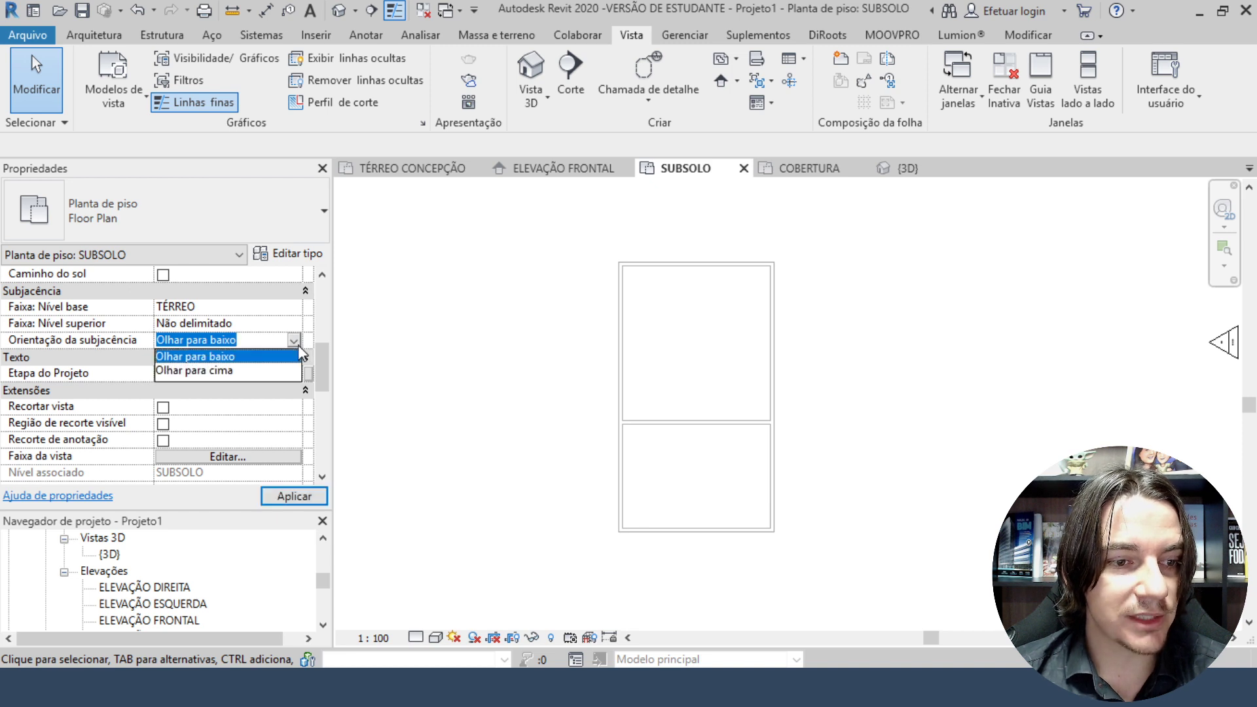
pyautogui.click(296, 356)
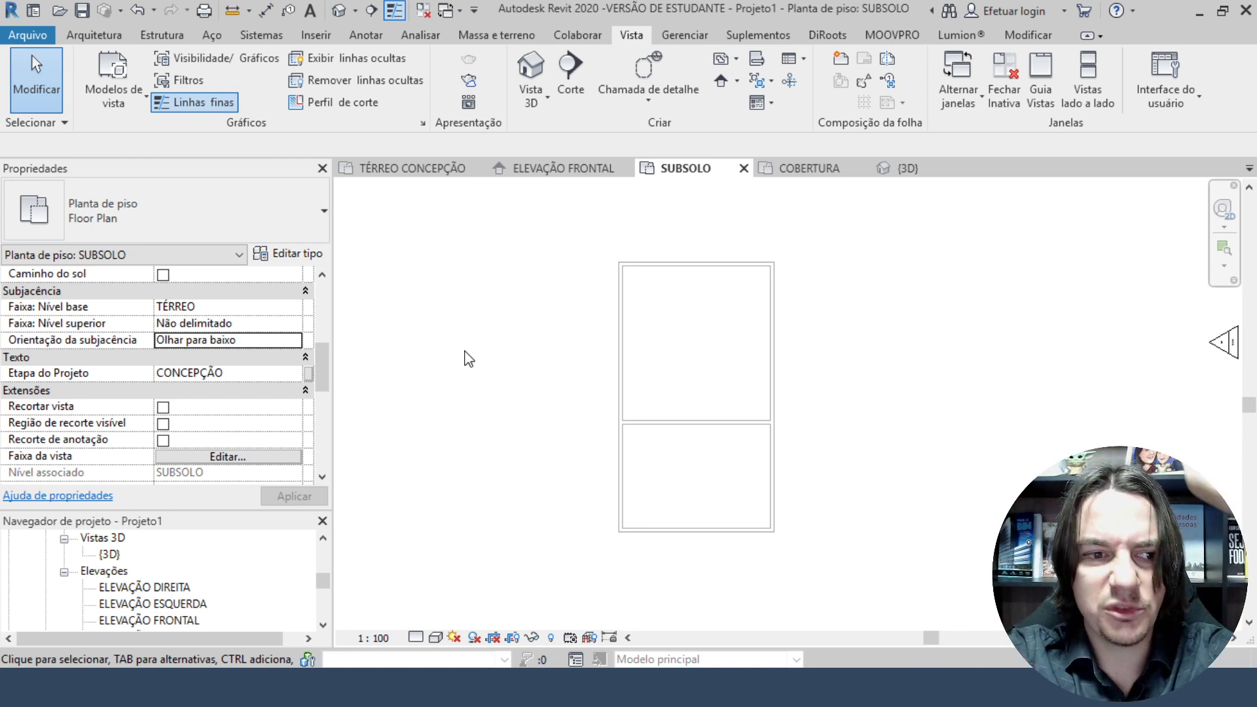
# Set the top level of the SUBSOLO plan's underlay range to 2º PAVIMENTO.
pyautogui.click(294, 323)
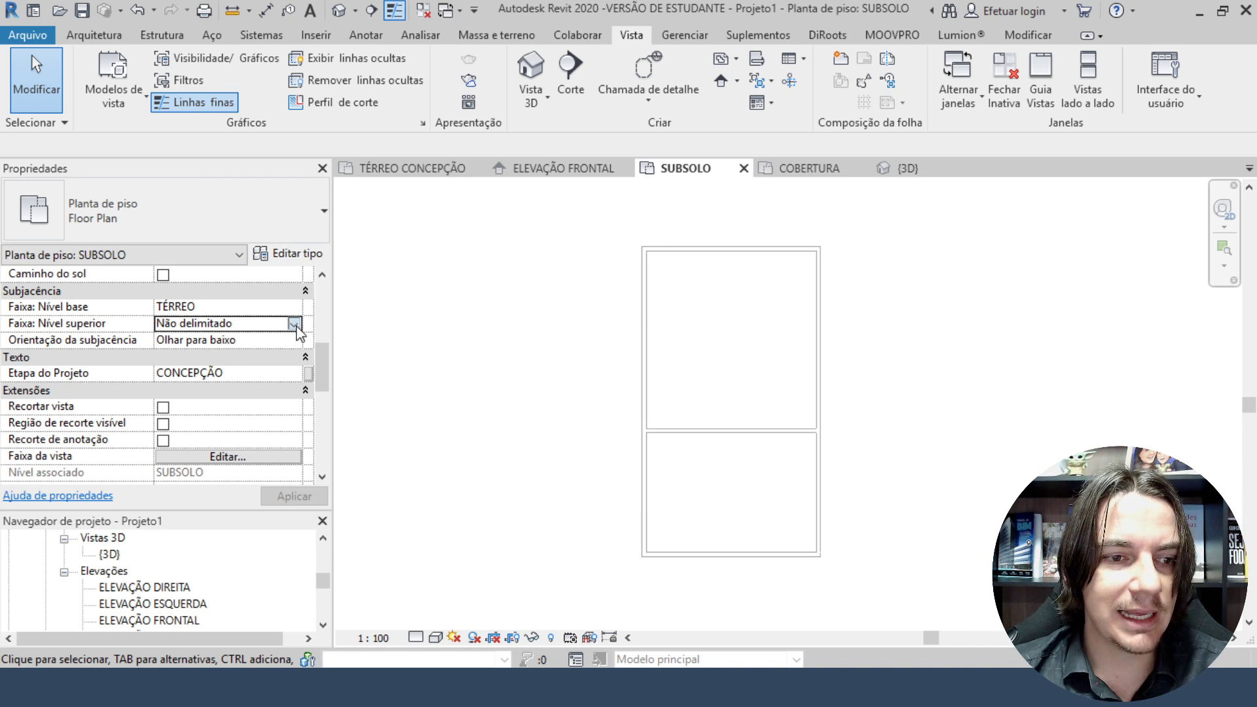
pyautogui.click(294, 323)
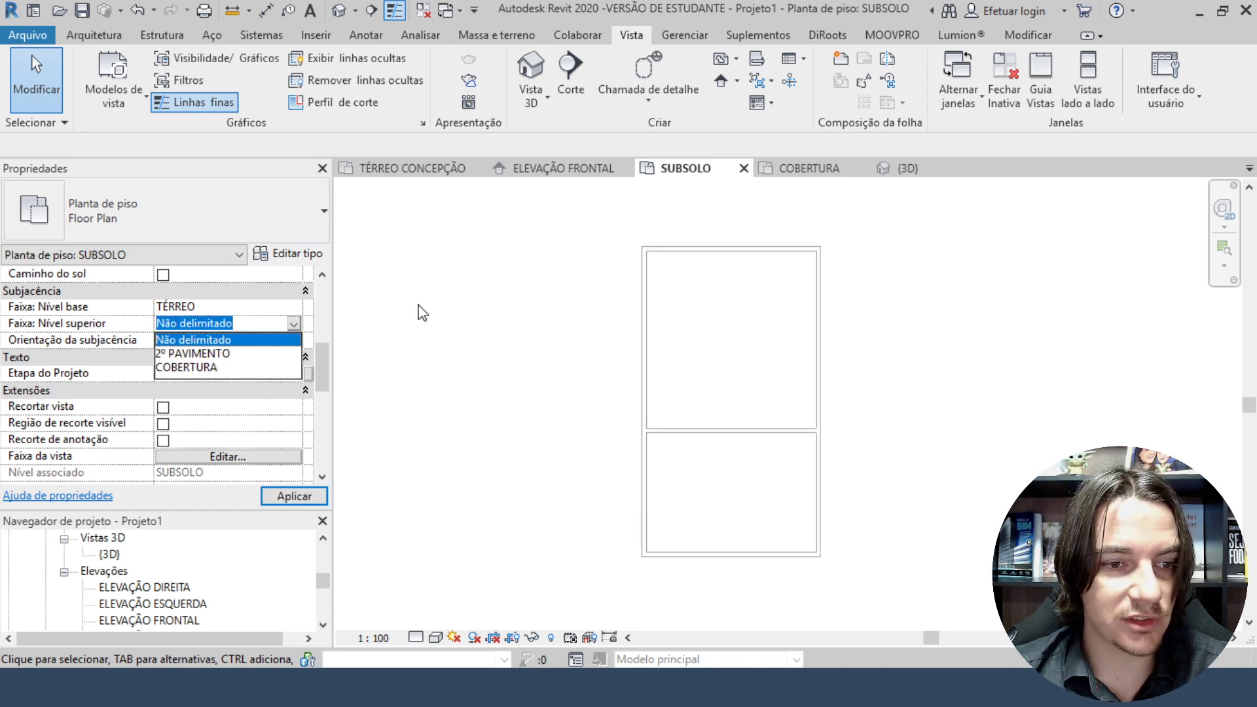
pyautogui.click(191, 355)
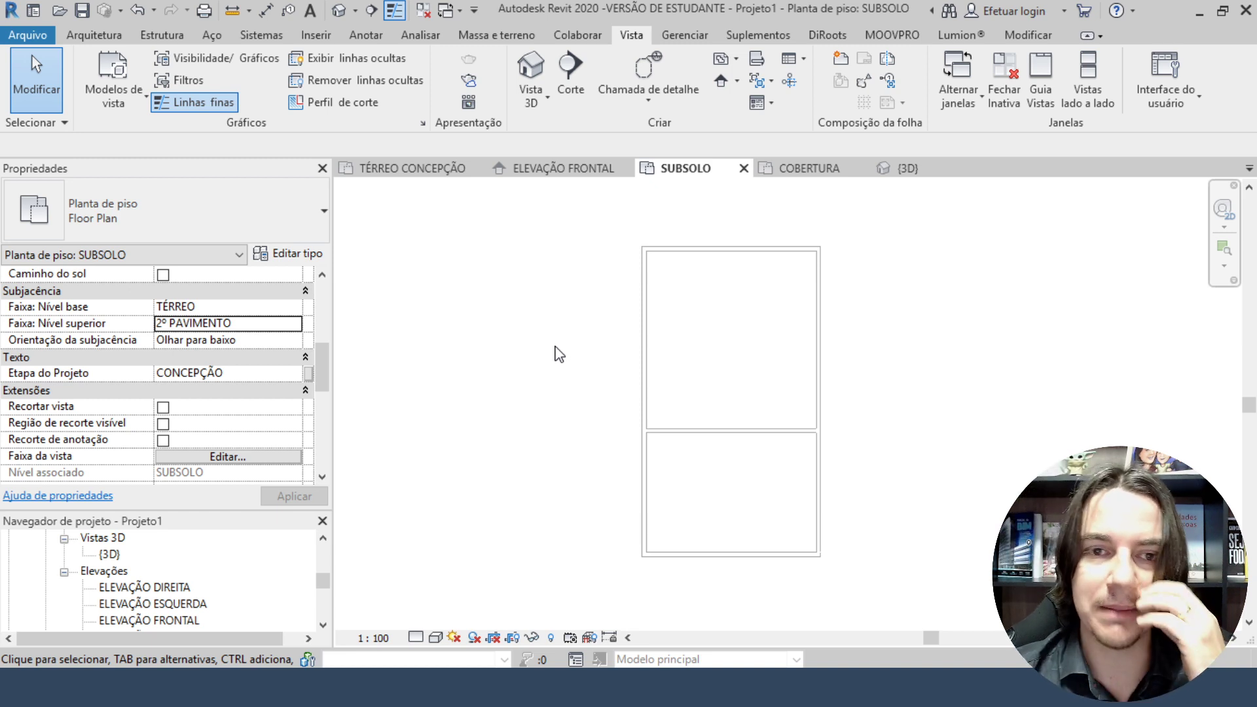
# Start a filled region of type DIAGONAL 02 in the TÉRREO CONCEPÇÃO floor plan.
pyautogui.click(419, 169)
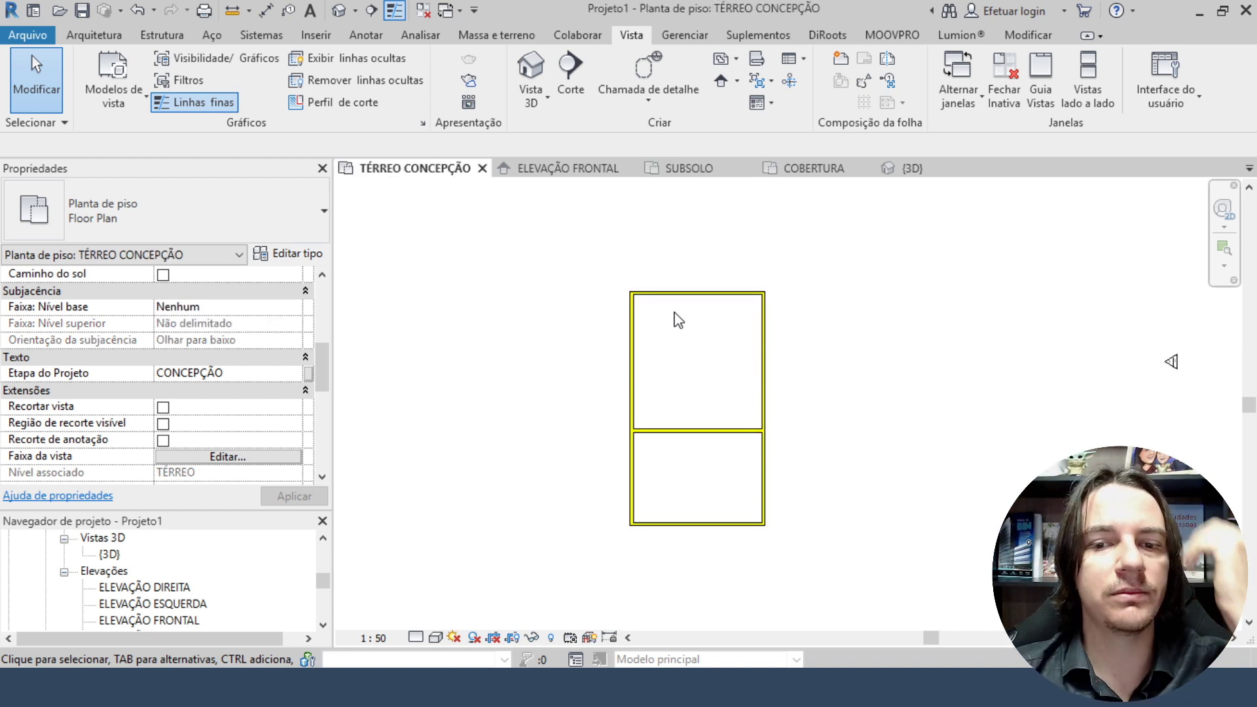
pyautogui.scroll(2, 598, 233)
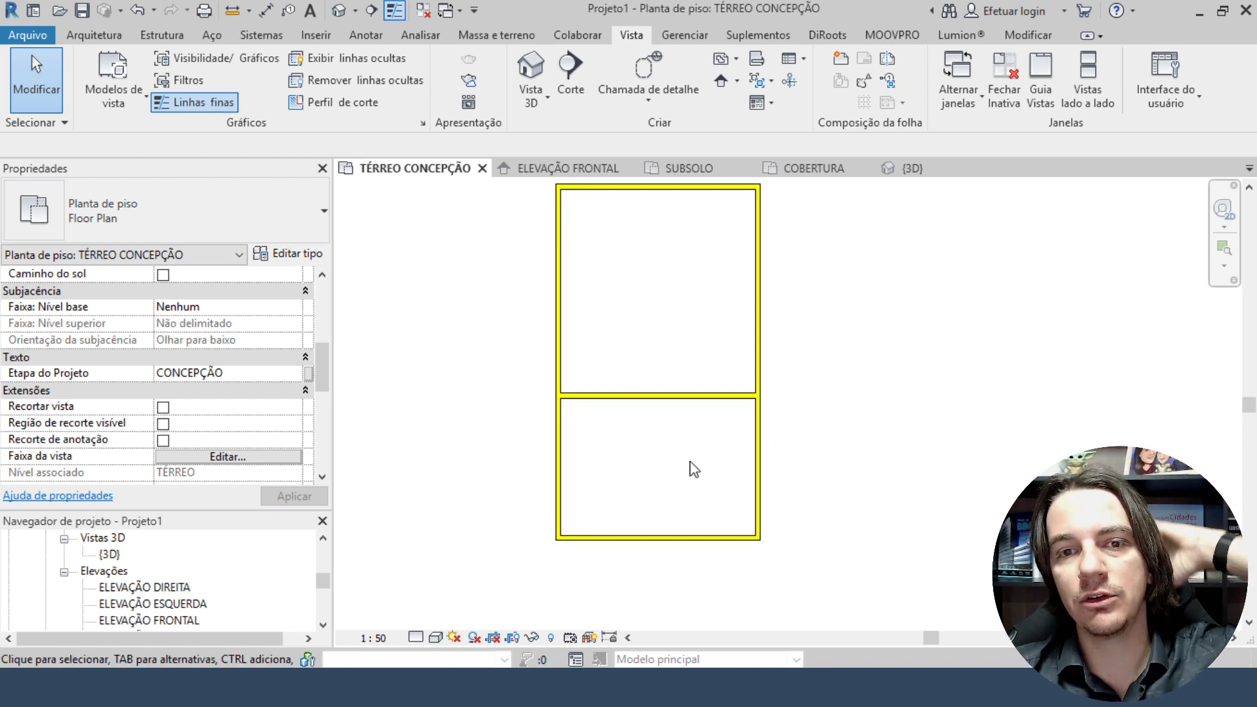
pyautogui.scroll(-1, 685, 459)
pyautogui.moveTo(691, 473); pyautogui.dragTo(679, 445, button='middle')
pyautogui.scroll(1, 652, 434)
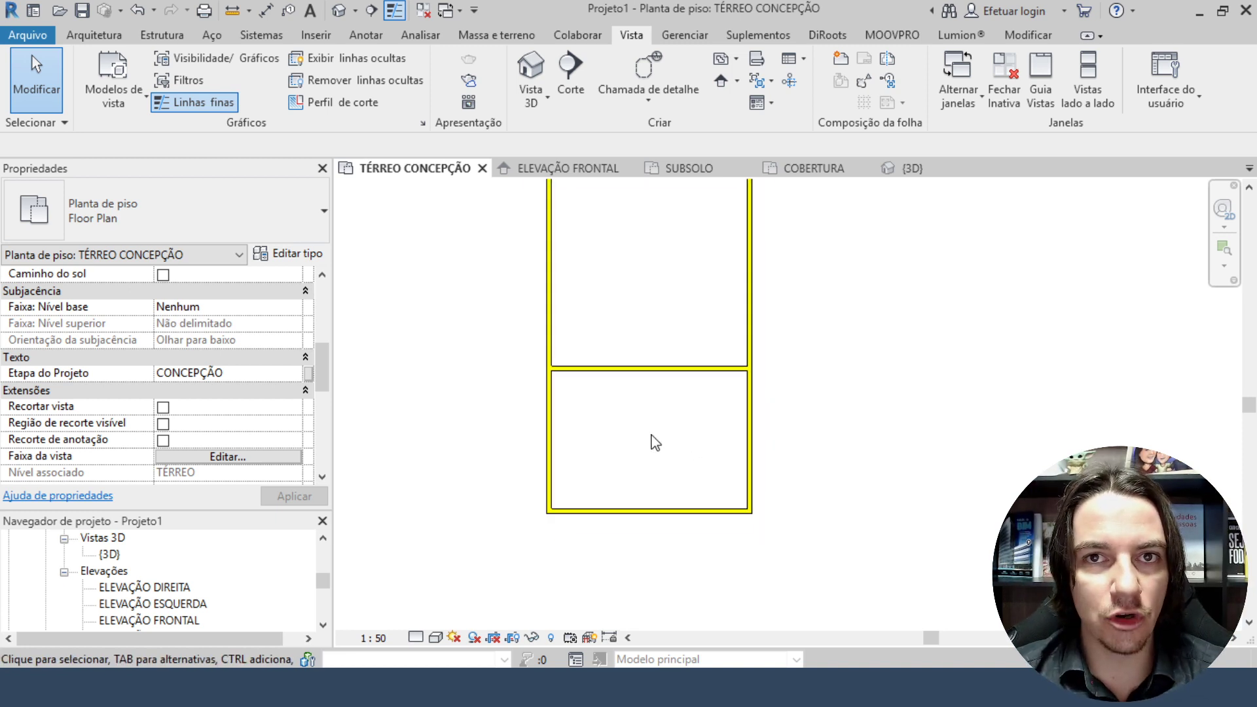
pyautogui.scroll(2, 653, 448)
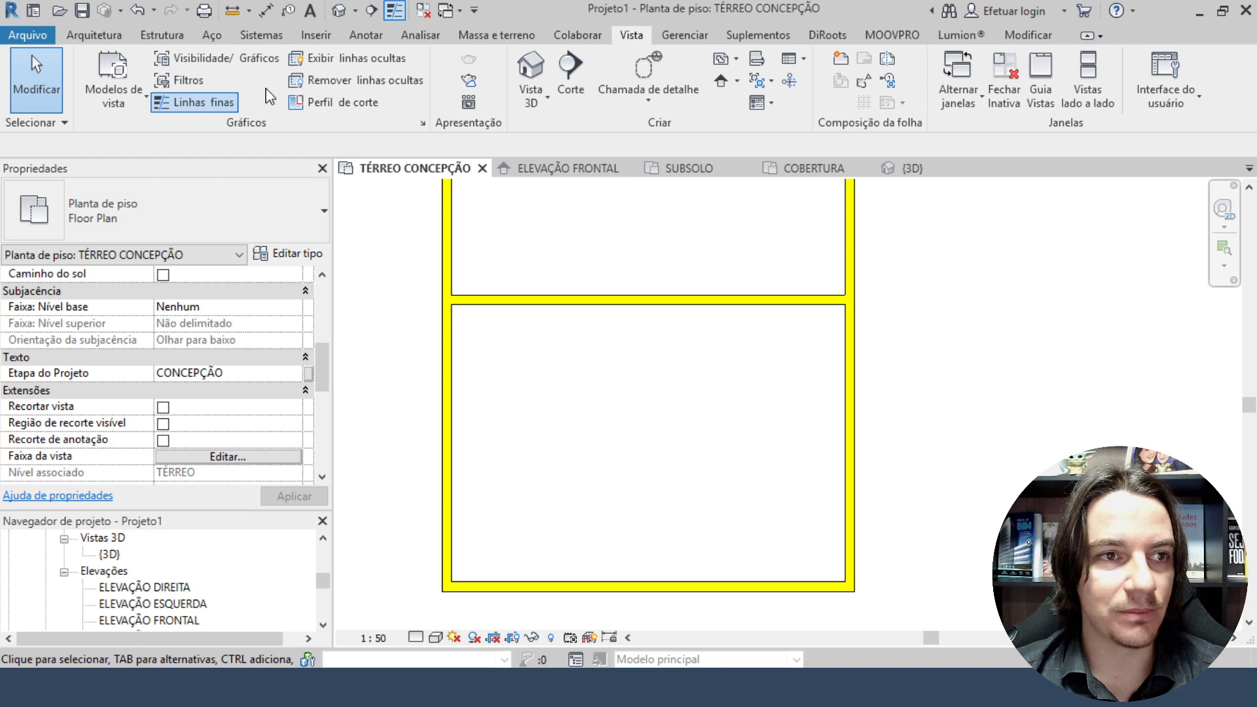
pyautogui.click(365, 35)
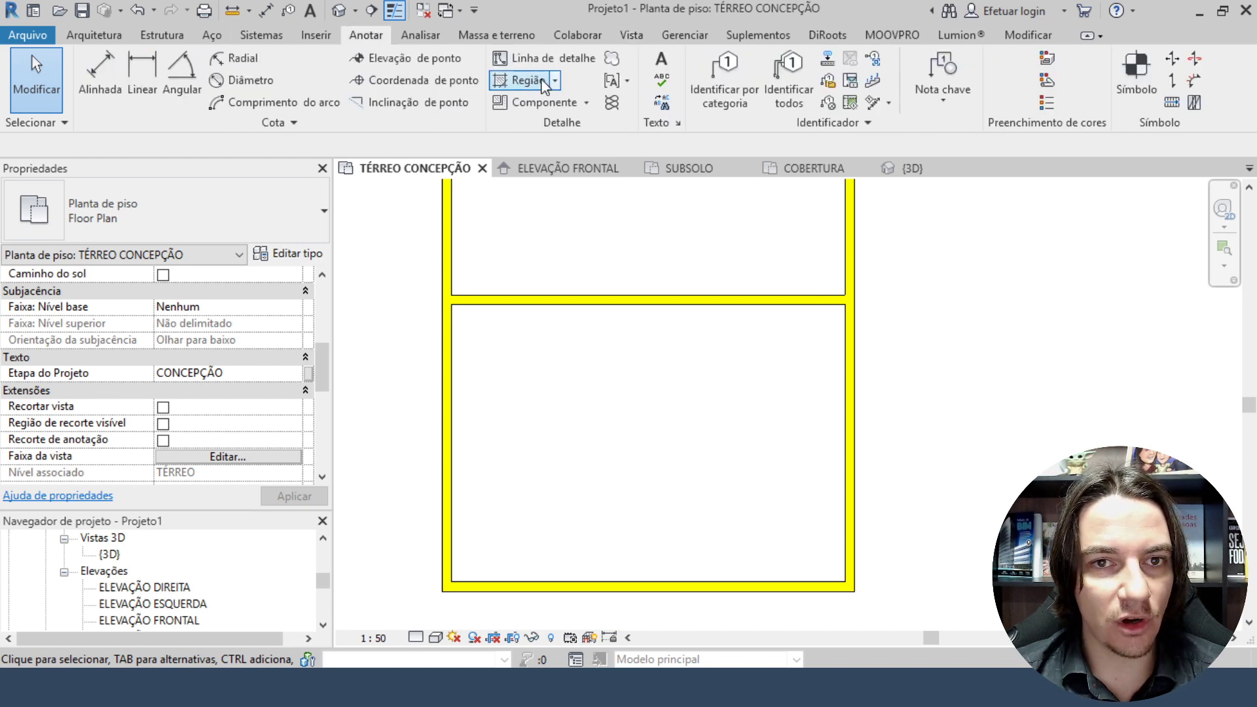
pyautogui.click(540, 79)
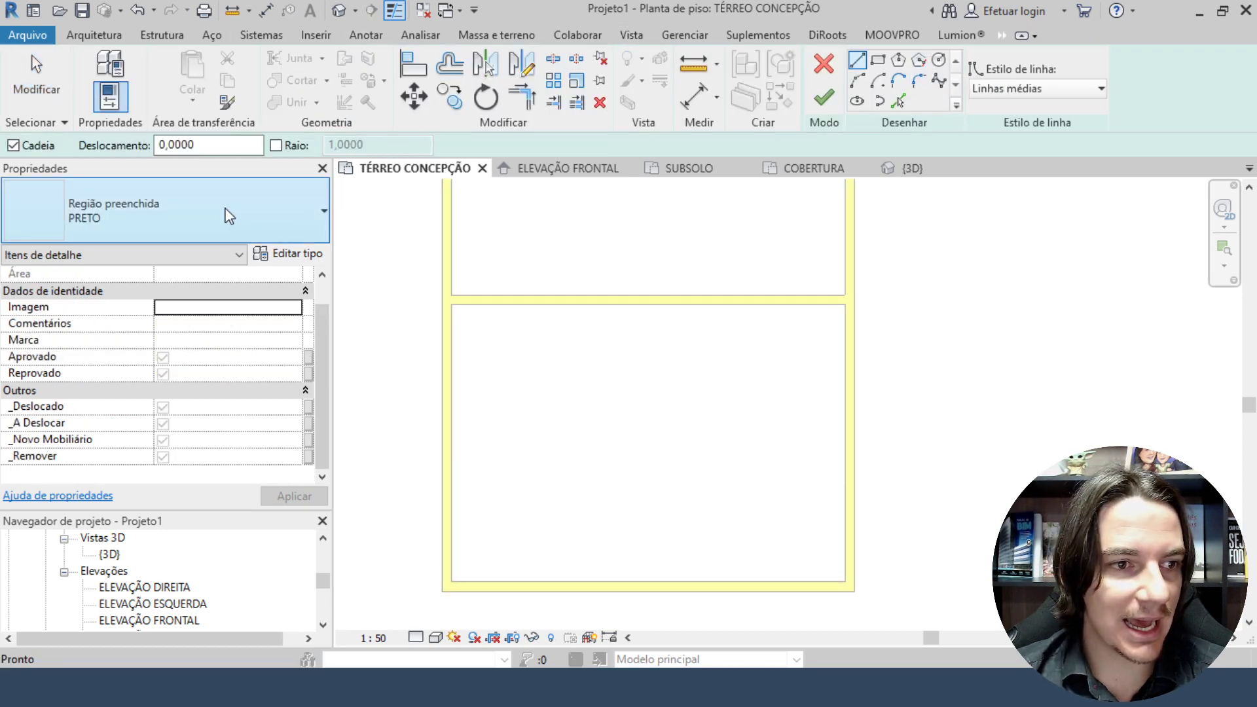
pyautogui.click(229, 216)
pyautogui.click(146, 306)
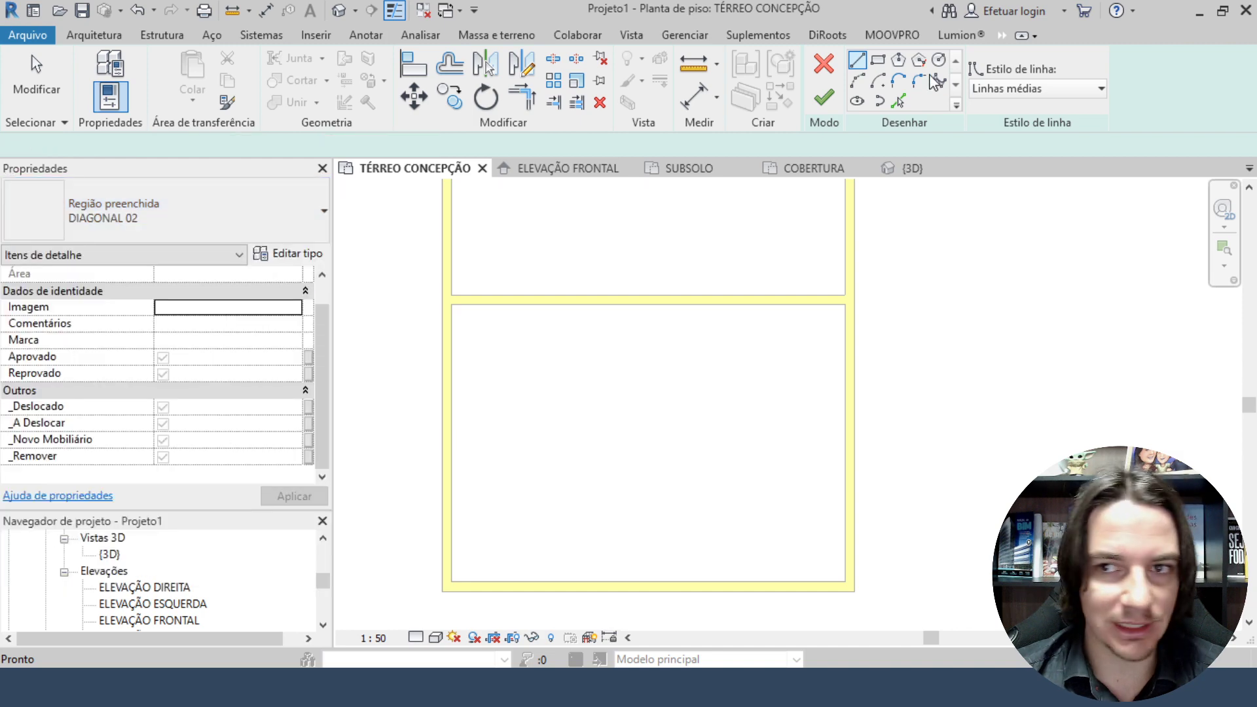
# Sketch the region as a rectangle along the outer wall faces of the lower room and finish it.
pyautogui.click(878, 61)
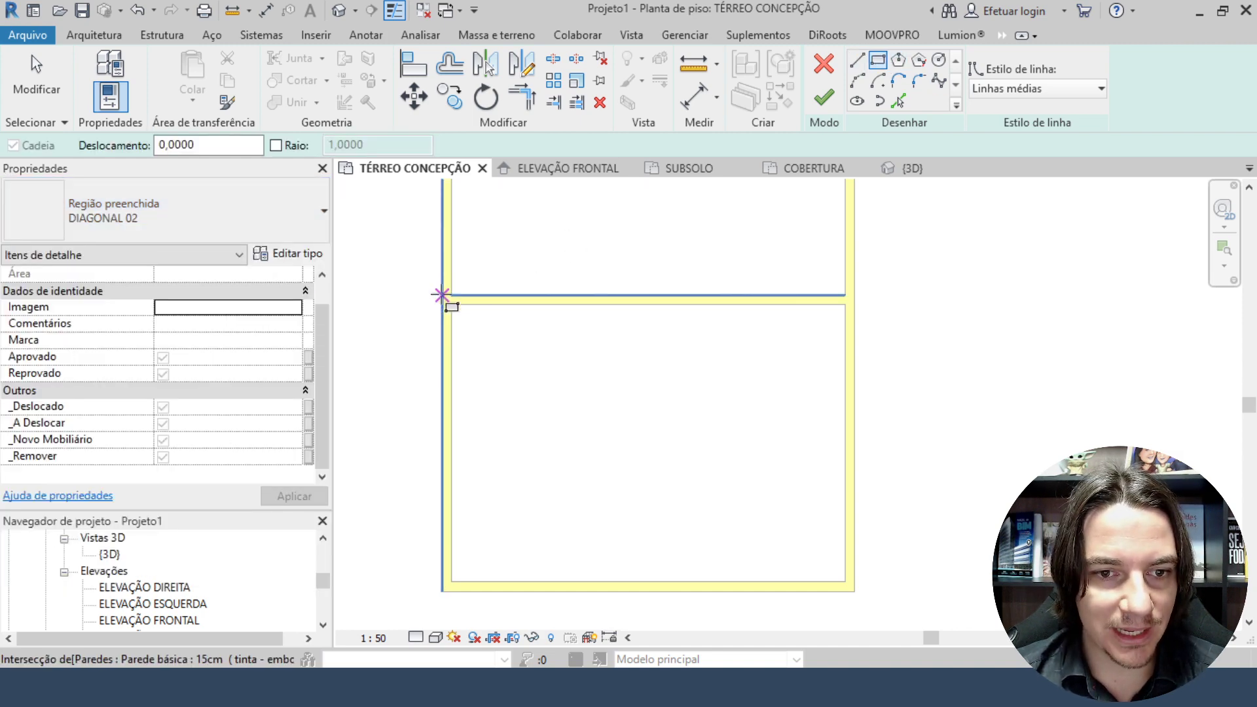
pyautogui.click(442, 295)
pyautogui.click(853, 591)
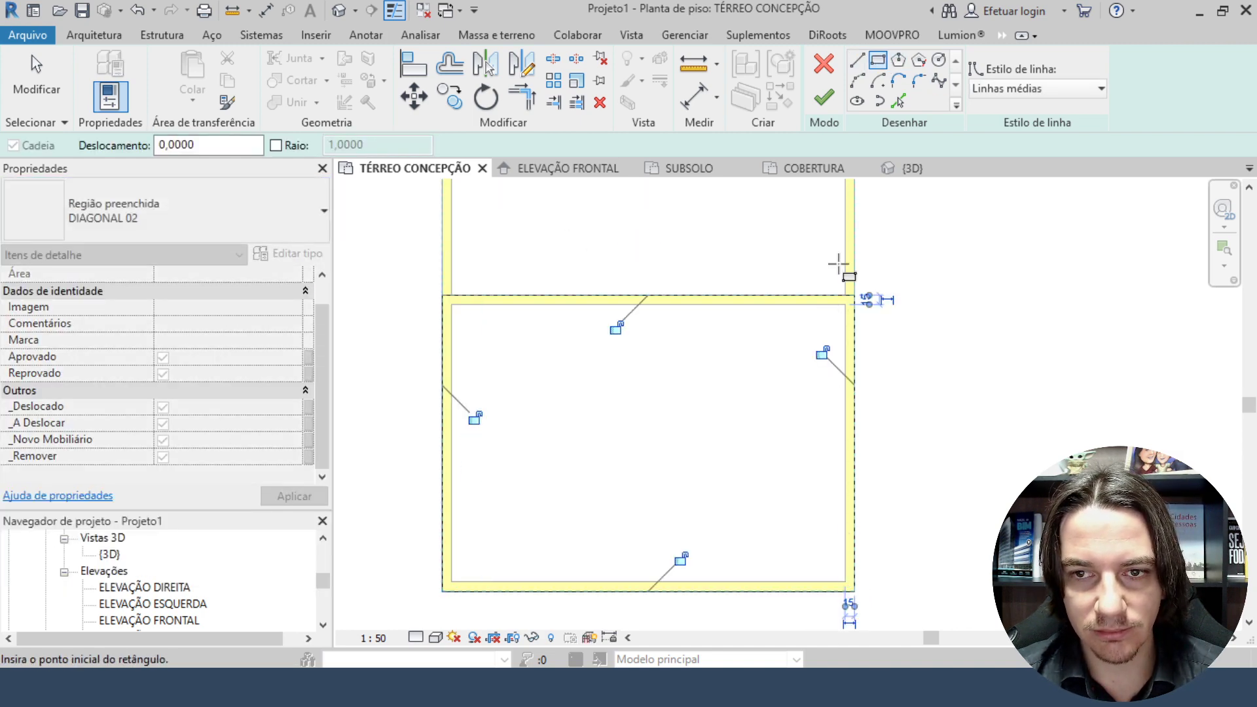
pyautogui.click(827, 105)
pyautogui.scroll(-2, 843, 319)
pyautogui.press('Escape')
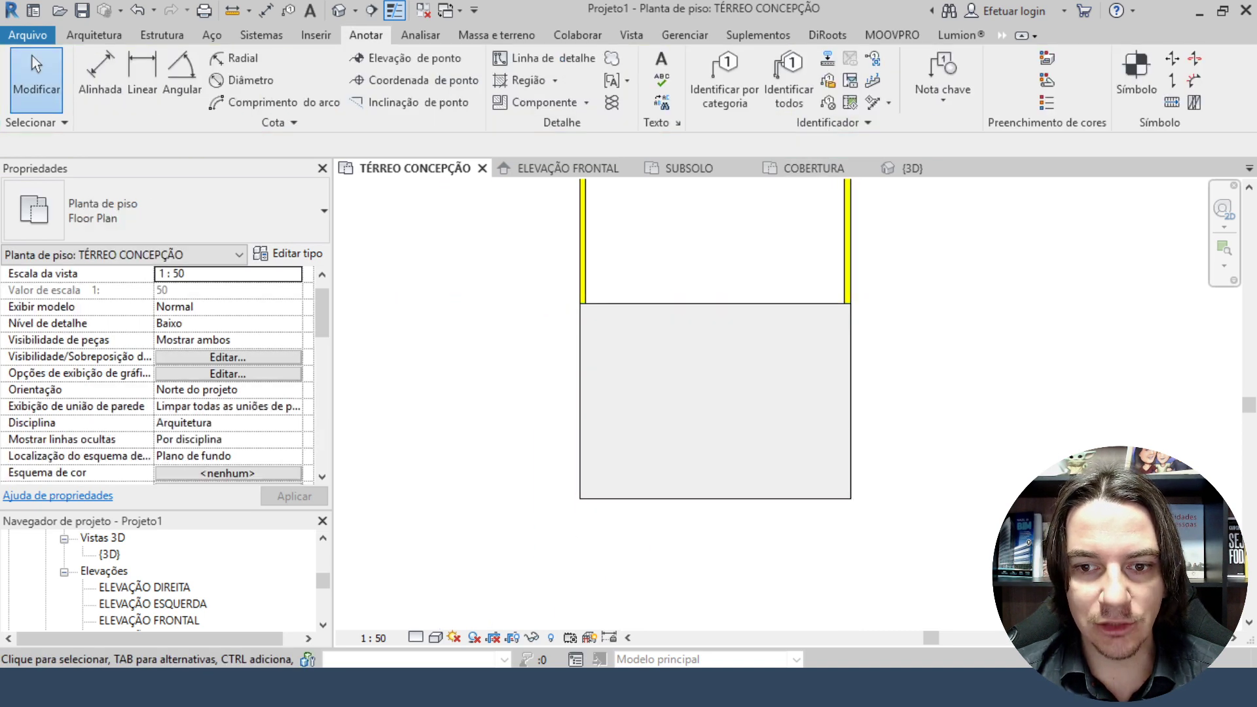
pyautogui.click(758, 396)
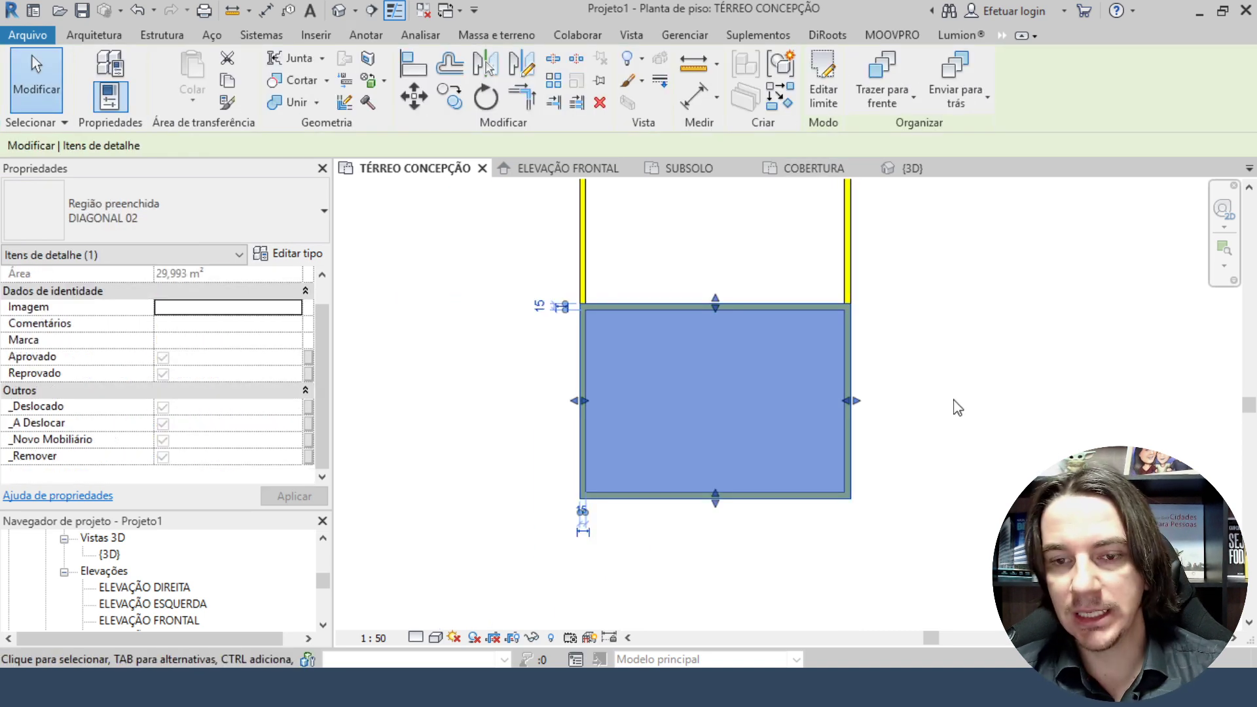
pyautogui.click(958, 407)
# In the SUBSOLO plan, draw a 15cm basic wall from SUBSOLO up to TÉRREO over the underlay's middle dividing wall, spanning the building's full width.
pyautogui.click(668, 171)
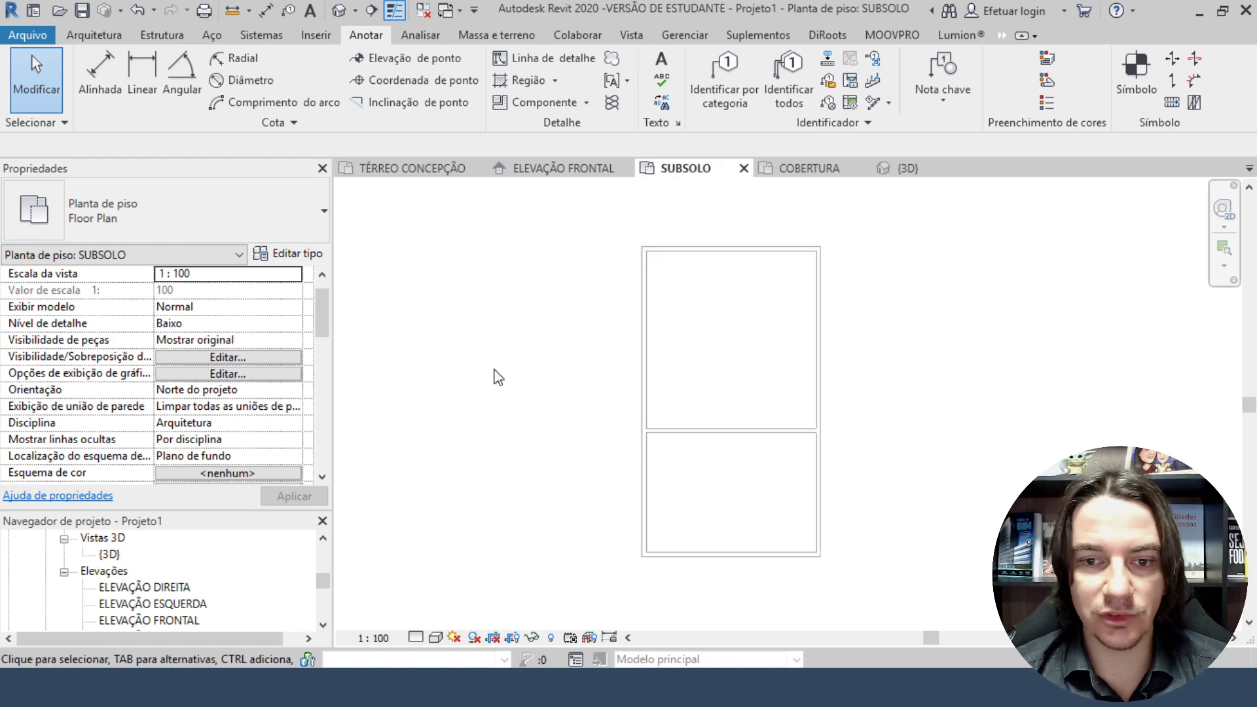
pyautogui.scroll(-5, 159, 390)
pyautogui.scroll(2, 597, 413)
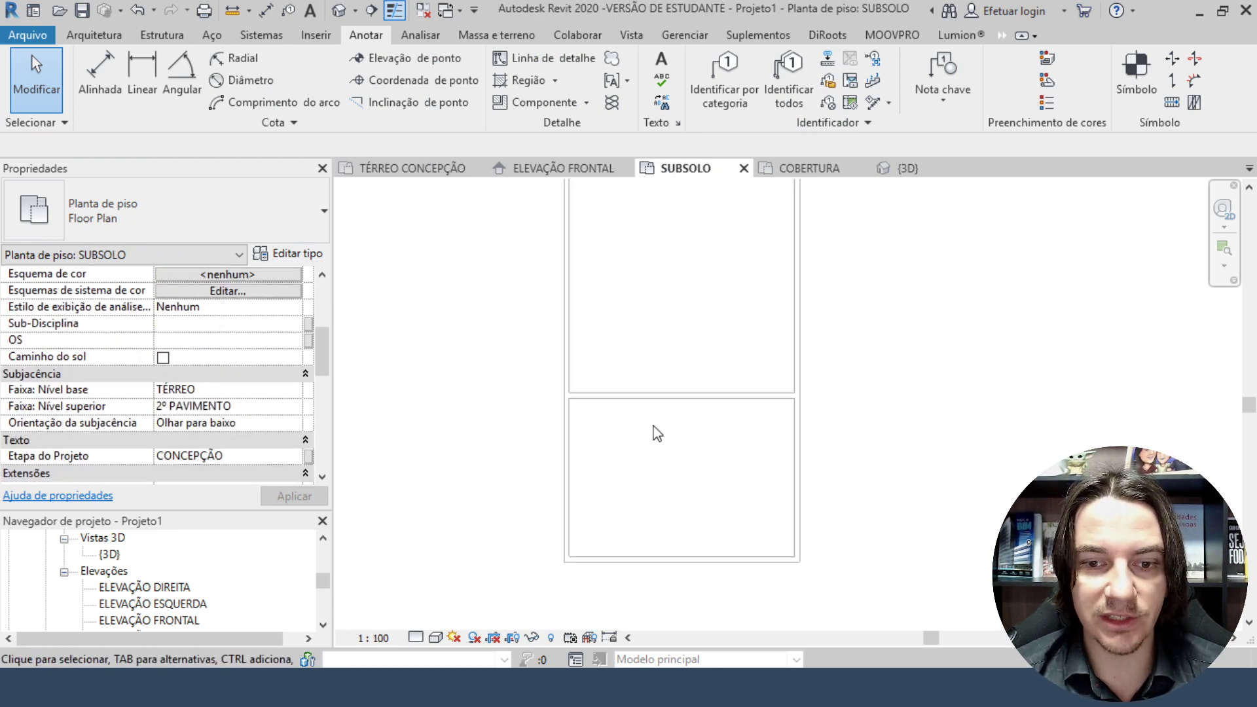
pyautogui.press('w')
pyautogui.press('a')
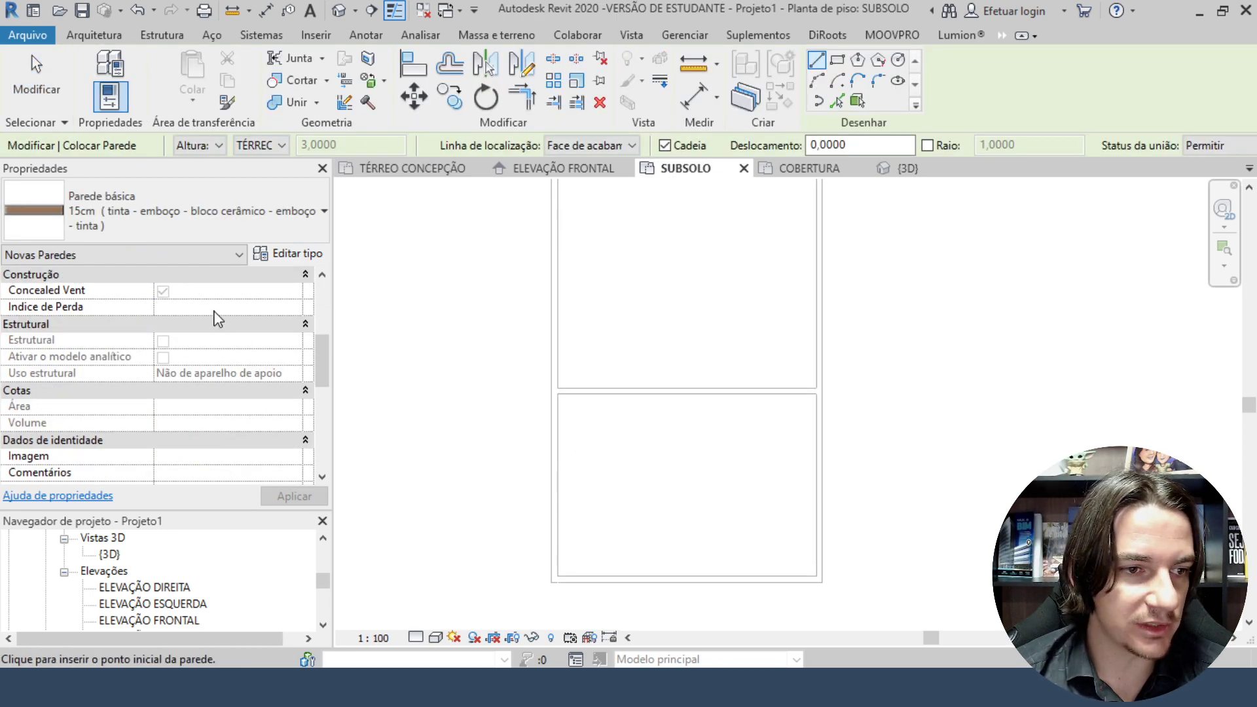
pyautogui.scroll(5, 163, 320)
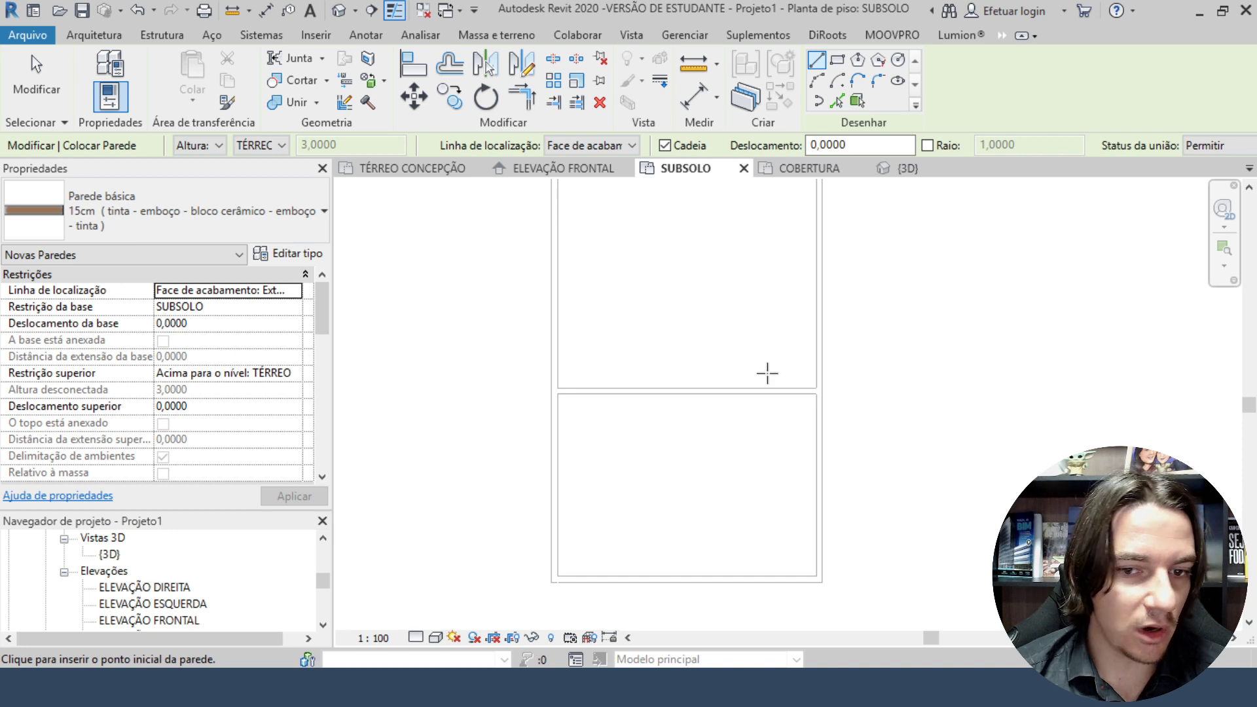
pyautogui.scroll(2, 629, 366)
pyautogui.scroll(1, 566, 435)
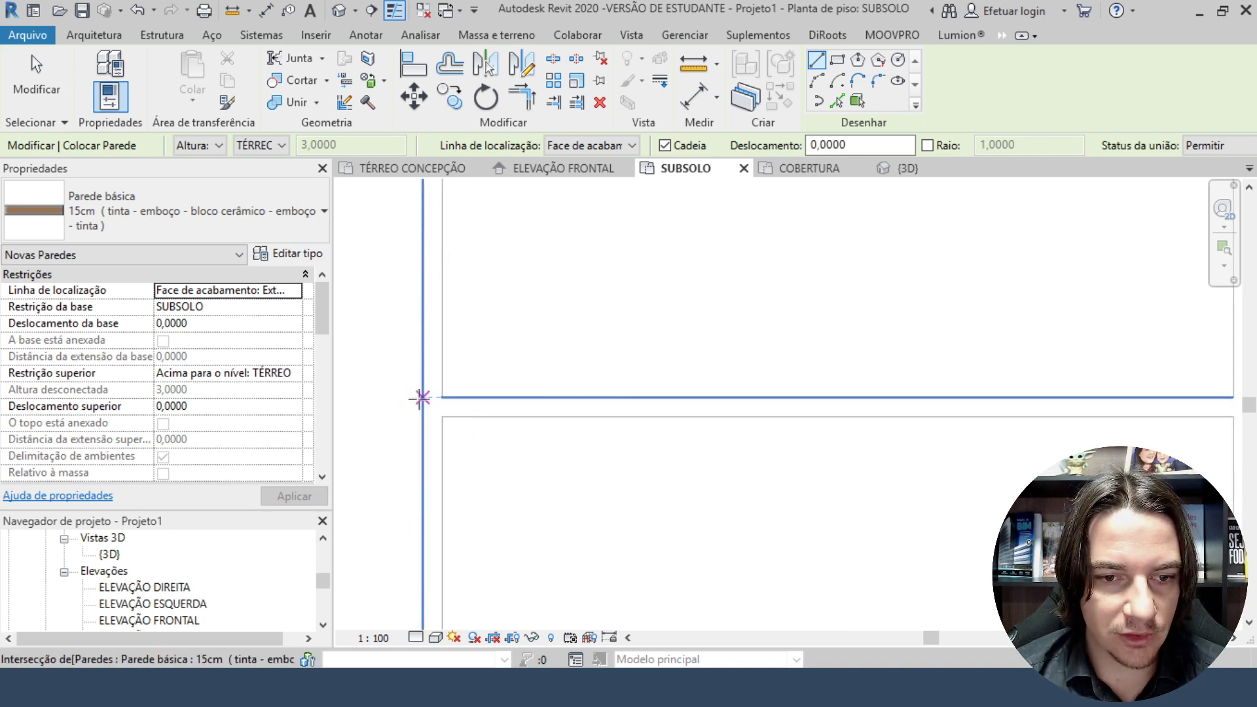
pyautogui.click(422, 397)
pyautogui.press('space')
pyautogui.moveTo(1015, 417); pyautogui.dragTo(573, 351, button='middle')
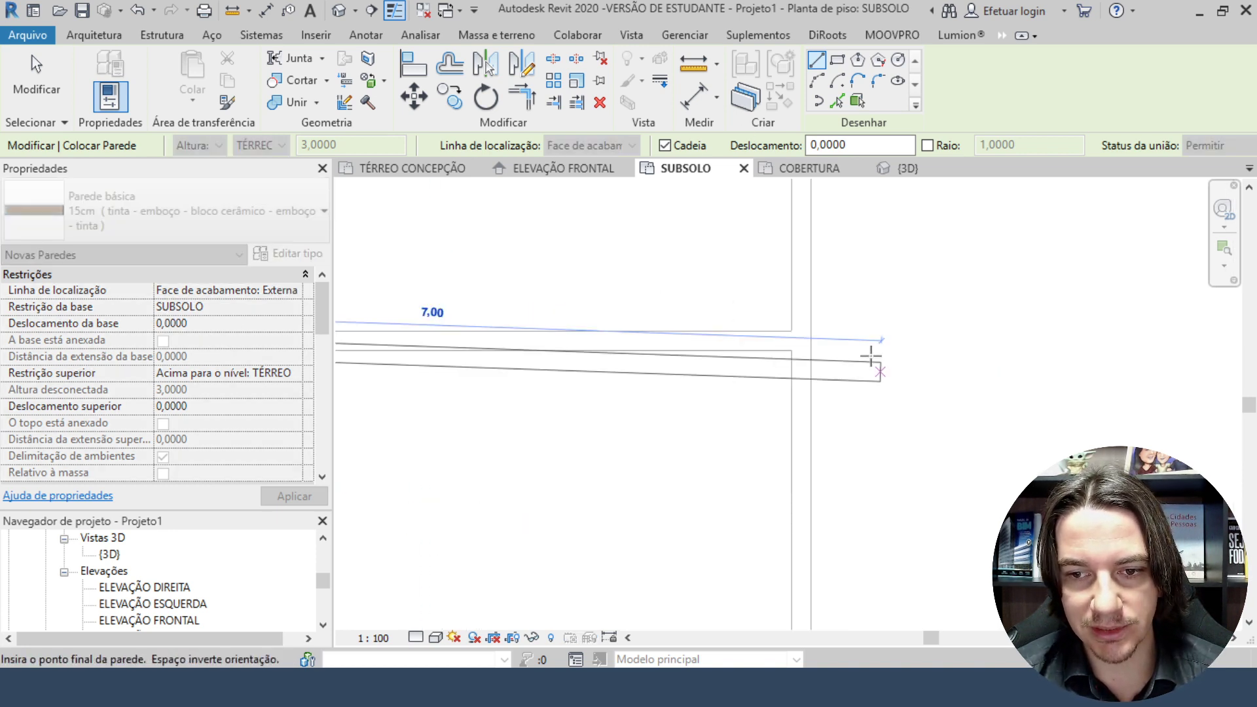
pyautogui.click(813, 339)
# Continue the wall chain along the right, lower and left outer faces of the underlay's lower room, closing the rectangle.
pyautogui.moveTo(850, 459); pyautogui.dragTo(979, 175, button='middle')
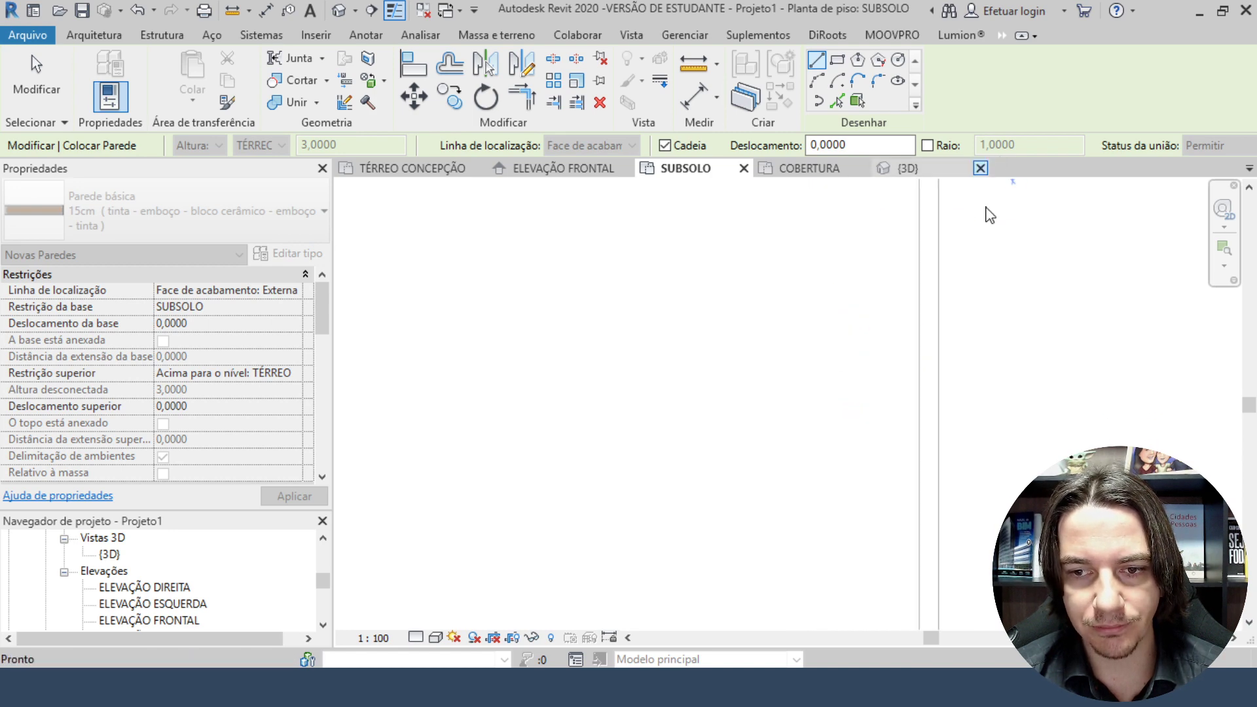
pyautogui.moveTo(943, 548); pyautogui.dragTo(901, 386, button='middle')
pyautogui.click(897, 463)
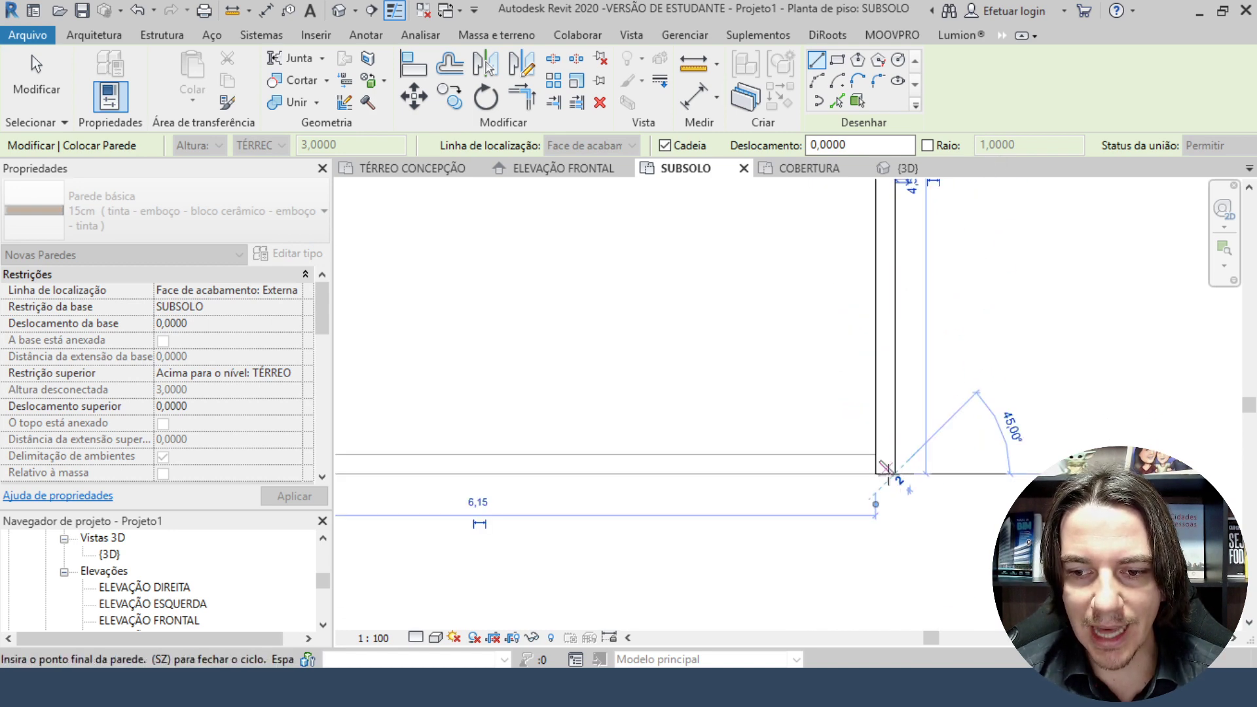
pyautogui.scroll(-2, 844, 480)
pyautogui.scroll(2, 786, 475)
pyautogui.click(795, 461)
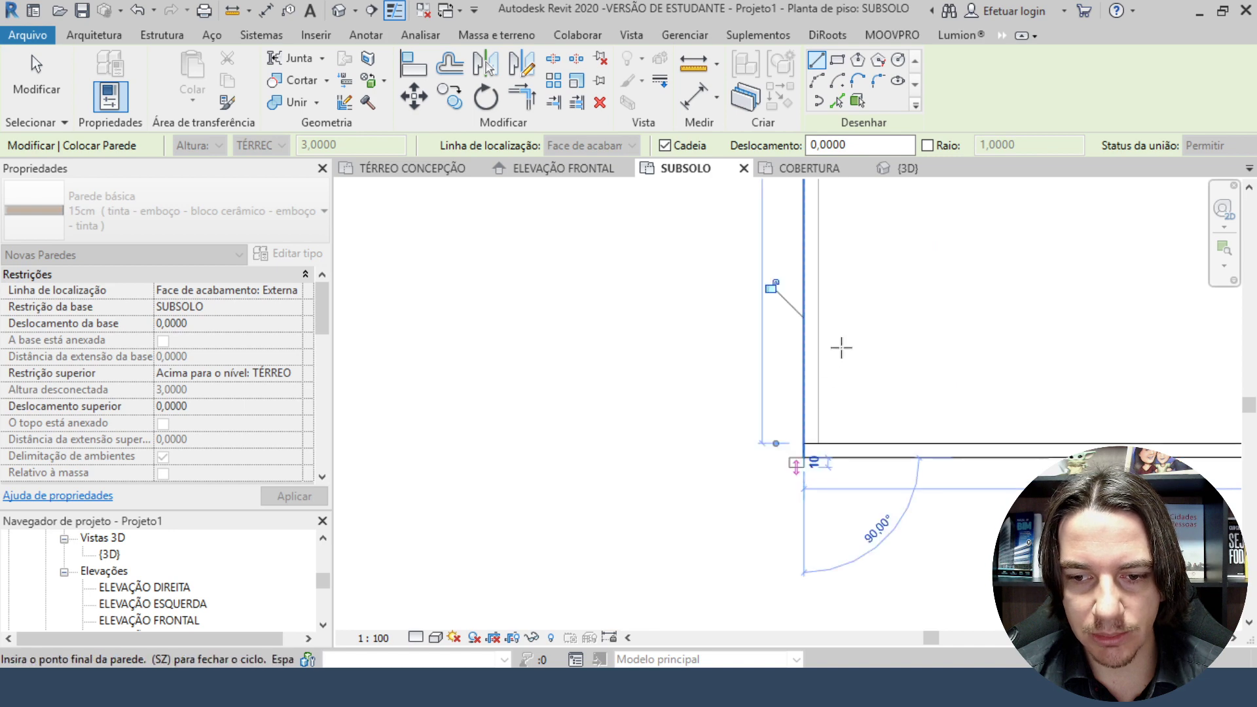
pyautogui.moveTo(822, 308); pyautogui.dragTo(737, 371, button='middle')
pyautogui.click(710, 209)
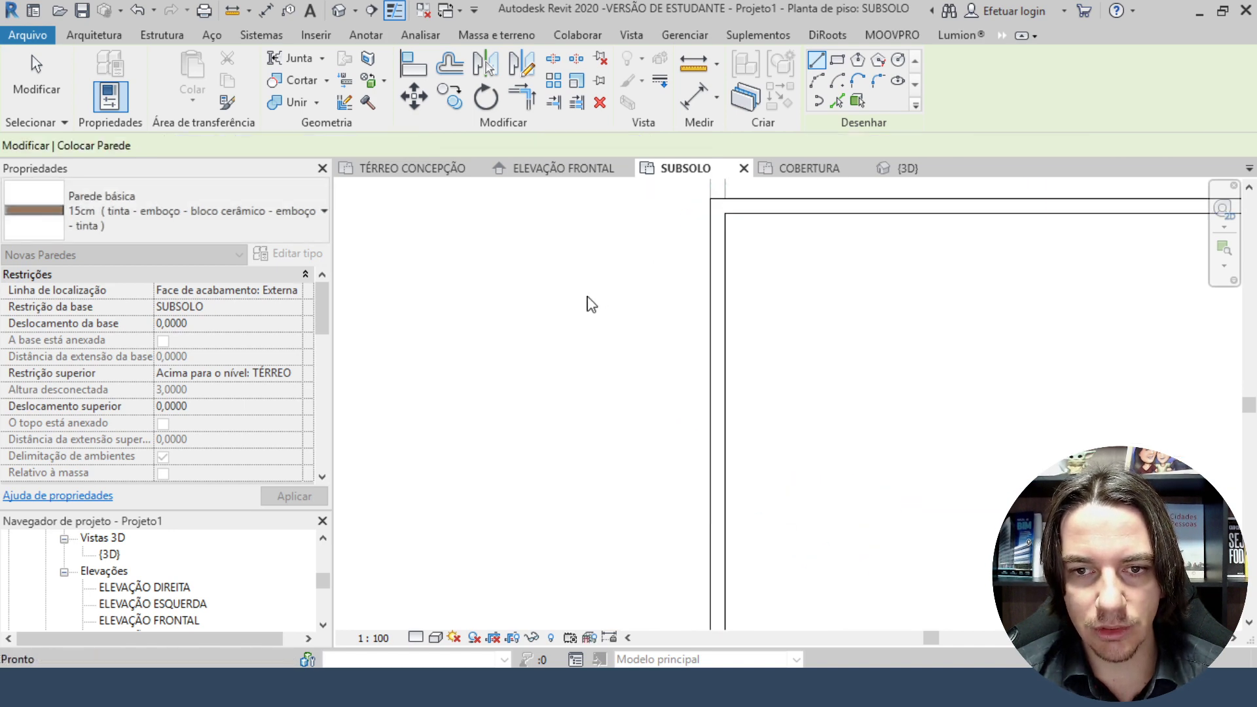
pyautogui.press('Escape')
pyautogui.scroll(-3, 533, 370)
pyautogui.scroll(-1, 655, 360)
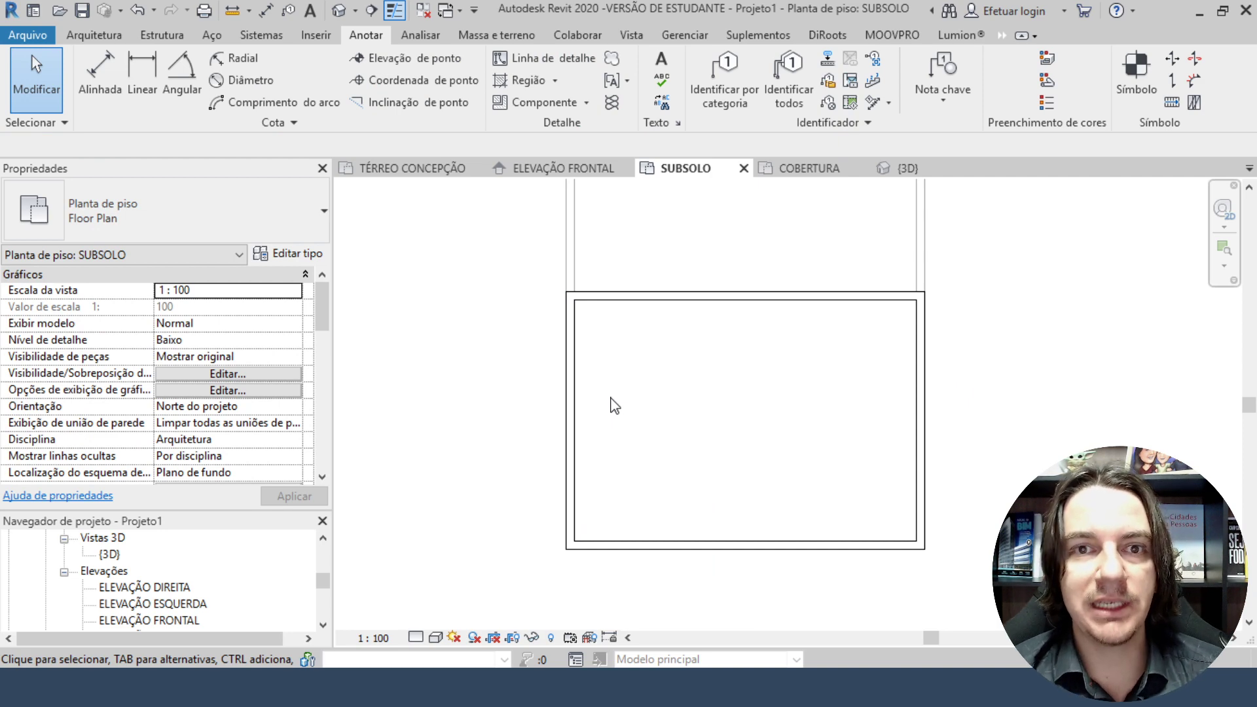
# Set the base level of the SUBSOLO plan's underlay range to Nenhum.
pyautogui.moveTo(595, 418); pyautogui.dragTo(562, 455, button='middle')
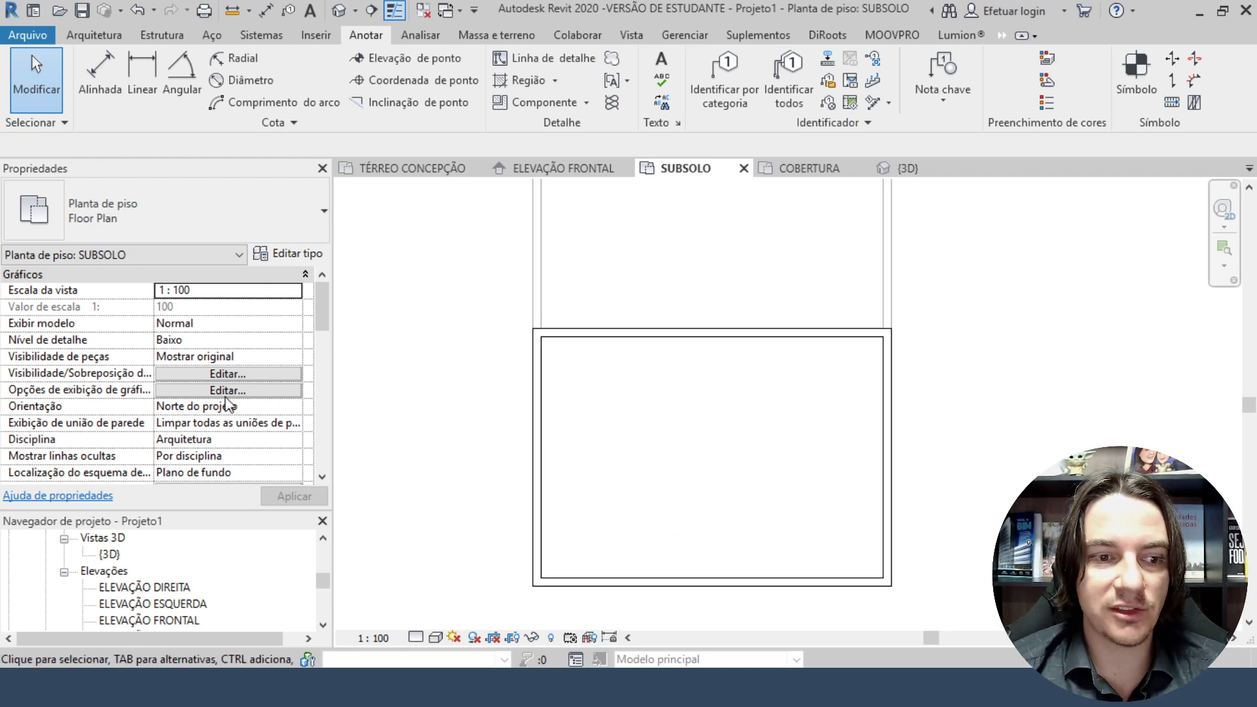
pyautogui.scroll(-8, 170, 399)
pyautogui.scroll(-2, 78, 414)
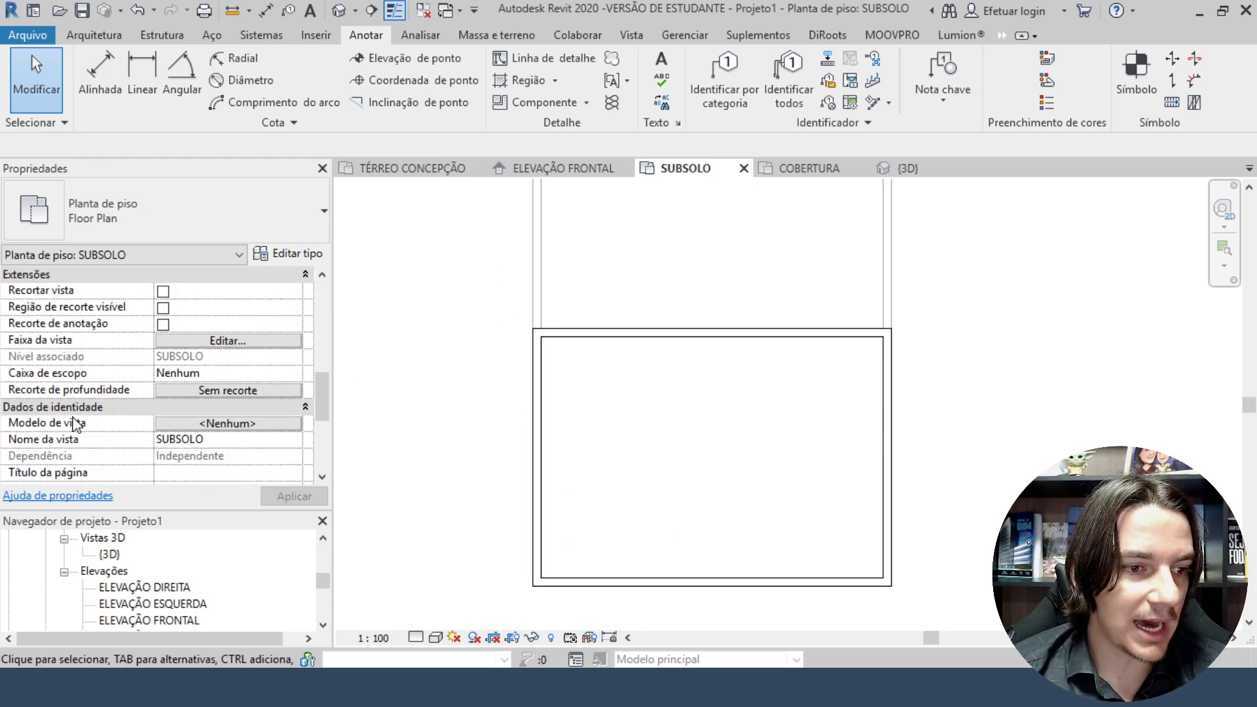
pyautogui.scroll(7, 100, 432)
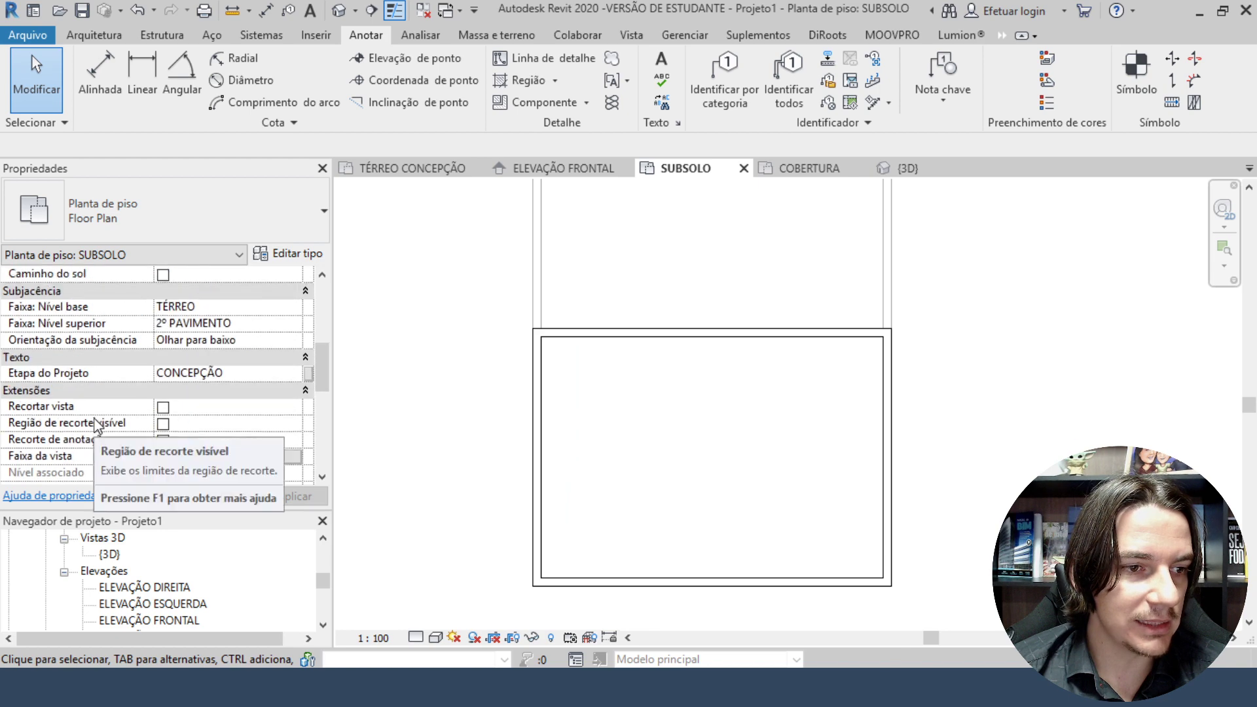
pyautogui.click(290, 308)
pyautogui.click(197, 318)
pyautogui.scroll(-3, 1044, 386)
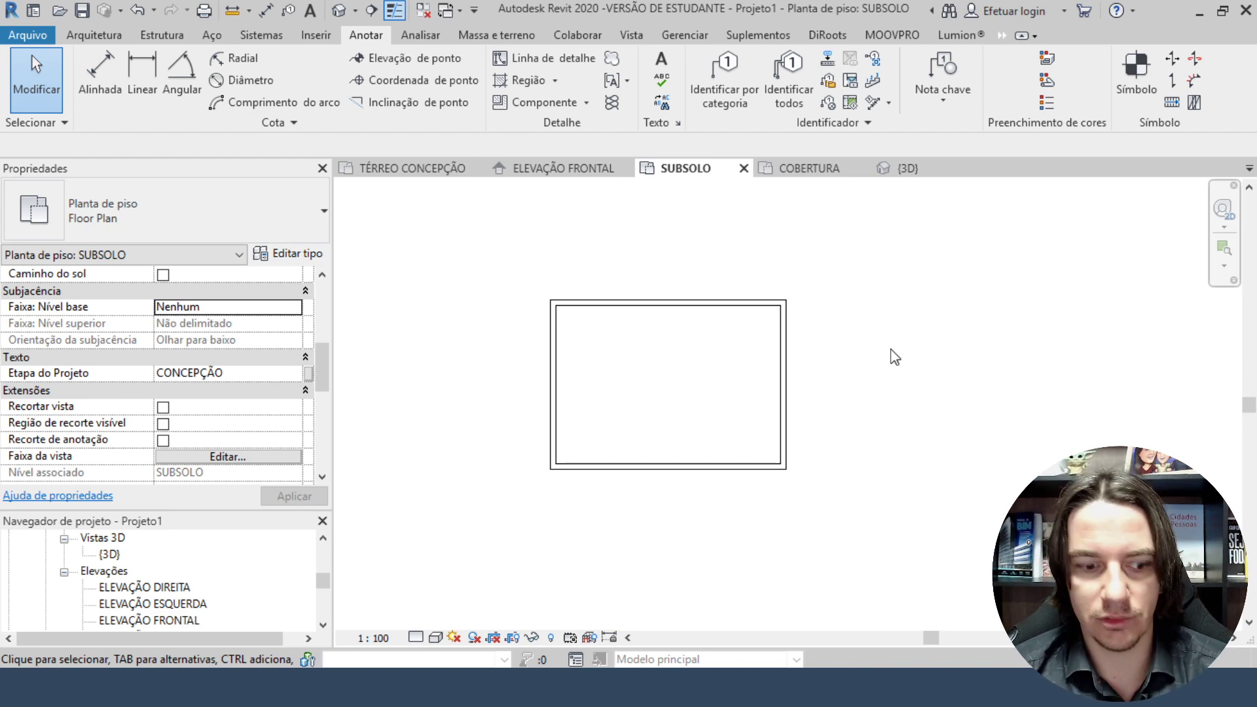
# Open the 3D view and examine the basement walls beneath the building from several angles.
pyautogui.press('3')
pyautogui.press('d')
pyautogui.scroll(-1, 669, 429)
pyautogui.keyDown('shift'); pyautogui.moveTo(667, 447); pyautogui.dragTo(792, 595, button='middle'); pyautogui.keyUp('shift')
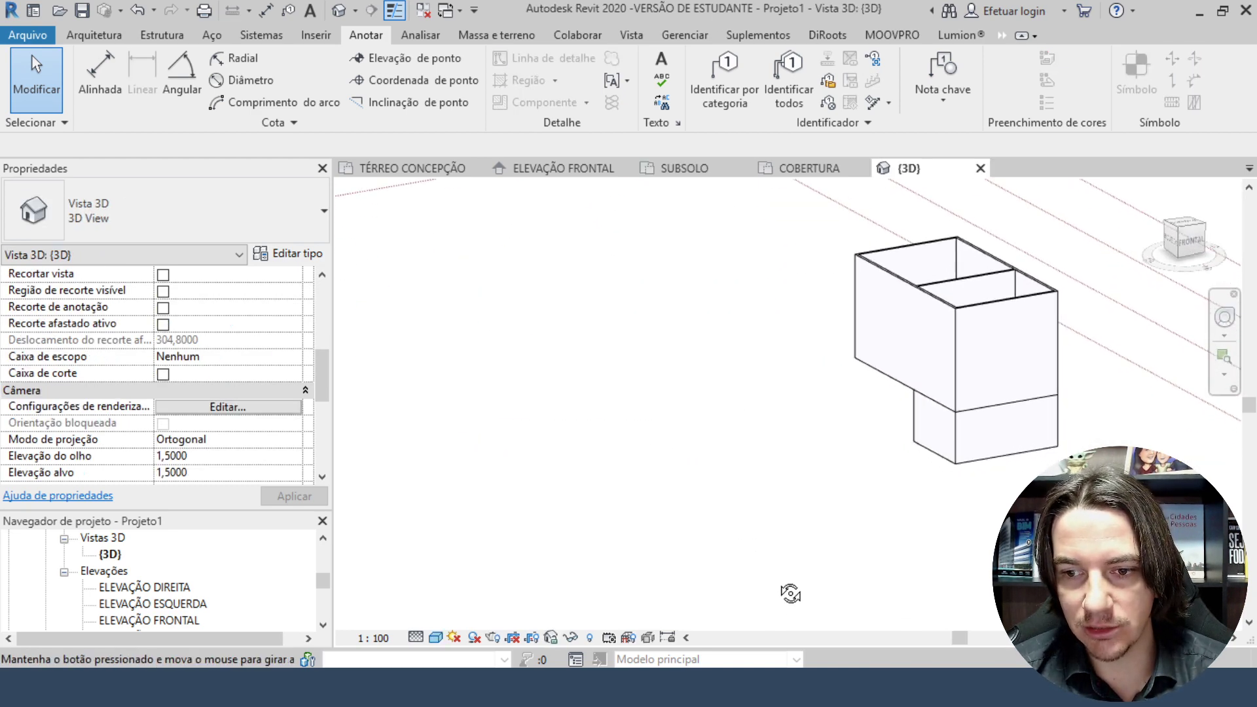
pyautogui.scroll(-3, 1009, 549)
pyautogui.keyDown('shift'); pyautogui.moveTo(1010, 547); pyautogui.dragTo(1064, 563, button='middle'); pyautogui.keyUp('shift')
pyautogui.scroll(2, 1008, 491)
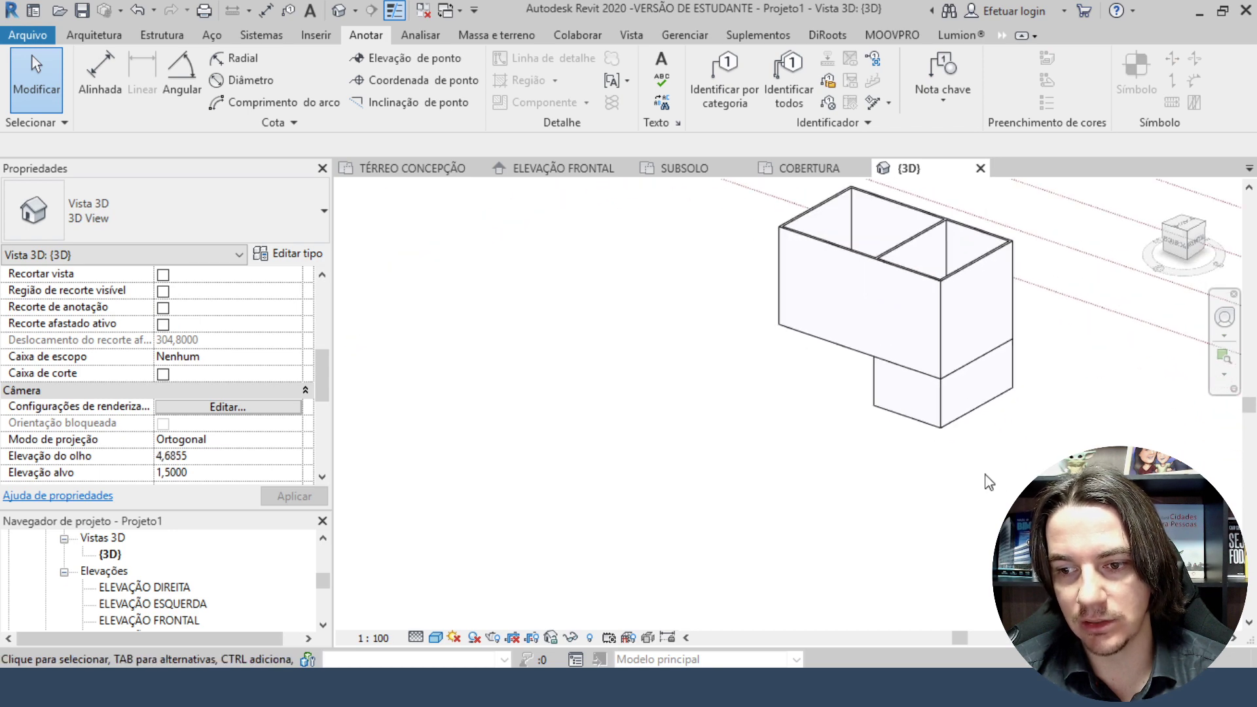
# Select the chain of four basement walls, followed by the chain of four outer walls above them, to compare both volumes.
pyautogui.press('Tab')
pyautogui.click(968, 418)
pyautogui.click(967, 419)
pyautogui.press('Tab')
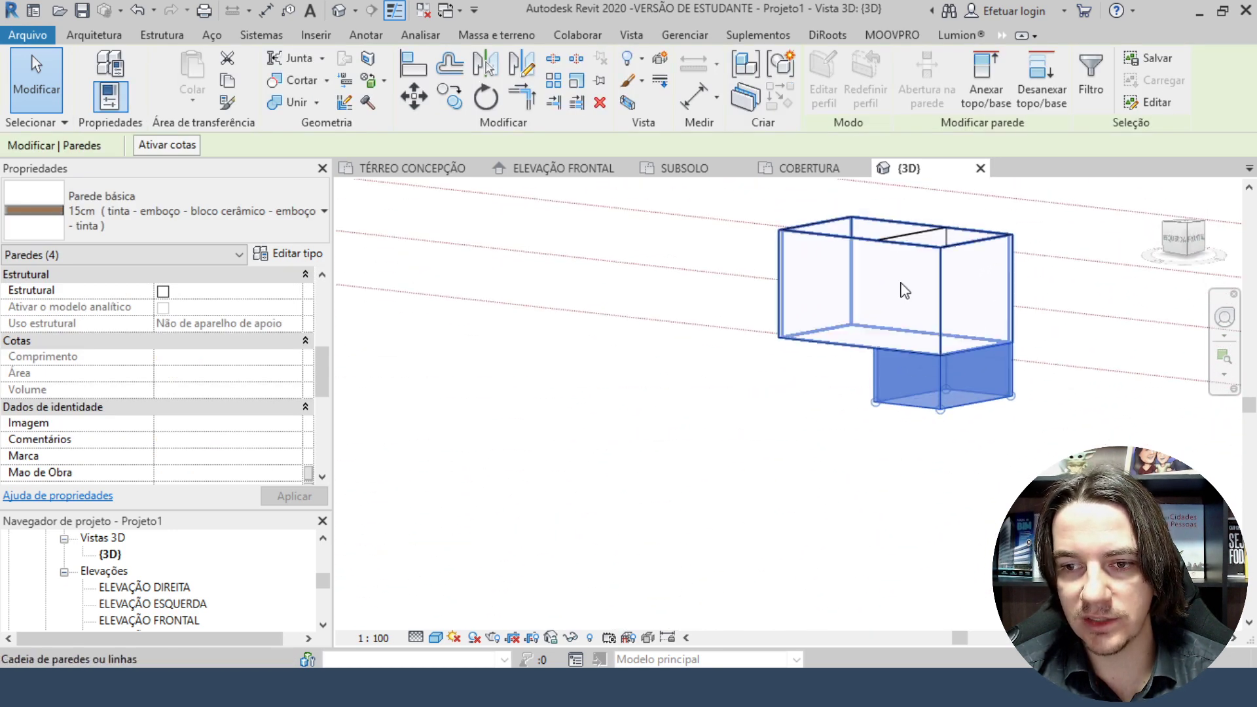
pyautogui.click(901, 289)
pyautogui.keyDown('shift'); pyautogui.moveTo(901, 290); pyautogui.dragTo(573, 439, button='middle'); pyautogui.keyUp('shift')
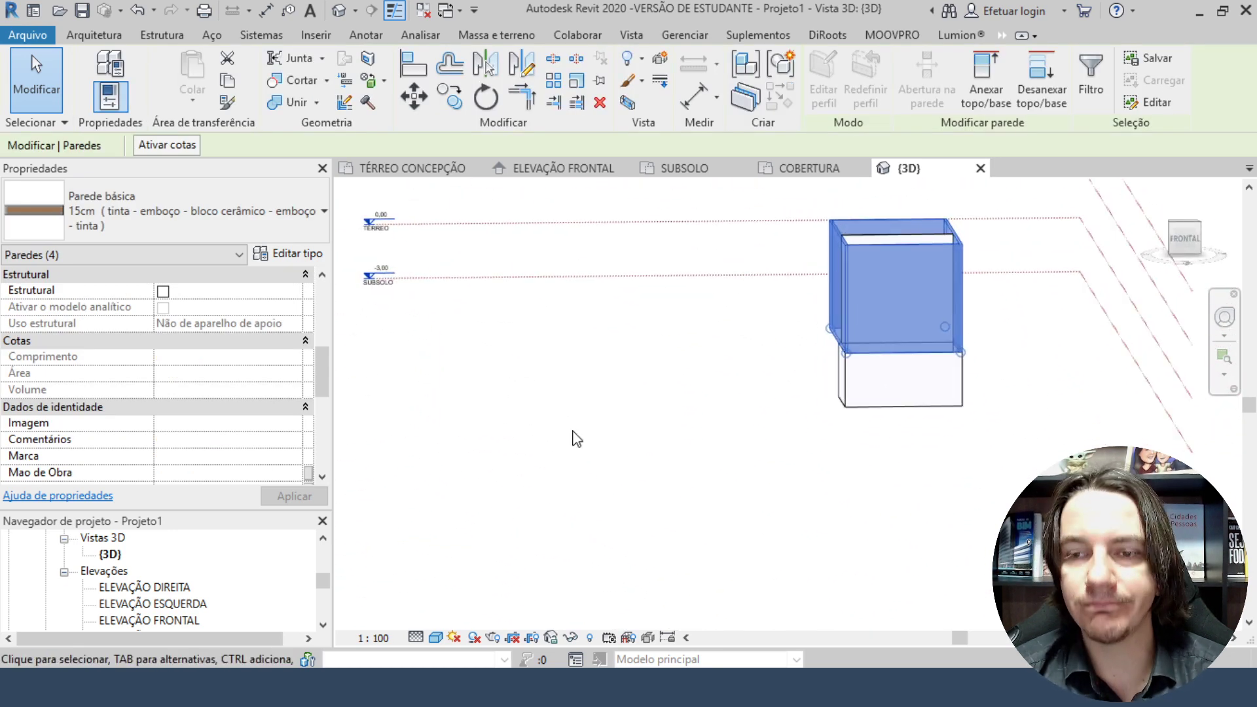
# Open the COBERTURA plan, clear the wall selection and set the base level of its underlay range to SUBSOLO.
pyautogui.click(793, 166)
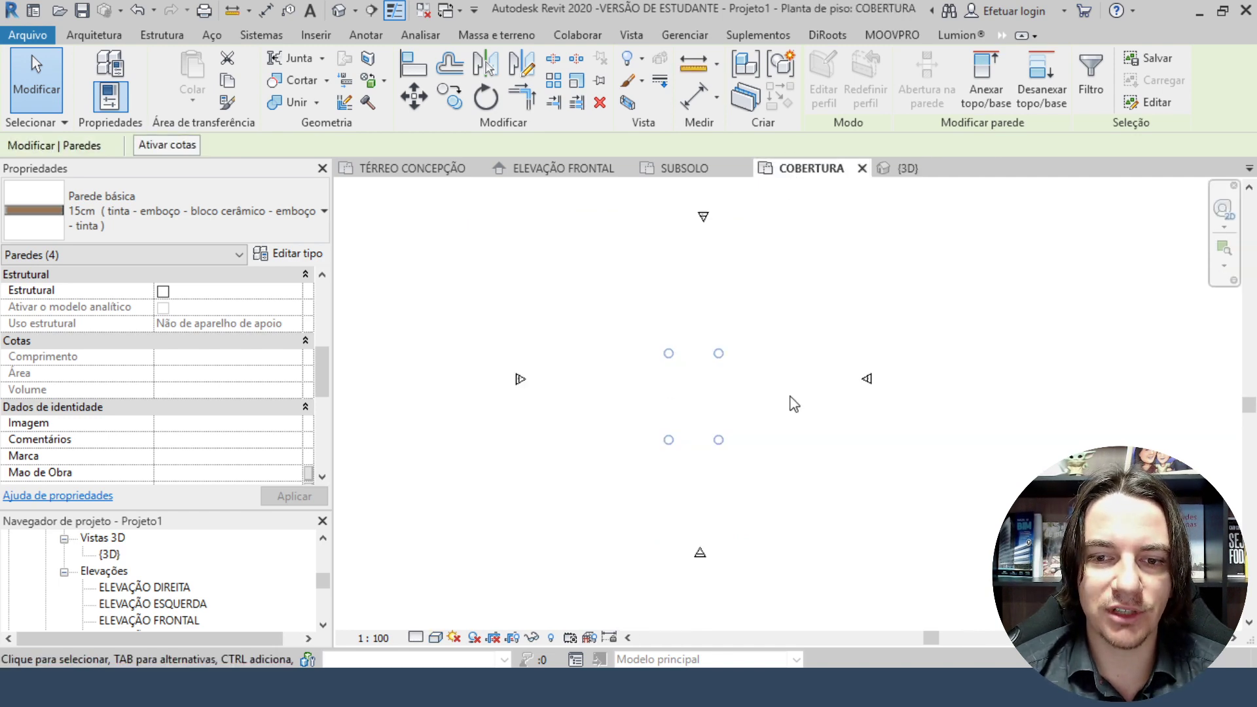
pyautogui.click(867, 515)
pyautogui.scroll(3, 837, 491)
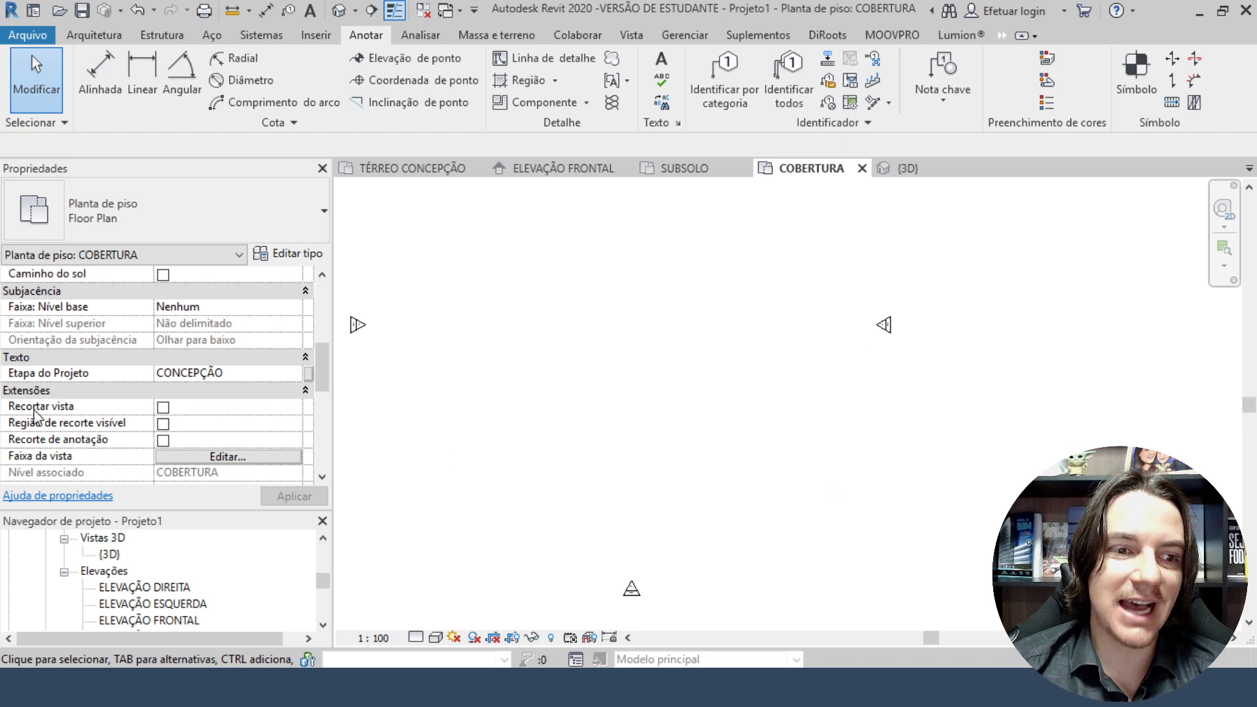
pyautogui.scroll(-4, 34, 413)
pyautogui.scroll(-3, 46, 418)
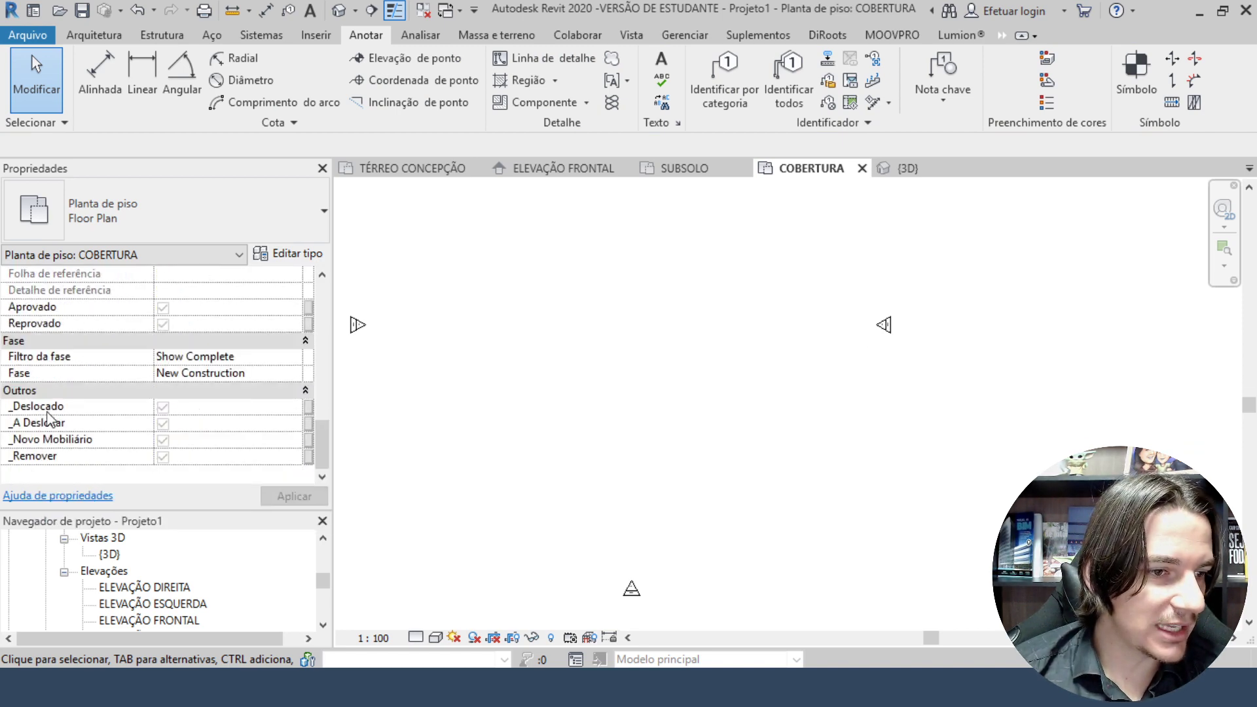
pyautogui.scroll(5, 58, 412)
pyautogui.scroll(2, 65, 409)
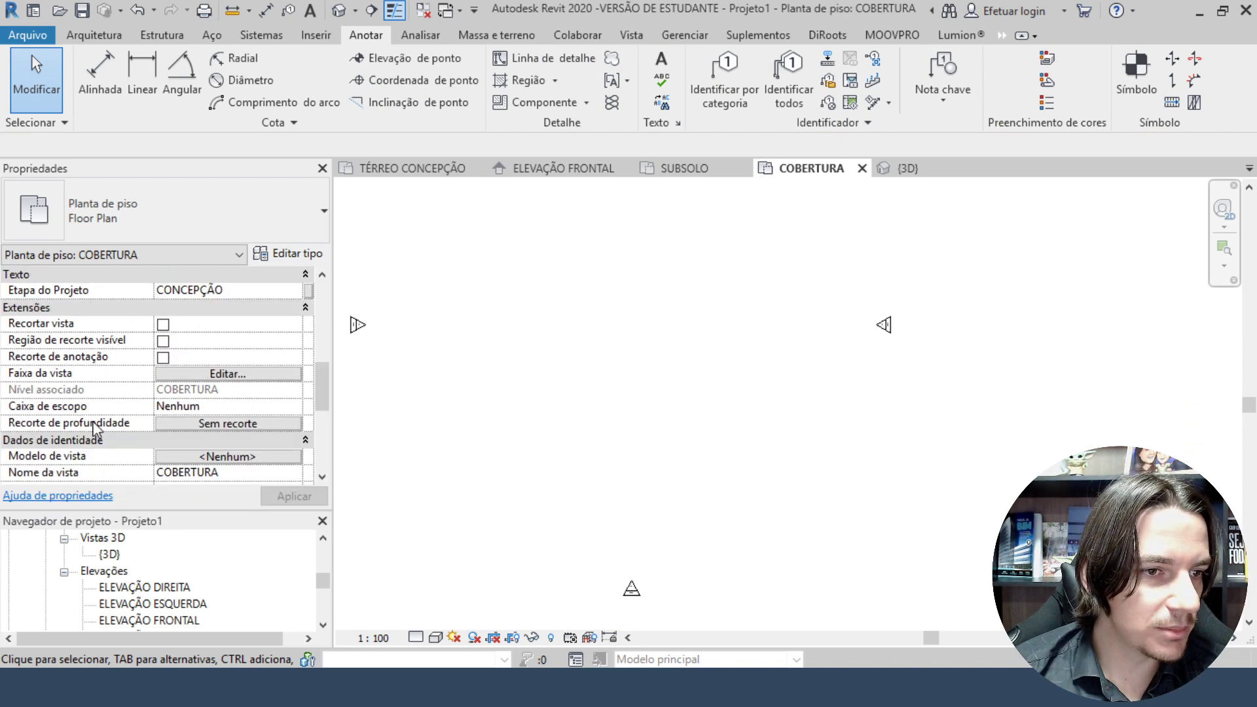
pyautogui.scroll(5, 77, 379)
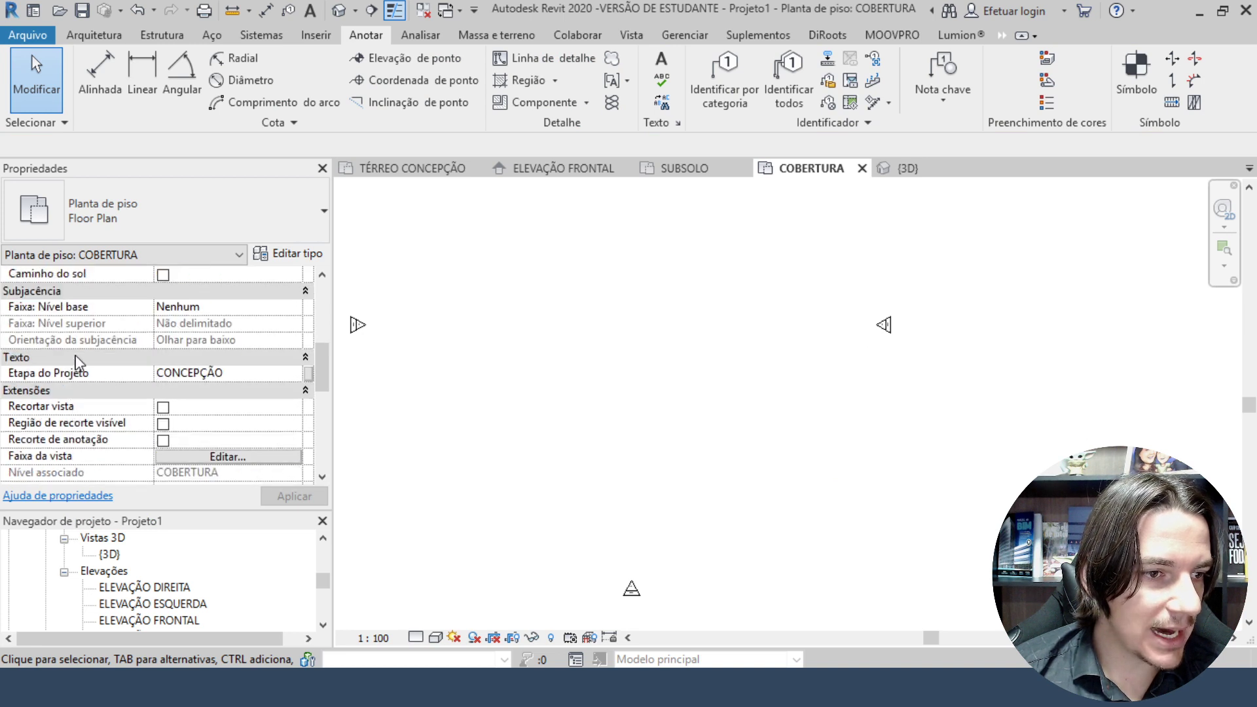
pyautogui.click(294, 307)
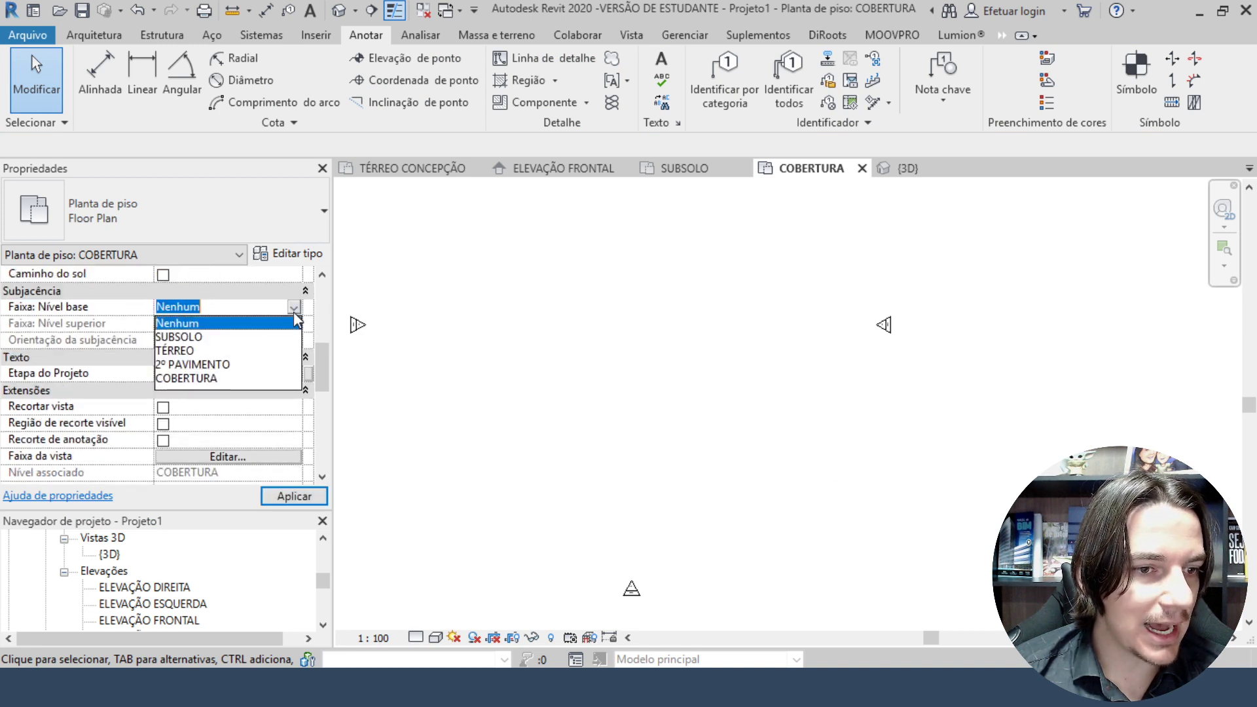
pyautogui.click(181, 338)
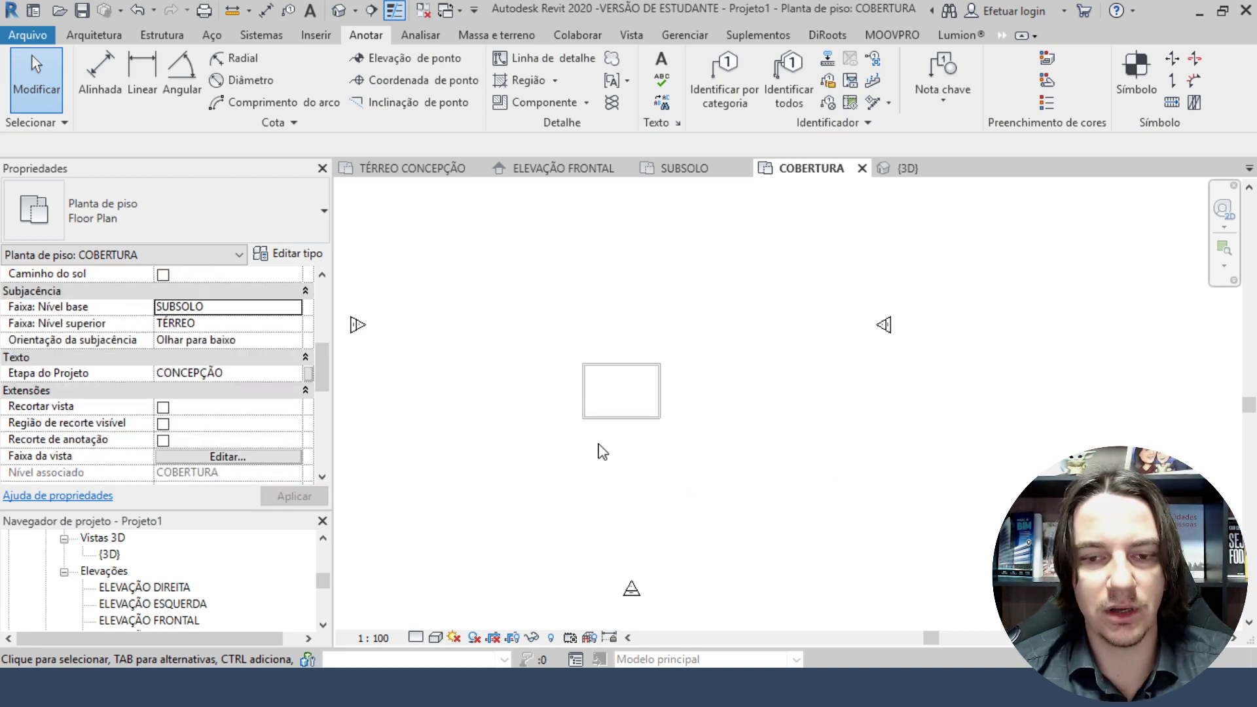
# Set the underlay orientation of the COBERTURA plan to Olhar para cima.
pyautogui.scroll(2, 615, 412)
pyautogui.scroll(2, 646, 369)
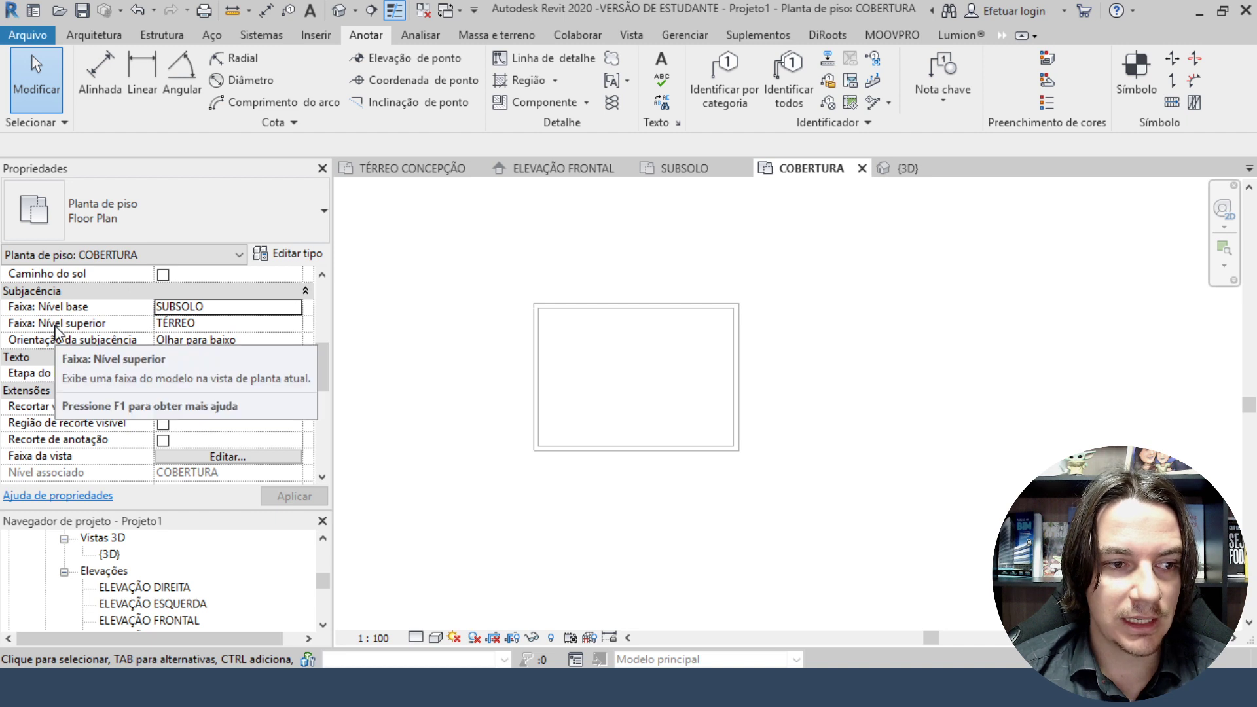
pyautogui.click(294, 340)
pyautogui.click(195, 375)
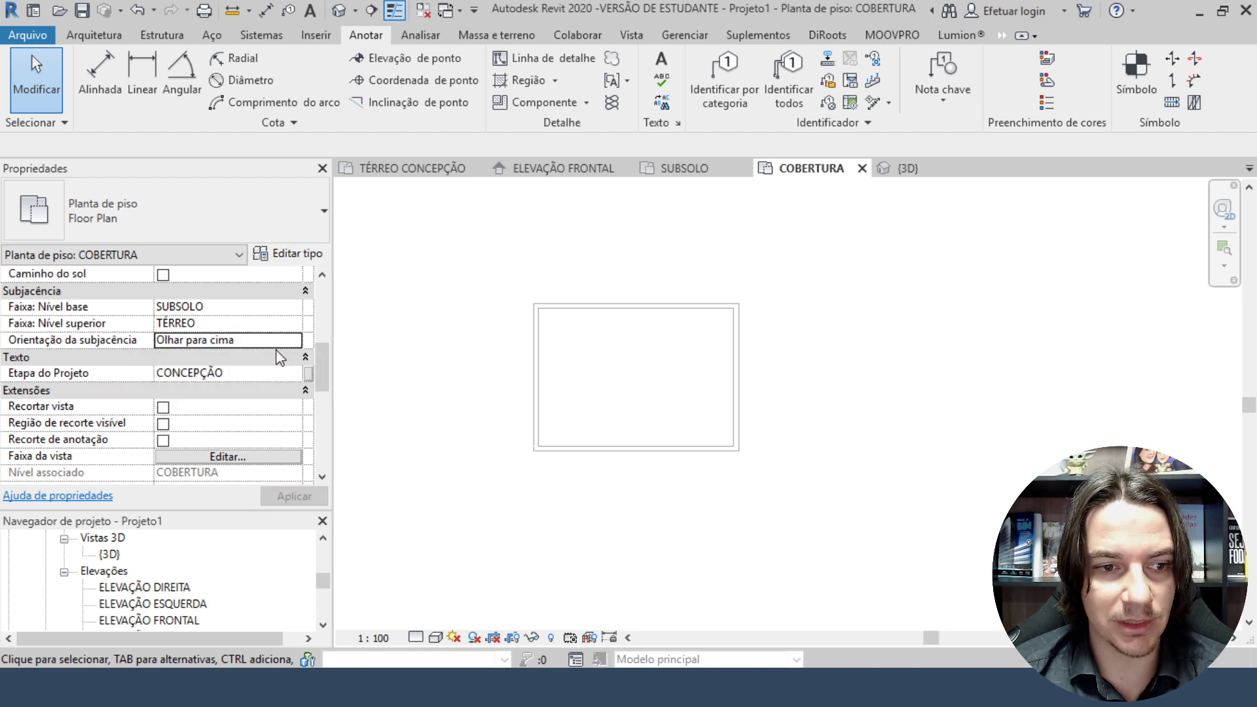
# Set the top level of the underlay range to Não delimitado, keeping SUBSOLO as its base level.
pyautogui.click(289, 324)
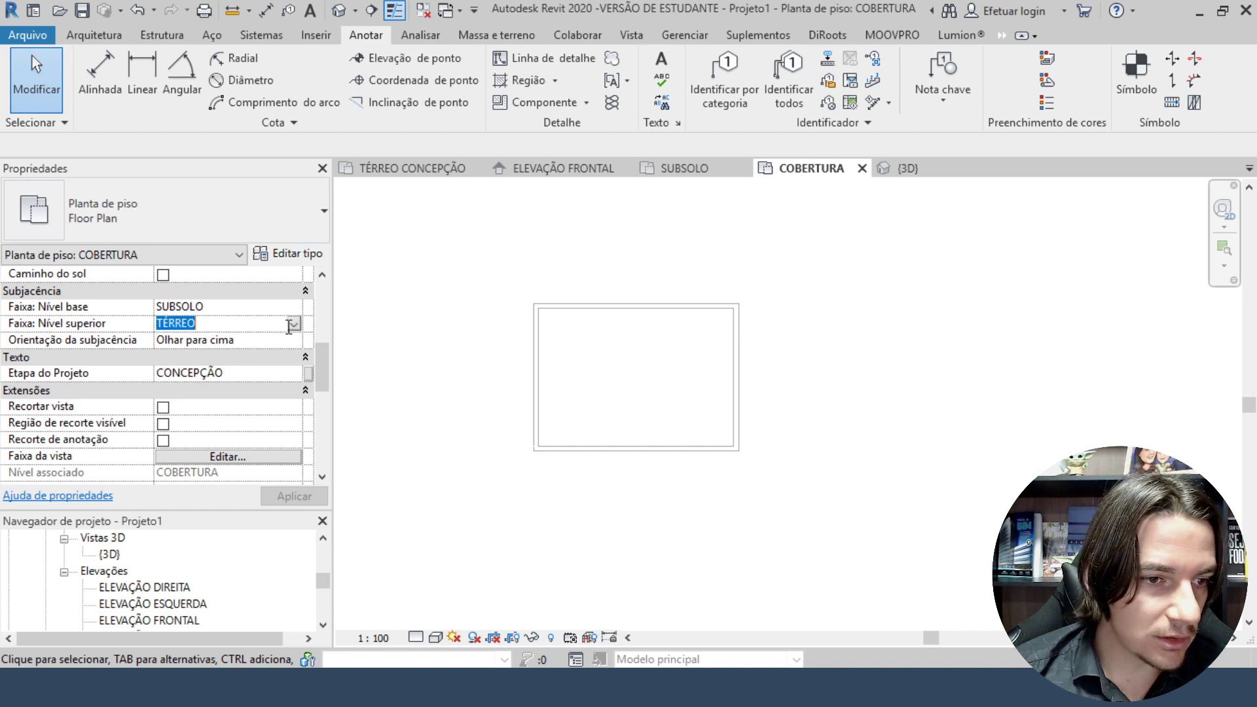
pyautogui.click(294, 324)
pyautogui.click(233, 339)
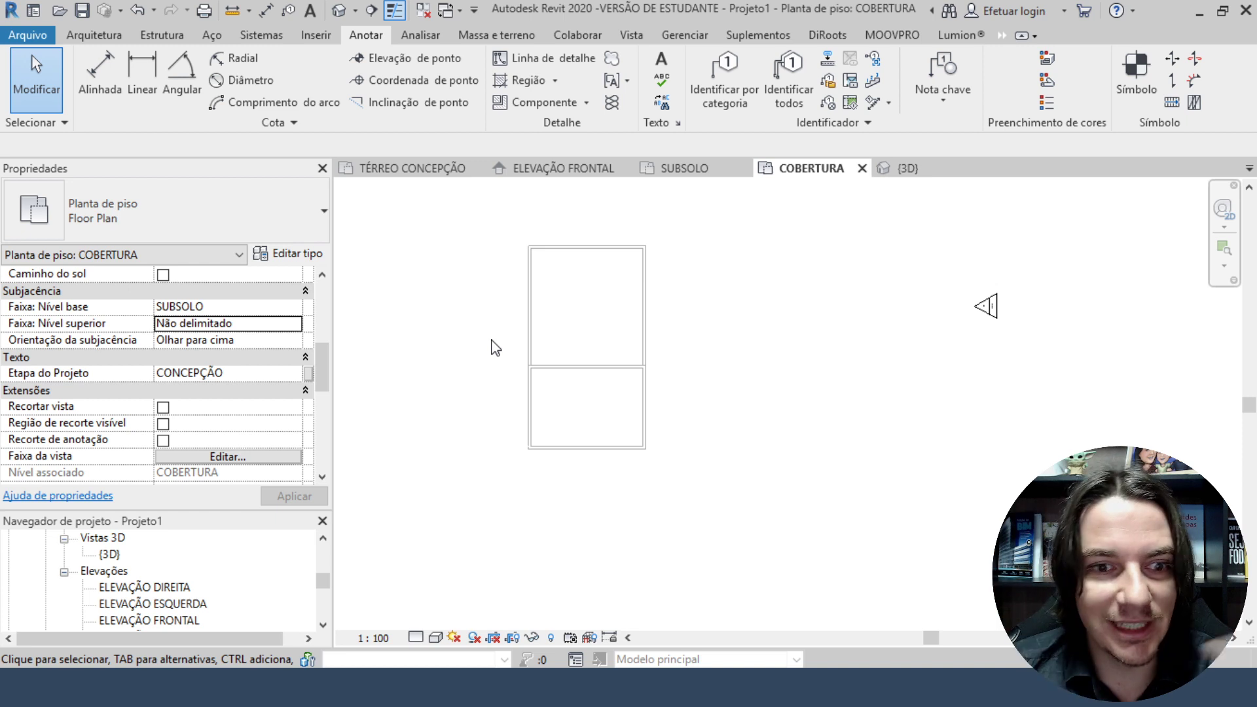
pyautogui.scroll(2, 495, 347)
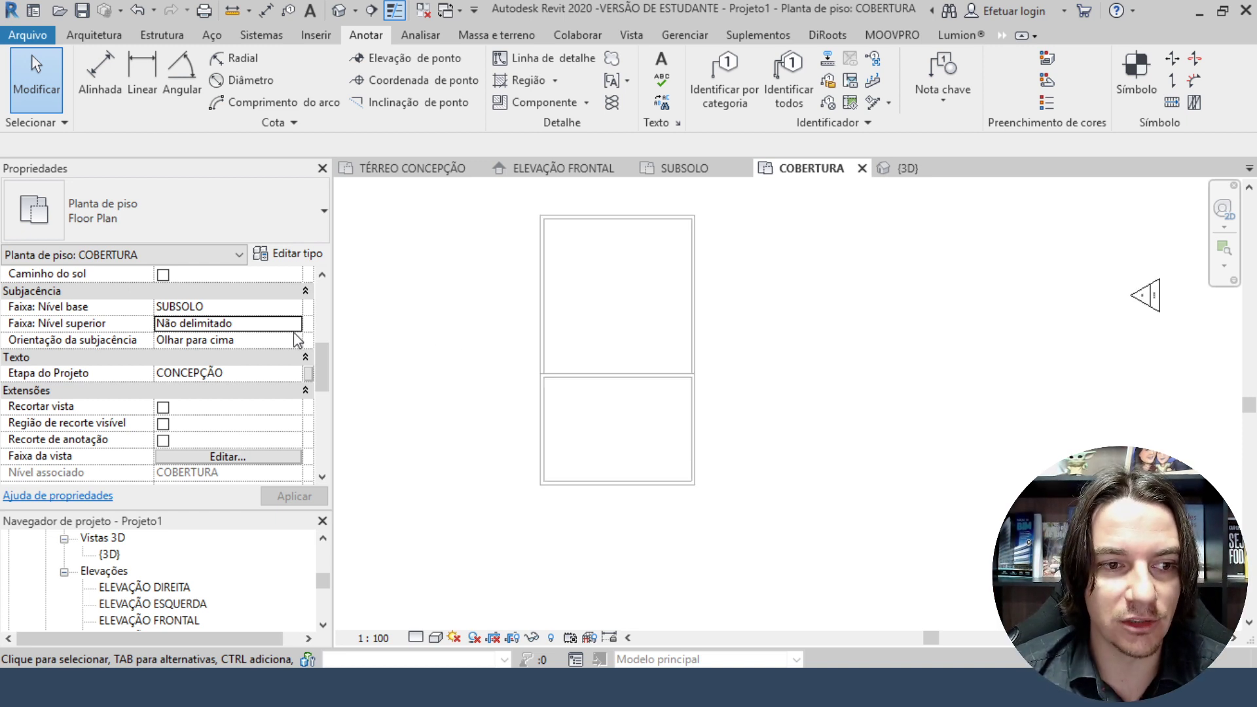
pyautogui.click(286, 307)
pyautogui.click(293, 306)
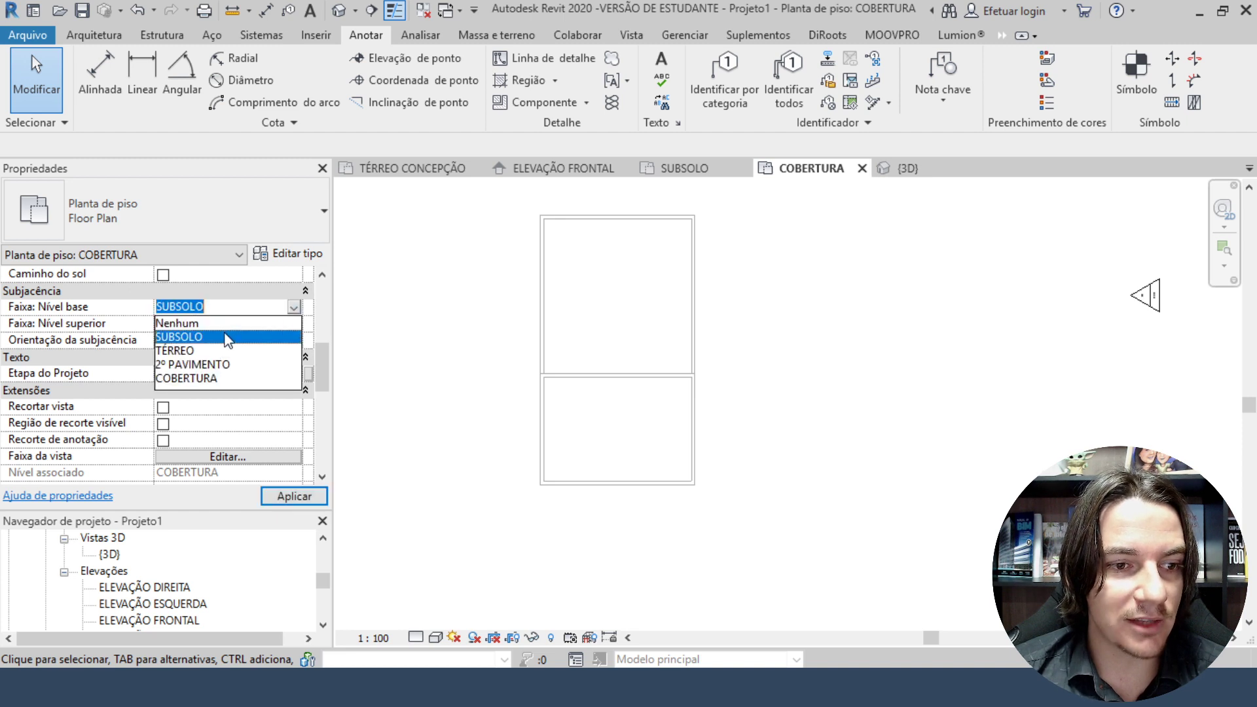
pyautogui.click(232, 335)
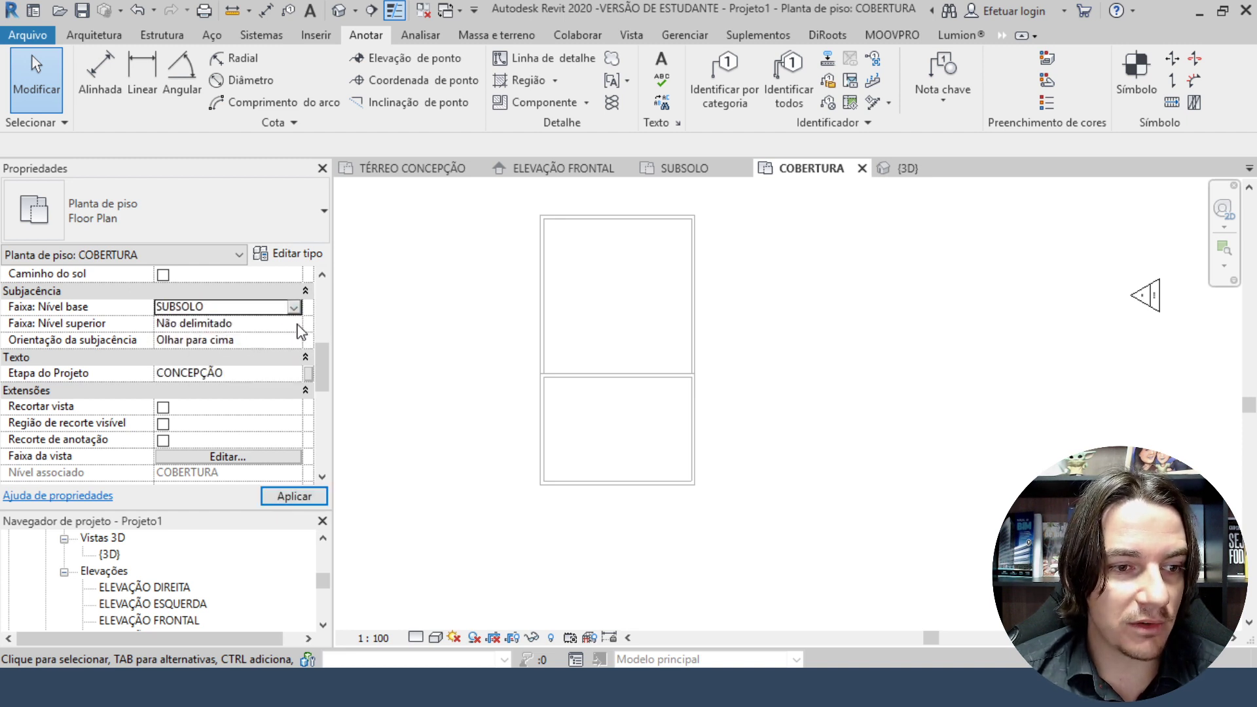
pyautogui.click(294, 323)
pyautogui.click(221, 347)
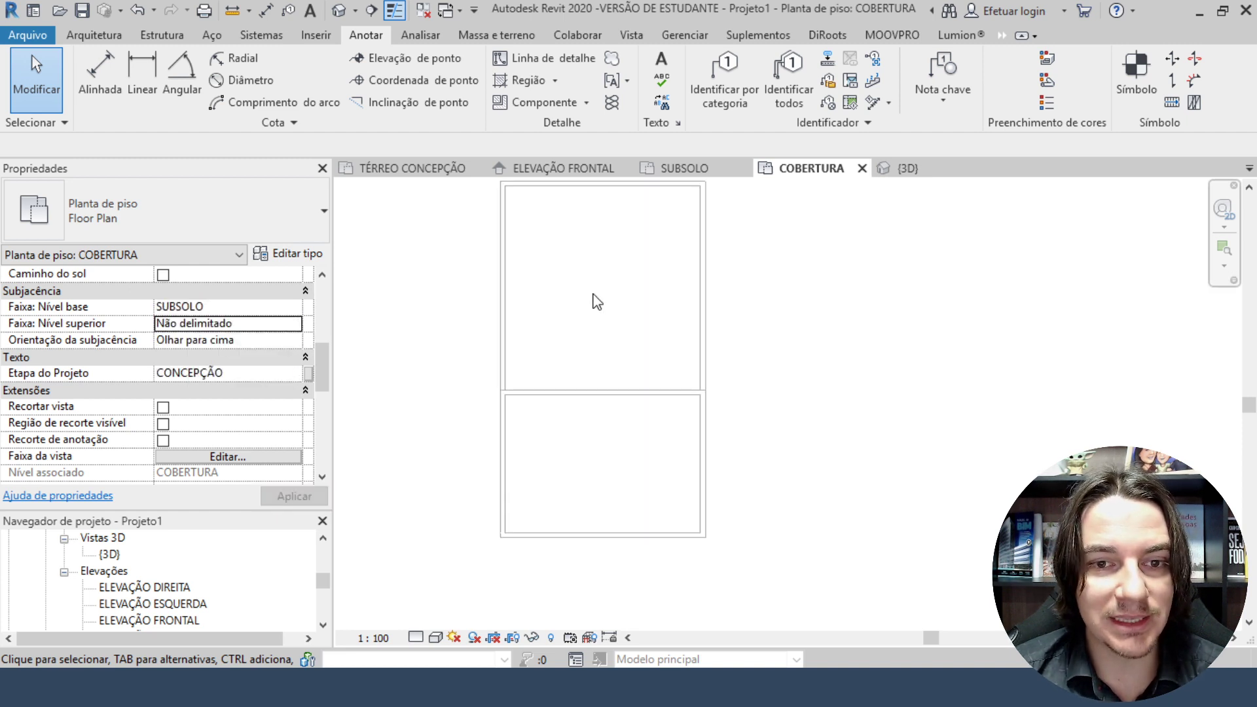
# Set the underlay orientation of the COBERTURA plan to Olhar para baixo.
pyautogui.click(295, 341)
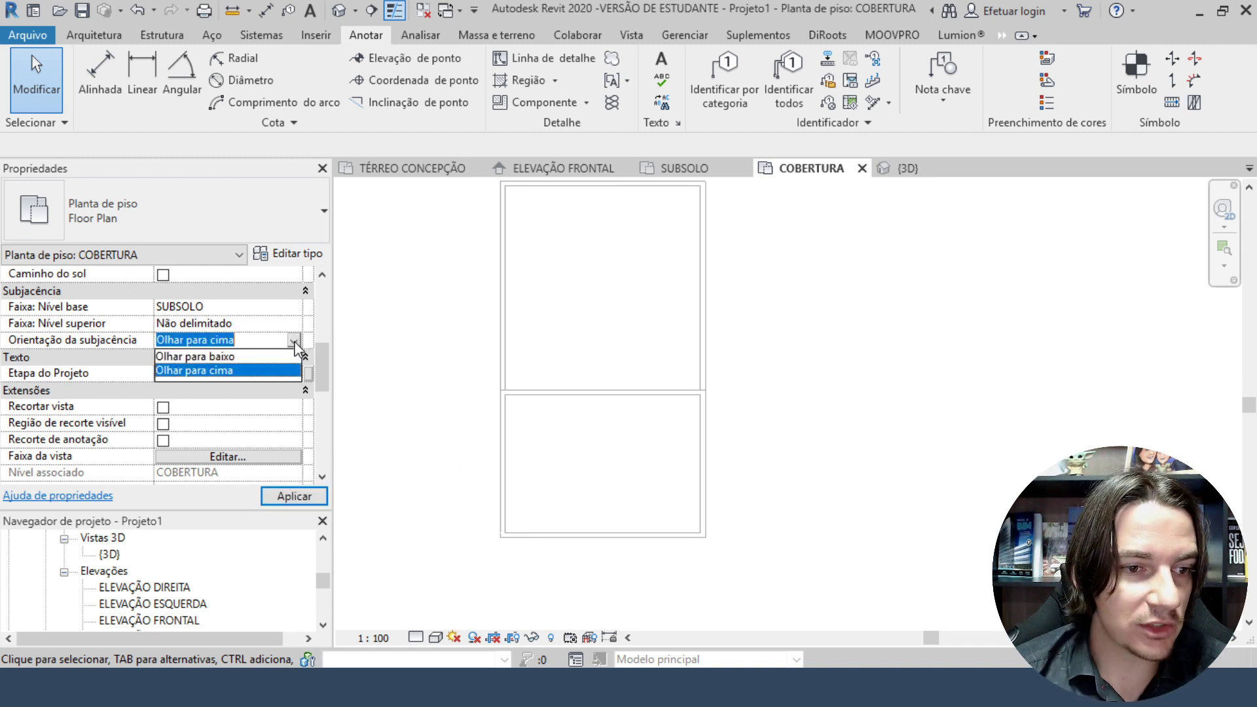
pyautogui.click(207, 356)
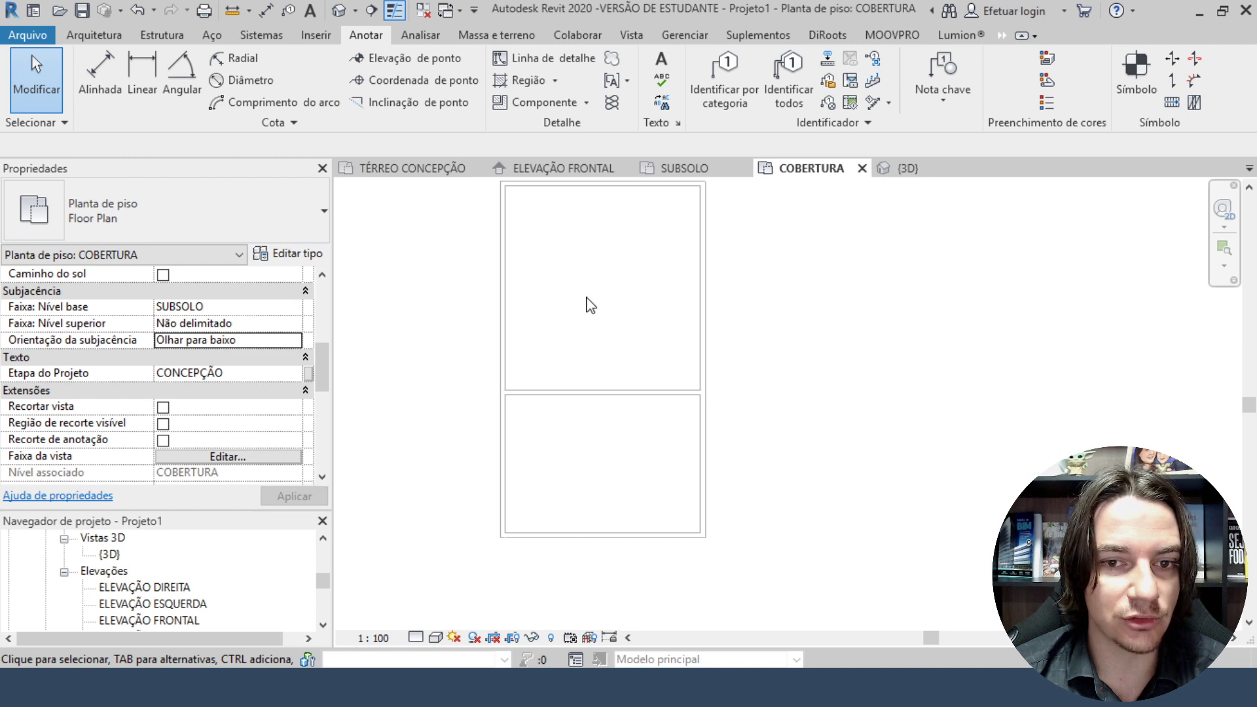
pyautogui.moveTo(644, 317); pyautogui.dragTo(630, 347, button='middle')
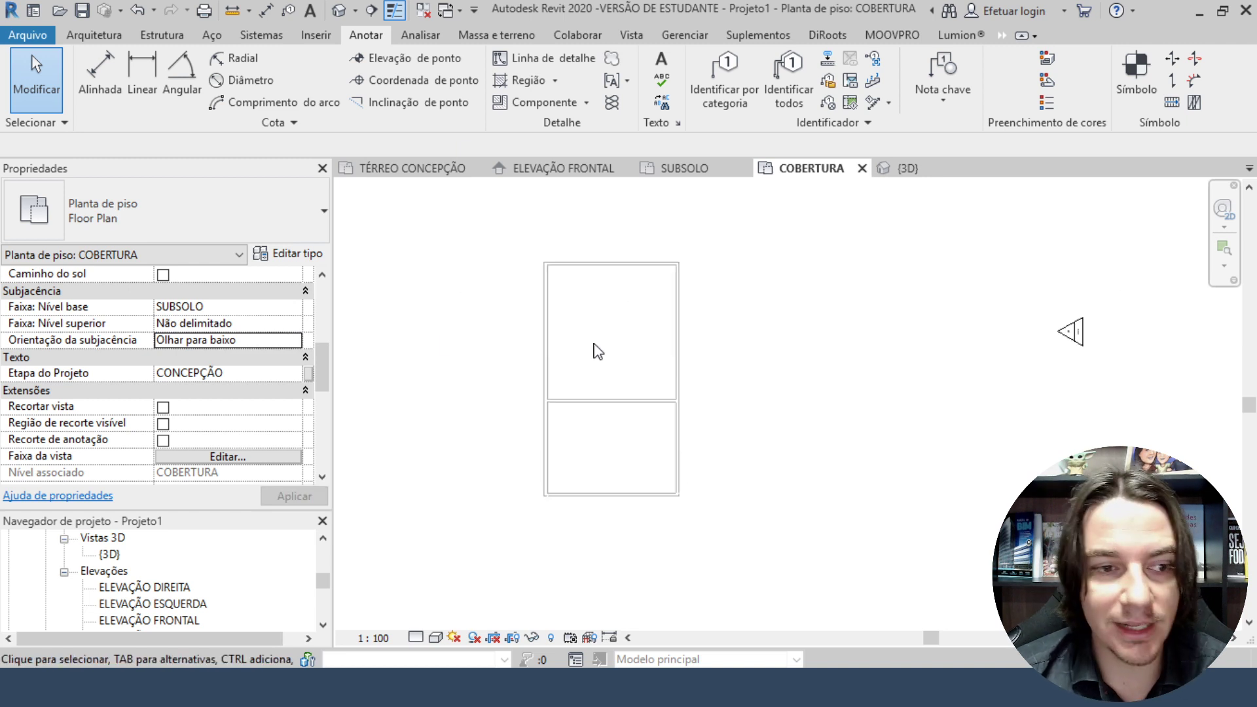
# Try 2º PAVIMENTO as the top level of the underlay range, and switch it to TÉRREO, keeping the downward orientation.
pyautogui.click(294, 327)
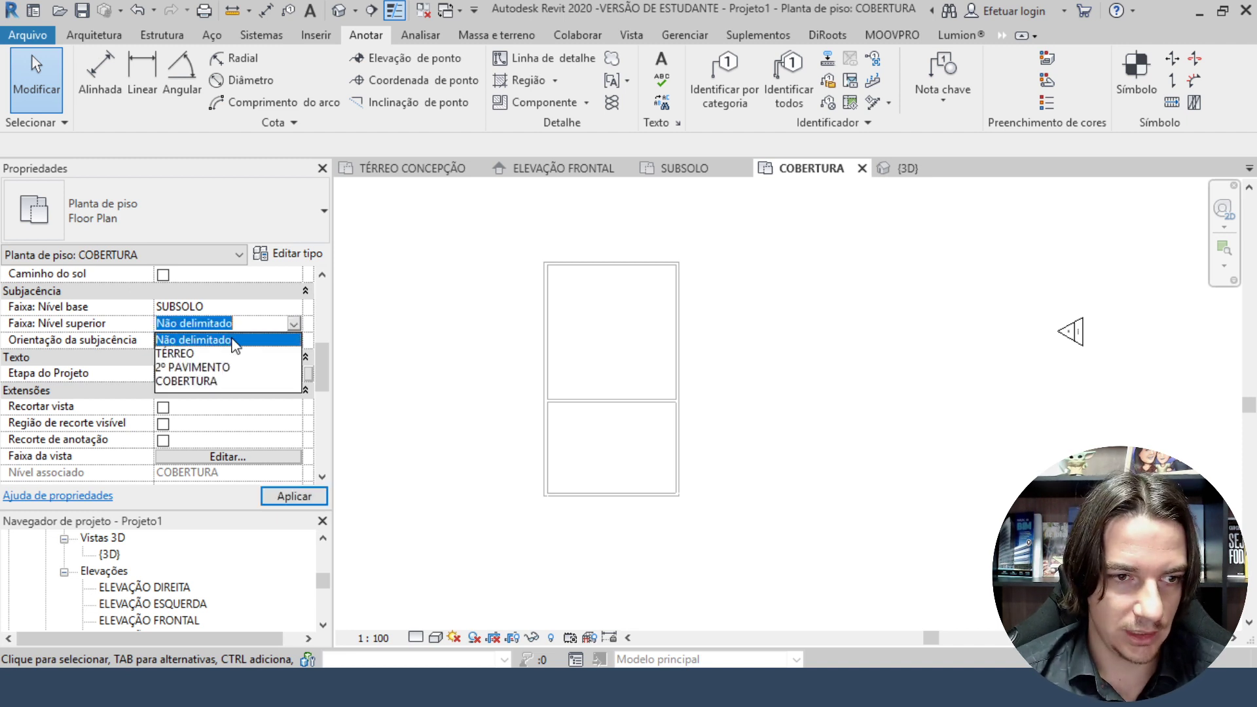
pyautogui.click(208, 369)
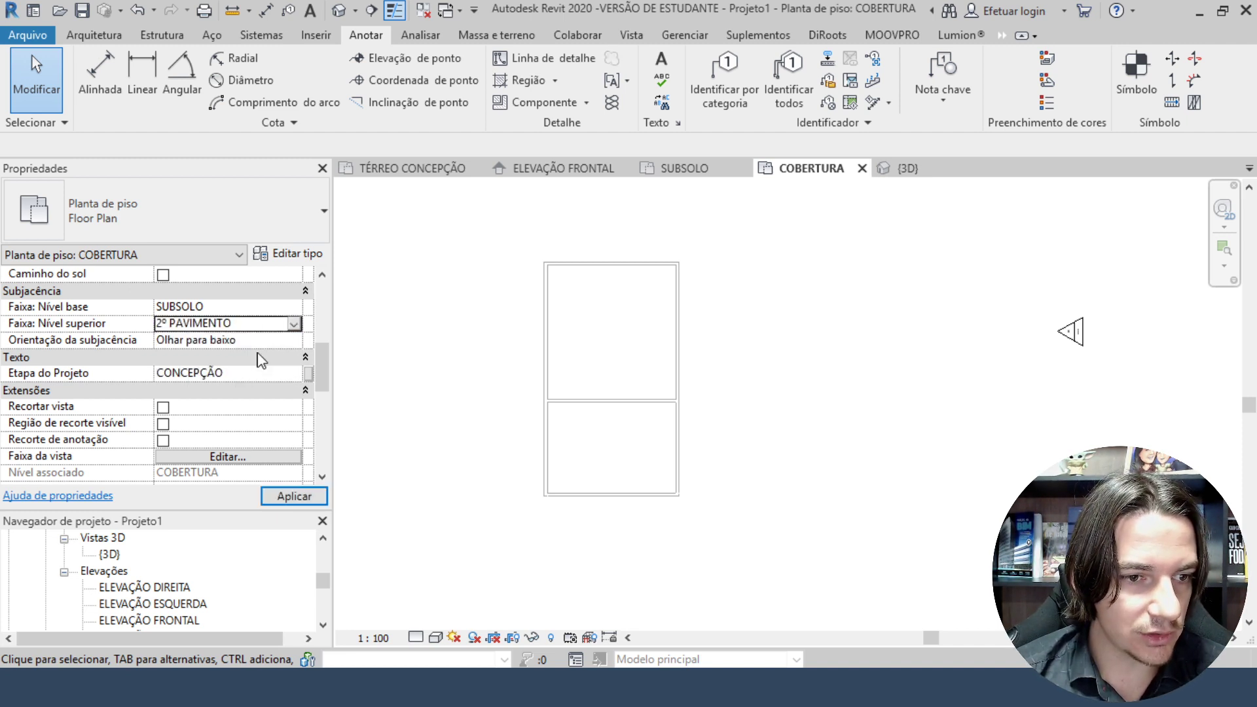
pyautogui.click(294, 325)
pyautogui.click(182, 353)
pyautogui.click(292, 339)
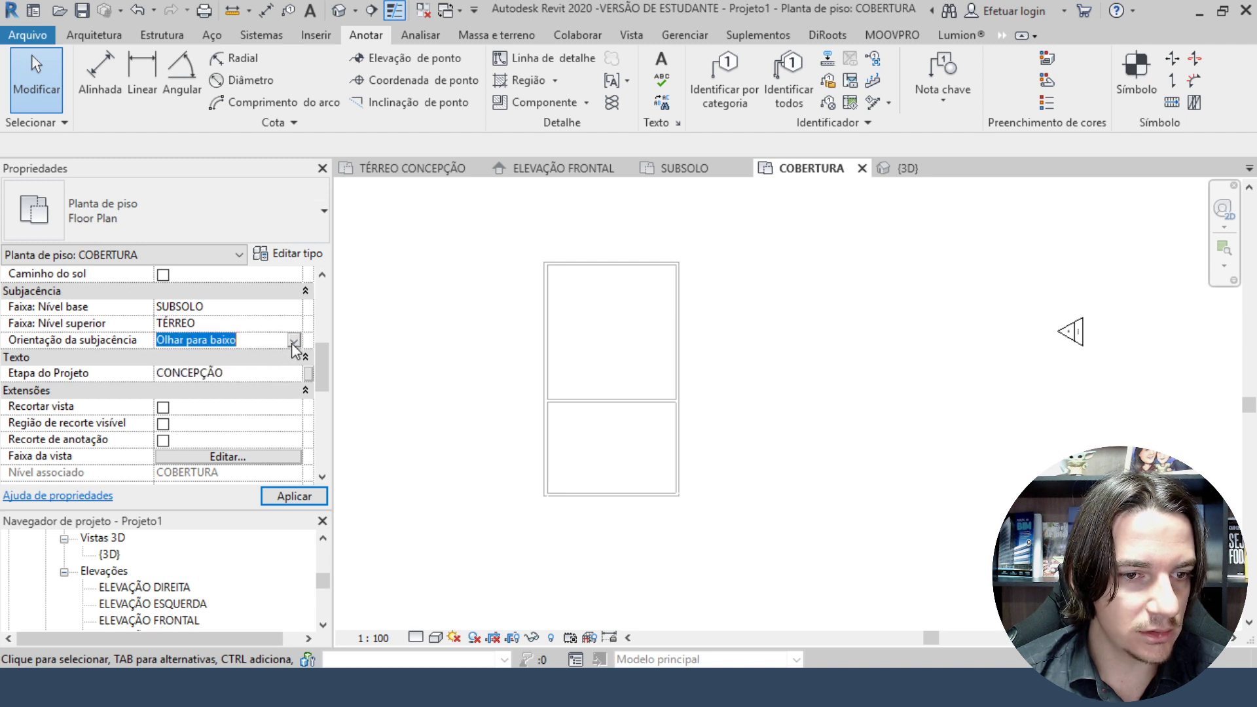
pyautogui.click(294, 340)
pyautogui.click(411, 349)
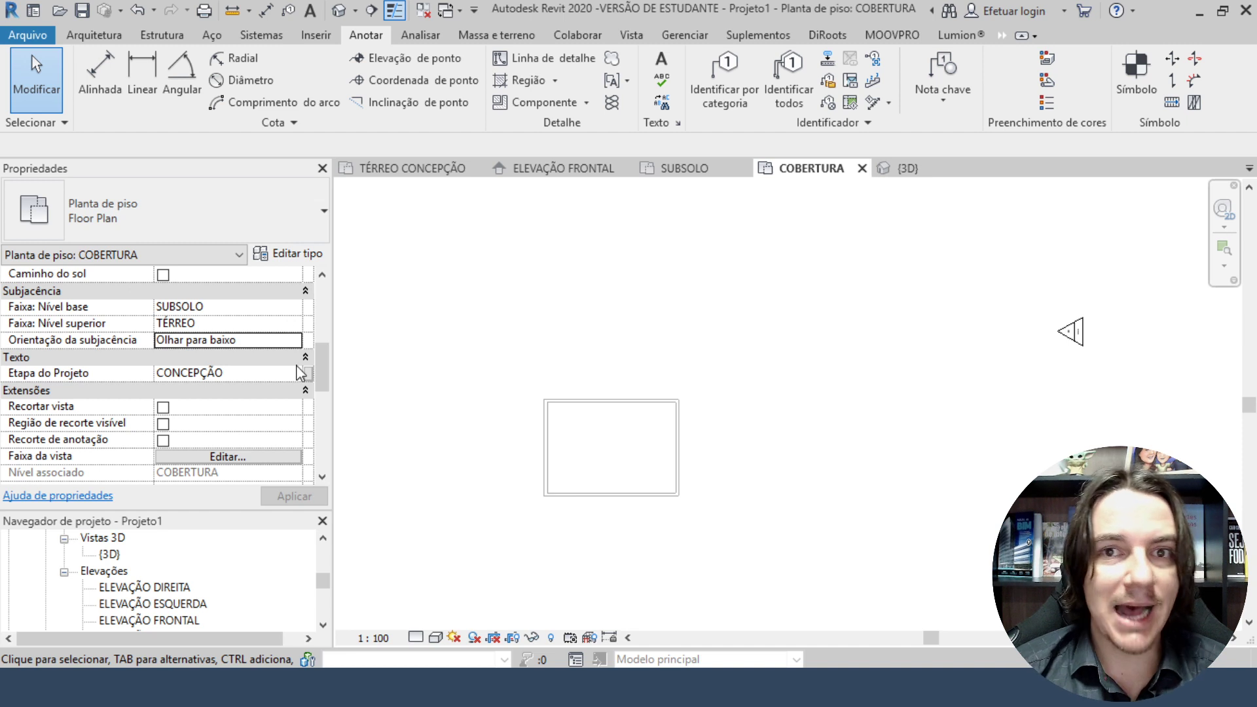
# Set the base level of the COBERTURA plan's underlay range to TÉRREO.
pyautogui.click(296, 308)
pyautogui.click(296, 309)
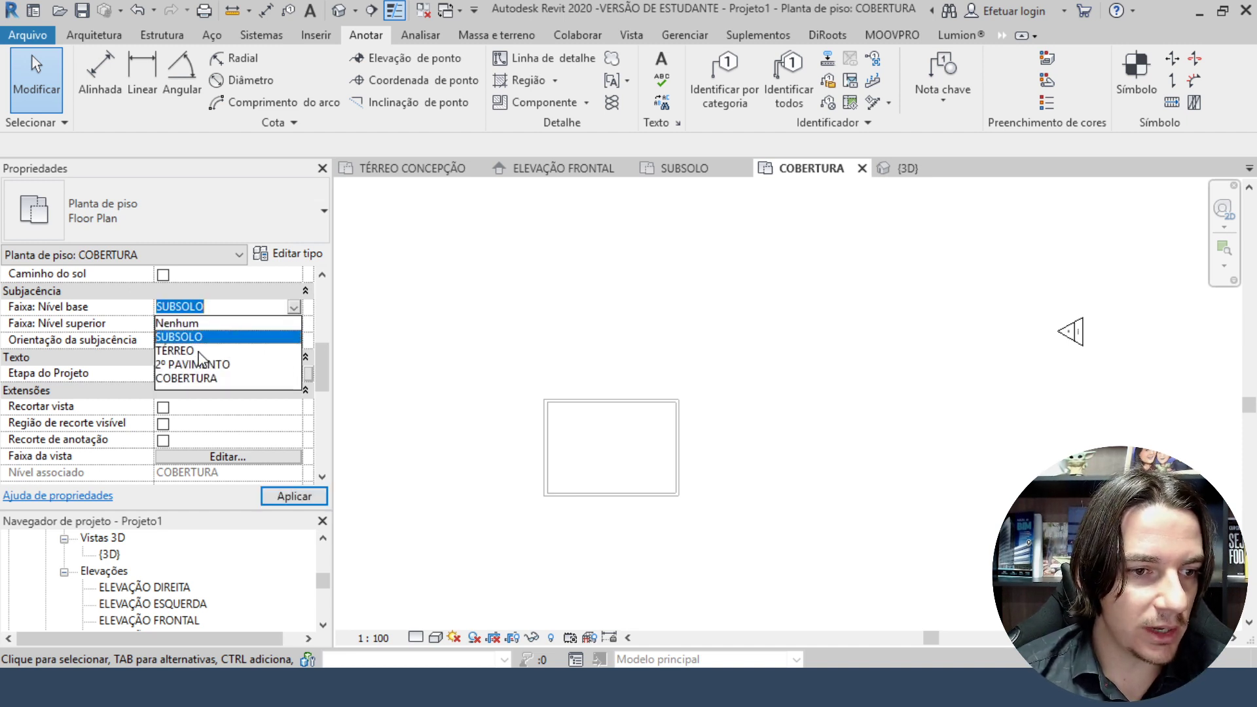
pyautogui.click(178, 351)
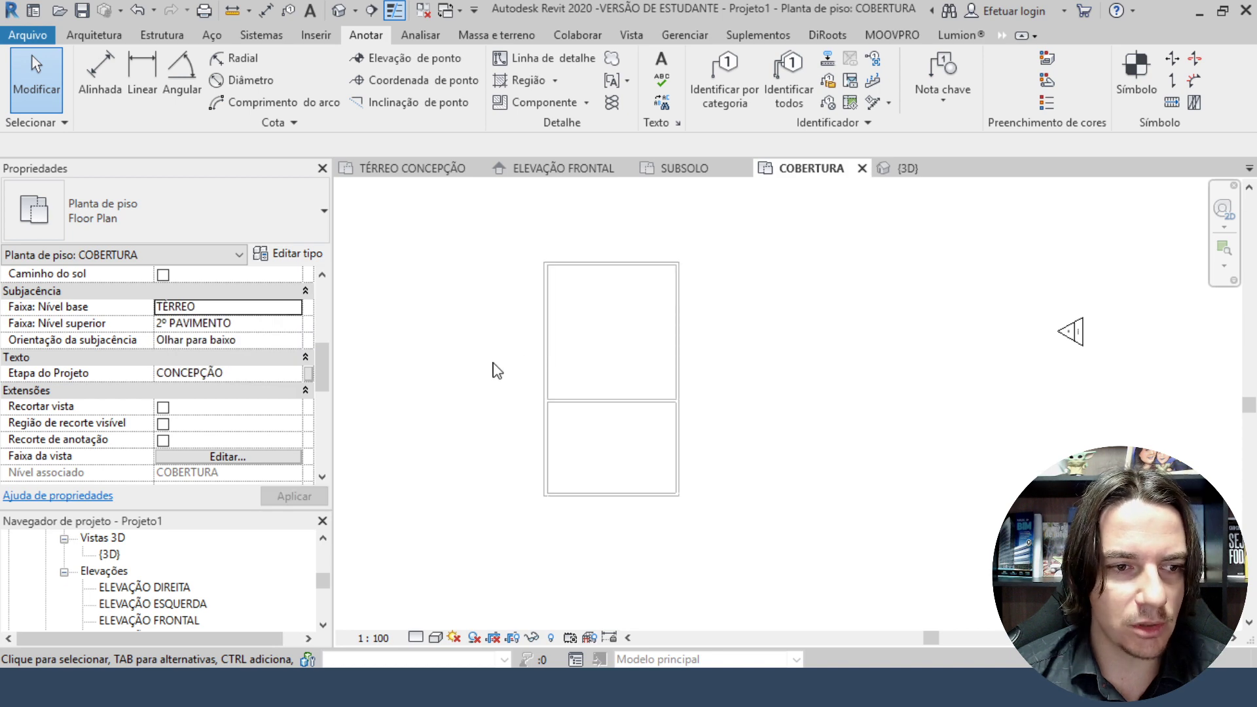
pyautogui.moveTo(777, 395); pyautogui.dragTo(821, 410, button='middle')
# Start a roof by footprint on the COBERTURA plan using the basic roof type Telha fibrocimento.
pyautogui.click(95, 35)
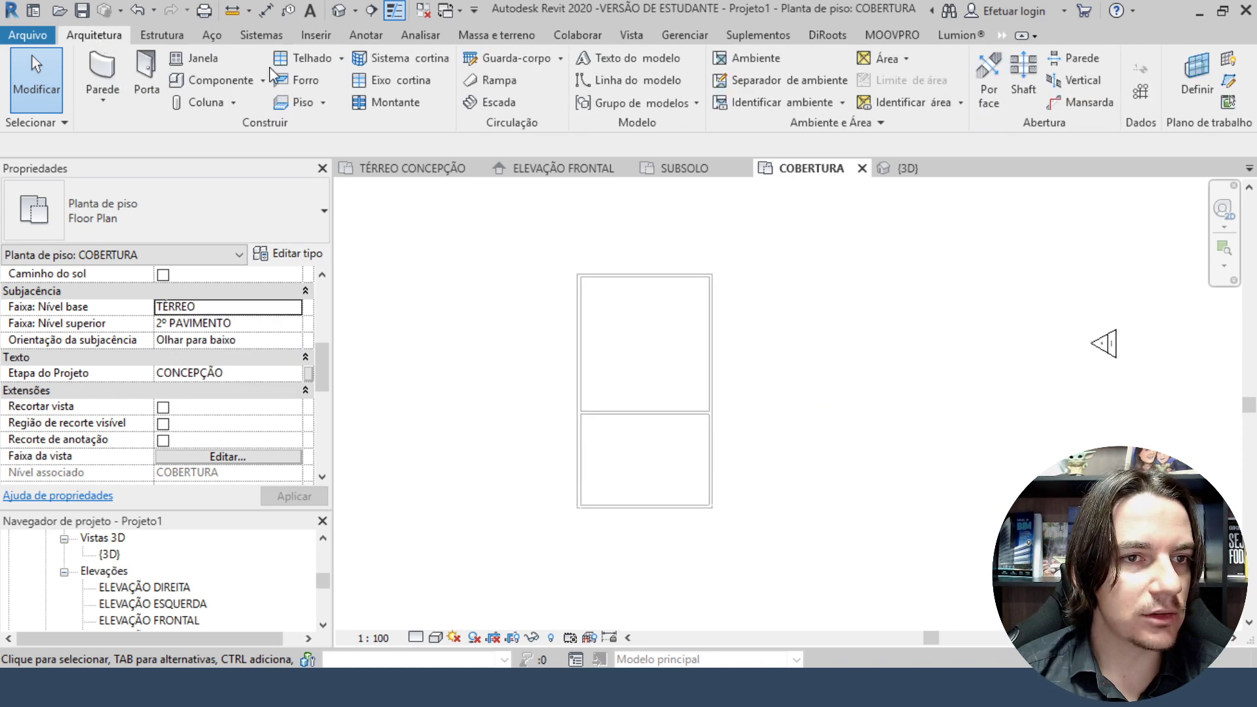
pyautogui.click(309, 62)
pyautogui.click(240, 203)
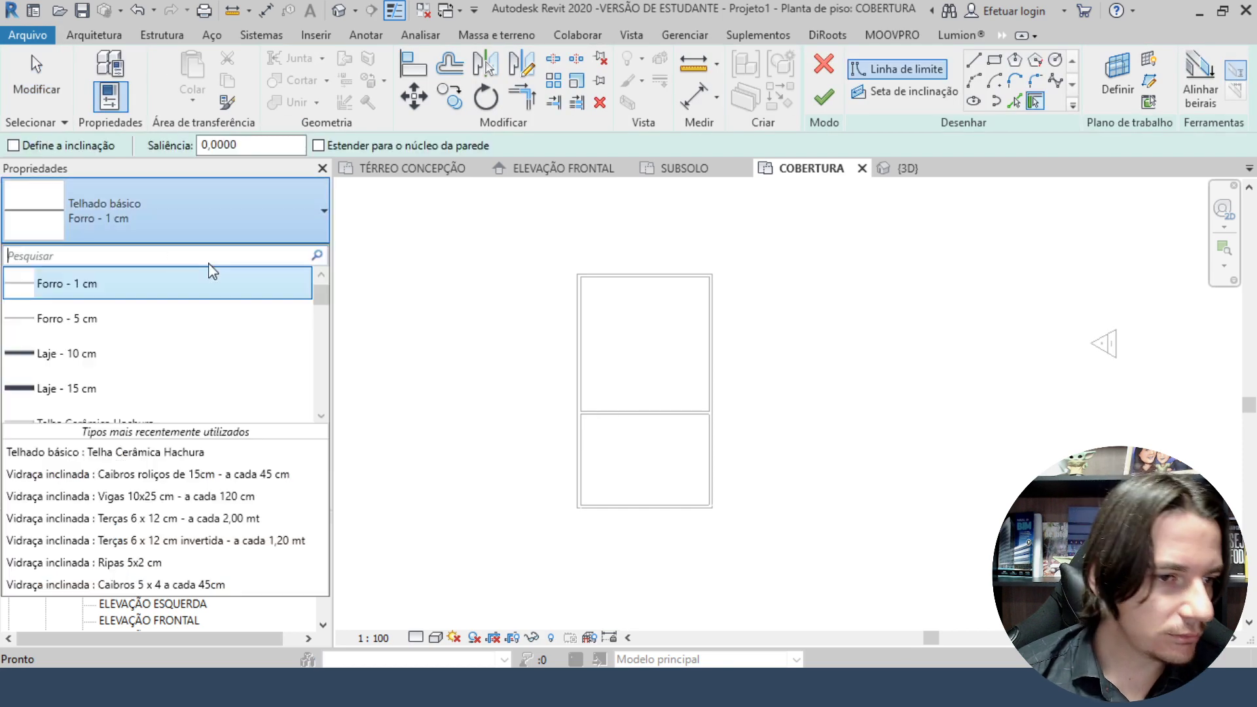
pyautogui.scroll(-3, 168, 350)
pyautogui.click(161, 355)
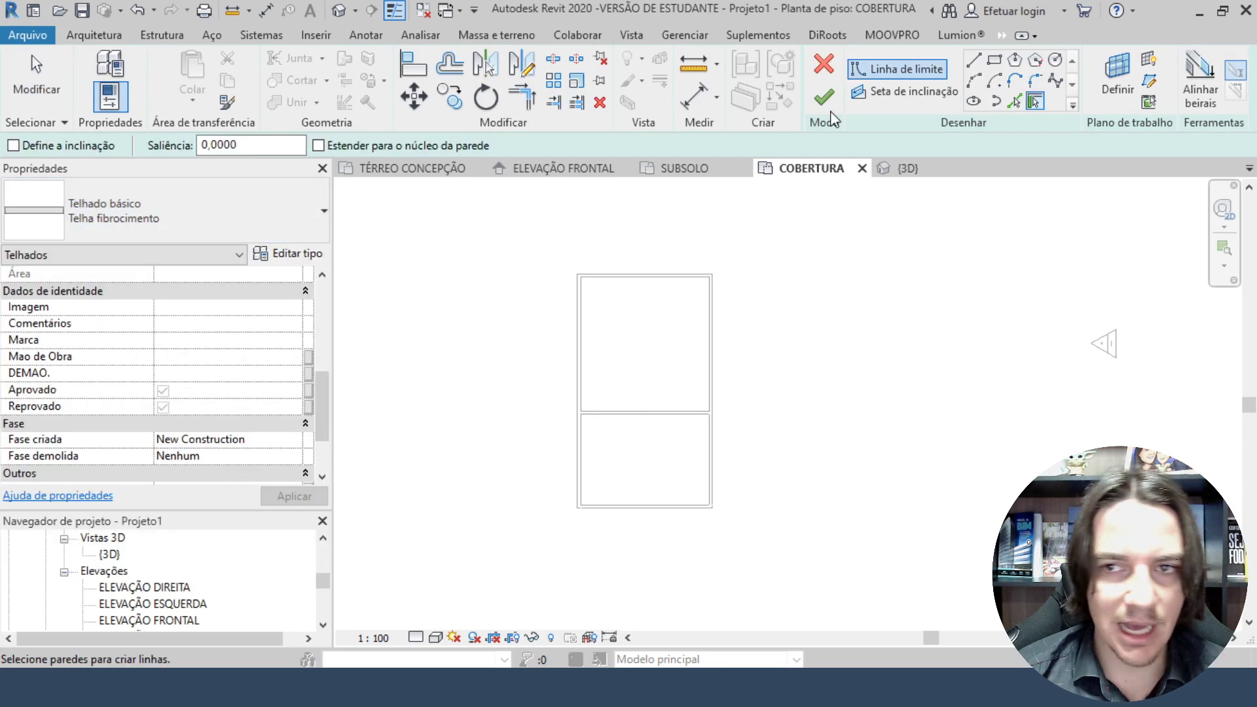
# Draw a rectangular roof boundary with a 0,7 offset outside the building's outer walls, from the upper-left to the lower-right corner.
pyautogui.click(990, 64)
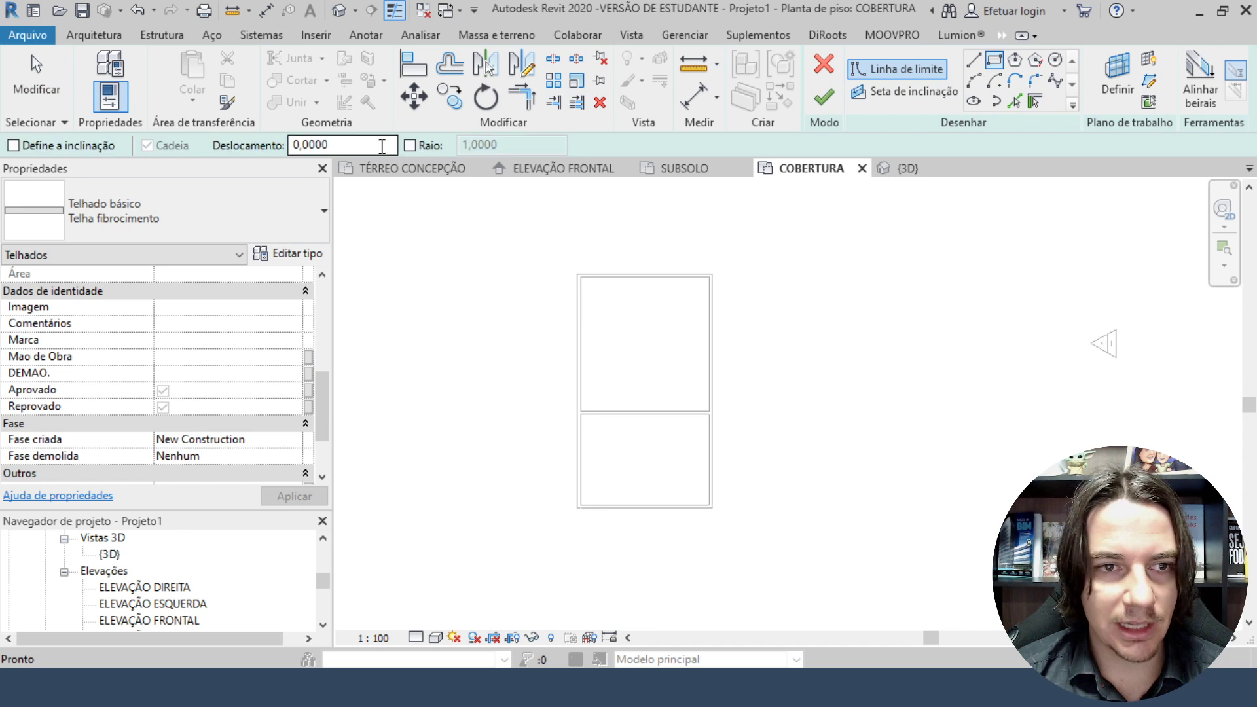
pyautogui.write(',7')
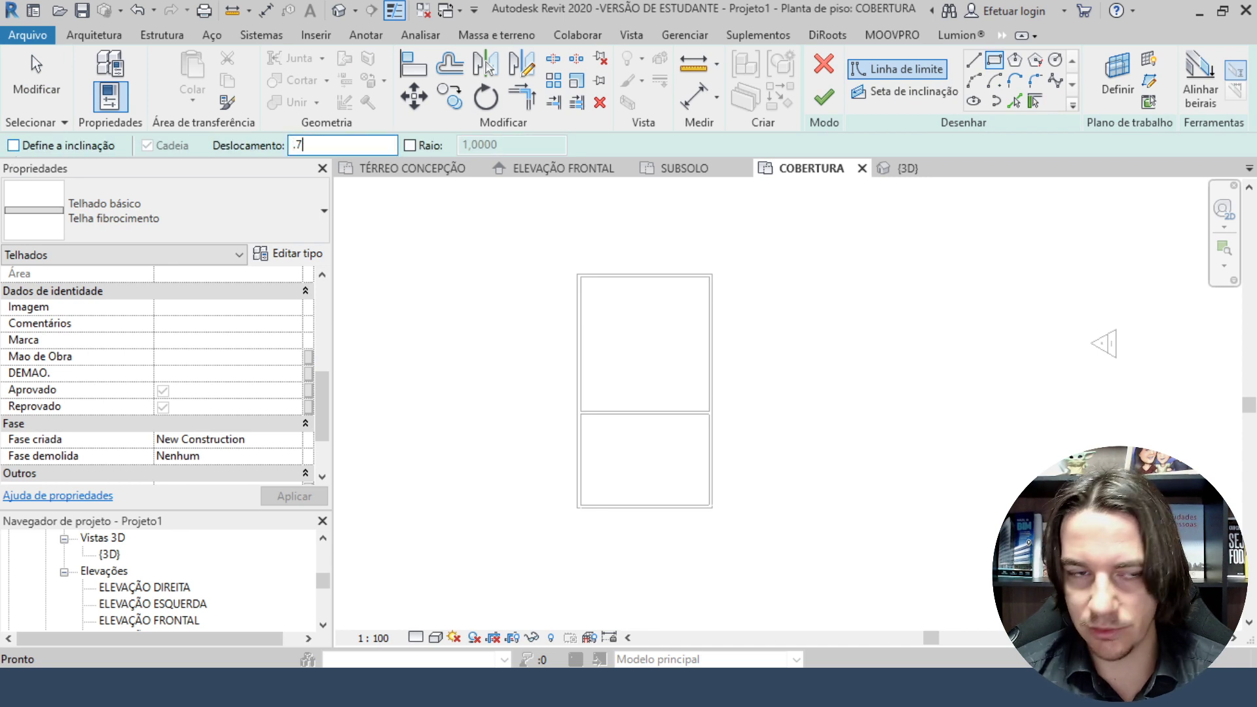
pyautogui.press('Return')
pyautogui.scroll(3, 577, 275)
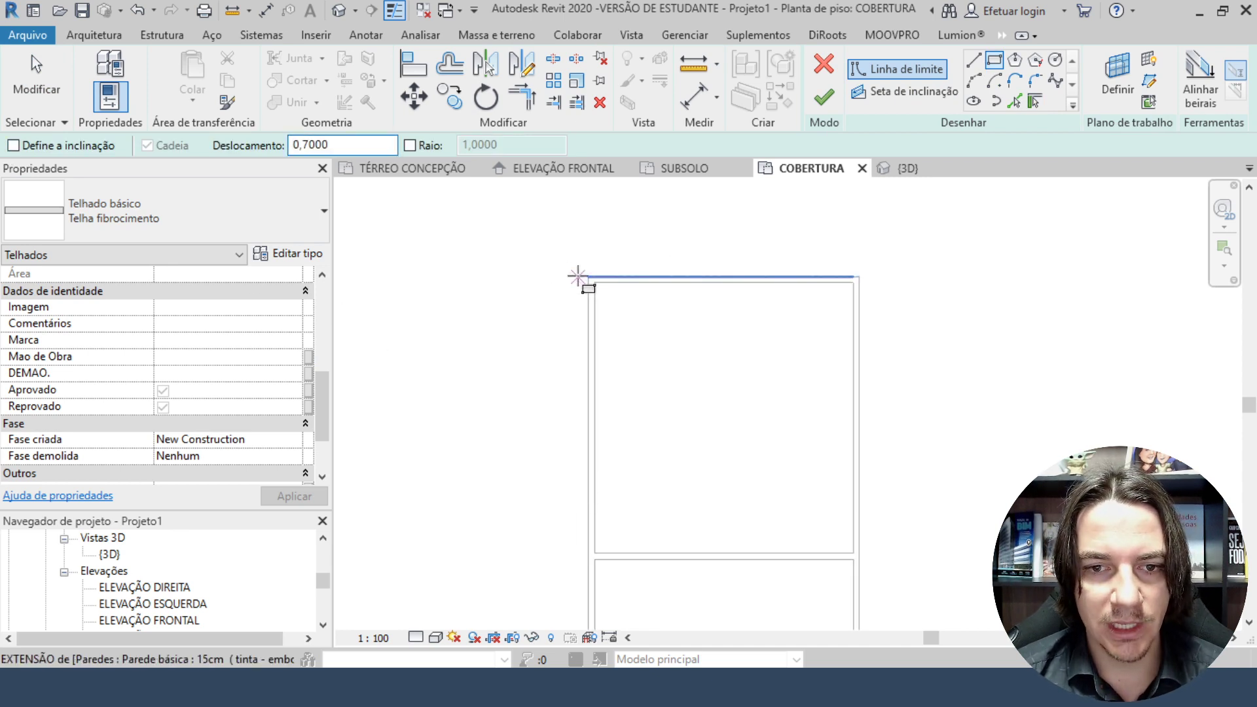
pyautogui.click(577, 275)
pyautogui.scroll(3, 709, 432)
pyautogui.moveTo(653, 449); pyautogui.dragTo(646, 379, button='middle')
pyautogui.click(750, 478)
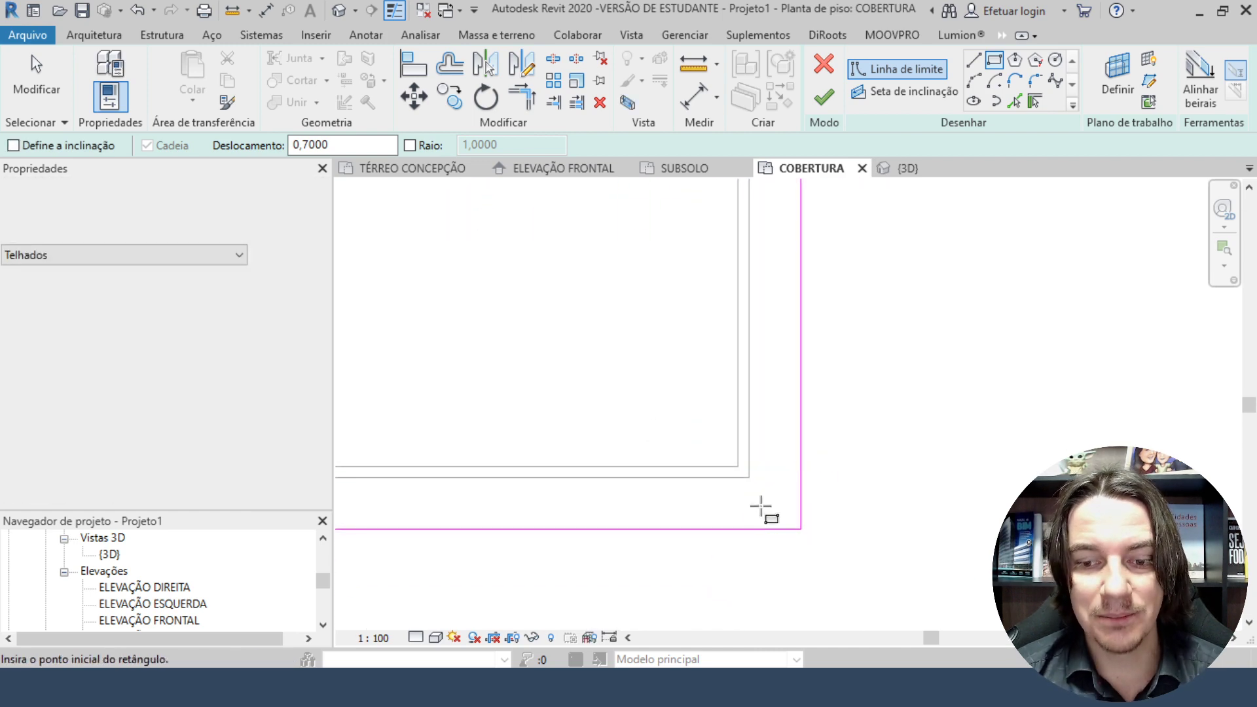
pyautogui.press('Escape')
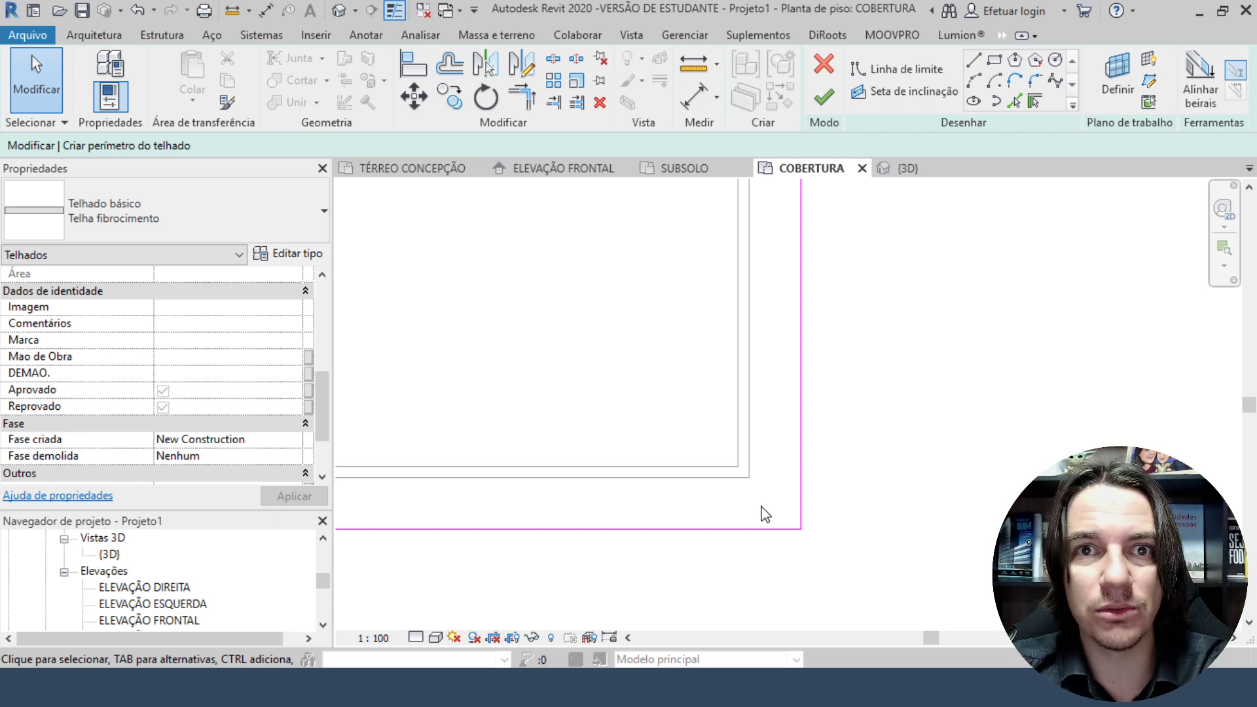
# Make the two long side lines of the roof boundary slope-defining, with a slope of 40%.
pyautogui.scroll(-5, 766, 514)
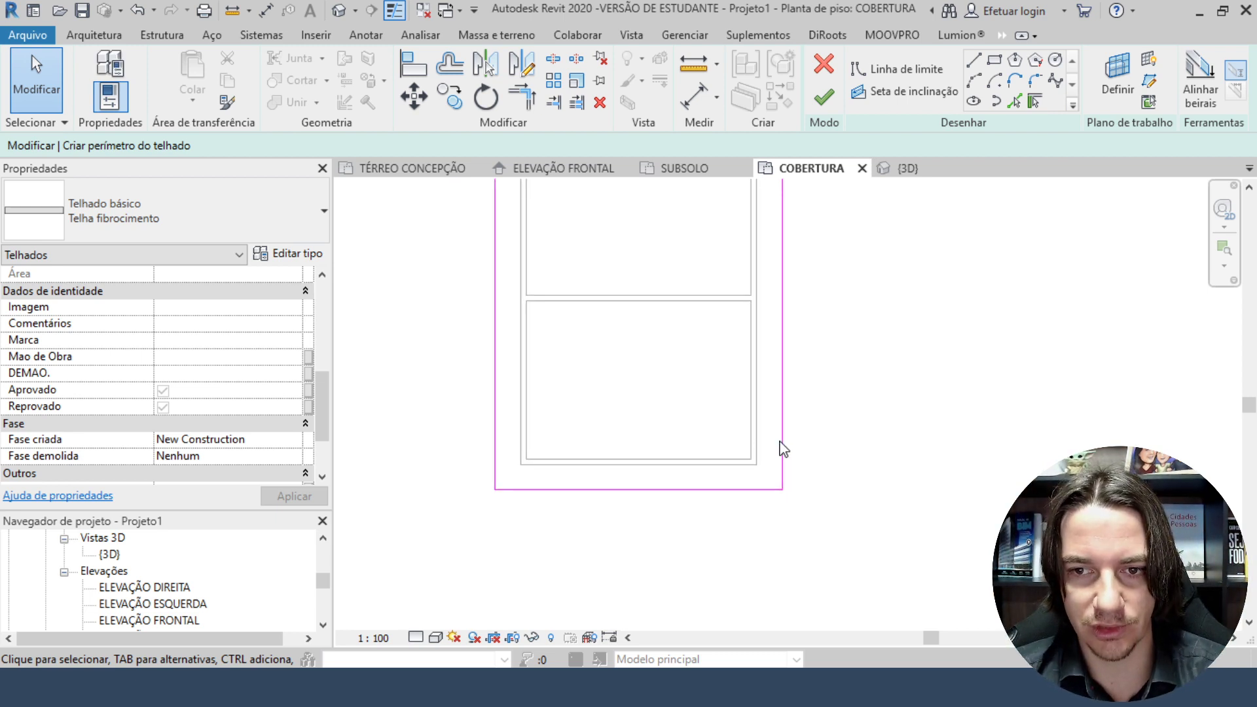
pyautogui.moveTo(833, 426); pyautogui.dragTo(582, 345)
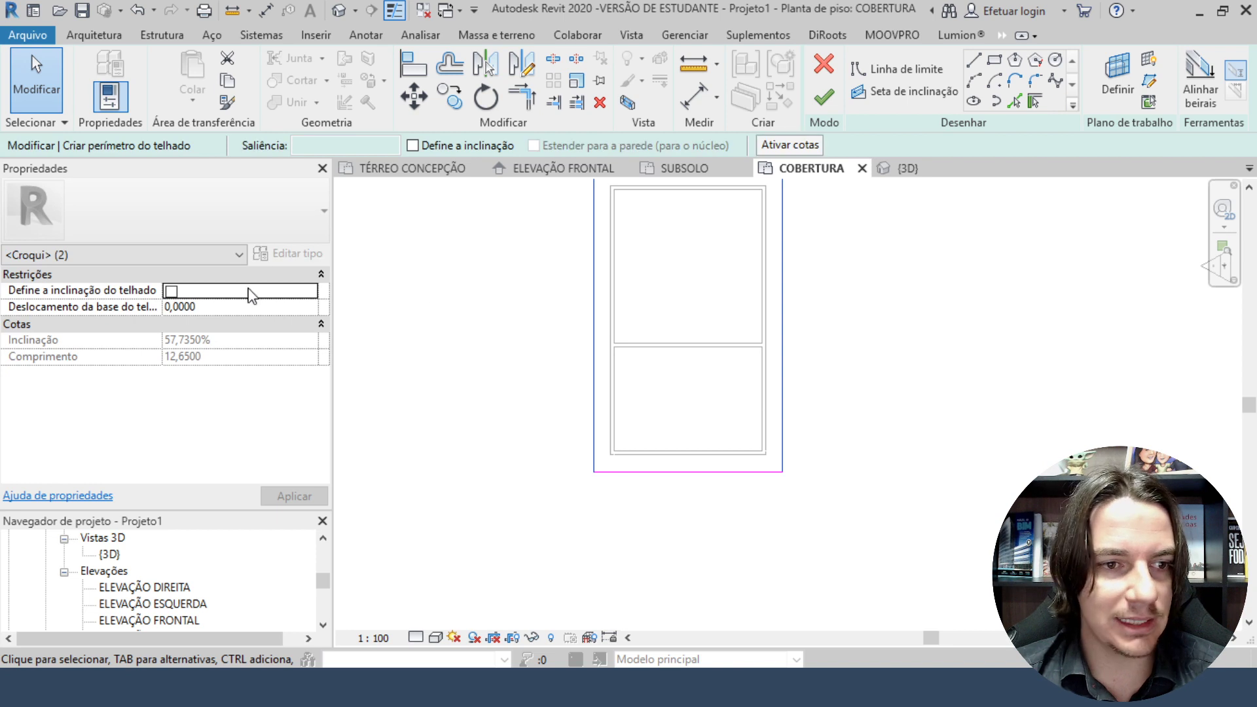
pyautogui.click(171, 290)
pyautogui.click(220, 340)
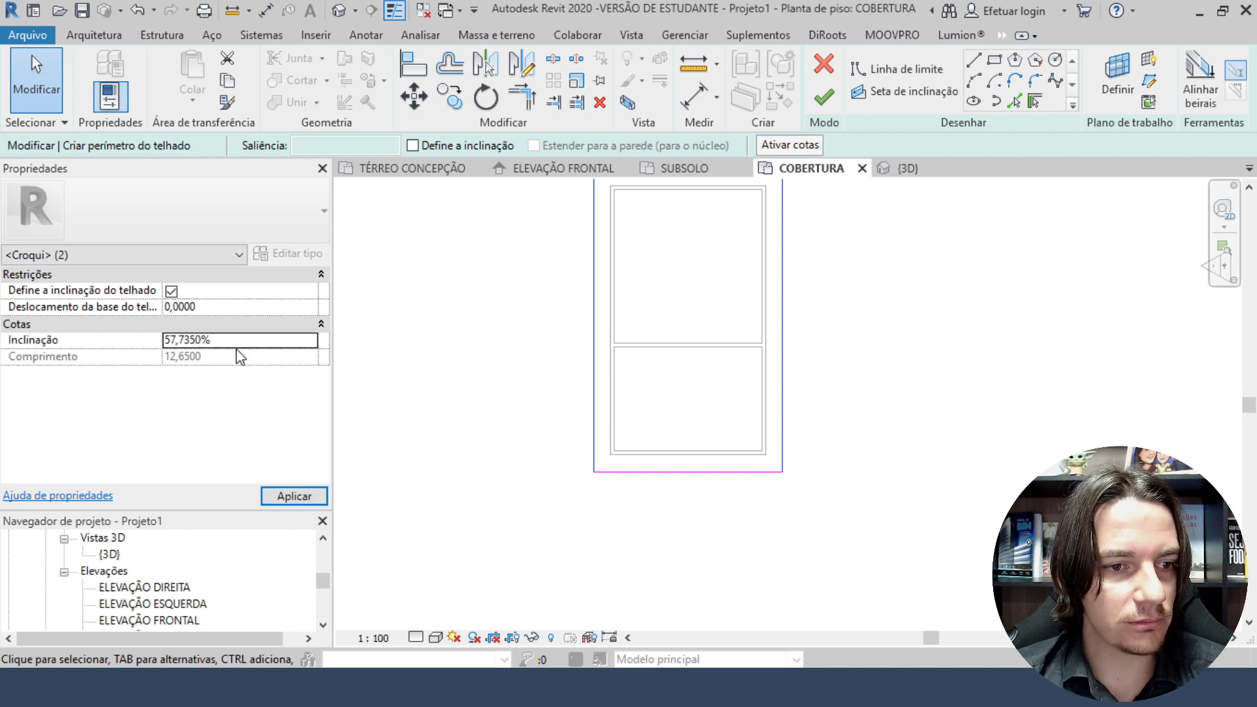
pyautogui.doubleClick(219, 339)
pyautogui.write('40')
pyautogui.press('Return')
pyautogui.click(937, 289)
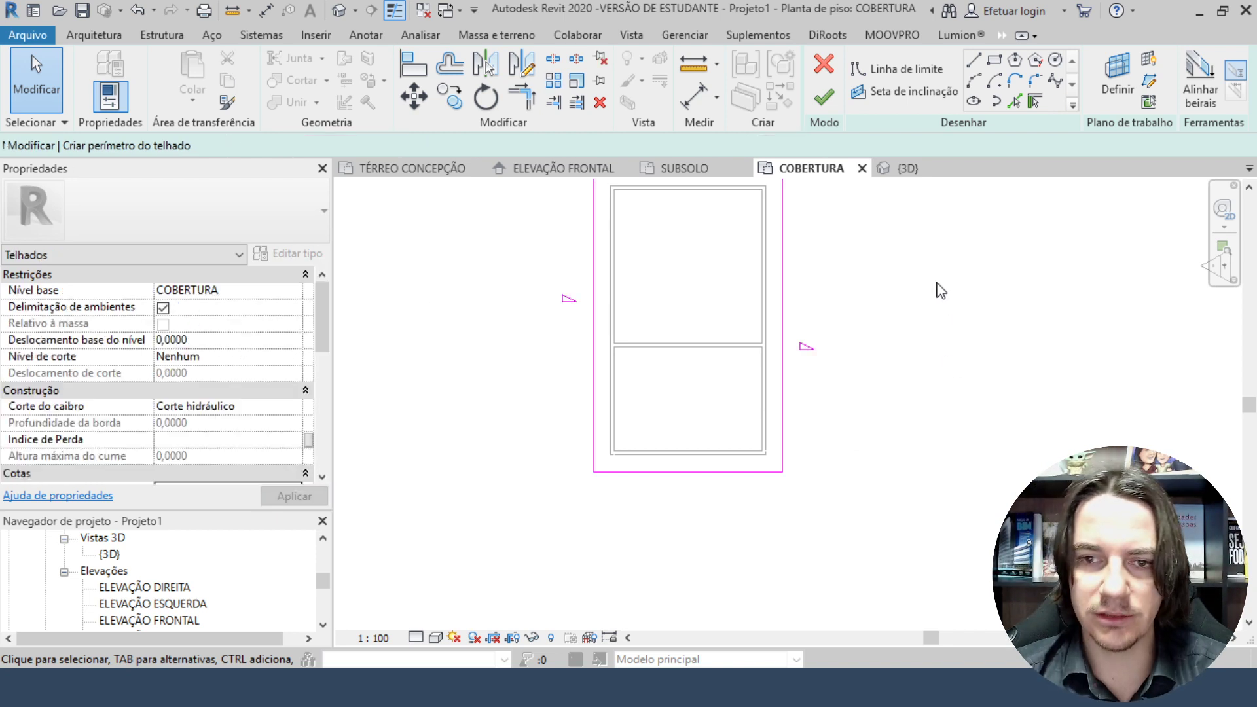
# Finish the roof sketch and select the new roof on the COBERTURA plan to examine how it is displayed.
pyautogui.click(822, 98)
pyautogui.click(930, 337)
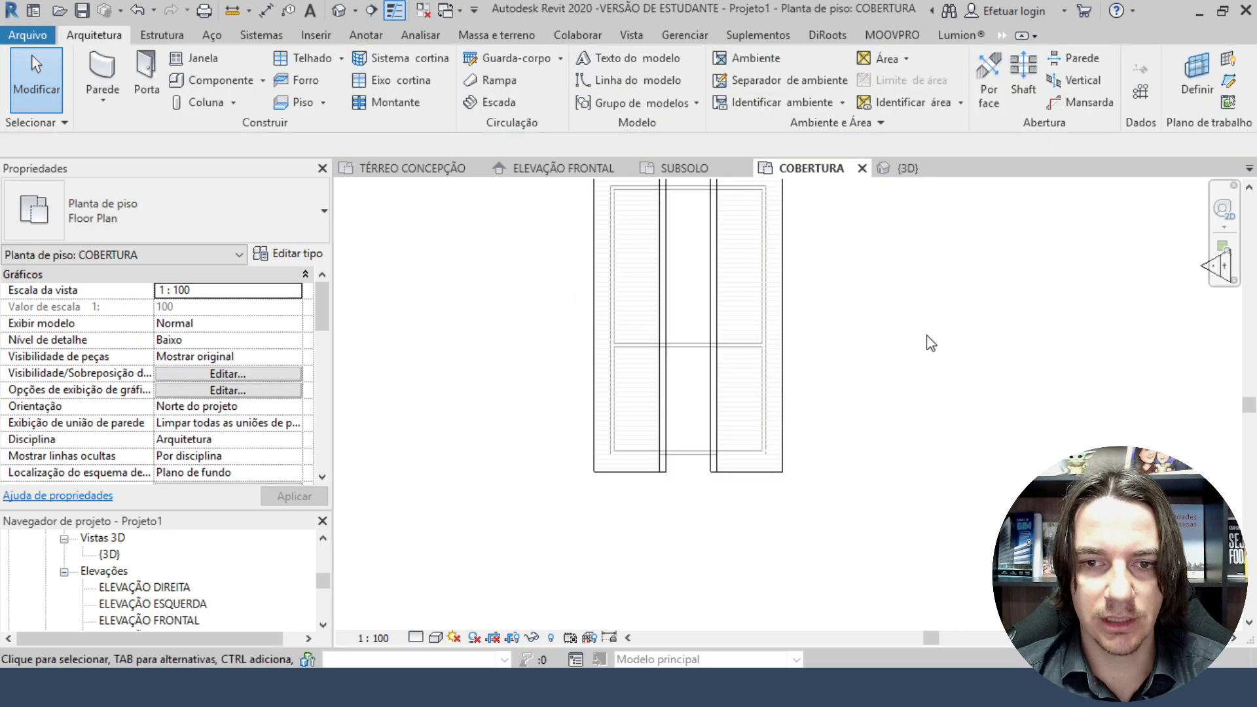
pyautogui.moveTo(938, 349); pyautogui.dragTo(934, 410, button='middle')
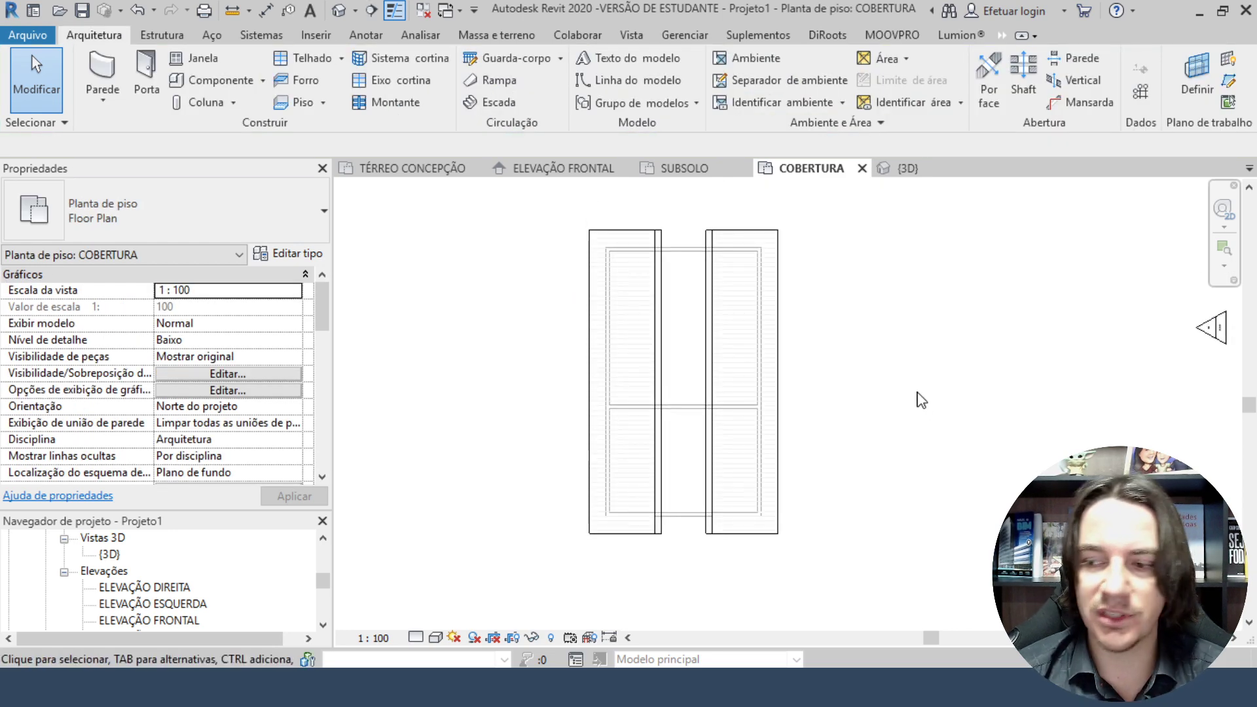
pyautogui.scroll(1, 922, 400)
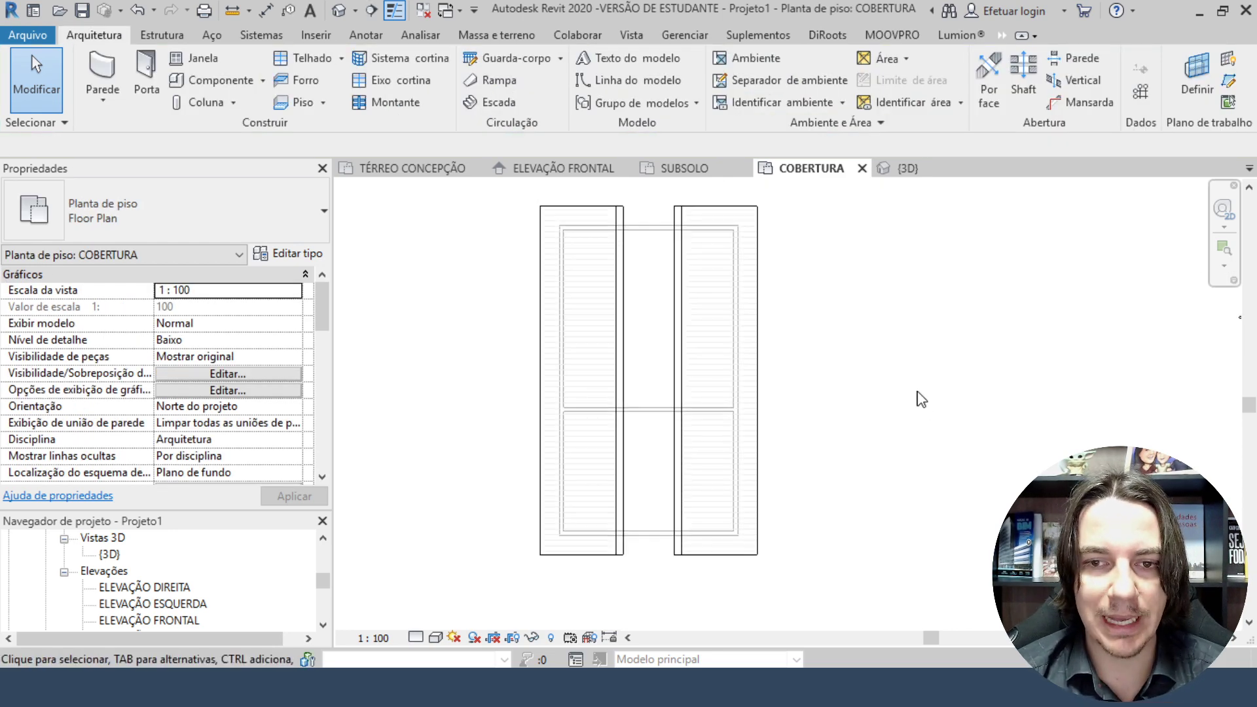
pyautogui.click(597, 206)
pyautogui.scroll(3, 598, 205)
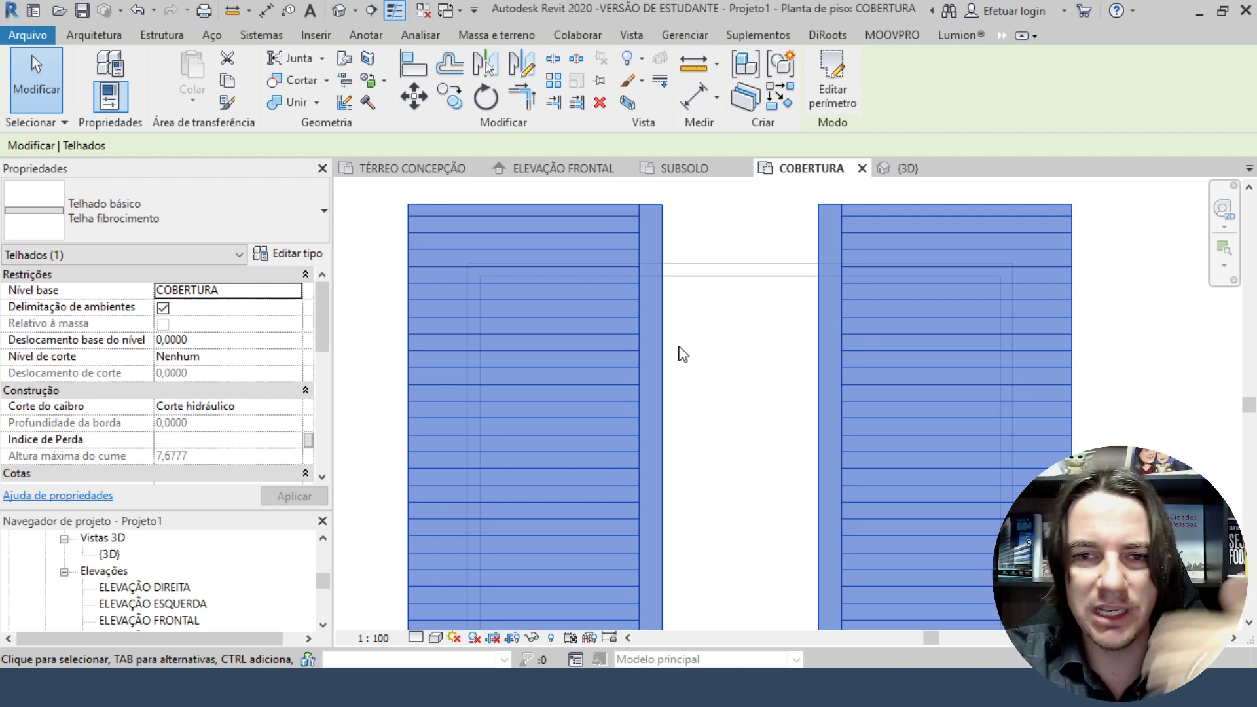
pyautogui.click(1100, 328)
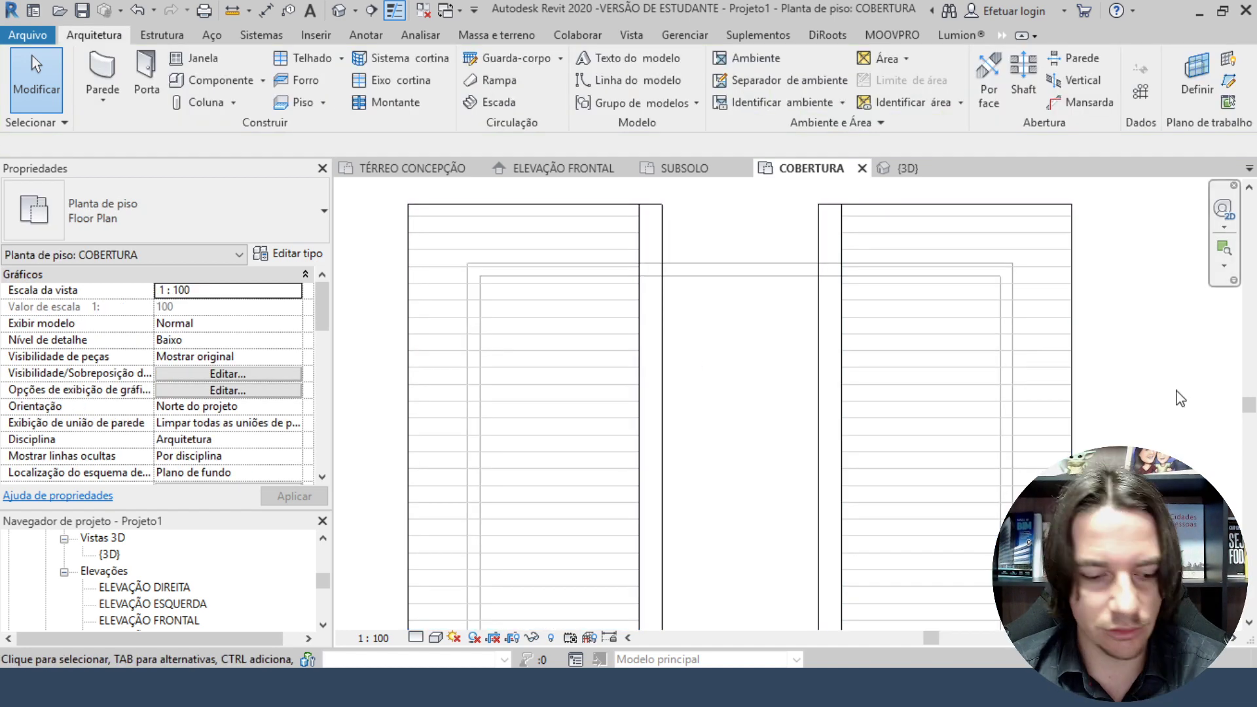
# In the 3D view, attach the tops of the connected upper-storey walls to the fibre-cement roof.
pyautogui.hotkey('ctrl', 'Tab')
pyautogui.keyDown('shift'); pyautogui.moveTo(749, 390); pyautogui.dragTo(1063, 82, button='middle'); pyautogui.keyUp('shift')
pyautogui.press('Tab')
pyautogui.click(835, 335)
pyautogui.click(995, 82)
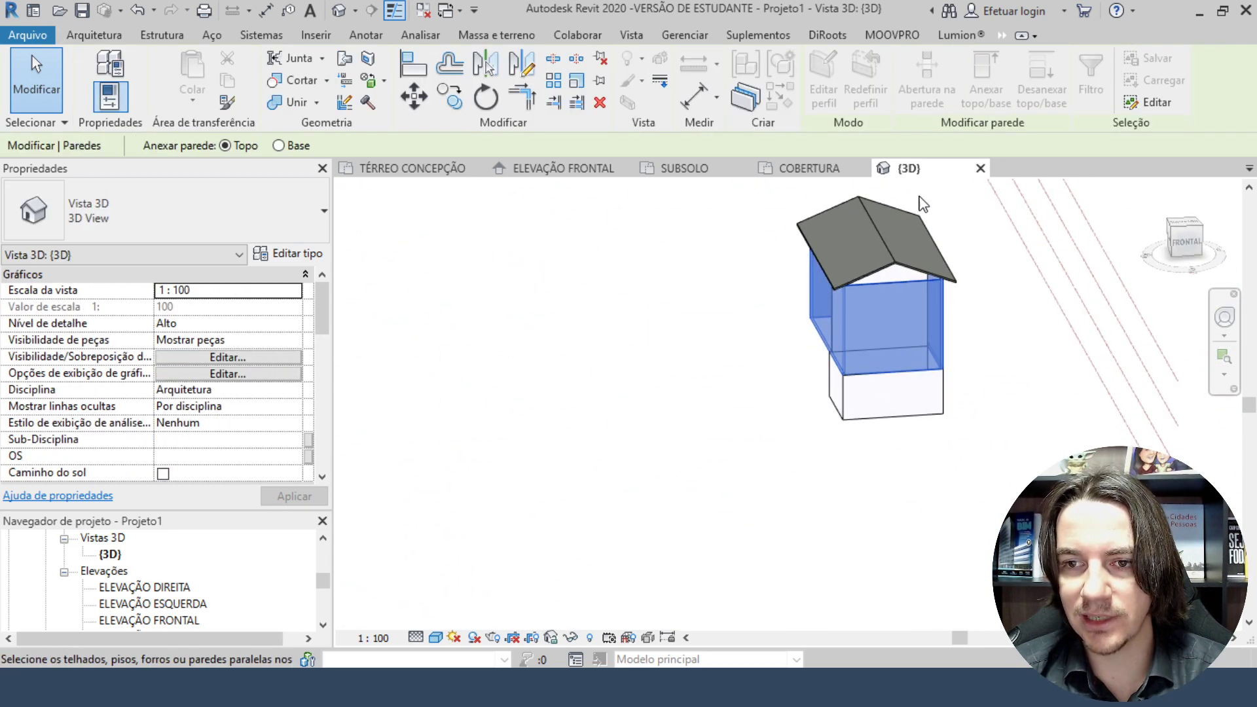
pyautogui.click(864, 245)
pyautogui.keyDown('shift'); pyautogui.moveTo(864, 245); pyautogui.dragTo(551, 503, button='middle'); pyautogui.keyUp('shift')
pyautogui.click(639, 471)
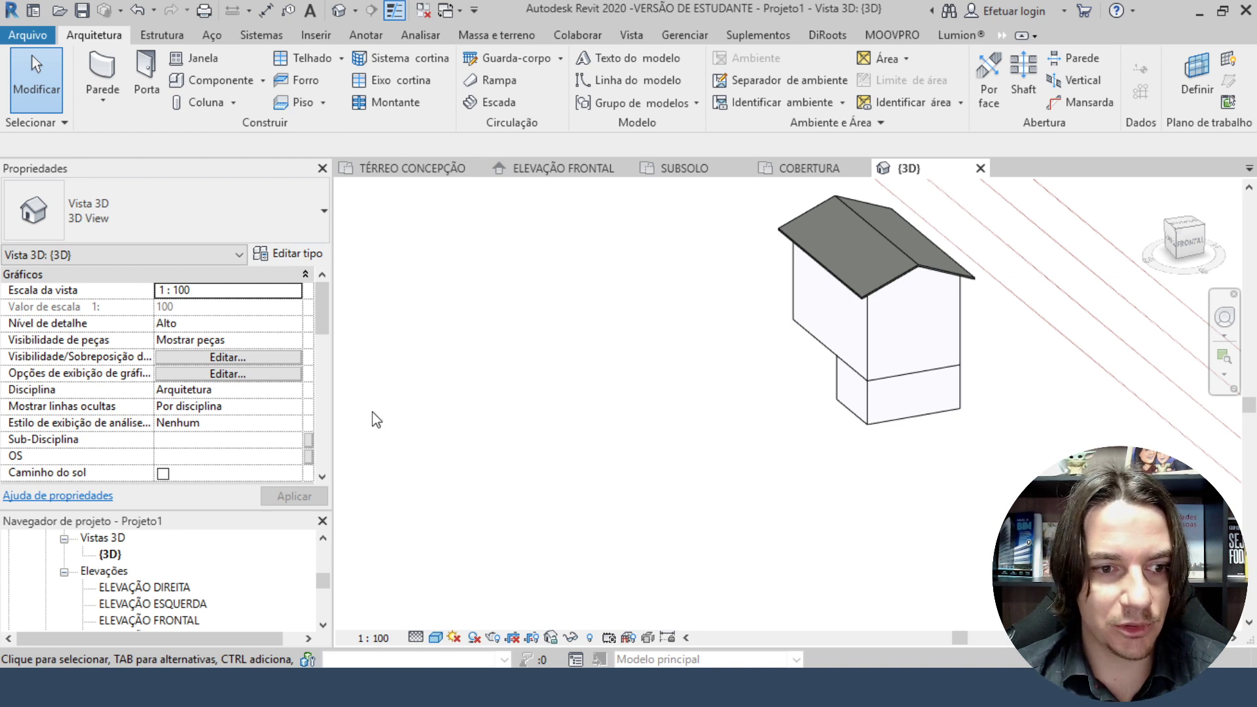
# Open the EXECUTIVO floor plan PLANTA BAIXA TÉRREO and set the base level of its underlay range to COBERTURA.
pyautogui.moveTo(176, 509); pyautogui.dragTo(177, 442)
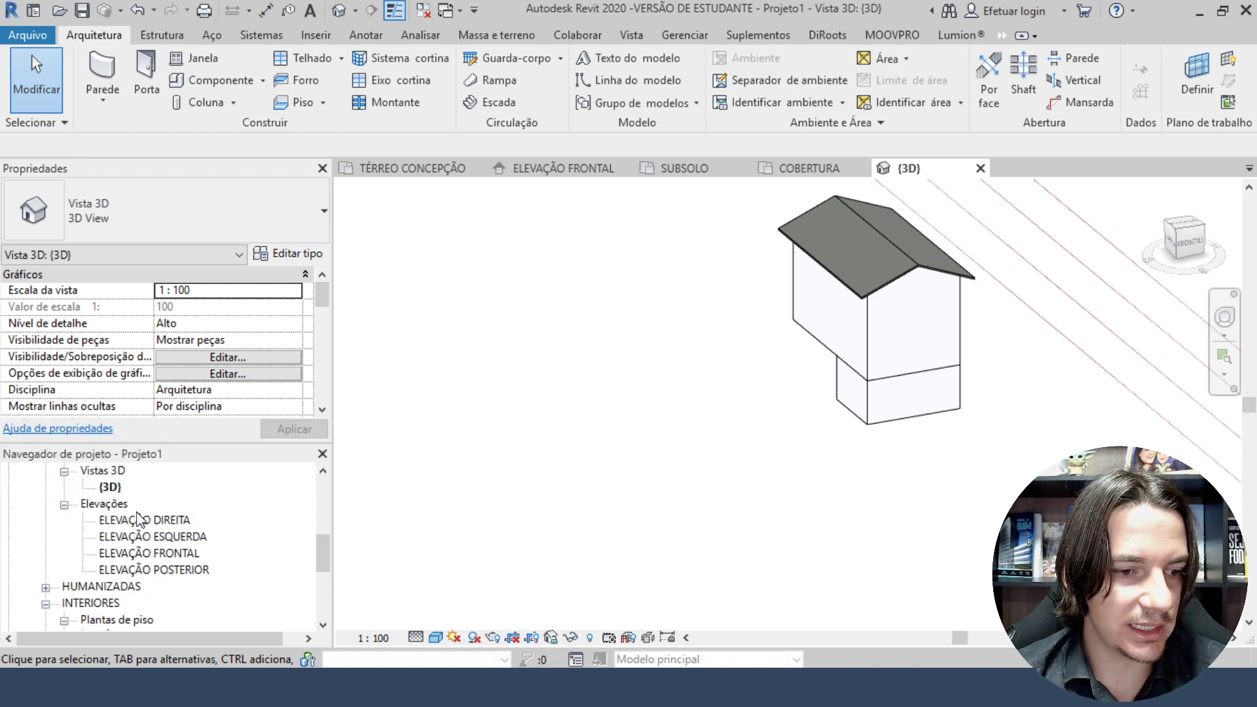
pyautogui.scroll(5, 152, 563)
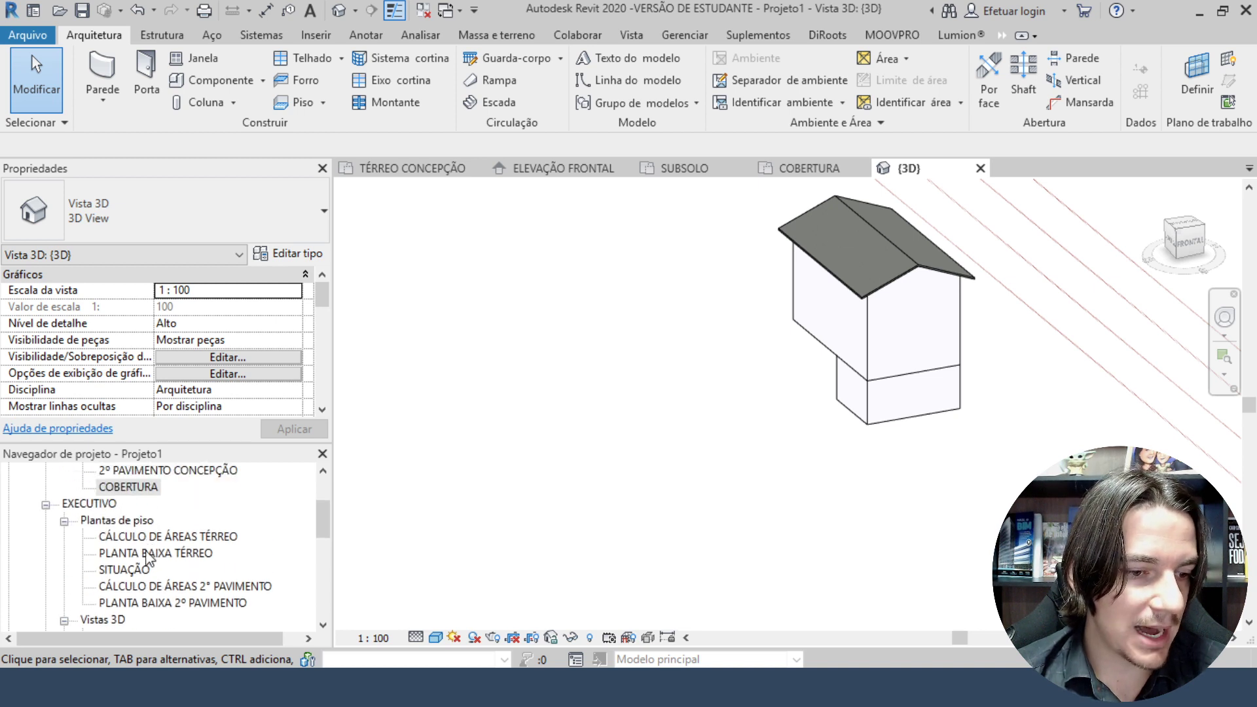
pyautogui.doubleClick(147, 553)
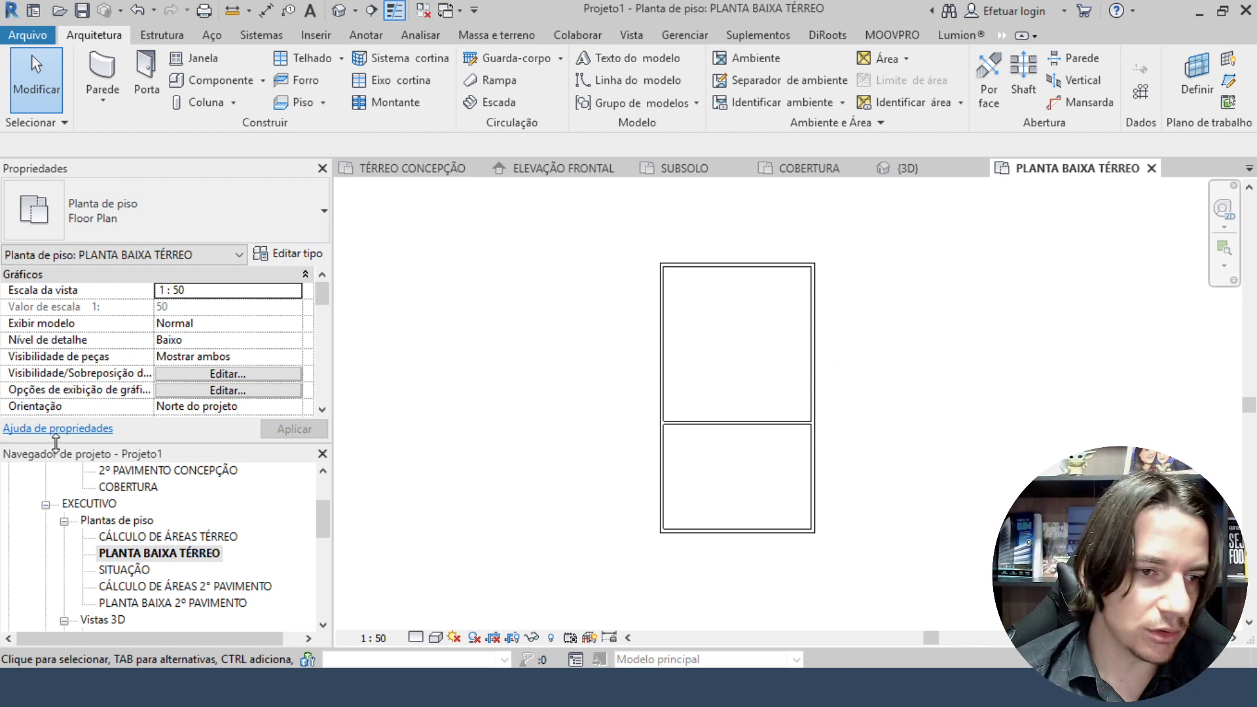
pyautogui.scroll(-4, 79, 392)
pyautogui.scroll(-3, 39, 386)
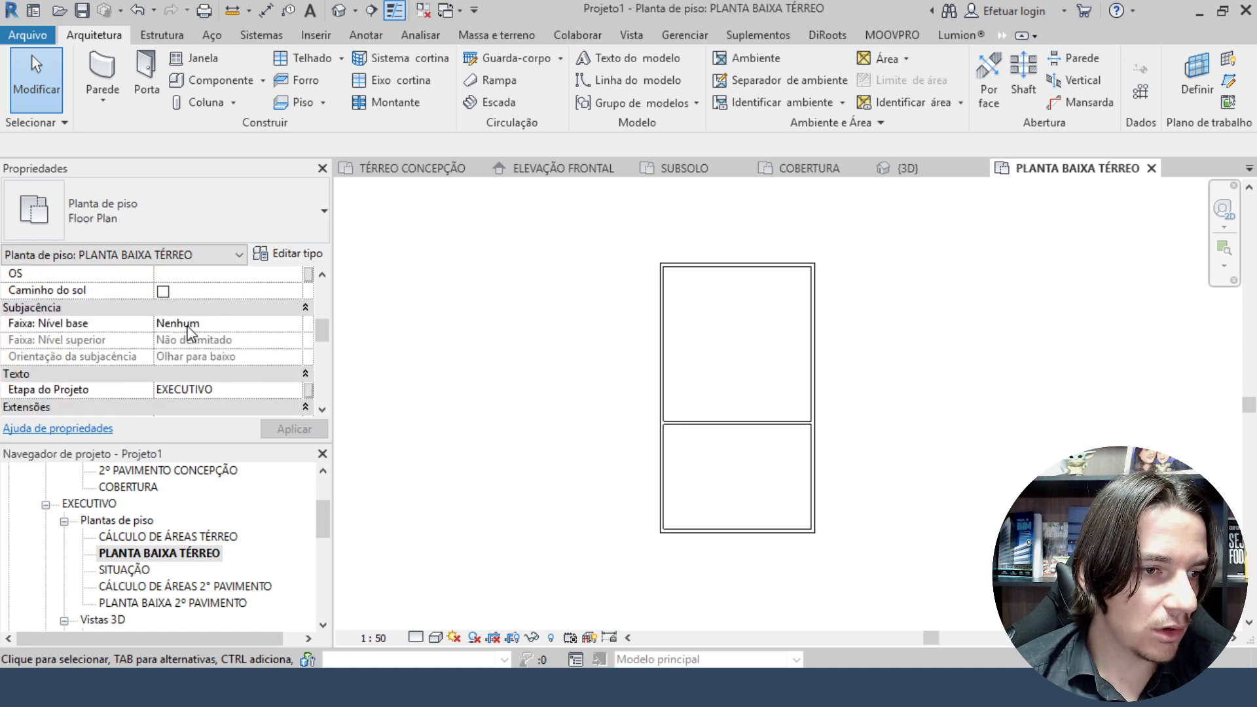
pyautogui.click(294, 323)
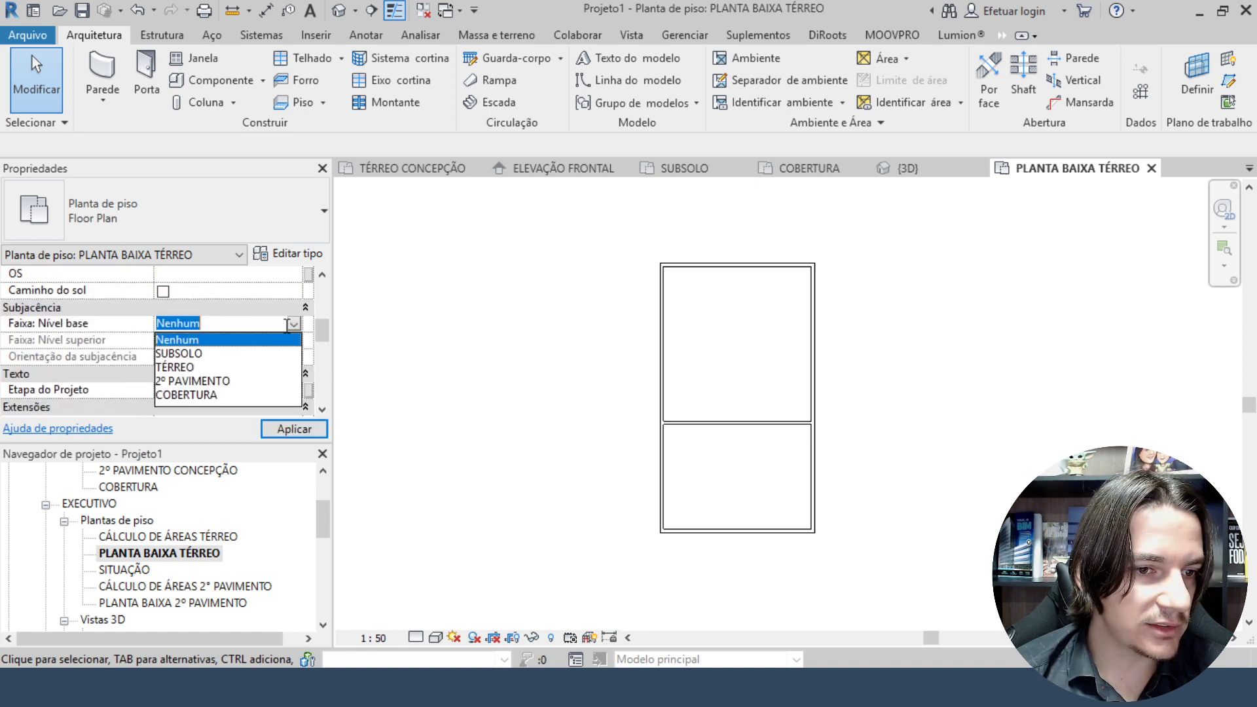
pyautogui.click(185, 394)
pyautogui.scroll(2, 736, 242)
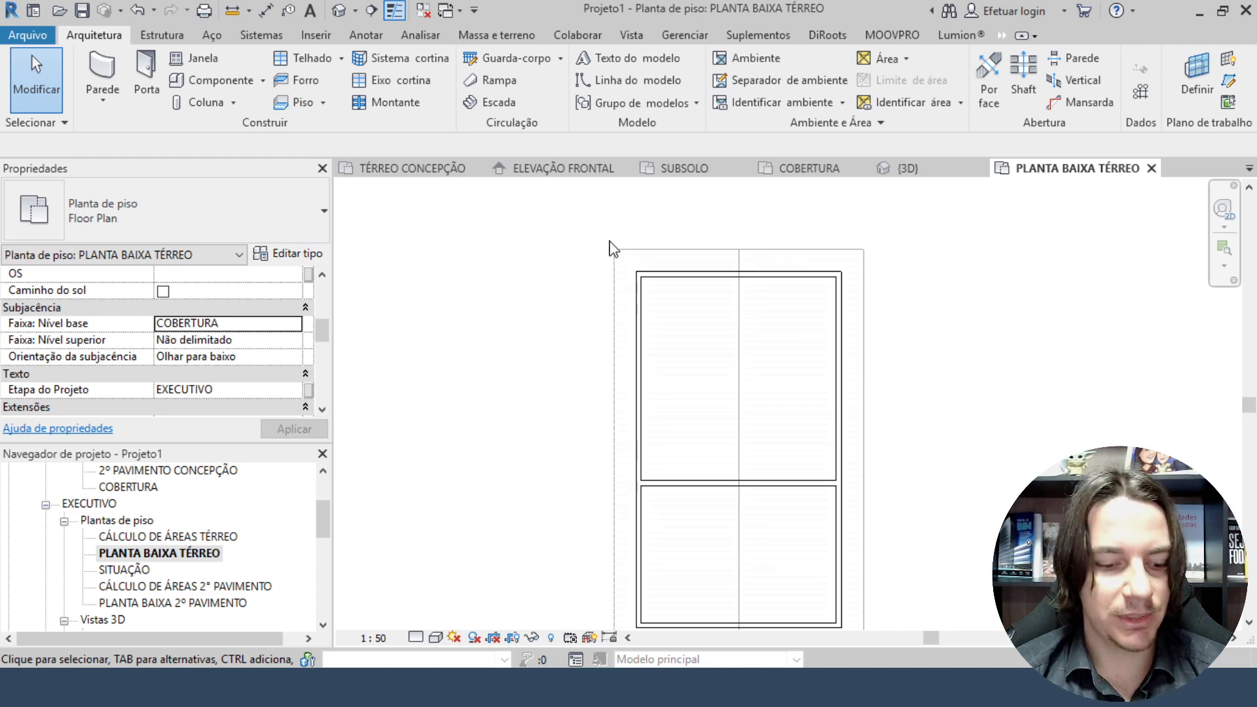
# Trace the roof outline on PLANTA BAIXA TÉRREO with a detail-line rectangle in the <Projeção> line style.
pyautogui.press('d')
pyautogui.press('l')
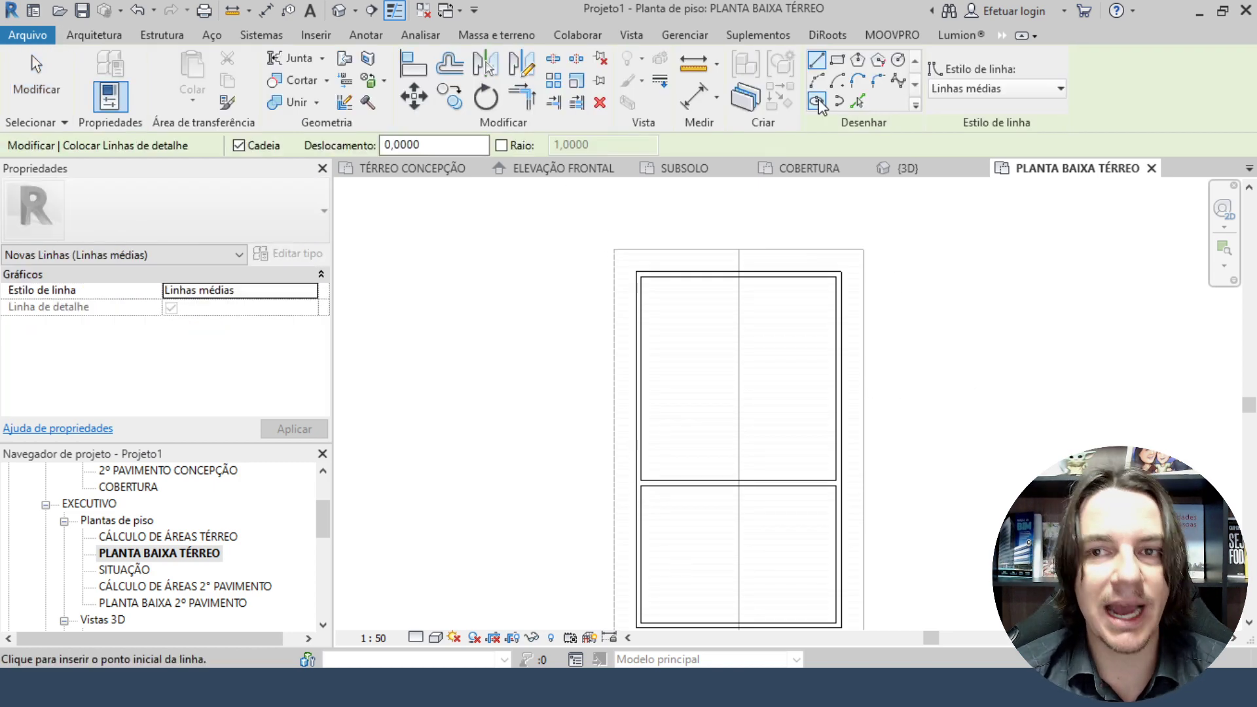
pyautogui.click(995, 89)
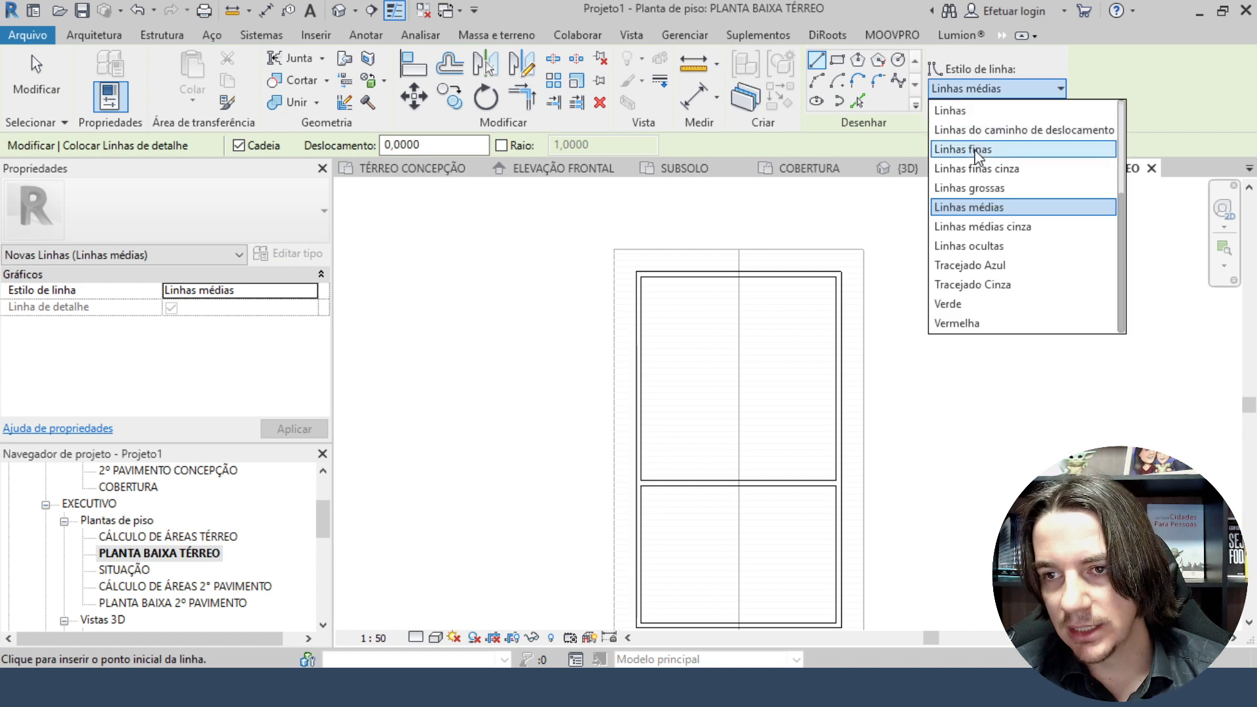
pyautogui.scroll(3, 988, 197)
pyautogui.click(994, 228)
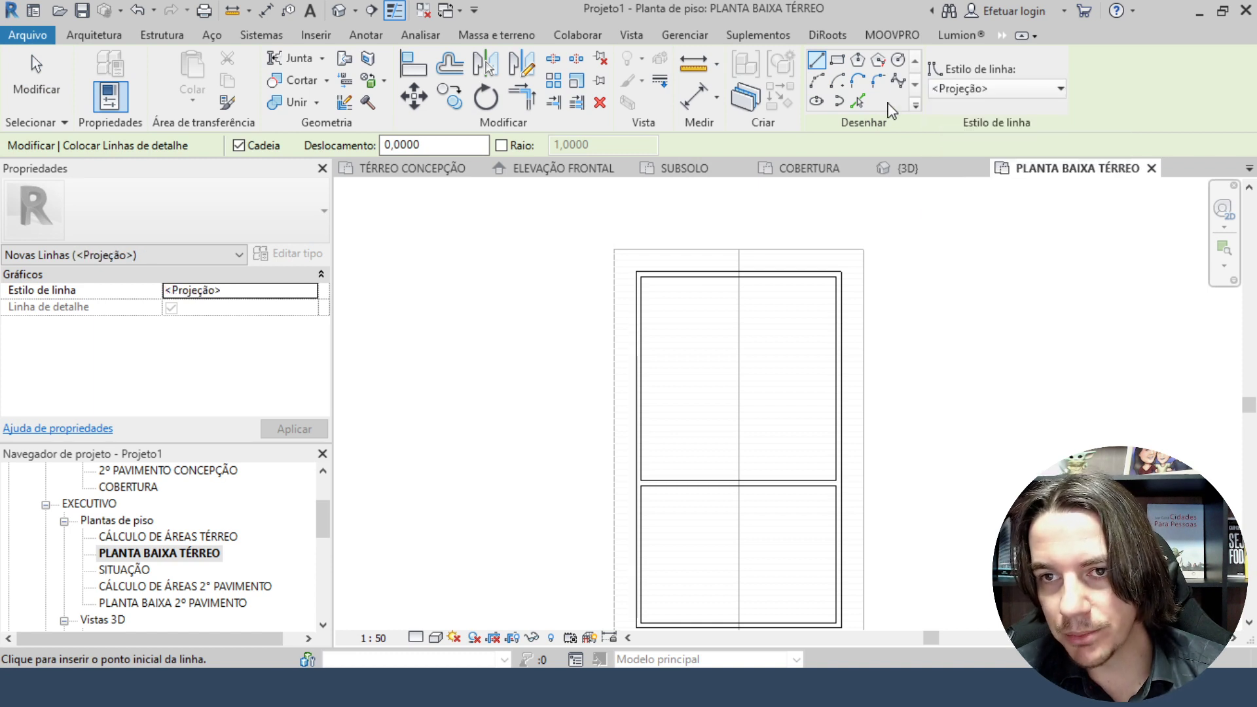
pyautogui.click(837, 60)
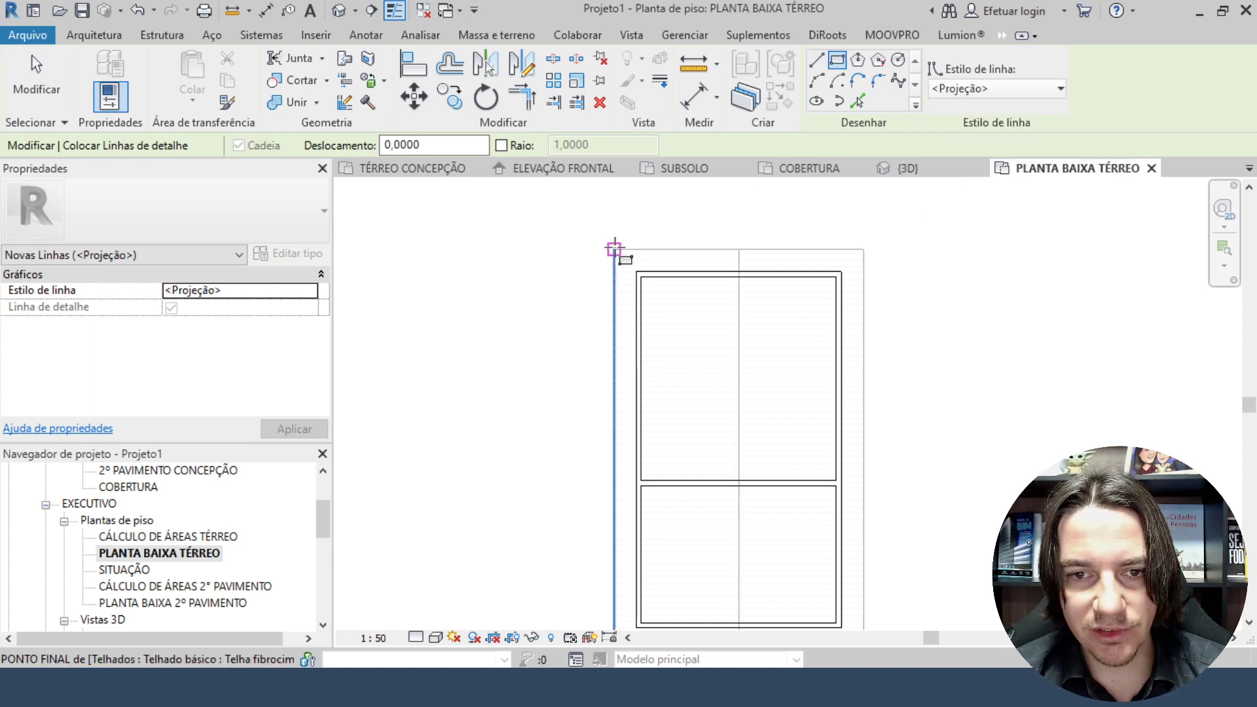
pyautogui.click(616, 249)
pyautogui.moveTo(903, 510); pyautogui.dragTo(857, 273, button='middle')
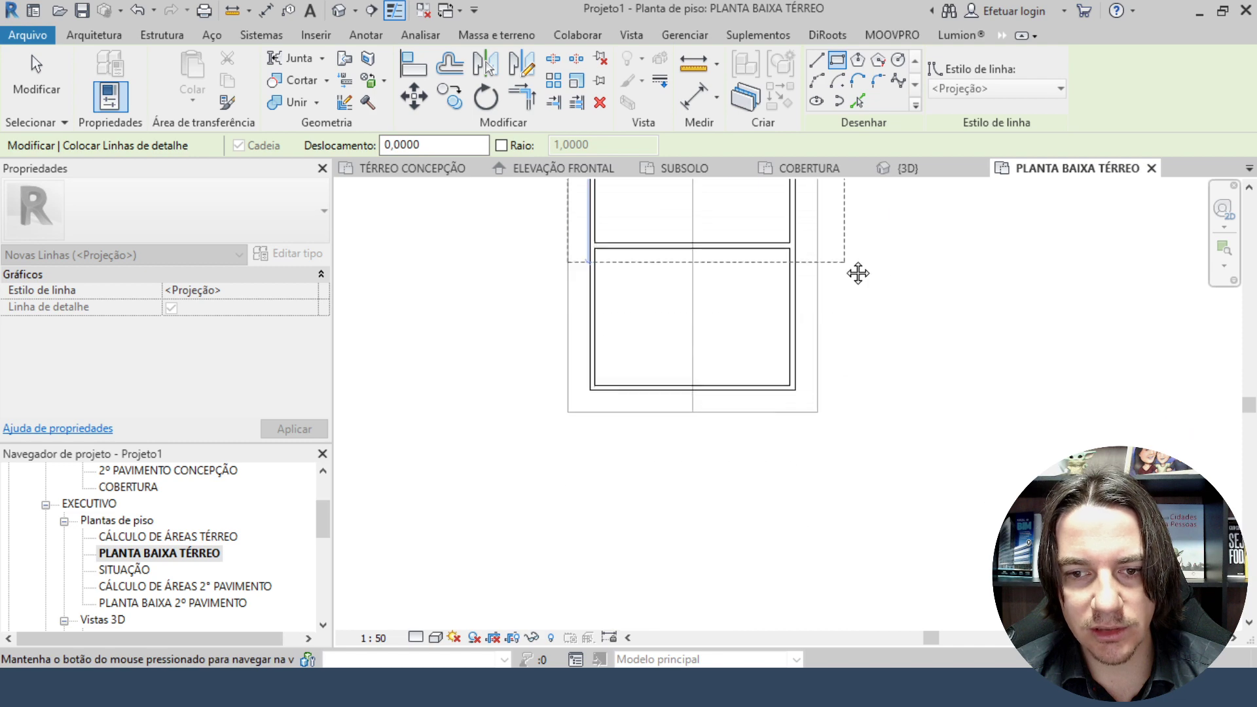
pyautogui.click(818, 411)
pyautogui.press('Escape')
pyautogui.press('Escape')
# Turn off the underlay of PLANTA BAIXA TÉRREO by setting its range base level to Nenhum.
pyautogui.scroll(-9, 128, 339)
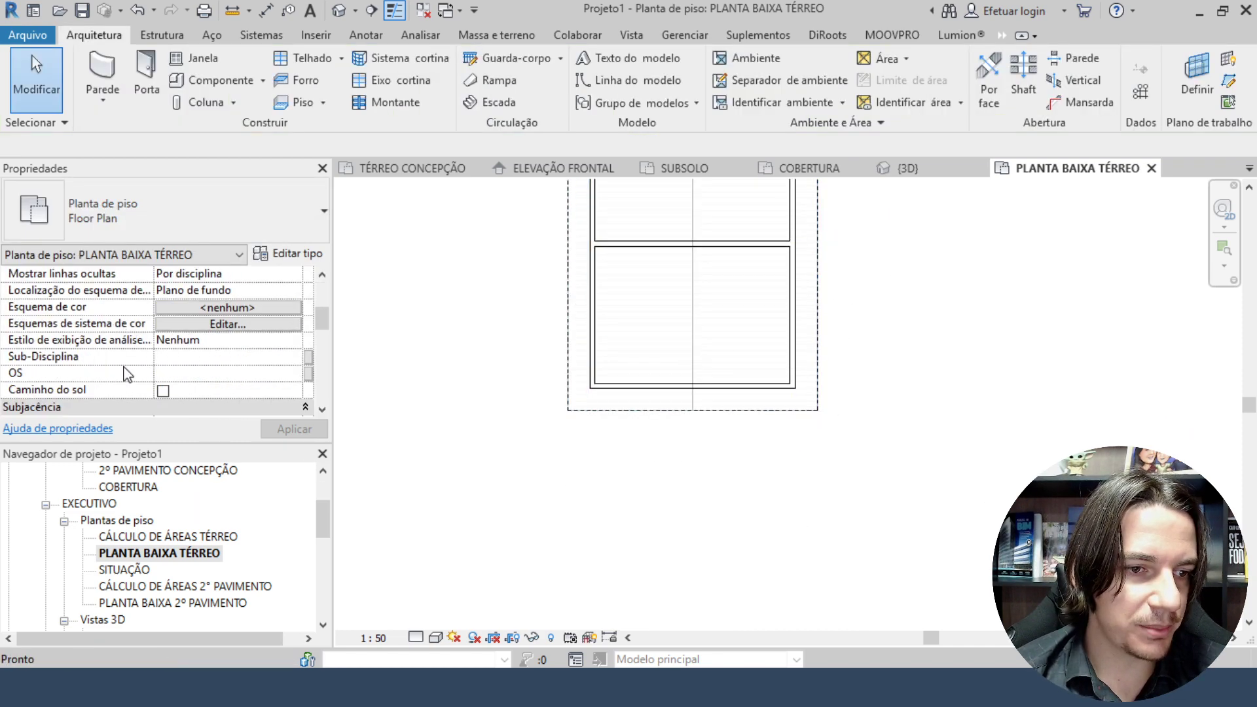
pyautogui.scroll(-2, 153, 369)
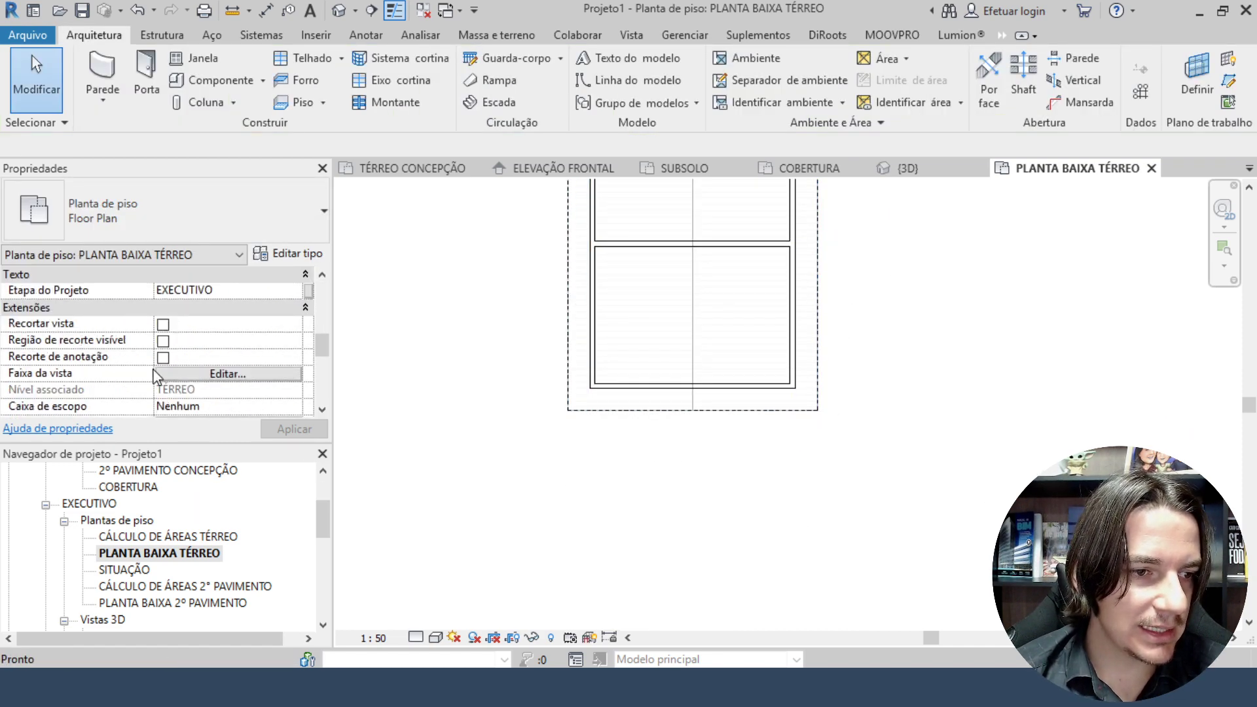
pyautogui.scroll(5, 176, 367)
pyautogui.scroll(3, 229, 356)
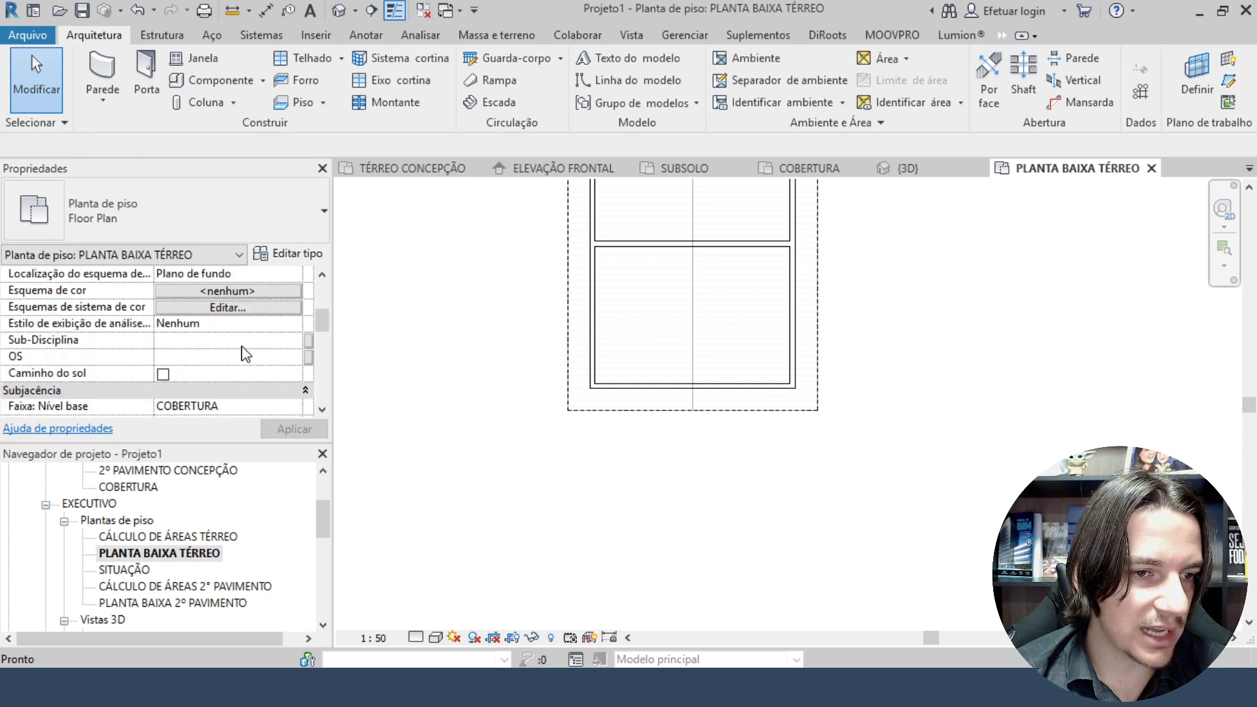
pyautogui.click(298, 408)
pyautogui.click(296, 407)
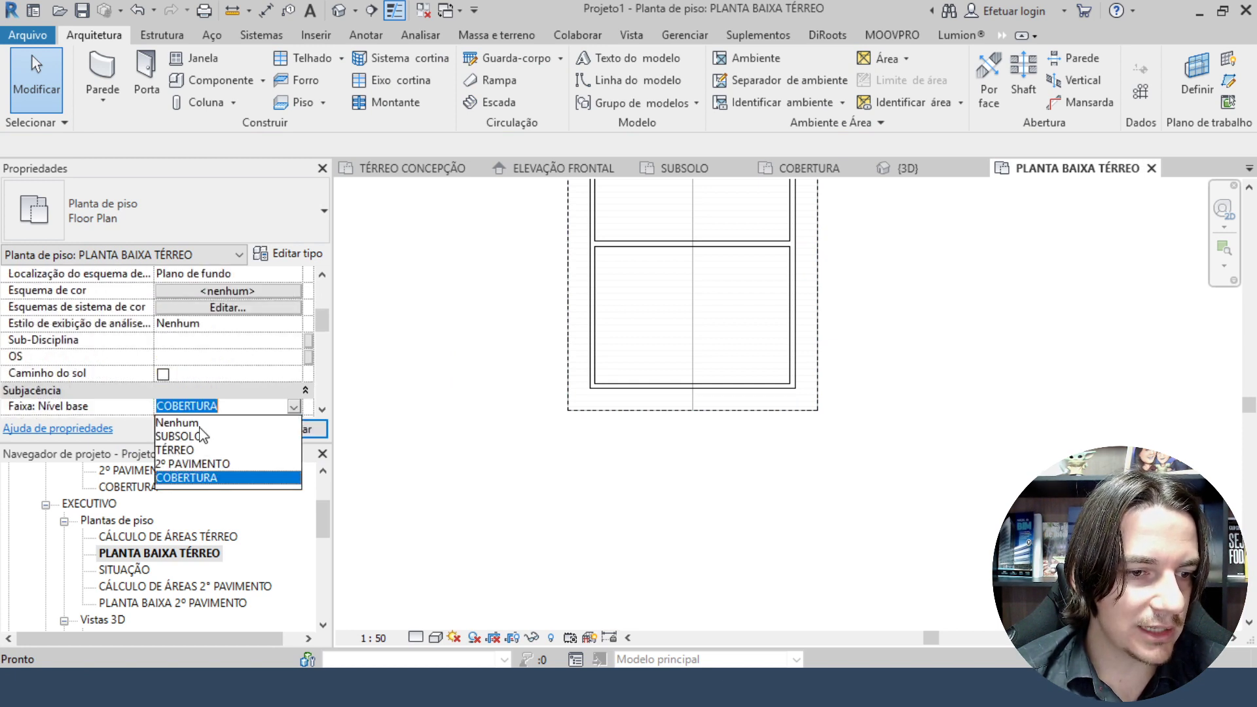
pyautogui.click(200, 421)
pyautogui.moveTo(947, 324); pyautogui.dragTo(917, 481, button='middle')
pyautogui.scroll(2, 853, 312)
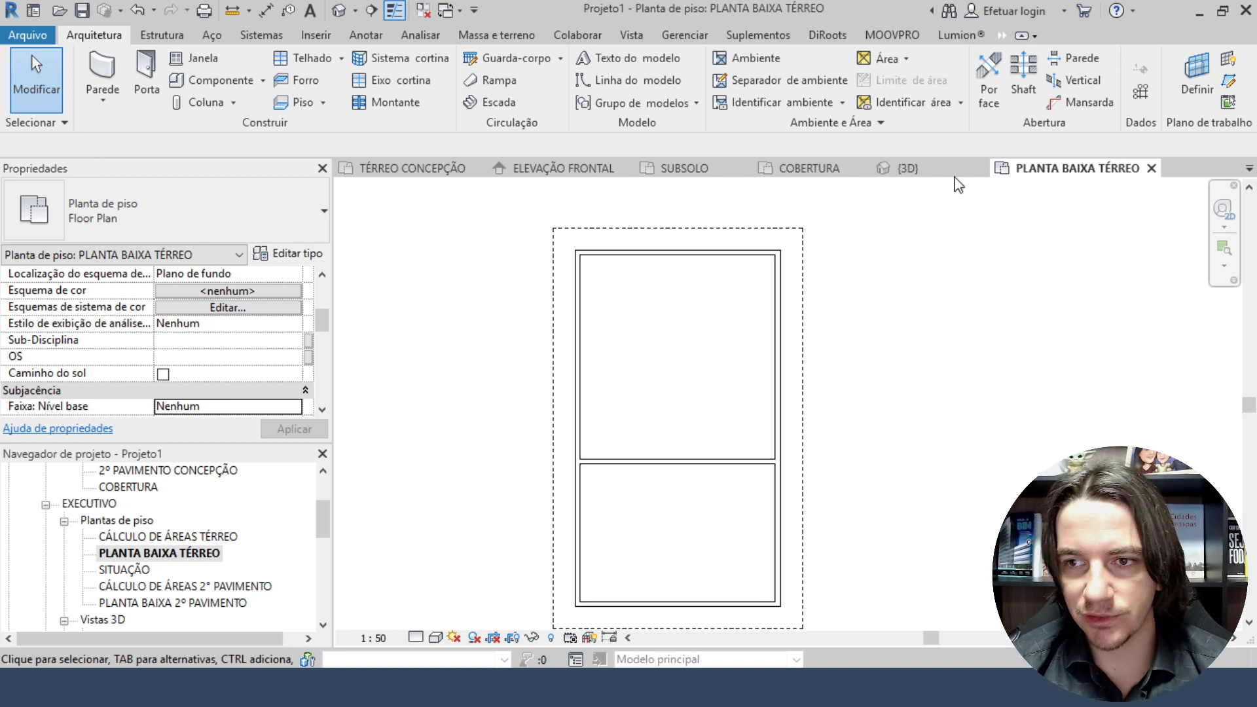
# Close all other open views, keeping only PLANTA BAIXA TÉRREO open.
pyautogui.click(979, 170)
pyautogui.click(874, 169)
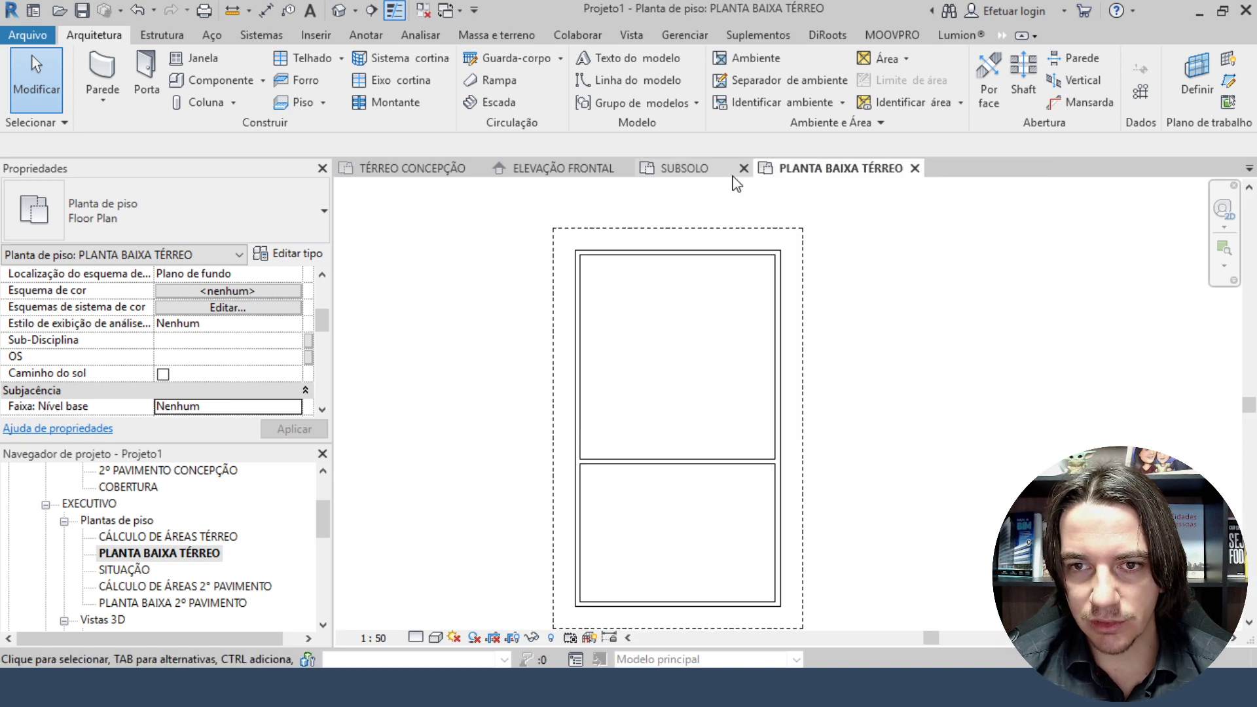
pyautogui.click(744, 169)
pyautogui.click(629, 169)
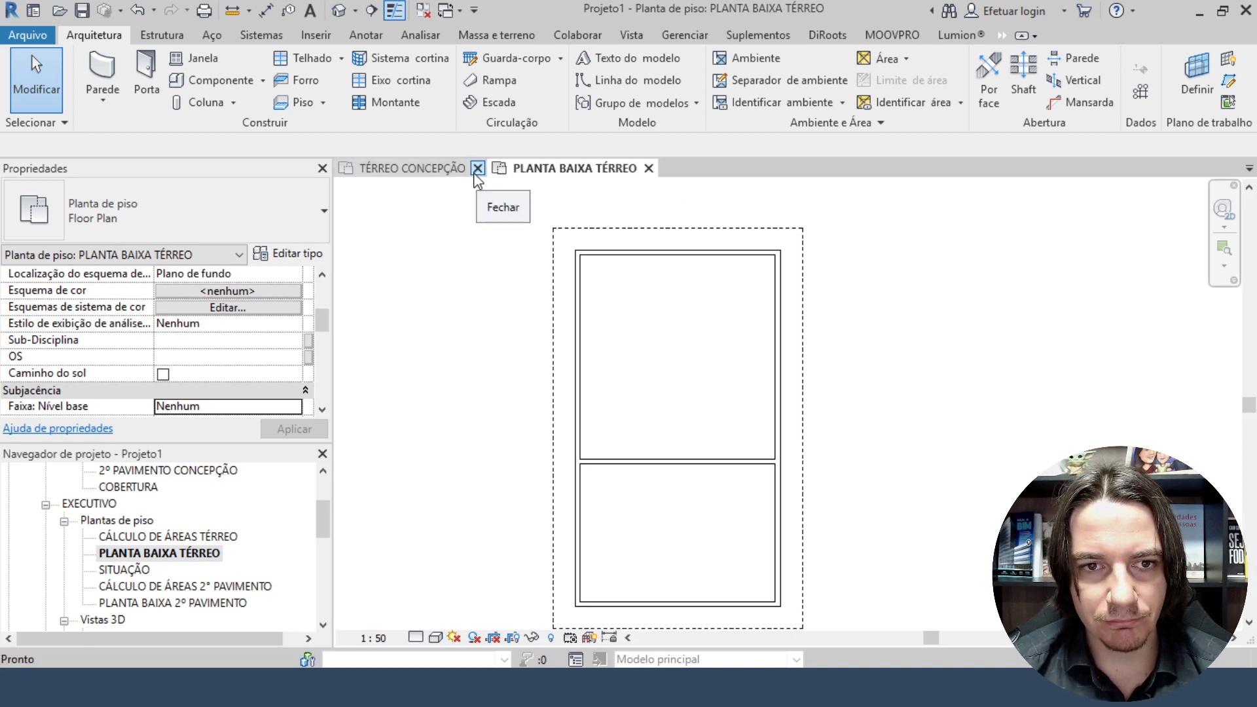
pyautogui.click(479, 169)
pyautogui.moveTo(470, 382); pyautogui.dragTo(442, 380, button='middle')
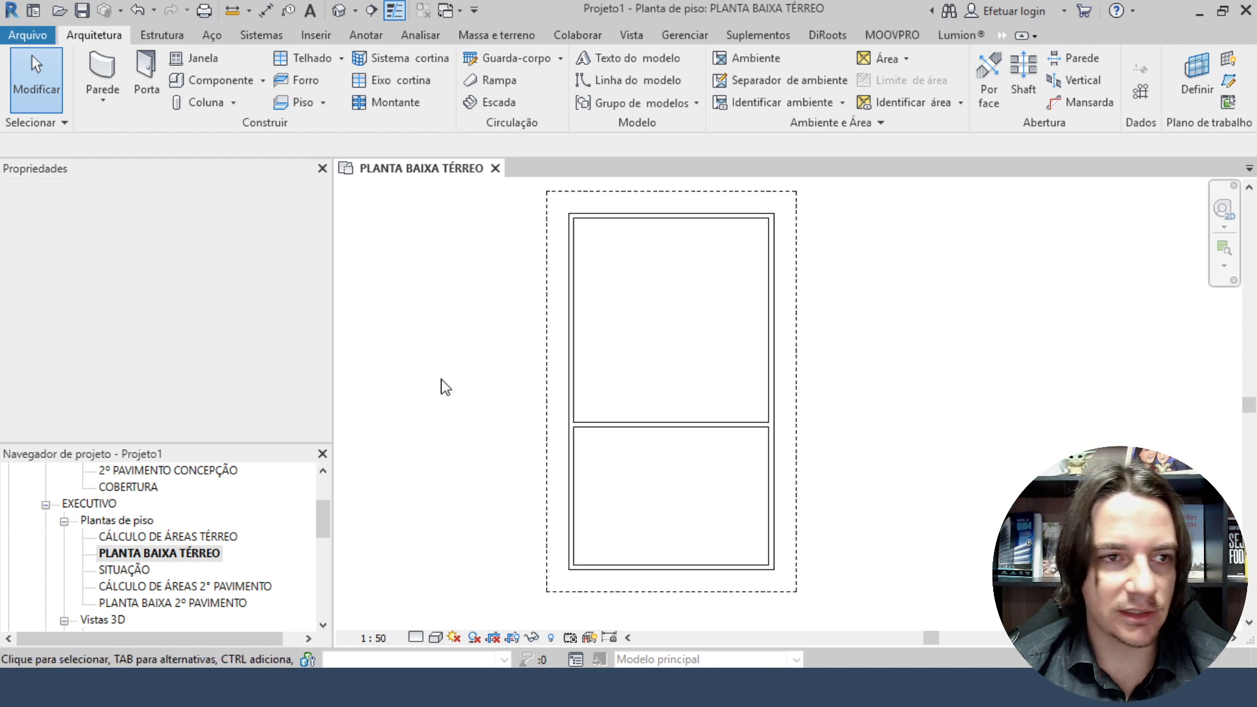
# Place a Pergolado Paramétrico component, rotated a quarter turn, in the upper room, 3,30 from its left and upper walls.
pyautogui.click(199, 84)
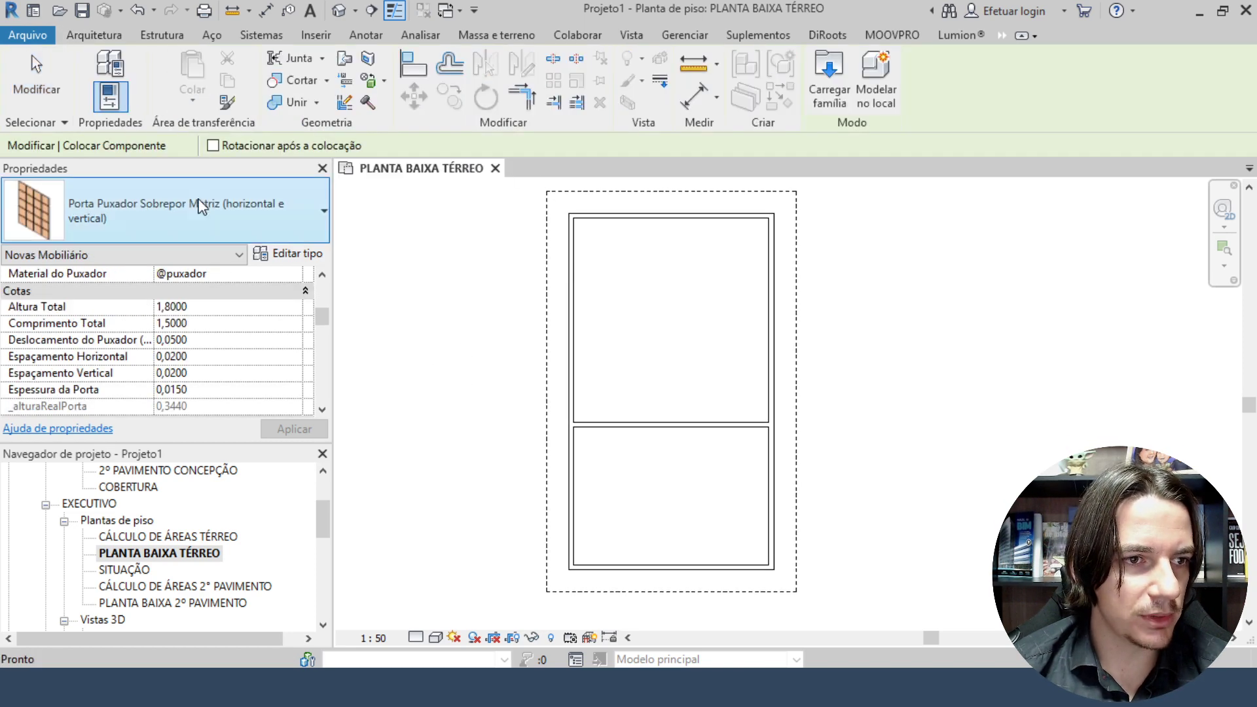
pyautogui.click(201, 207)
pyautogui.write('PERGO')
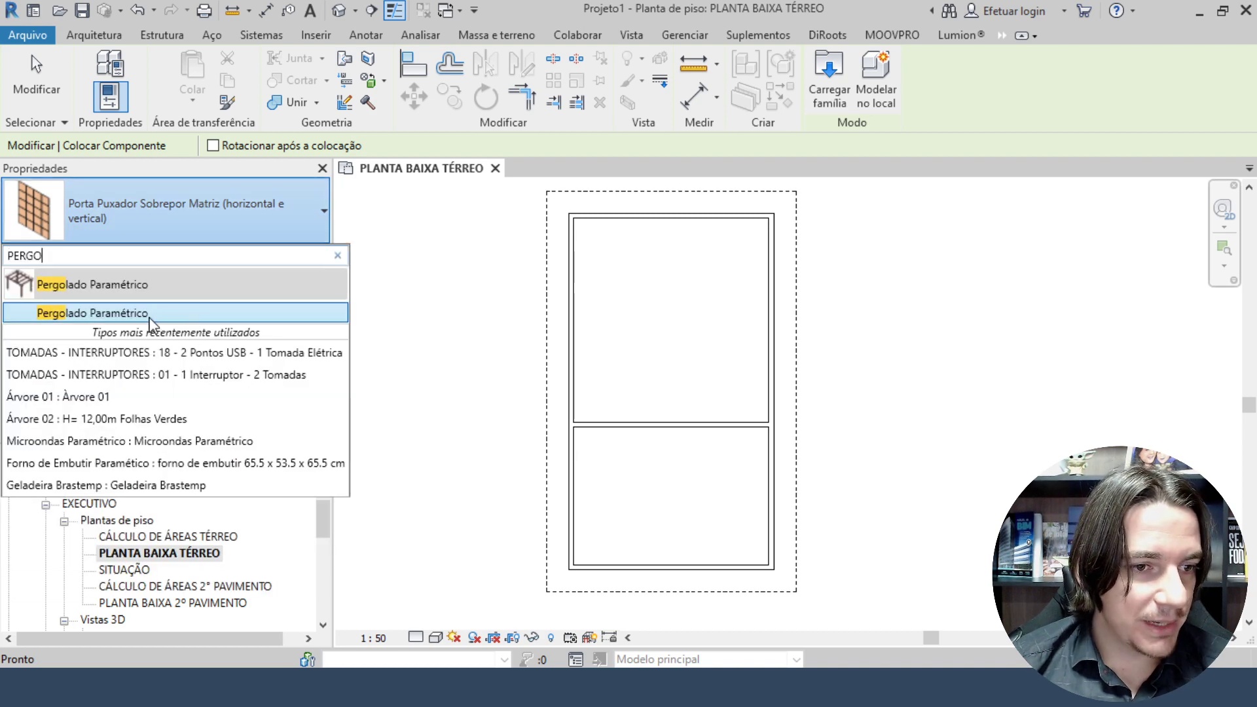
pyautogui.click(151, 317)
pyautogui.scroll(2, 700, 489)
pyautogui.moveTo(686, 312); pyautogui.dragTo(679, 368, button='middle')
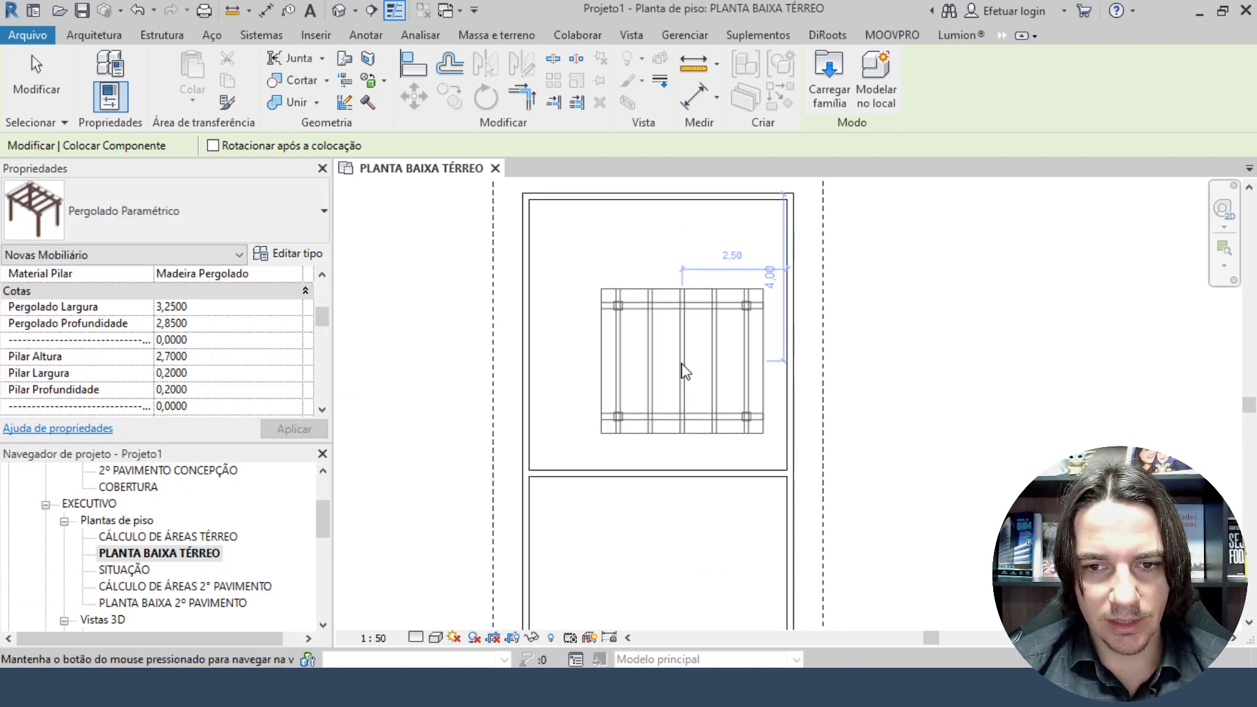
pyautogui.press('space')
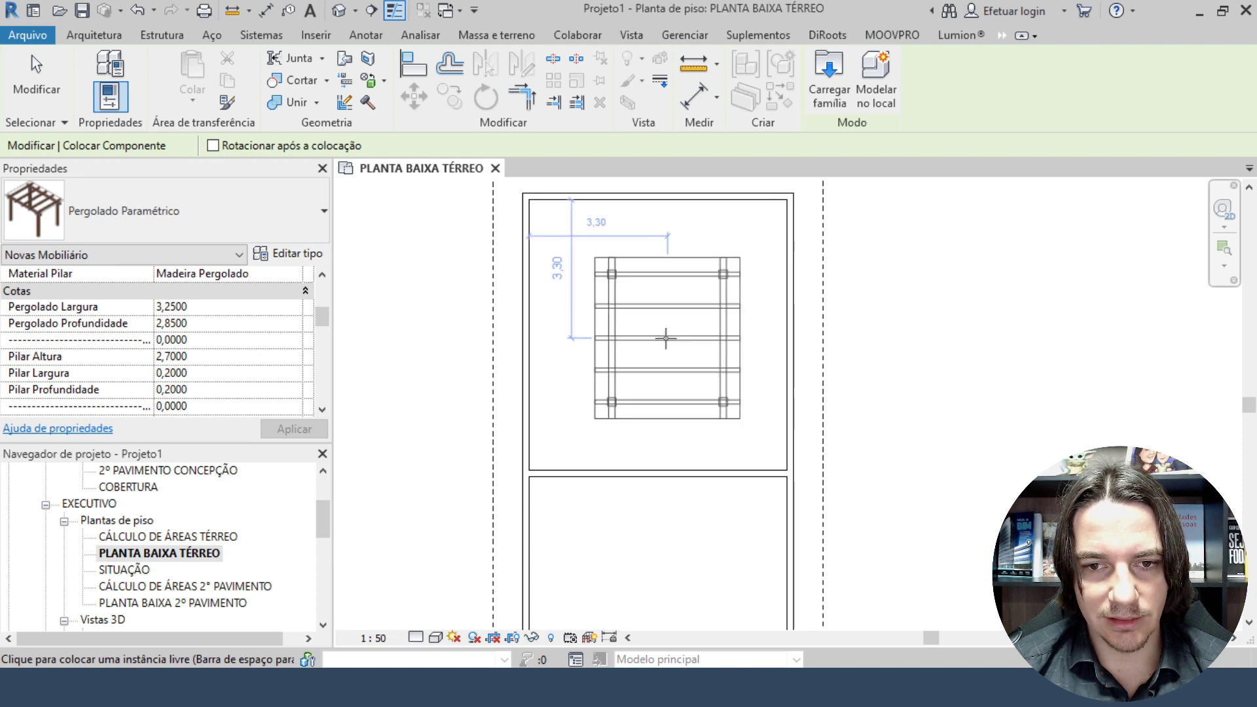
pyautogui.click(666, 339)
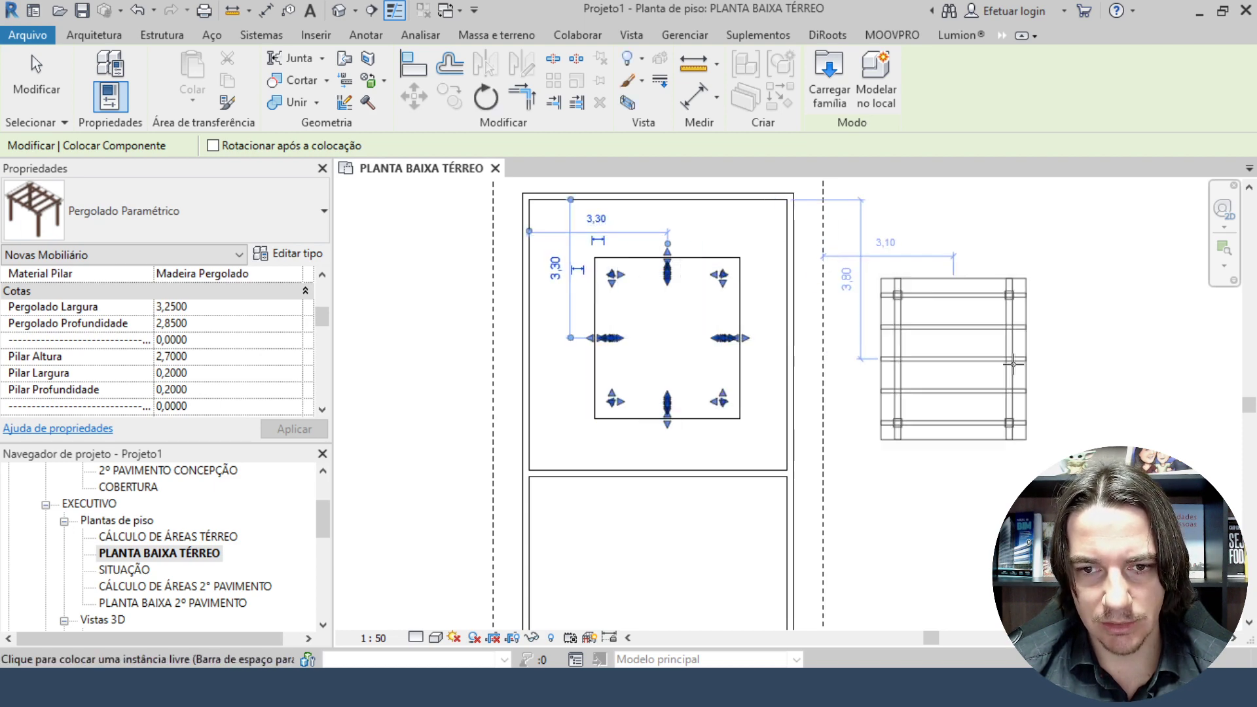
# Create a horizontal section (Corte) across the upper room of PLANTA BAIXA TÉRREO, cutting through the pergola.
pyautogui.press('Escape')
pyautogui.press('Escape')
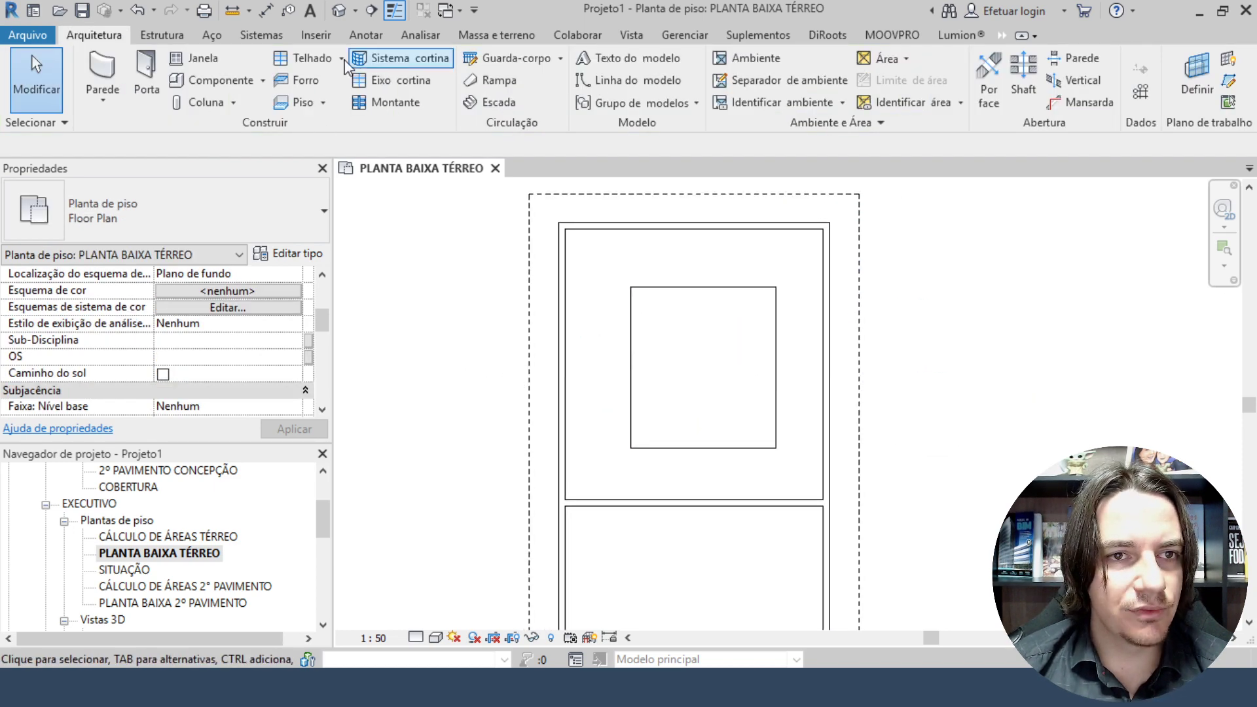
pyautogui.click(631, 35)
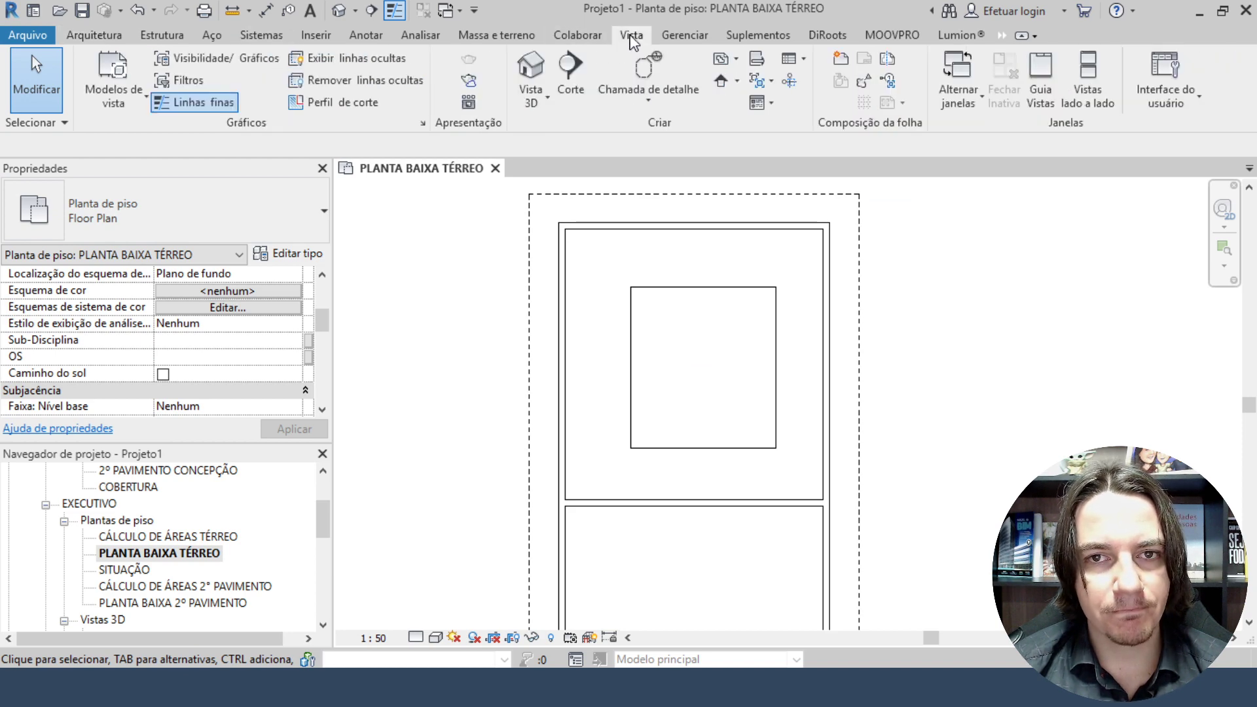
pyautogui.click(569, 95)
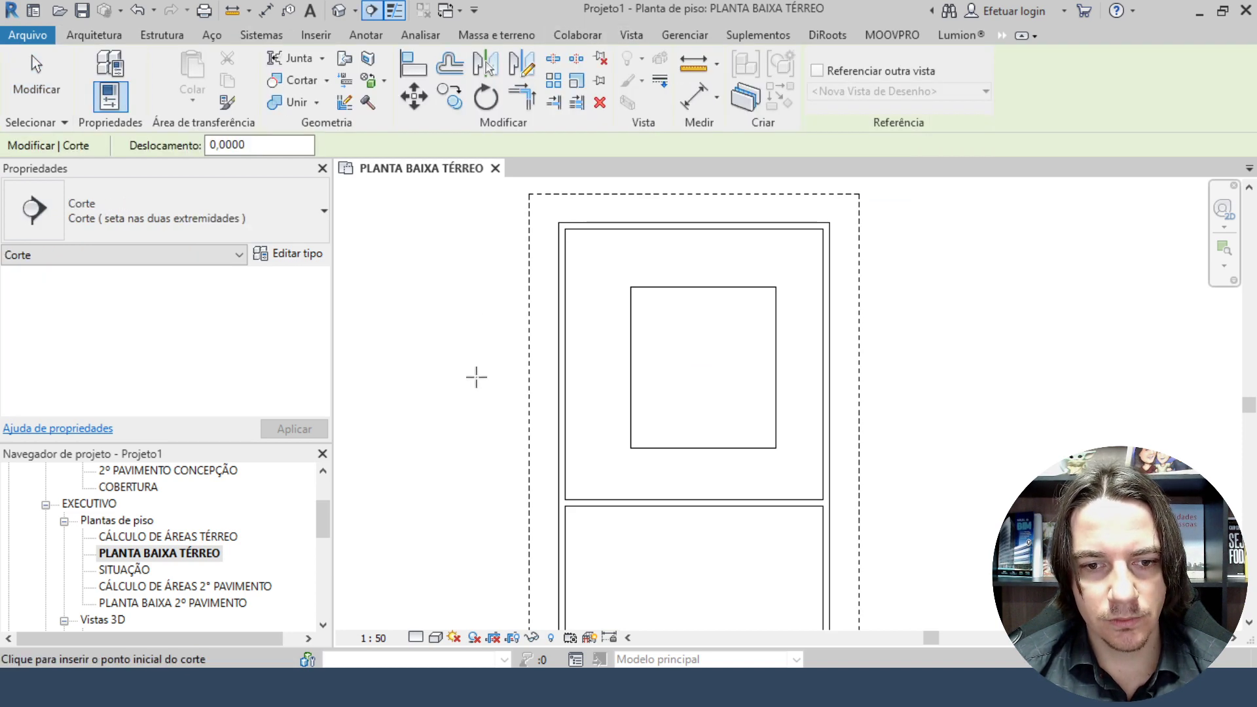
pyautogui.click(464, 377)
pyautogui.click(909, 378)
pyautogui.press('Escape')
pyautogui.press('Escape')
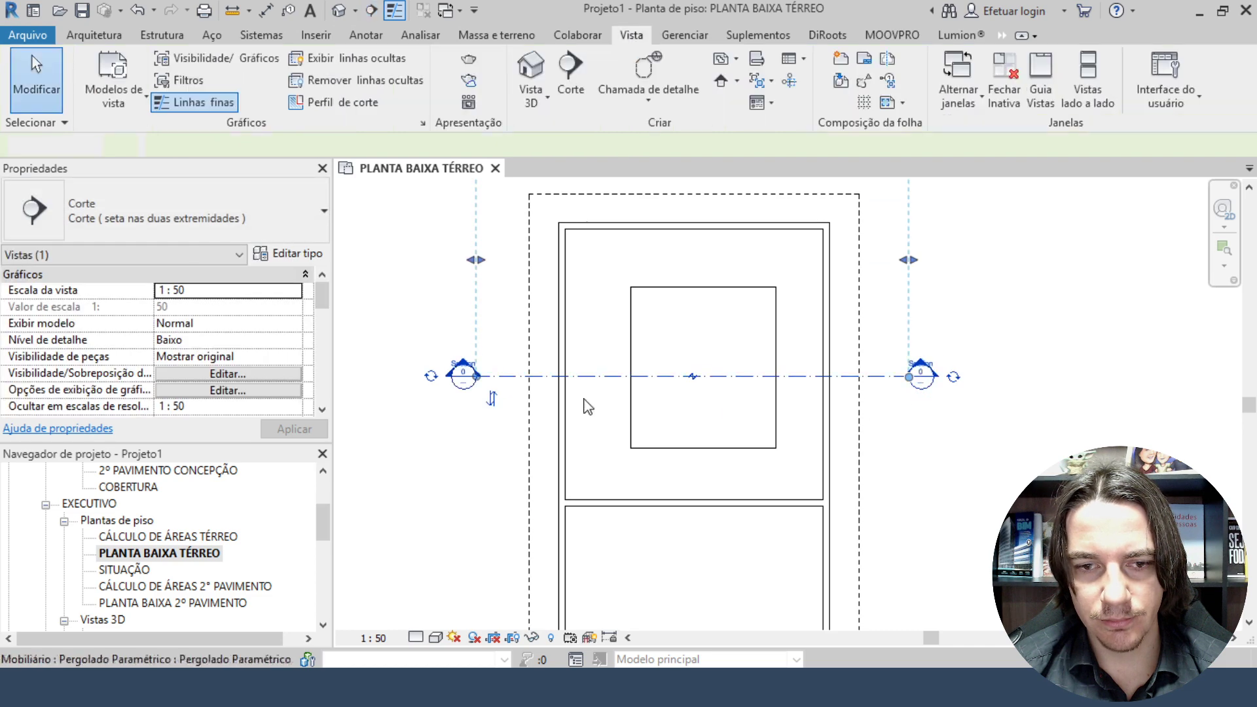
# Open the new section's view to inspect the pergola's height against the levels, and return to PLANTA BAIXA TÉRREO.
pyautogui.doubleClick(462, 371)
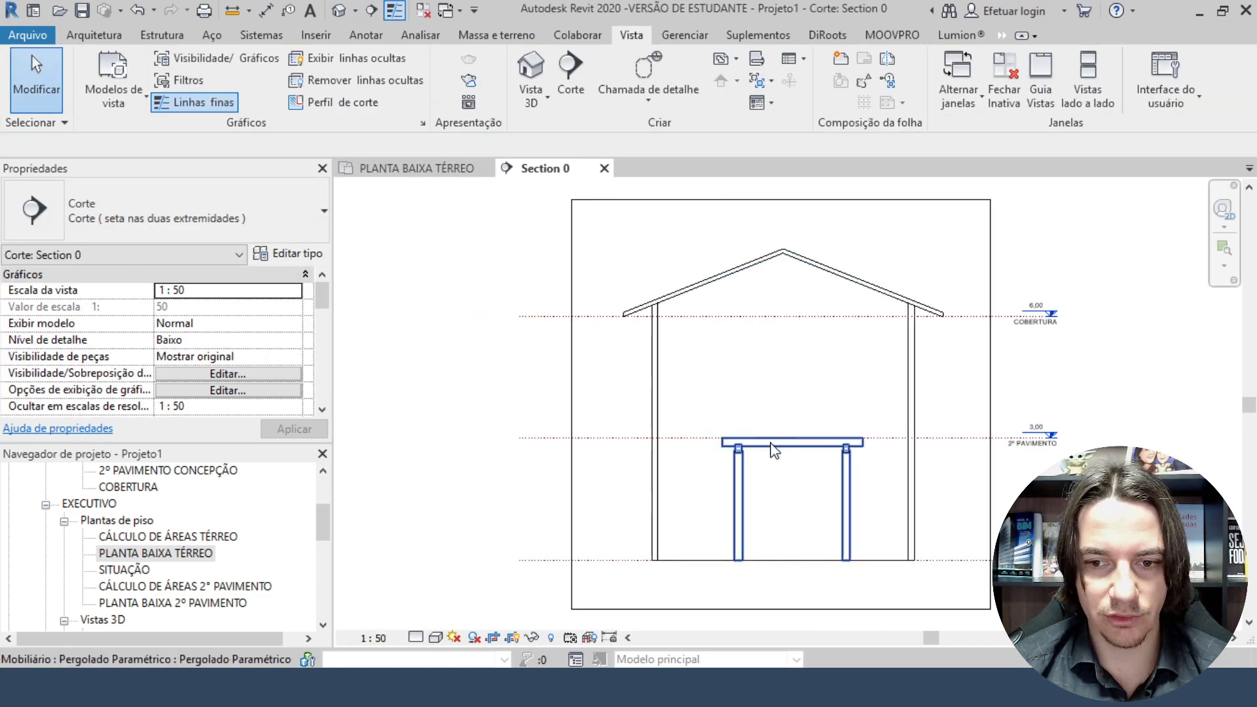
pyautogui.scroll(3, 729, 356)
pyautogui.click(727, 378)
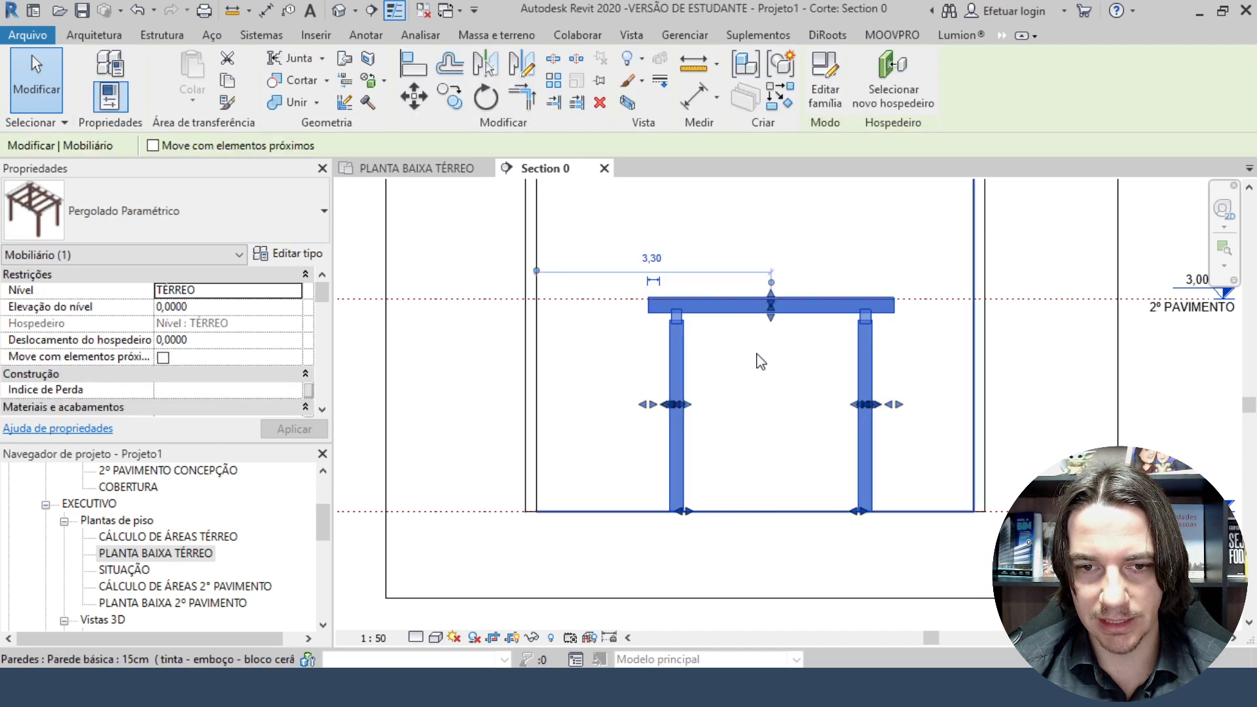
pyautogui.scroll(-3, 602, 331)
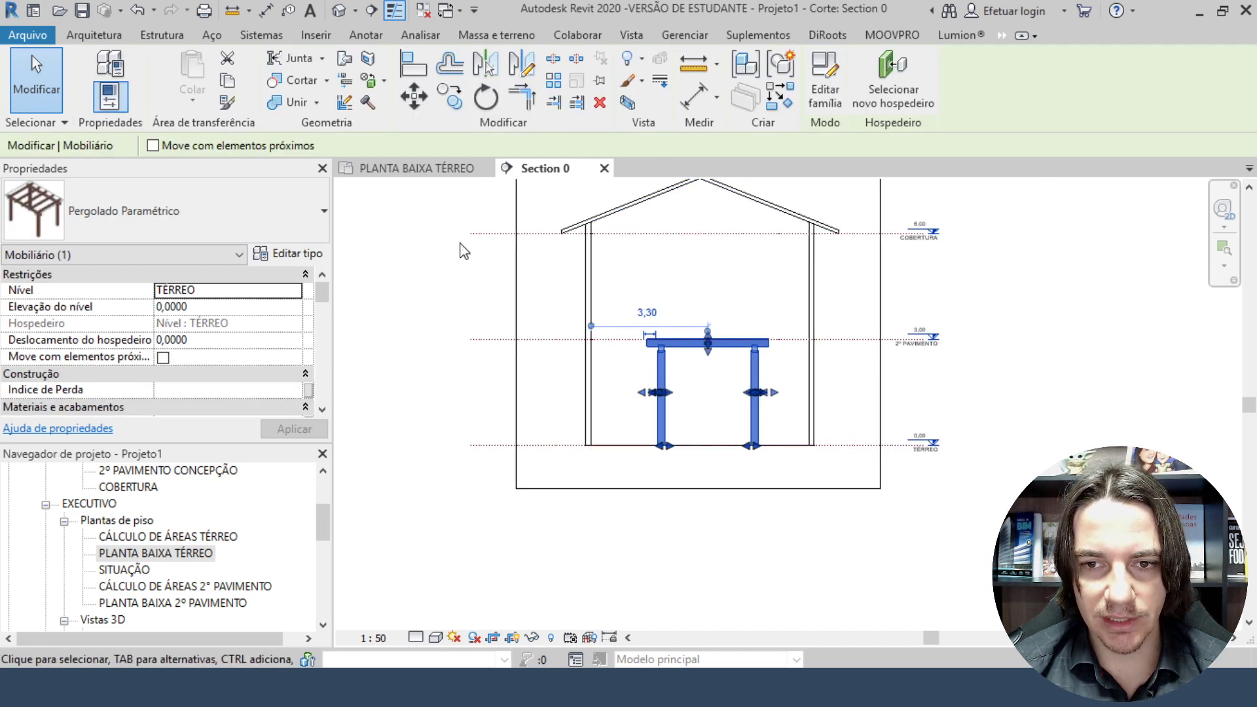
pyautogui.click(440, 171)
pyautogui.click(419, 319)
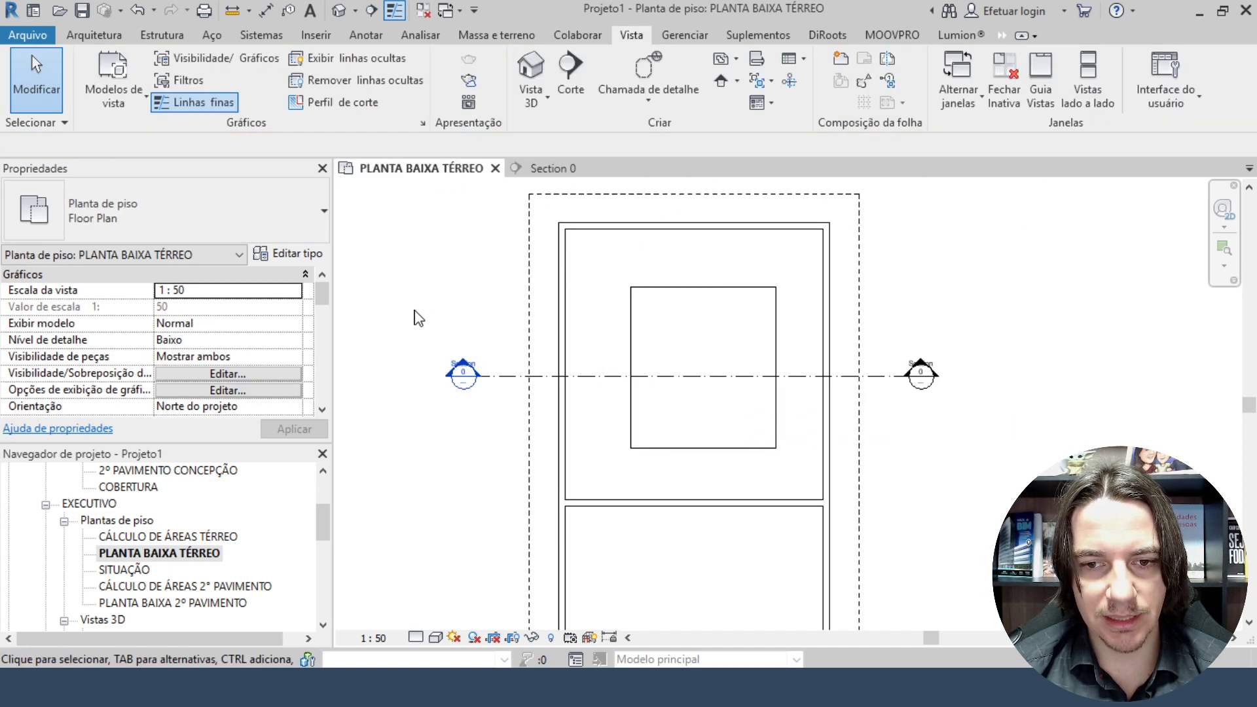
pyautogui.moveTo(419, 319); pyautogui.dragTo(449, 308, button='middle')
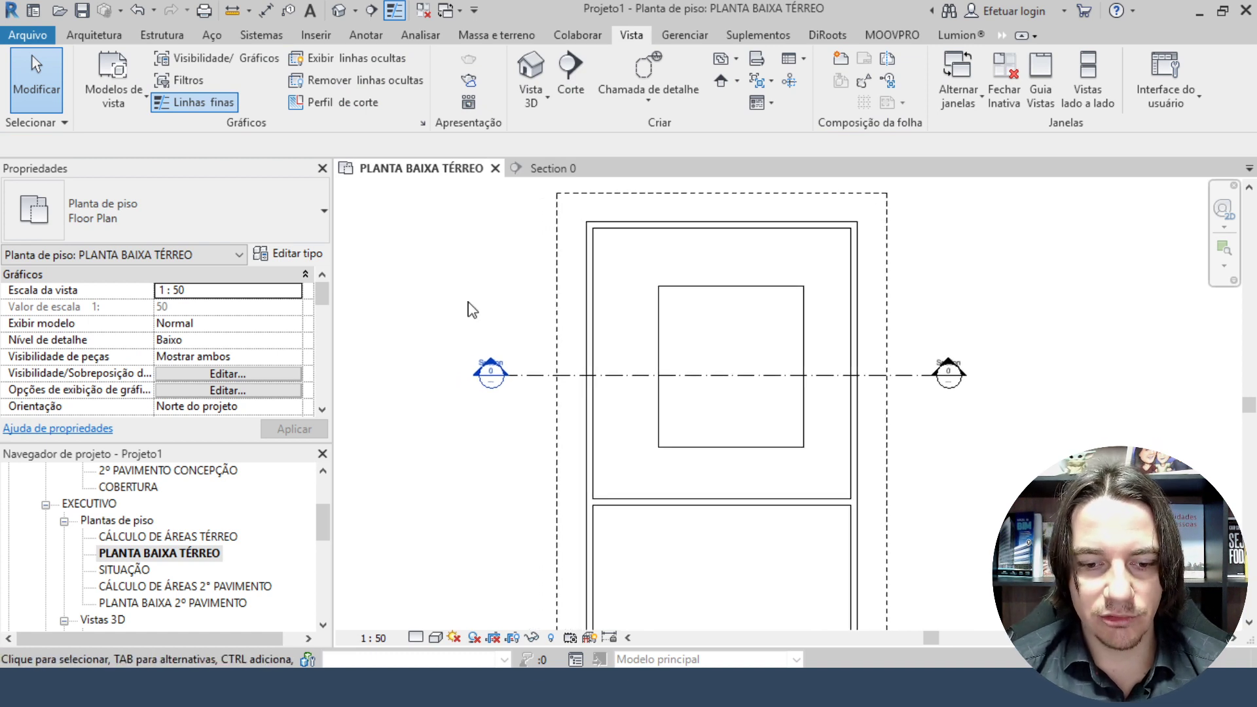
# Switch to Photos to examine the view range diagram in faixa-vista.JPG, and return to Revit.
pyautogui.click(524, 684)
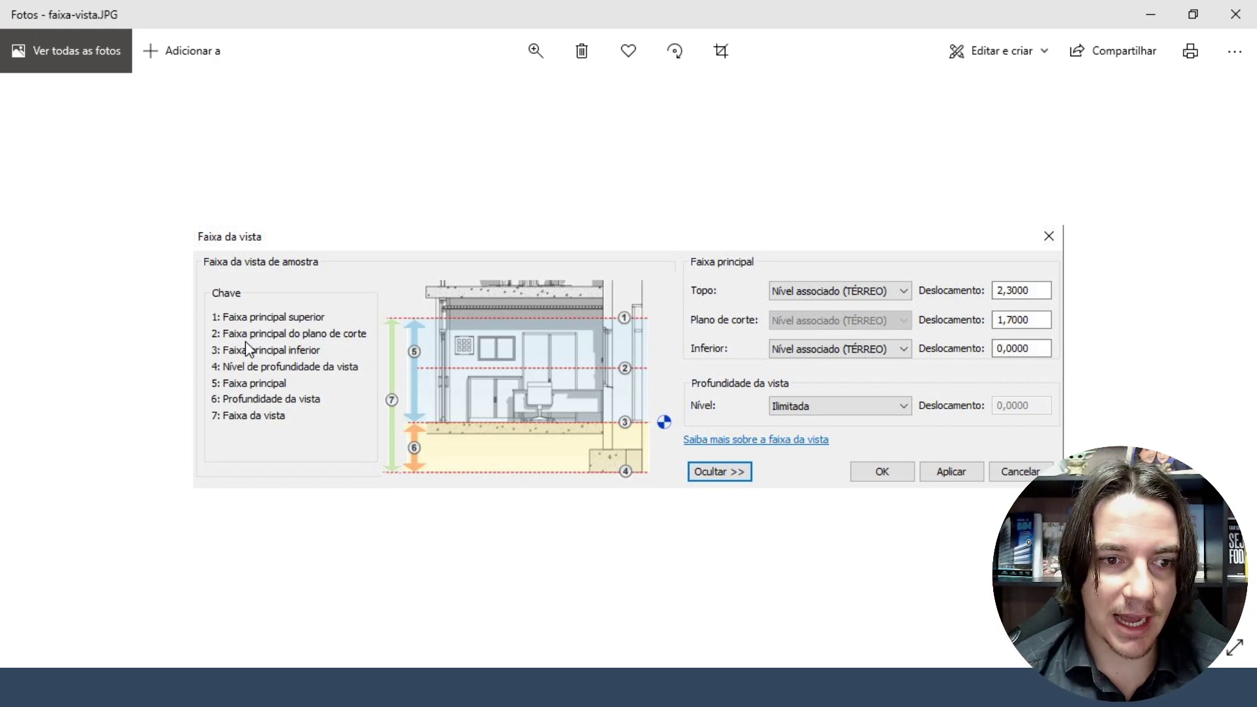
pyautogui.scroll(4, 248, 347)
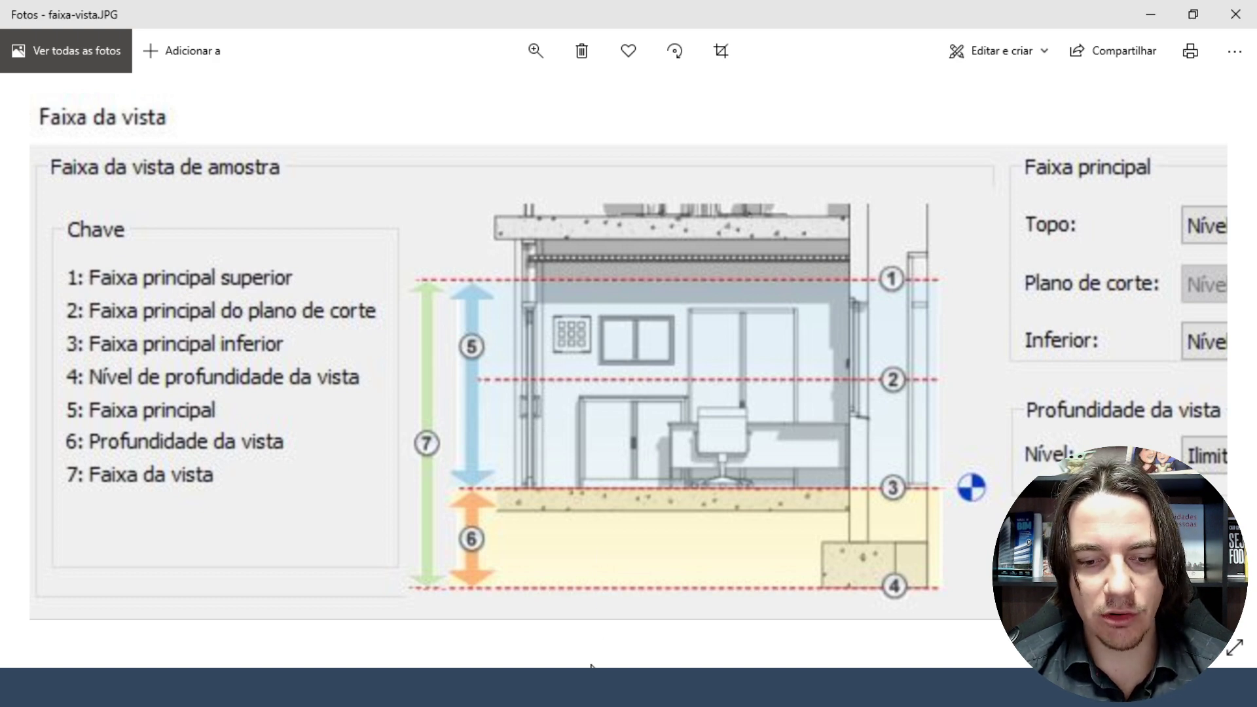
pyautogui.click(582, 687)
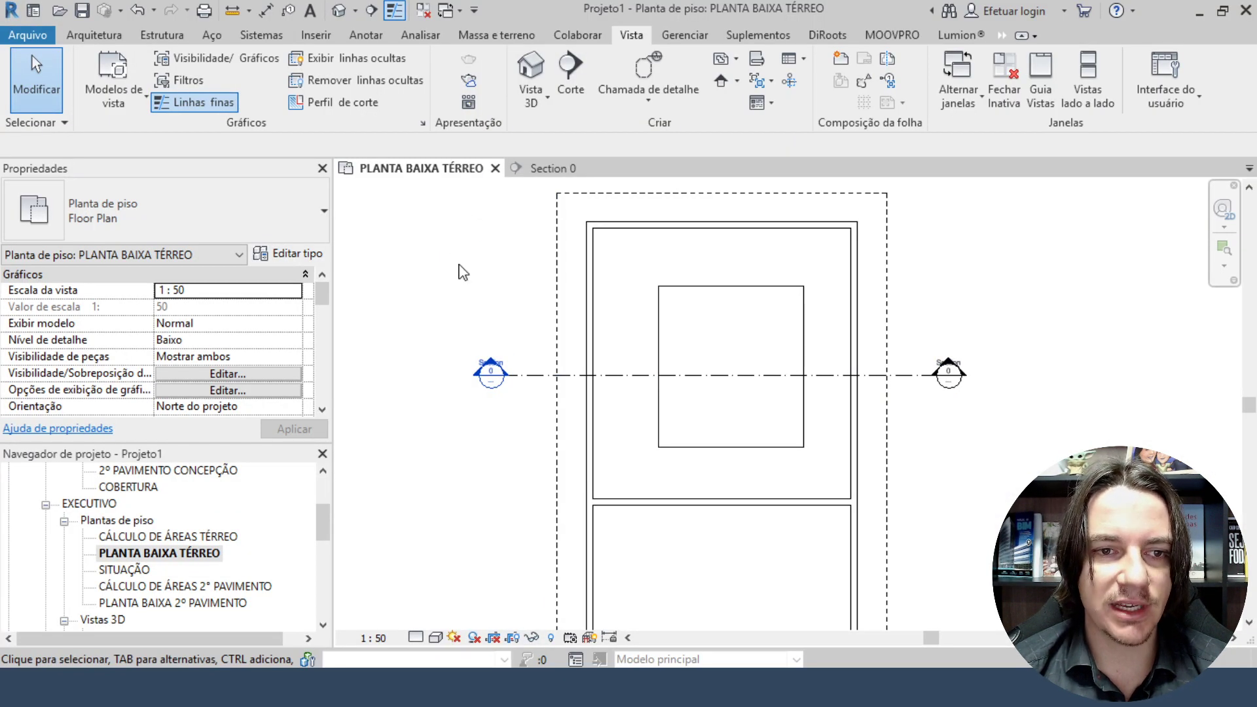
# Open the Faixa da vista settings of PLANTA BAIXA TÉRREO and display the sample view range diagram with its key.
pyautogui.moveTo(463, 297); pyautogui.dragTo(531, 291, button='middle')
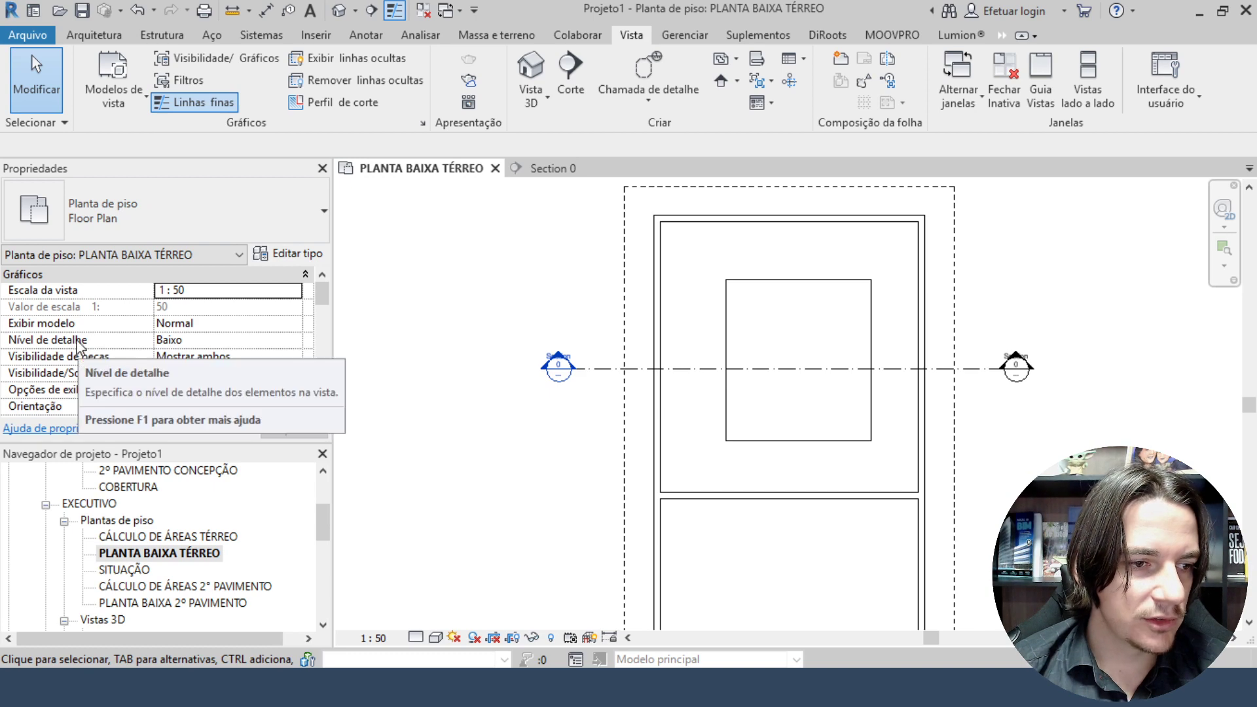
pyautogui.scroll(-2, 85, 379)
pyautogui.scroll(-3, 82, 383)
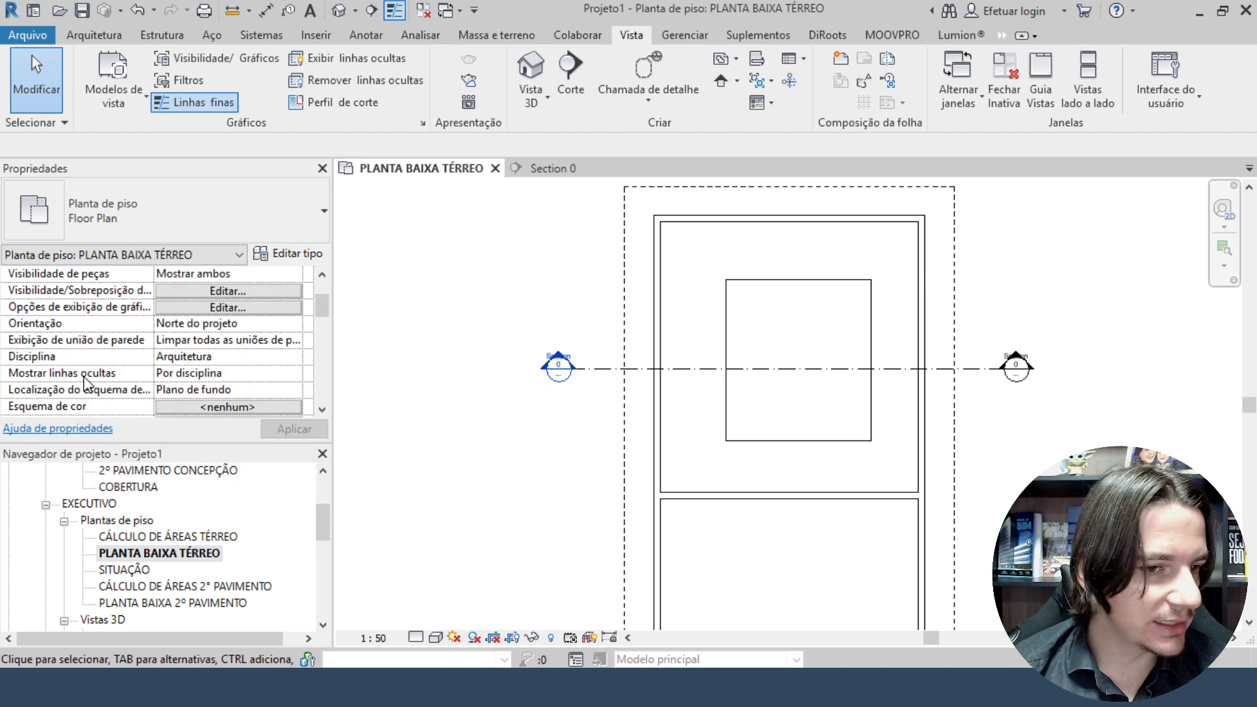
pyautogui.scroll(4, 92, 370)
pyautogui.scroll(-10, 94, 362)
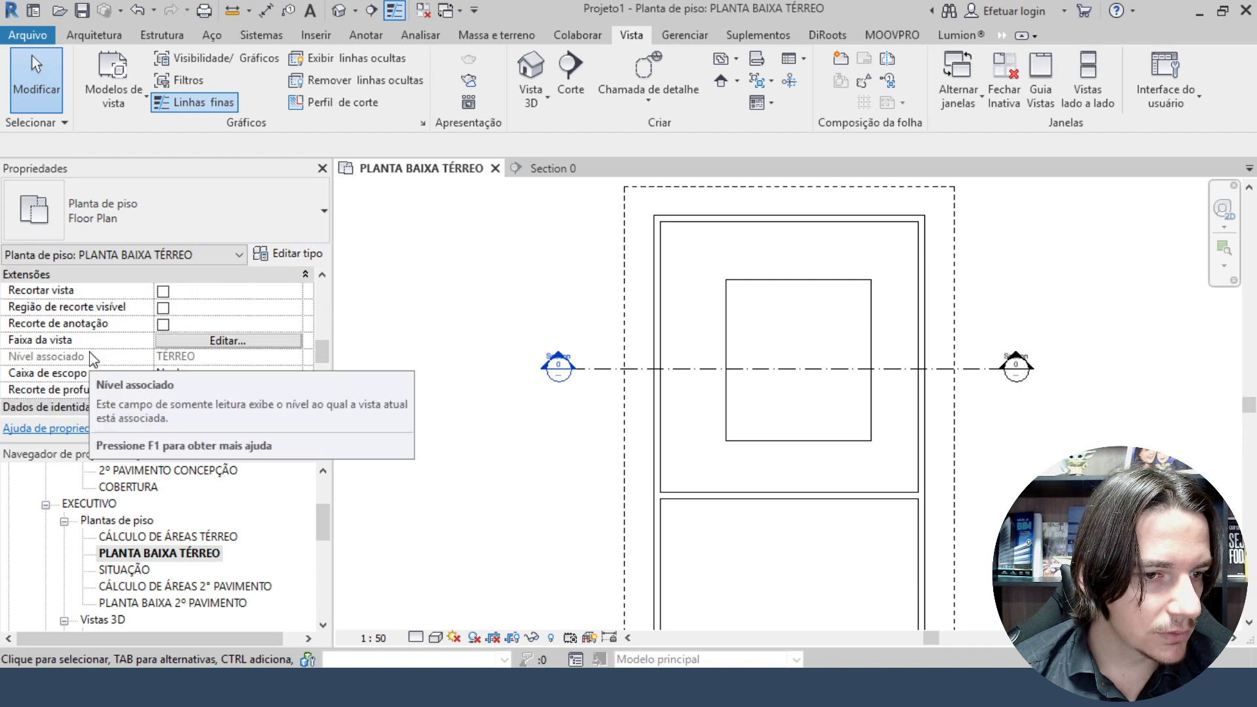
pyautogui.scroll(-5, 85, 363)
pyautogui.scroll(-1, 74, 359)
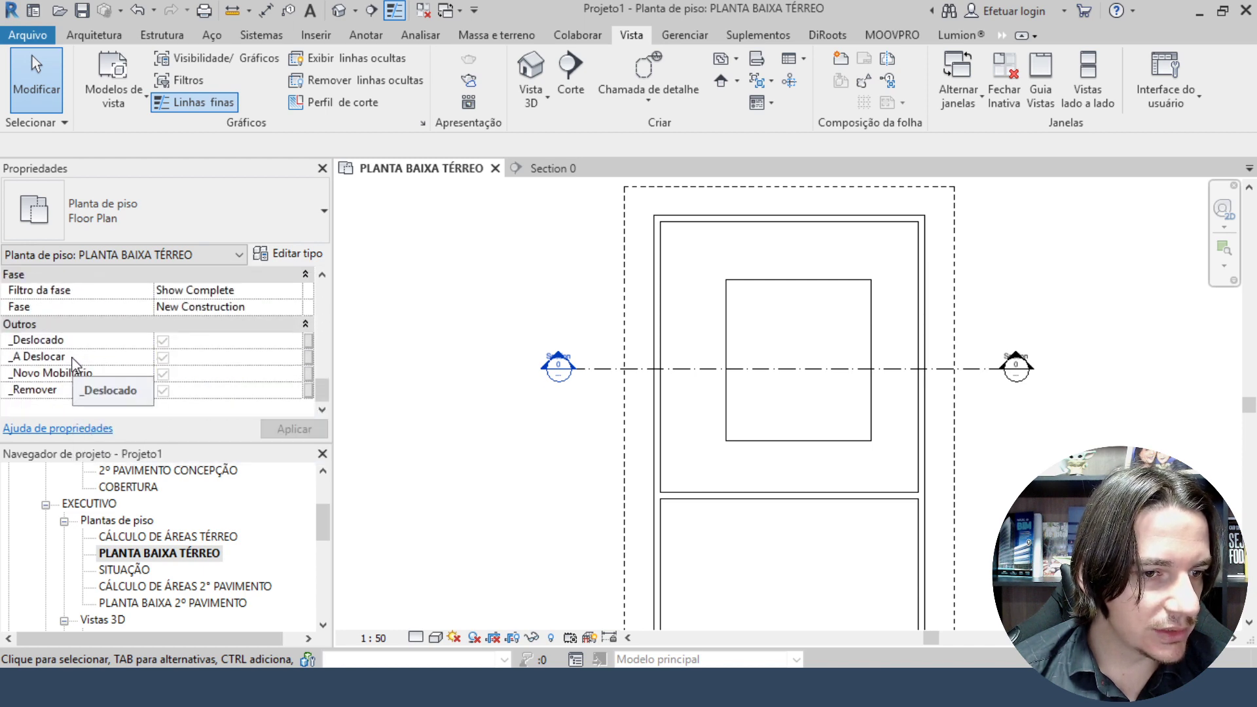
pyautogui.scroll(8, 73, 355)
pyautogui.scroll(-2, 72, 350)
pyautogui.scroll(-2, 73, 354)
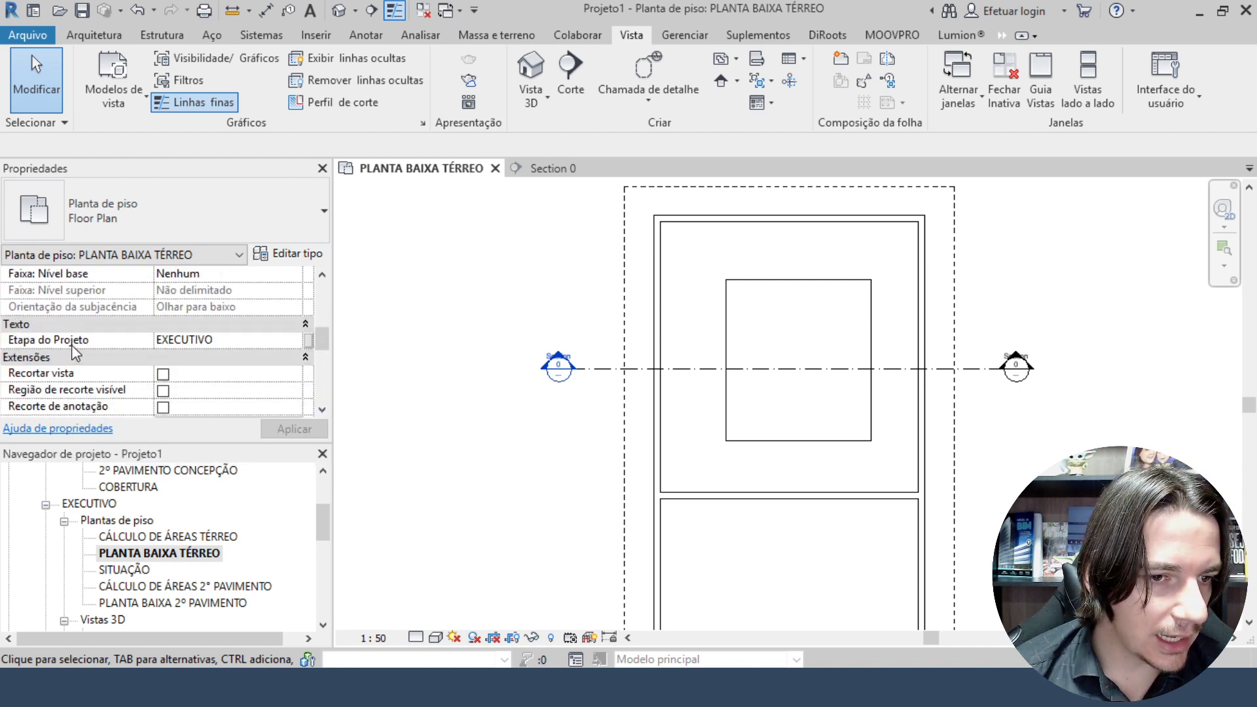
pyautogui.click(225, 341)
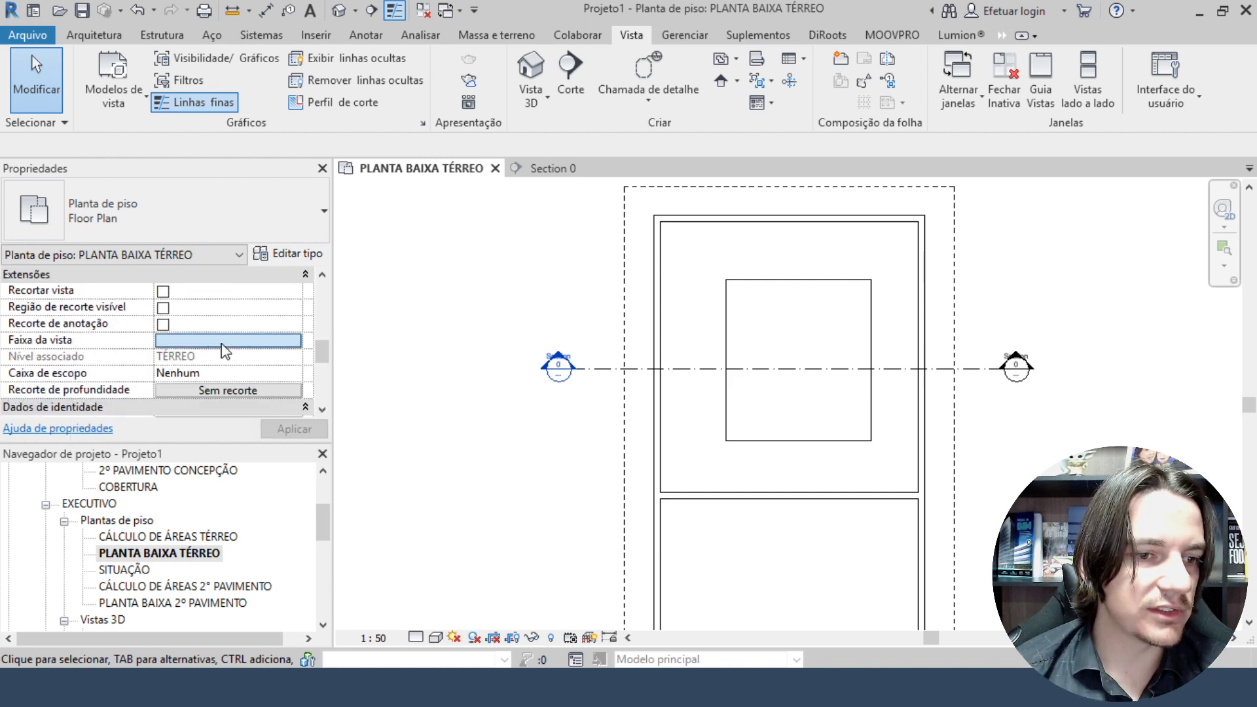
pyautogui.moveTo(436, 162); pyautogui.dragTo(601, 173)
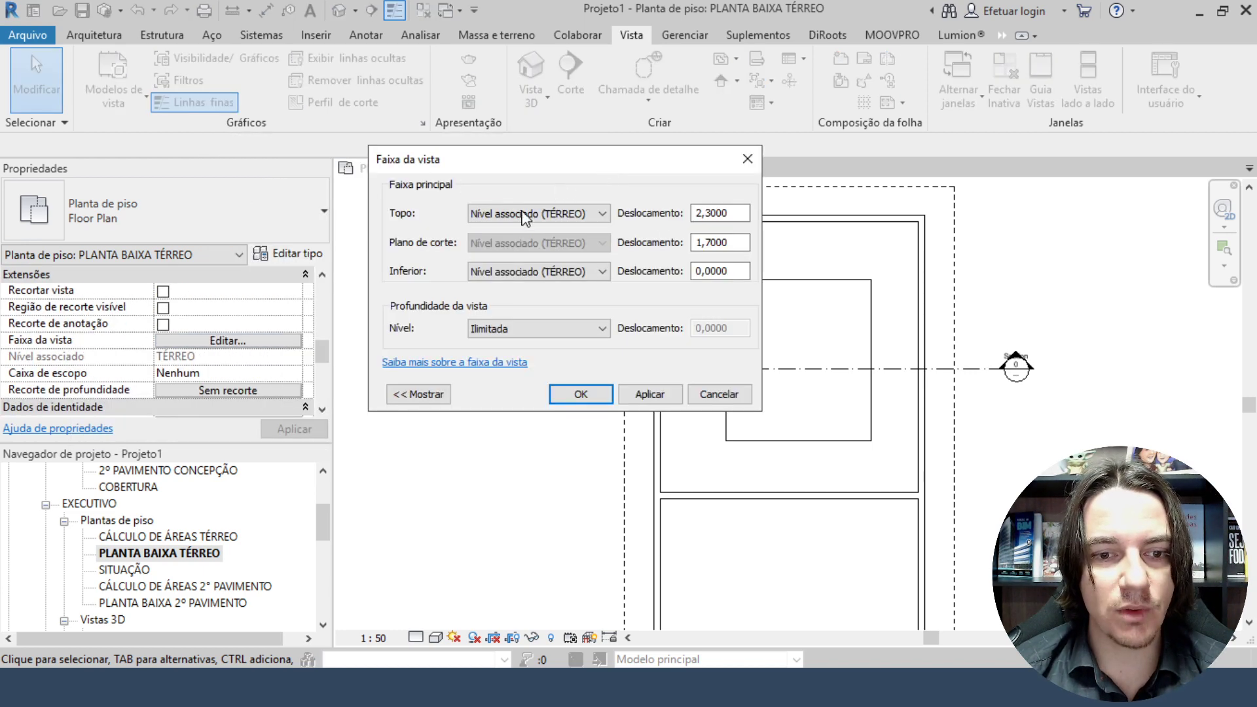
pyautogui.click(410, 399)
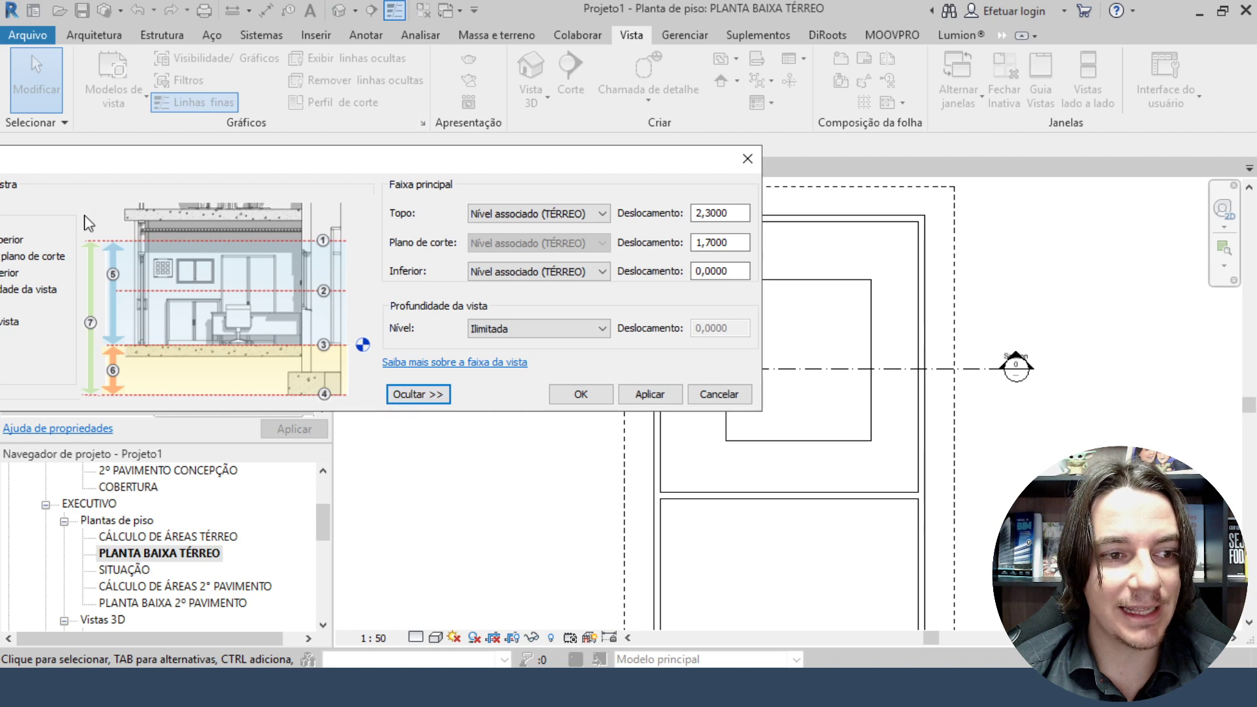
pyautogui.moveTo(353, 166); pyautogui.dragTo(639, 171)
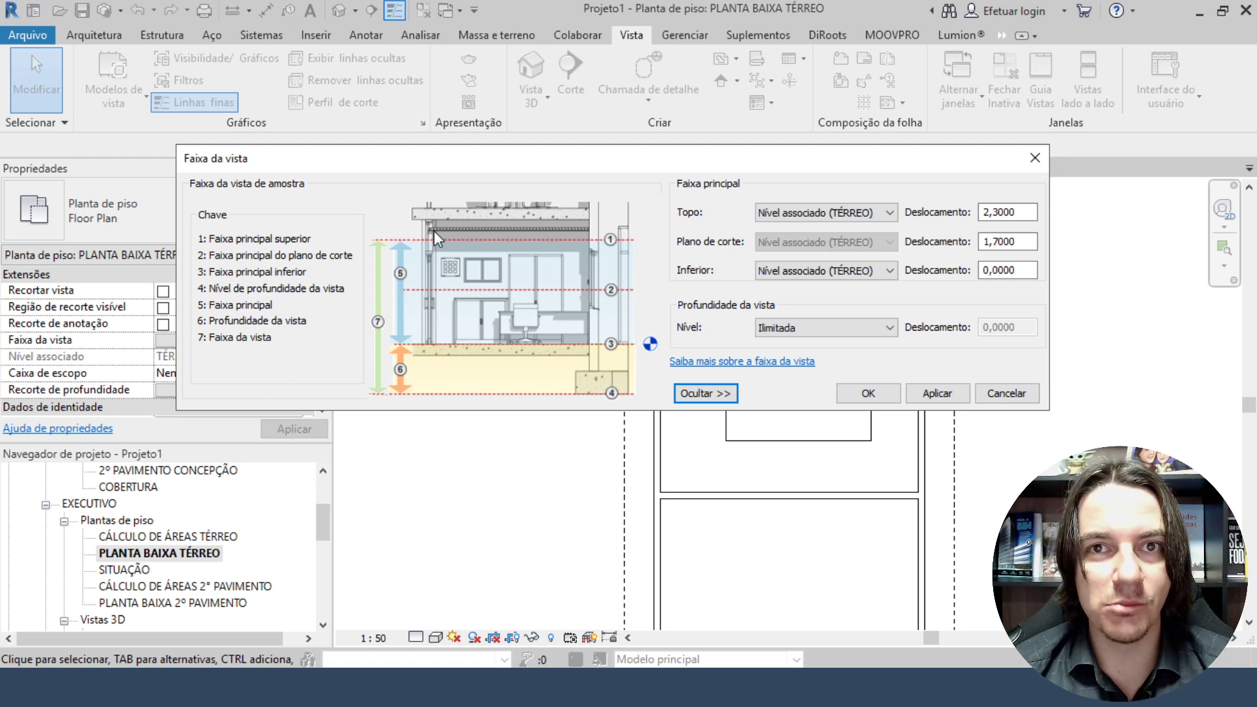
# Switch to Photos and compare the numbered planes in faixa-vista.JPG with the Faixa principal and Profundidade da vista settings.
pyautogui.click(599, 687)
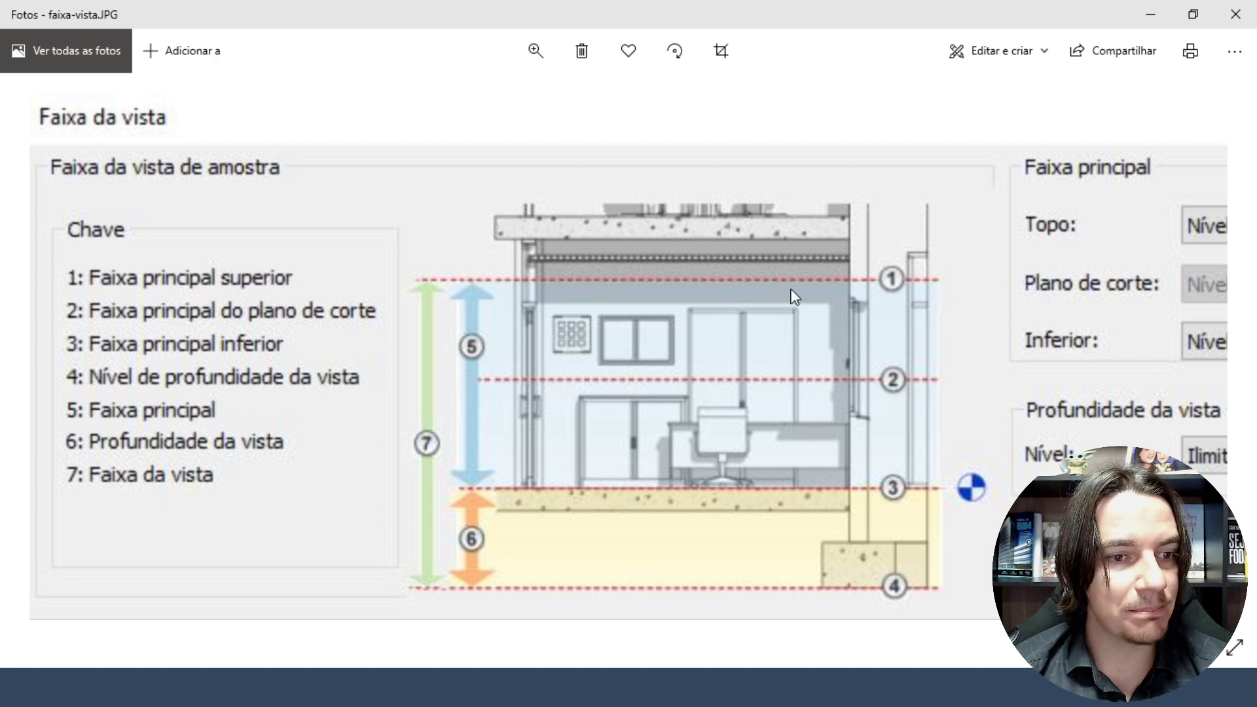
pyautogui.moveTo(794, 296); pyautogui.dragTo(354, 297)
pyautogui.moveTo(749, 289); pyautogui.dragTo(510, 292)
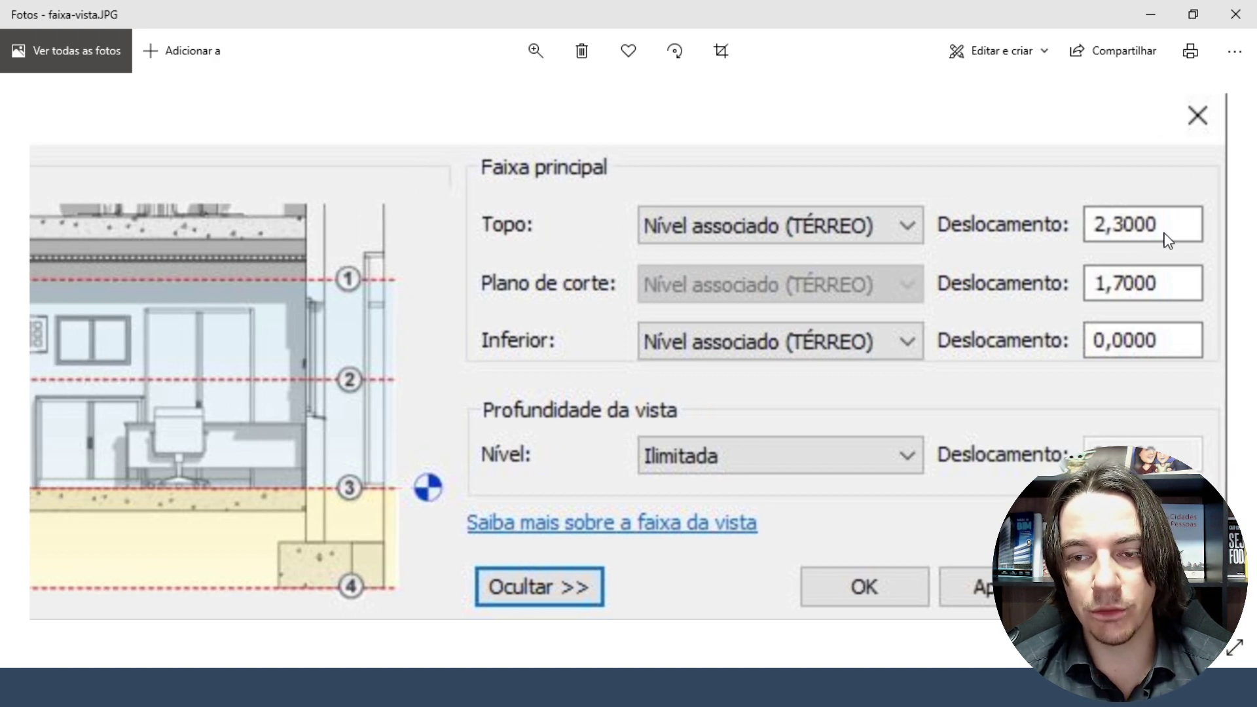
pyautogui.moveTo(623, 262); pyautogui.dragTo(1184, 272)
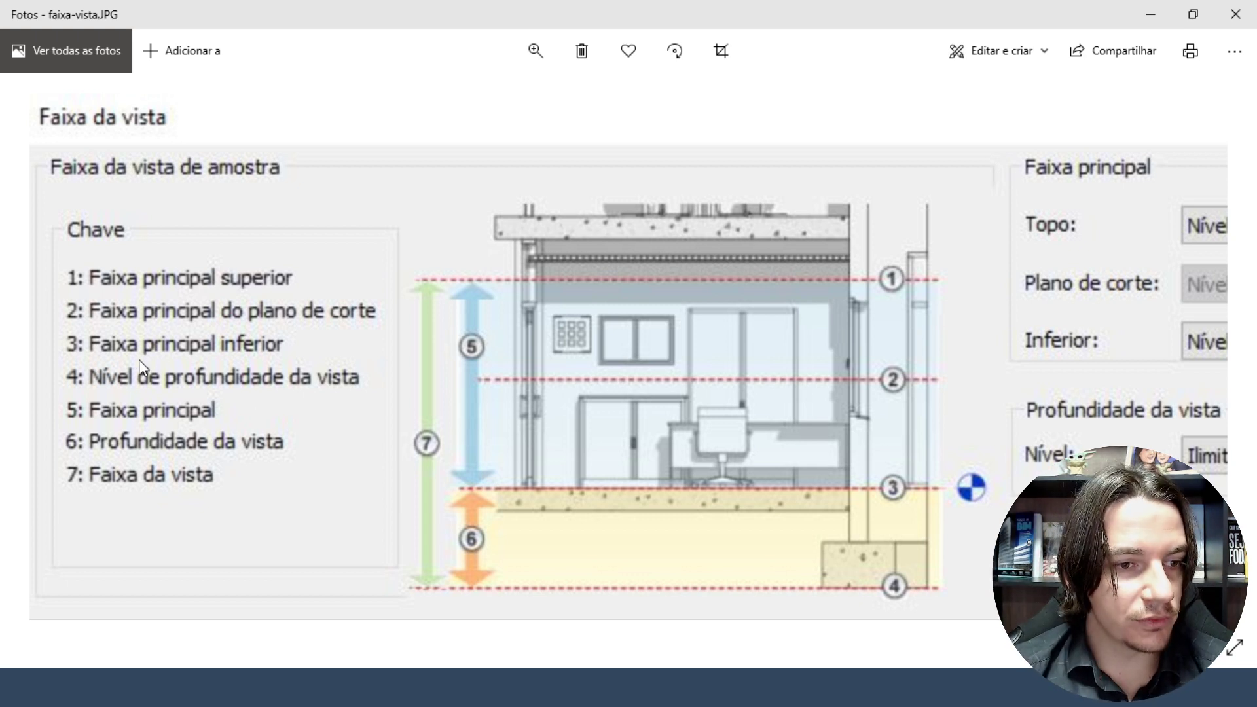
pyautogui.moveTo(733, 328); pyautogui.dragTo(523, 354)
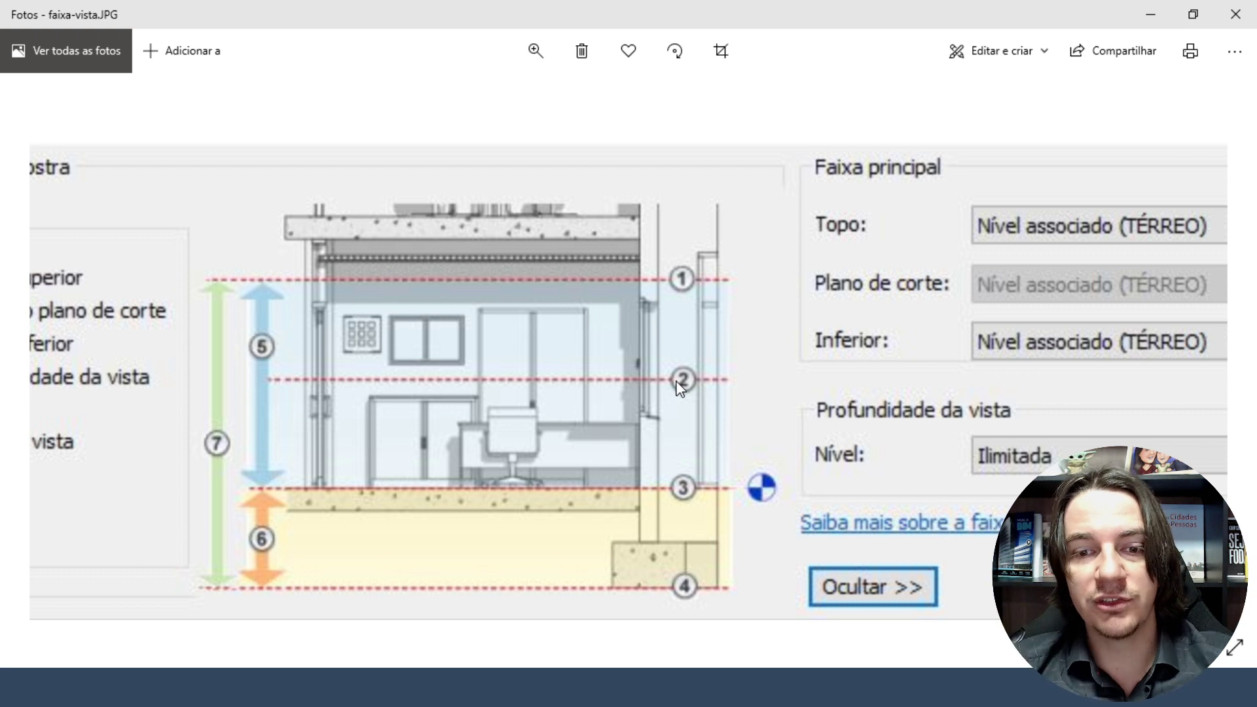
pyautogui.moveTo(680, 386); pyautogui.dragTo(650, 348)
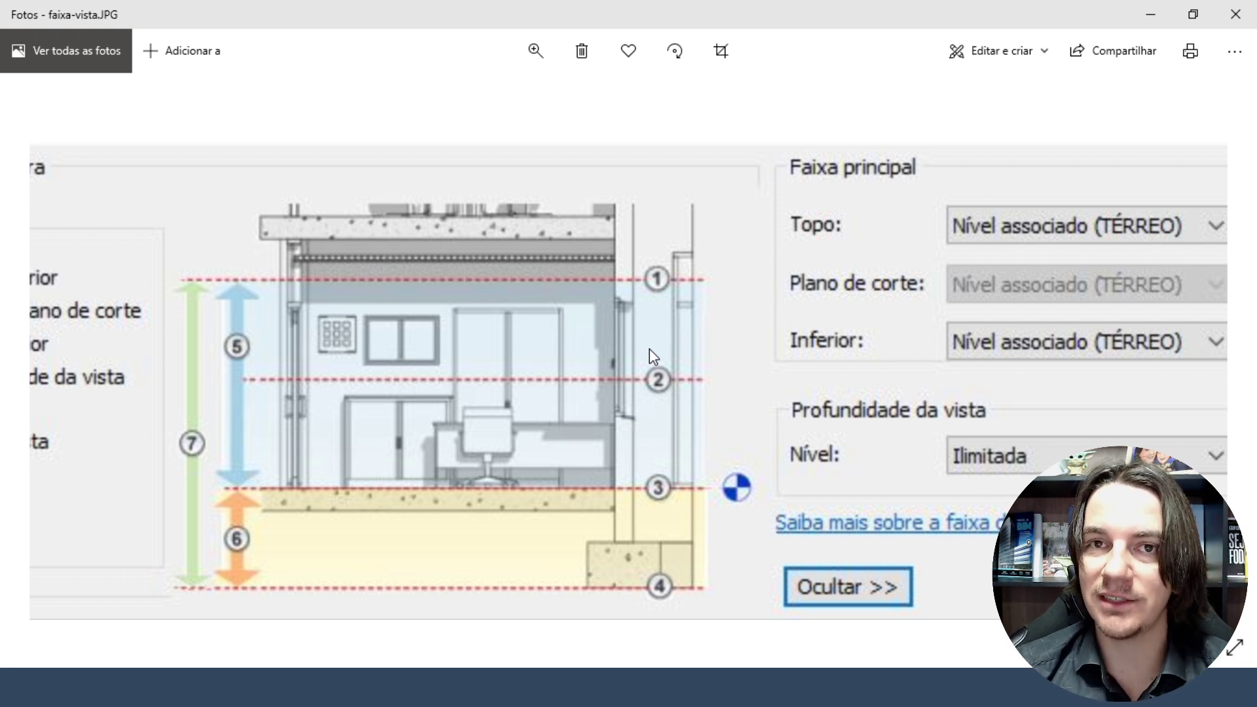
pyautogui.moveTo(806, 360); pyautogui.dragTo(499, 333)
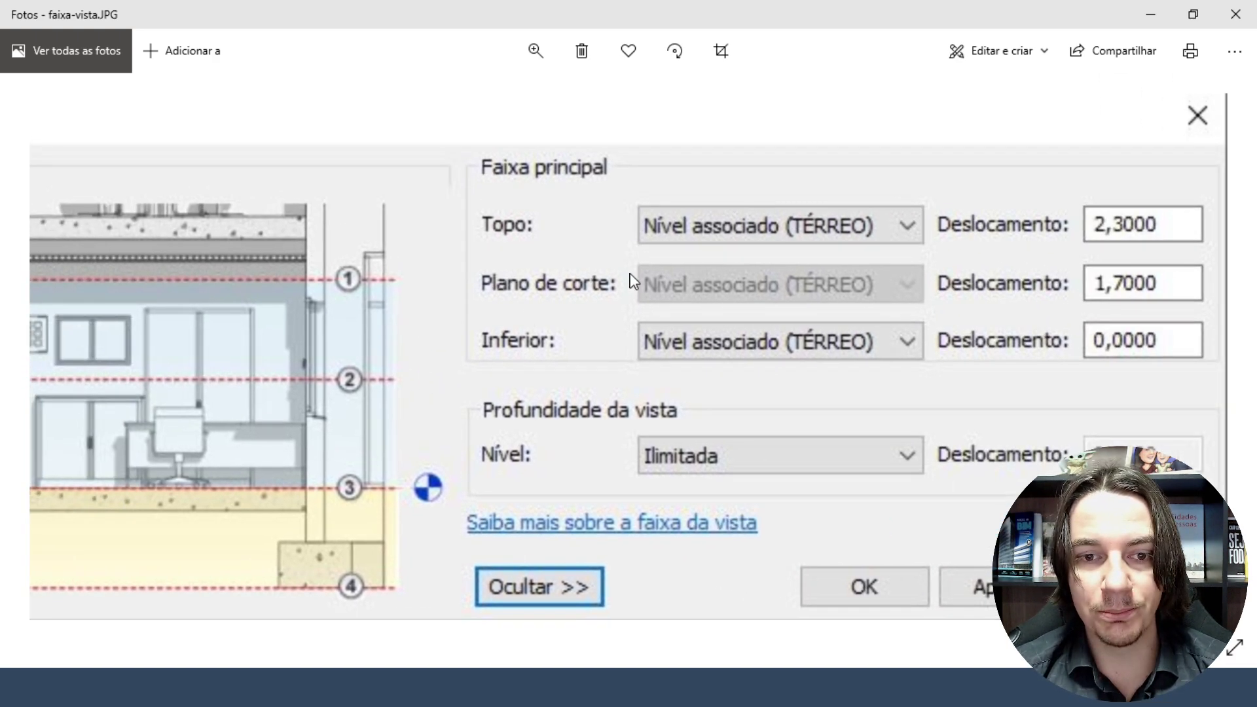
# Examine the view range illustration and the Topo, Plano de corte, Inferior and Profundidade da vista settings in the faixa-vista image.
pyautogui.moveTo(767, 289)
pyautogui.mouseDown()
pyautogui.moveTo(665, 295)
pyautogui.moveTo(759, 302)
pyautogui.mouseUp()
pyautogui.moveTo(387, 360); pyautogui.dragTo(851, 307)
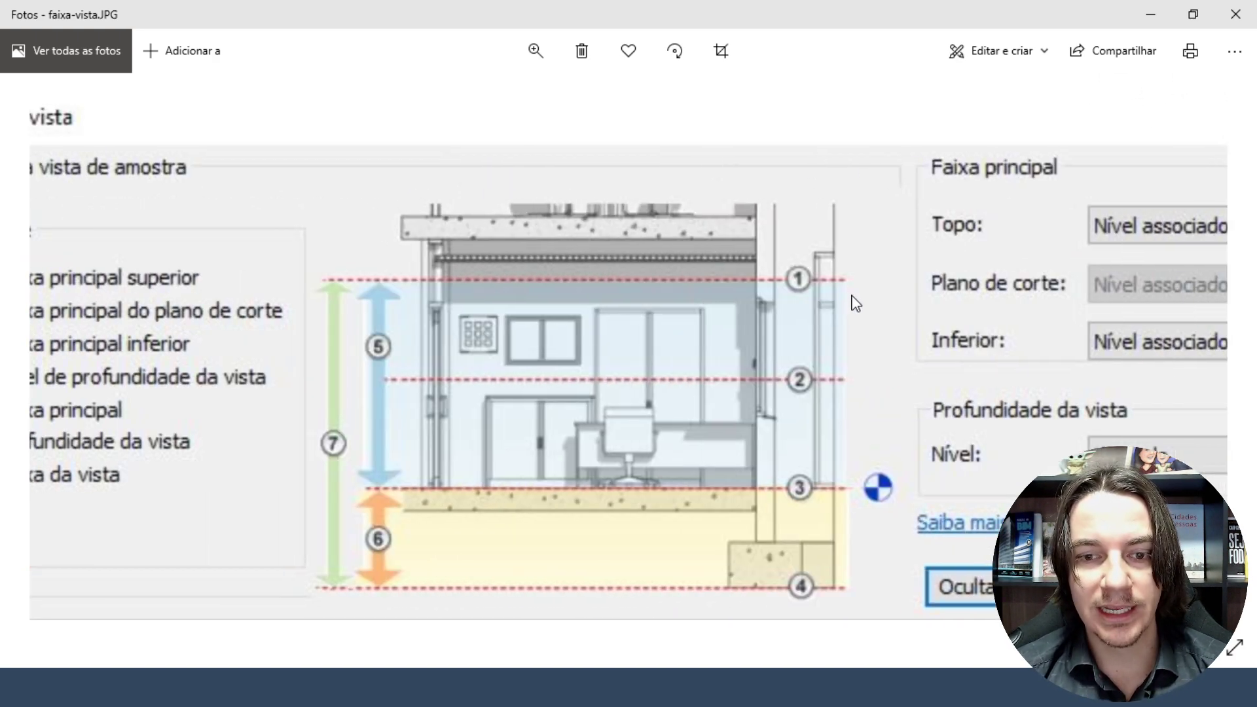
pyautogui.moveTo(942, 390); pyautogui.dragTo(498, 413)
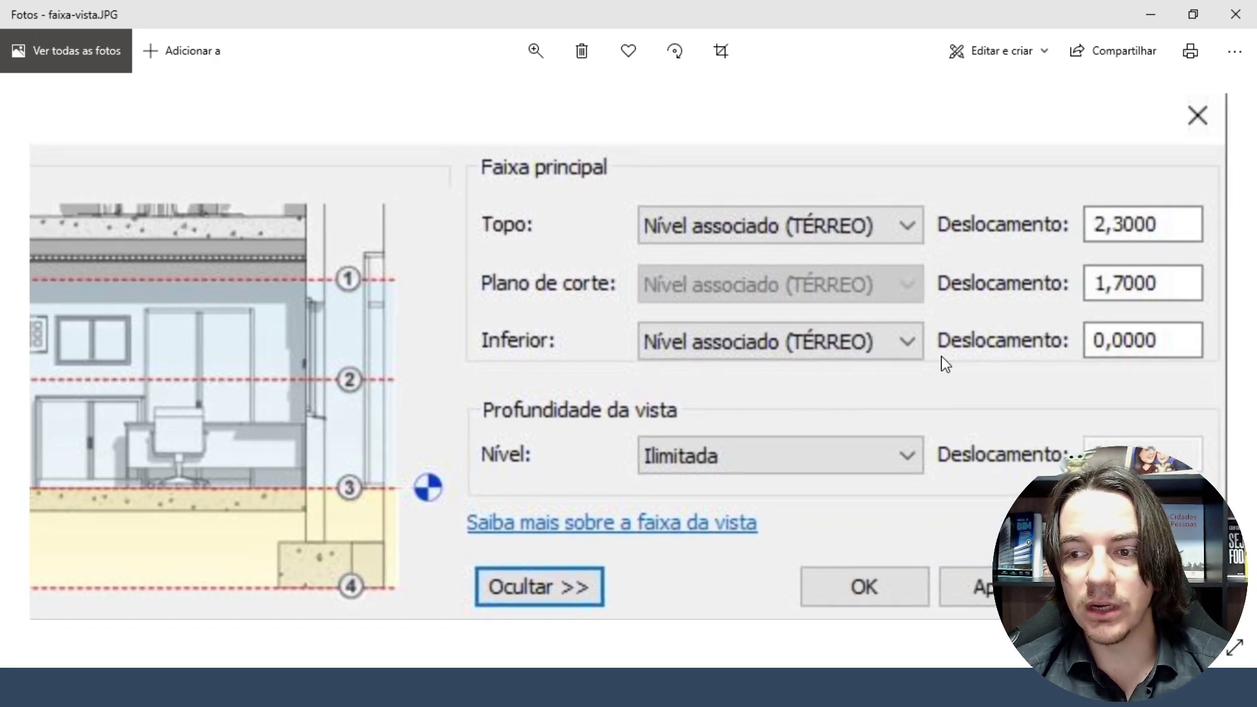
pyautogui.moveTo(475, 387); pyautogui.dragTo(867, 233)
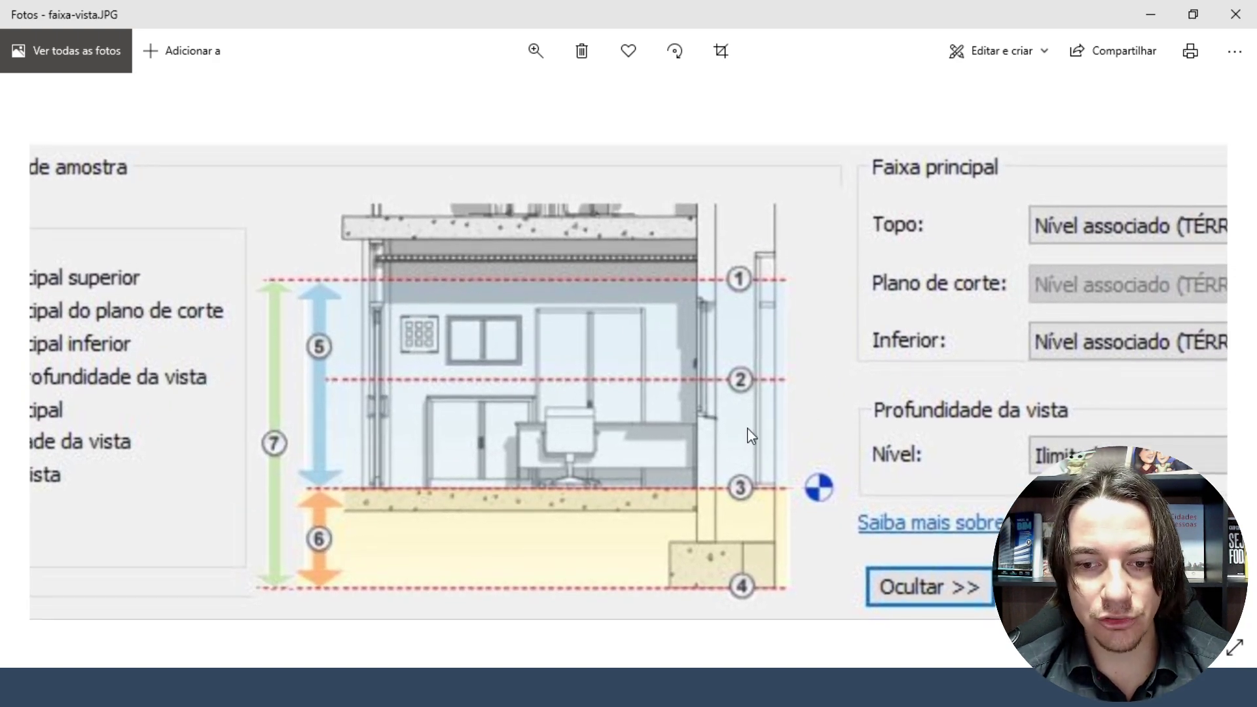
pyautogui.moveTo(502, 424); pyautogui.dragTo(844, 394)
pyautogui.moveTo(700, 370); pyautogui.dragTo(498, 359)
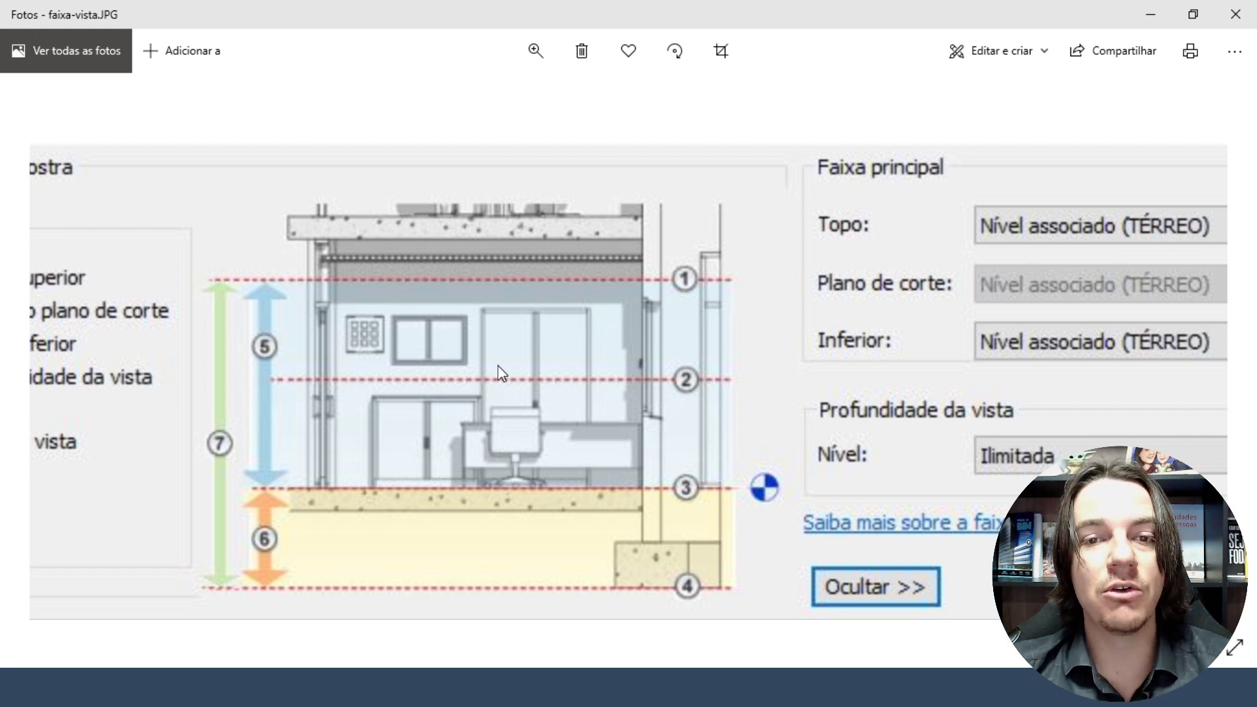
pyautogui.moveTo(706, 491); pyautogui.dragTo(570, 450)
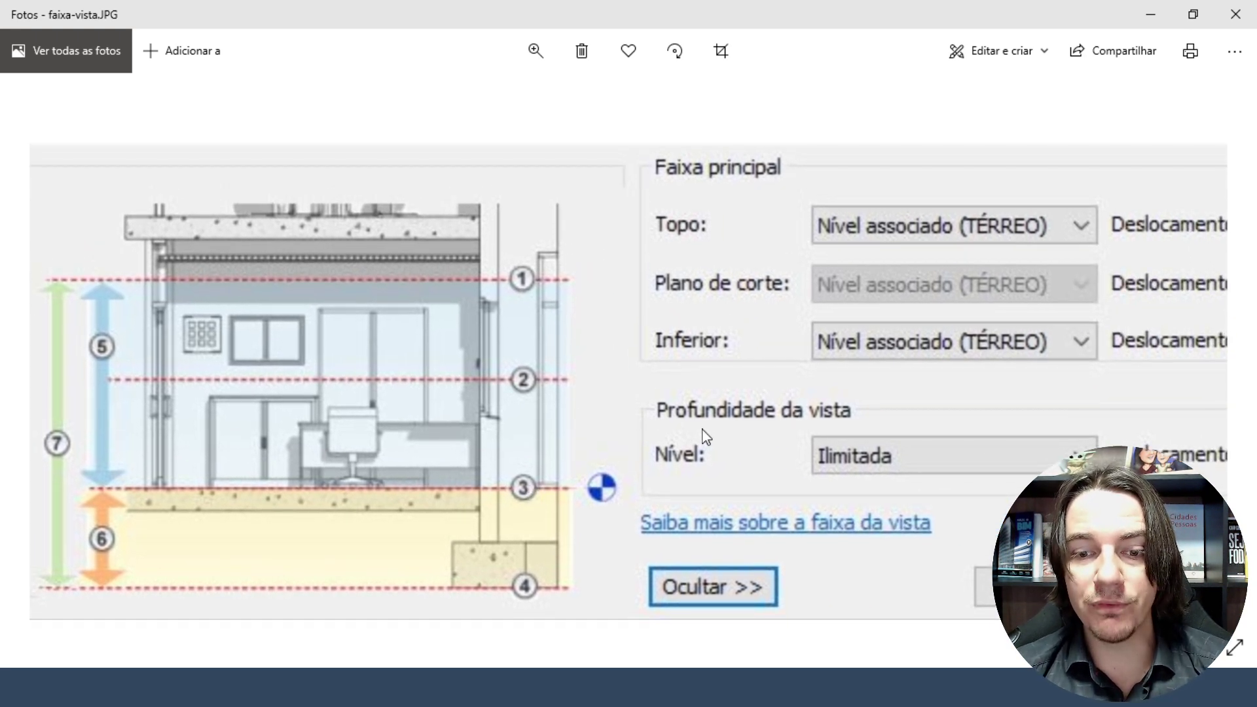
pyautogui.moveTo(747, 441); pyautogui.dragTo(685, 441)
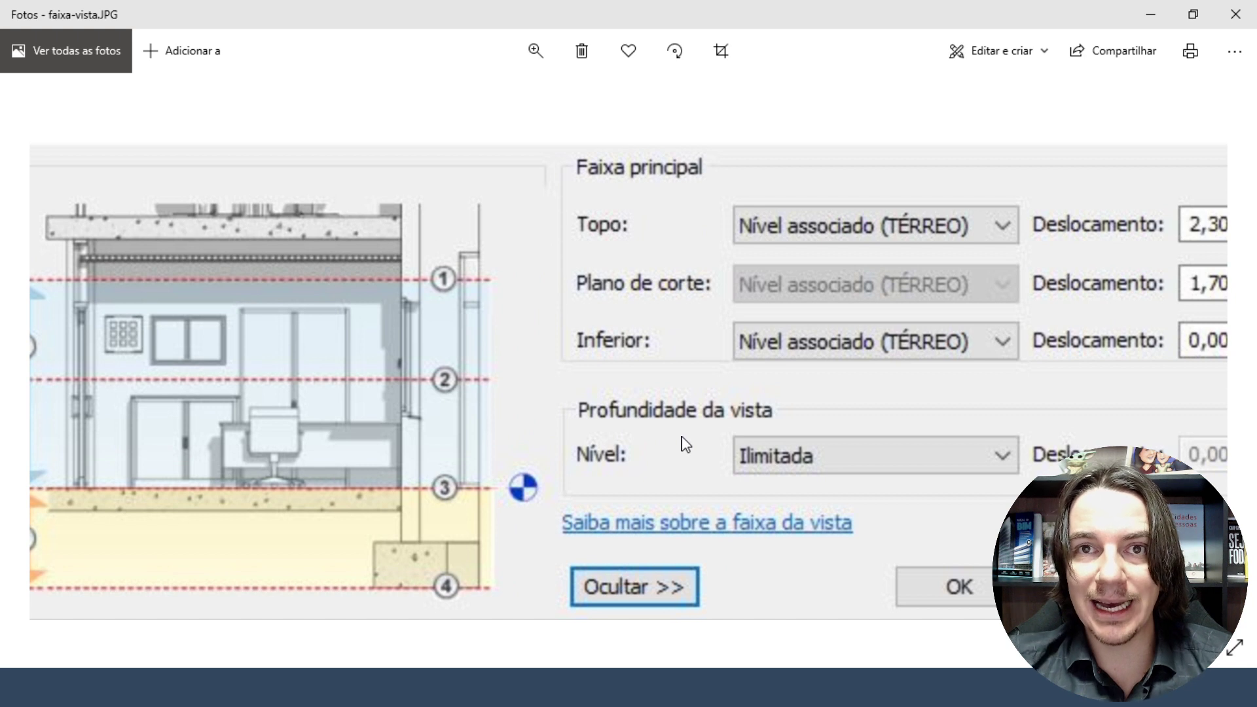
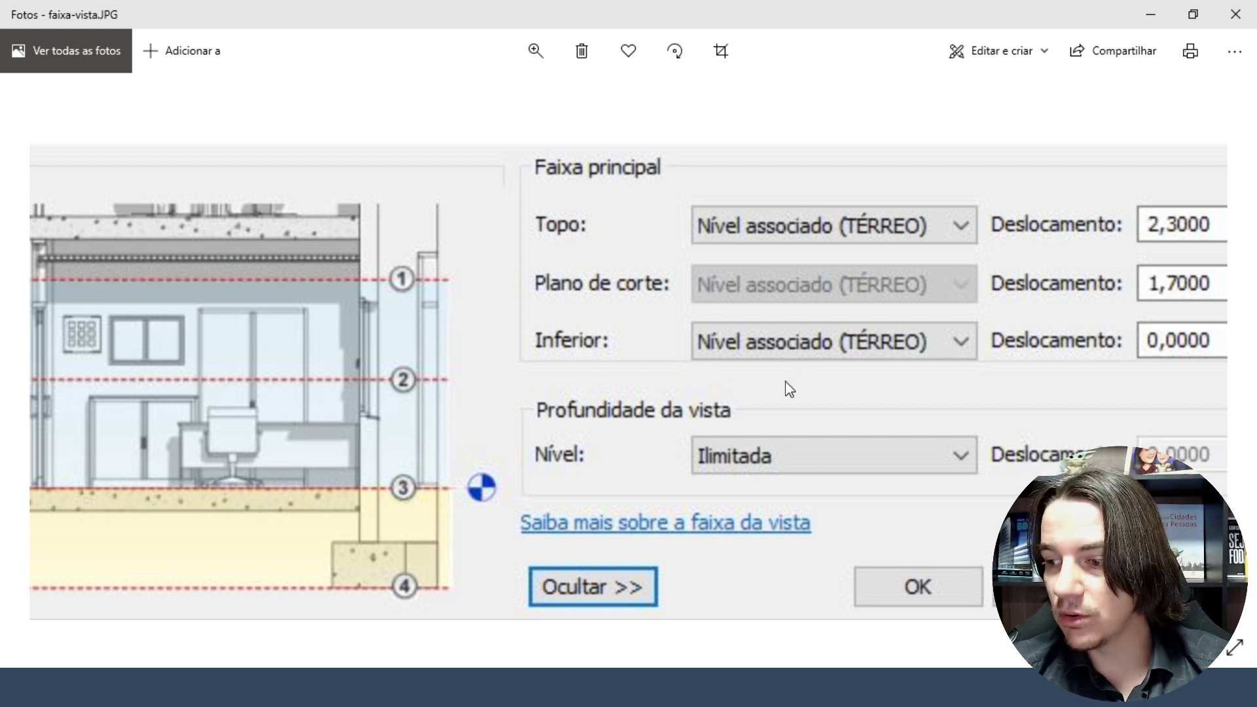
pyautogui.moveTo(522, 419); pyautogui.dragTo(806, 400)
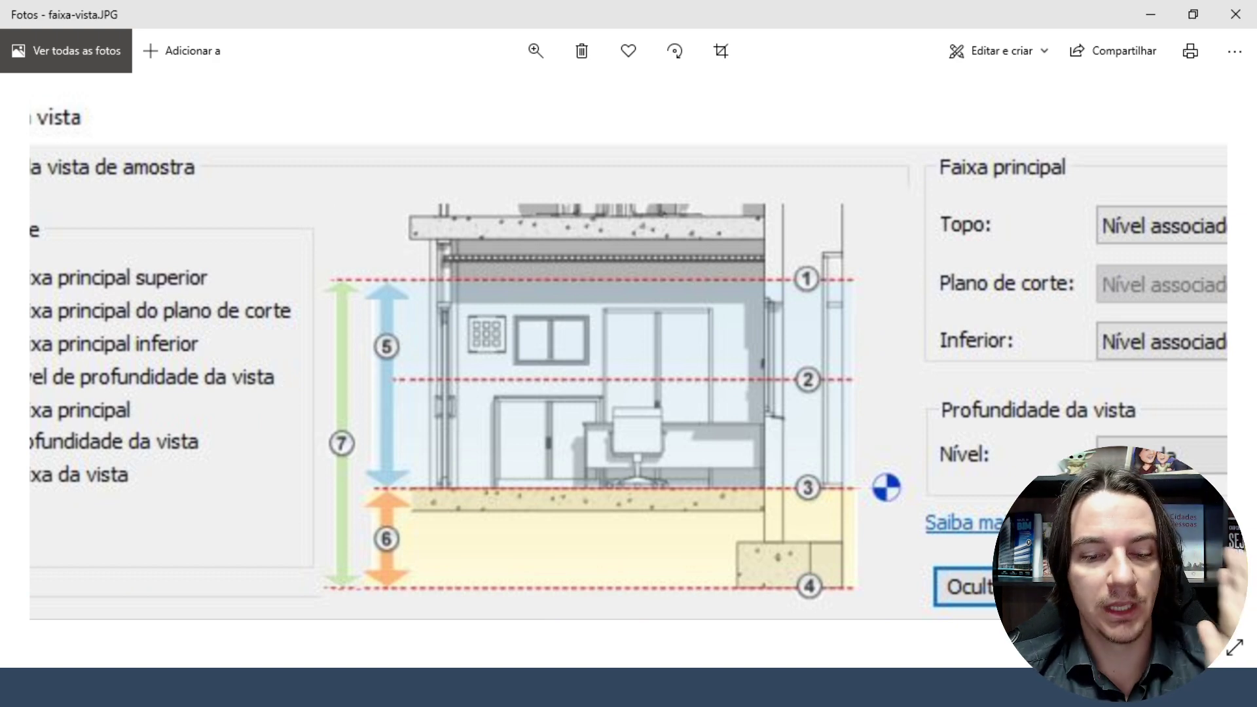
# Switch to Revit and review the view range settings of the PLANTA BAIXA TÉRREO floor plan without changing them.
pyautogui.hotkey('alt', 'Tab')
pyautogui.click(1021, 390)
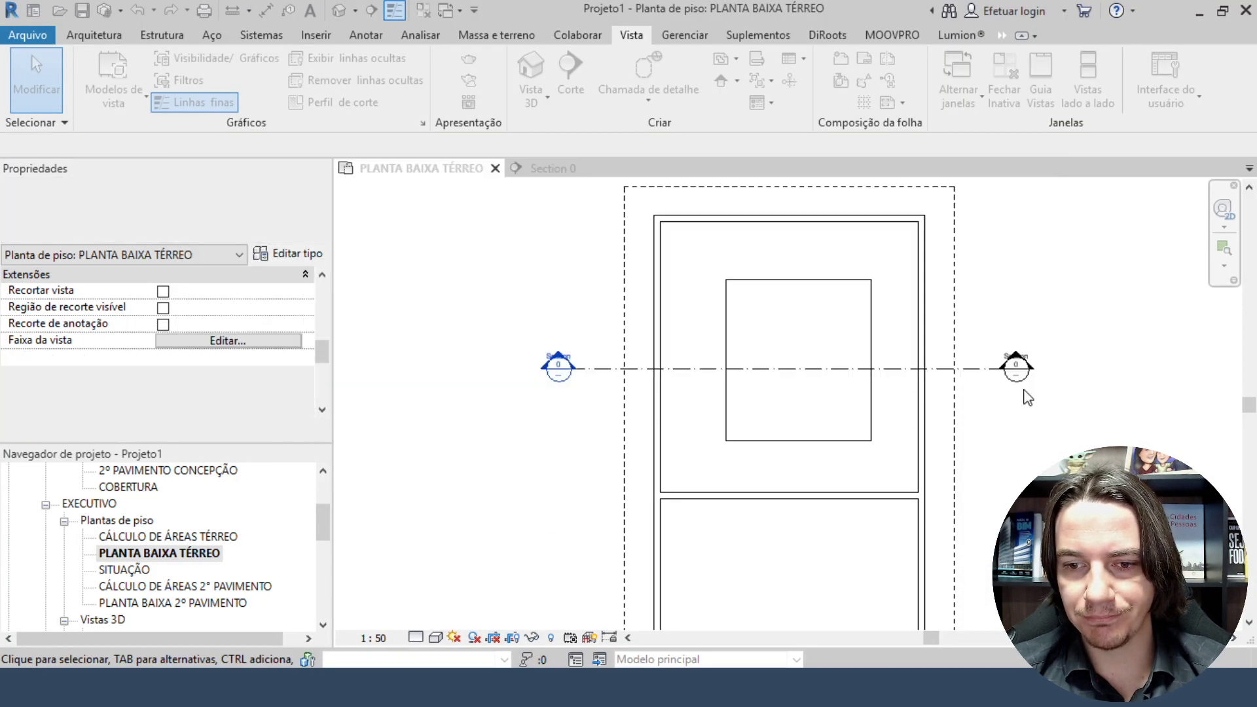
pyautogui.click(249, 342)
pyautogui.moveTo(404, 165); pyautogui.dragTo(369, 115)
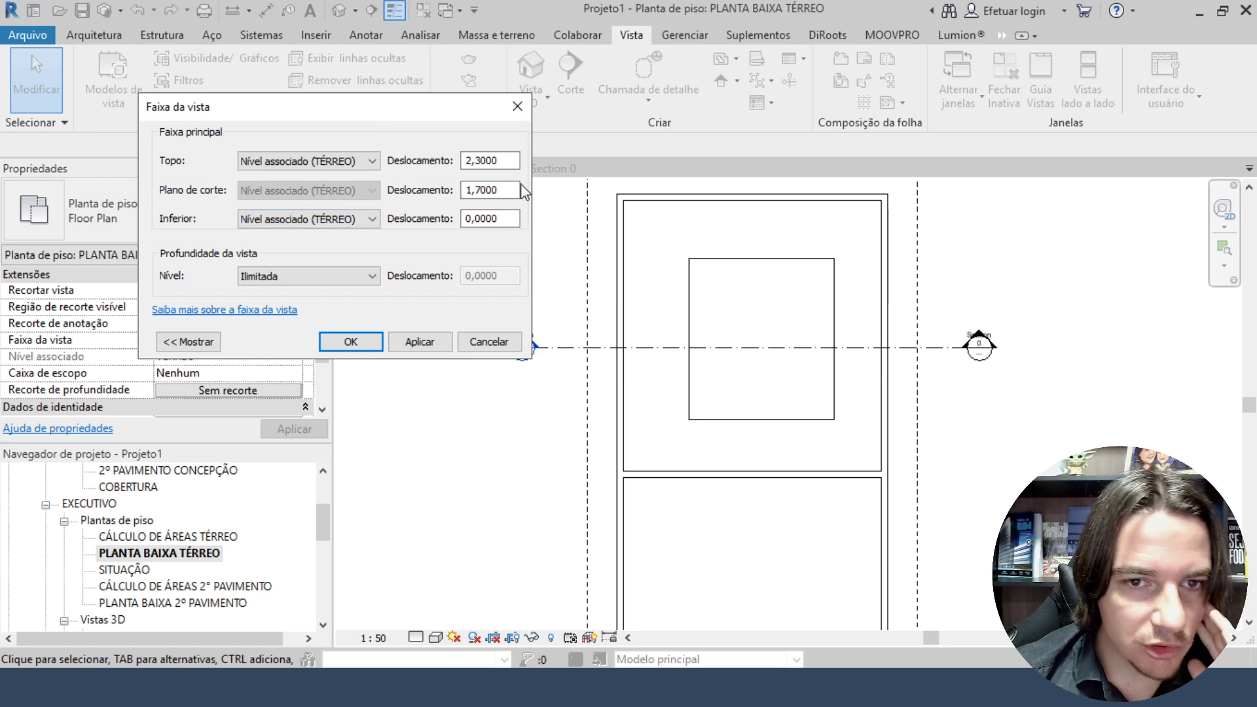
pyautogui.click(416, 340)
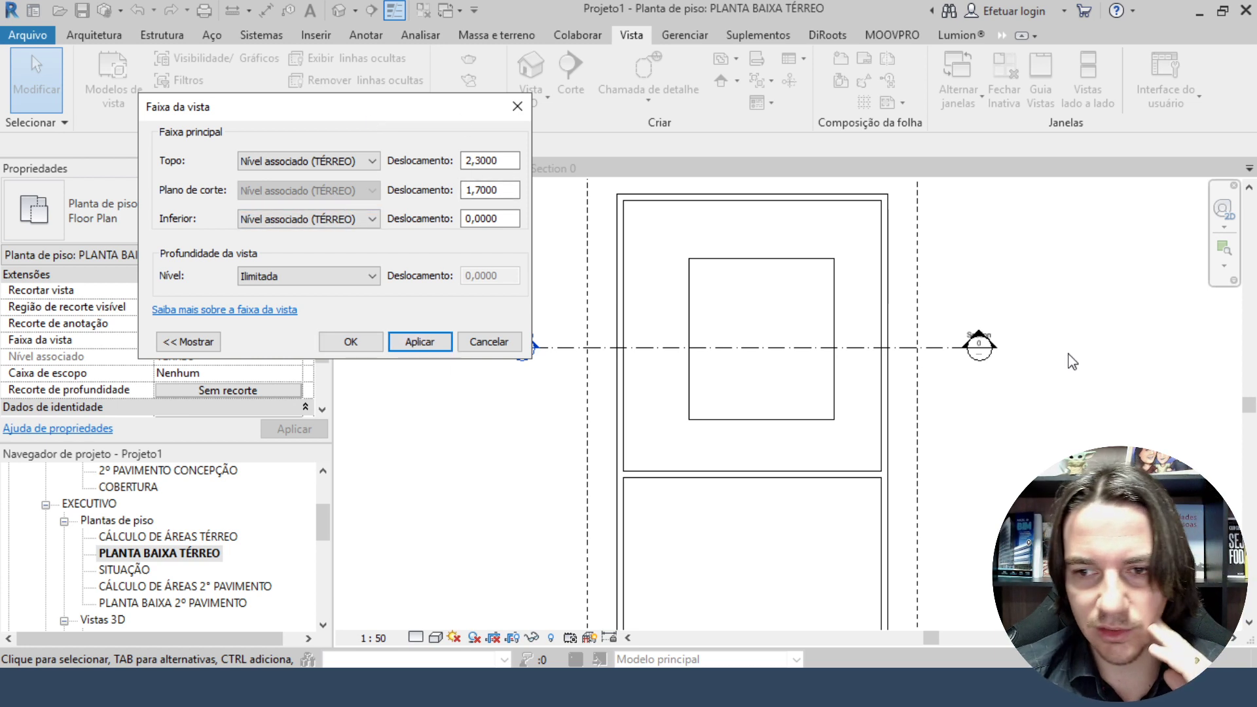
pyautogui.click(489, 341)
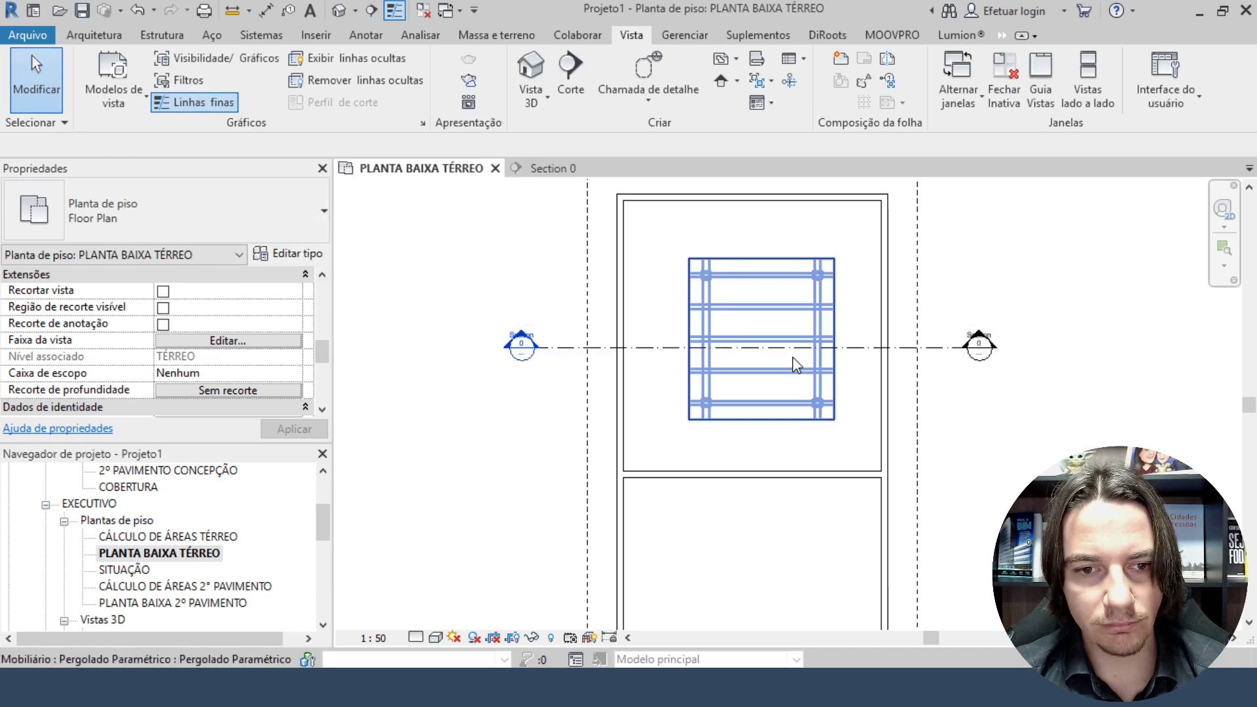
# Place a Janela de Vidro Temperado - 4 folhas 100 x 120 cm window, sill height 1 m, where the section line crosses the right-hand wall.
pyautogui.scroll(2, 887, 375)
pyautogui.press('j')
pyautogui.press('a')
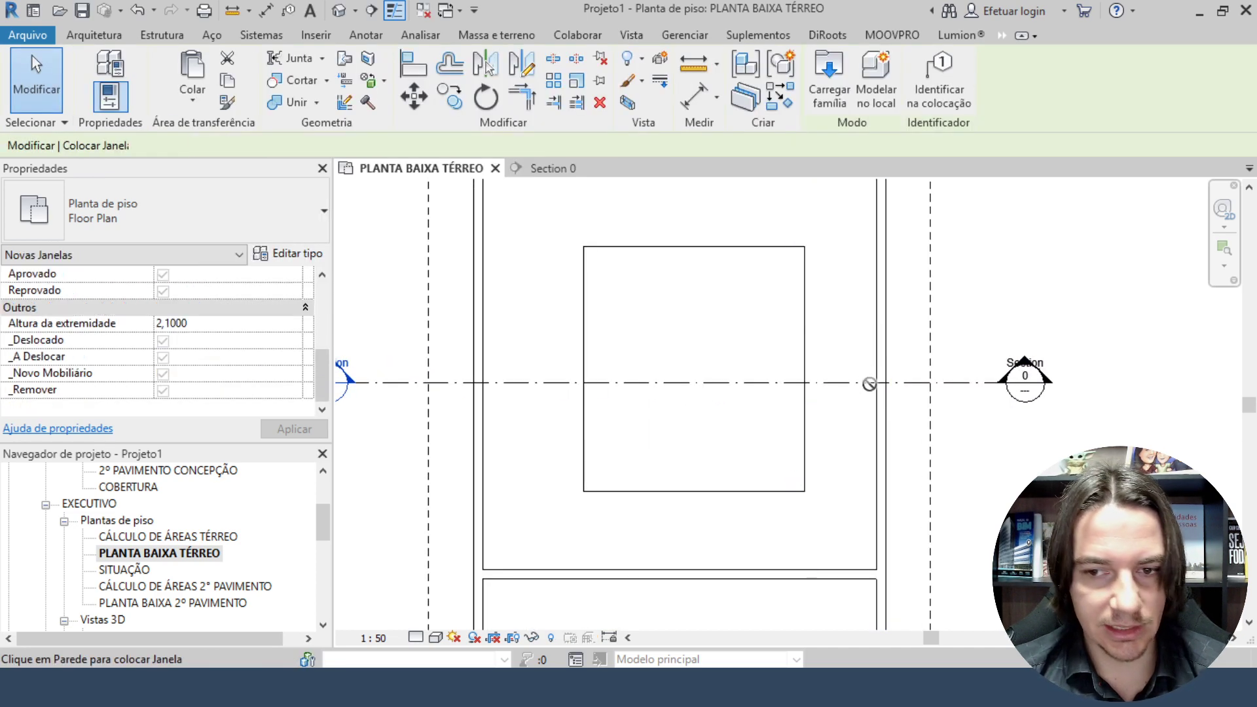
pyautogui.scroll(5, 180, 286)
pyautogui.click(183, 233)
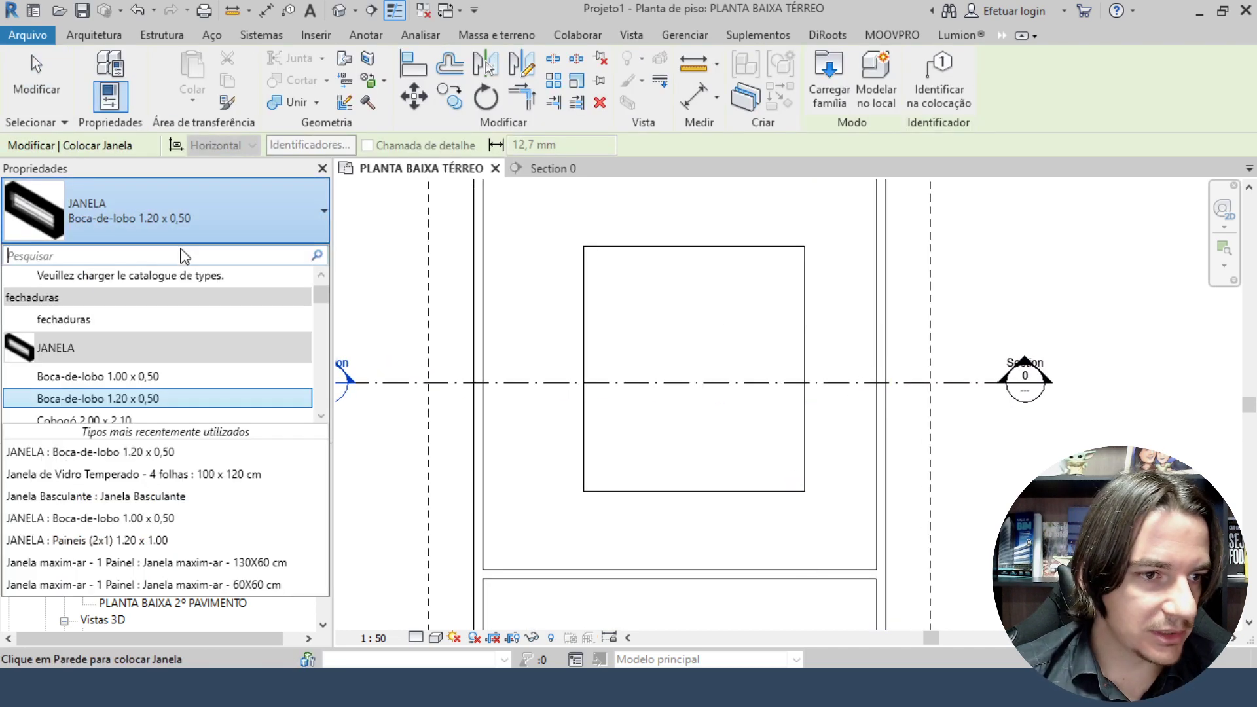
pyautogui.scroll(1, 96, 324)
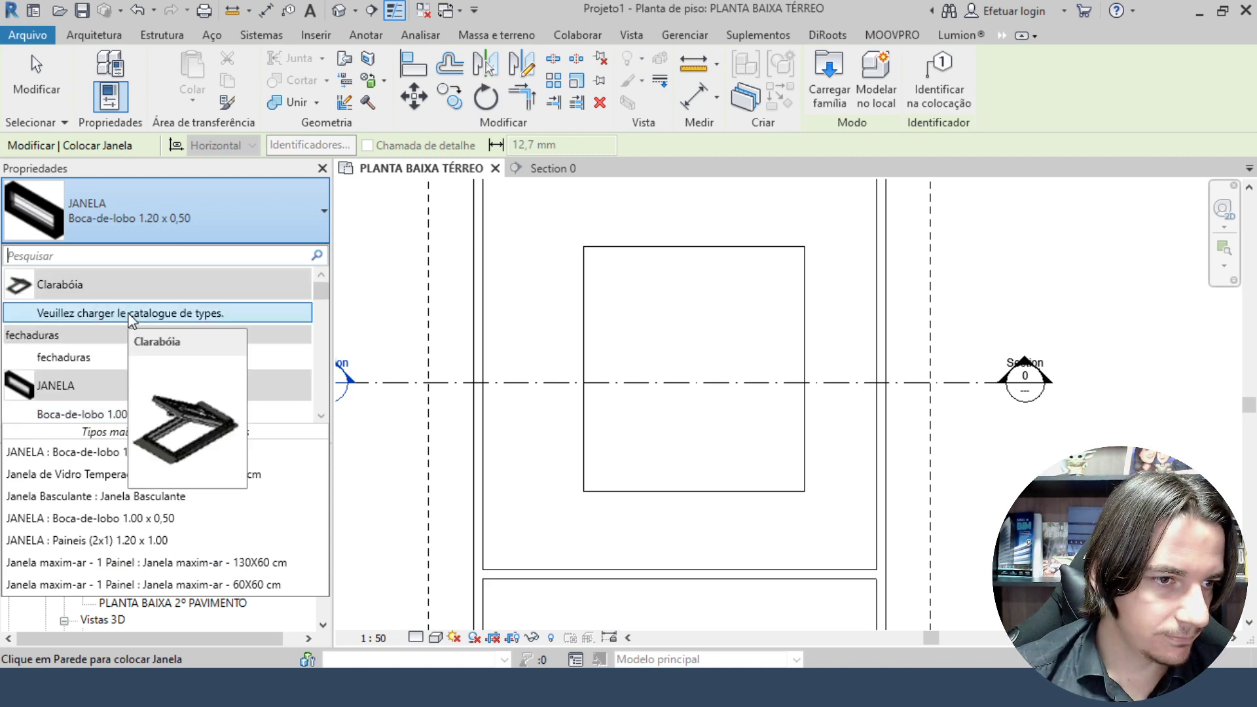
pyautogui.scroll(-5, 156, 316)
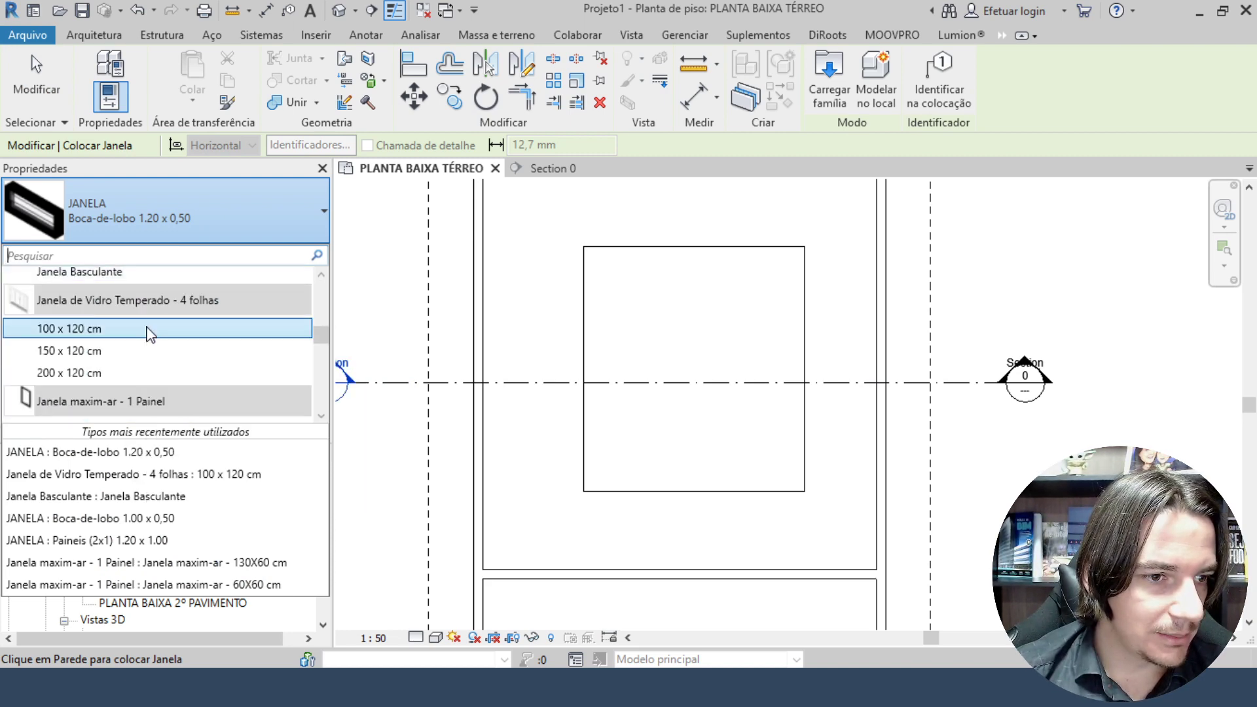
pyautogui.click(185, 328)
pyautogui.doubleClick(190, 290)
pyautogui.write('1')
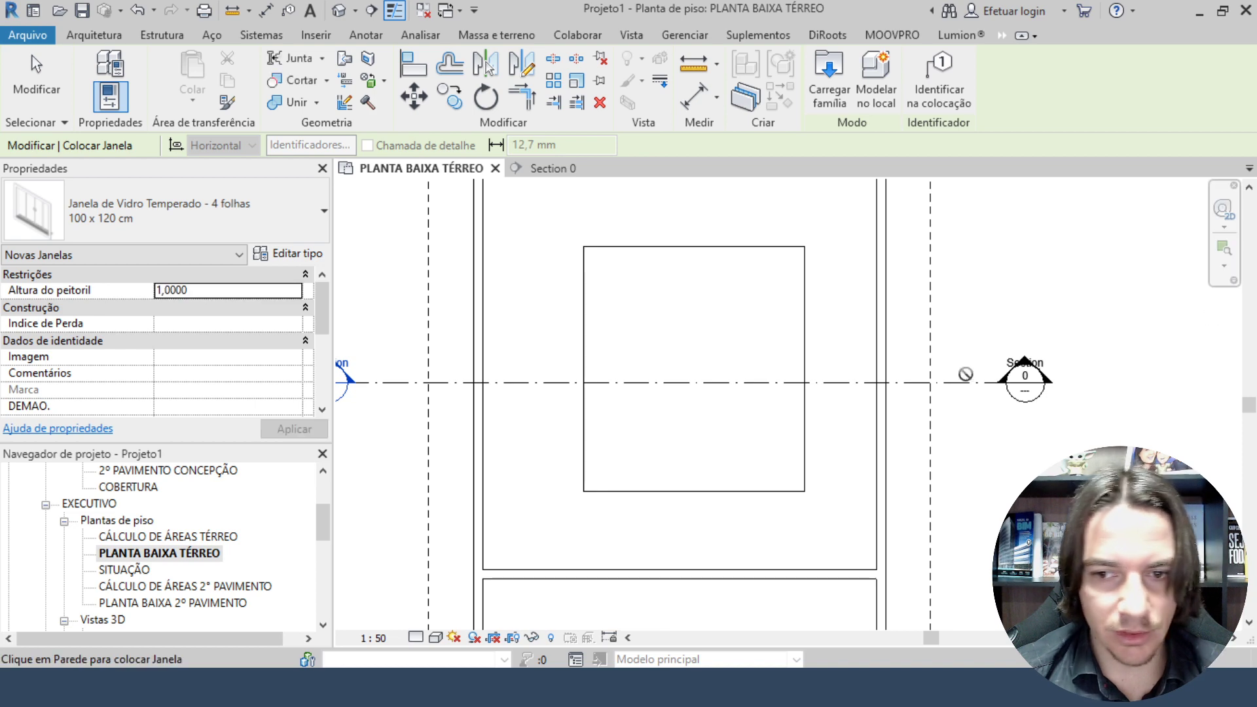
pyautogui.scroll(2, 960, 370)
pyautogui.click(848, 393)
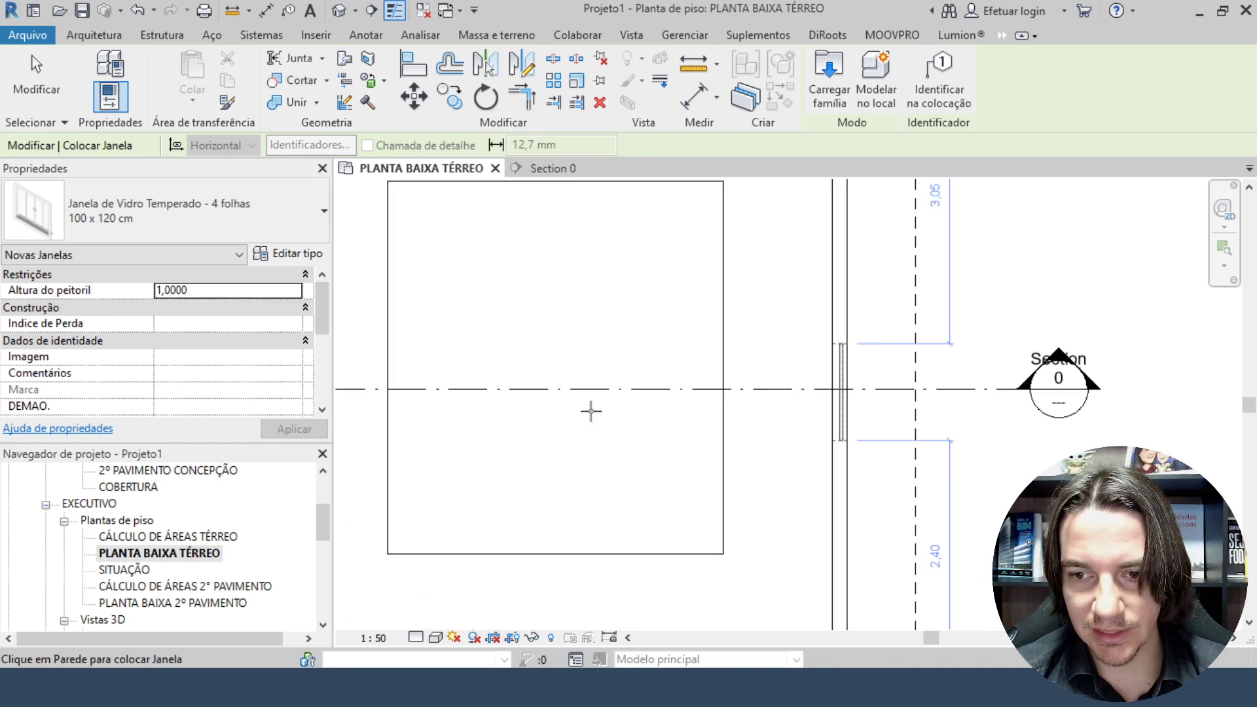
# Place a Sasazaki Item 01 - 2F Janela de correr Aluminium 100 x 150 window, sill height 1 m, where the section line crosses the left-hand wall.
pyautogui.scroll(-2, 591, 410)
pyautogui.moveTo(592, 411); pyautogui.dragTo(926, 419, button='middle')
pyautogui.click(262, 229)
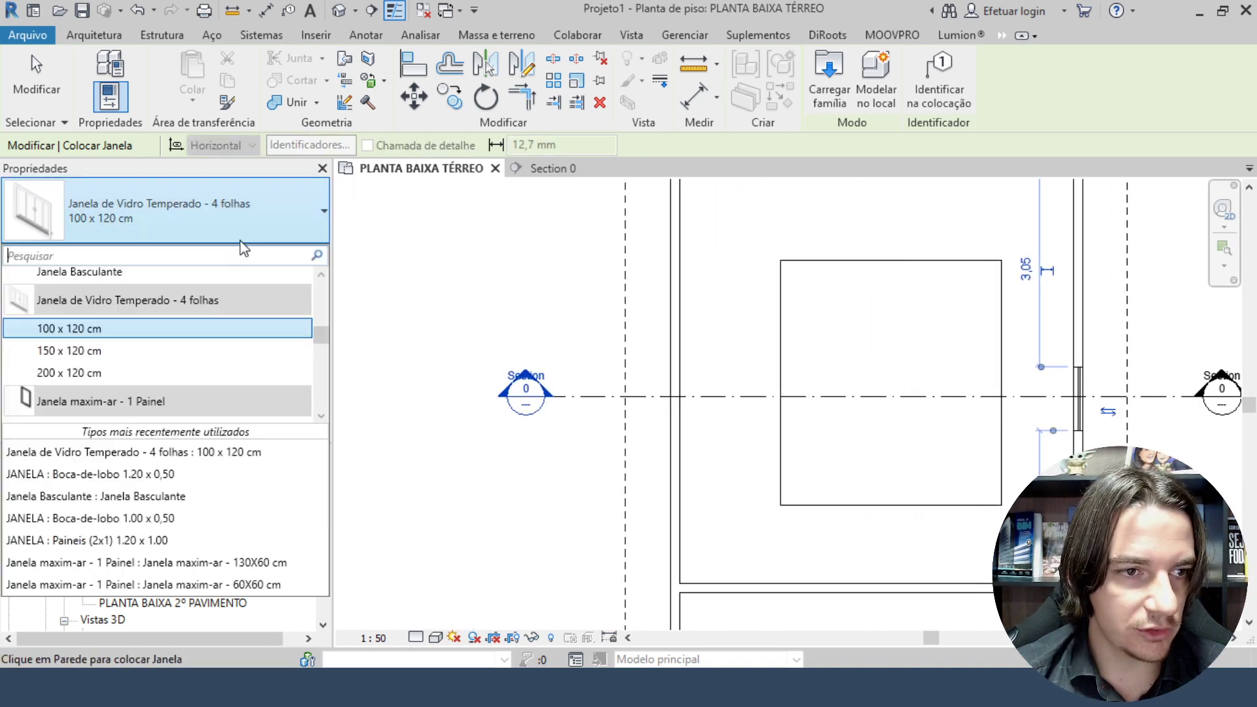
pyautogui.scroll(-1, 195, 348)
pyautogui.scroll(-1, 146, 360)
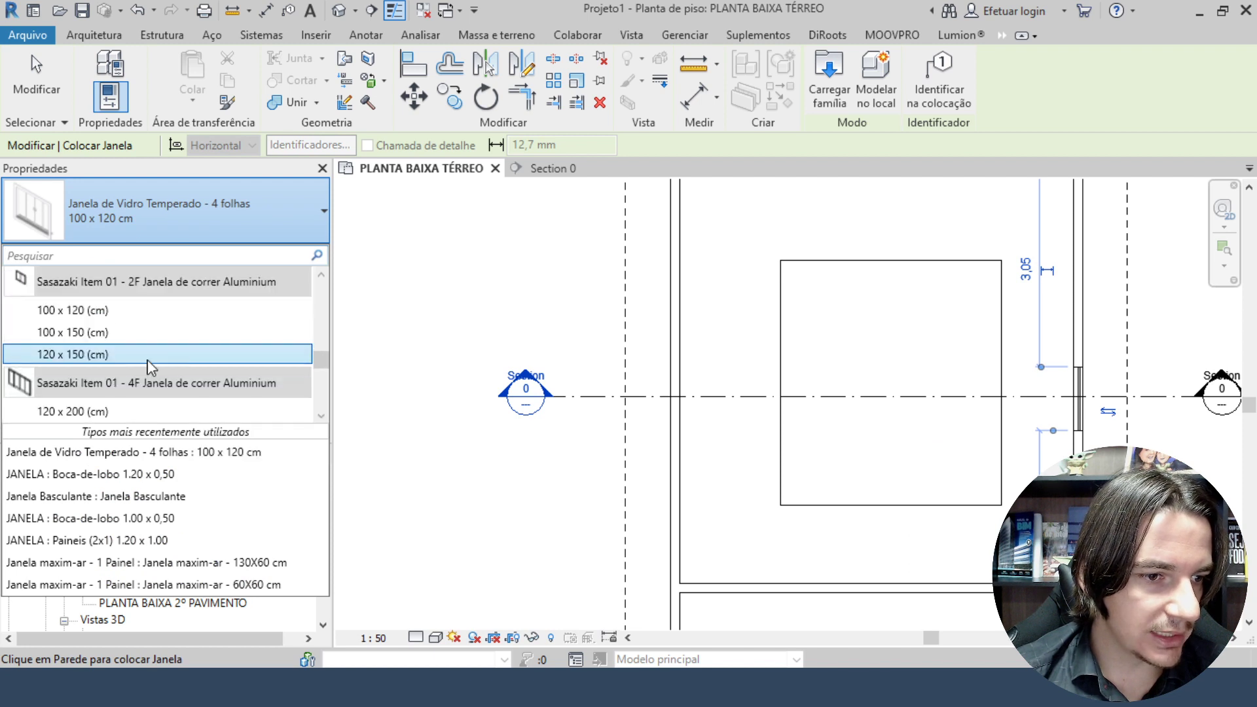
pyautogui.click(129, 337)
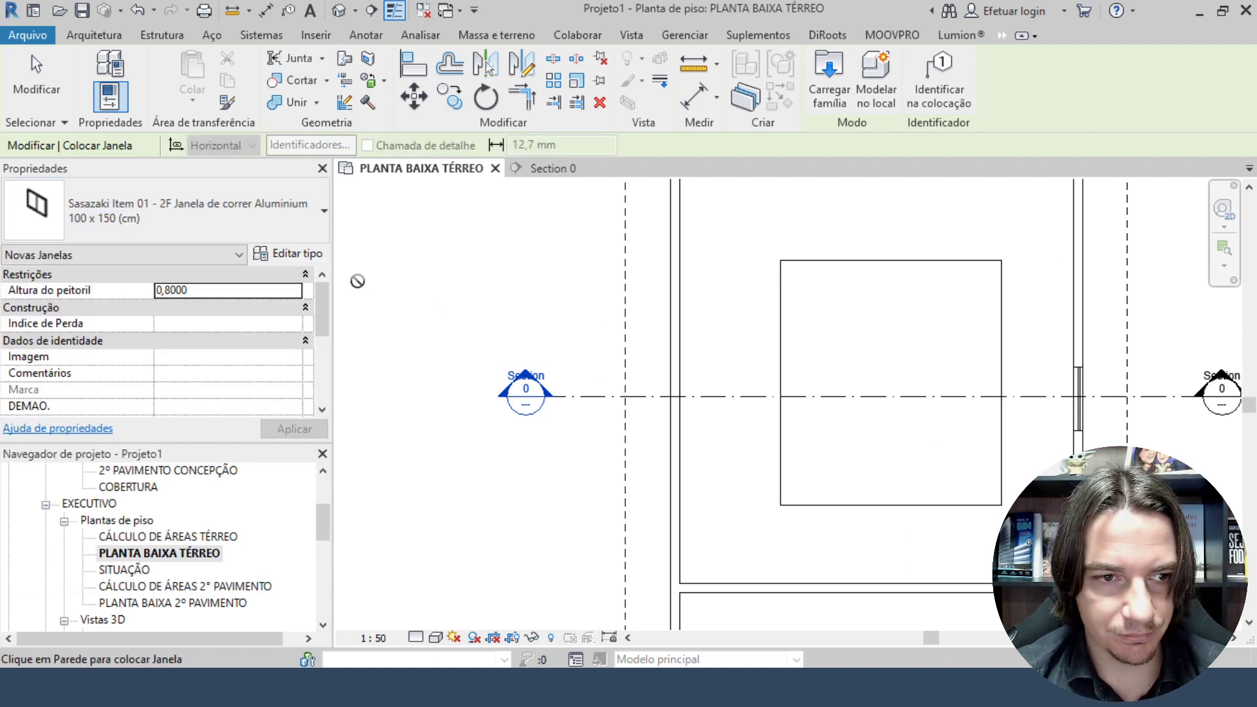
pyautogui.click(258, 293)
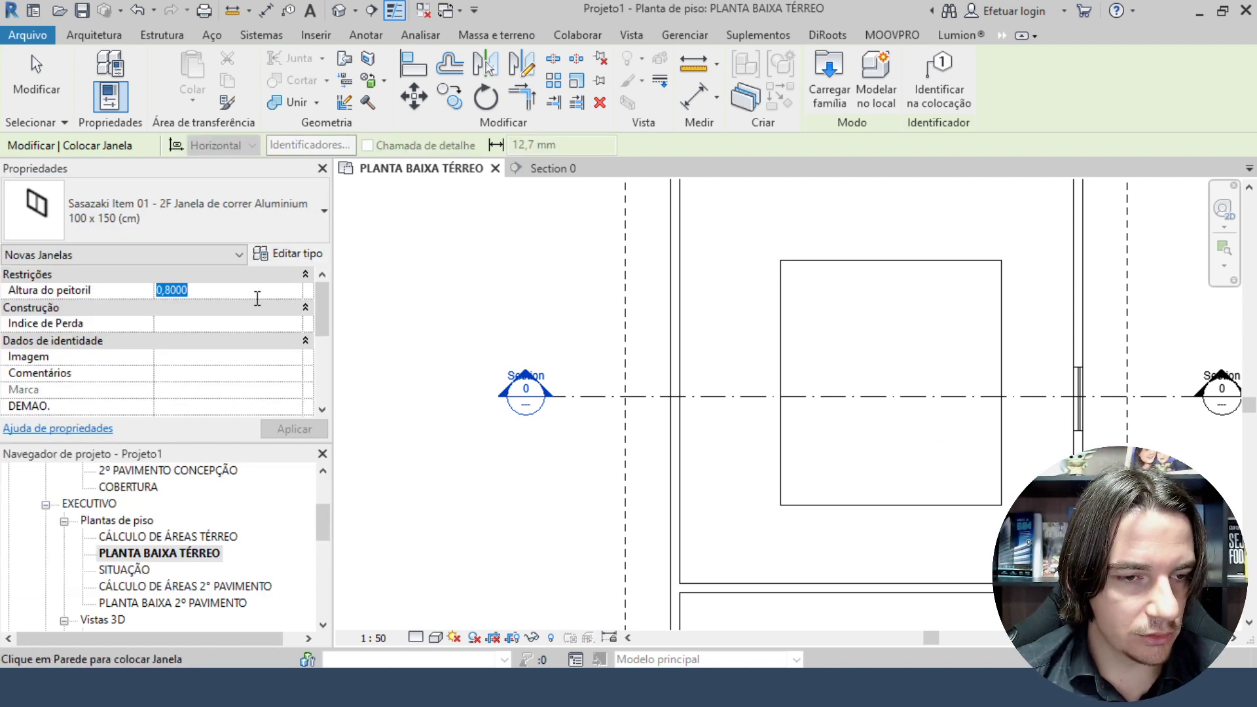
pyautogui.write('1')
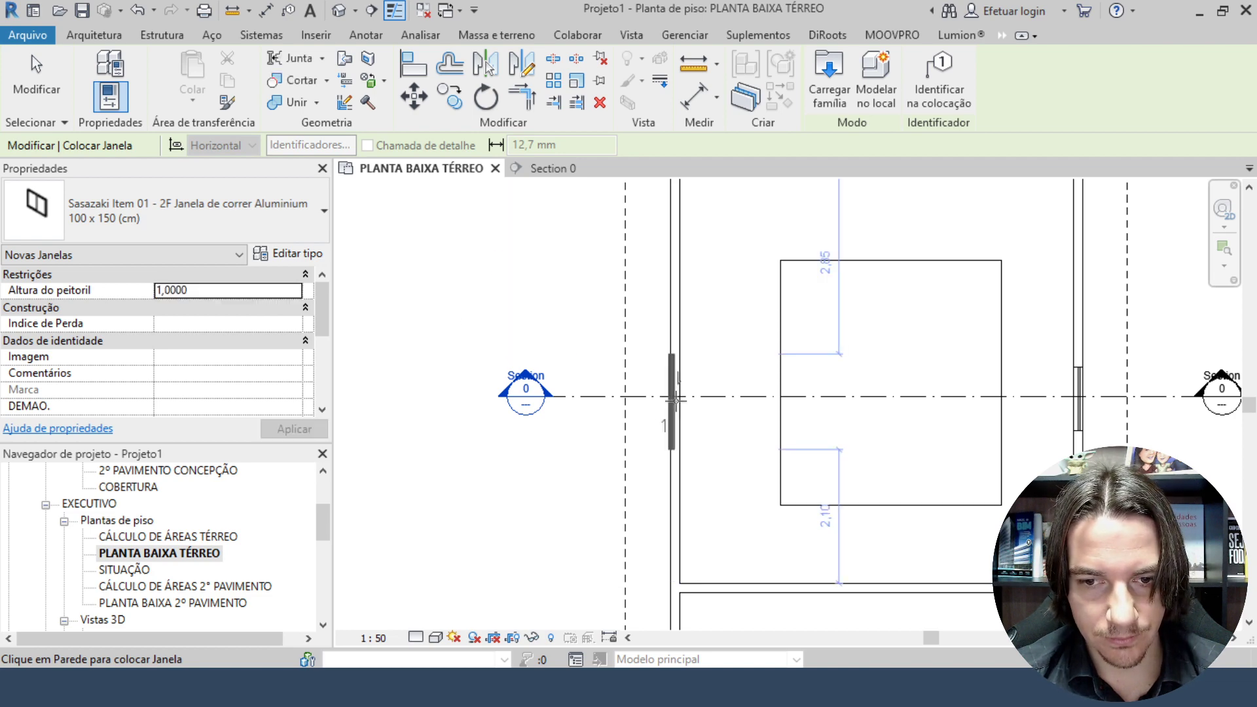
pyautogui.click(671, 401)
pyautogui.moveTo(664, 458); pyautogui.dragTo(588, 434, button='middle')
pyautogui.press('Escape')
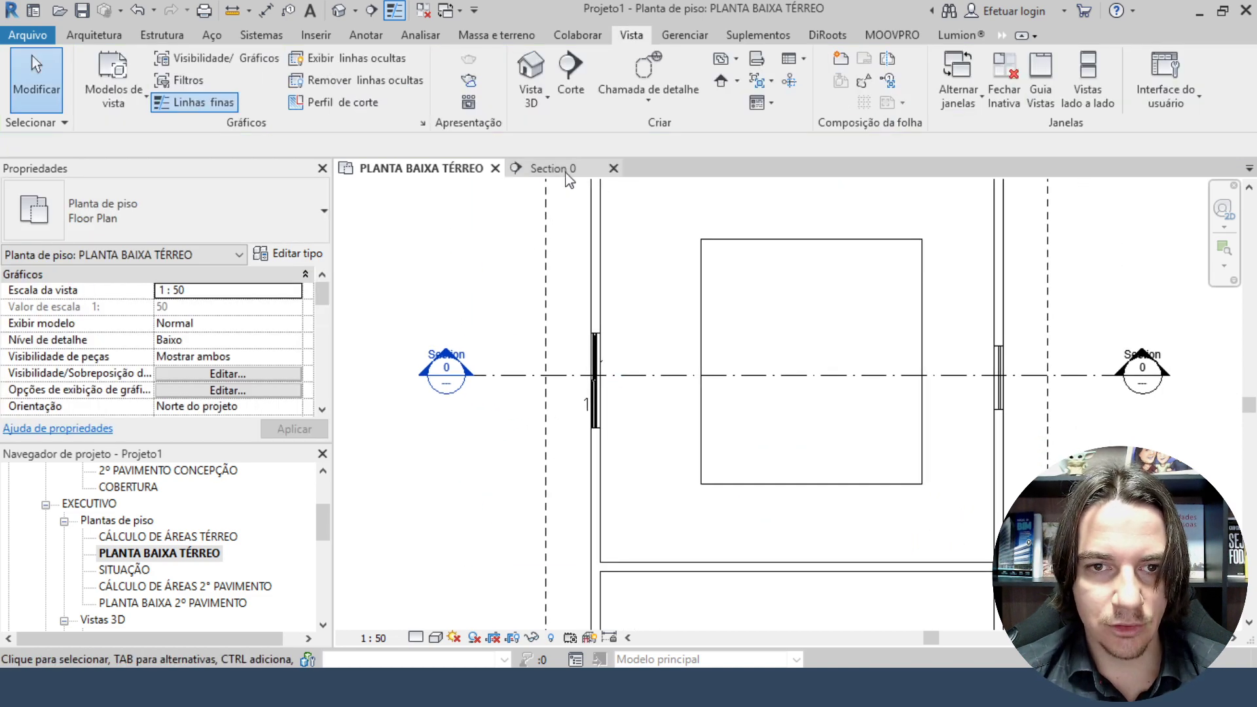
# Open the Section 0 view and examine the heights of both windows relative to the TÉRREO level.
pyautogui.click(565, 171)
pyautogui.scroll(5, 851, 399)
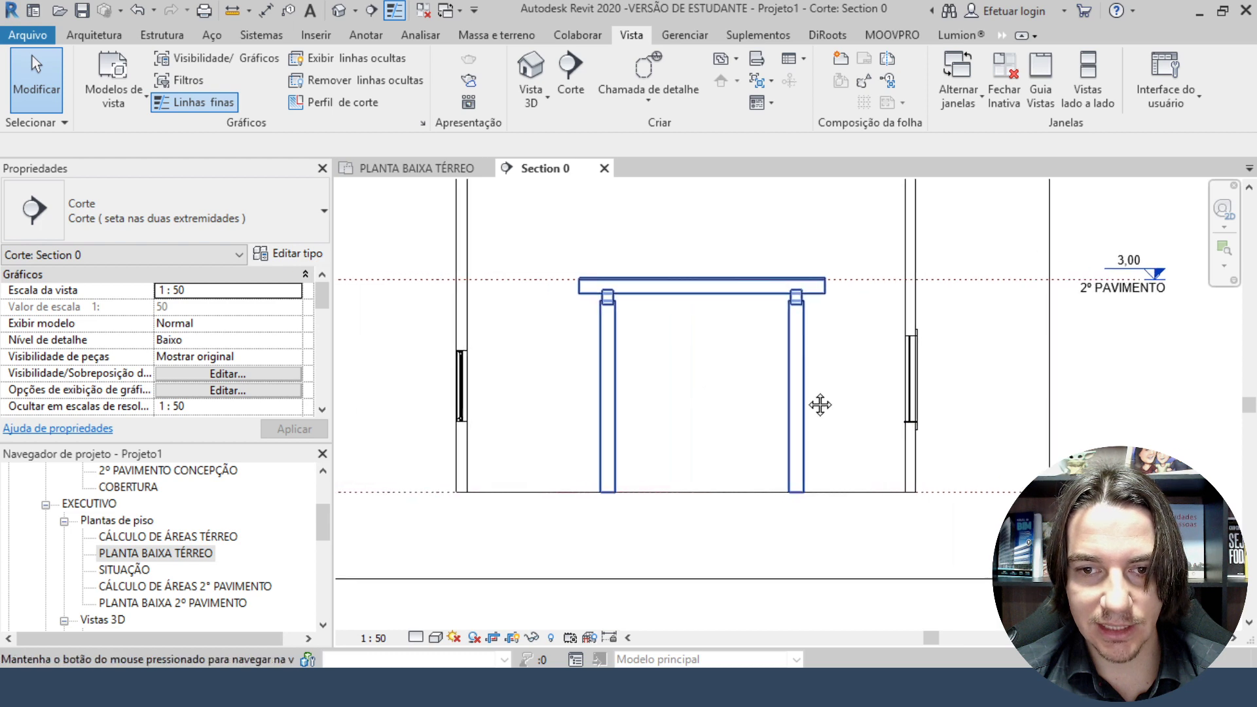
pyautogui.scroll(-3, 694, 402)
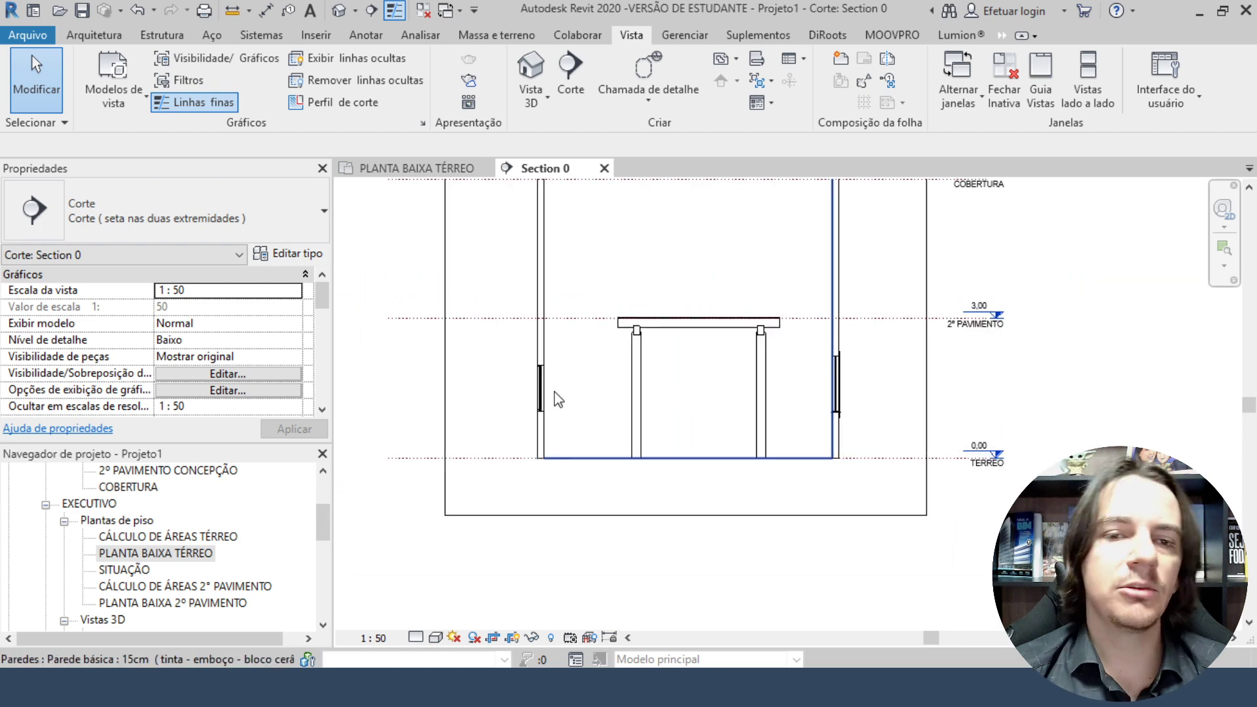
# Set the view range cut plane offset of PLANTA BAIXA TÉRREO to 0.2 m and inspect the window in the right-hand wall.
pyautogui.click(455, 169)
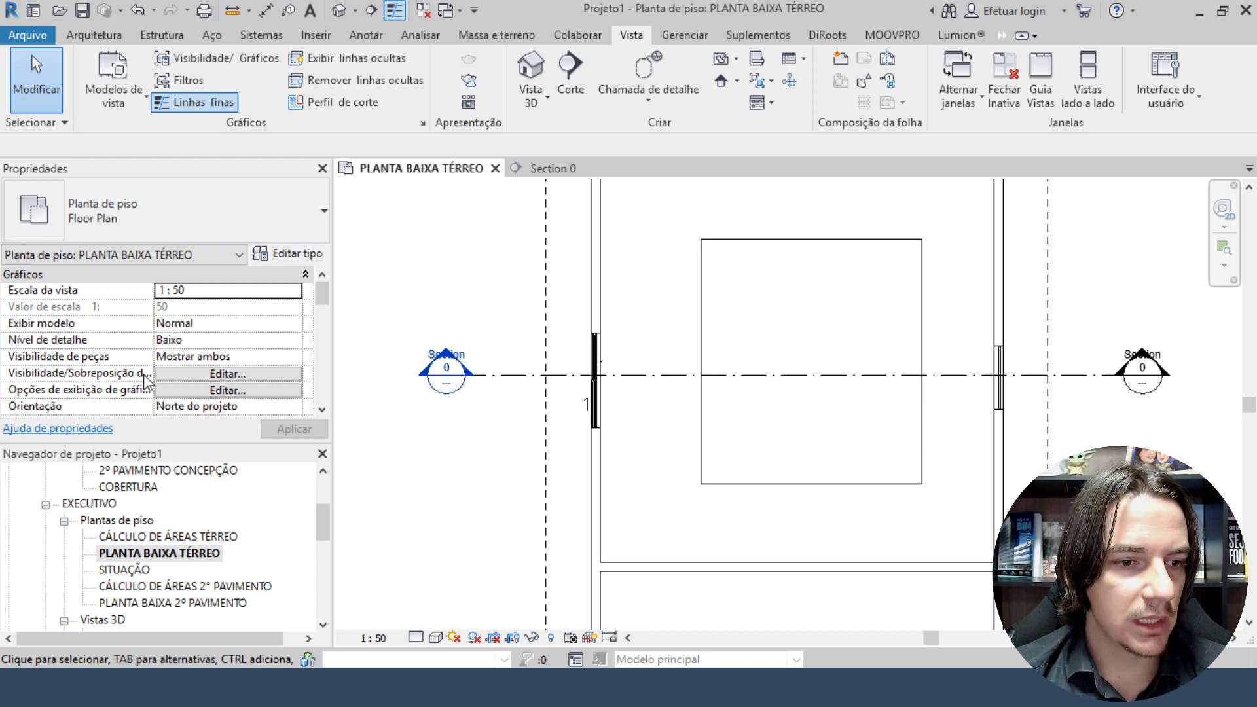
pyautogui.scroll(-8, 146, 381)
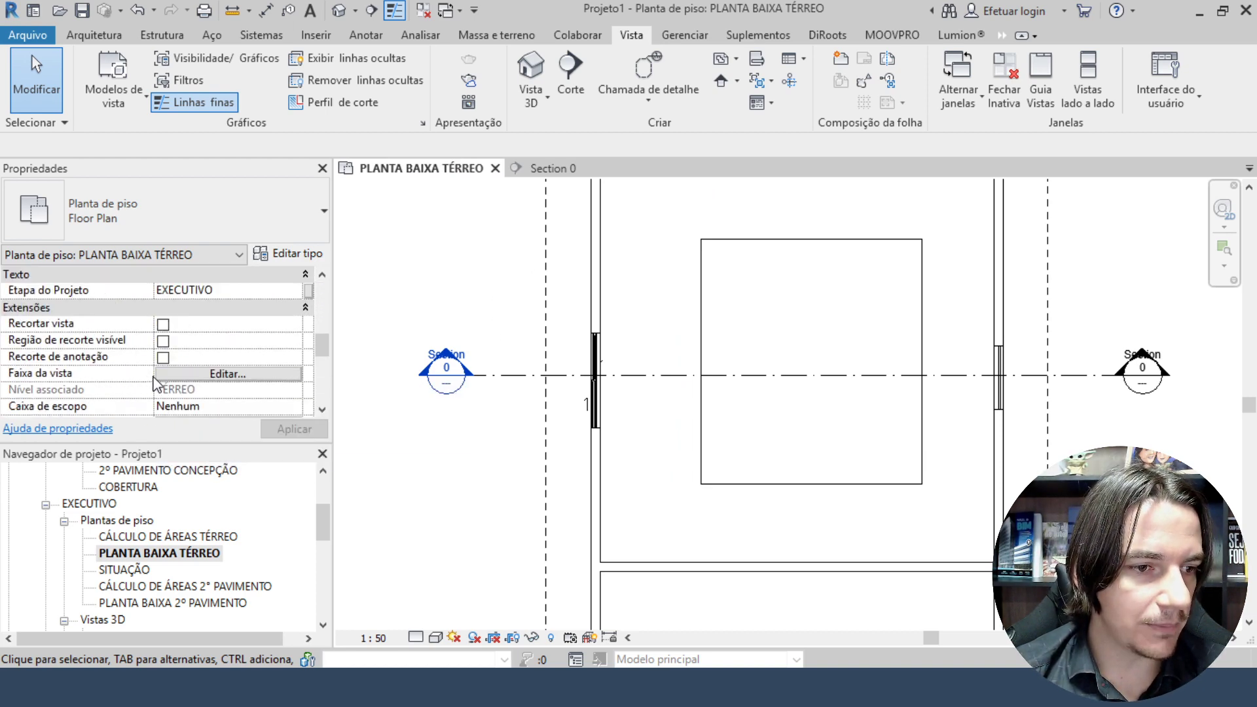
pyautogui.click(195, 374)
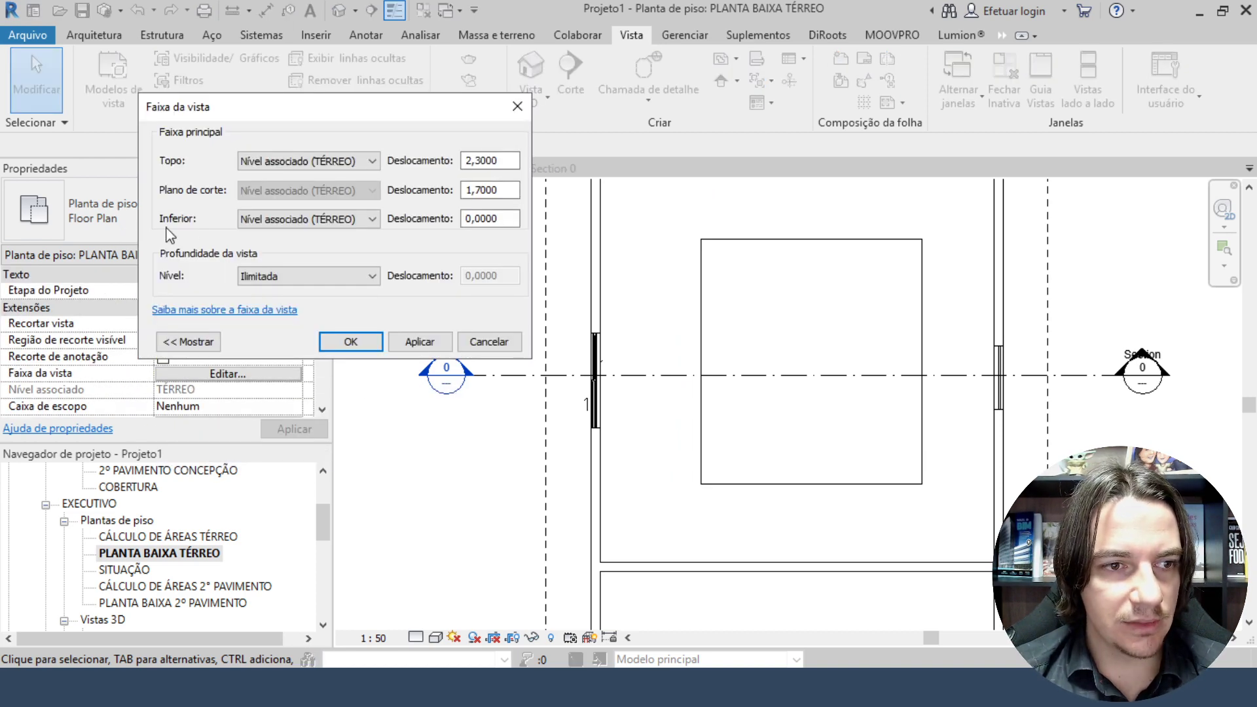
pyautogui.doubleClick(491, 190)
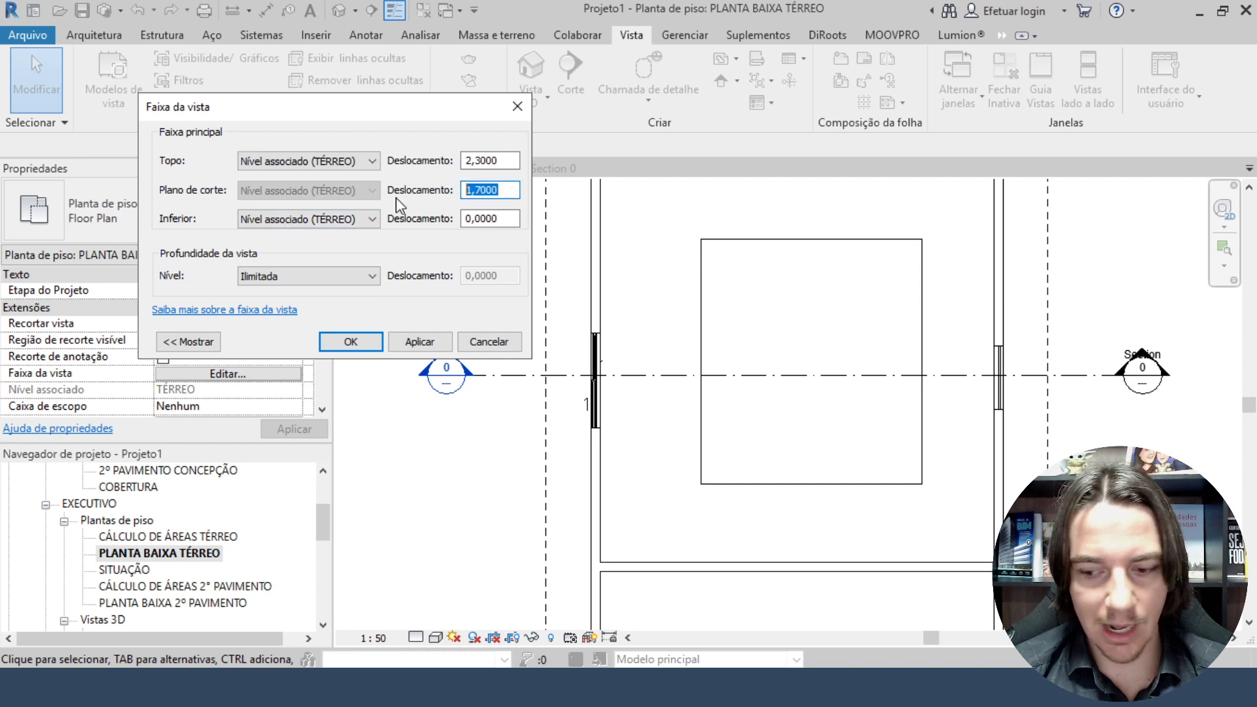
pyautogui.write('0.2')
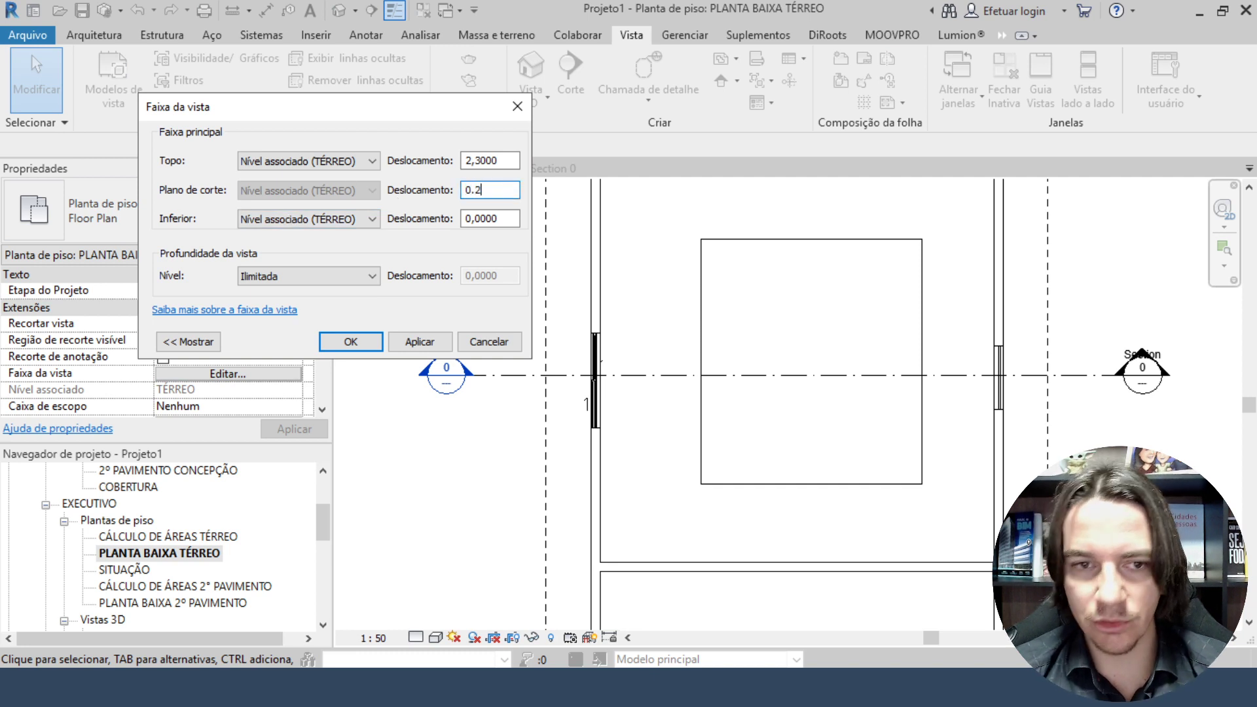
pyautogui.click(431, 347)
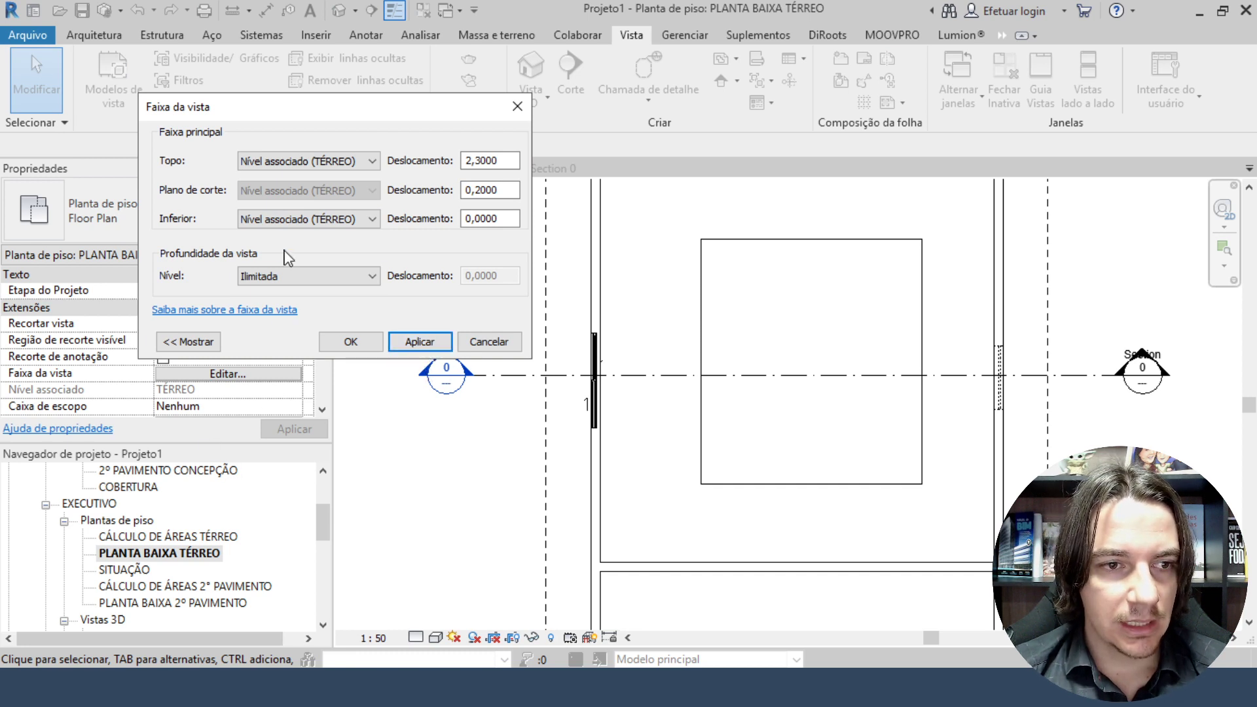
pyautogui.click(331, 339)
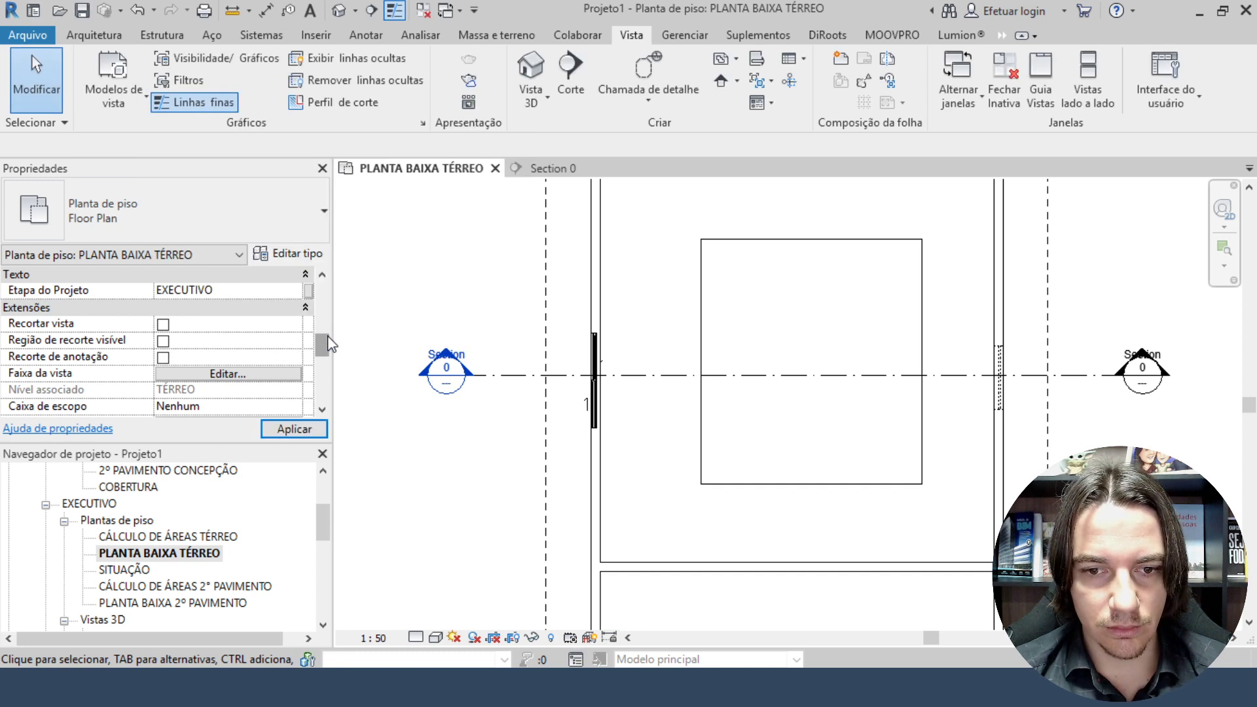
pyautogui.scroll(2, 929, 362)
pyautogui.scroll(-2, 961, 373)
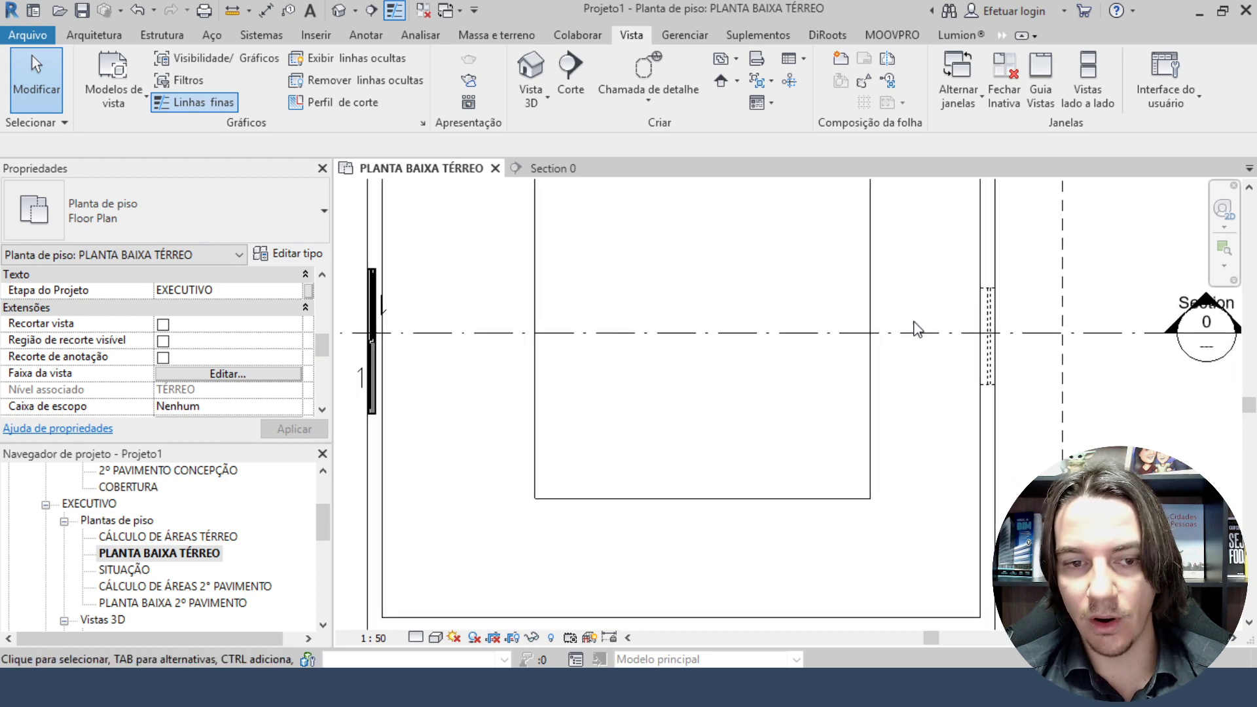
pyautogui.scroll(3, 962, 288)
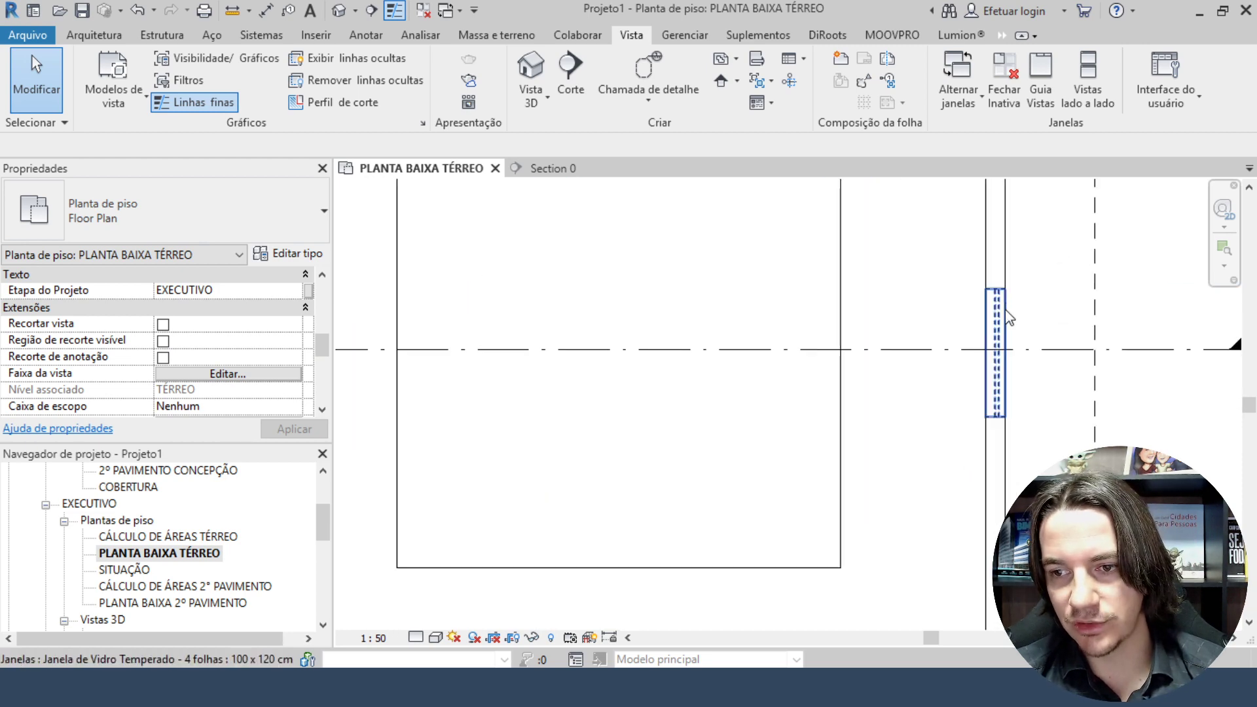
# Examine how the window in the right-hand wall and the sliding window in the left-hand wall are drawn in plan.
pyautogui.click(995, 301)
pyautogui.scroll(3, 903, 269)
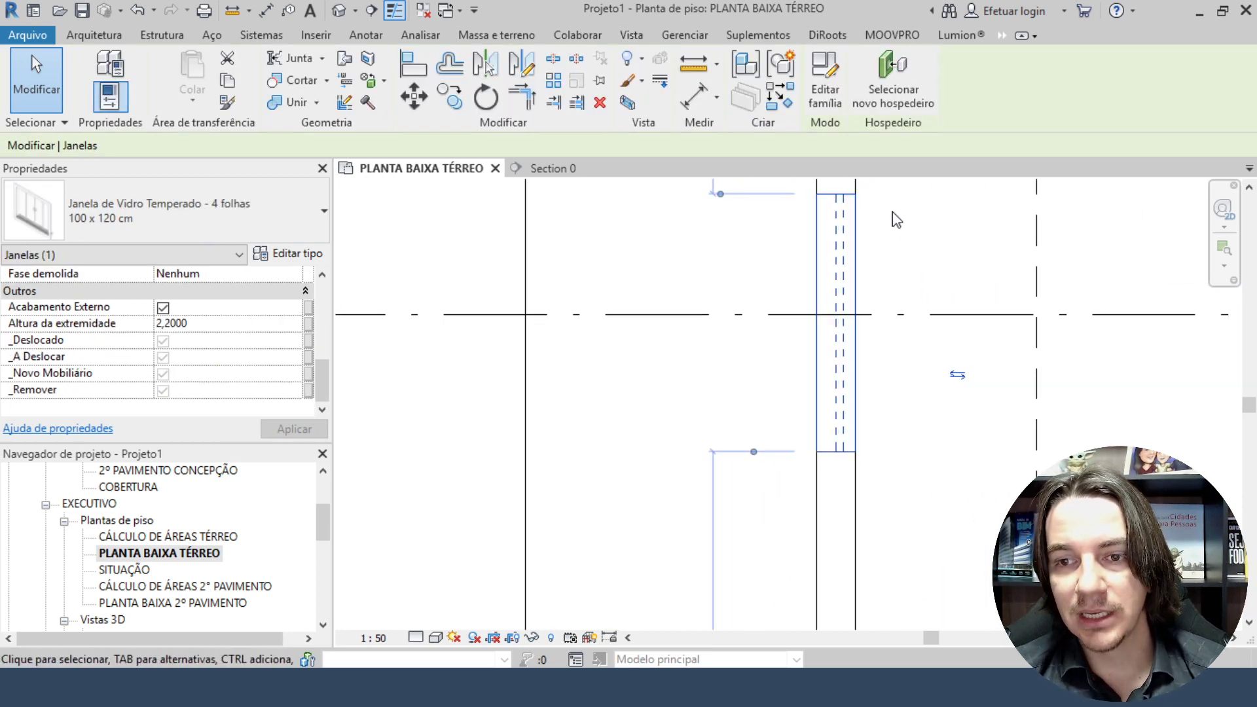
pyautogui.click(889, 273)
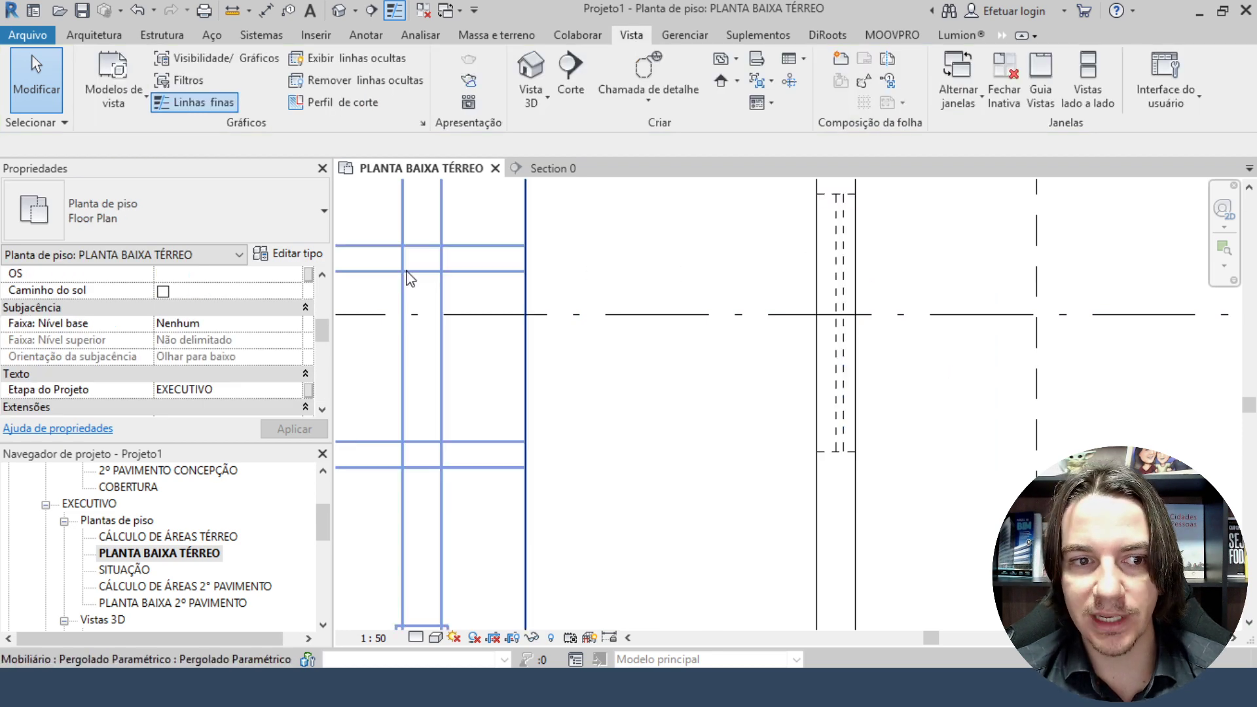
pyautogui.moveTo(570, 284); pyautogui.dragTo(923, 314, button='middle')
pyautogui.scroll(-2, 923, 314)
pyautogui.scroll(-1, 589, 275)
pyautogui.moveTo(523, 276); pyautogui.dragTo(900, 285, button='middle')
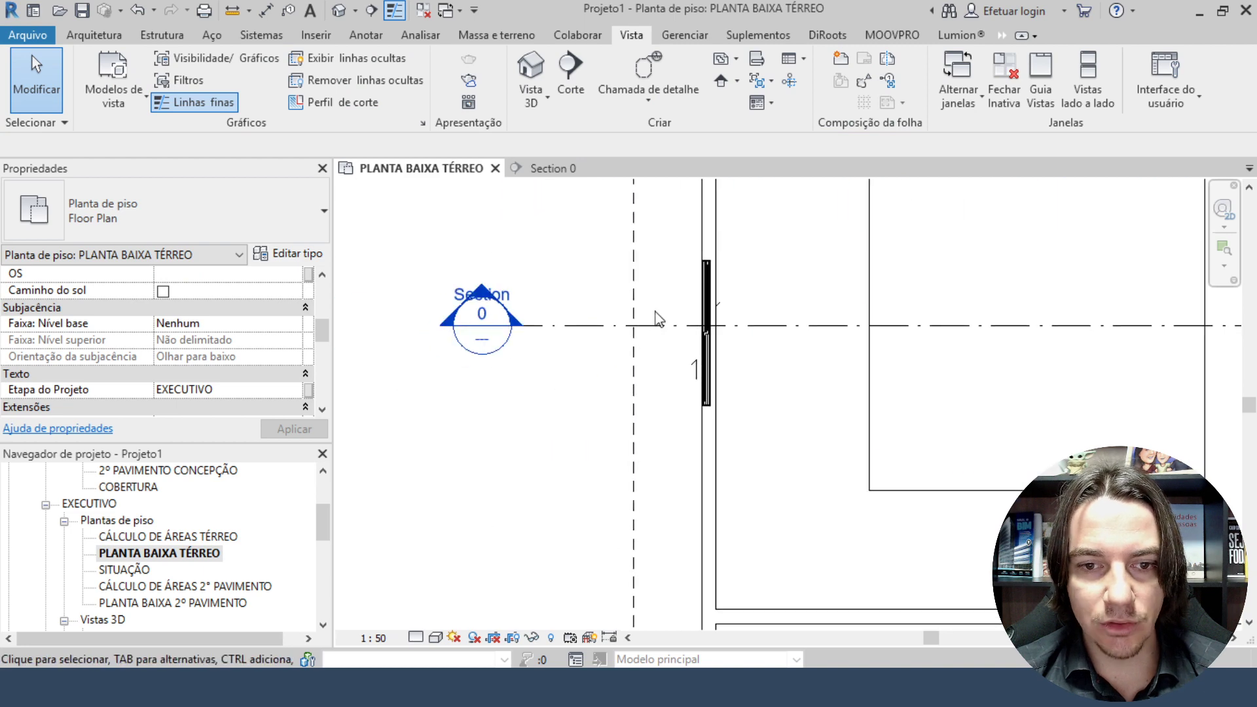
pyautogui.scroll(2, 666, 311)
pyautogui.click(725, 265)
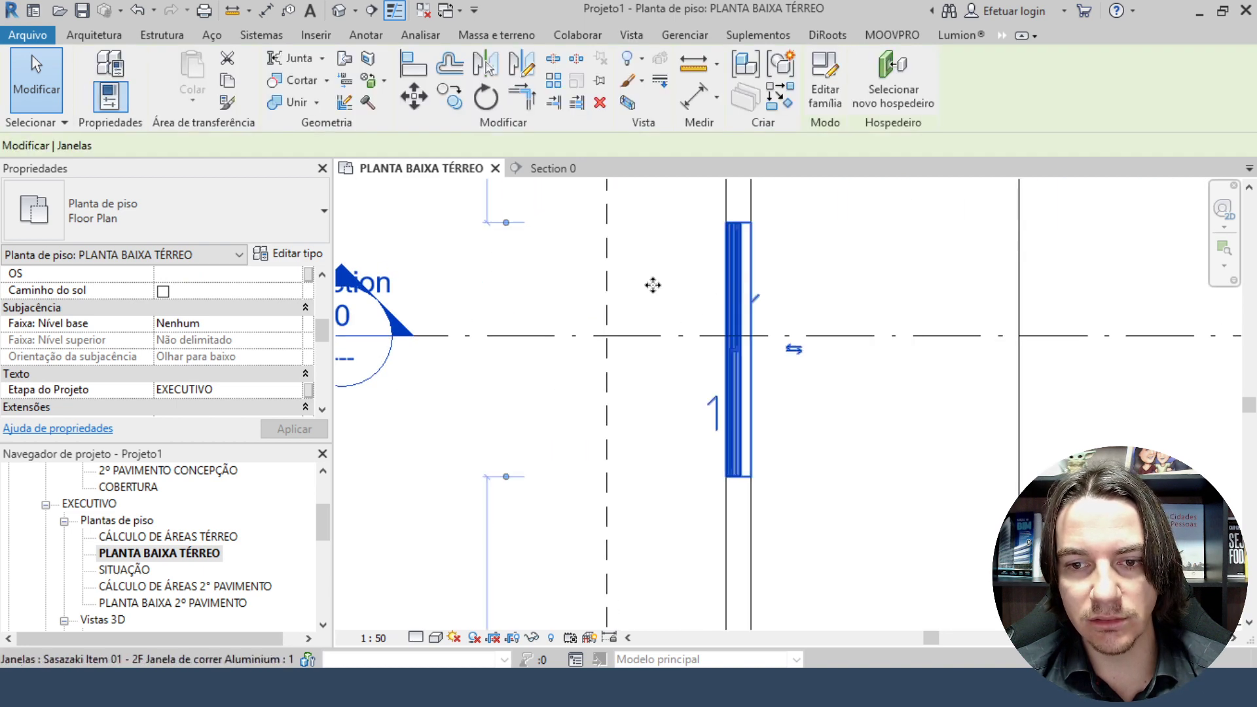
pyautogui.click(673, 295)
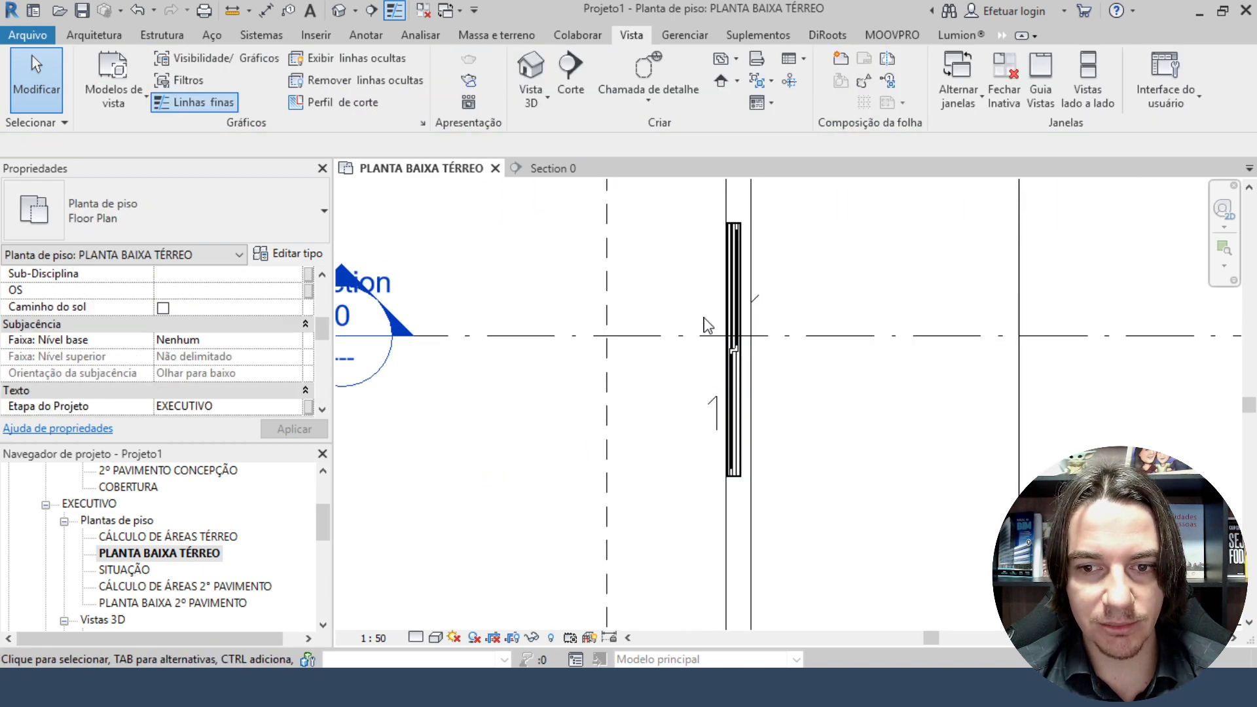
# Set the view range cut plane offset of PLANTA BAIXA TÉRREO to 0.3 m.
pyautogui.scroll(-3, 115, 364)
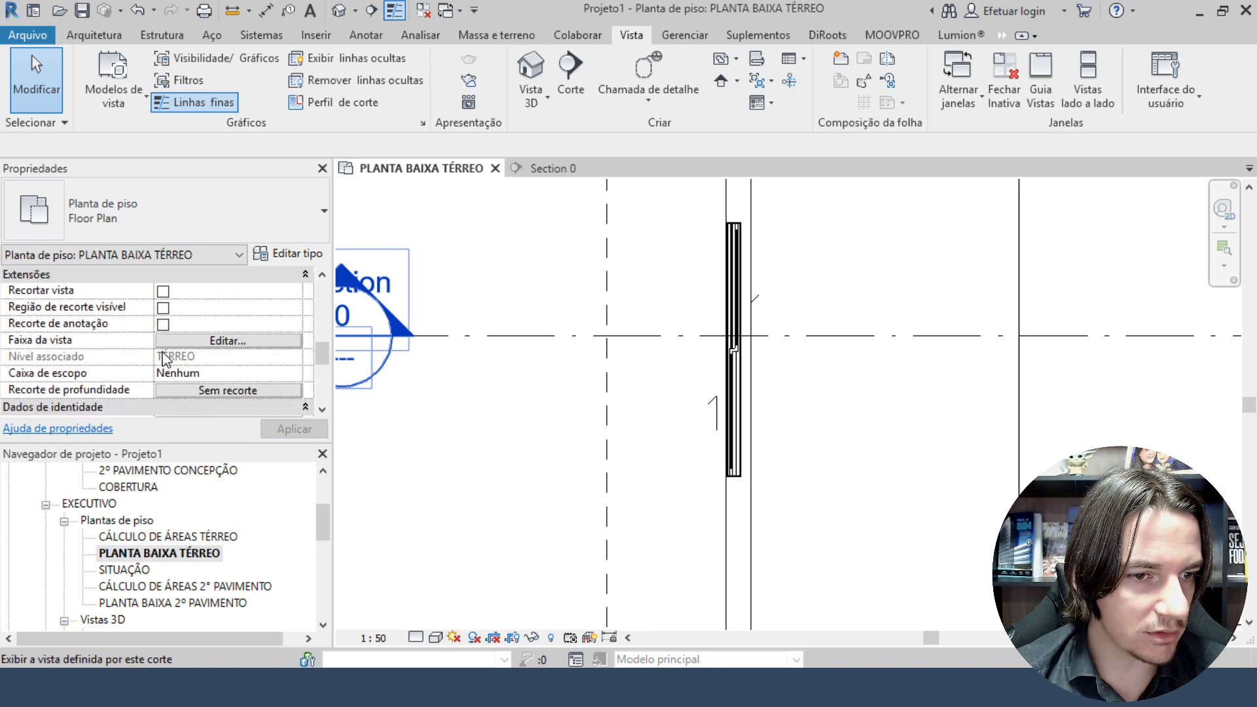
pyautogui.click(216, 340)
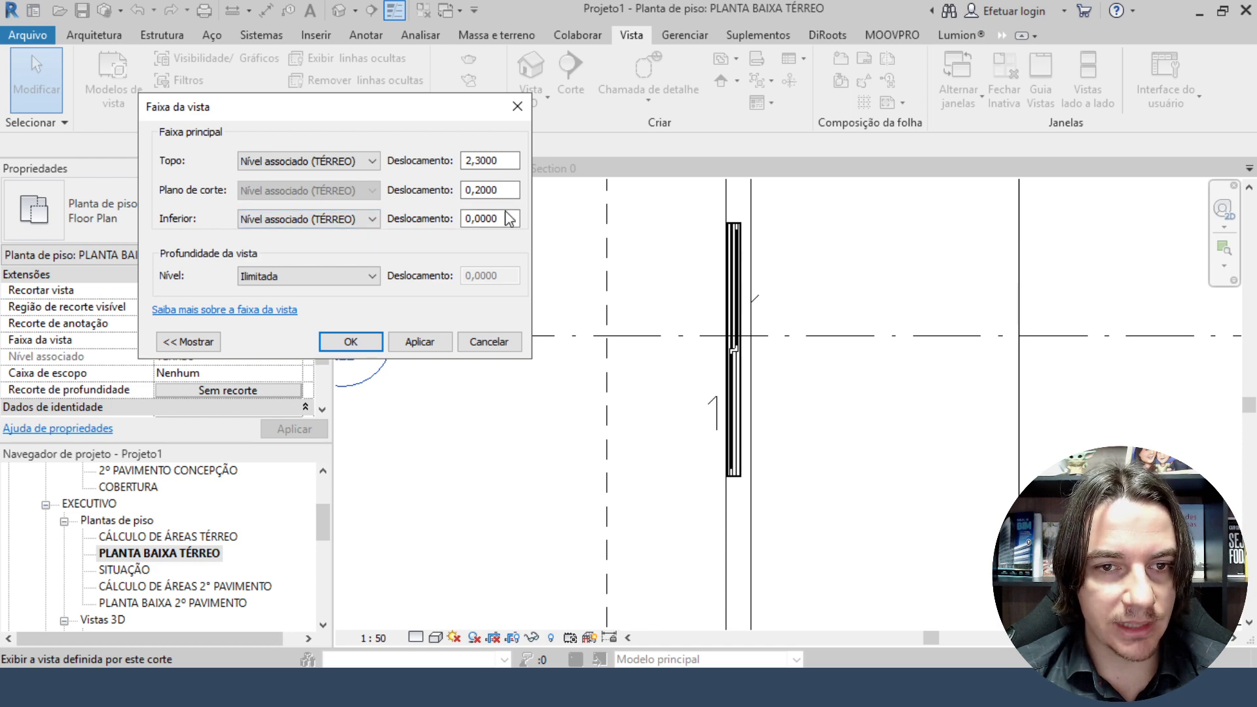
pyautogui.moveTo(504, 190); pyautogui.dragTo(279, 228)
pyautogui.write('1,5')
pyautogui.press('Return')
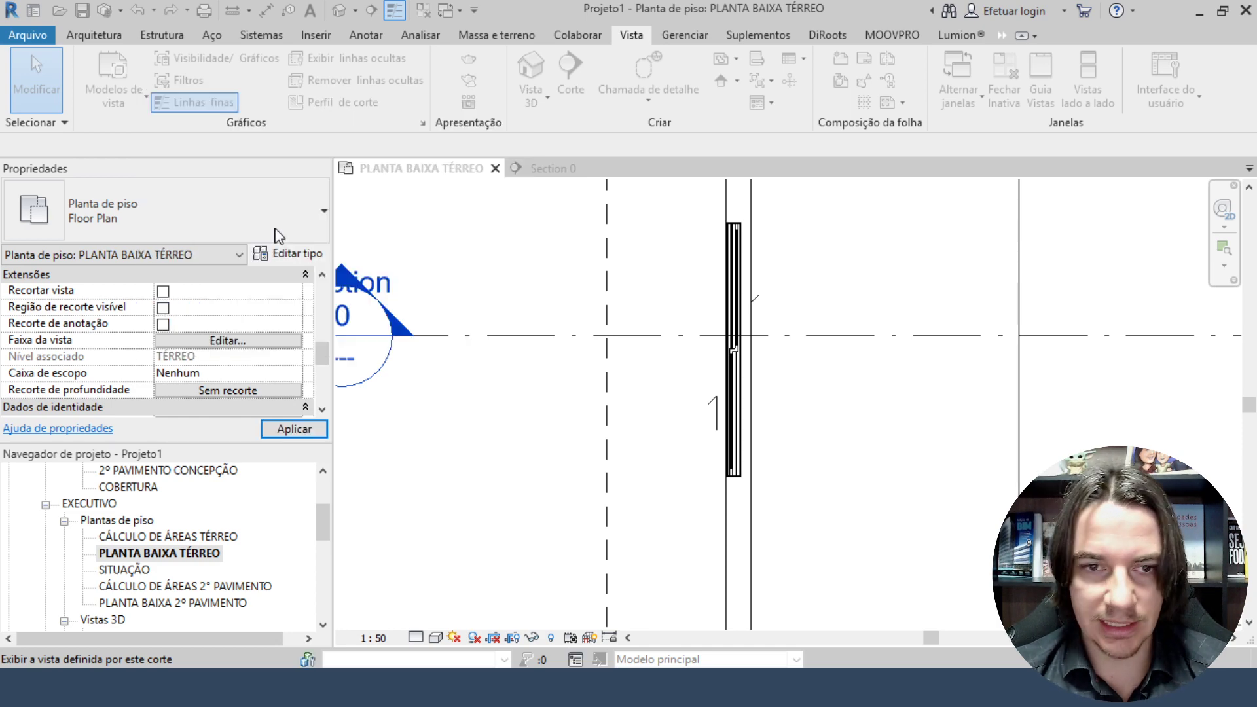
# Try to set the view range bottom offset of PLANTA BAIXA TÉRREO to 0.1 m.
pyautogui.click(294, 341)
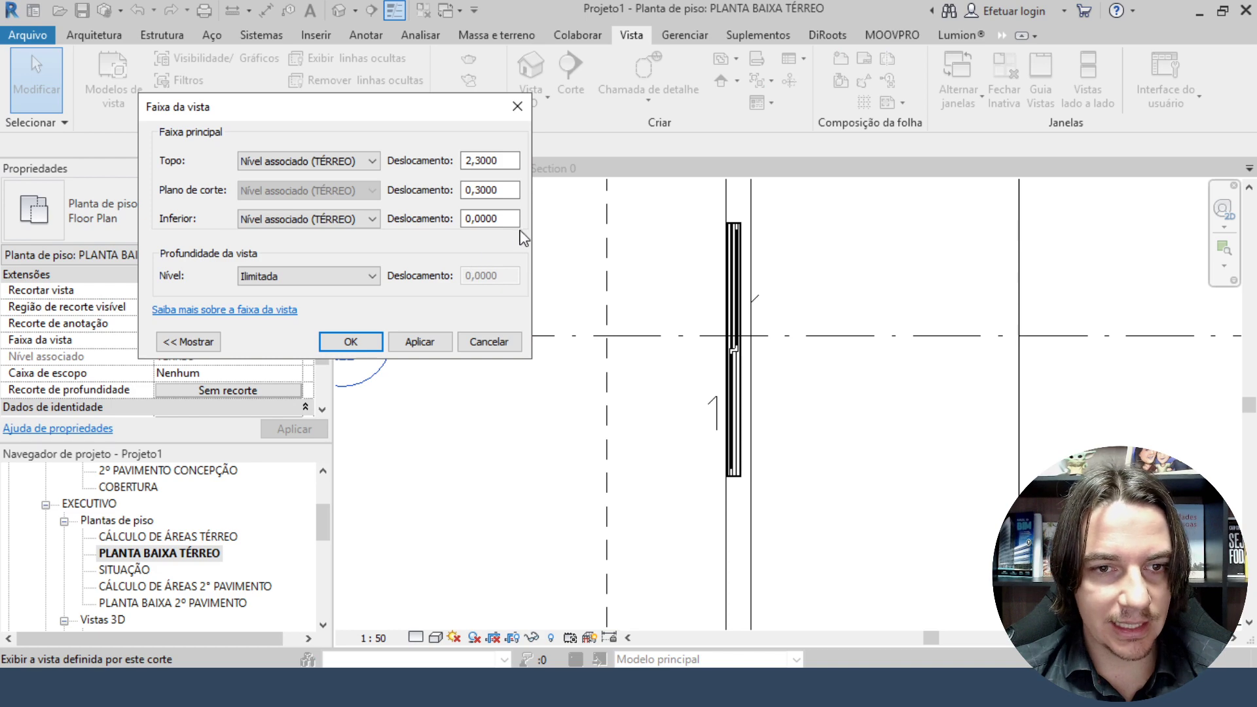
pyautogui.moveTo(515, 219); pyautogui.dragTo(336, 227)
pyautogui.write('0.')
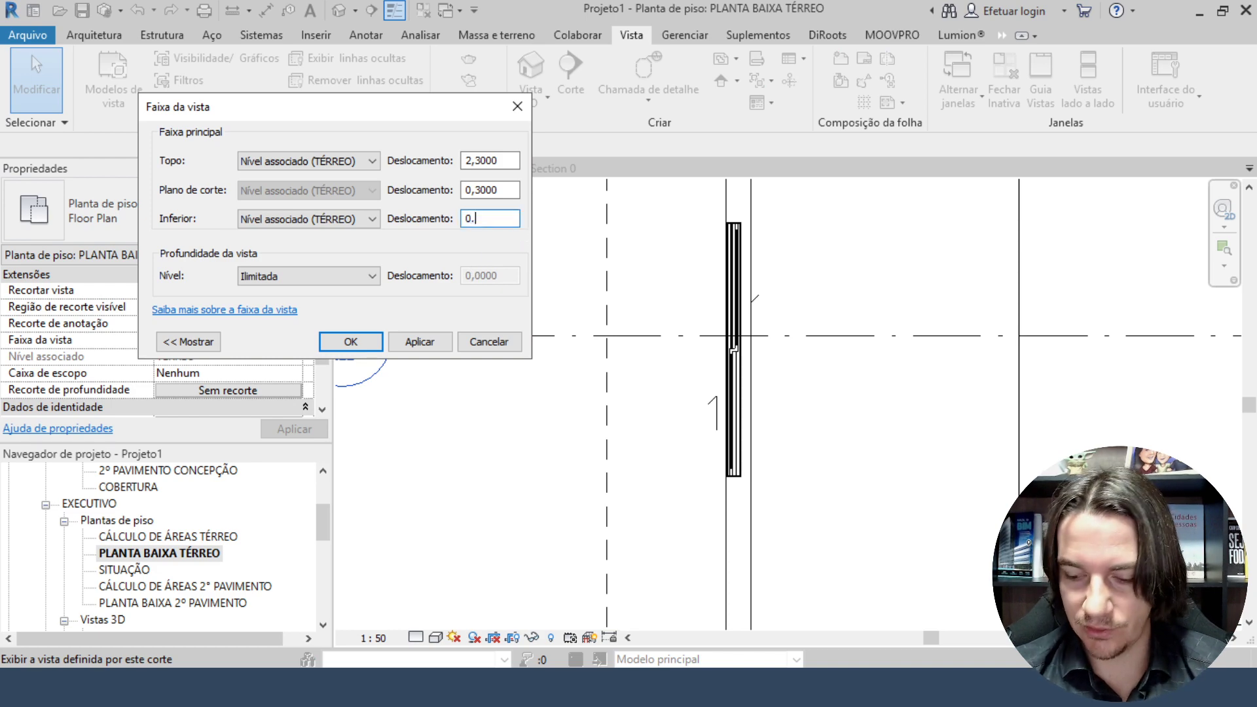
pyautogui.write('1')
pyautogui.press('Return')
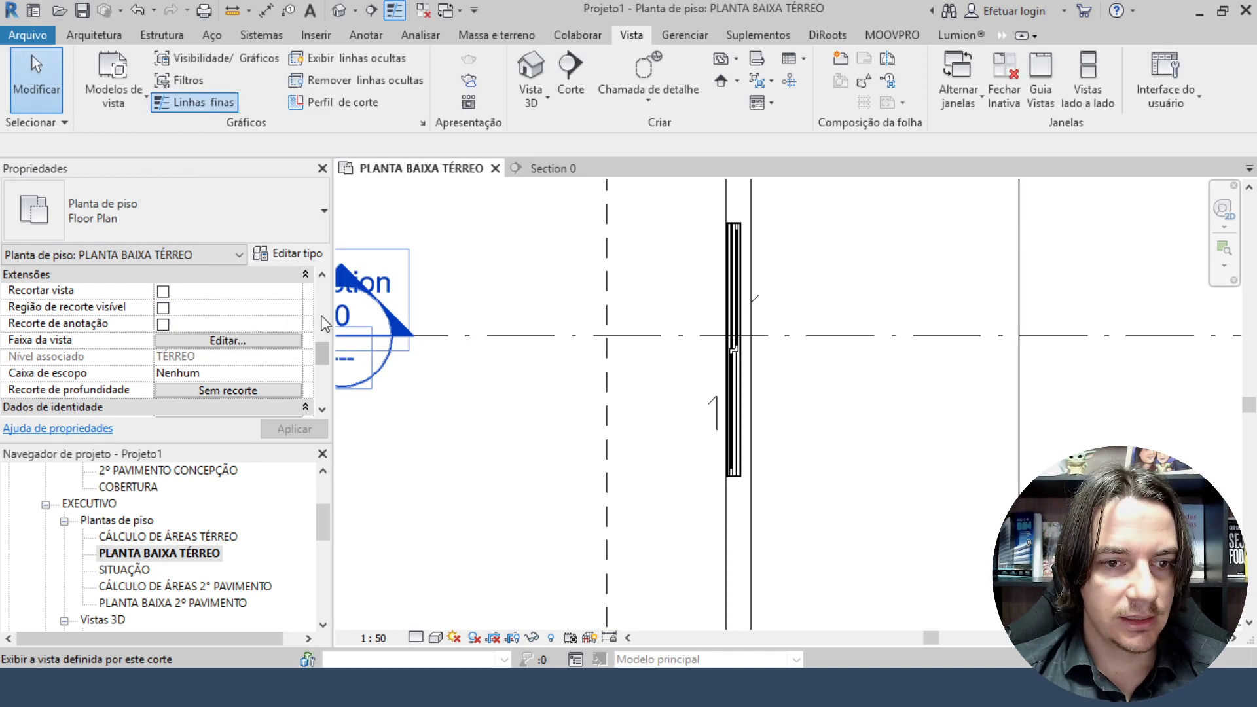
# Set the view depth to Nível associado (TÉRREO) with a 0.1 m offset and the bottom offset to 0.1 m, and inspect the plan.
pyautogui.click(234, 341)
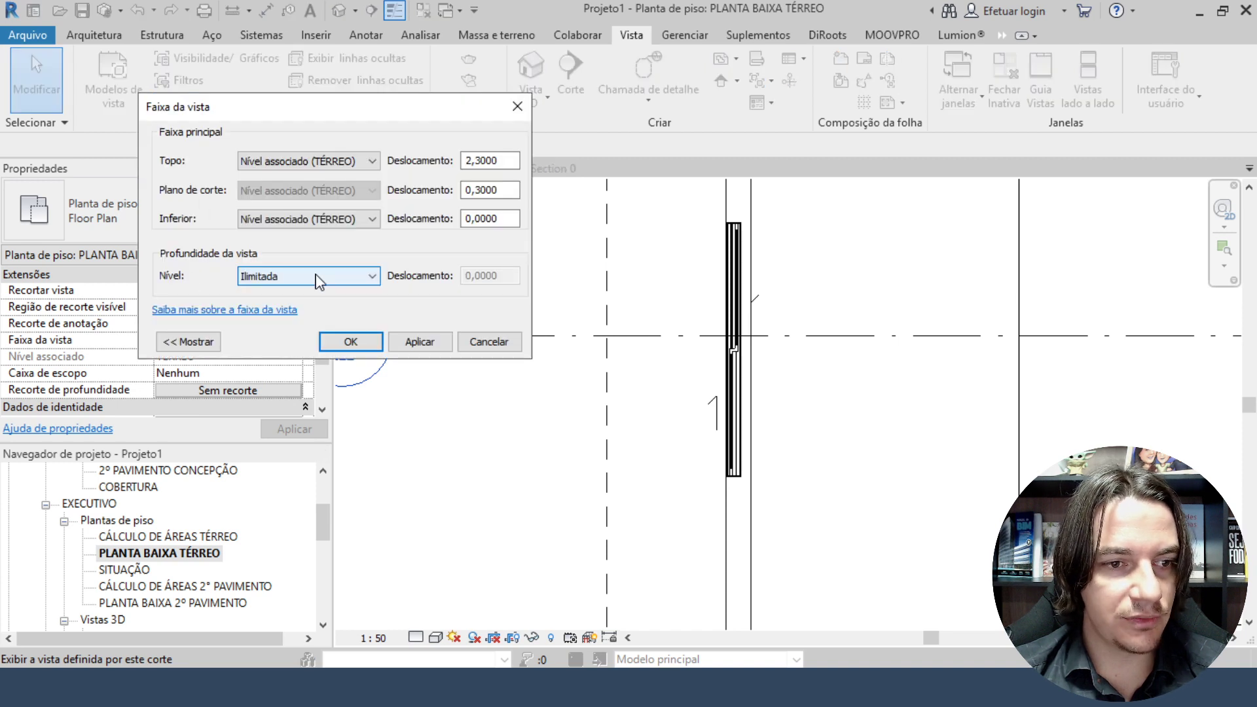
pyautogui.click(272, 282)
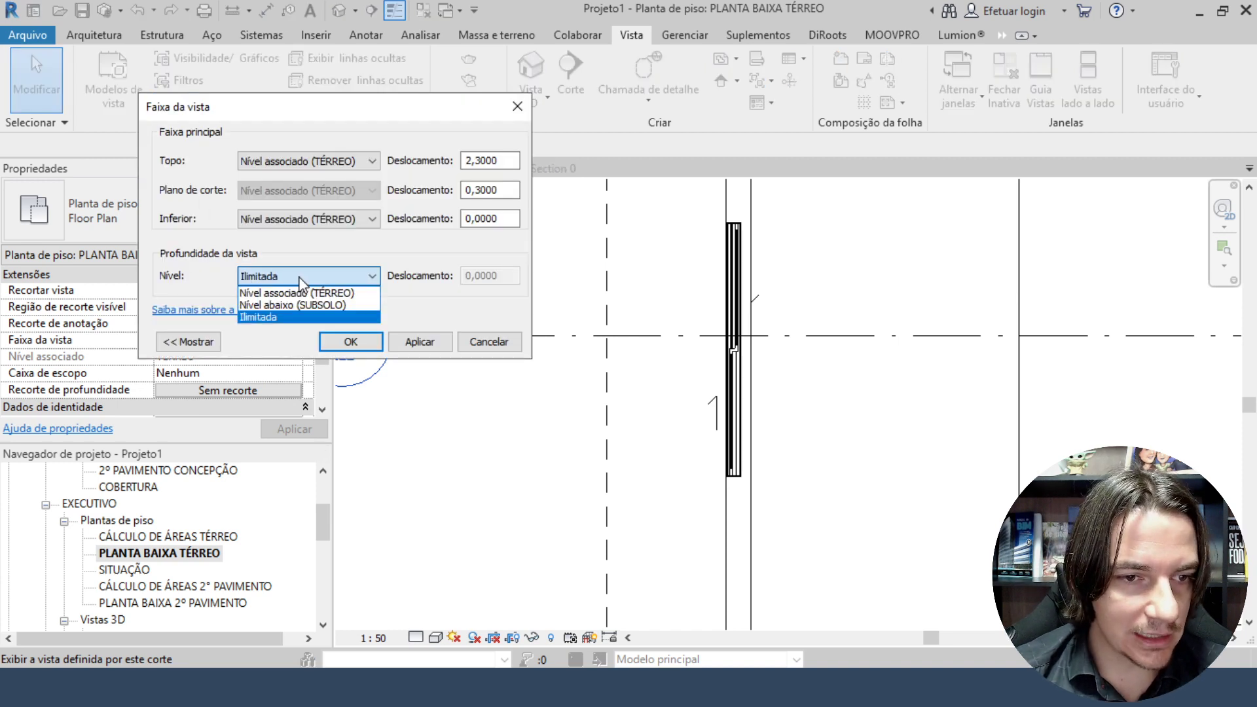
pyautogui.click(292, 294)
pyautogui.press('Tab')
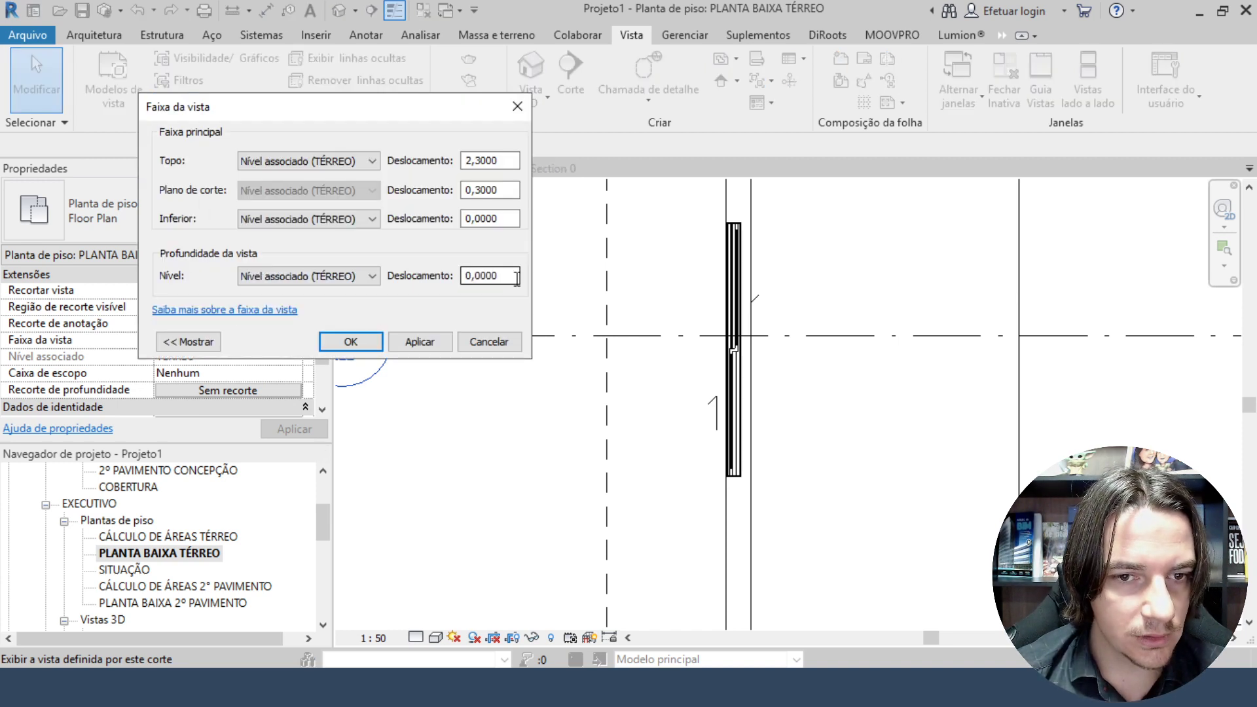
pyautogui.write('.1')
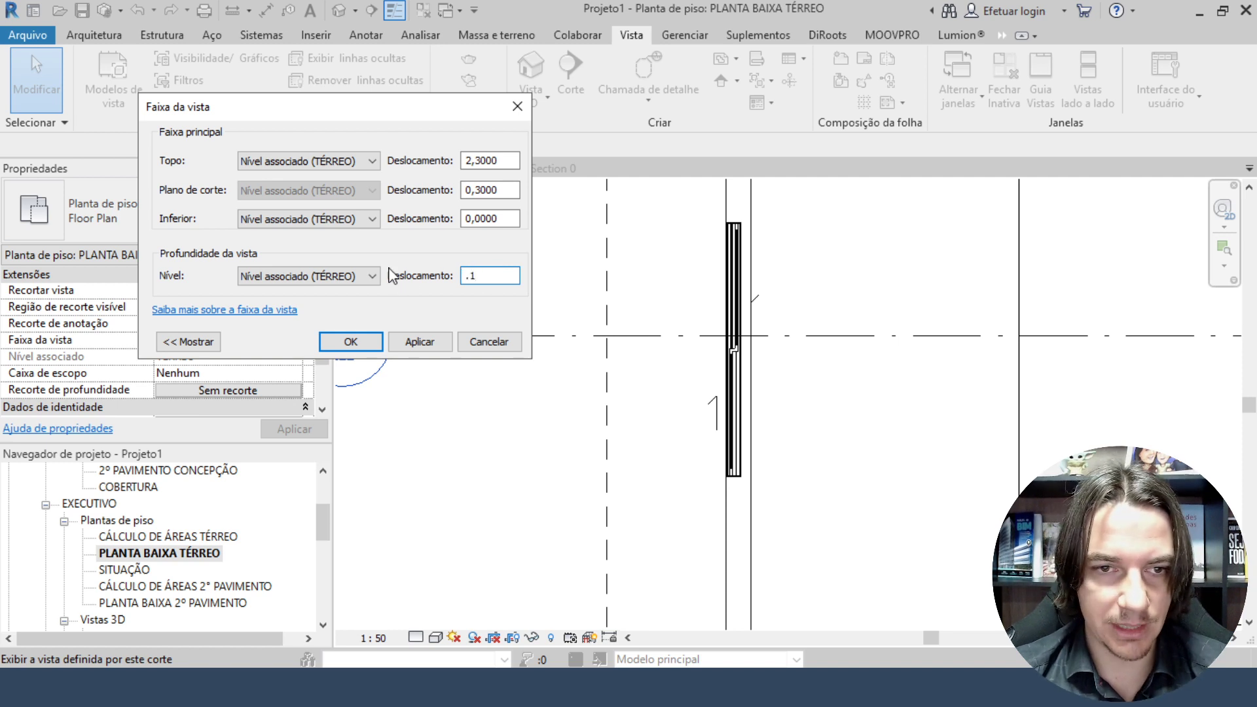
pyautogui.moveTo(500, 221); pyautogui.dragTo(394, 221)
pyautogui.write('.1')
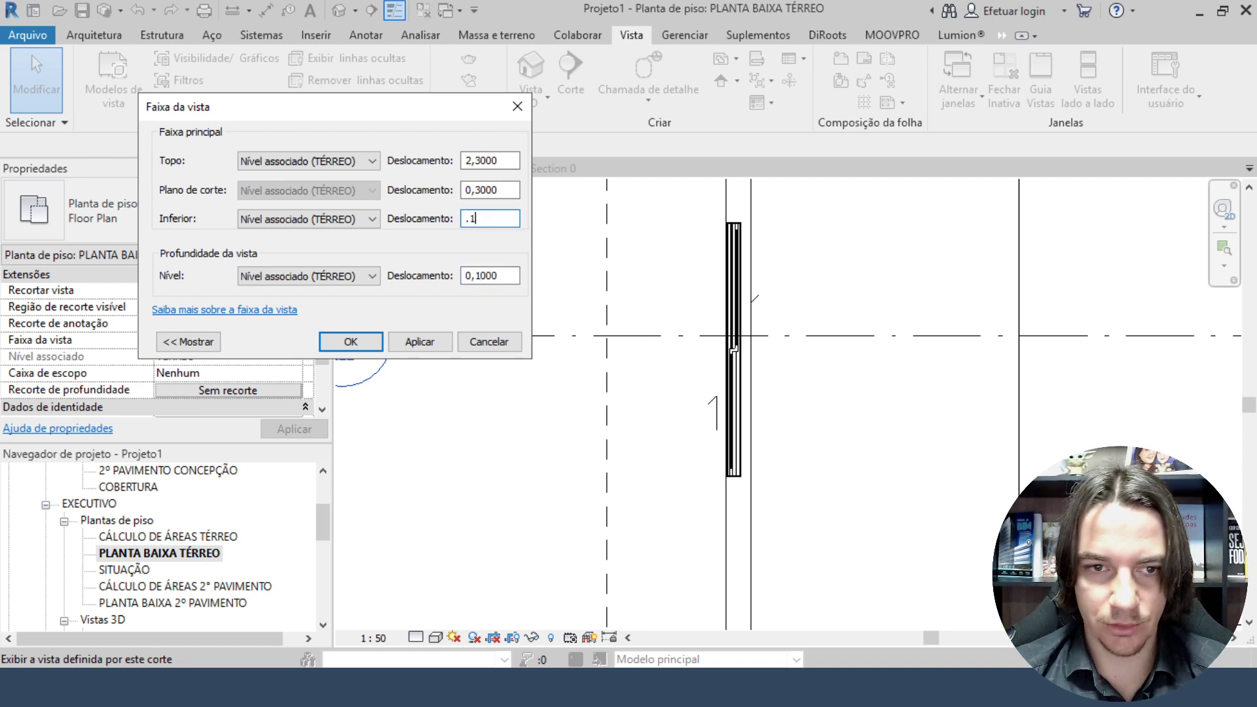
pyautogui.click(418, 344)
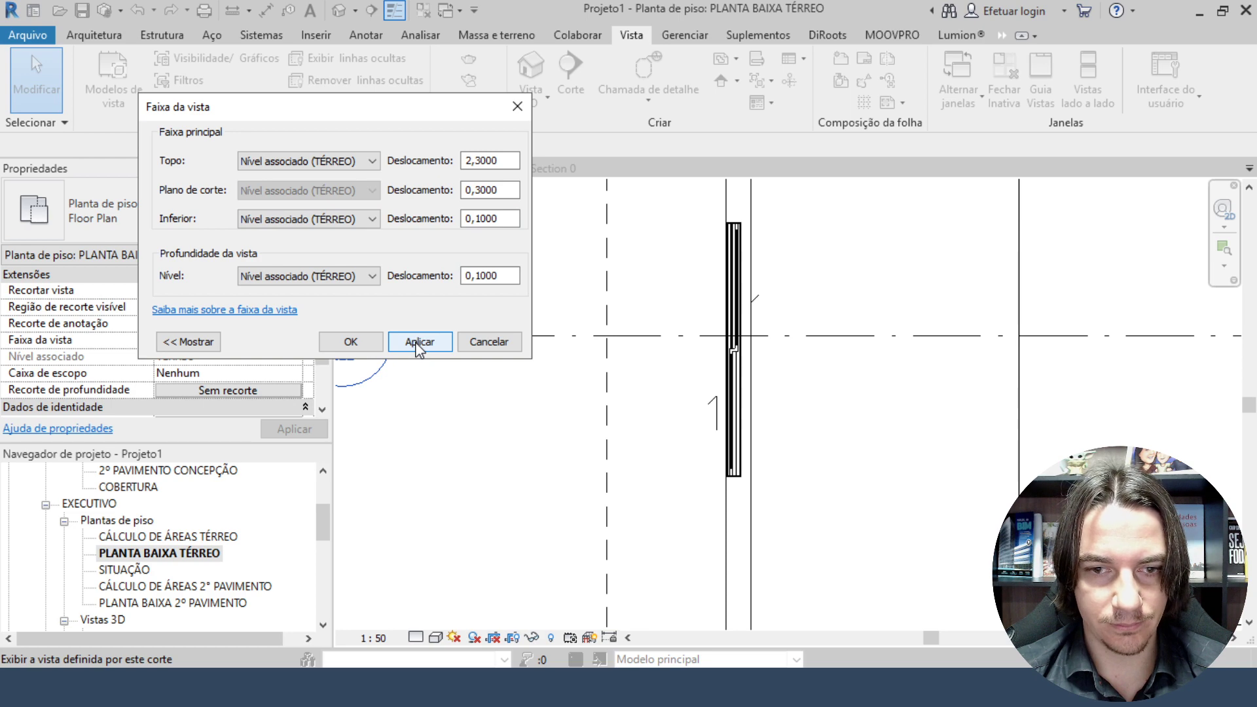
pyautogui.click(351, 341)
pyautogui.scroll(-5, 602, 380)
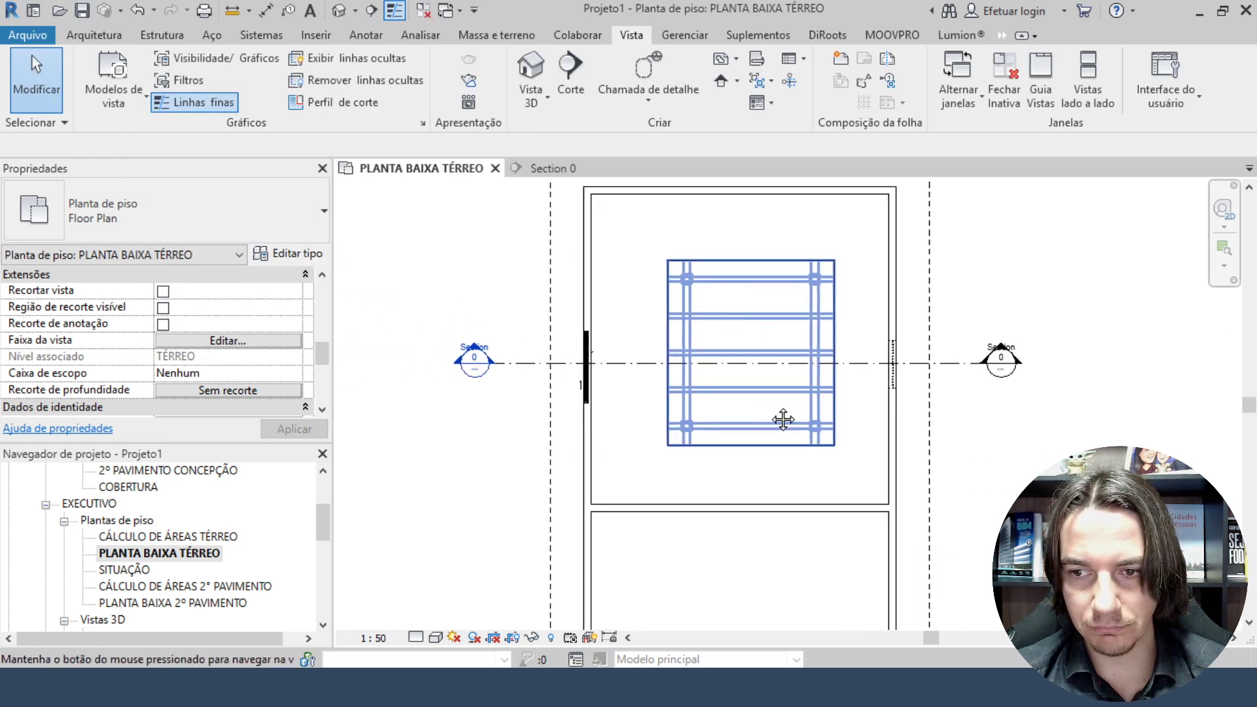
pyautogui.scroll(3, 782, 419)
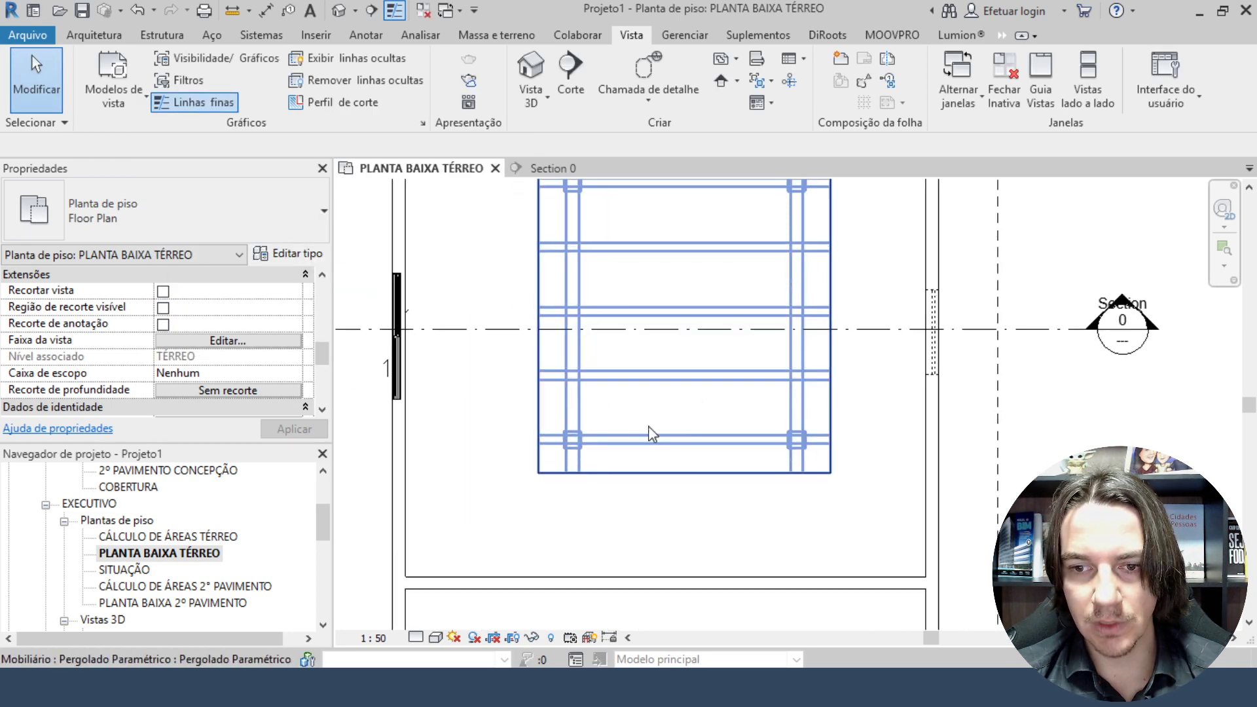
# Set the view depth offset of PLANTA BAIXA TÉRREO to 0 and the bottom offset to 0.2 m.
pyautogui.click(208, 341)
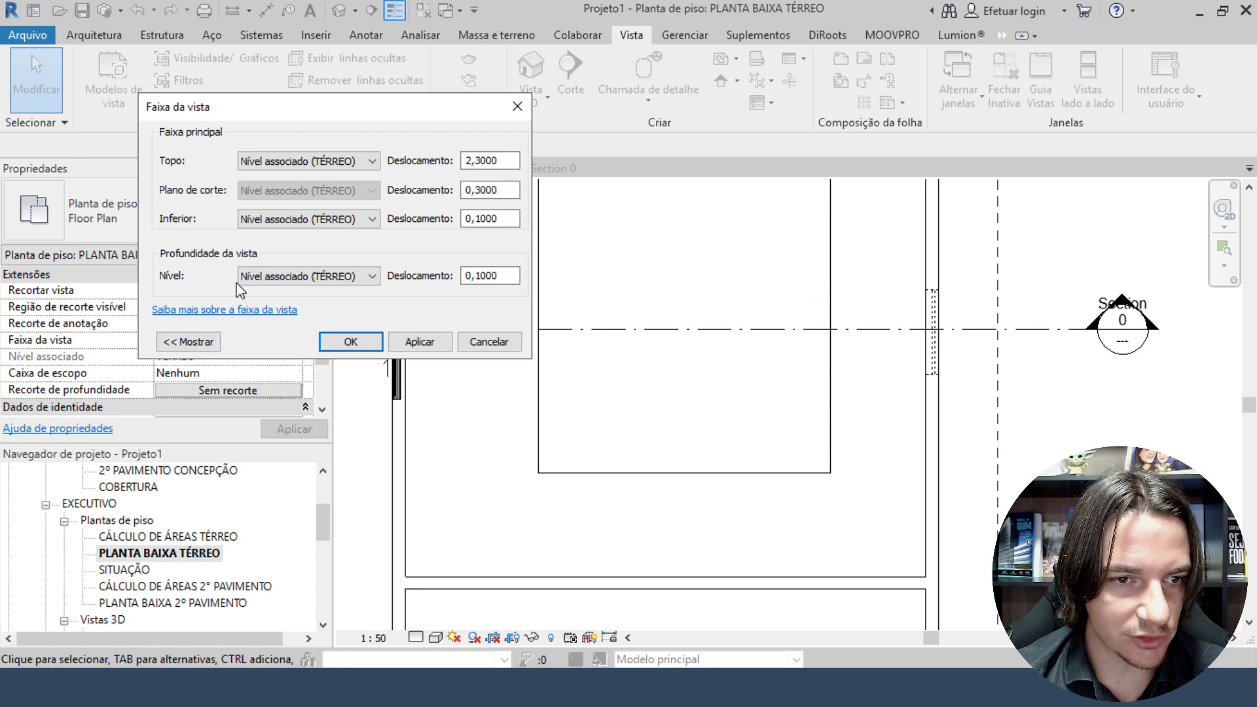
pyautogui.click(327, 278)
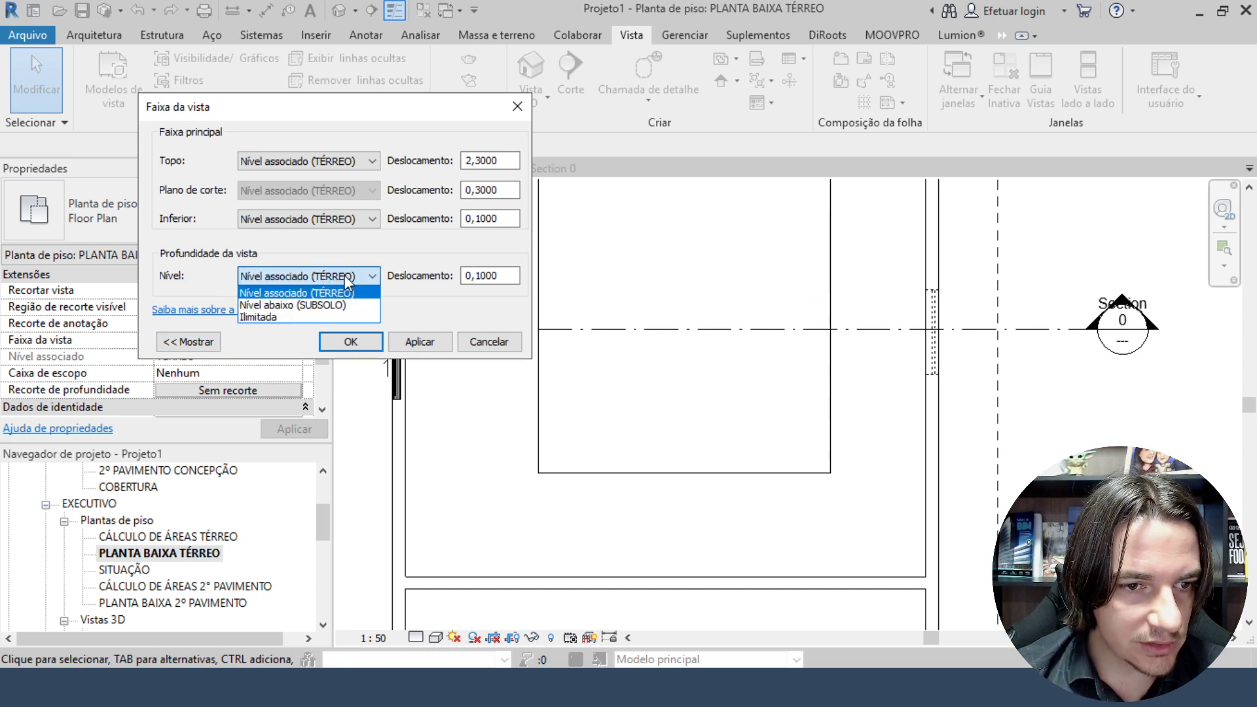
pyautogui.click(365, 277)
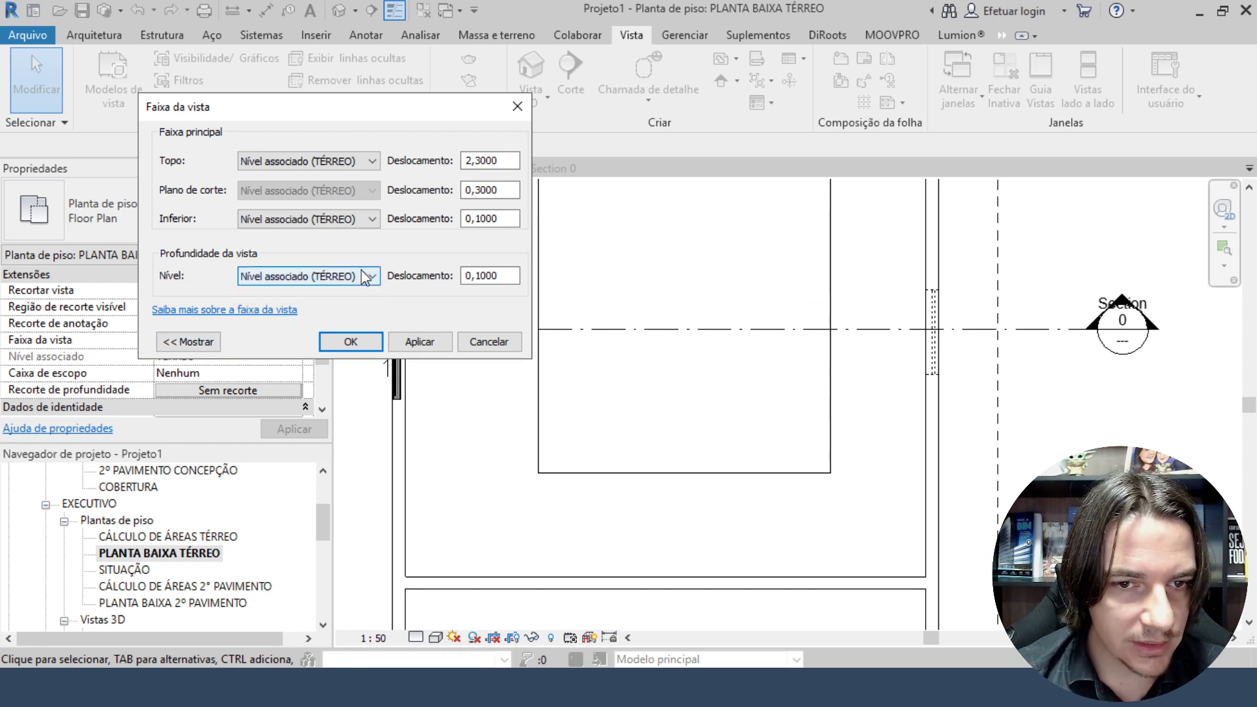
pyautogui.press('Tab')
pyautogui.write('0')
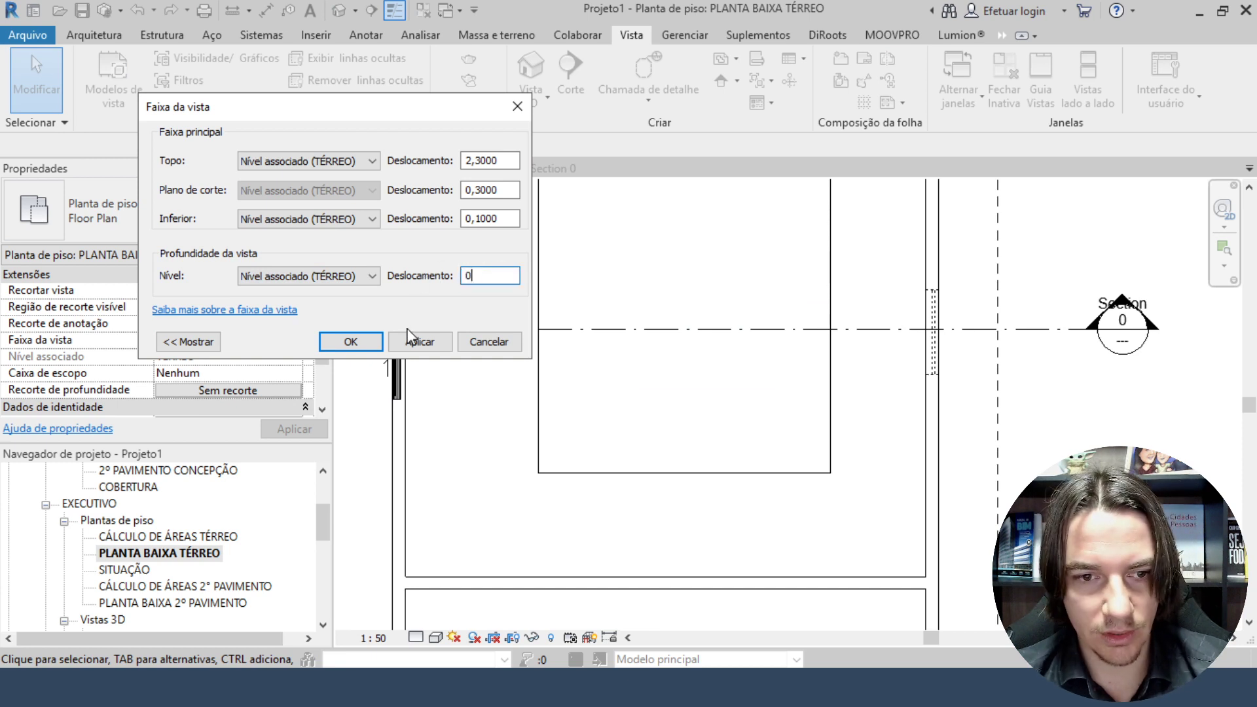
pyautogui.click(419, 341)
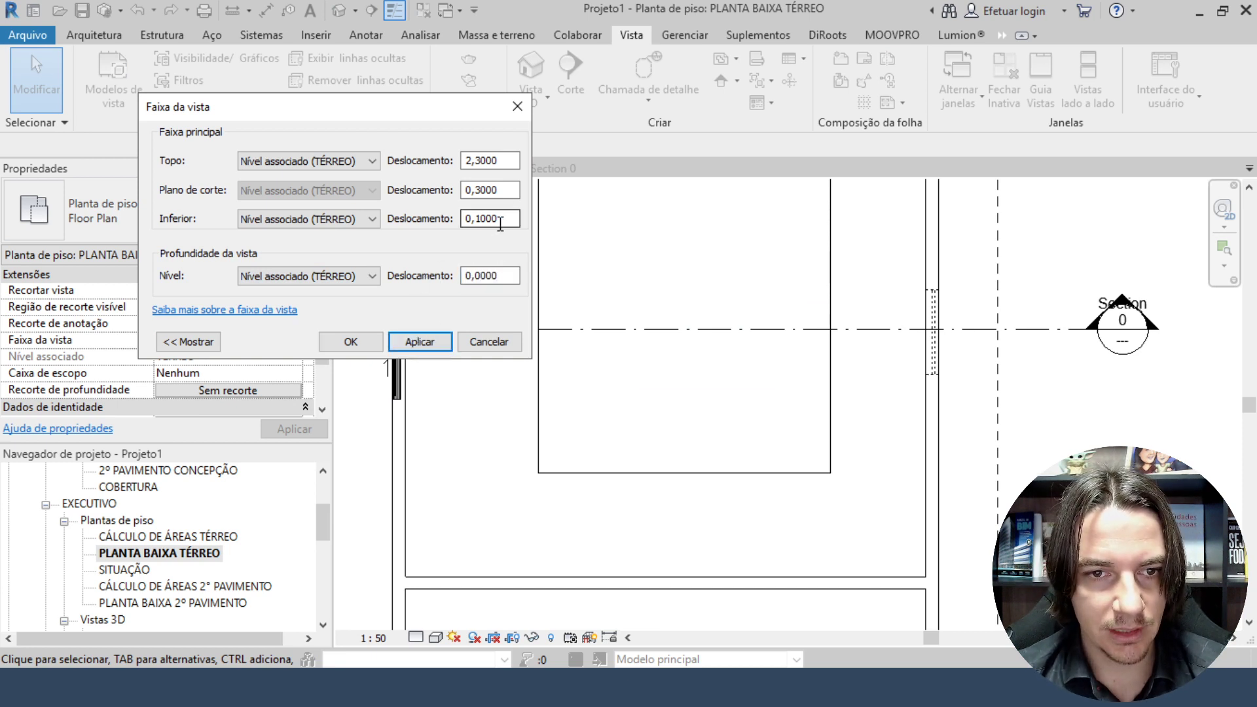
pyautogui.moveTo(500, 221); pyautogui.dragTo(386, 242)
pyautogui.write('.2')
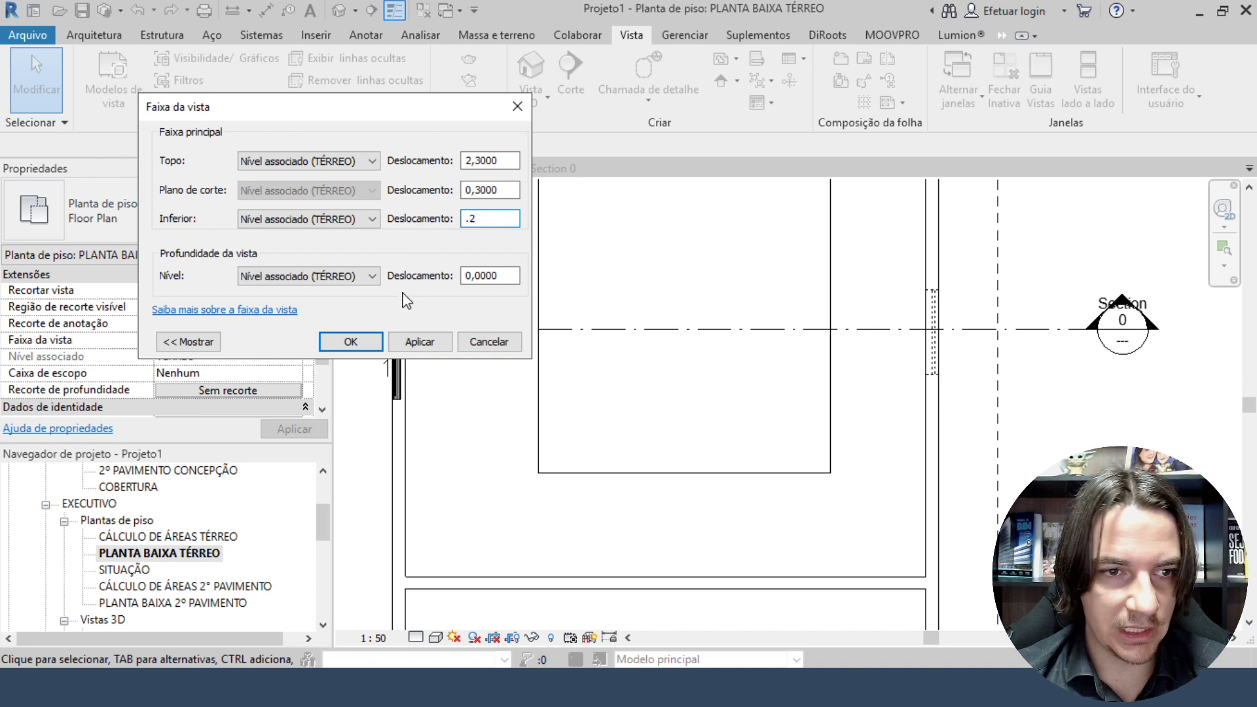
pyautogui.click(419, 341)
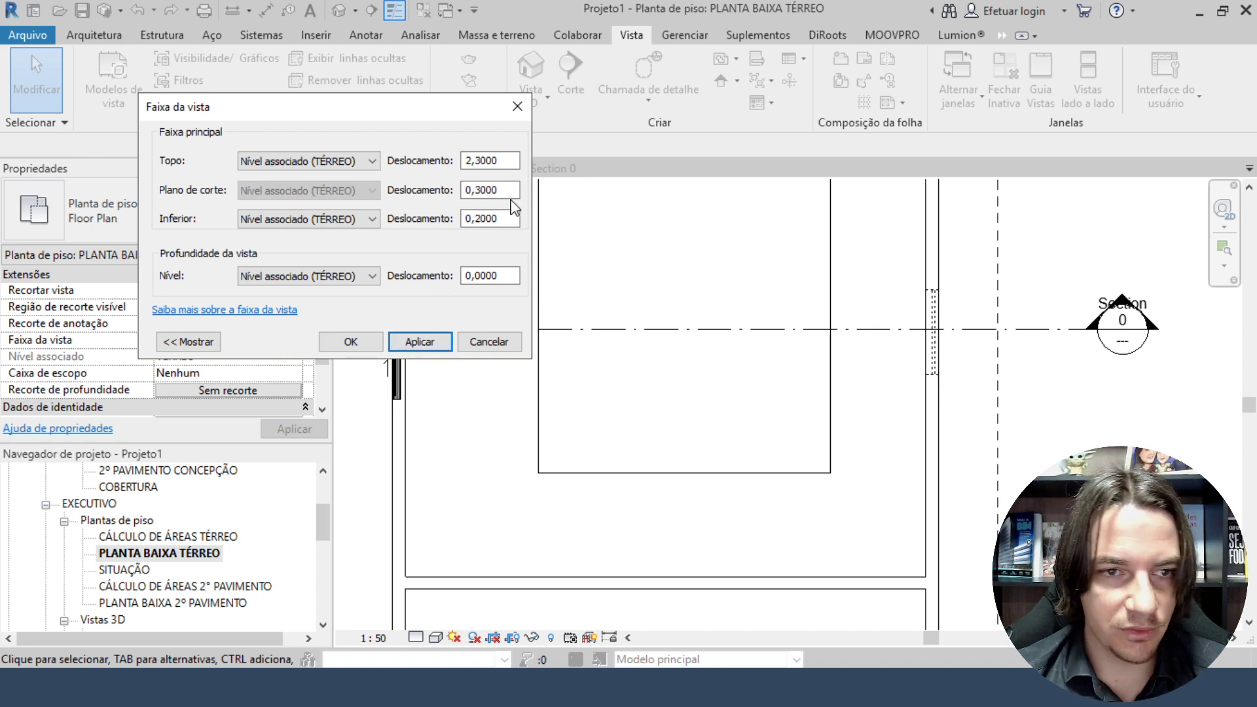
# Apply a cut plane offset of 0.5 m to the floor plan's view range.
pyautogui.moveTo(511, 195); pyautogui.dragTo(437, 196)
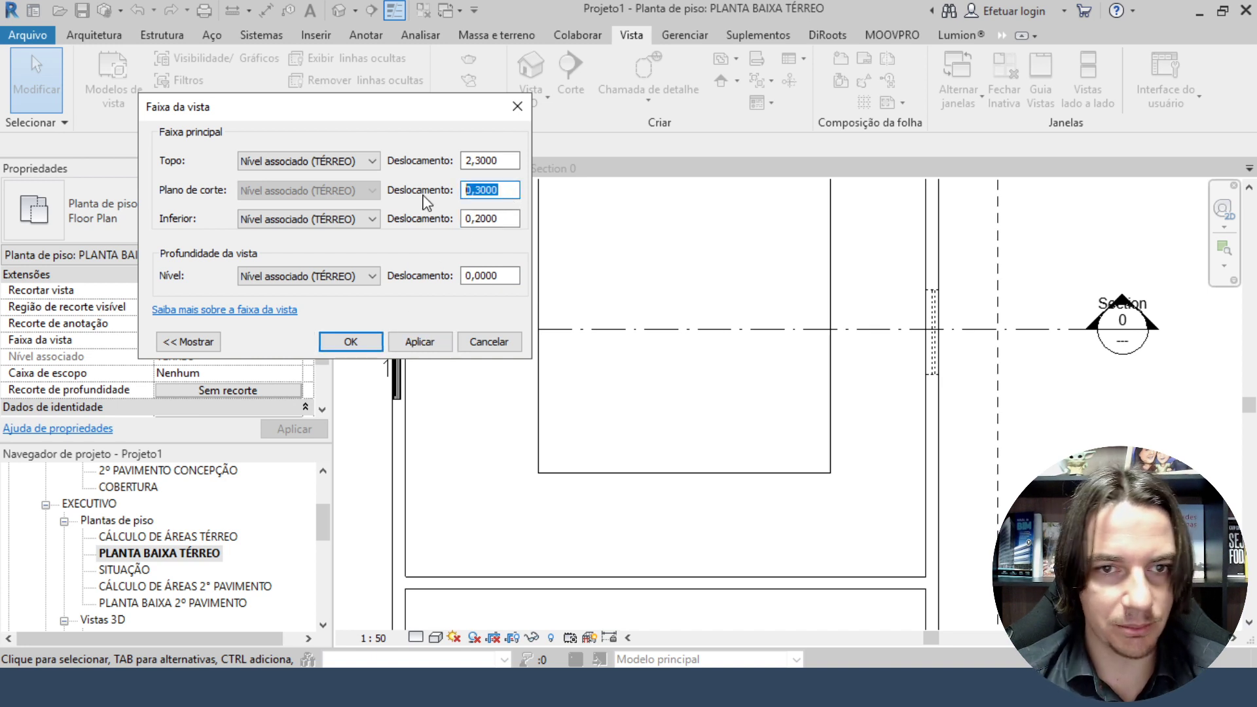
pyautogui.write('.5')
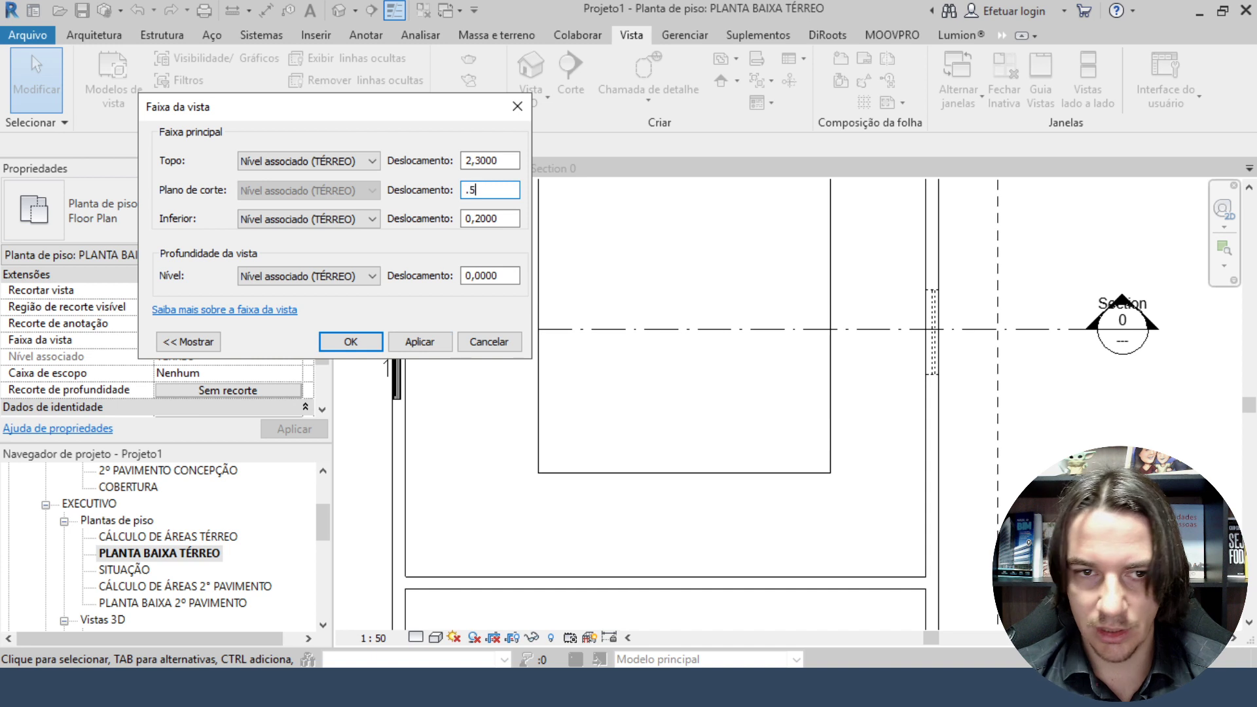
pyautogui.click(419, 341)
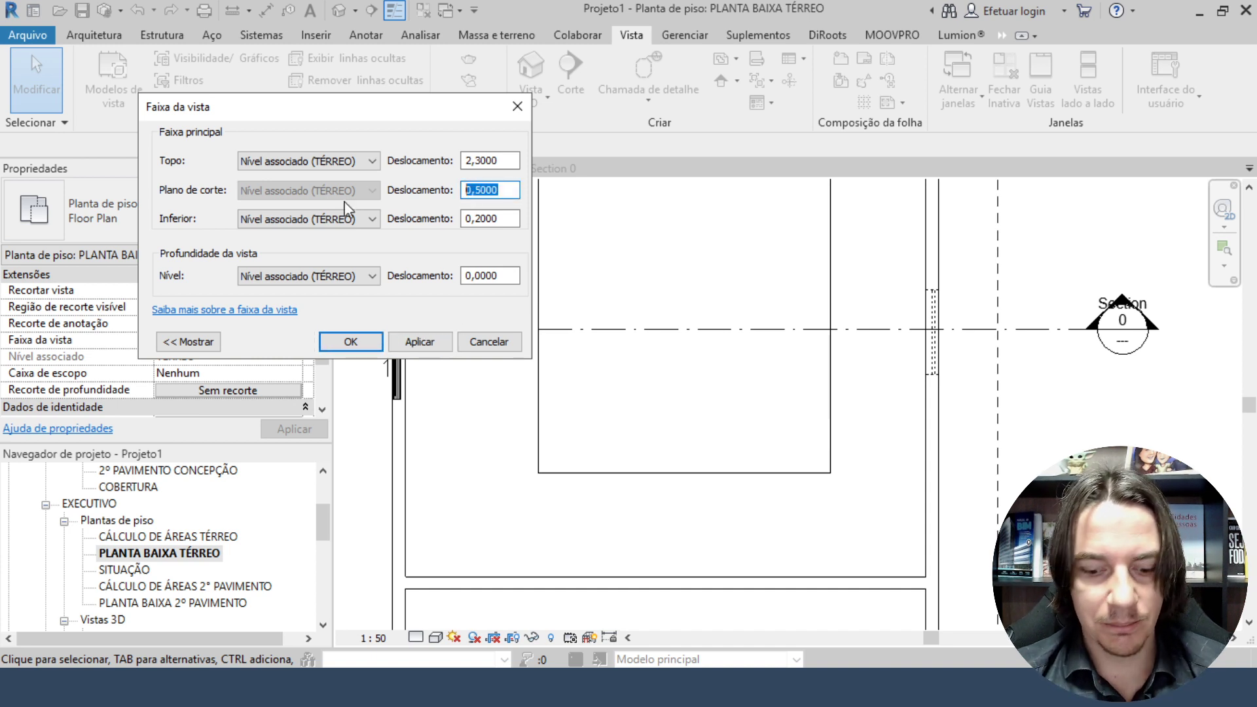
# Set the view range cut plane offset to 1.5 m and inspect the windows in the right-hand and left-hand walls.
pyautogui.write('1.')
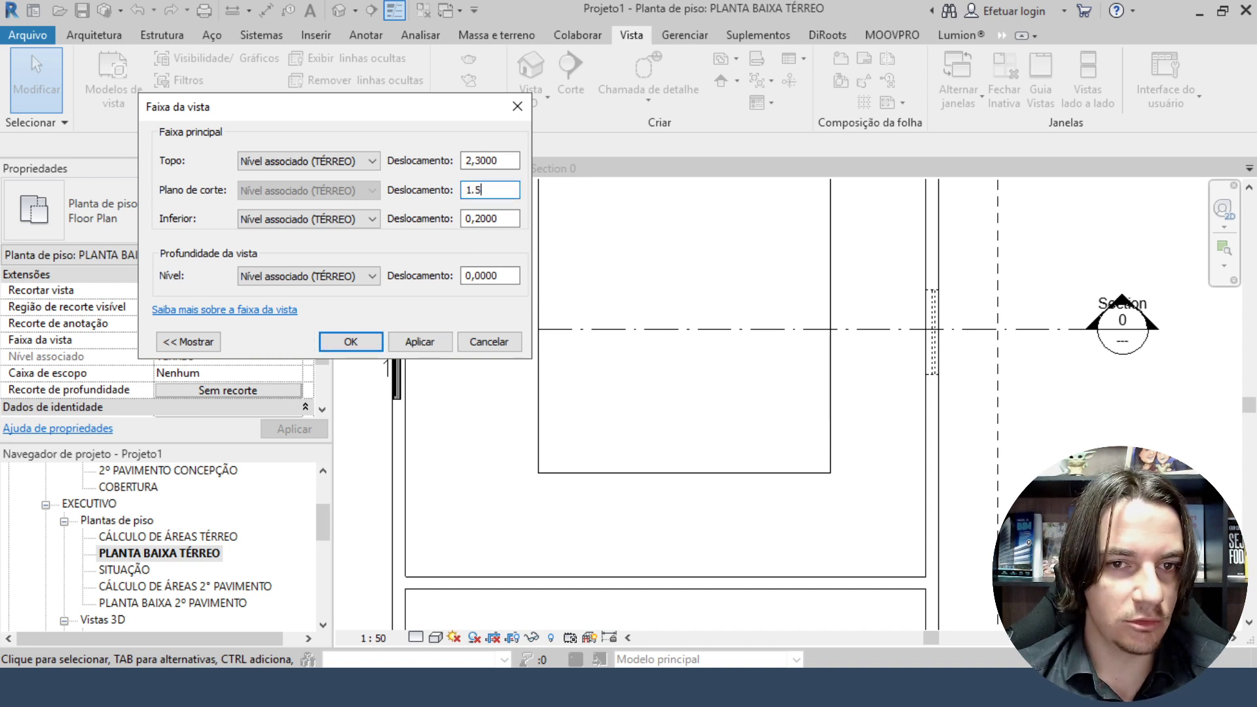
pyautogui.write('5')
pyautogui.click(419, 341)
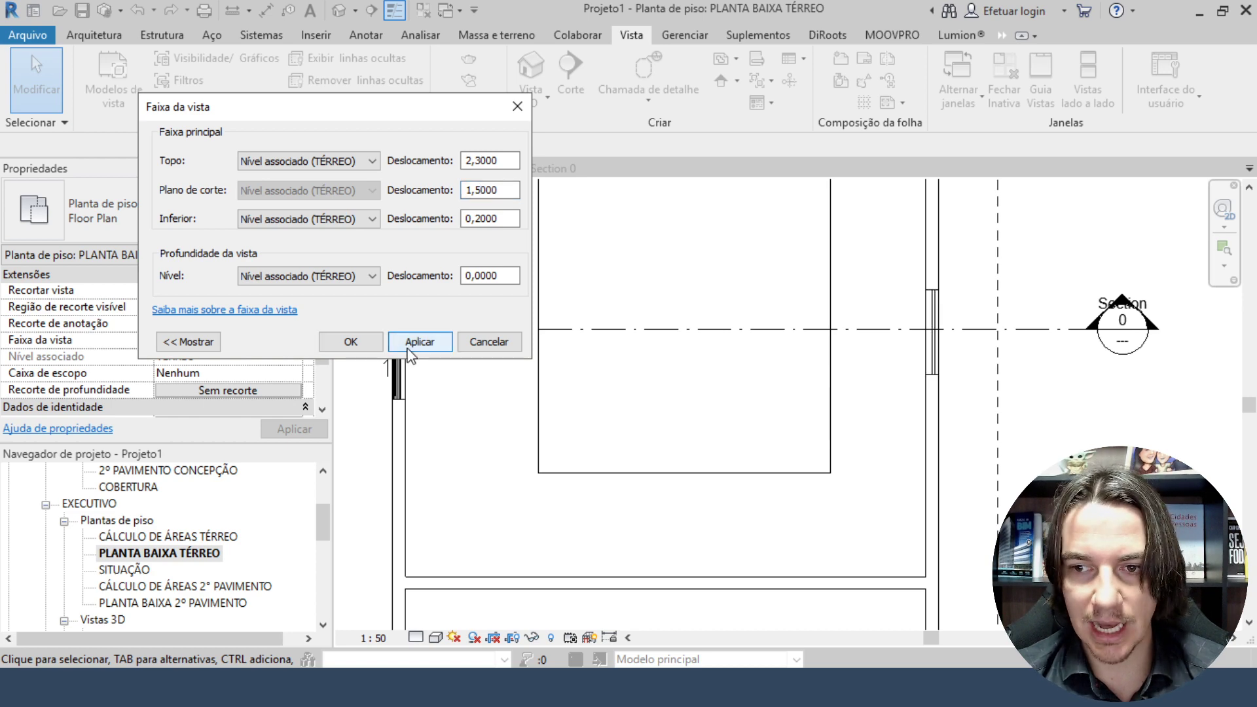
pyautogui.click(359, 341)
pyautogui.scroll(4, 936, 318)
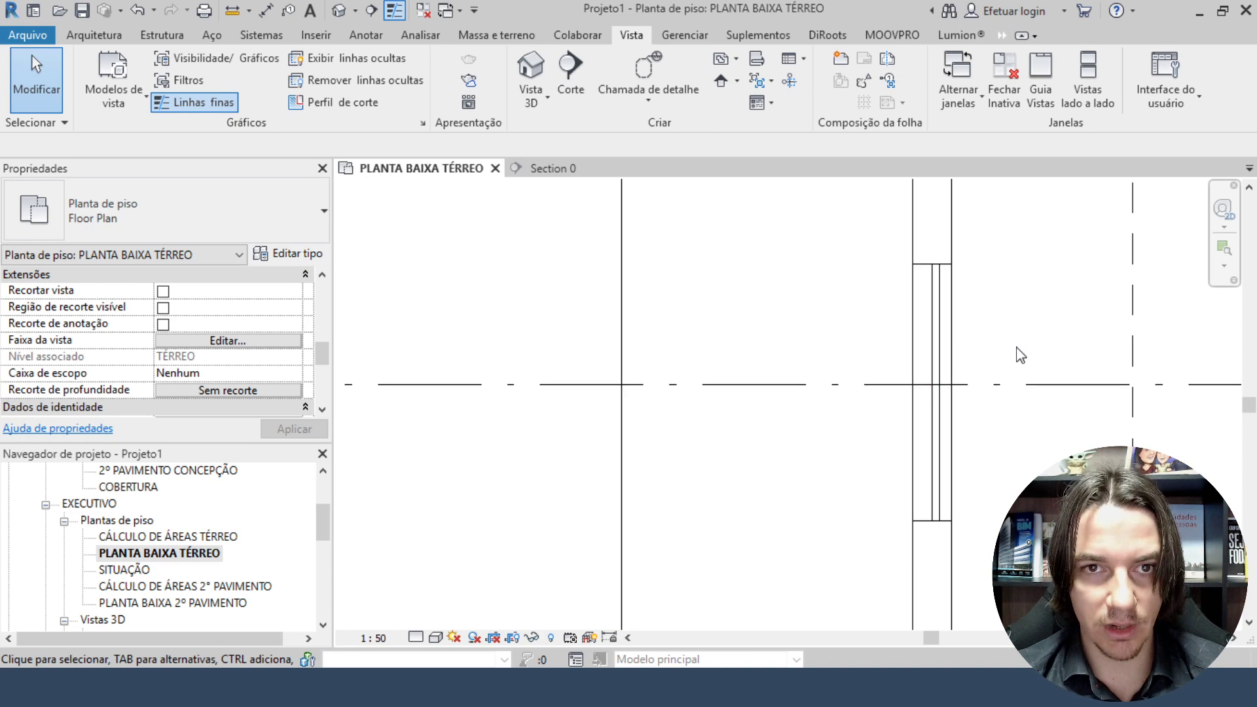
pyautogui.scroll(-3, 468, 380)
pyautogui.moveTo(468, 381); pyautogui.dragTo(903, 324, button='middle')
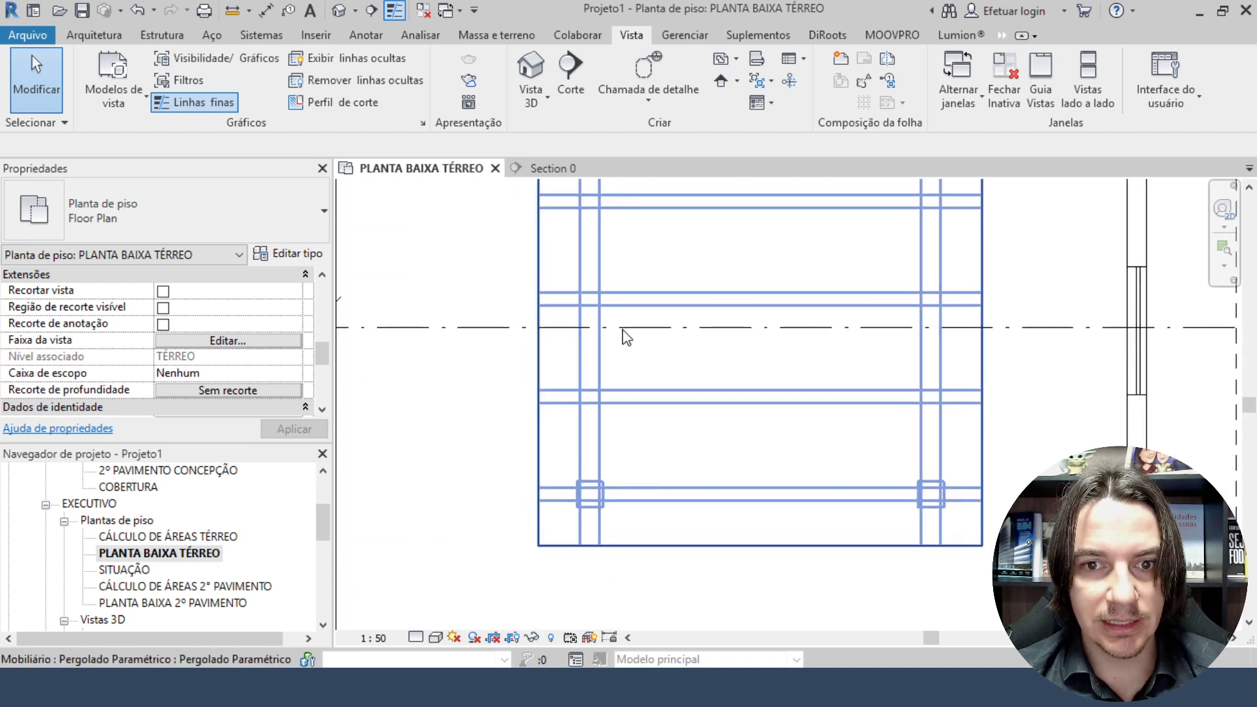
pyautogui.scroll(-2, 482, 370)
pyautogui.scroll(-1, 480, 378)
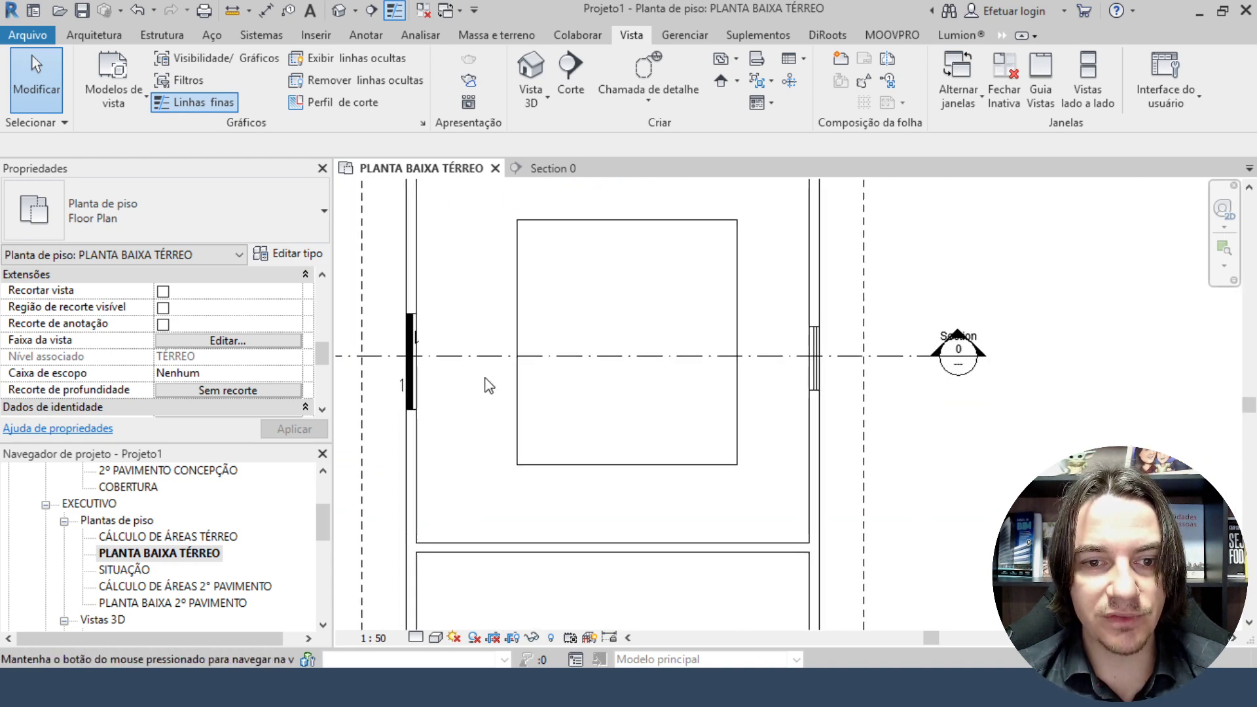
pyautogui.click(407, 356)
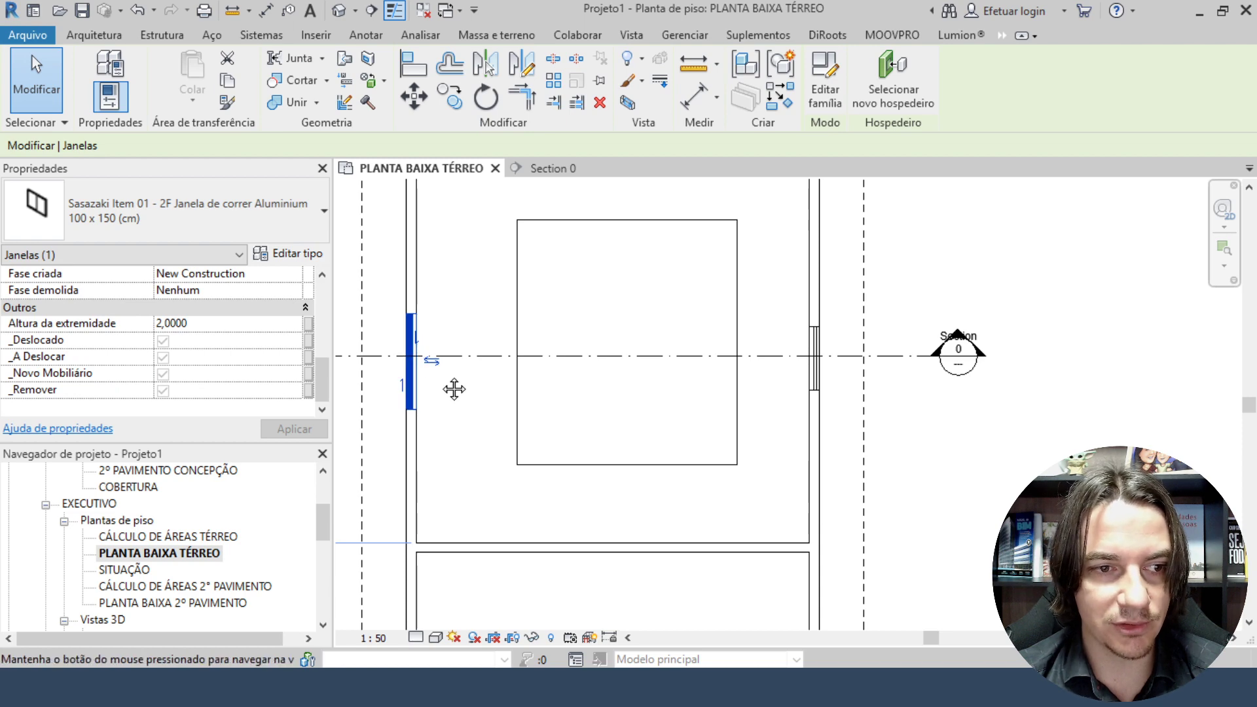
# Select the pergola in the floor plan and examine it together with both windows in Section 0.
pyautogui.moveTo(451, 387); pyautogui.dragTo(544, 374, button='middle')
pyautogui.click(458, 390)
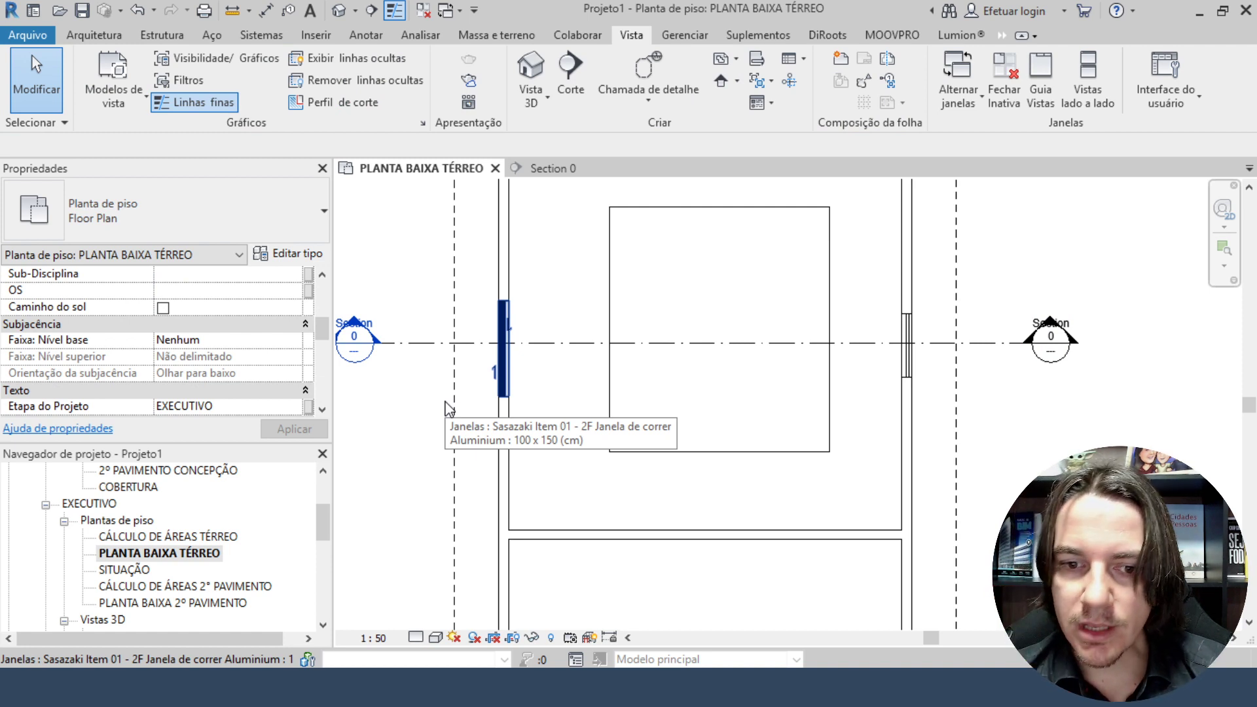
pyautogui.click(636, 282)
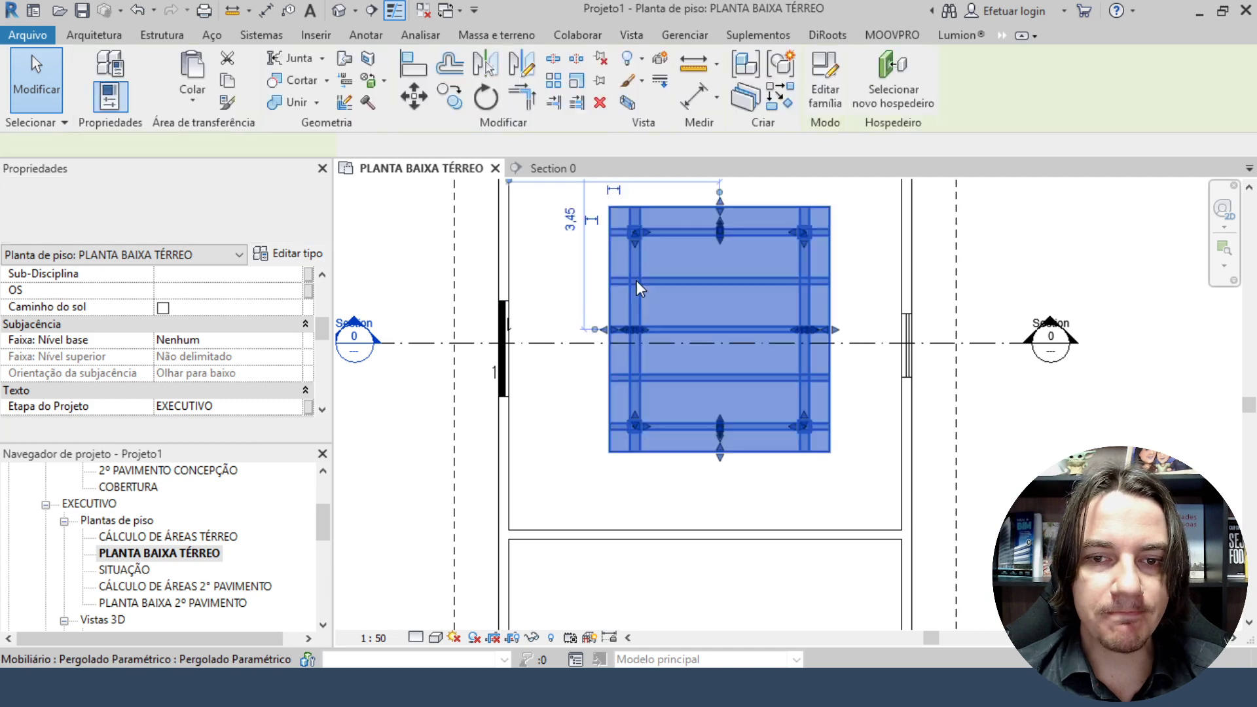
pyautogui.click(552, 171)
pyautogui.scroll(3, 714, 370)
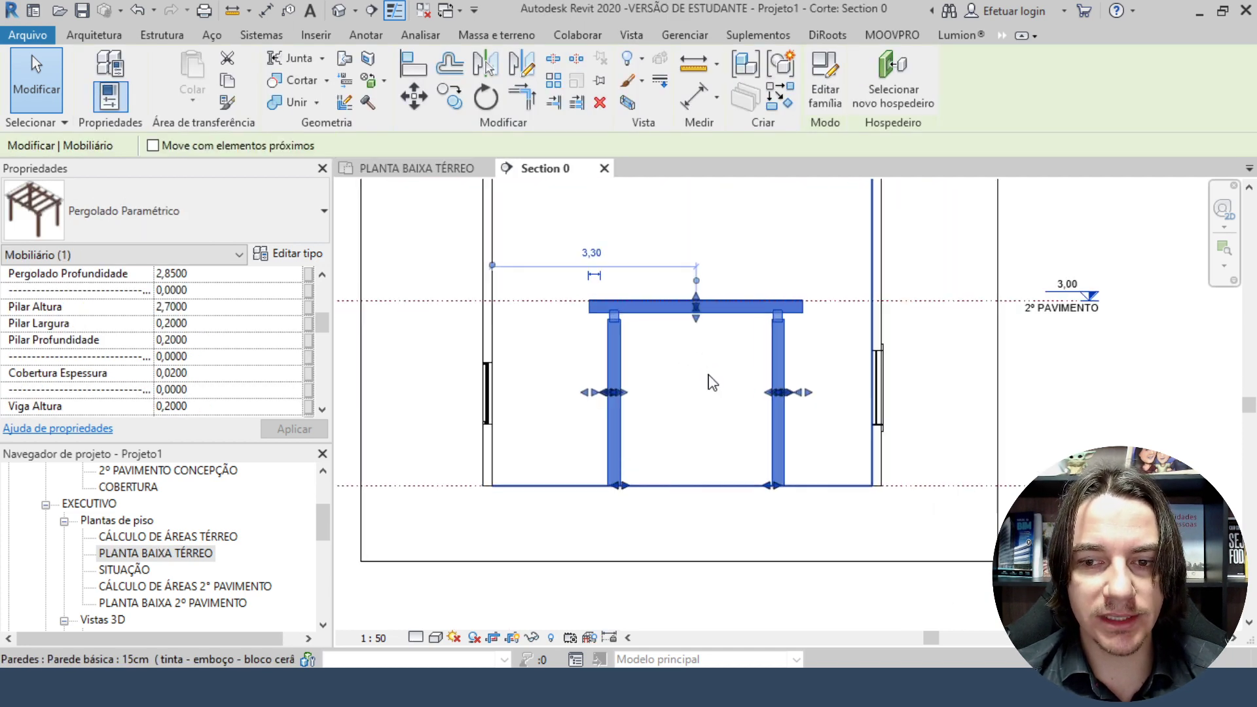
pyautogui.click(799, 391)
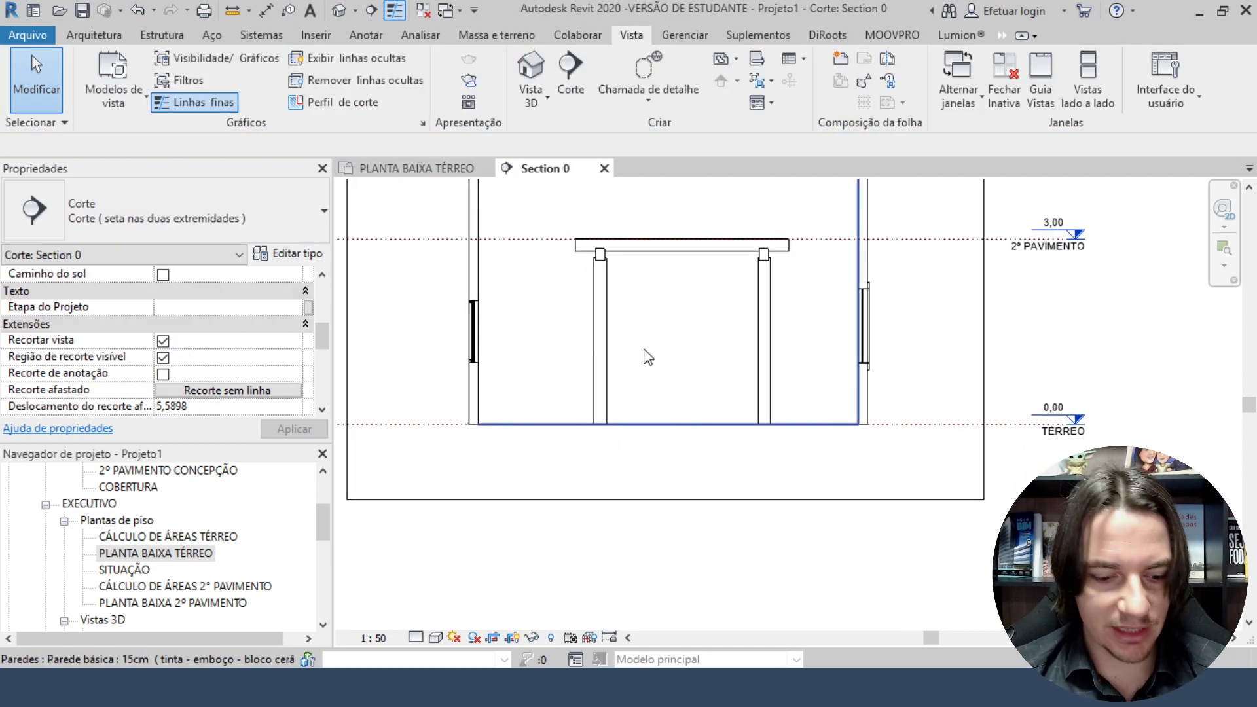
# Draw a horizontal detail line in the Vermelha line style across Section 0, passing through both windows and the pergola posts.
pyautogui.press('d')
pyautogui.press('l')
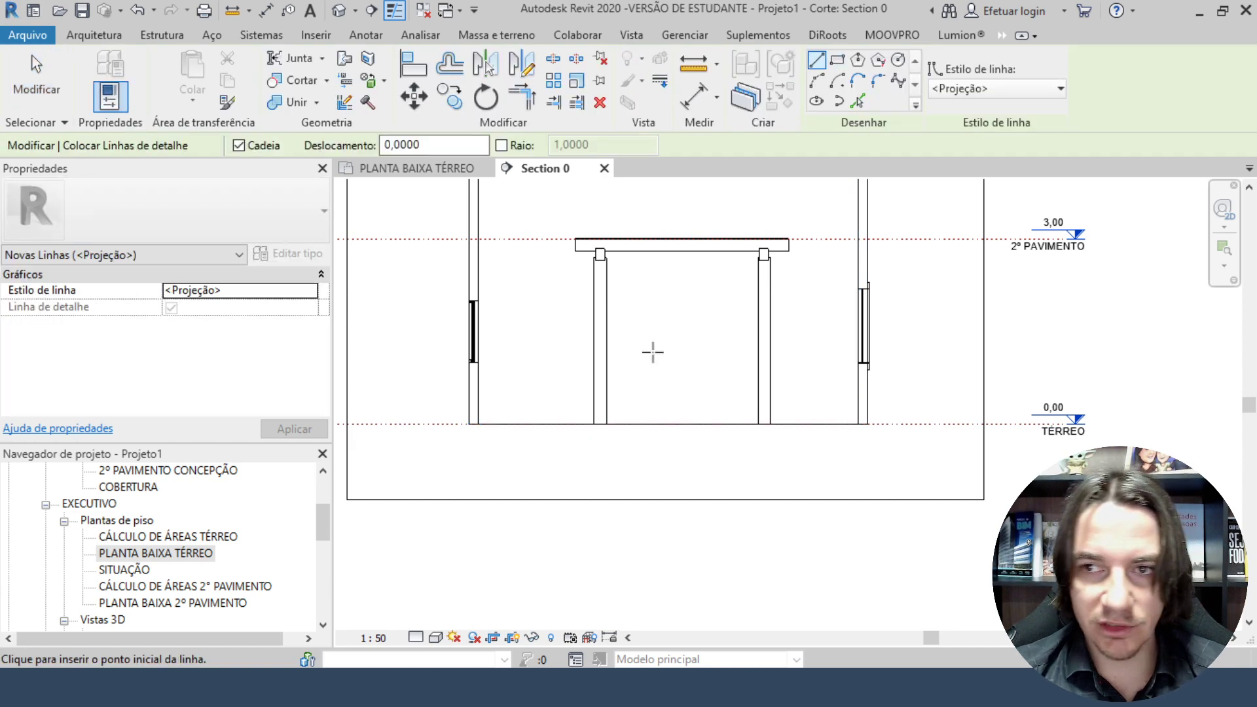
pyautogui.click(1004, 90)
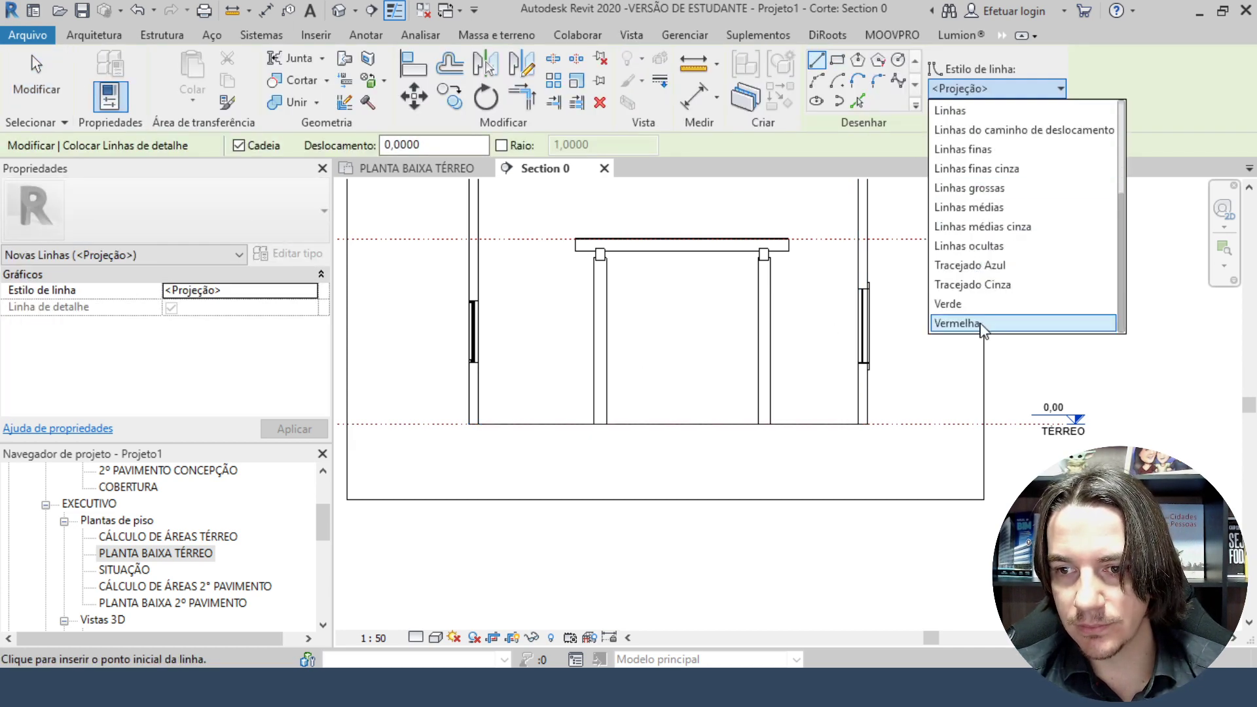
pyautogui.click(953, 322)
pyautogui.click(424, 329)
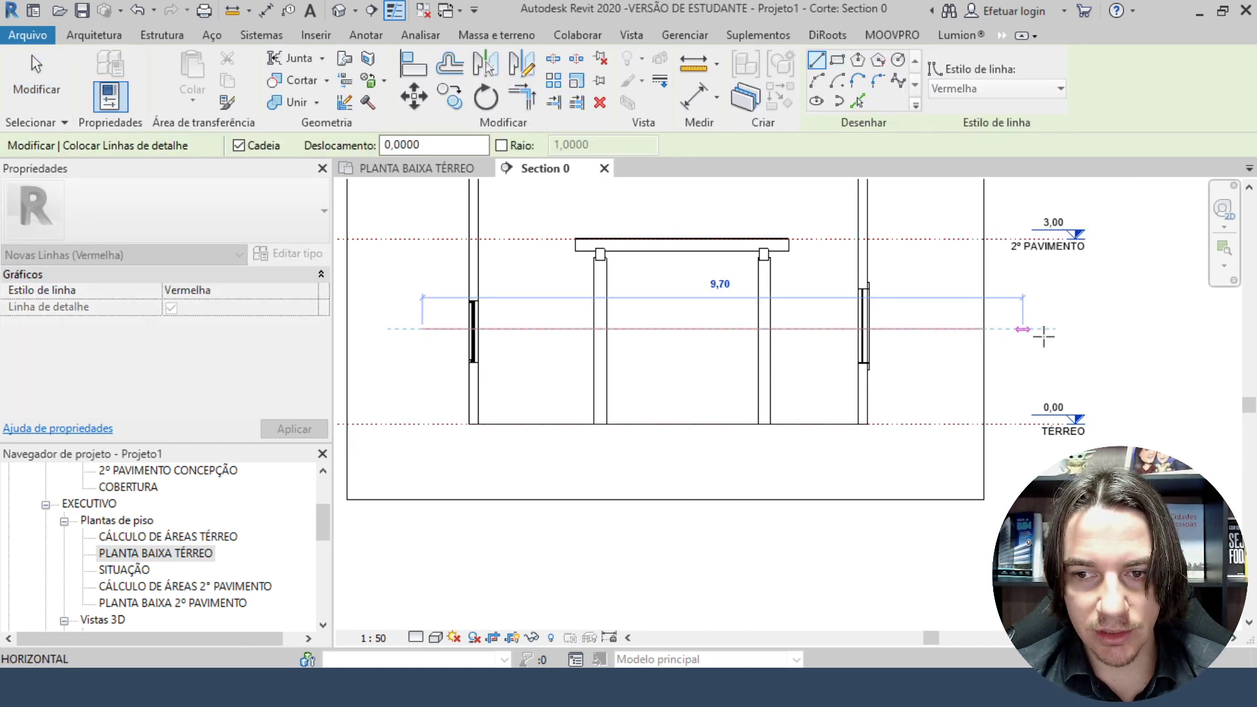
pyautogui.click(984, 328)
pyautogui.press('Escape')
pyautogui.press('Escape')
# Compare the pergola's top with the red line in Section 0, and check how it displays in PLANTA BAIXA TÉRREO.
pyautogui.scroll(3, 687, 330)
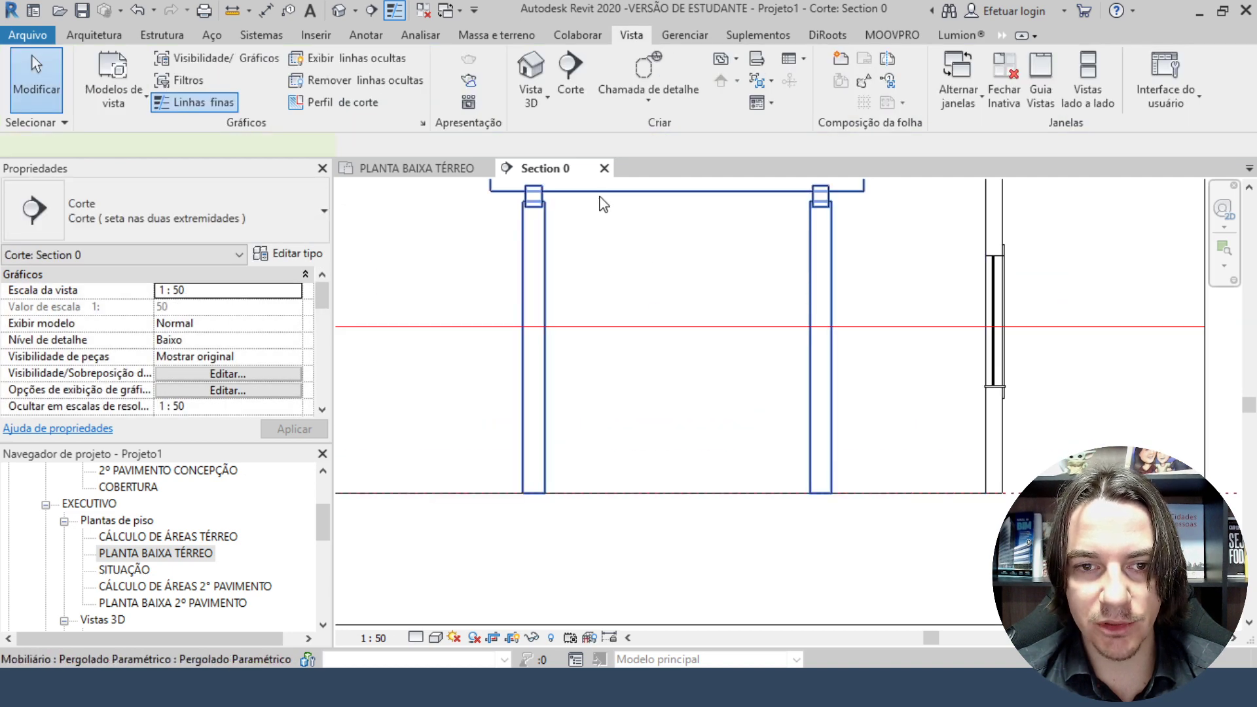
pyautogui.moveTo(599, 199); pyautogui.dragTo(606, 271, button='middle')
pyautogui.click(606, 271)
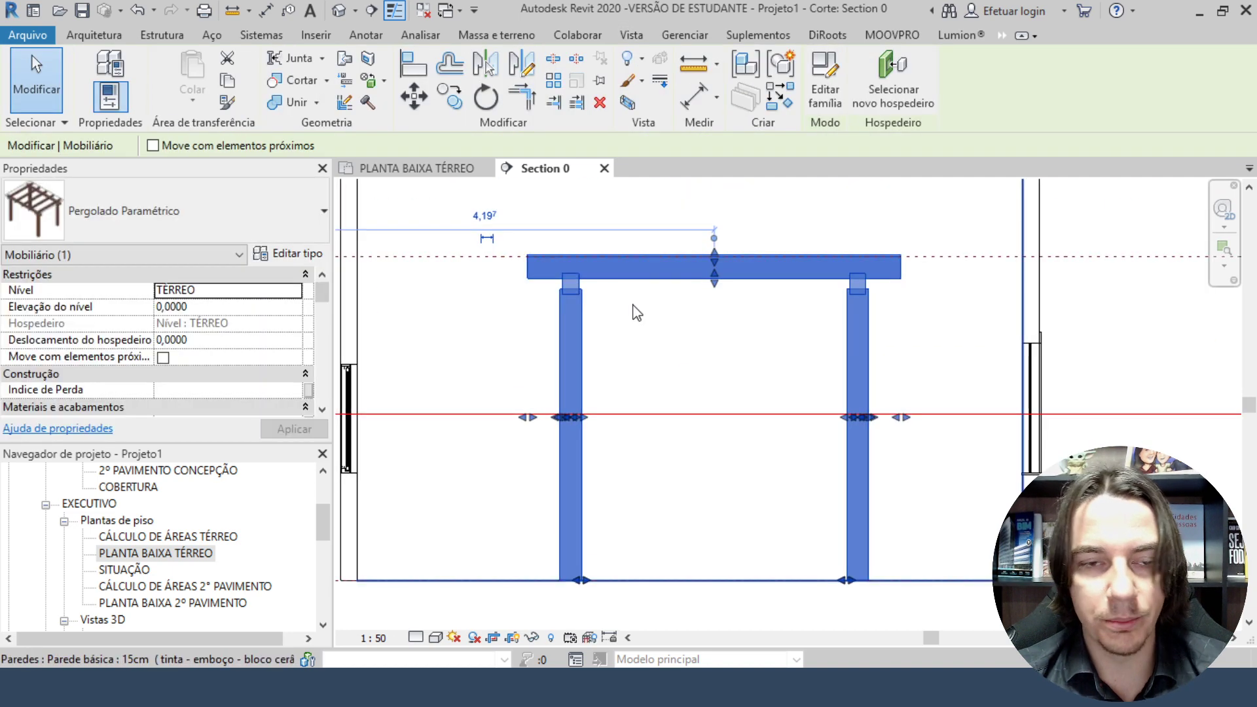
pyautogui.click(401, 170)
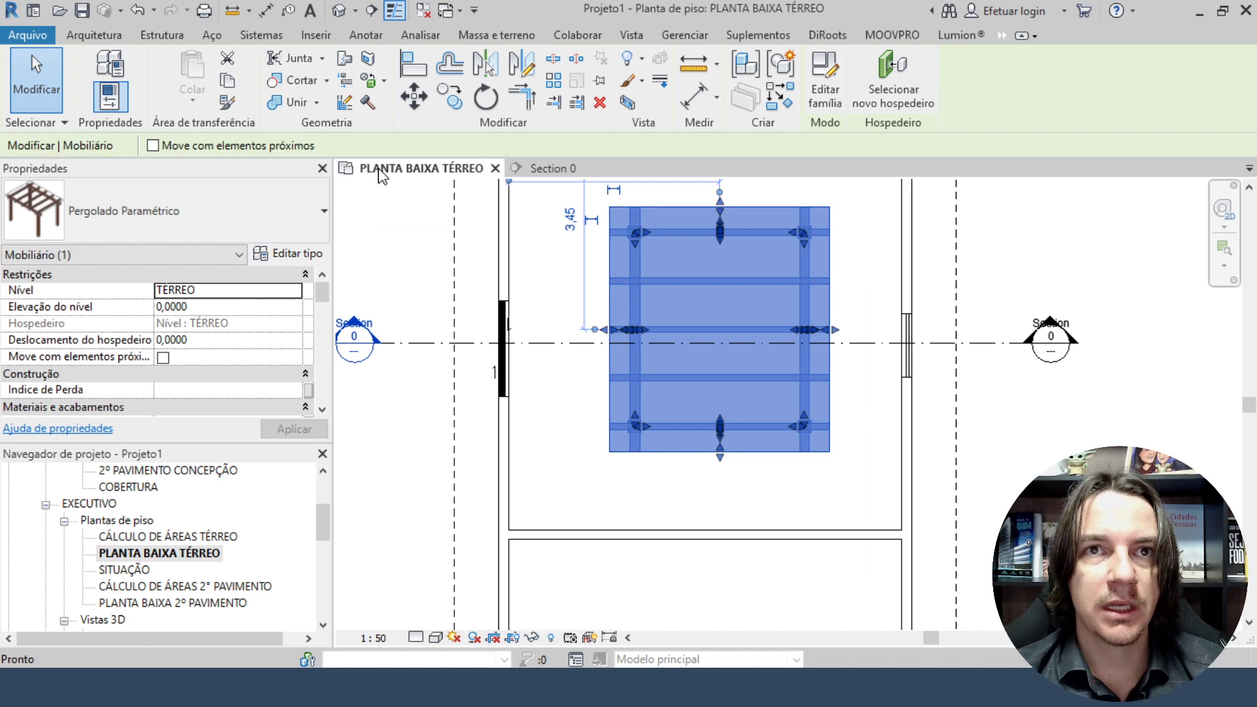
pyautogui.click(1030, 440)
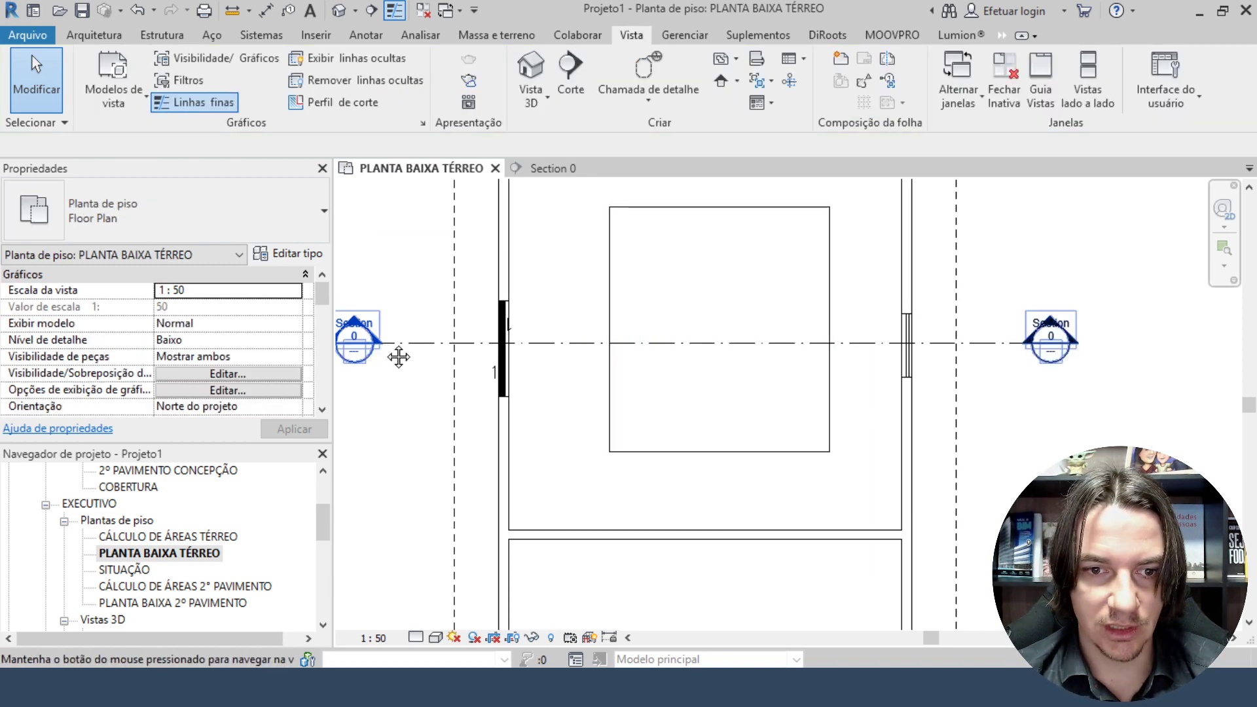
# Set the bottom offset in the view range of PLANTA BAIXA TÉRREO to 0.
pyautogui.moveTo(398, 357); pyautogui.dragTo(554, 348, button='middle')
pyautogui.scroll(1, 549, 345)
pyautogui.scroll(-6, 85, 367)
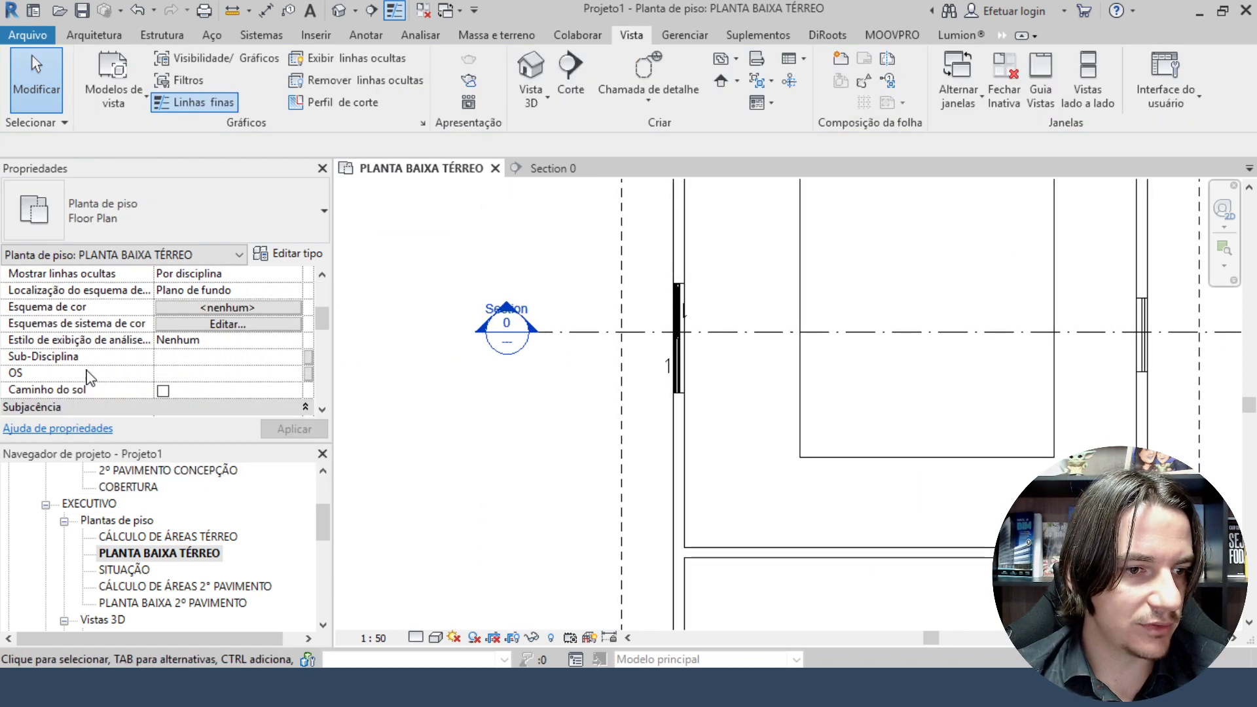
pyautogui.scroll(4, 135, 357)
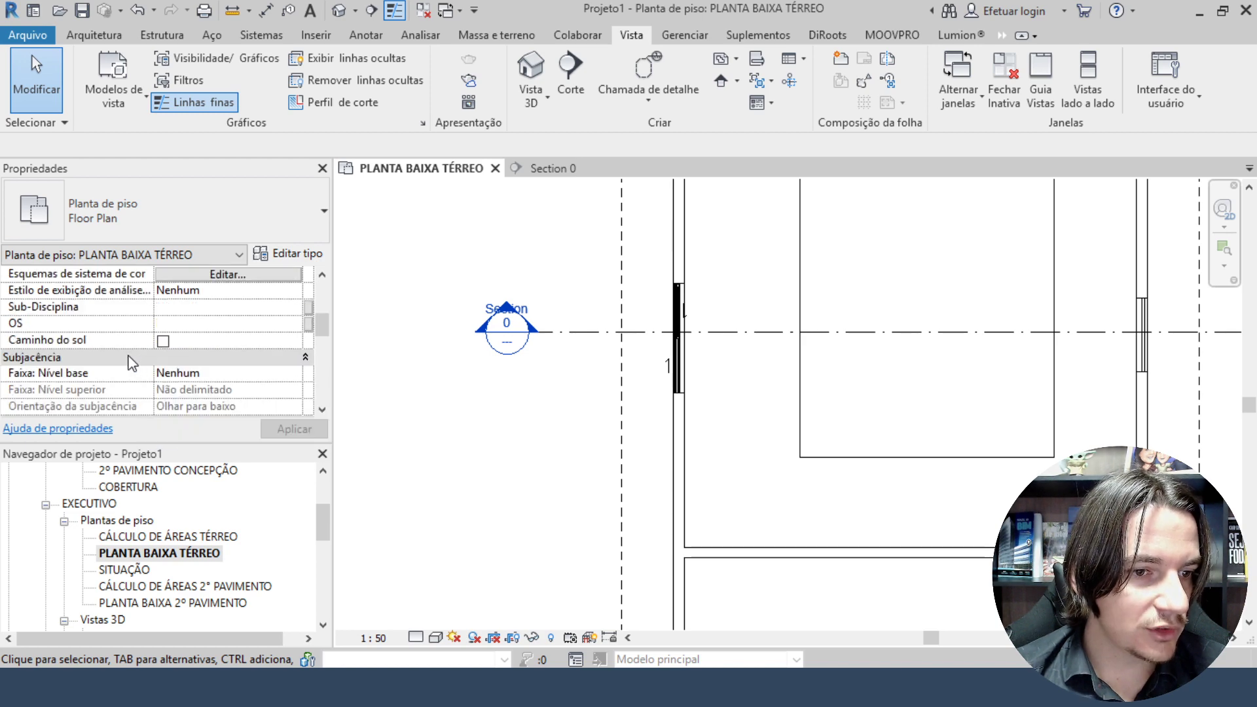
pyautogui.scroll(3, 108, 375)
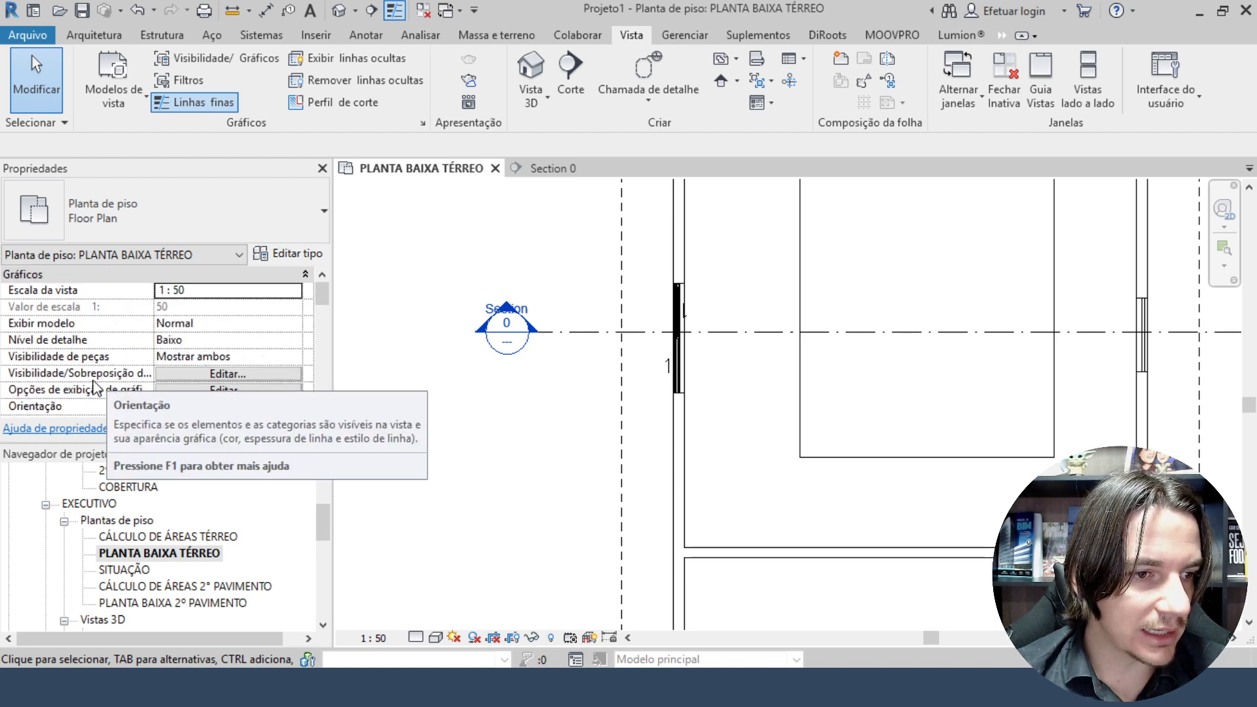
pyautogui.scroll(-6, 97, 388)
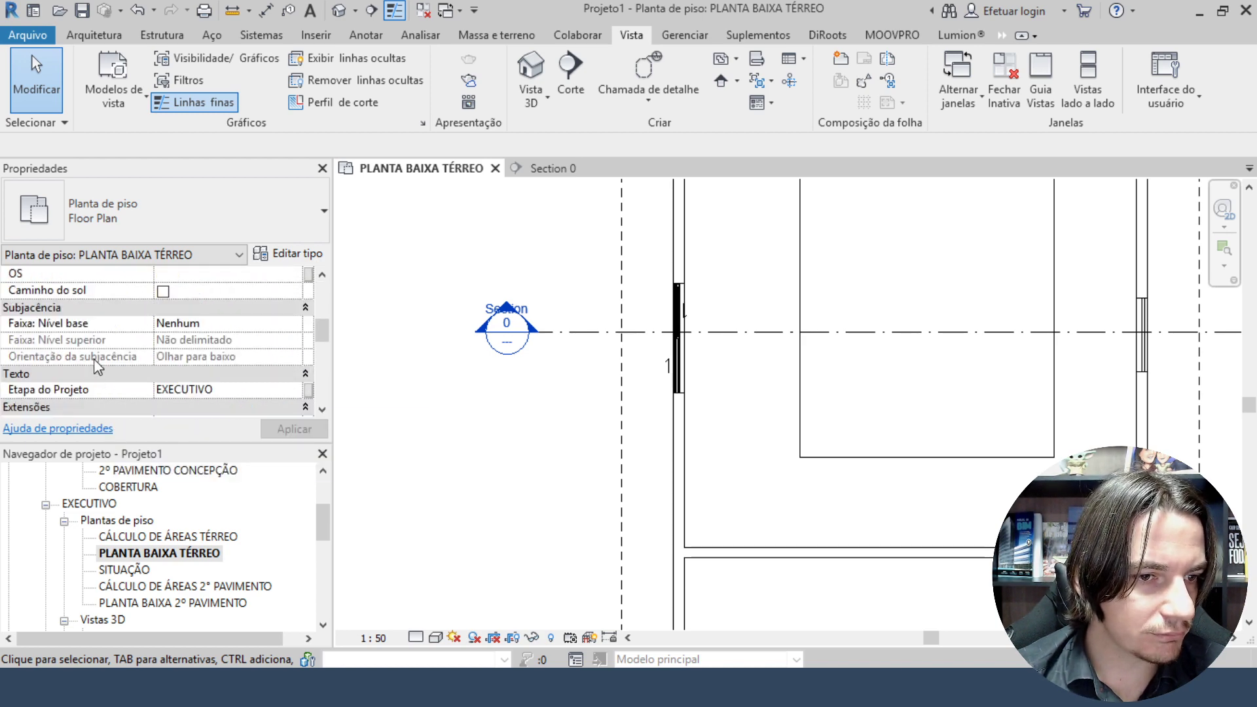
pyautogui.scroll(-3, 97, 366)
pyautogui.click(190, 374)
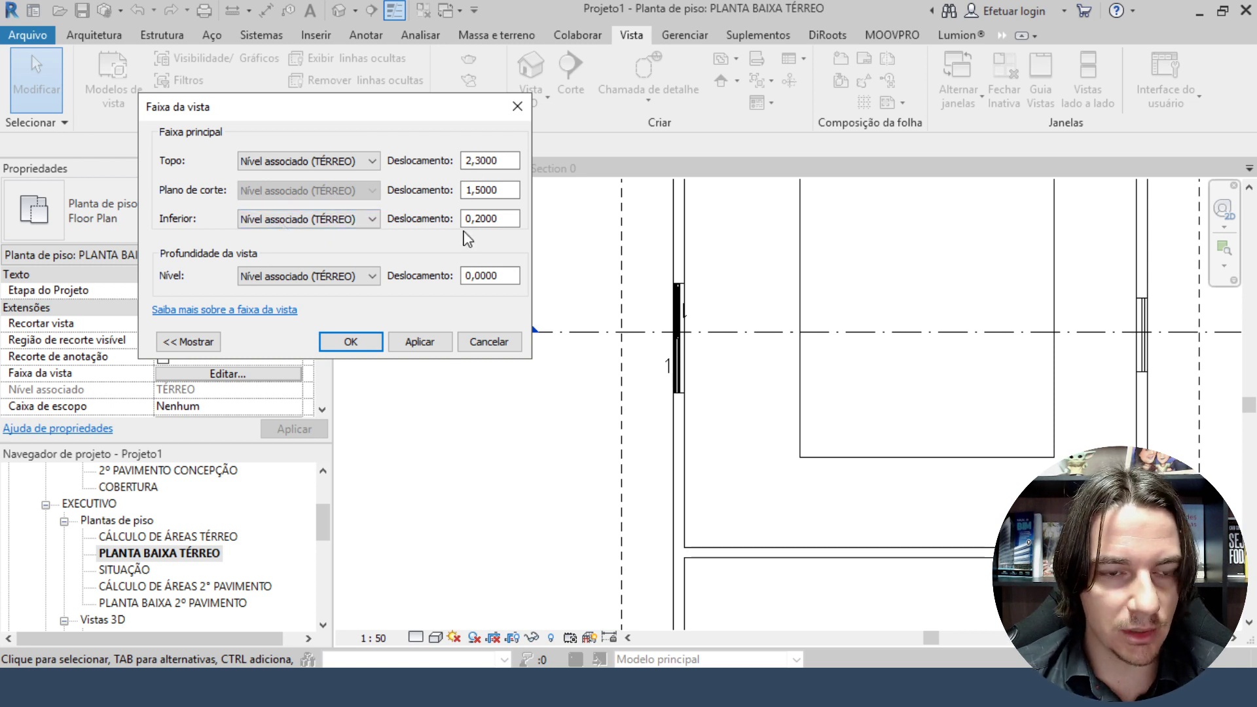
pyautogui.moveTo(507, 218); pyautogui.dragTo(430, 223)
pyautogui.write('0')
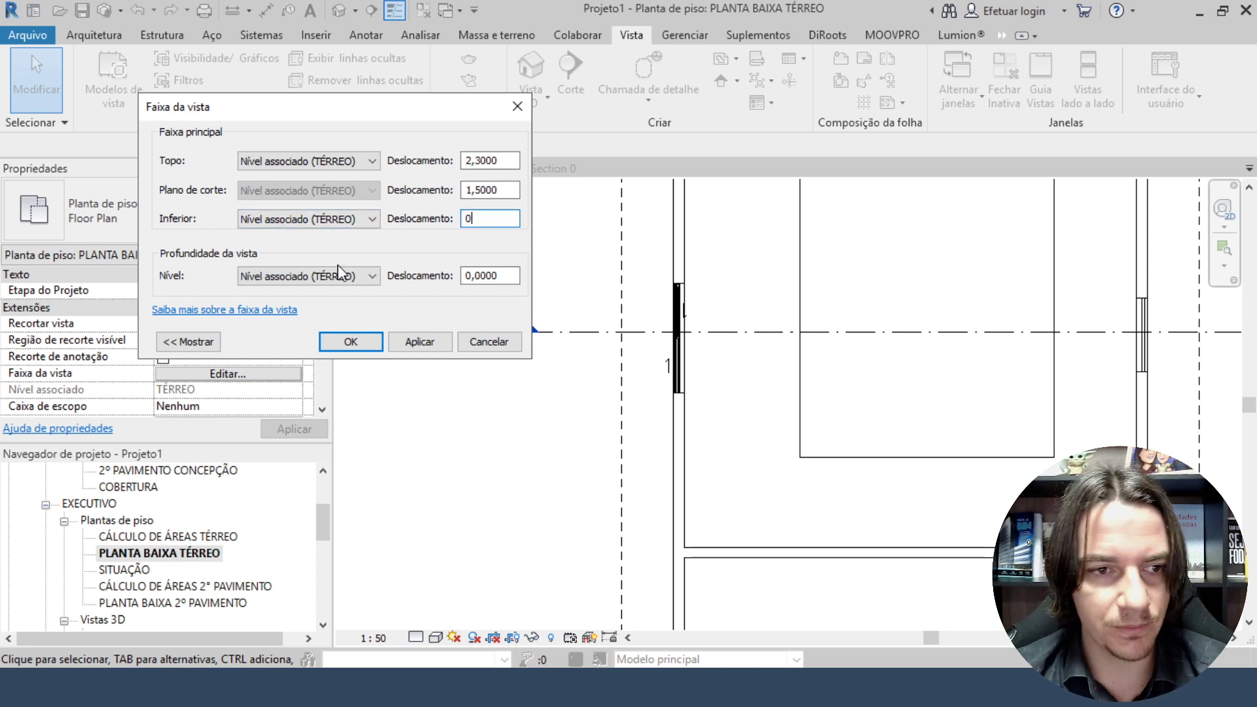
# Set the view depth level to Nível abaixo (SUBSOLO), confirm the view range, and look over the whole plan.
pyautogui.click(319, 277)
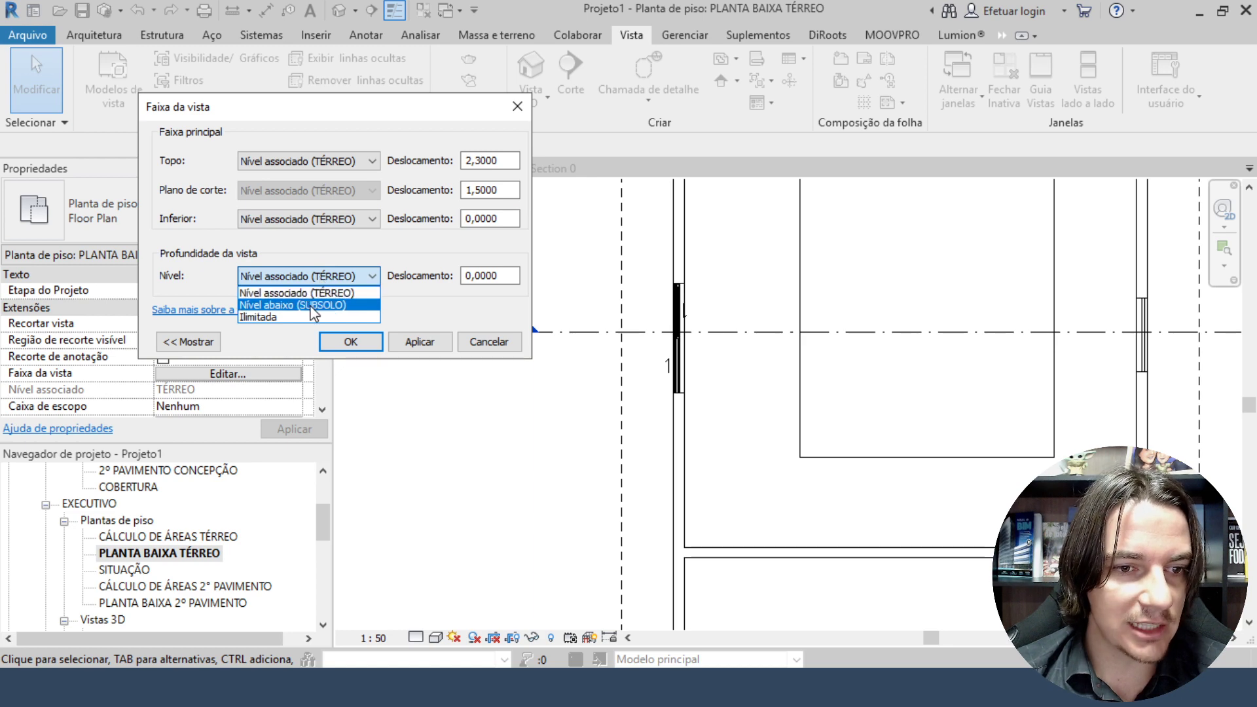
pyautogui.click(313, 305)
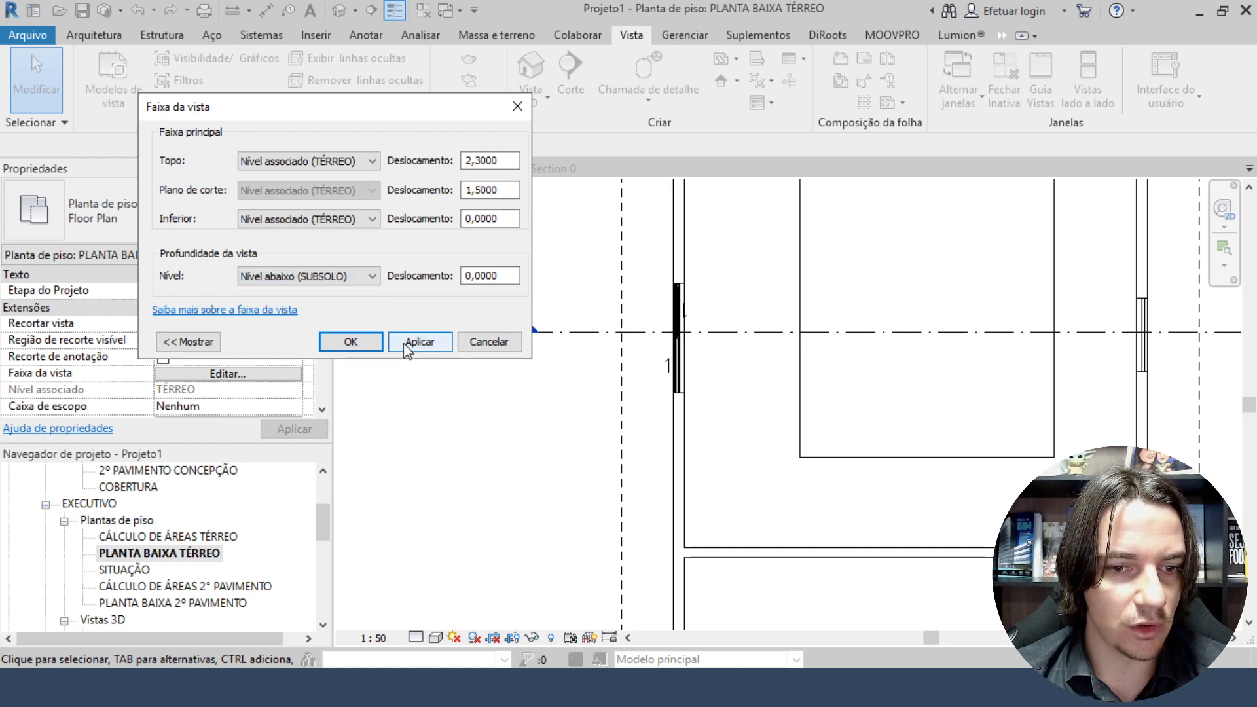
pyautogui.click(351, 341)
pyautogui.scroll(-2, 530, 398)
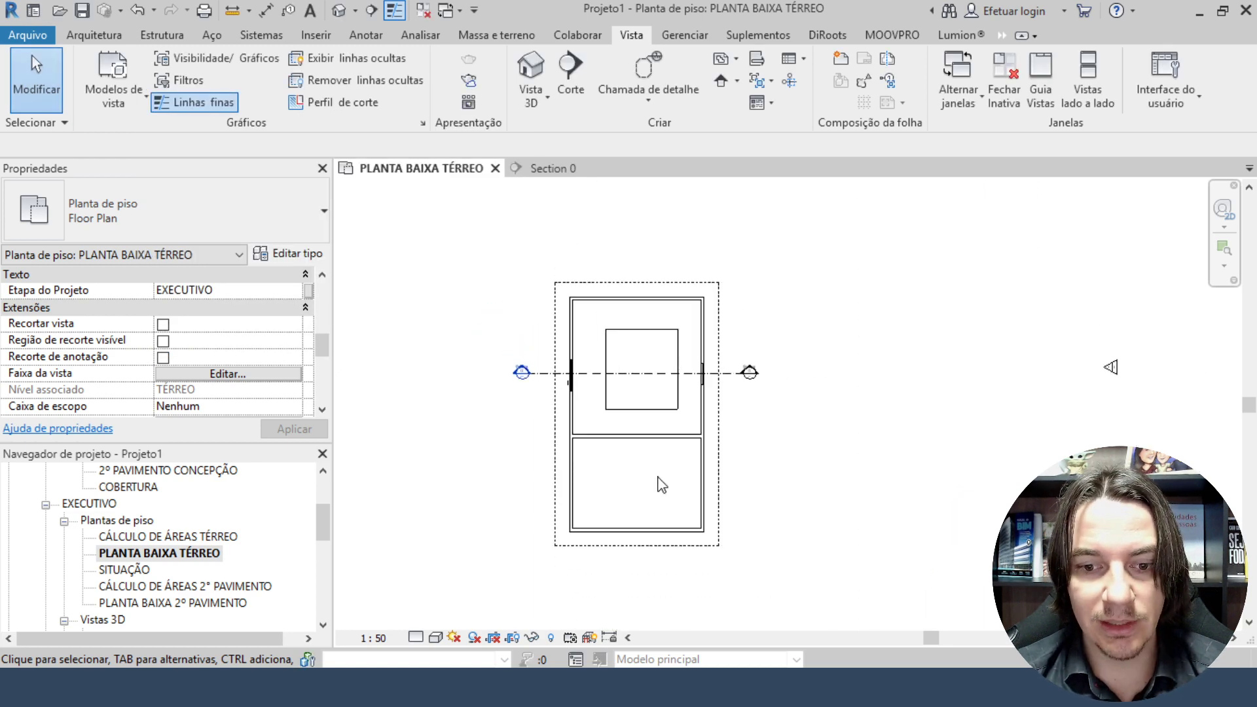
pyautogui.scroll(-2, 659, 482)
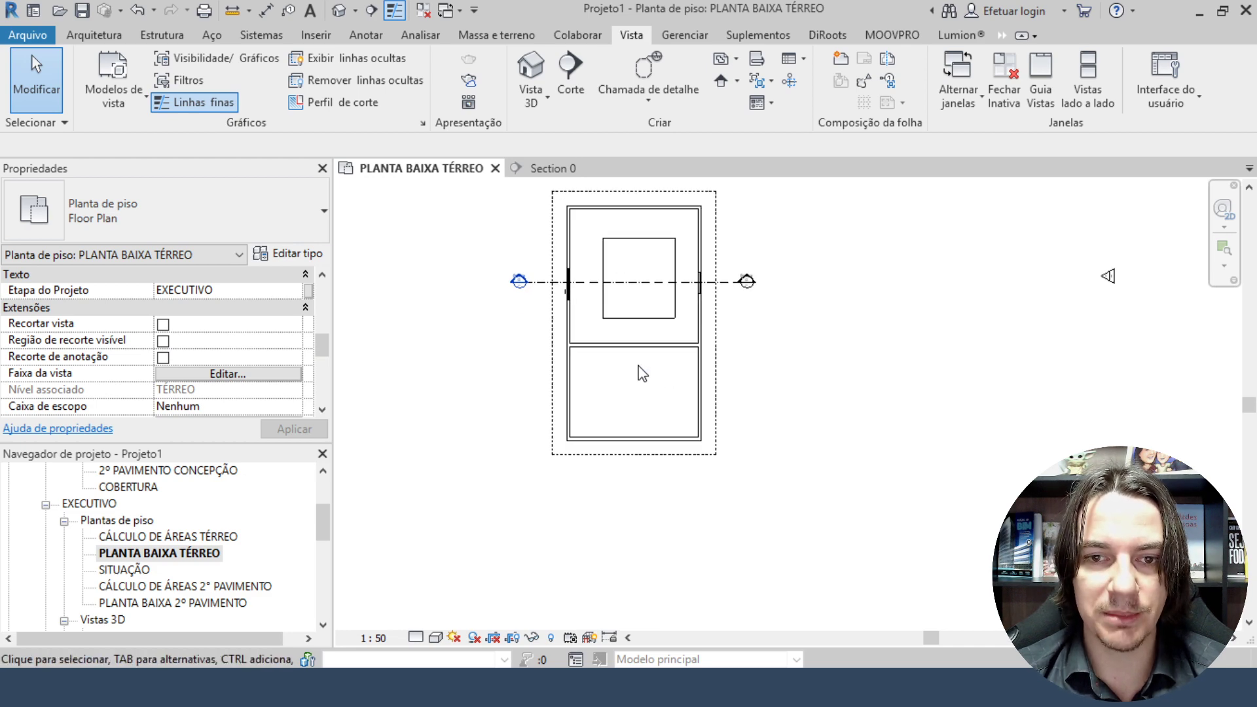
# Temporarily hide the long left-hand exterior wall in PLANTA BAIXA TÉRREO.
pyautogui.scroll(2, 642, 373)
pyautogui.click(496, 390)
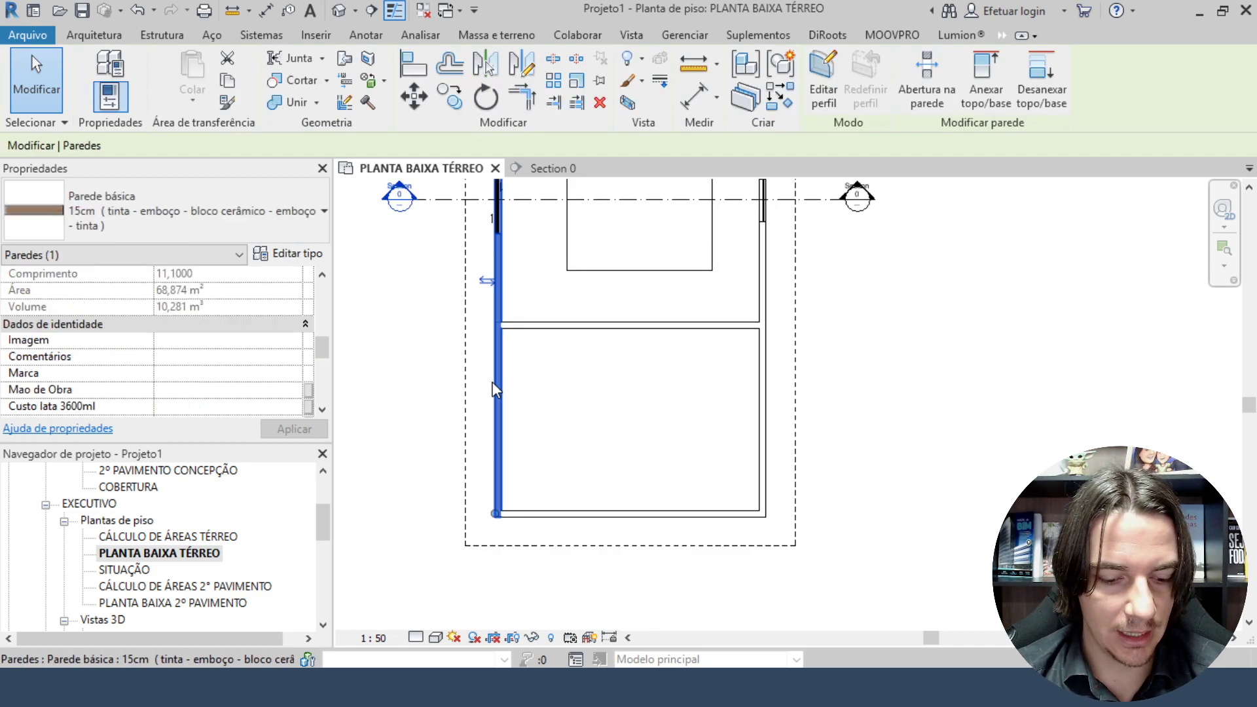
pyautogui.press('h')
pyautogui.press('h')
pyautogui.scroll(1, 517, 333)
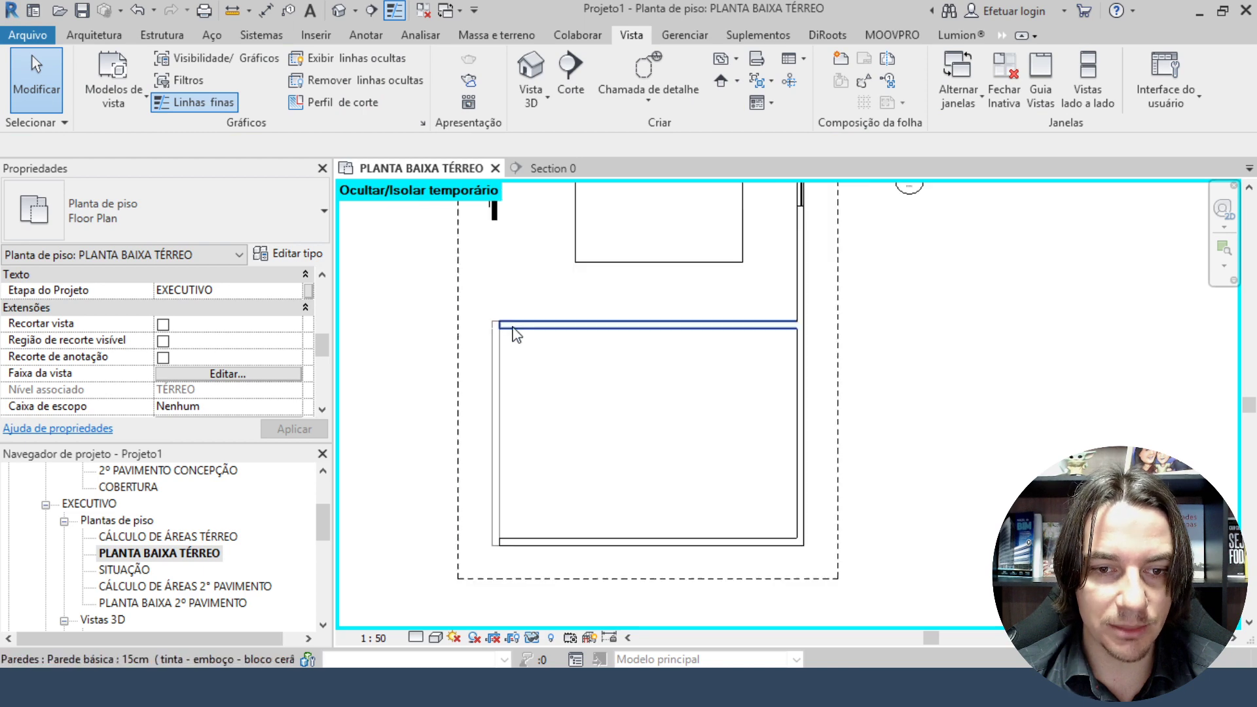
# Examine the basement wall lying beneath the hidden wall in the plan.
pyautogui.scroll(3, 516, 334)
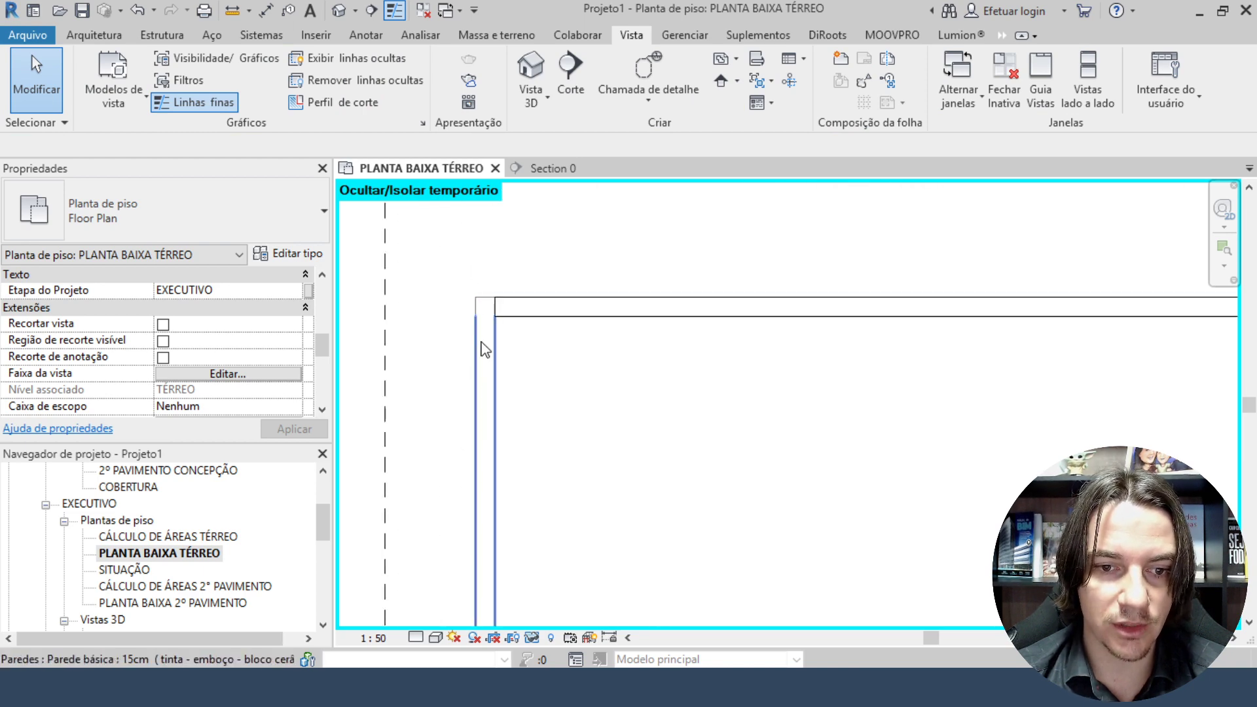
pyautogui.click(478, 433)
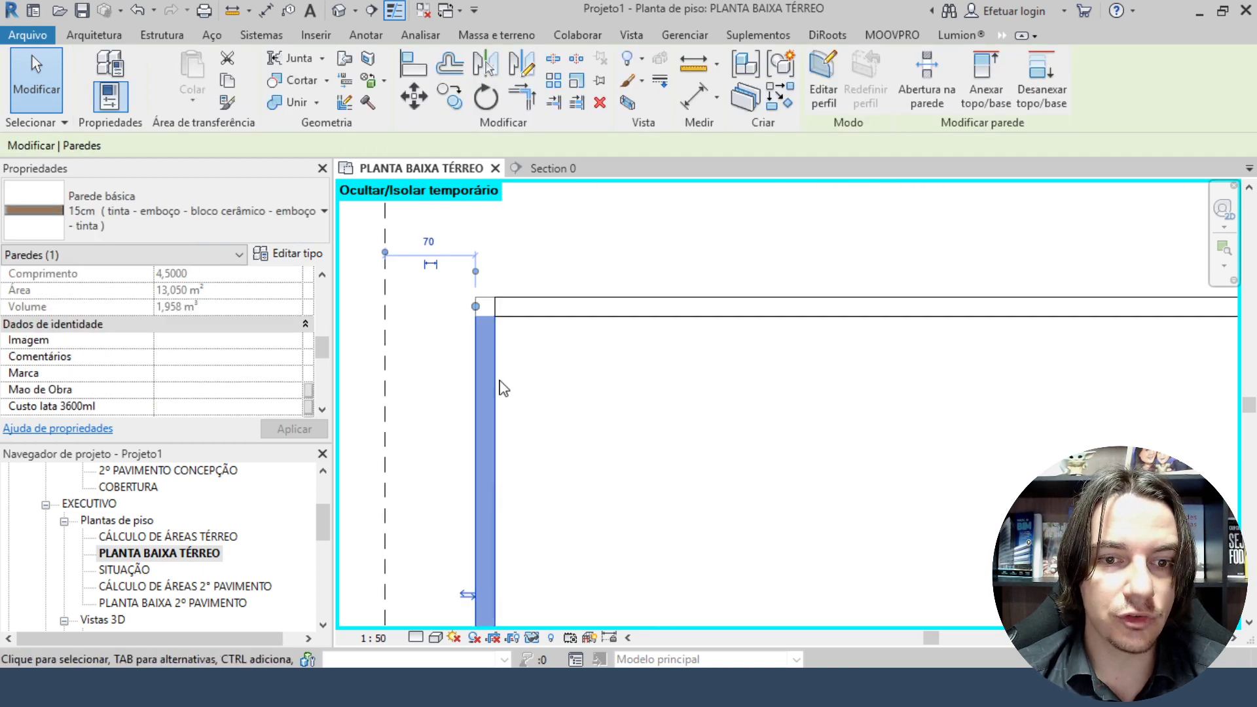
pyautogui.click(520, 209)
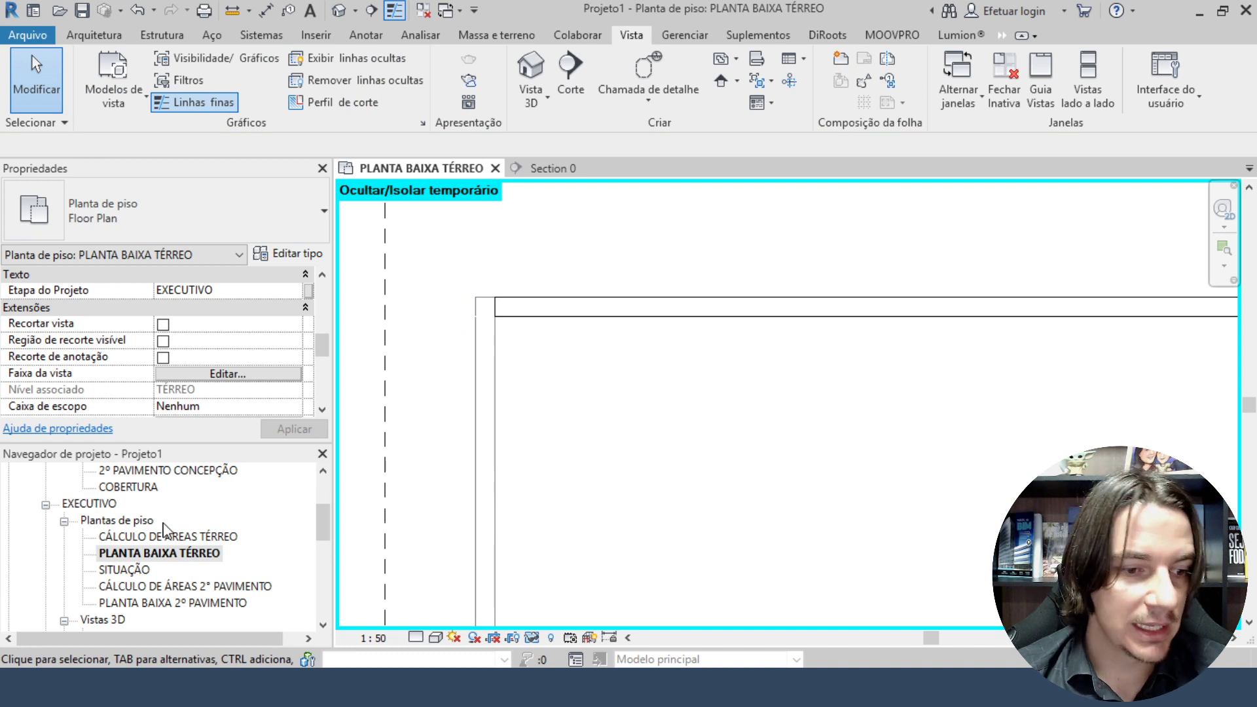
# In the SUBSOLO floor plan, draw a diagonal 15cm basic wall about 10.9 m long at about 34° below the rectangular room.
pyautogui.scroll(1, 171, 543)
pyautogui.doubleClick(134, 486)
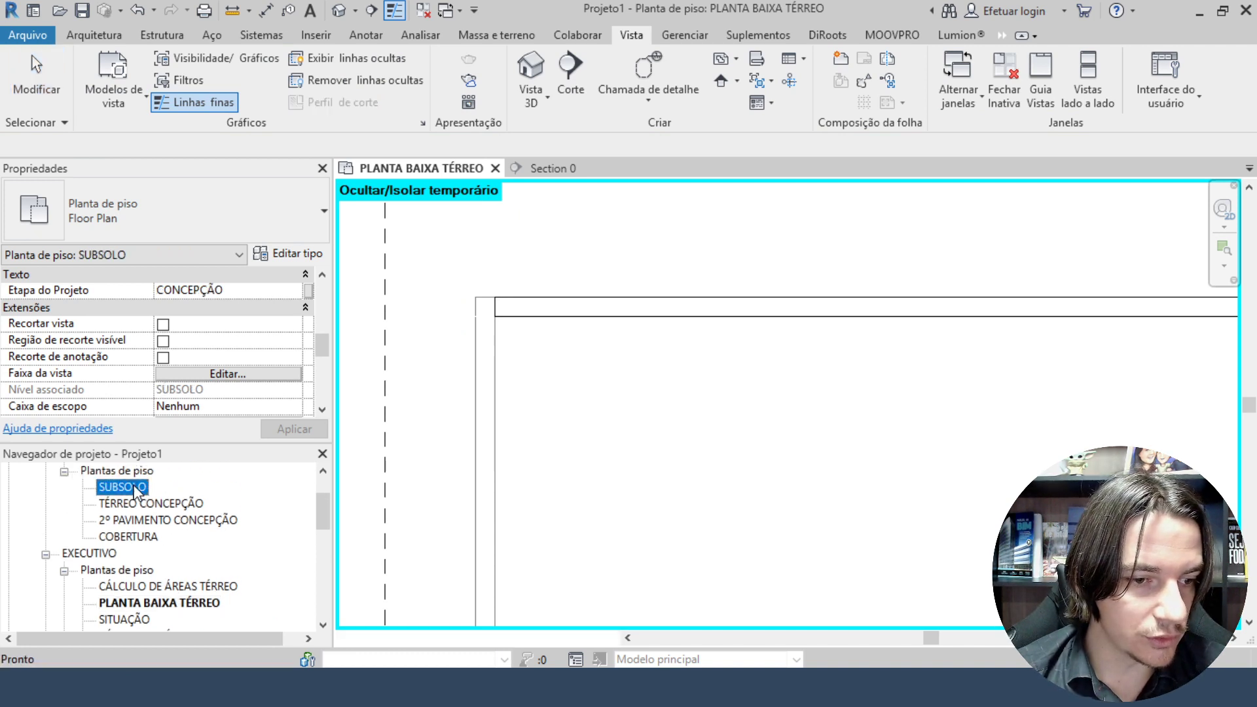
pyautogui.scroll(-2, 799, 470)
pyautogui.scroll(5, 822, 490)
pyautogui.press('w')
pyautogui.press('a')
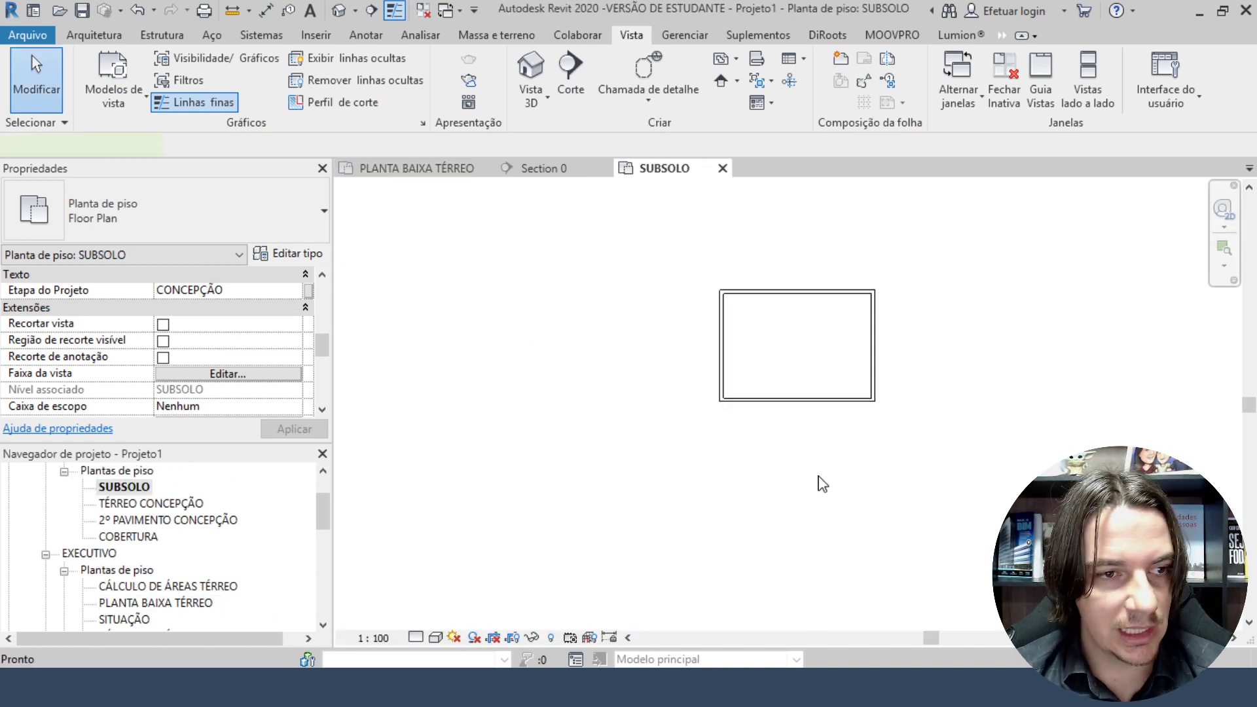
pyautogui.moveTo(819, 483); pyautogui.dragTo(681, 435, button='middle')
pyautogui.click(687, 393)
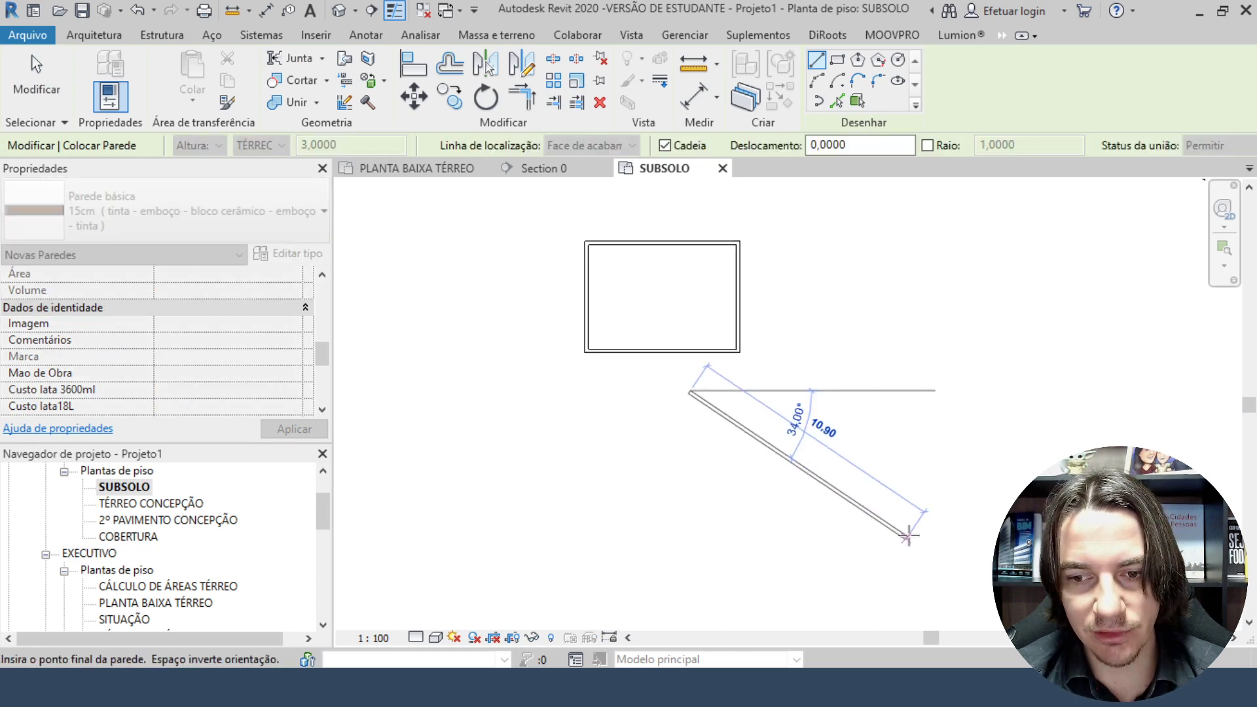
pyautogui.press('Escape')
pyautogui.press('Escape')
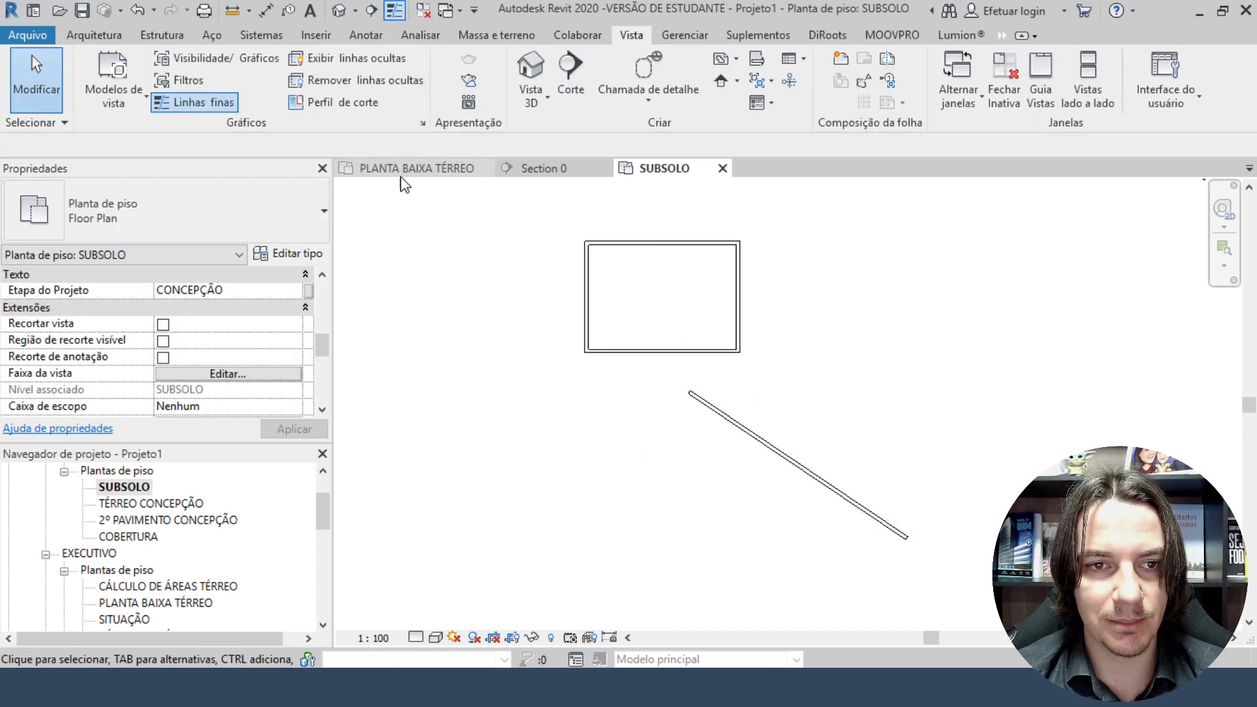
# Return to PLANTA BAIXA TÉRREO and examine how the diagonal basement wall displays below the building.
pyautogui.click(403, 175)
pyautogui.scroll(-4, 668, 432)
pyautogui.moveTo(668, 432); pyautogui.dragTo(758, 297, button='middle')
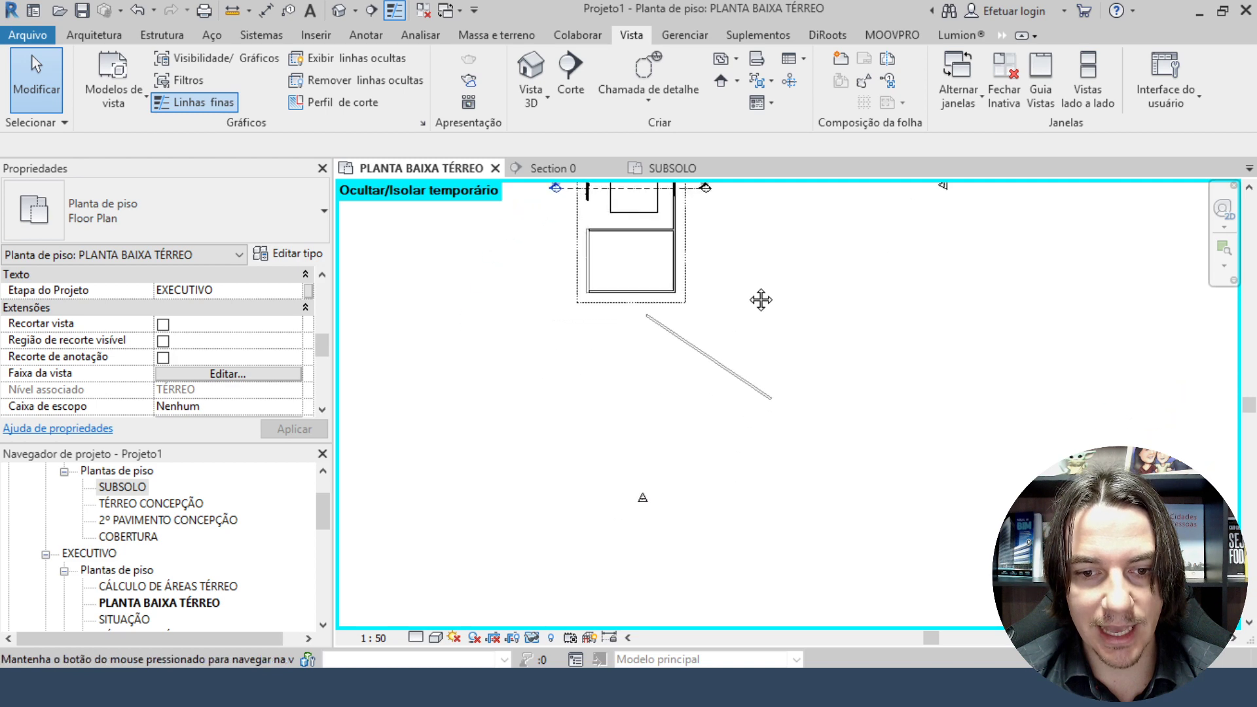
pyautogui.scroll(6, 684, 340)
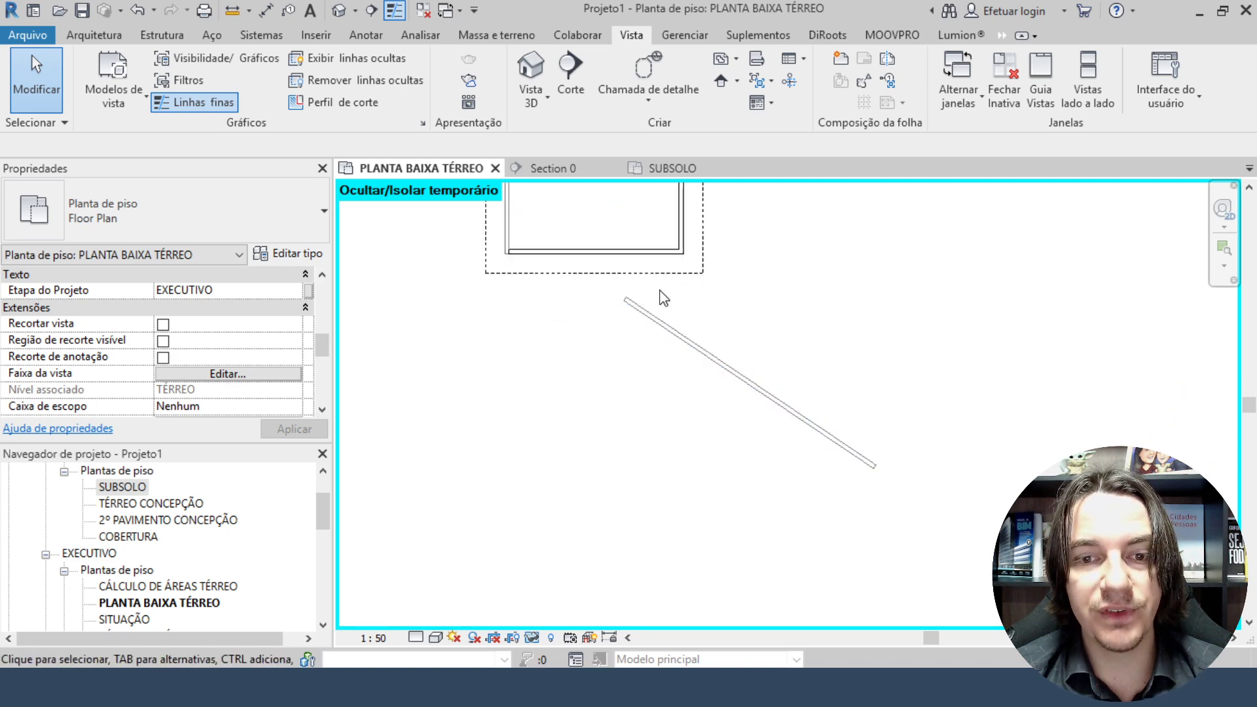
pyautogui.click(550, 339)
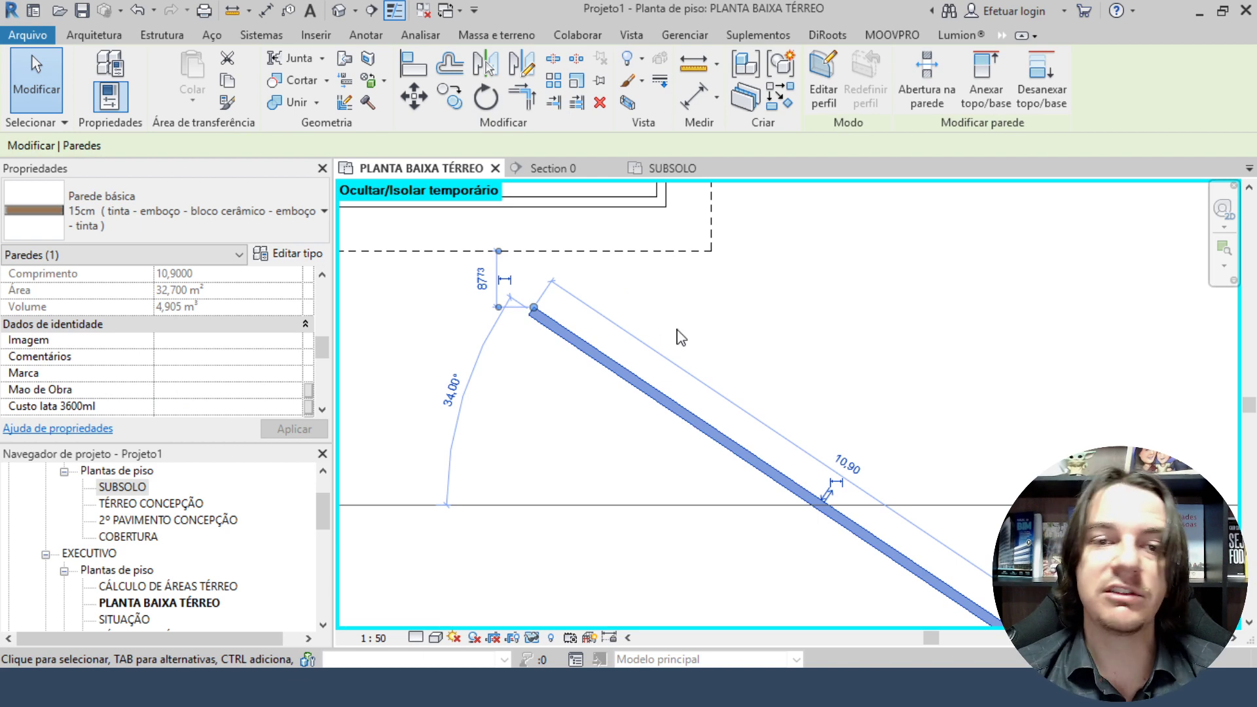
pyautogui.click(910, 321)
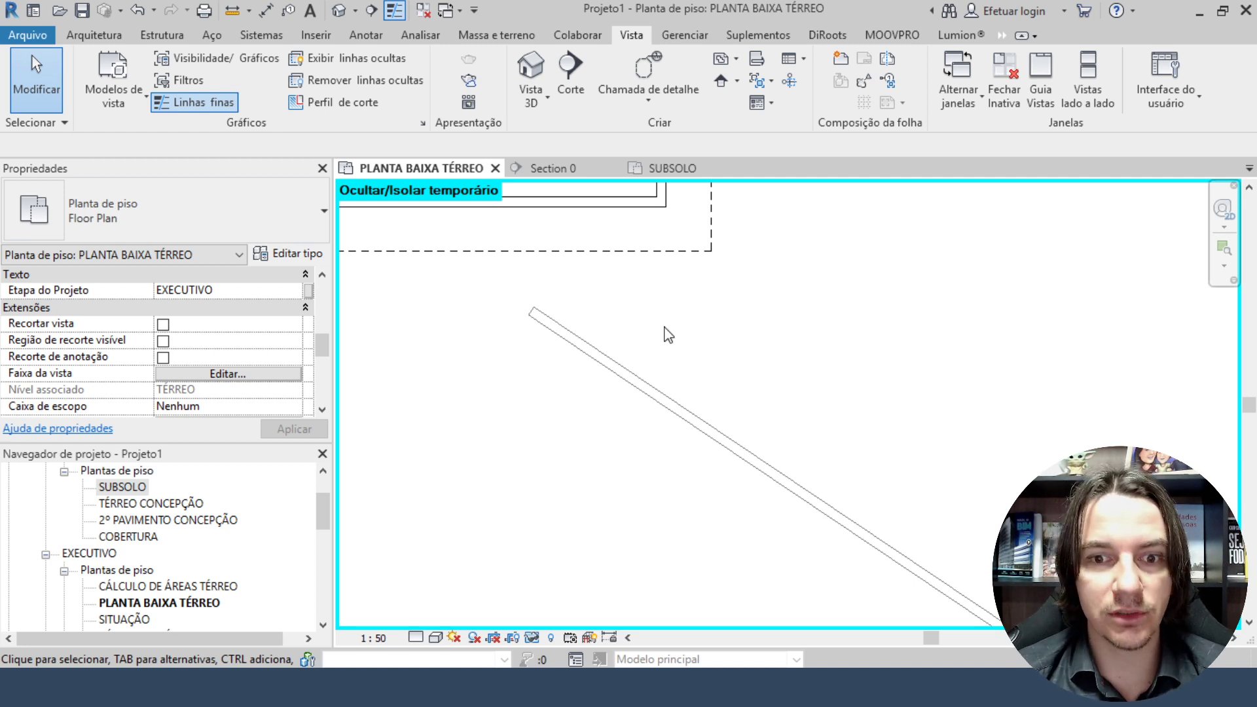
pyautogui.scroll(-2, 465, 359)
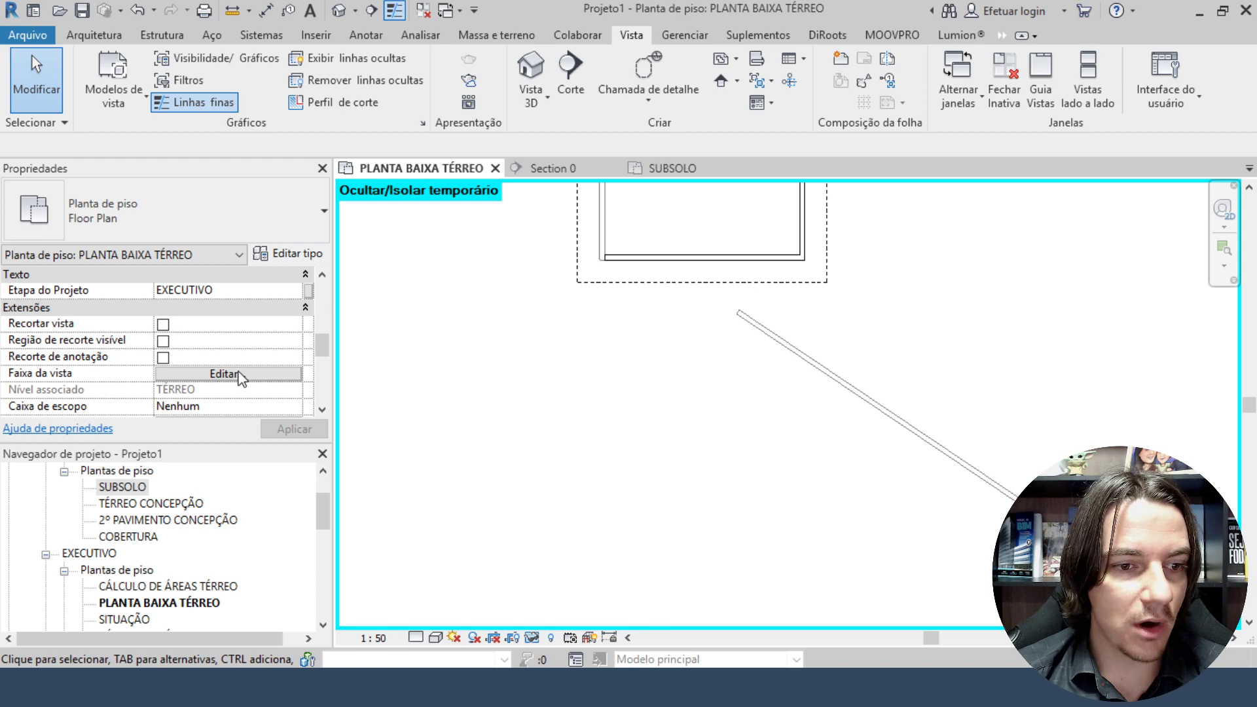
# In the view range of PLANTA BAIXA TÉRREO, set the view depth level to Nível associado (TÉRREO) and apply it.
pyautogui.click(242, 374)
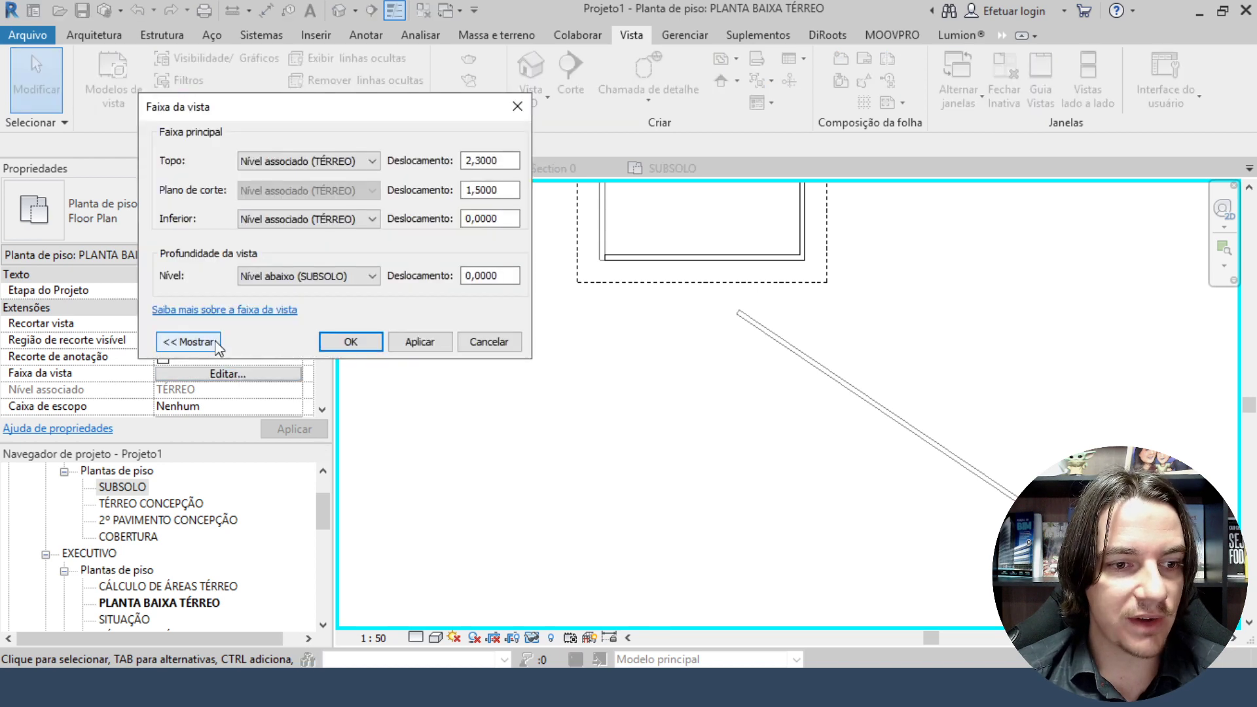
pyautogui.click(337, 276)
pyautogui.click(304, 291)
pyautogui.click(419, 342)
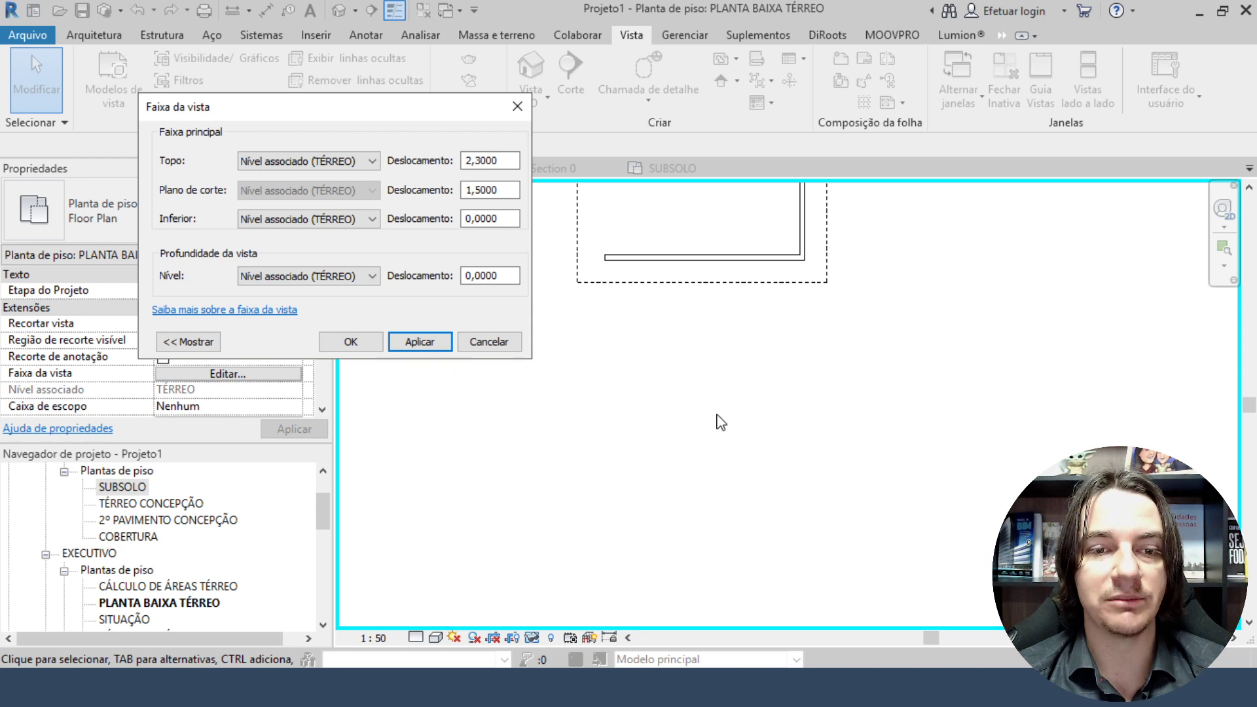
# Try a view depth offset of 0,5 together with a bottom offset of 0,6 in the view range.
pyautogui.doubleClick(462, 275)
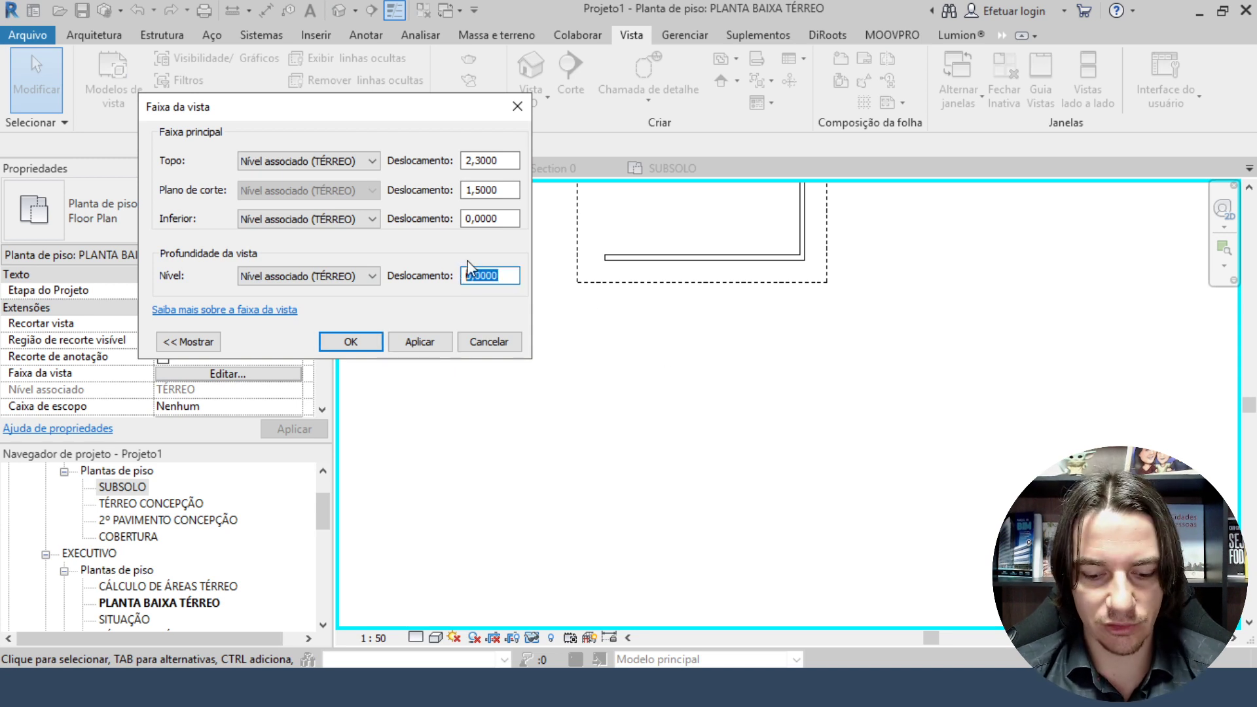
pyautogui.write('3')
pyautogui.click(423, 341)
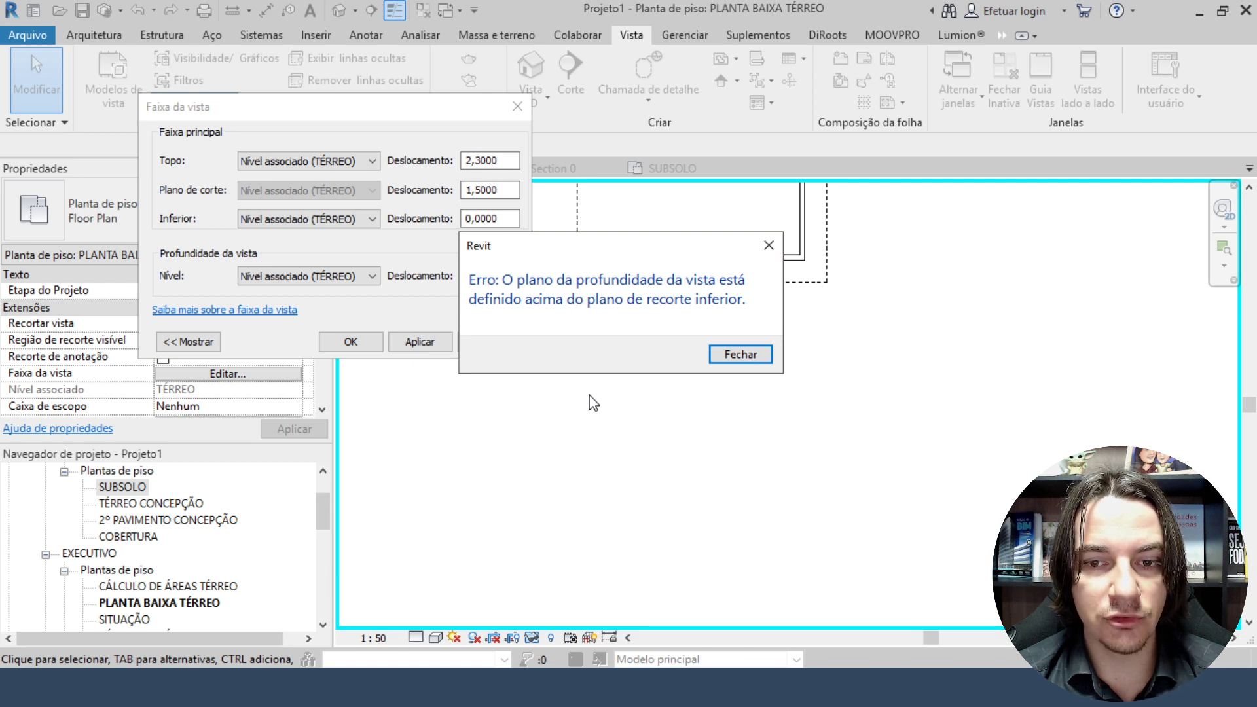
pyautogui.press('Return')
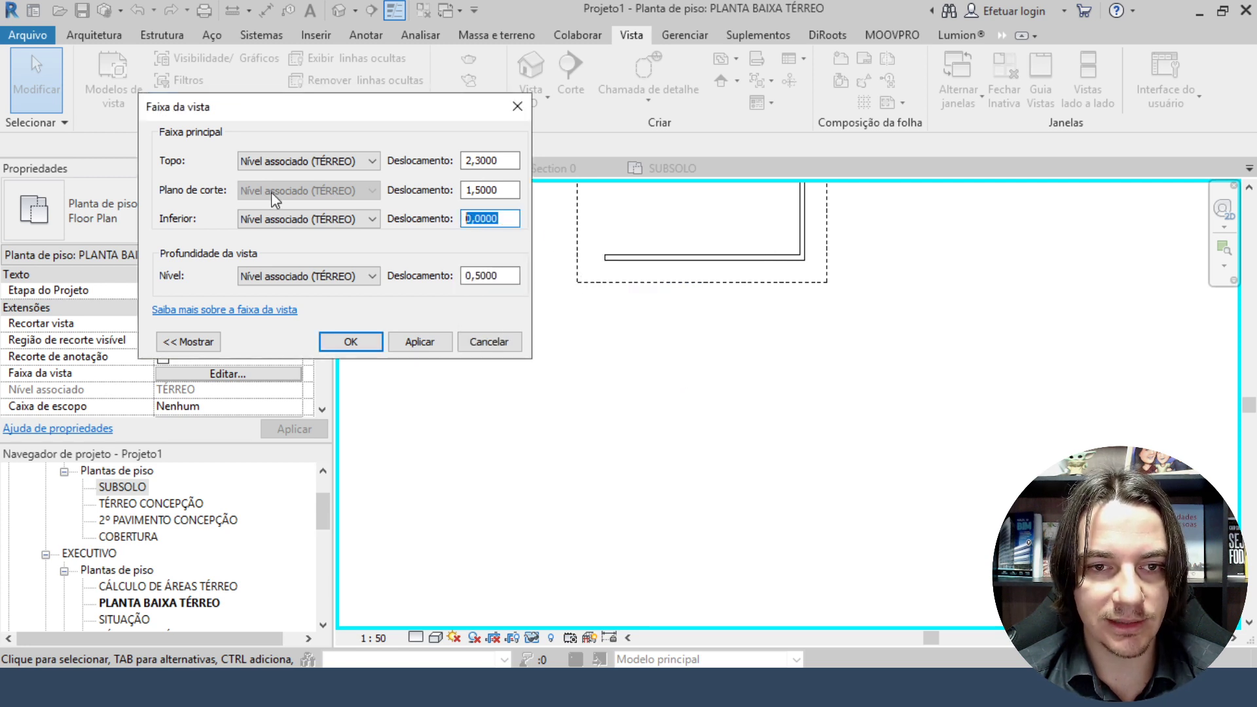
pyautogui.write('.6')
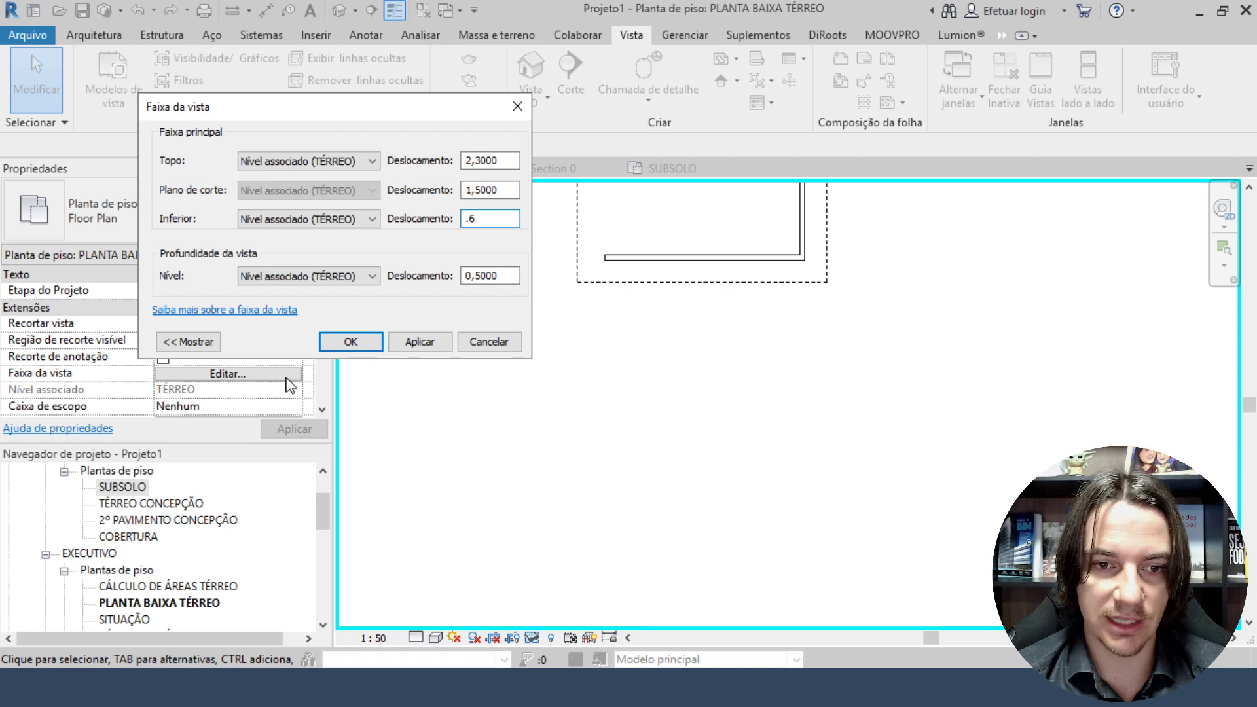
pyautogui.click(417, 342)
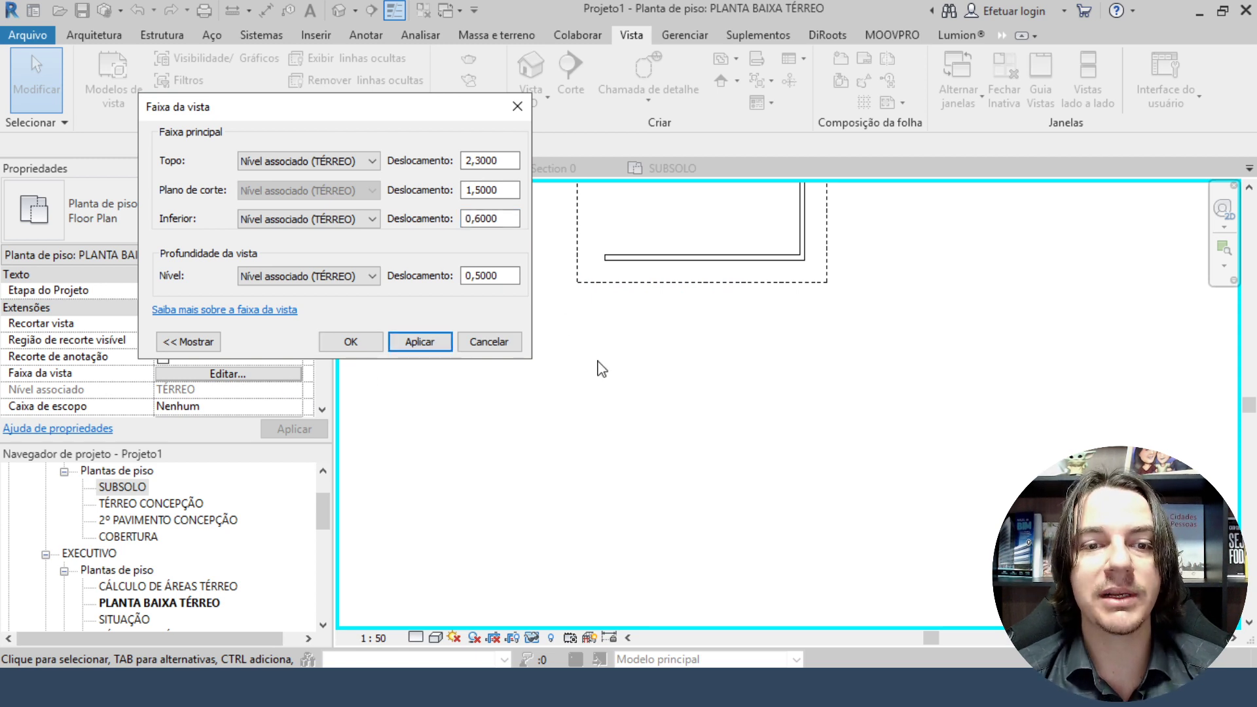
# Set the view depth offset to -0,5 and the bottom offset to 0, and accept the view range.
pyautogui.moveTo(513, 276); pyautogui.dragTo(186, 276)
pyautogui.write('-')
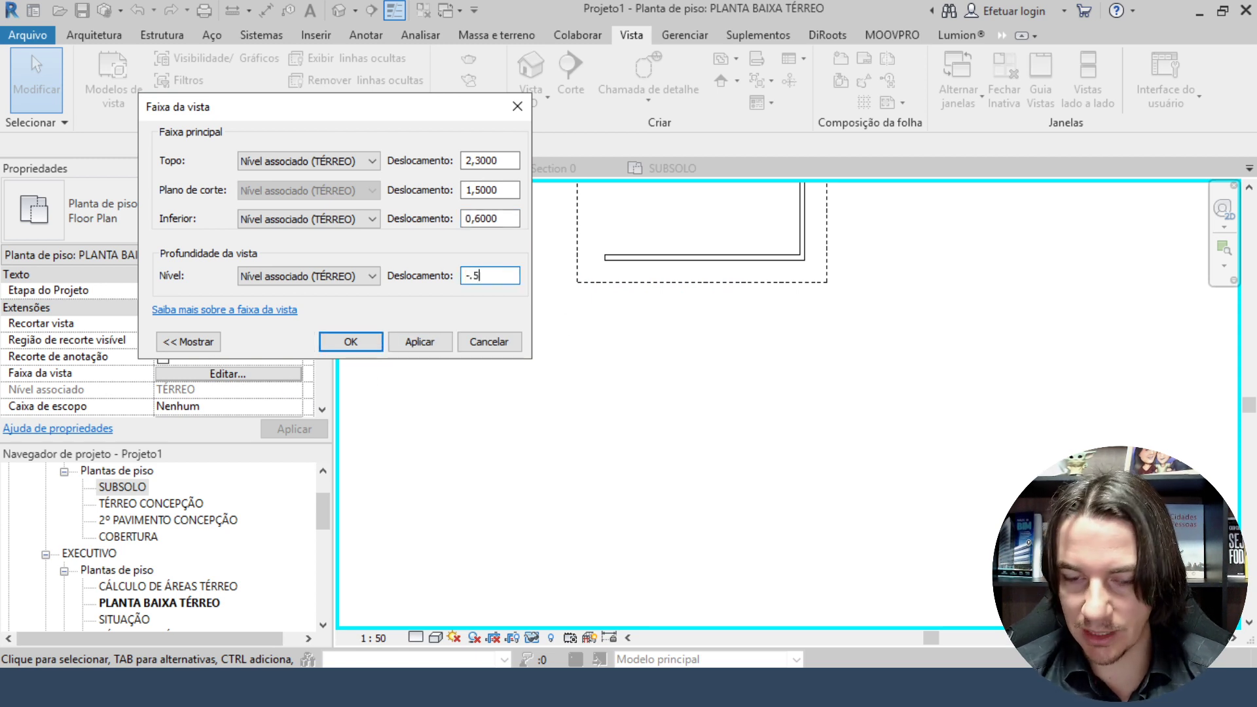
pyautogui.write('.5')
pyautogui.click(419, 341)
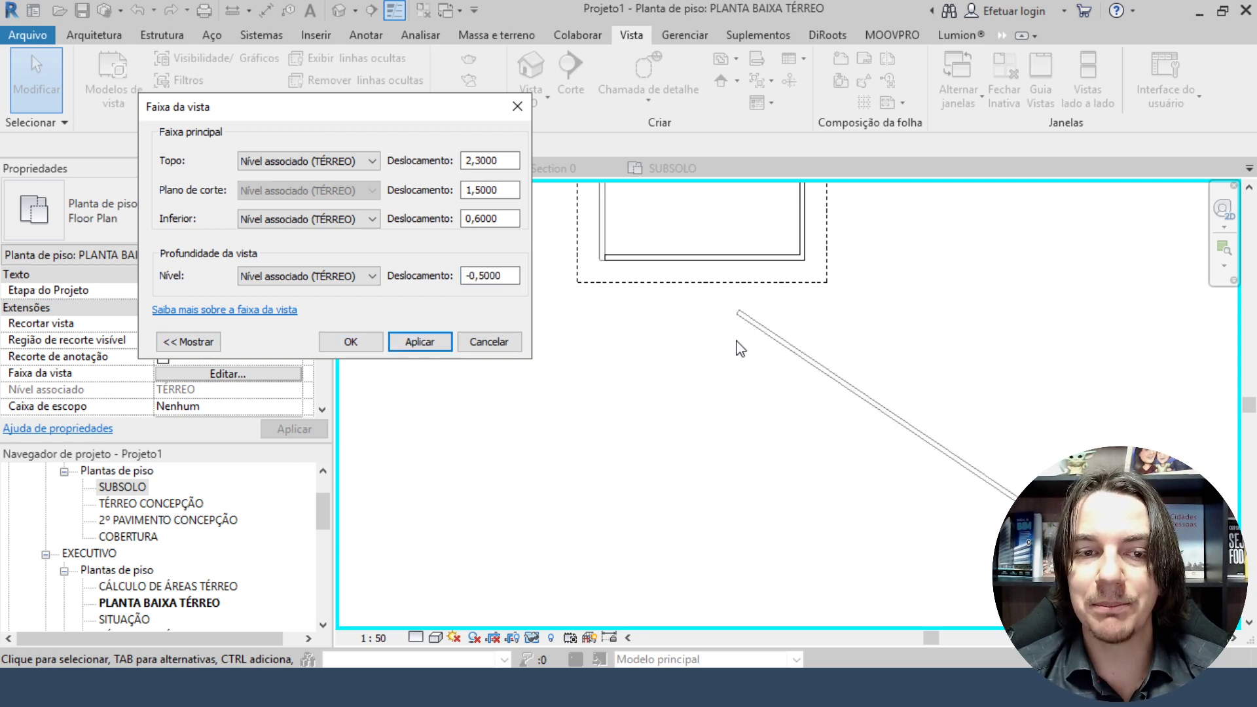
pyautogui.moveTo(517, 219); pyautogui.dragTo(293, 213)
pyautogui.write('0')
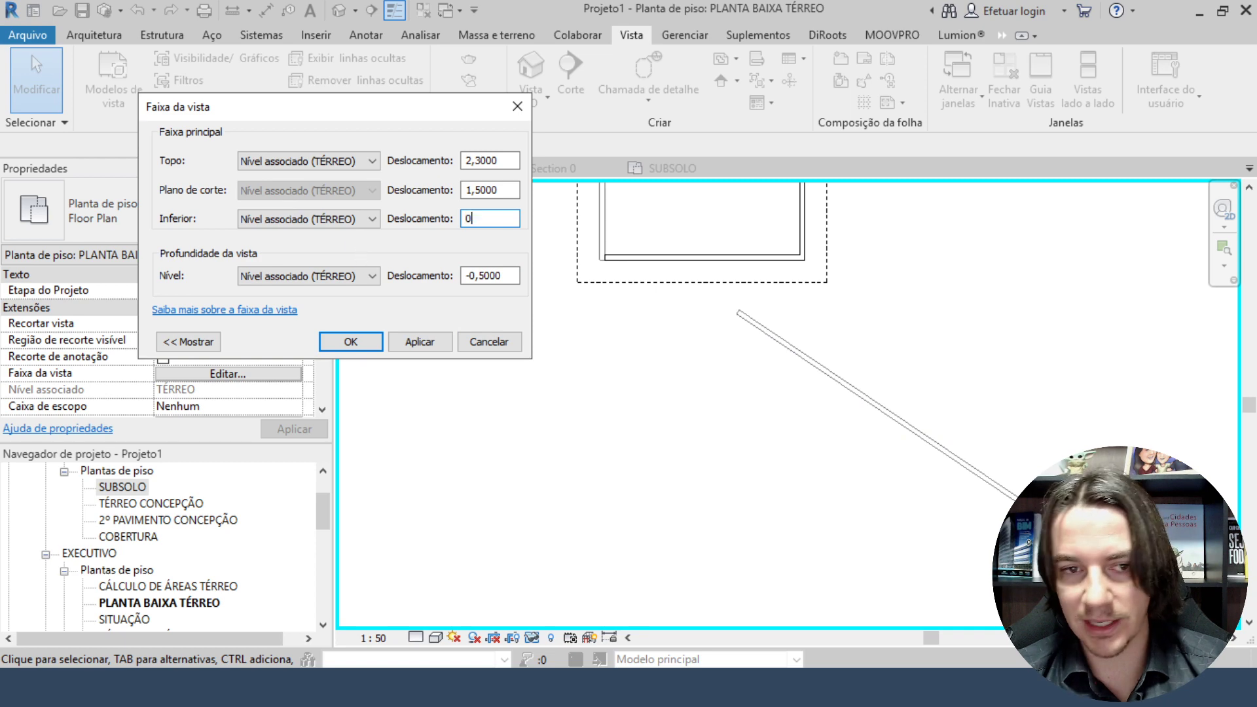
pyautogui.click(350, 342)
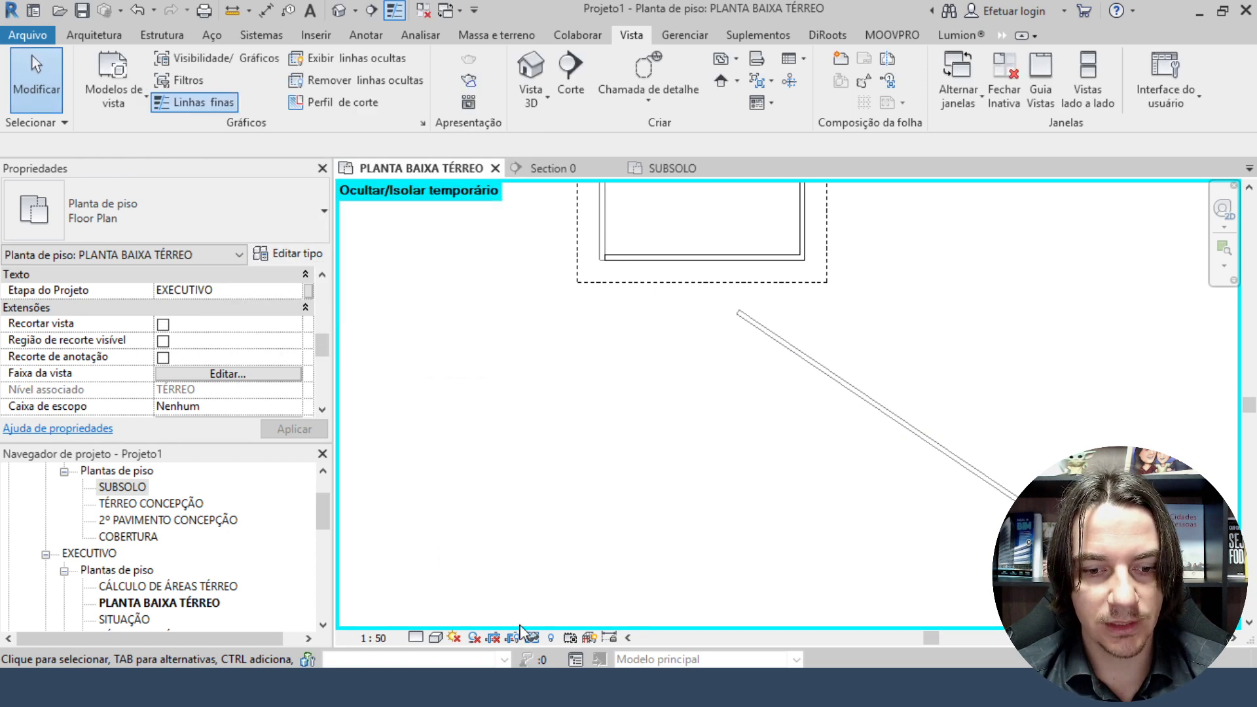
# Reset the temporary hide/isolate in the ground floor plan, and inspect the view range settings and the diagonal basement wall.
pyautogui.click(533, 638)
pyautogui.click(548, 612)
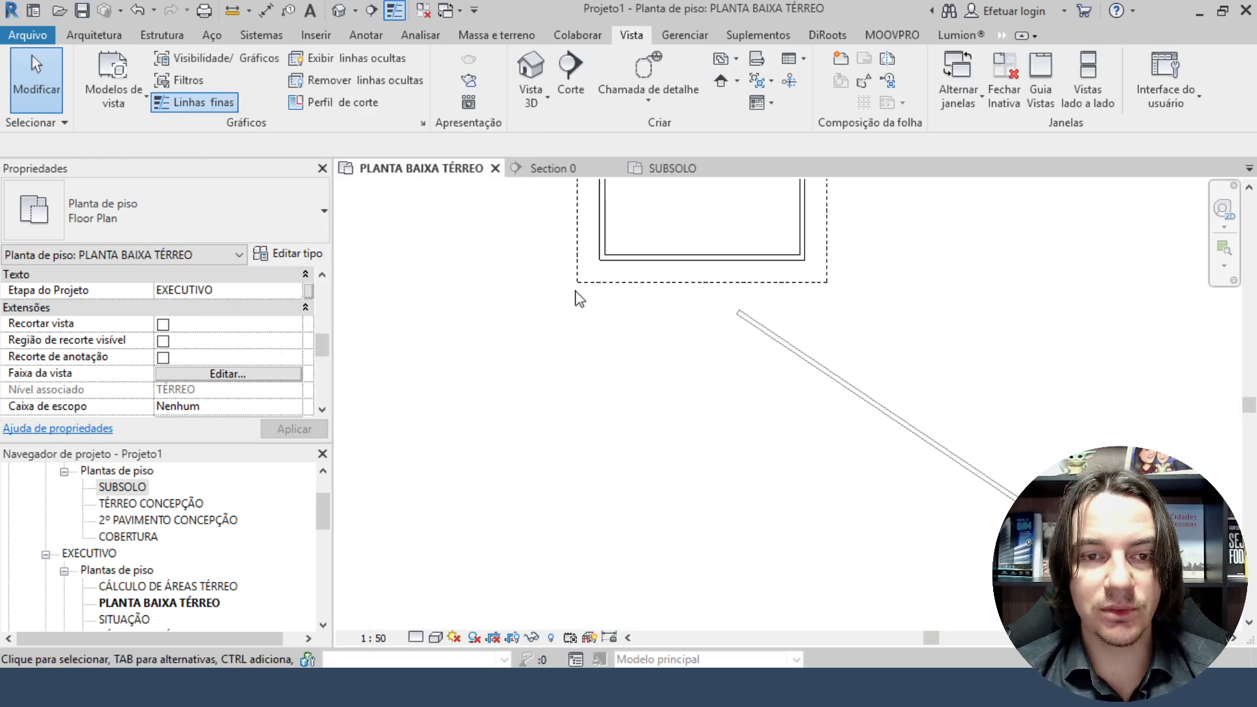
pyautogui.click(236, 377)
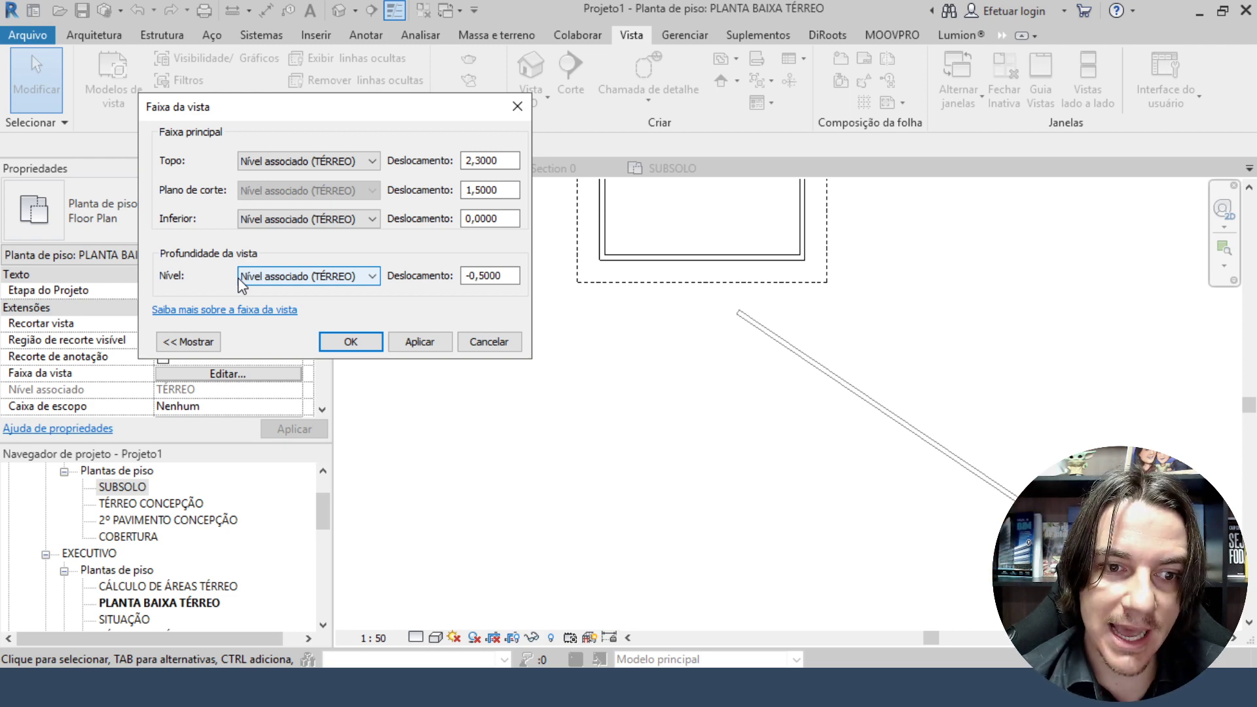
pyautogui.click(351, 341)
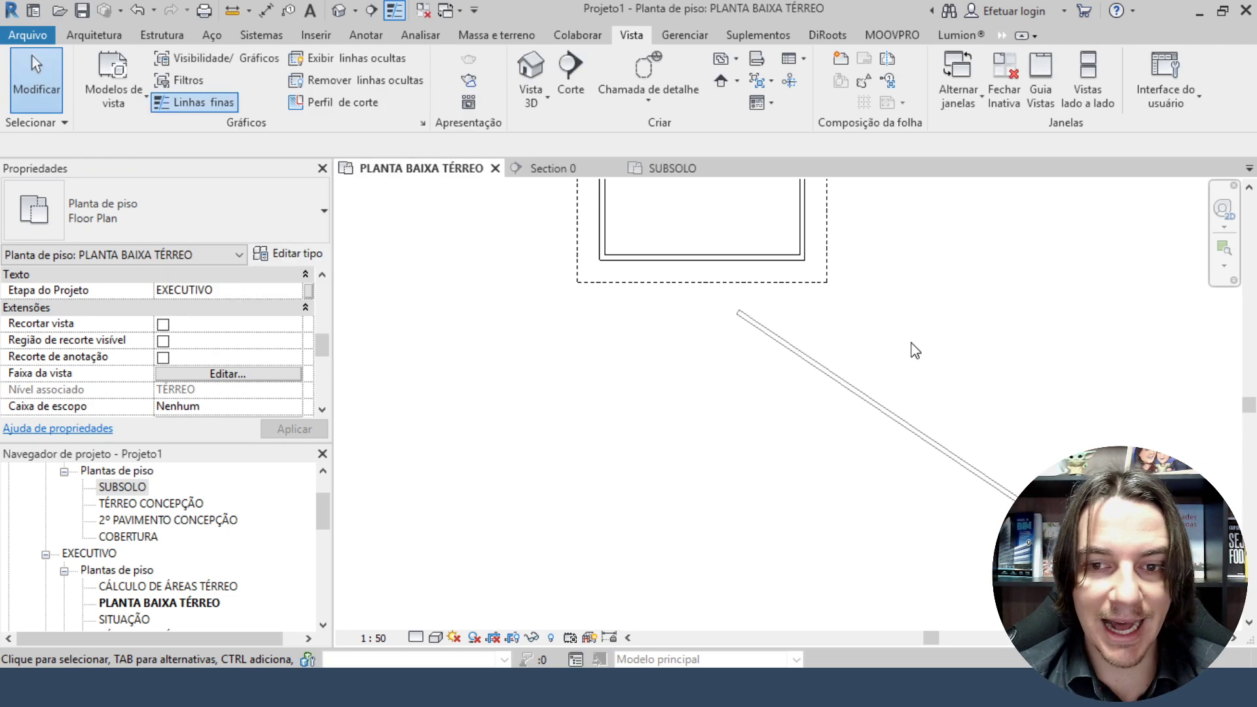
pyautogui.click(790, 360)
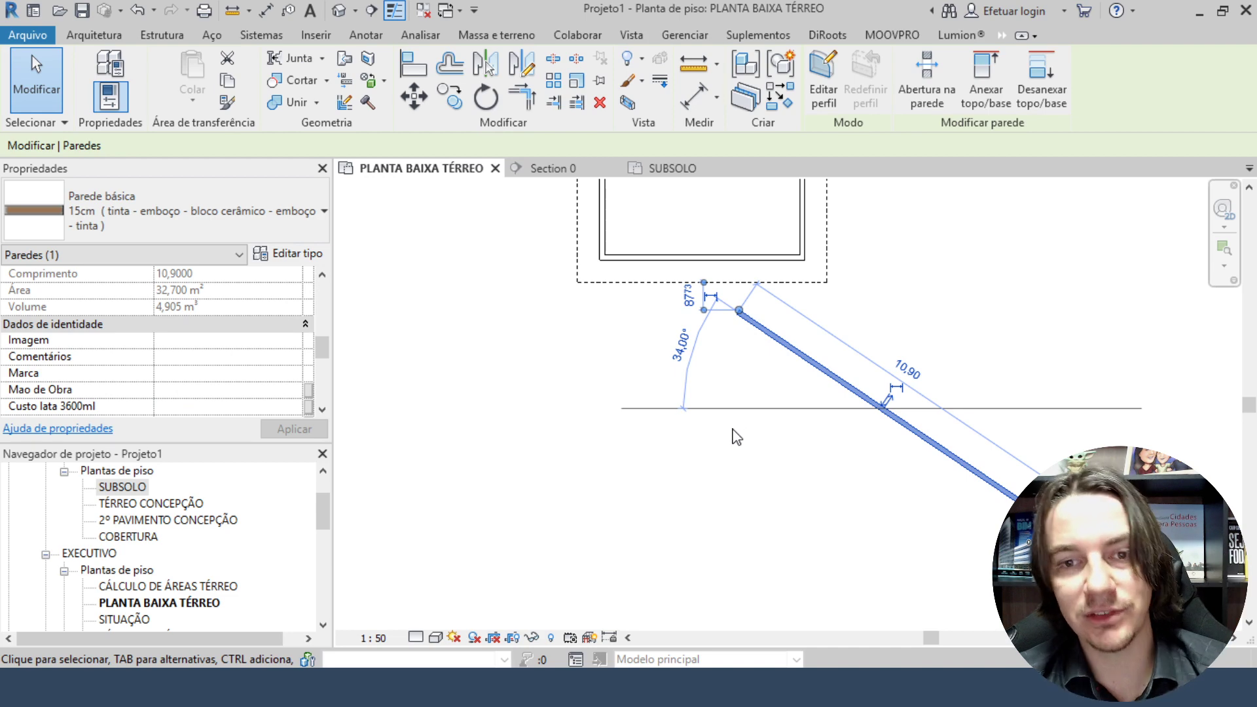
pyautogui.press('Escape')
# Try Ilimitada as the ground floor's view depth, then set it to Nível associado (TÉRREO) with an offset of 0.
pyautogui.click(227, 374)
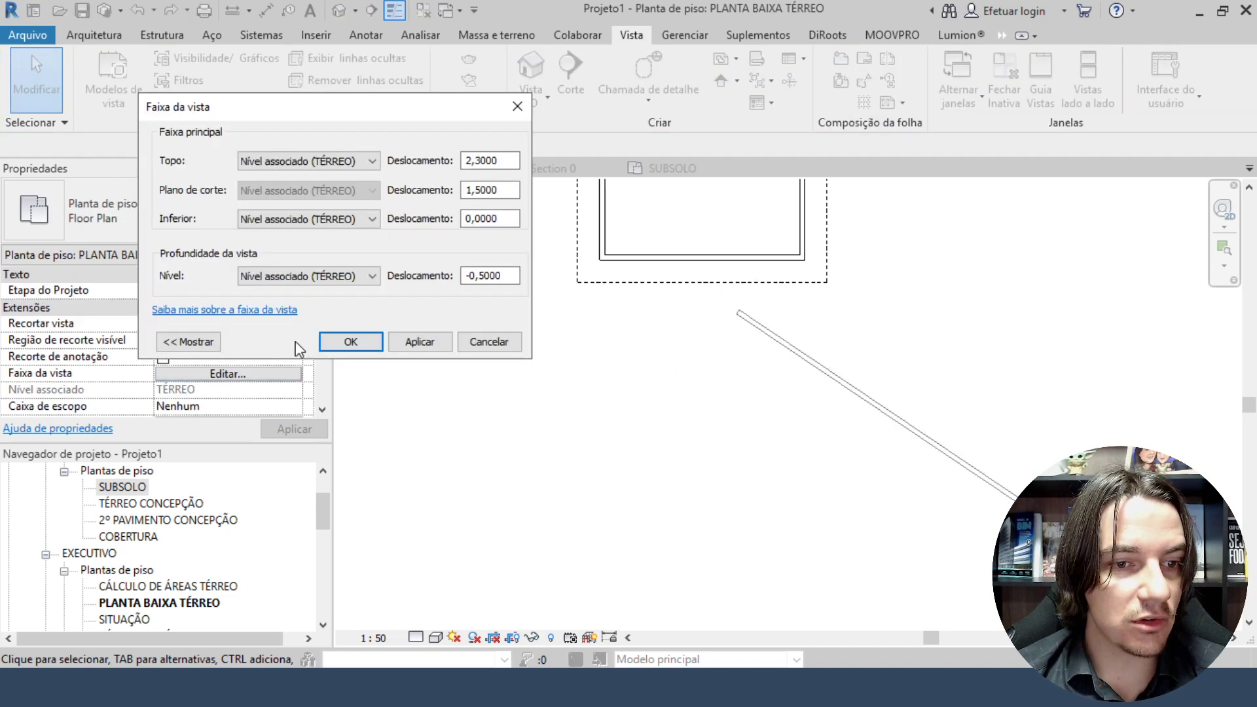
pyautogui.click(371, 277)
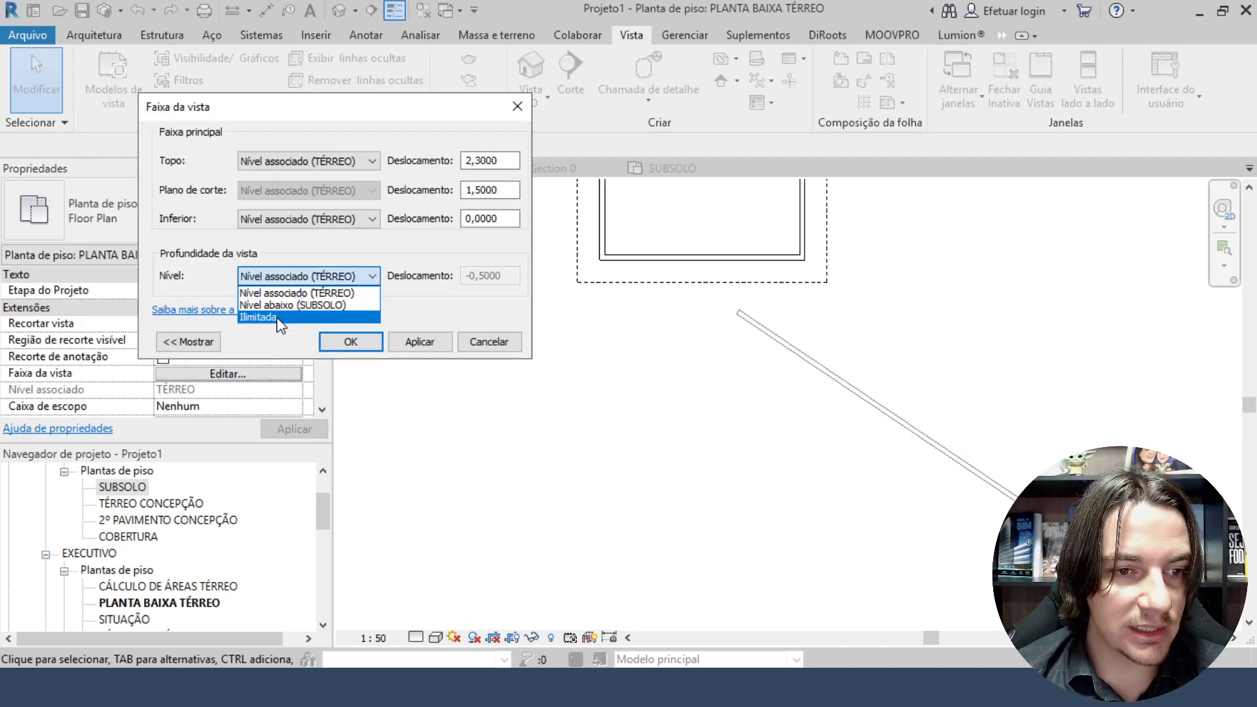
pyautogui.click(278, 318)
pyautogui.click(347, 276)
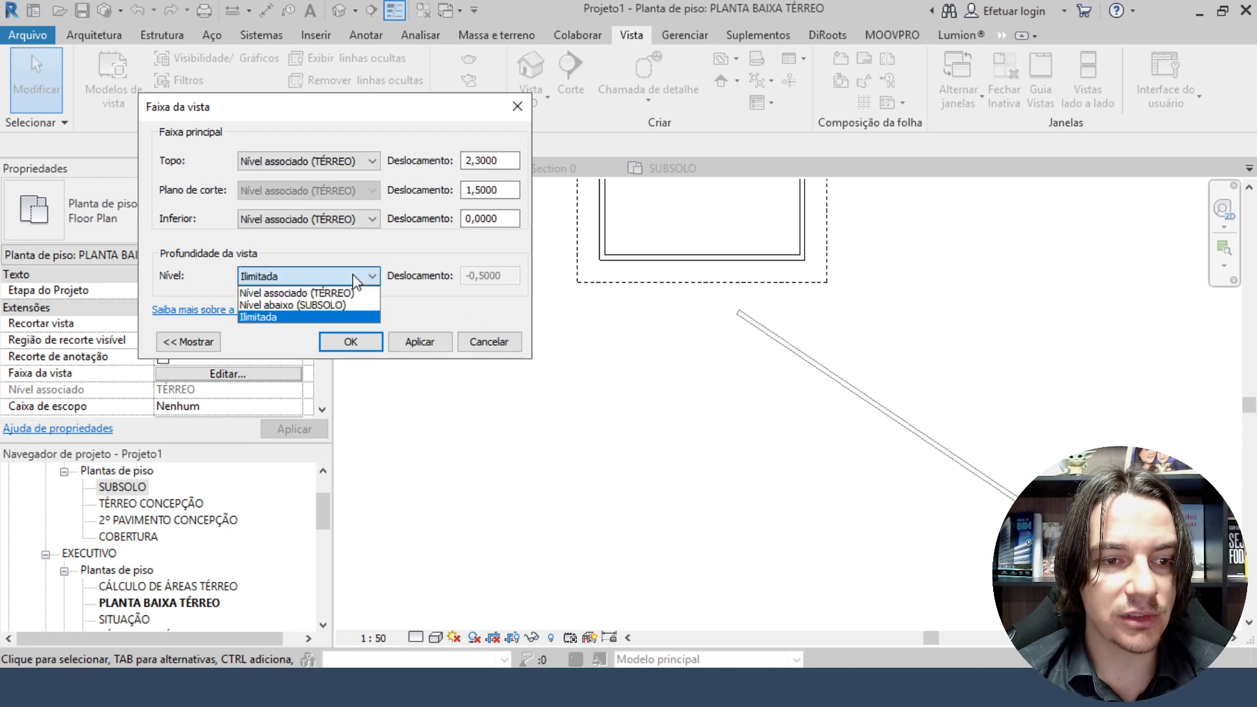
pyautogui.click(288, 293)
pyautogui.press('Tab')
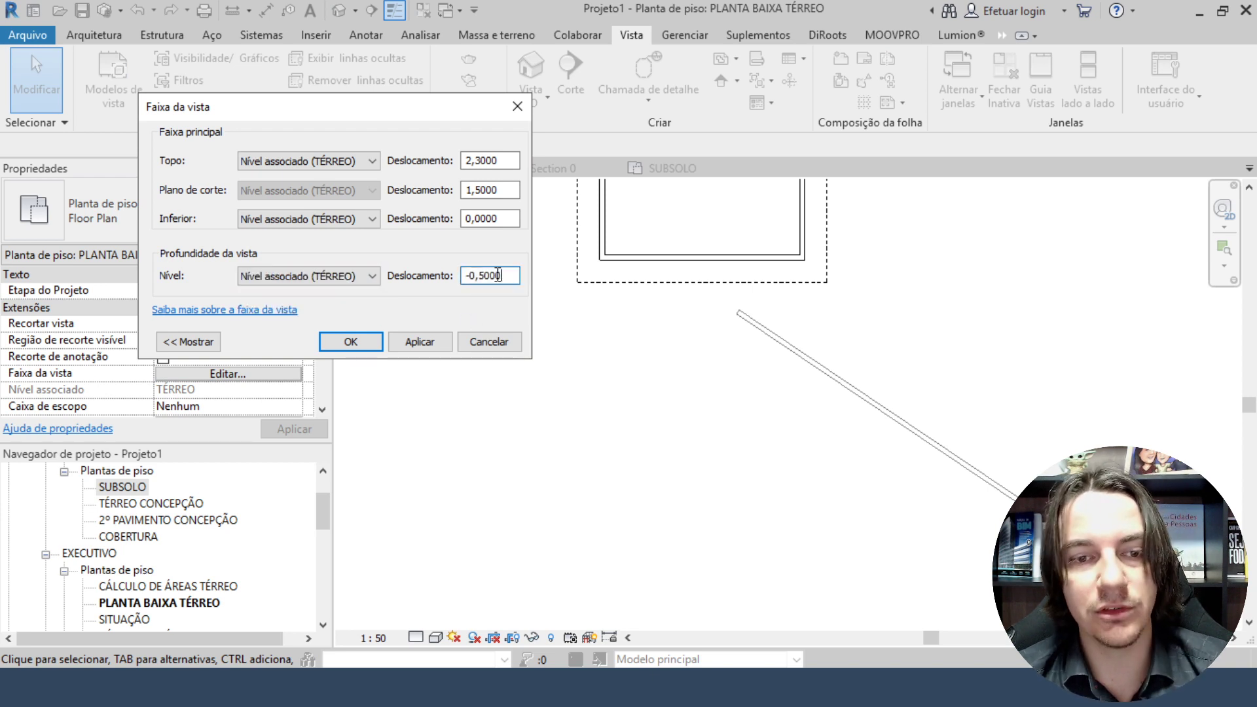
pyautogui.write('0')
pyautogui.click(415, 342)
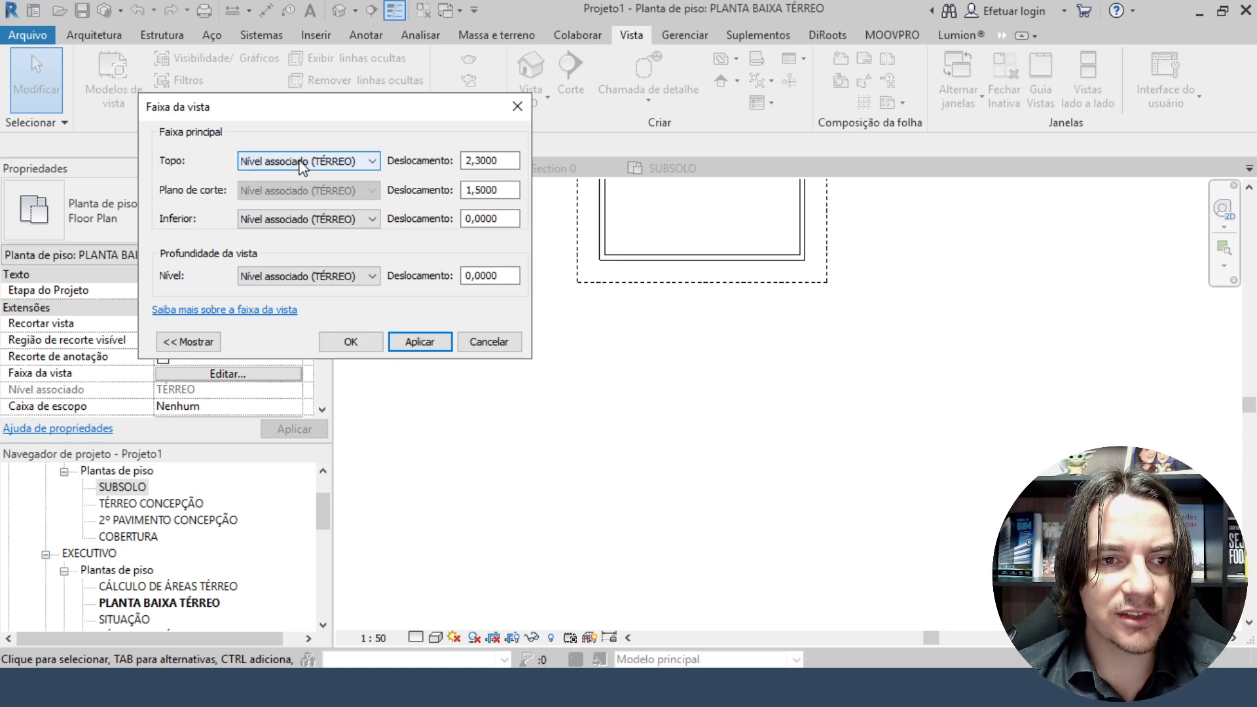
pyautogui.click(351, 341)
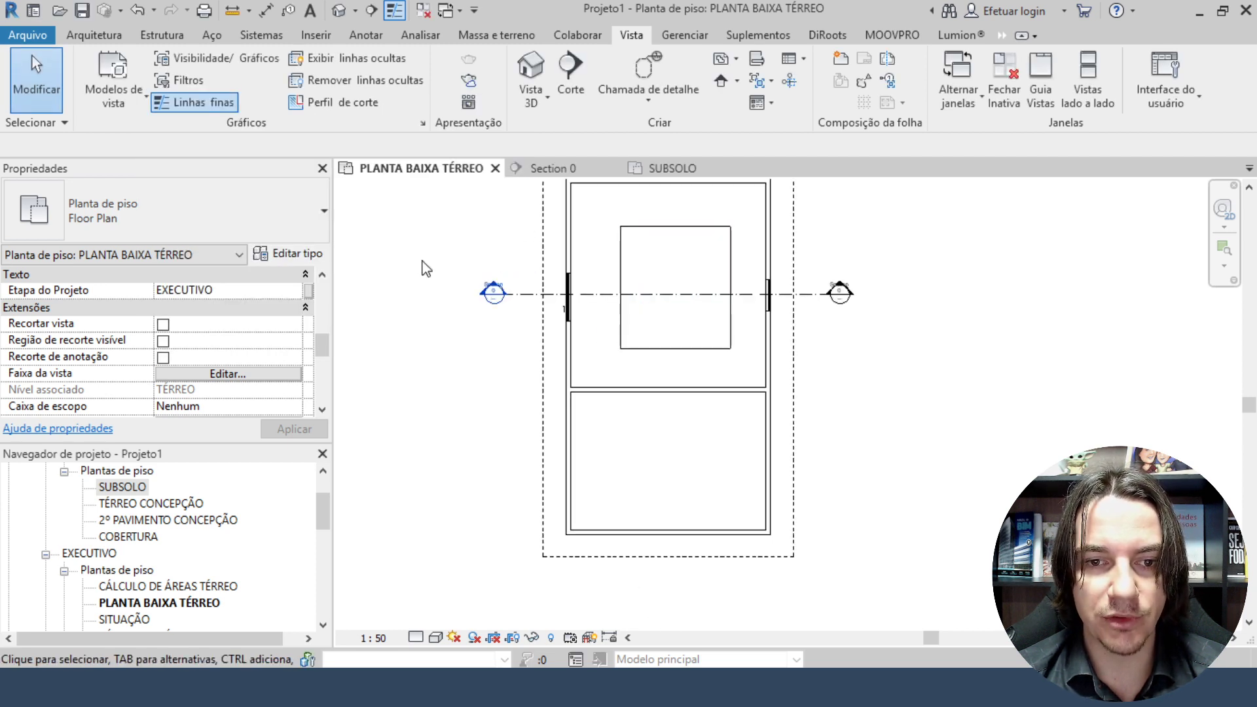
# Open the COBERTURA floor plan with the roof in view.
pyautogui.doubleClick(131, 536)
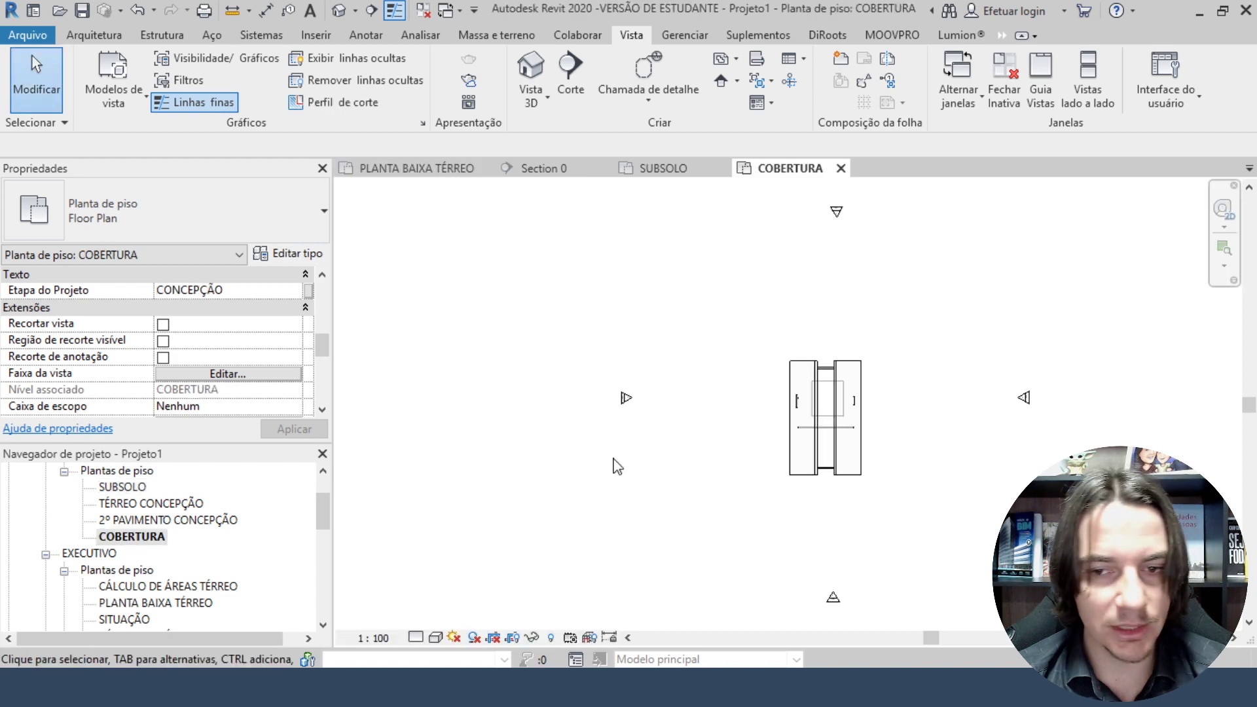
pyautogui.scroll(4, 685, 352)
pyautogui.moveTo(551, 313); pyautogui.dragTo(975, 244, button='middle')
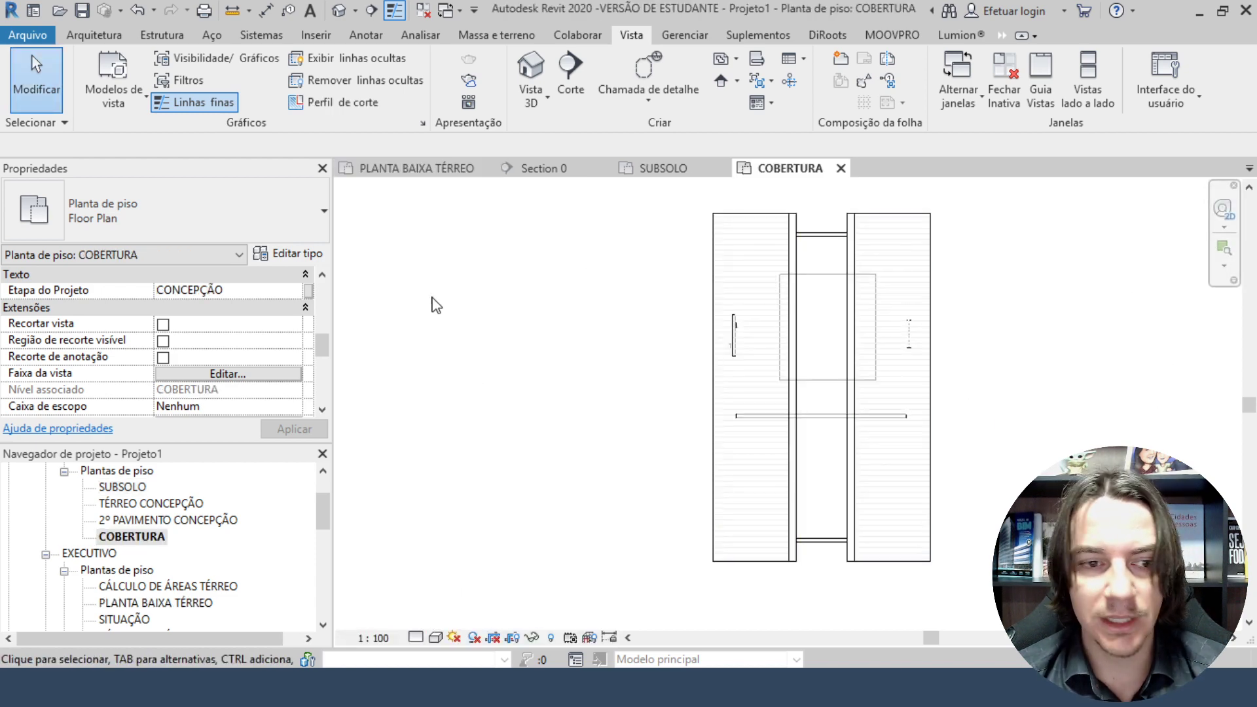
# In the COBERTURA view range, set the top offset to 10 and the cut plane offset to 3.
pyautogui.click(200, 374)
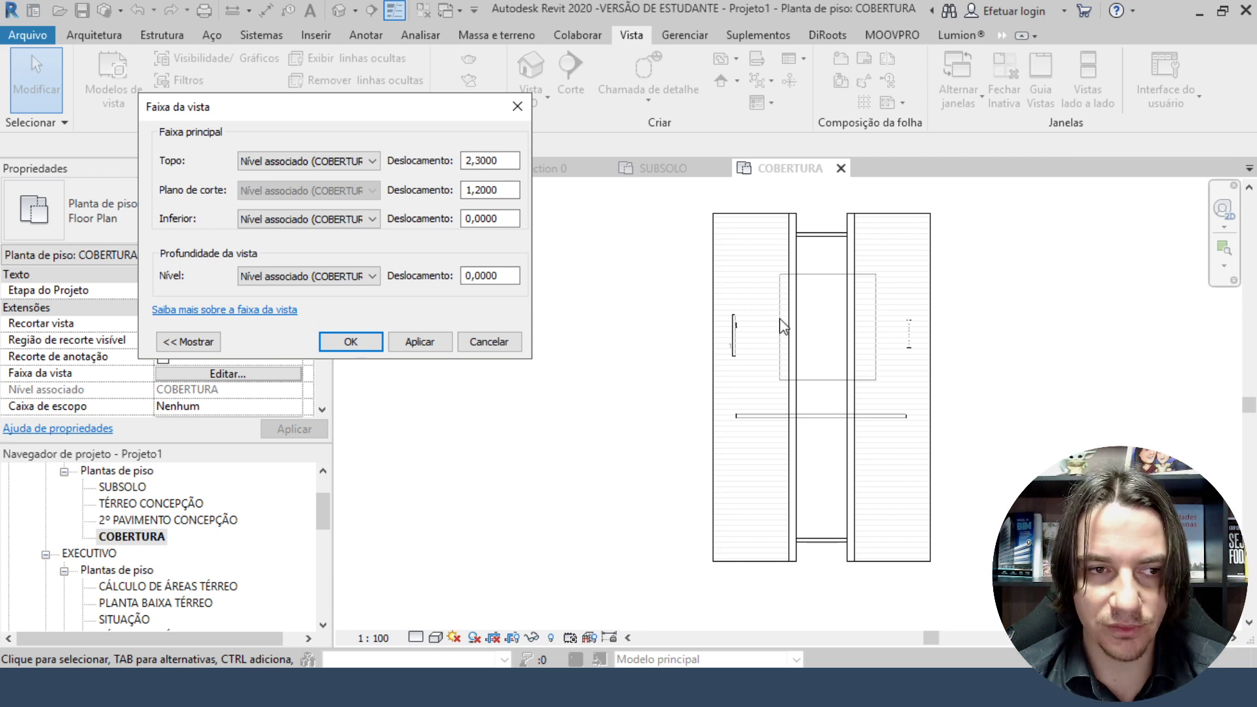
pyautogui.moveTo(512, 161); pyautogui.dragTo(426, 154)
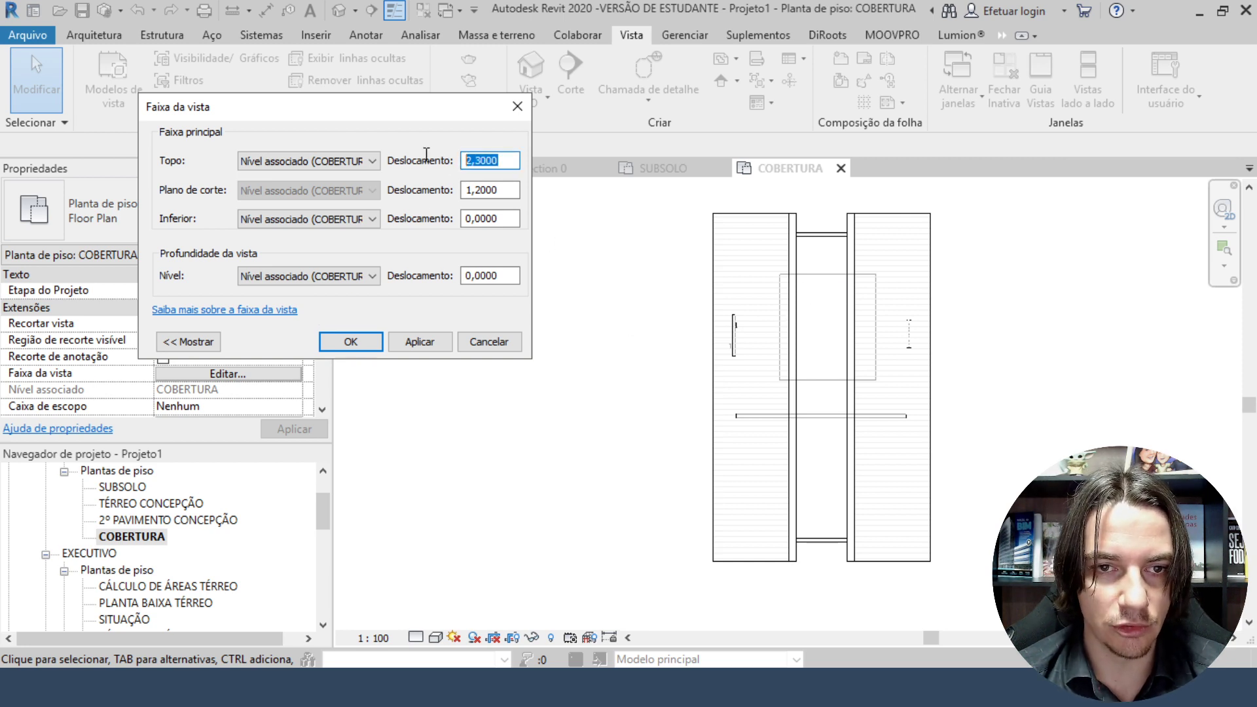
pyautogui.write('10')
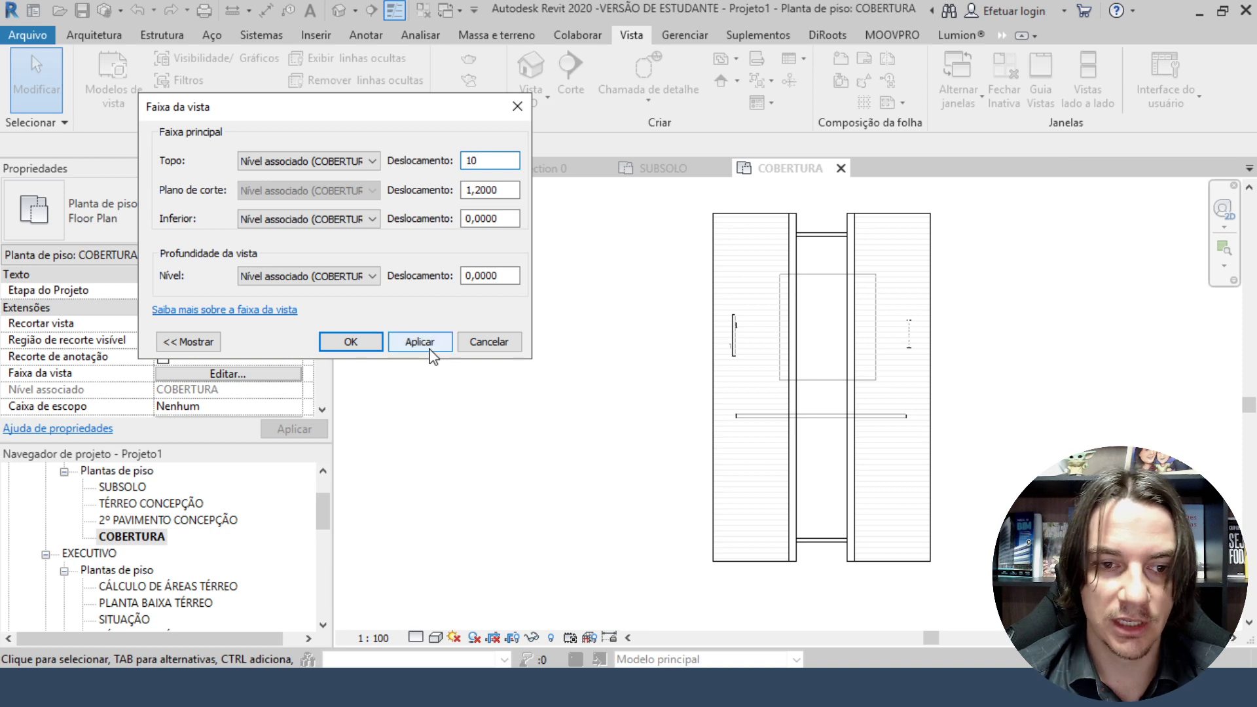
pyautogui.click(431, 352)
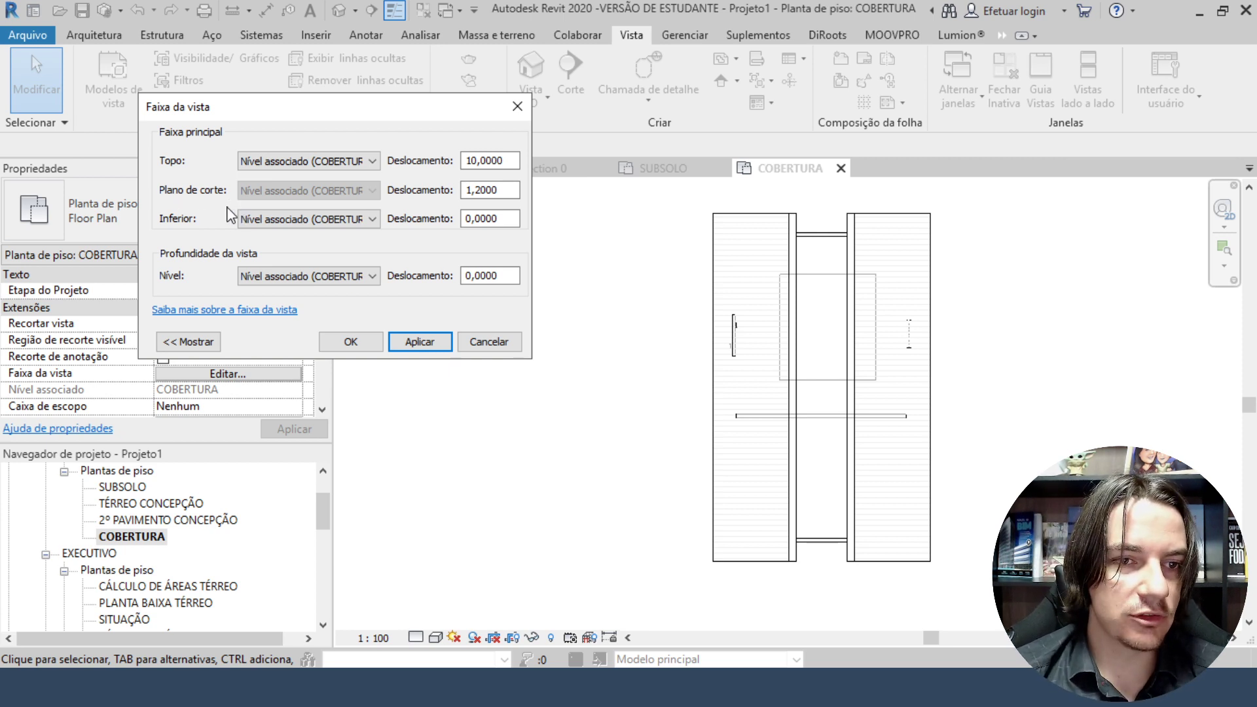
pyautogui.click(507, 191)
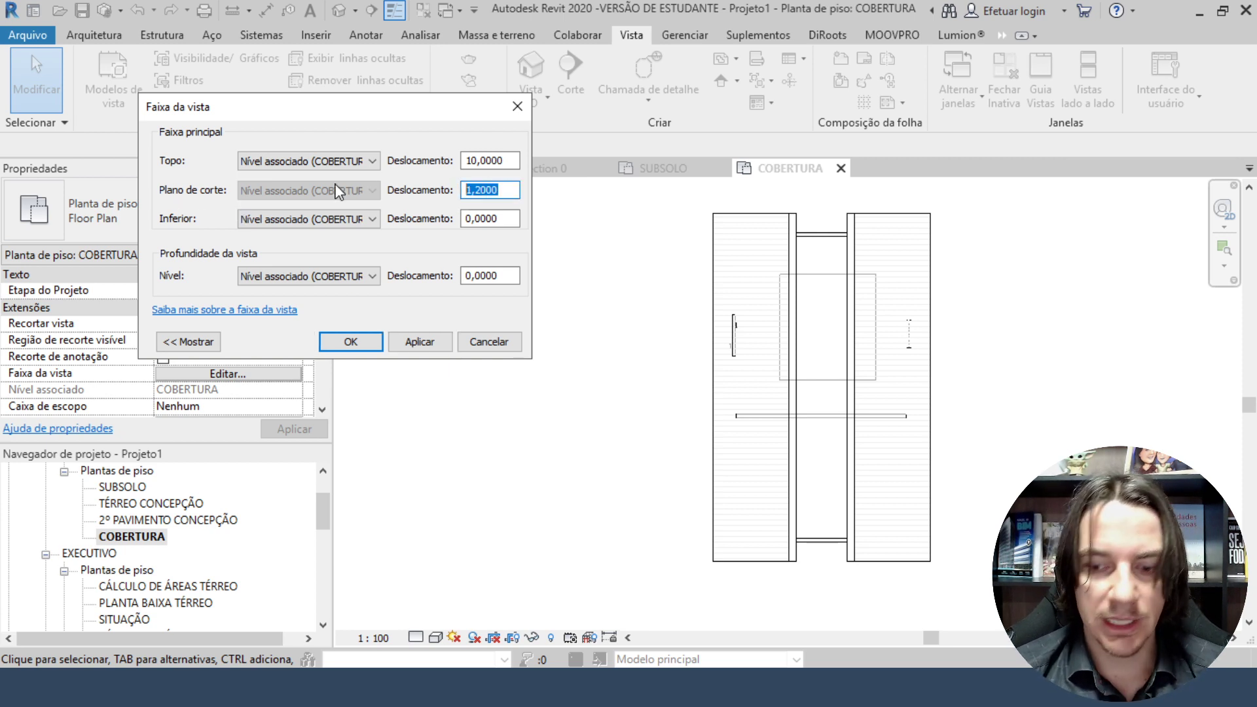
pyautogui.write('3')
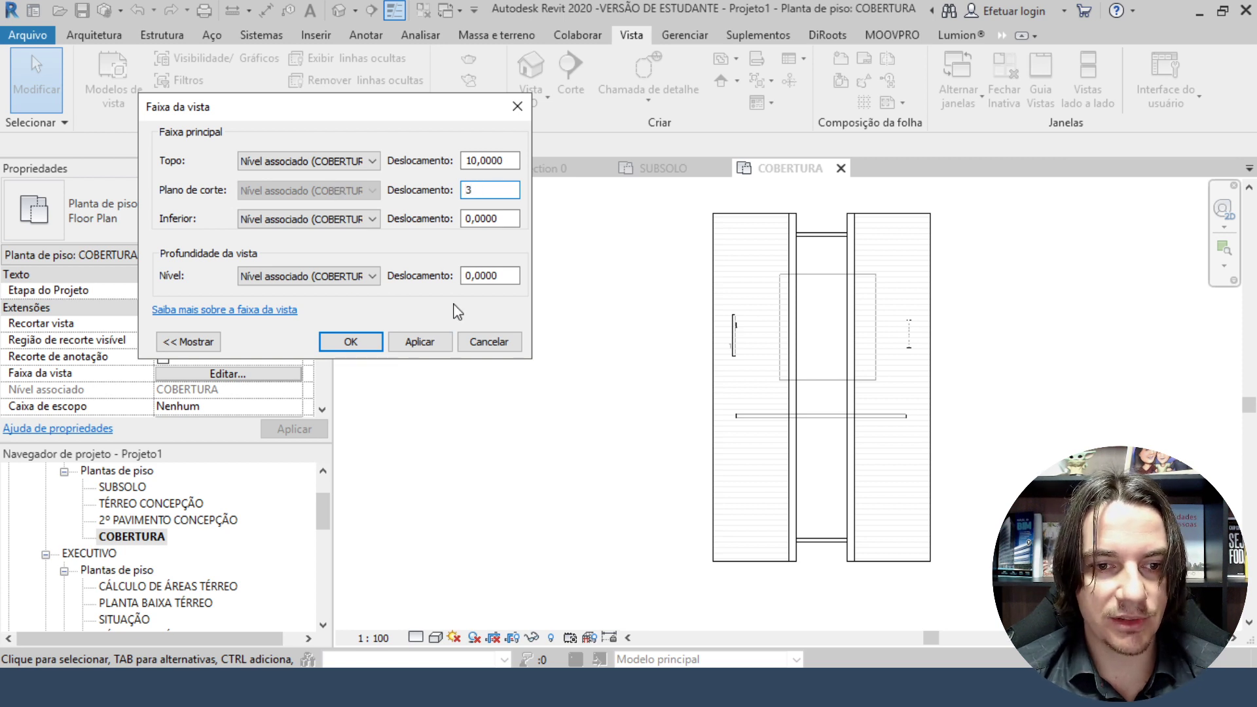
pyautogui.click(439, 343)
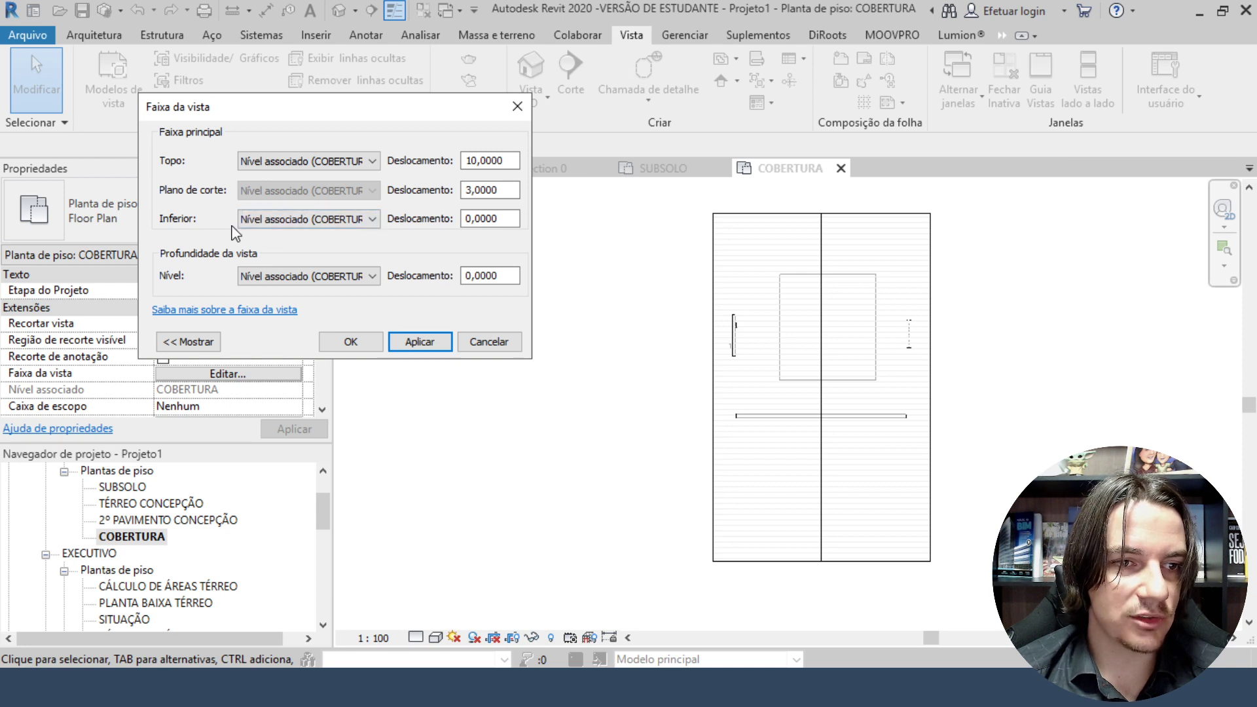
# Set the COBERTURA plan's view depth to Ilimitada and accept the view range.
pyautogui.click(325, 221)
pyautogui.click(325, 221)
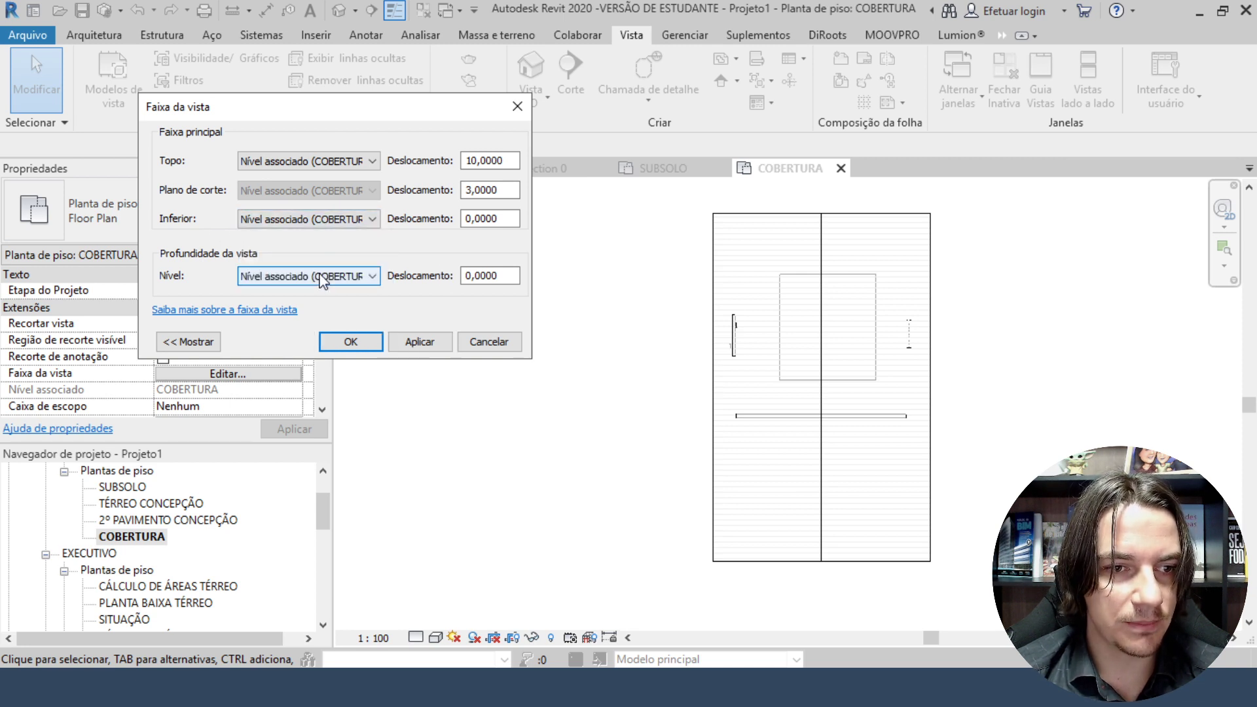
pyautogui.click(321, 279)
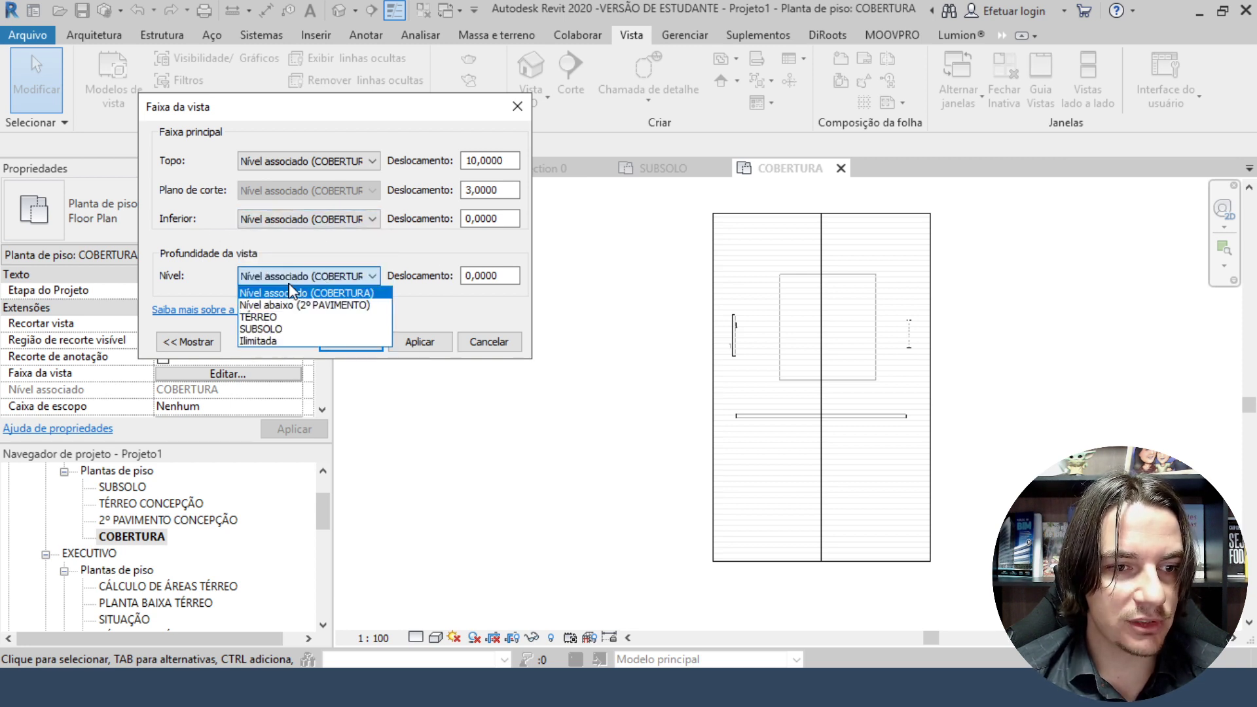
pyautogui.click(292, 341)
pyautogui.click(446, 341)
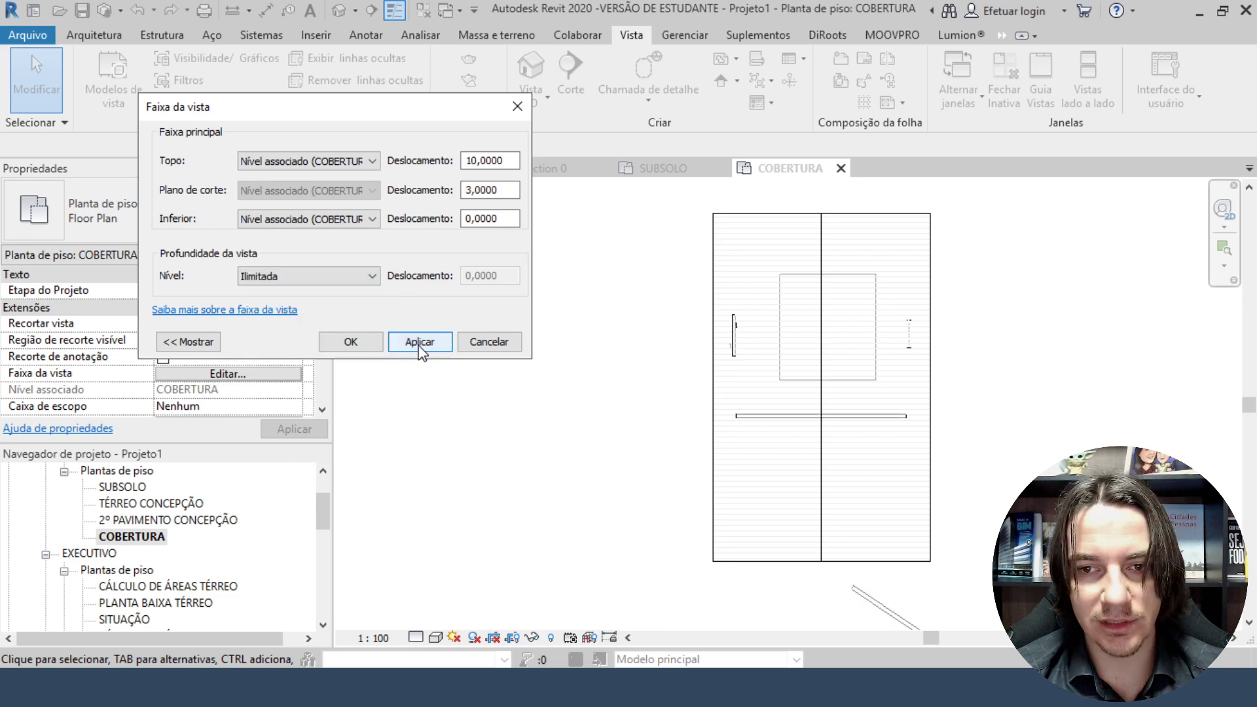
pyautogui.click(353, 347)
# Select the diagonal basement wall in the COBERTURA plan to examine how it displays beyond the roof.
pyautogui.scroll(-2, 641, 439)
pyautogui.moveTo(794, 521); pyautogui.dragTo(701, 386, button='middle')
pyautogui.scroll(2, 700, 386)
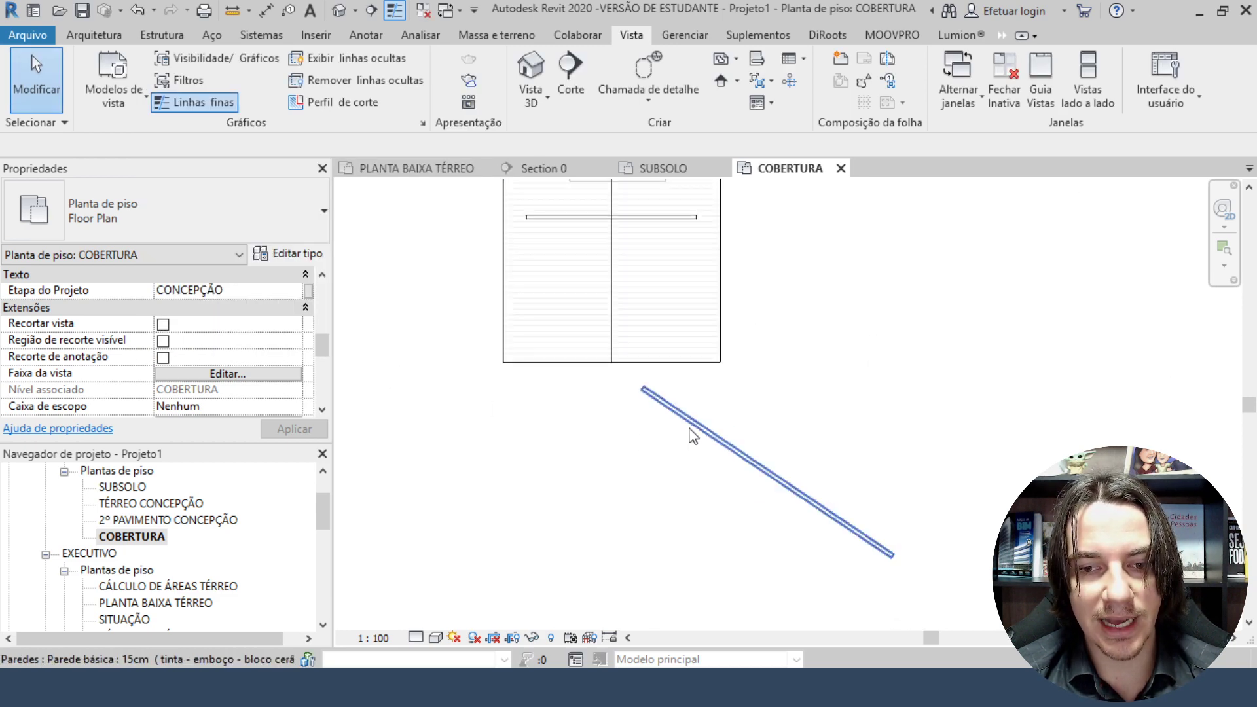
pyautogui.click(689, 432)
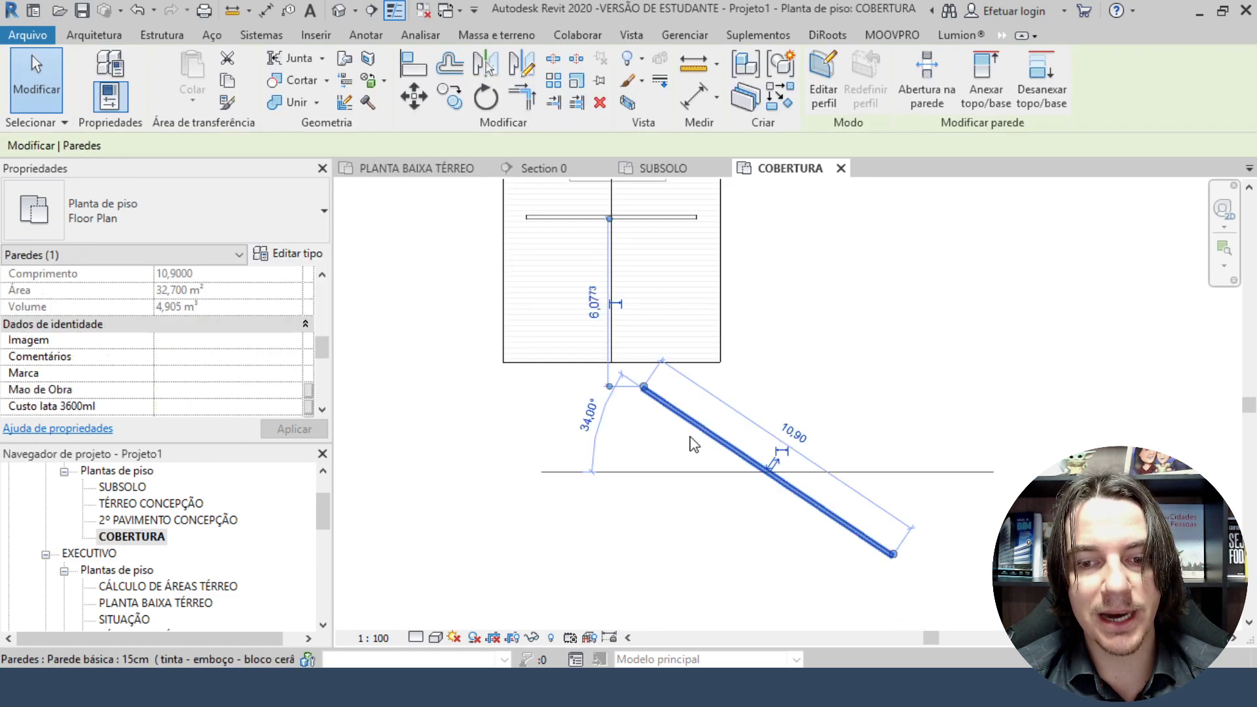
# Select the roof in the COBERTURA plan to examine the elements drawn beneath it, and clear the selection.
pyautogui.click(390, 441)
pyautogui.scroll(3, 576, 286)
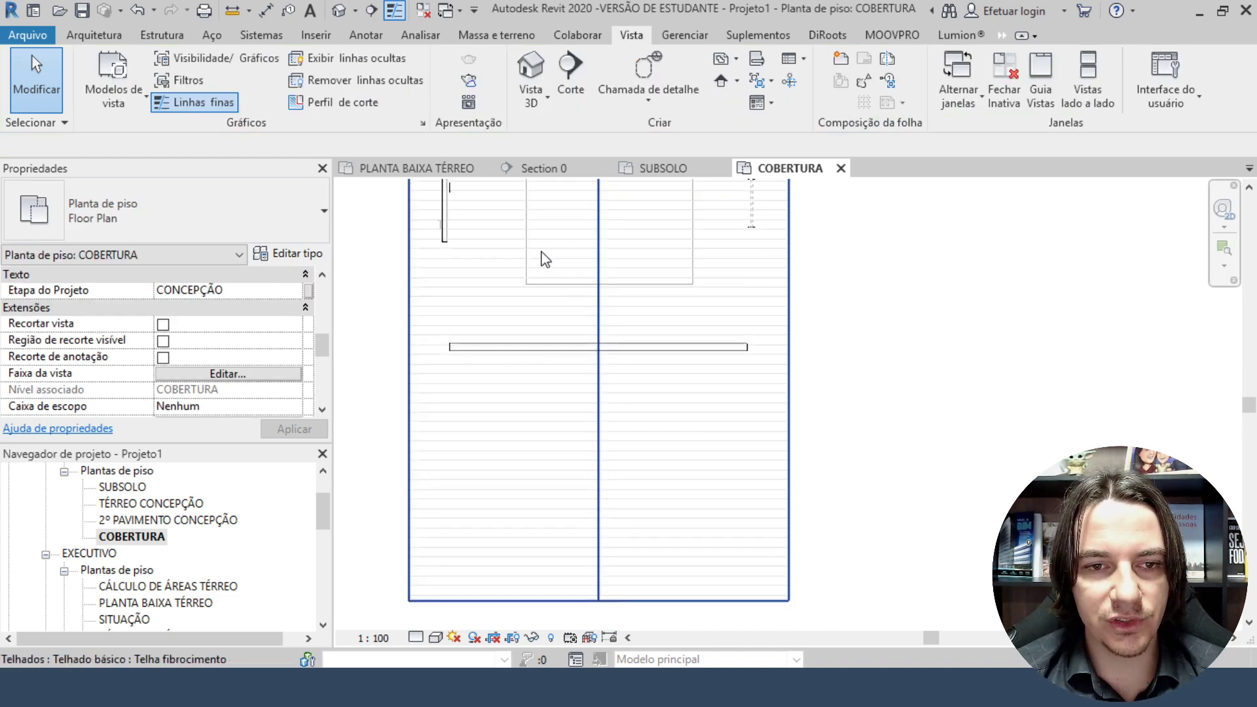
pyautogui.moveTo(542, 260); pyautogui.dragTo(576, 390, button='middle')
pyautogui.click(589, 402)
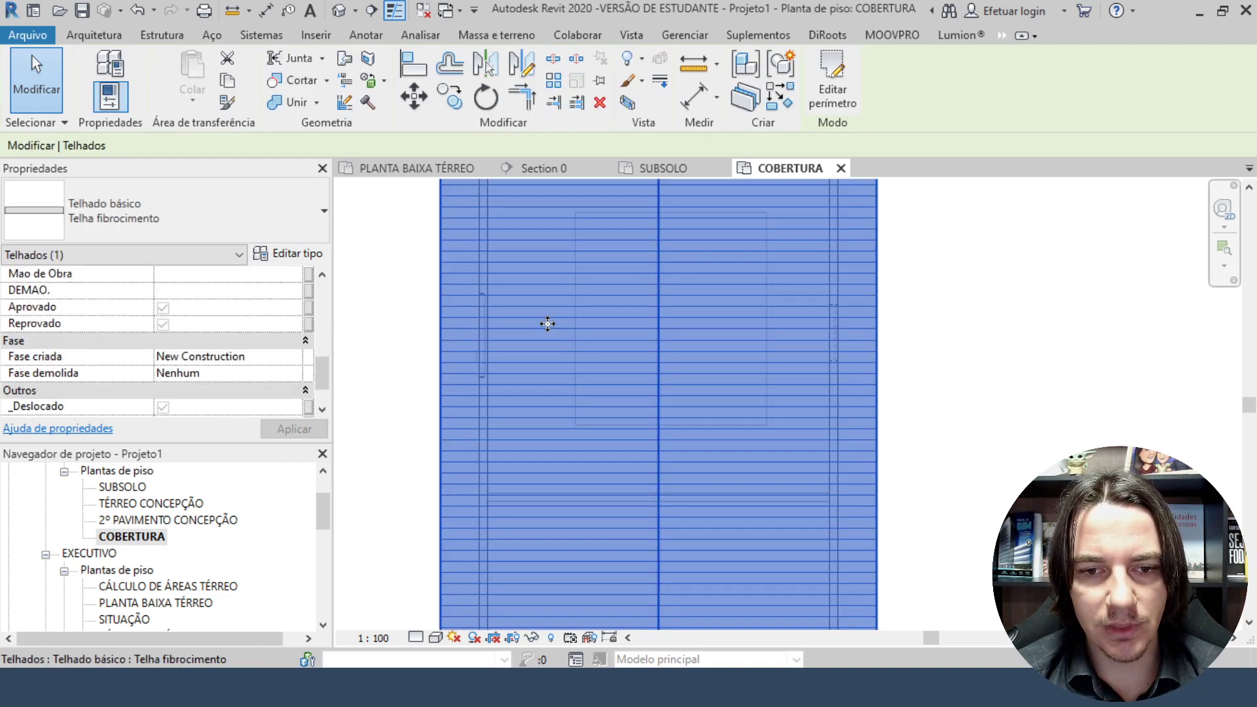
pyautogui.click(342, 387)
# Set the COBERTURA plan's underlay base level to Nenhum.
pyautogui.scroll(-4, 128, 366)
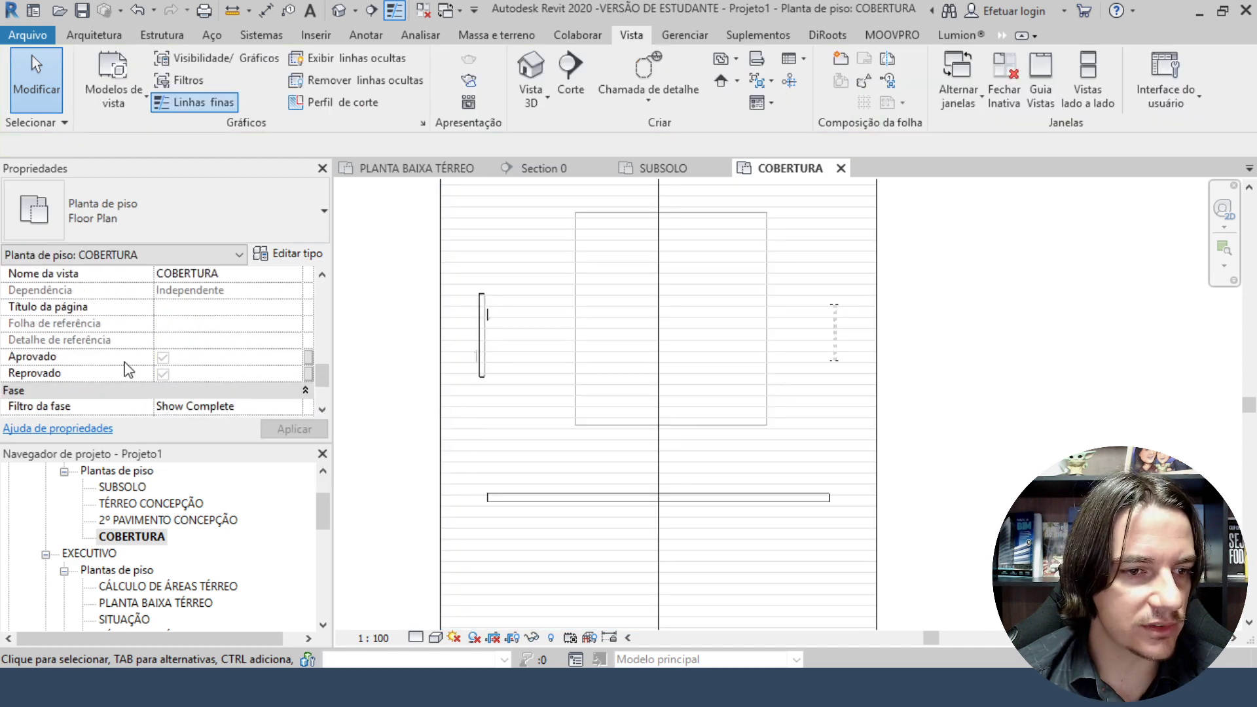
pyautogui.scroll(-3, 126, 366)
pyautogui.scroll(3, 124, 363)
pyautogui.scroll(3, 123, 360)
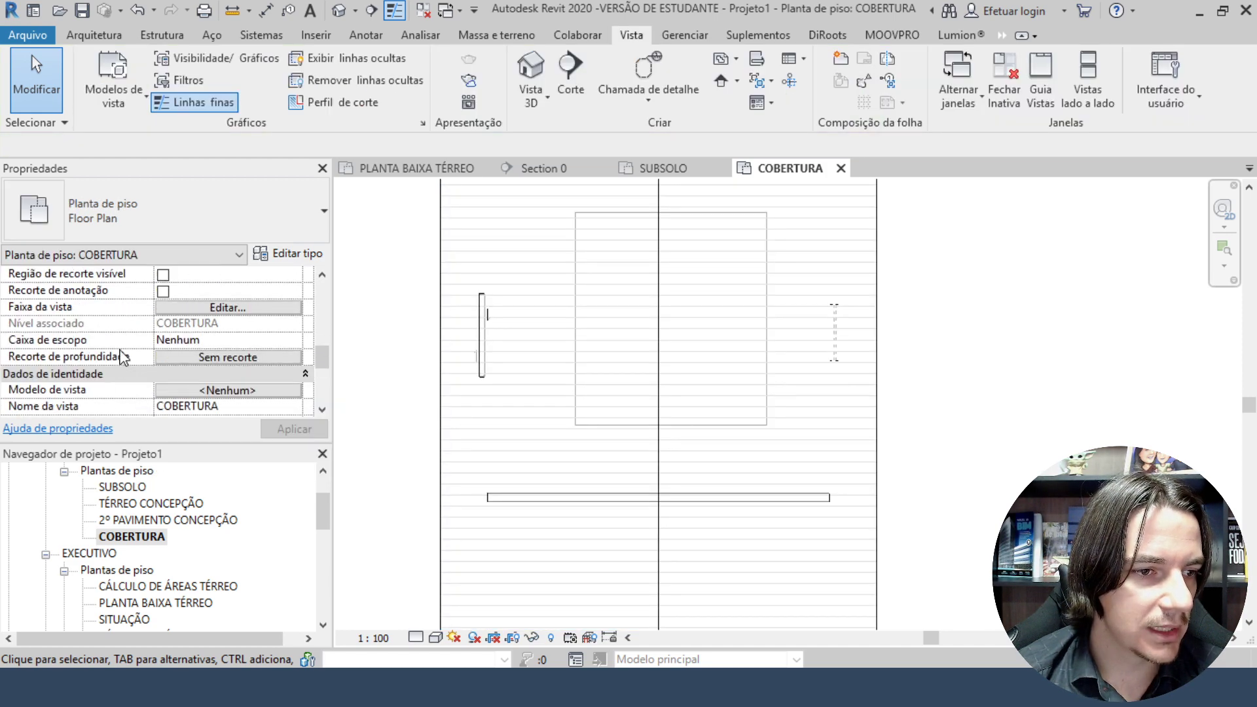
pyautogui.scroll(4, 123, 357)
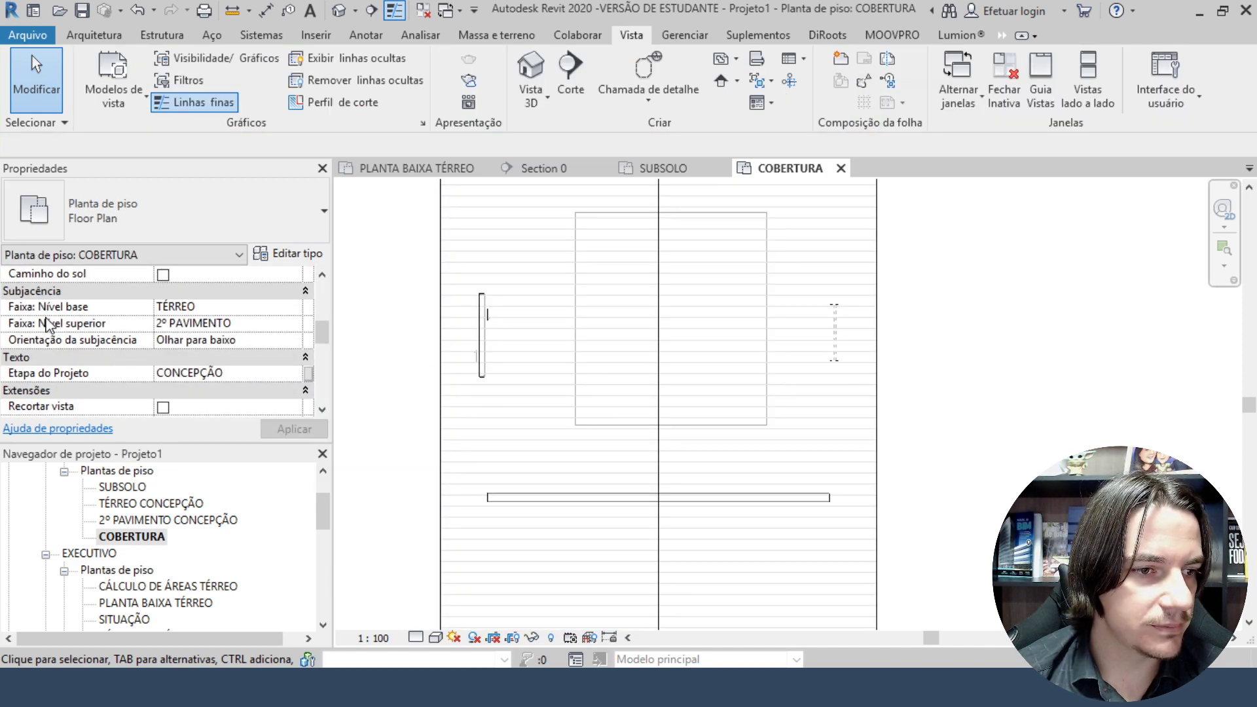
pyautogui.click(294, 307)
pyautogui.click(294, 307)
pyautogui.click(176, 326)
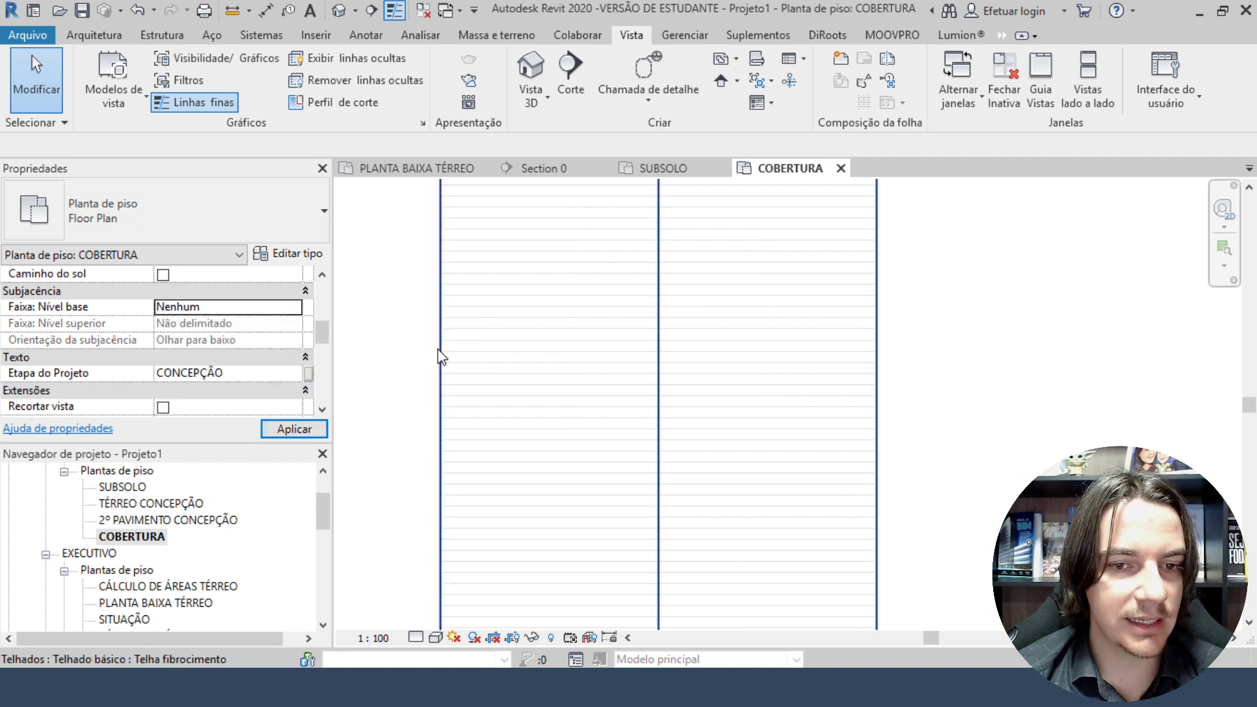
# Select the diagonal basement wall outside the roof to examine its display without an underlay.
pyautogui.scroll(-2, 407, 358)
pyautogui.moveTo(404, 365); pyautogui.dragTo(580, 417, button='middle')
pyautogui.scroll(-2, 851, 412)
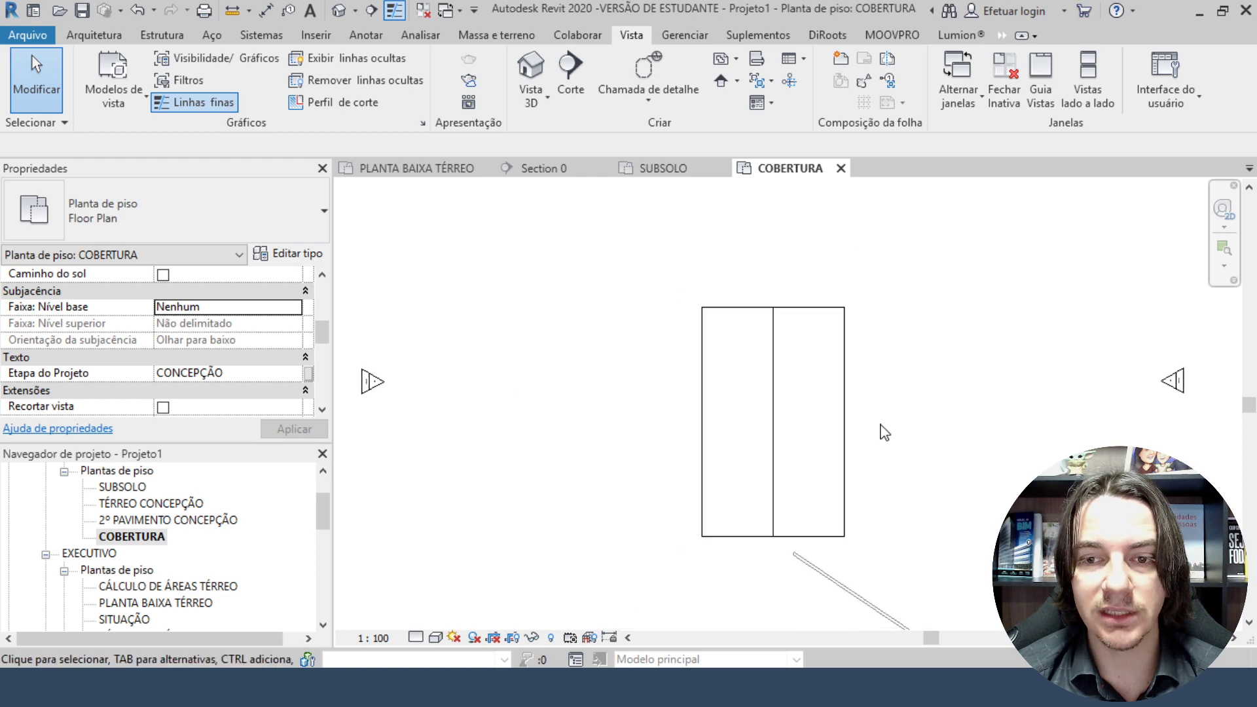
pyautogui.moveTo(878, 430); pyautogui.dragTo(814, 314, button='middle')
pyautogui.click(789, 467)
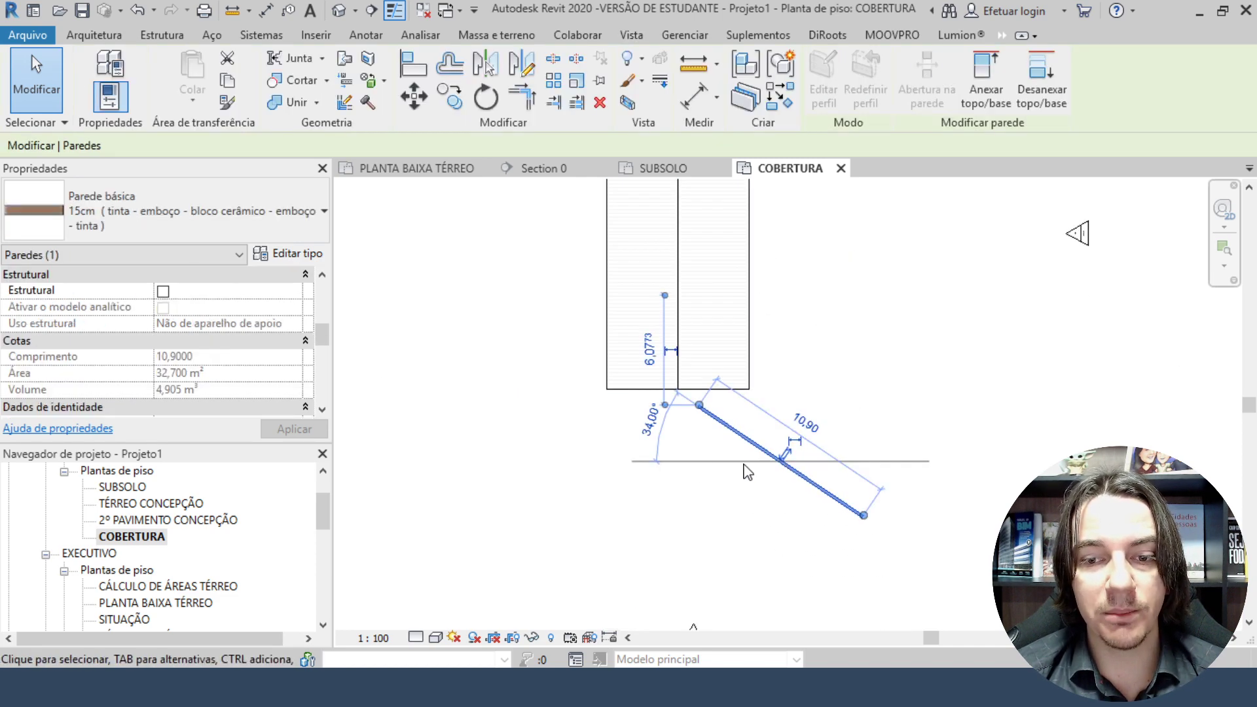
pyautogui.click(630, 489)
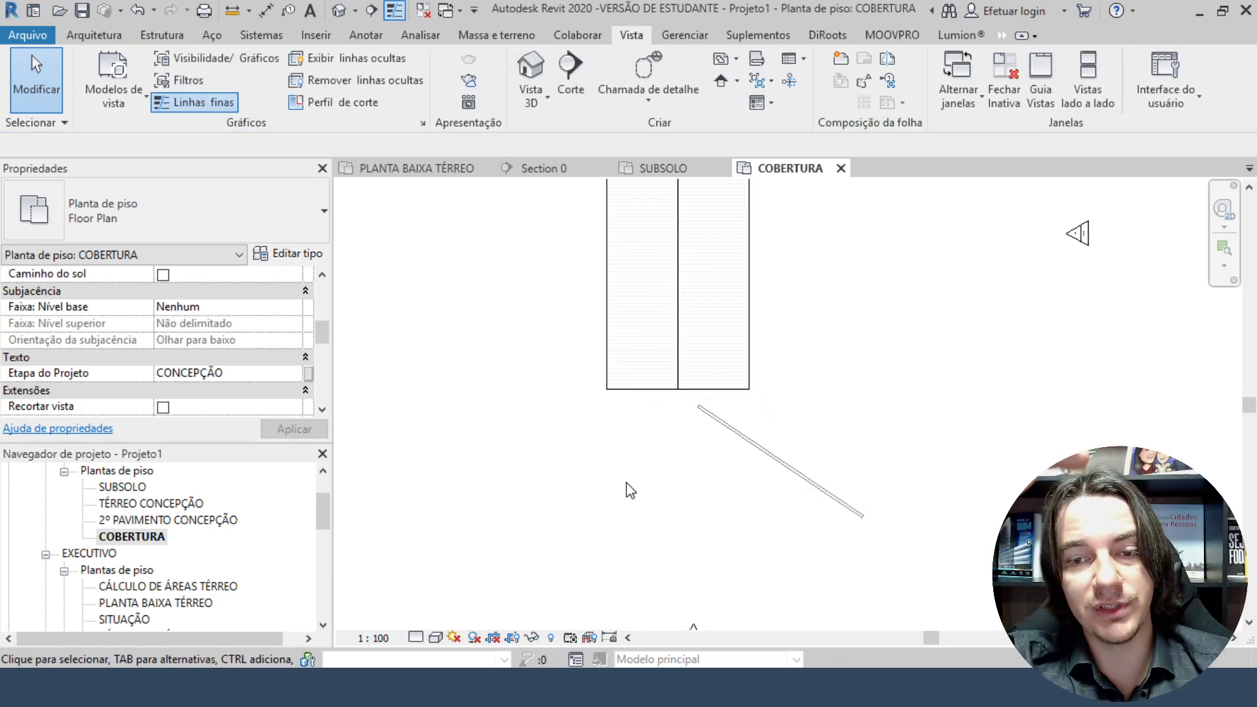
pyautogui.click(752, 442)
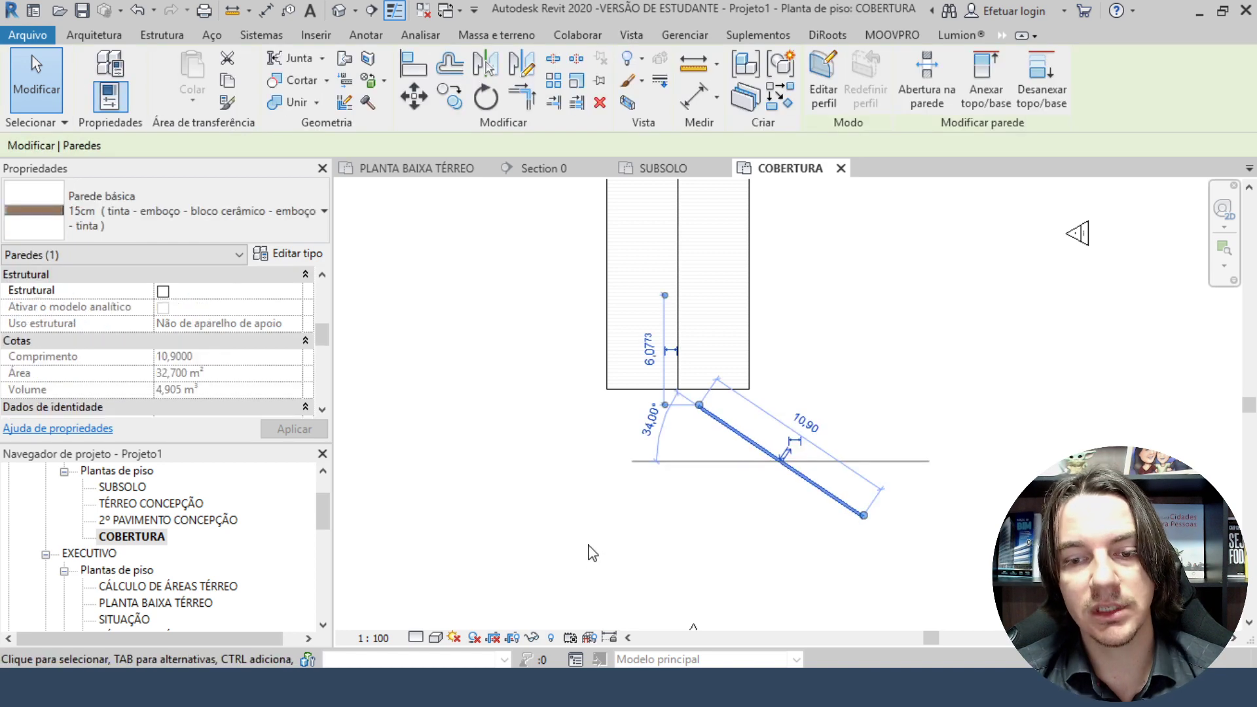
# Display the COBERTURA plan in wireframe and select the pergola and a side wall beneath the roof.
pyautogui.click(436, 637)
pyautogui.click(497, 526)
pyautogui.moveTo(563, 331); pyautogui.dragTo(567, 402, button='middle')
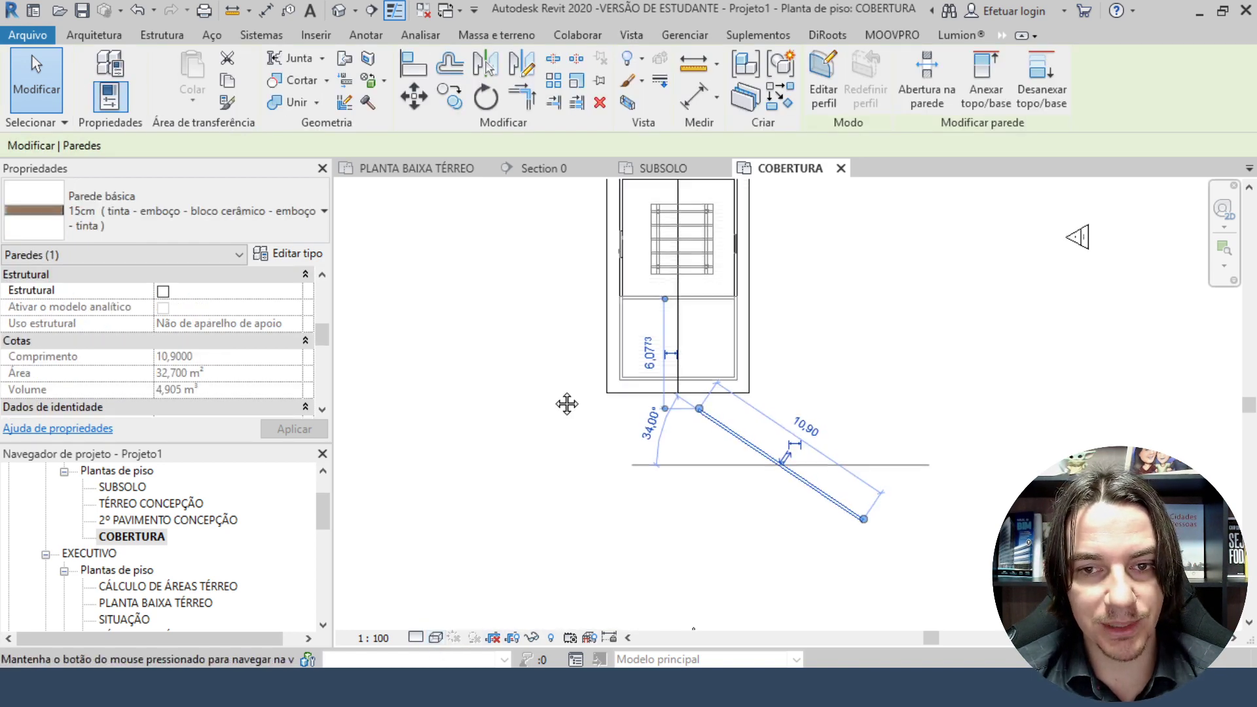
pyautogui.scroll(4, 533, 287)
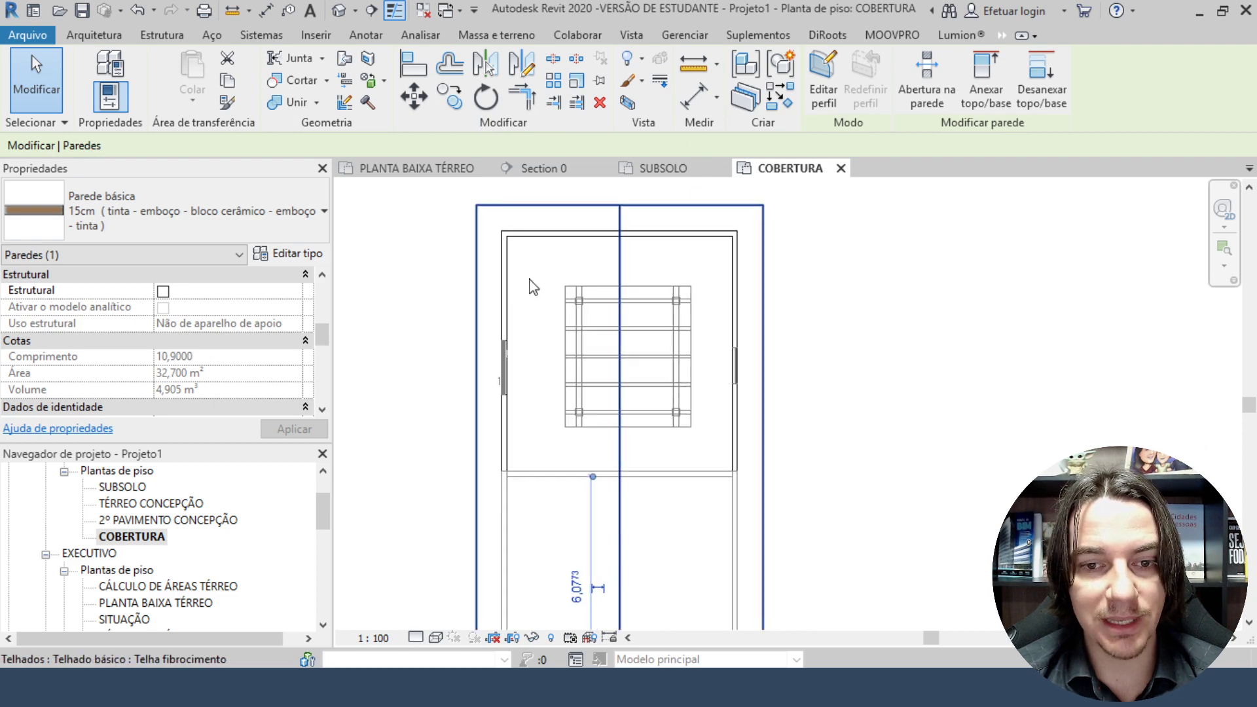
pyautogui.click(576, 289)
pyautogui.scroll(3, 575, 290)
pyautogui.moveTo(576, 292); pyautogui.dragTo(725, 305, button='middle')
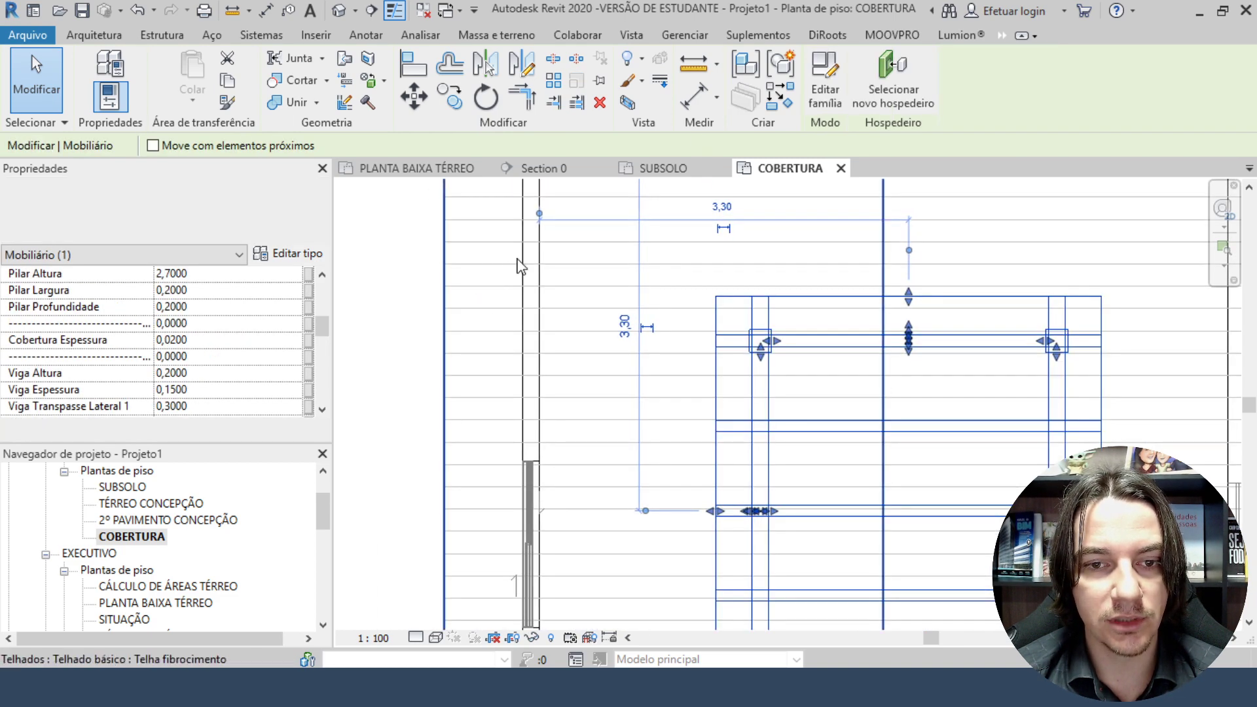
pyautogui.click(536, 255)
pyautogui.scroll(-3, 537, 255)
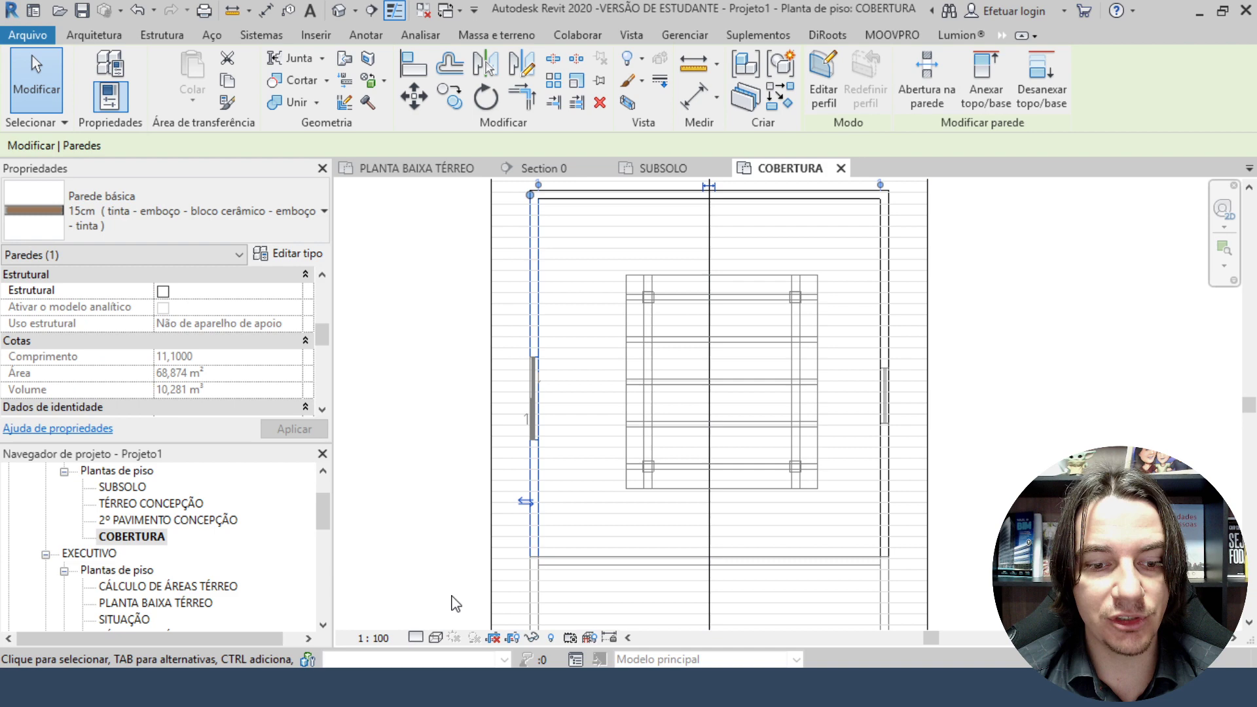
# Restore the hidden-line visual style in the COBERTURA plan and clear the wall selection.
pyautogui.click(435, 637)
pyautogui.click(458, 547)
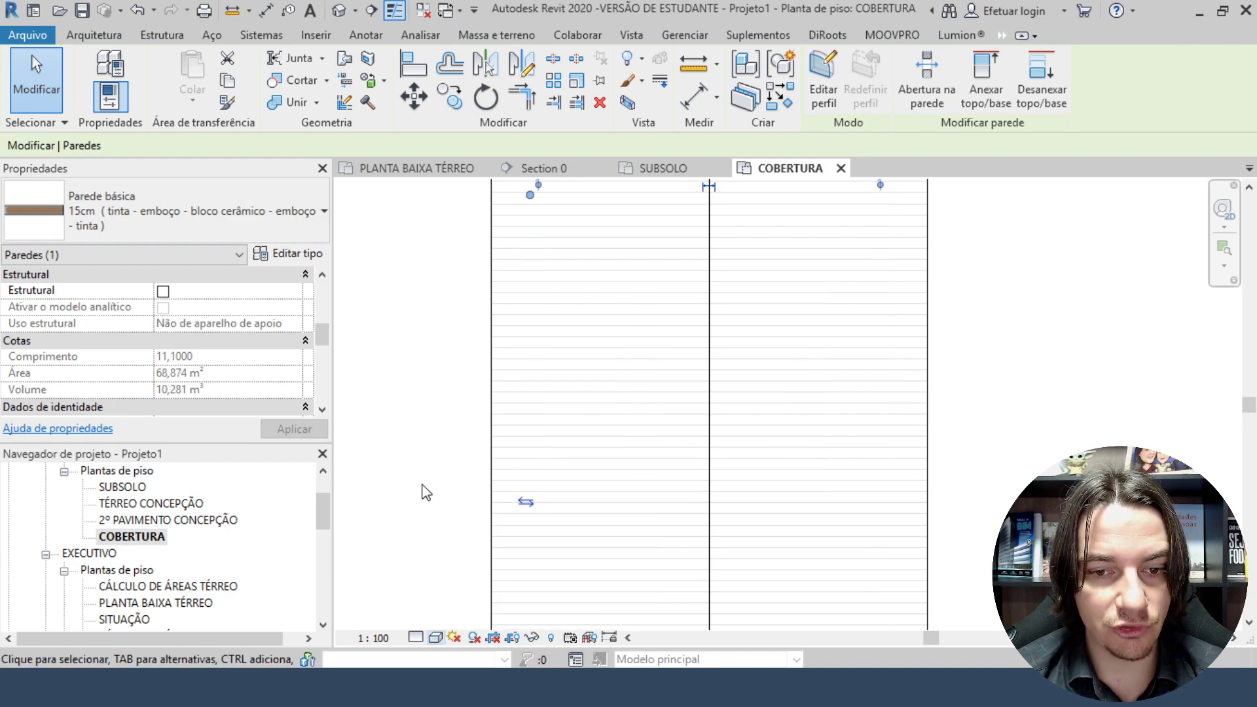
pyautogui.scroll(-2, 377, 363)
pyautogui.click(395, 401)
pyautogui.scroll(-2, 398, 404)
pyautogui.moveTo(415, 414); pyautogui.dragTo(502, 337, button='middle')
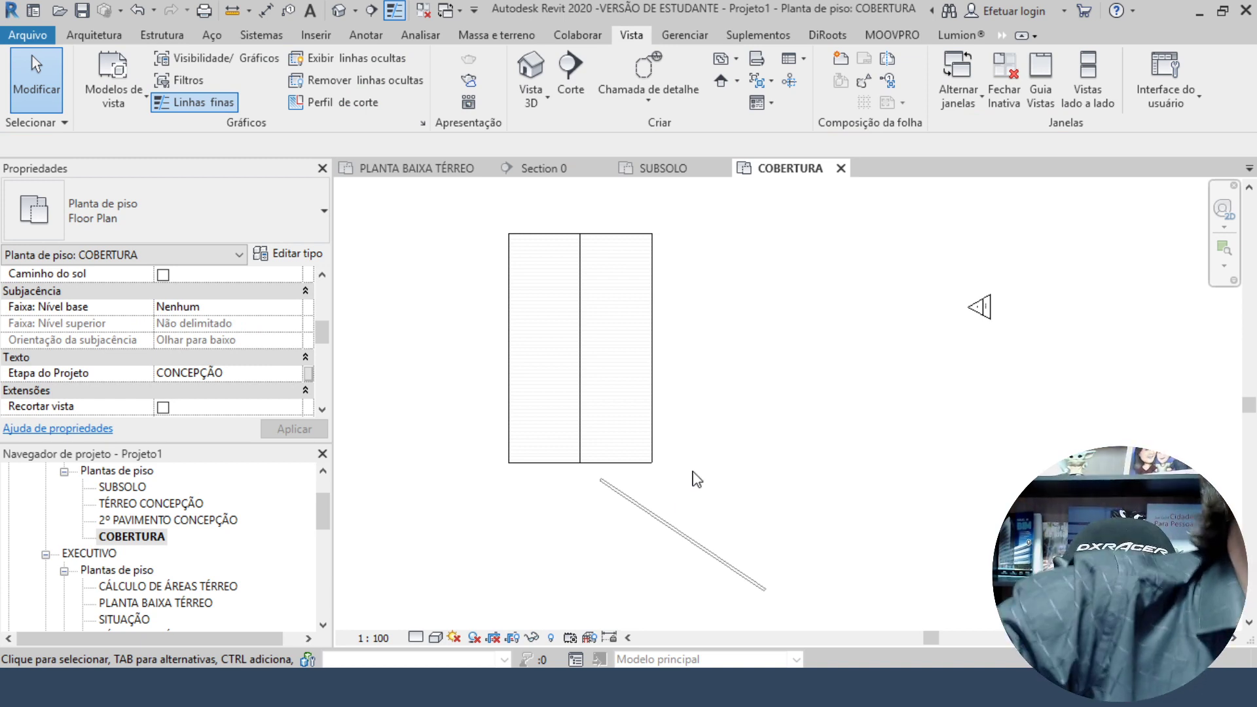
# In the COBERTURA view range, set the top offset to 5, apply it and close the dialog.
pyautogui.scroll(-3, 80, 409)
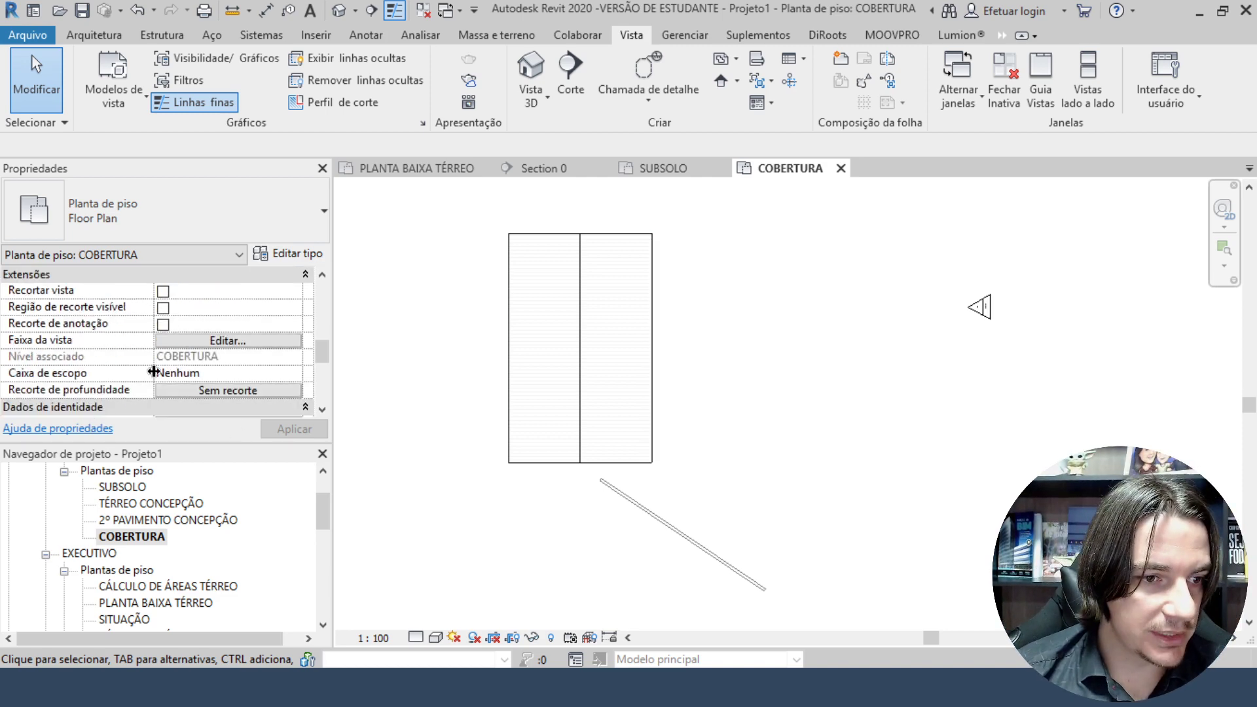
pyautogui.click(167, 339)
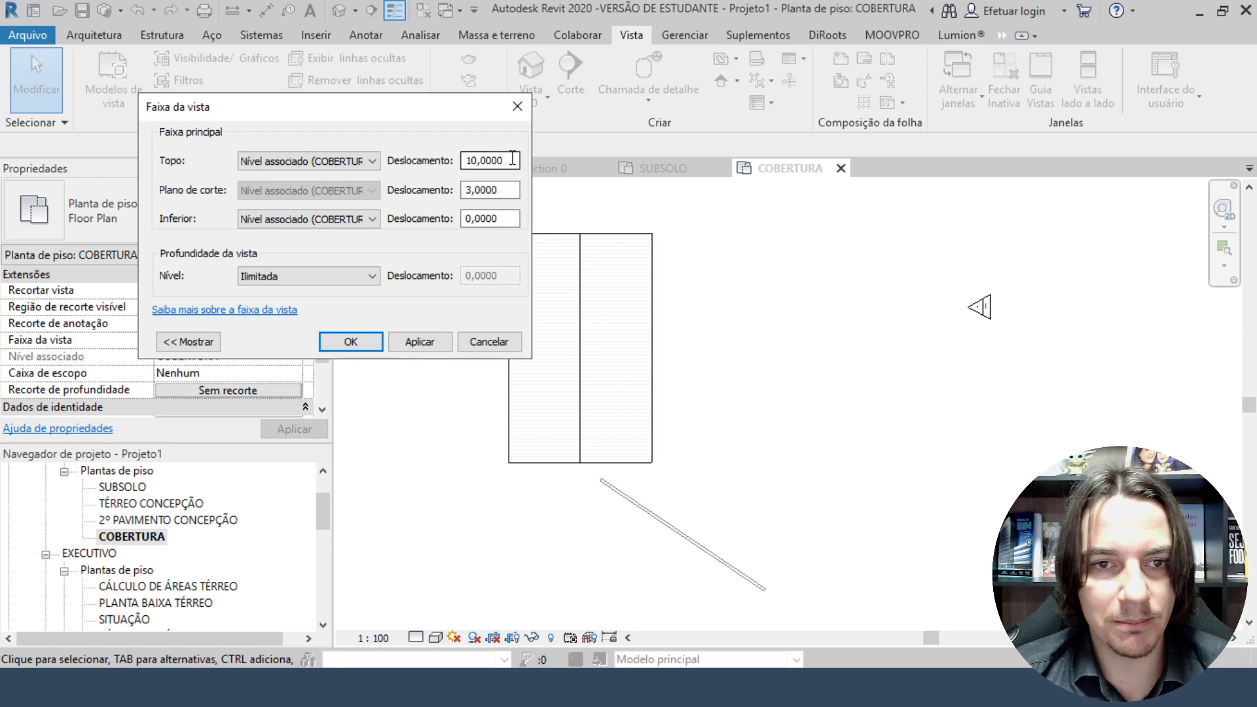
pyautogui.moveTo(516, 161); pyautogui.dragTo(434, 135)
pyautogui.write('5')
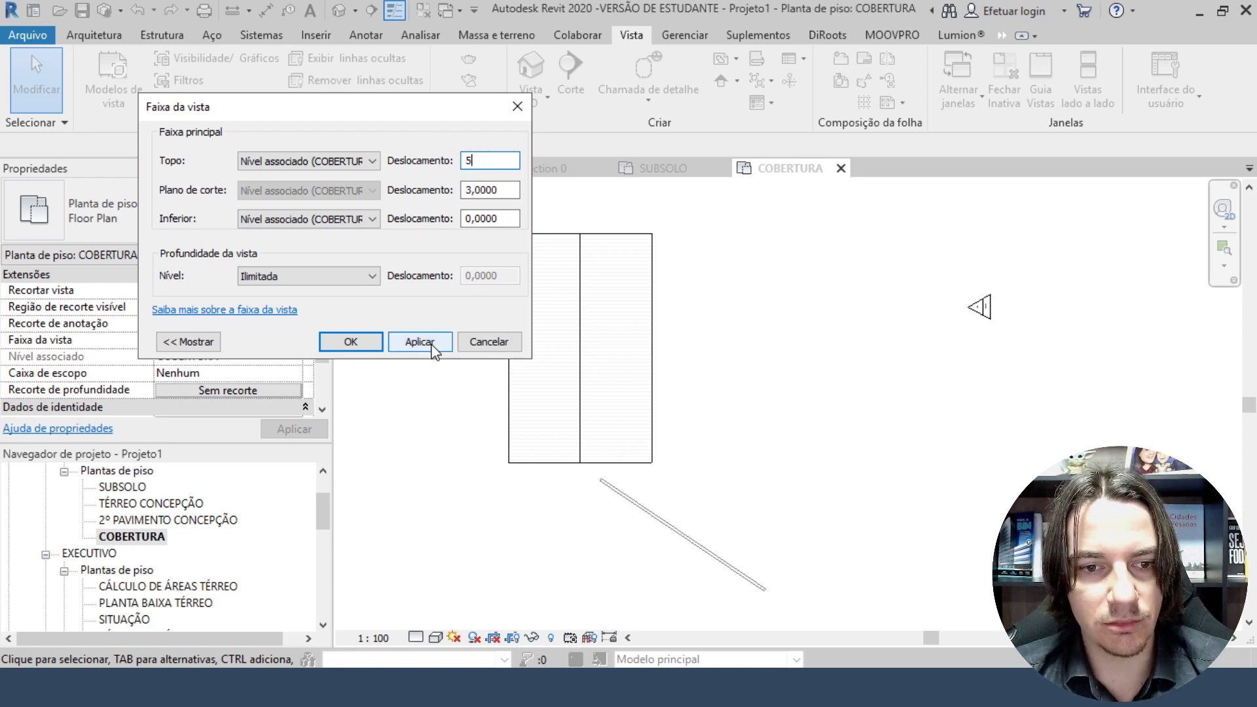
pyautogui.click(419, 341)
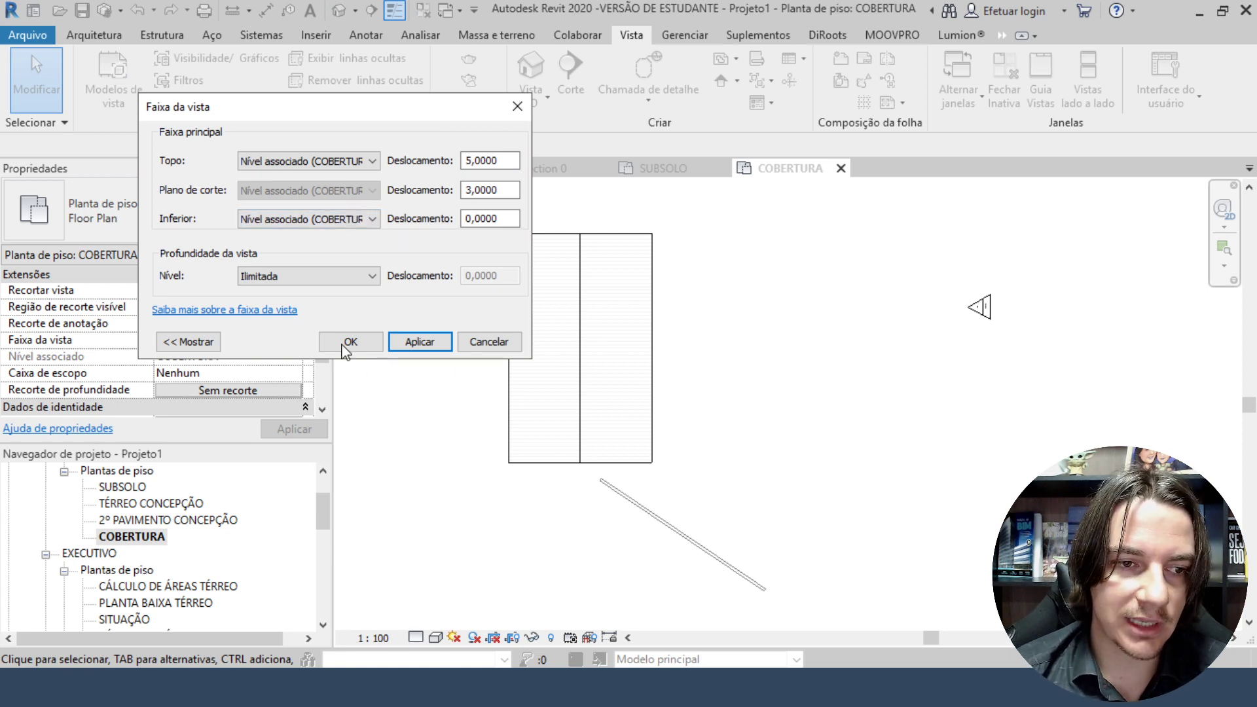
pyautogui.click(497, 347)
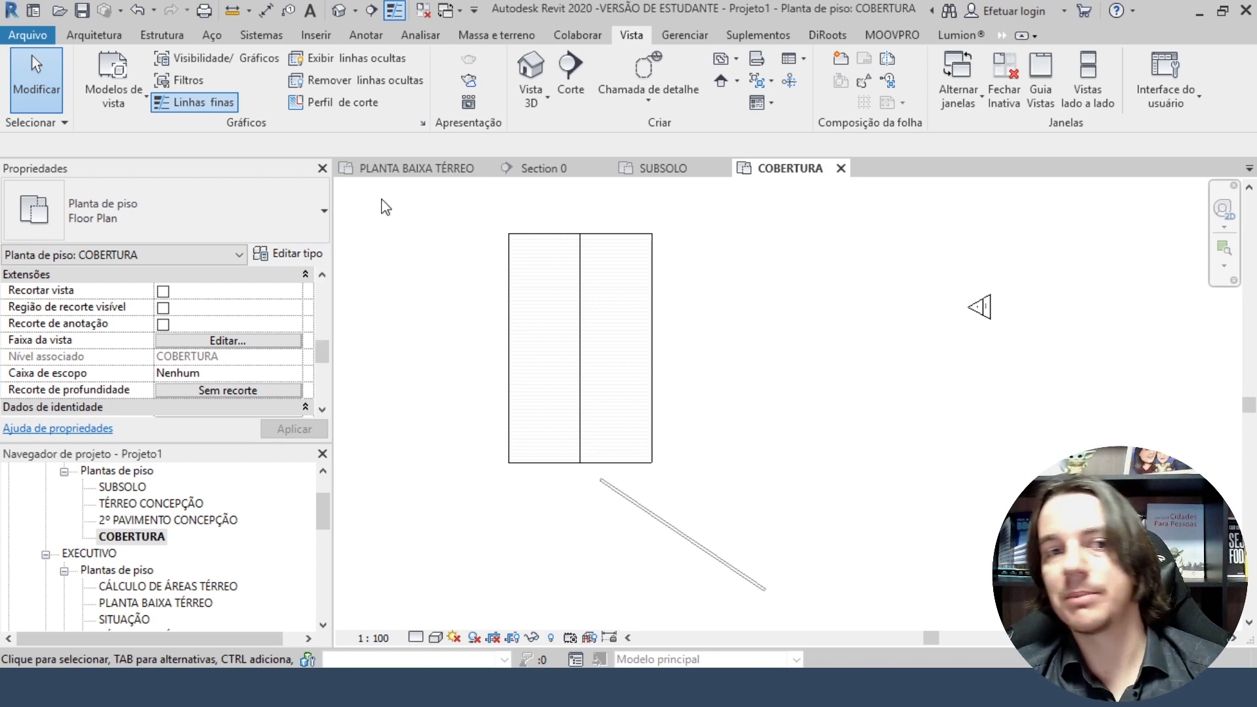
# In the PLANTA BAIXA TÉRREO plan, select the parametric pergola and open its family for editing.
pyautogui.click(392, 167)
pyautogui.scroll(3, 469, 280)
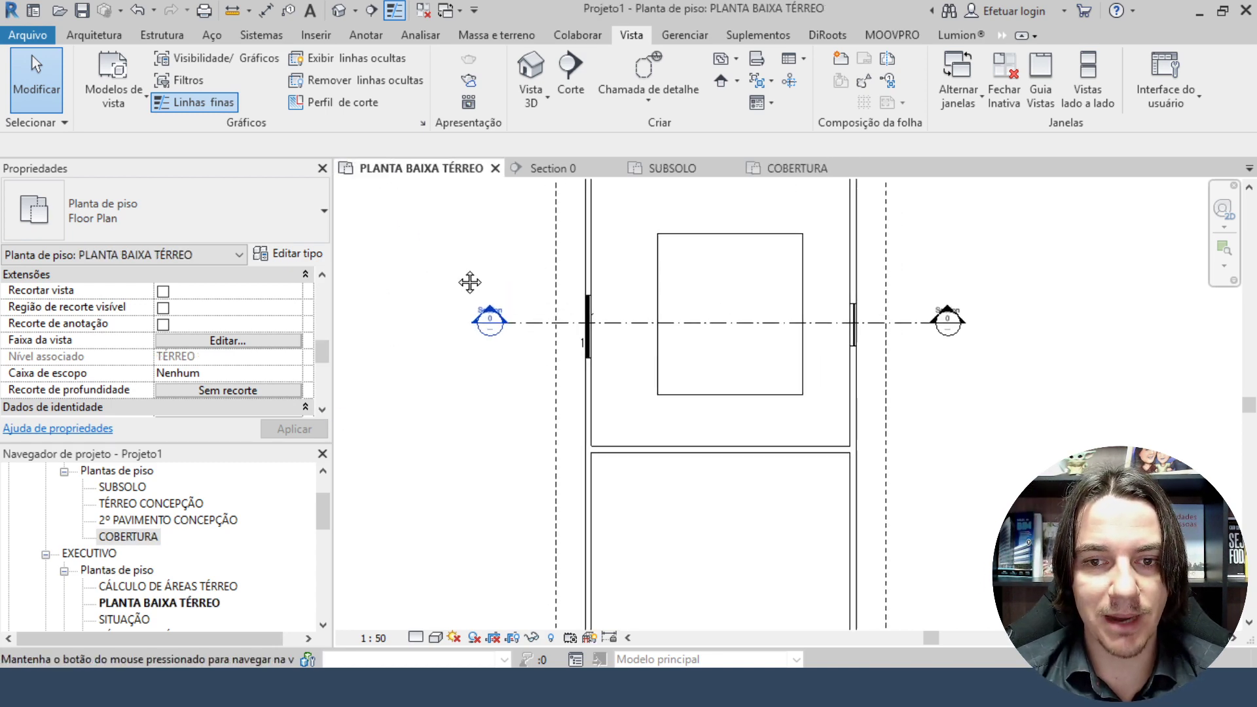
pyautogui.click(598, 275)
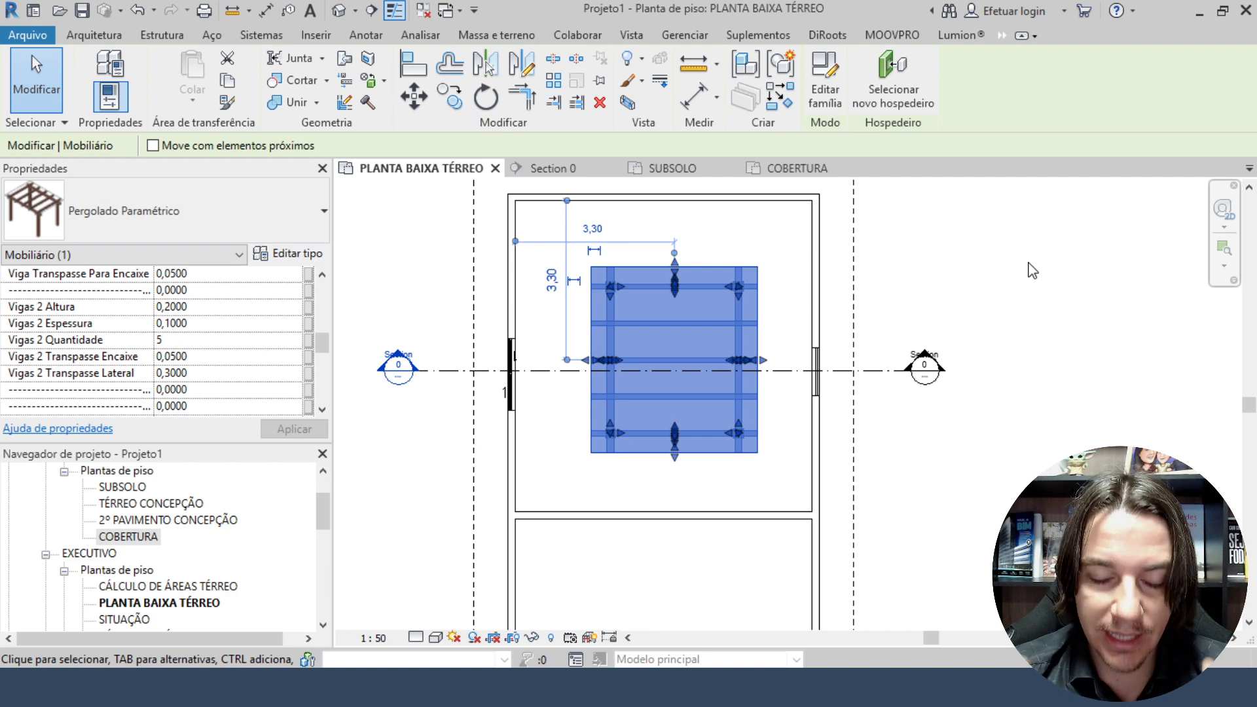
pyautogui.click(1003, 250)
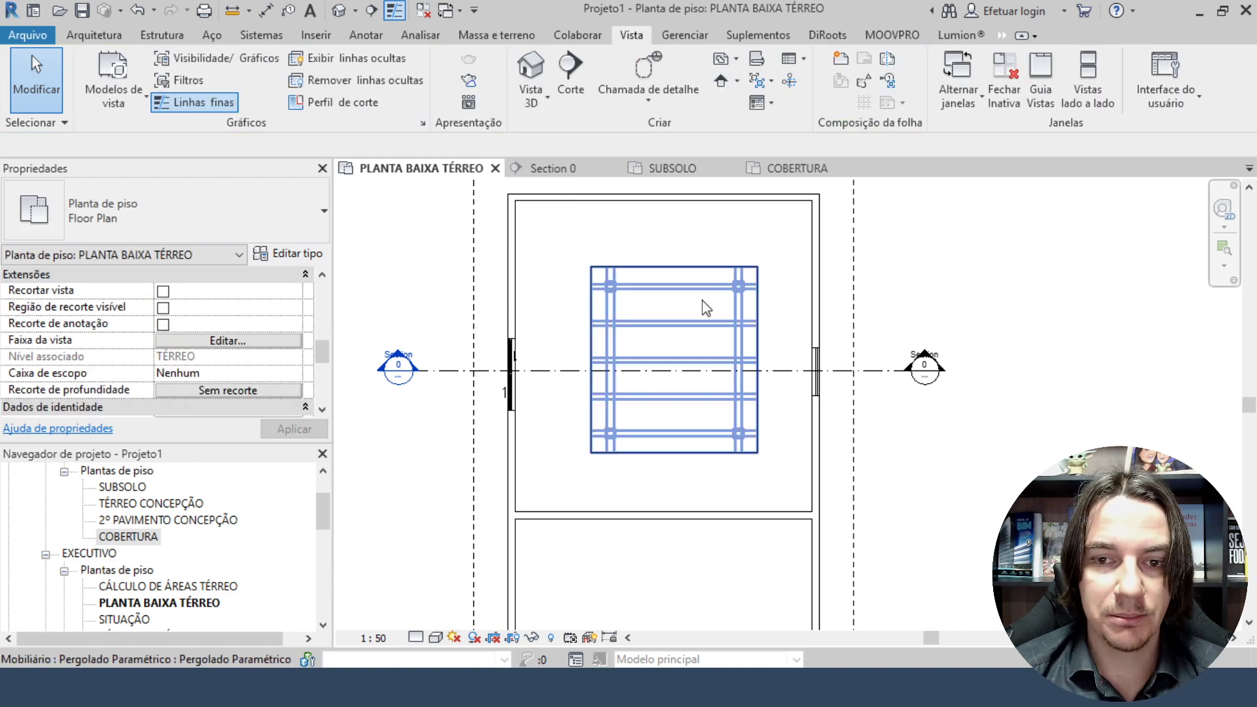
pyautogui.click(701, 299)
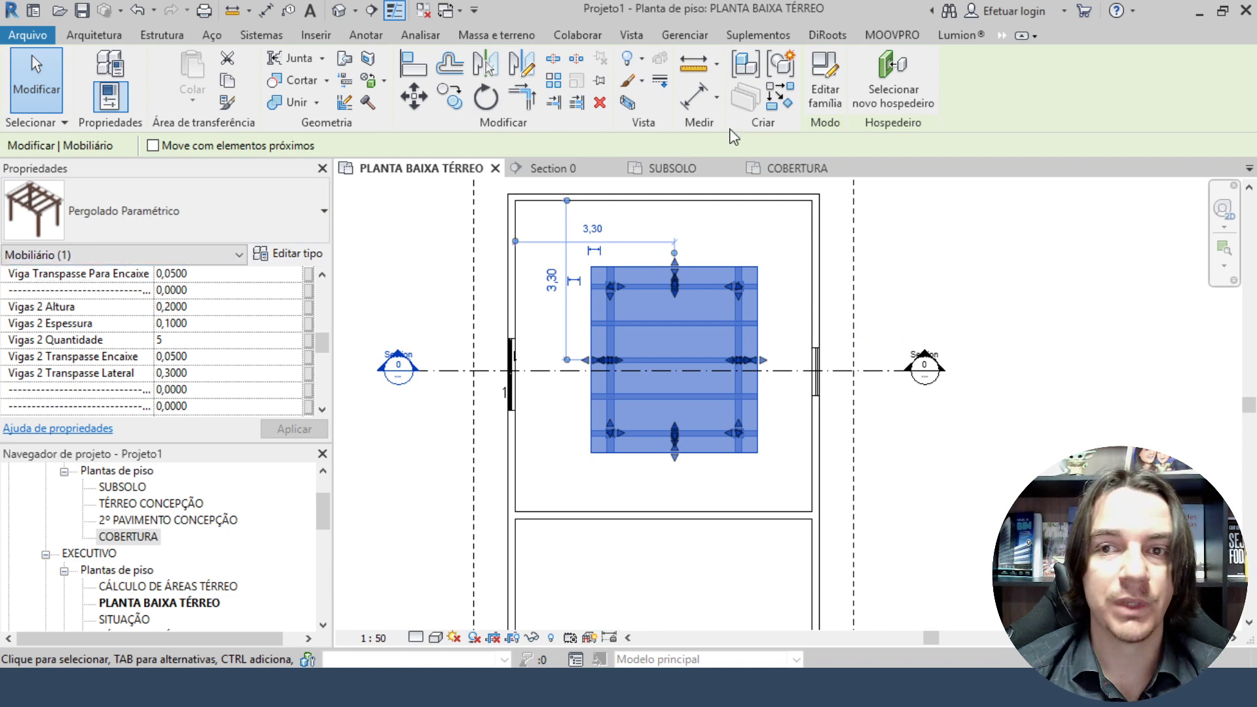
pyautogui.click(825, 81)
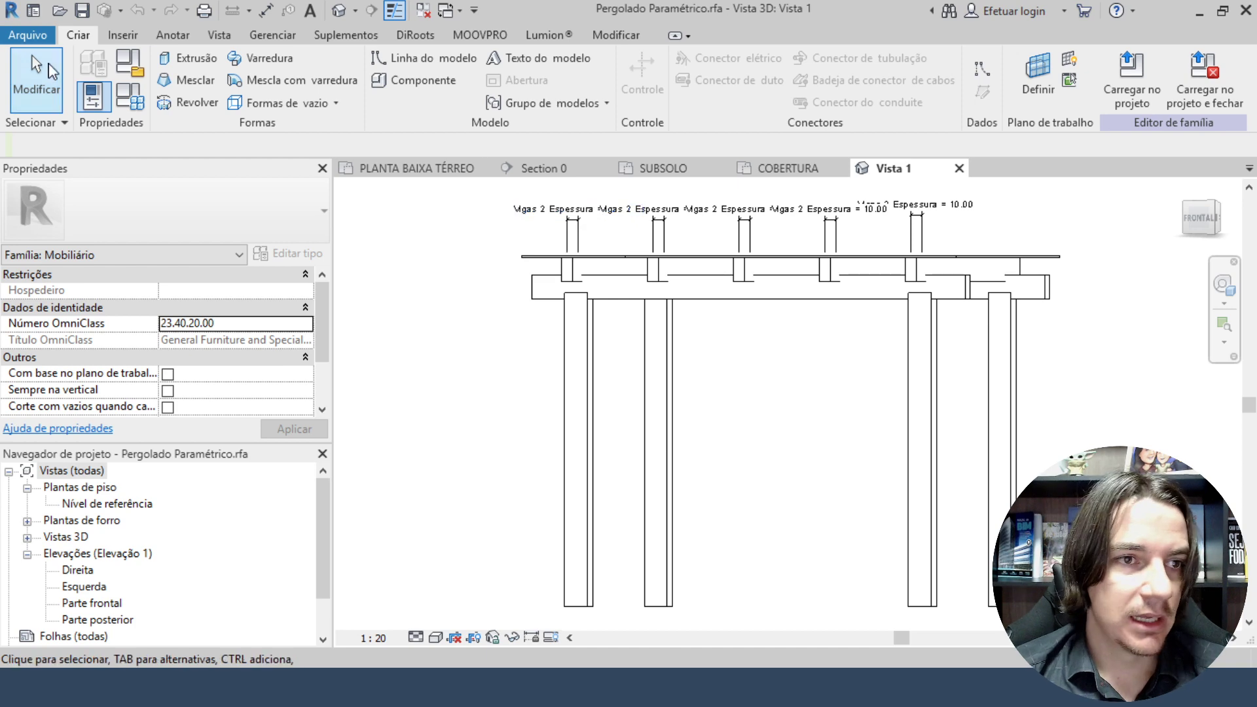
# Change the pergola family's category to Modelos genéricos and load it into the project, replacing the existing version.
pyautogui.click(134, 70)
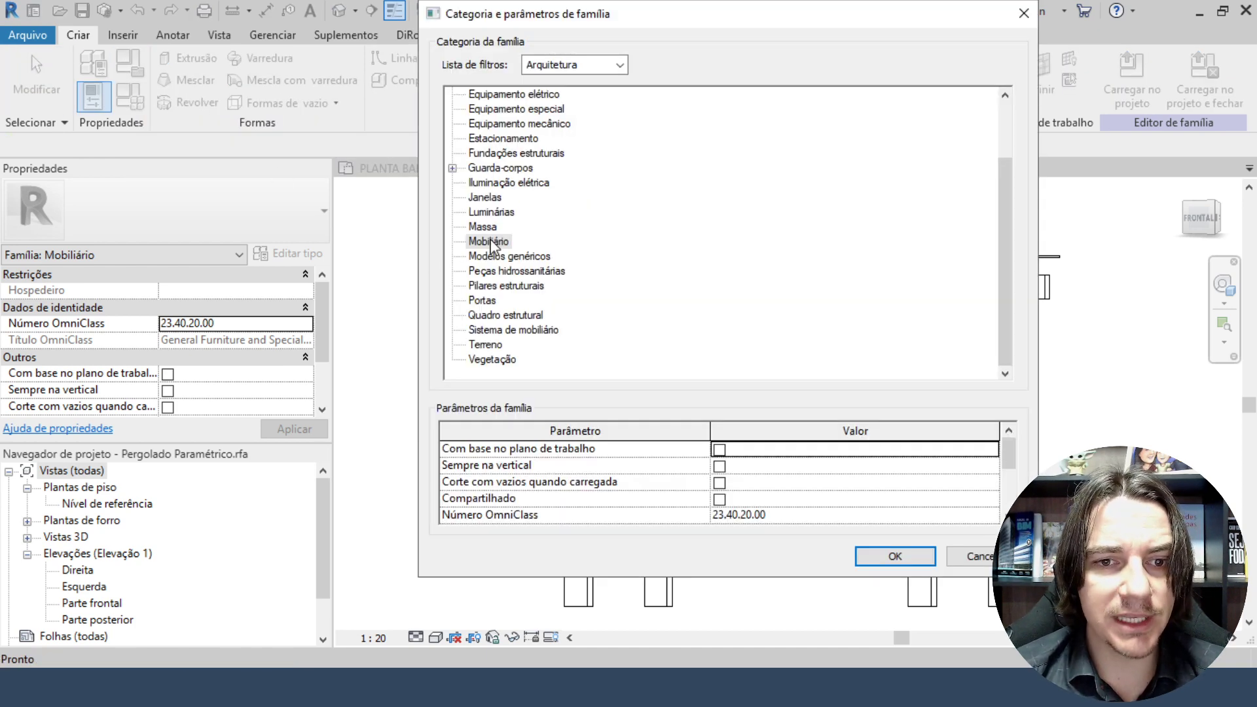
pyautogui.click(512, 255)
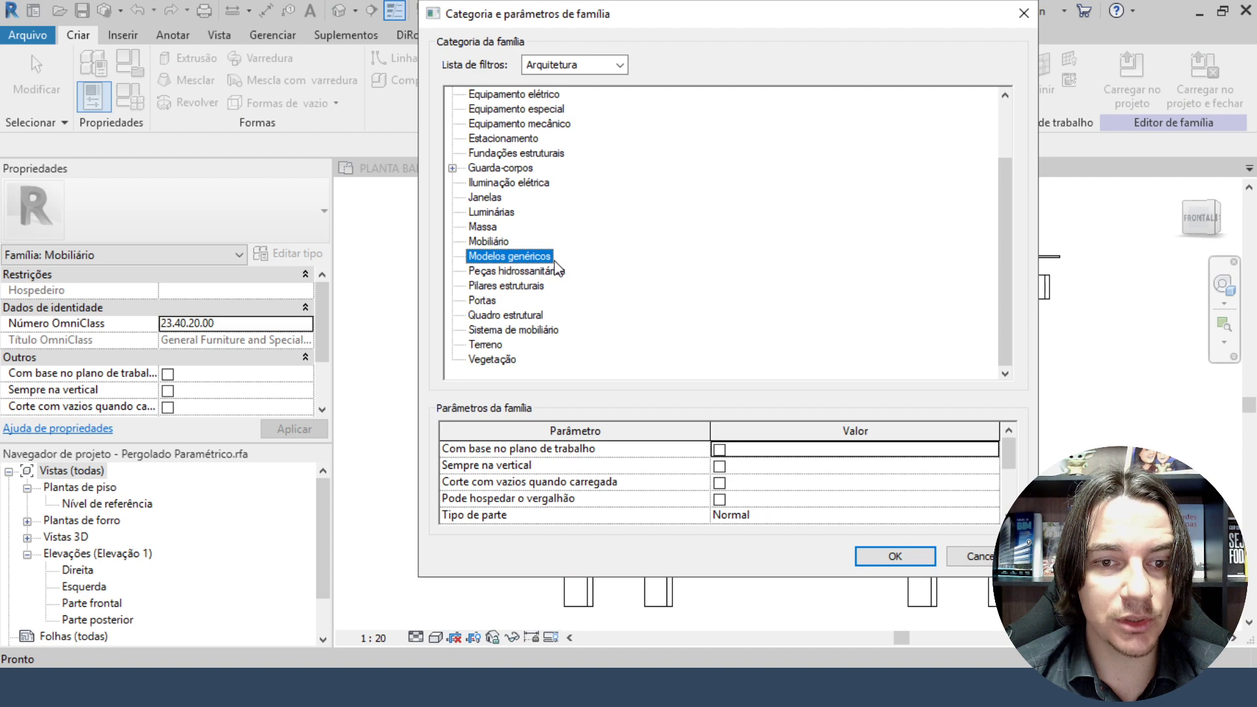
pyautogui.click(878, 558)
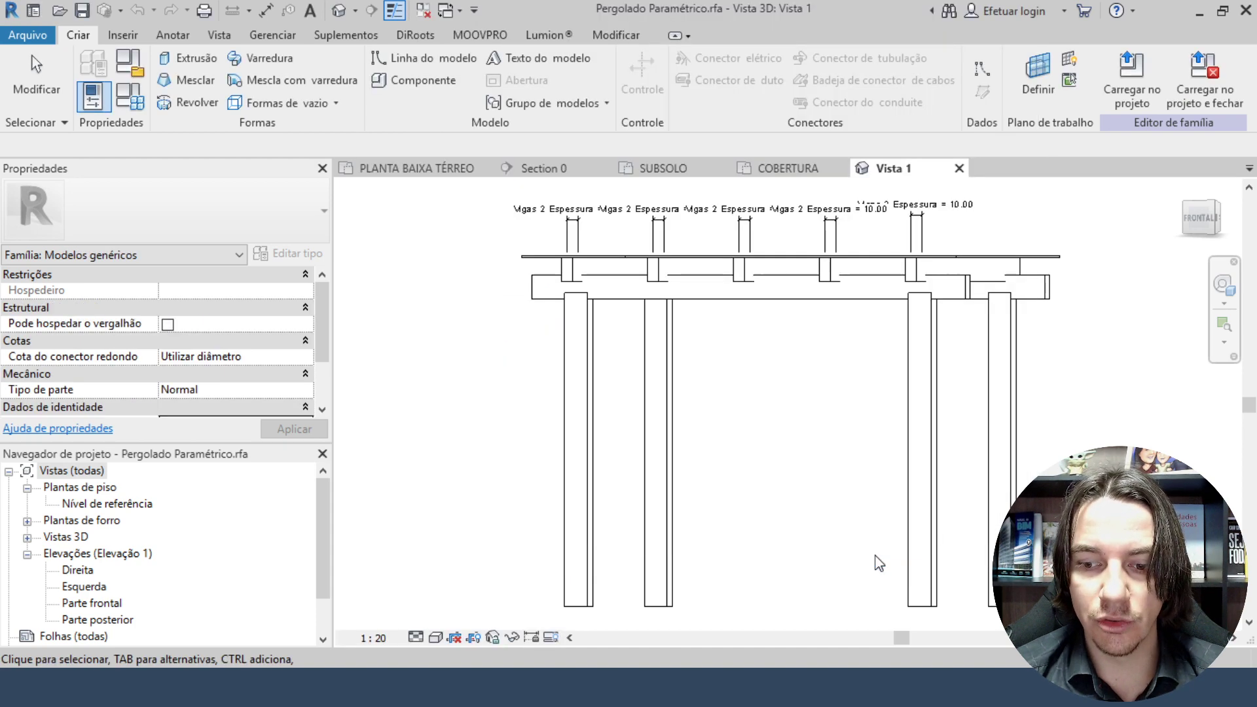
pyautogui.click(1152, 93)
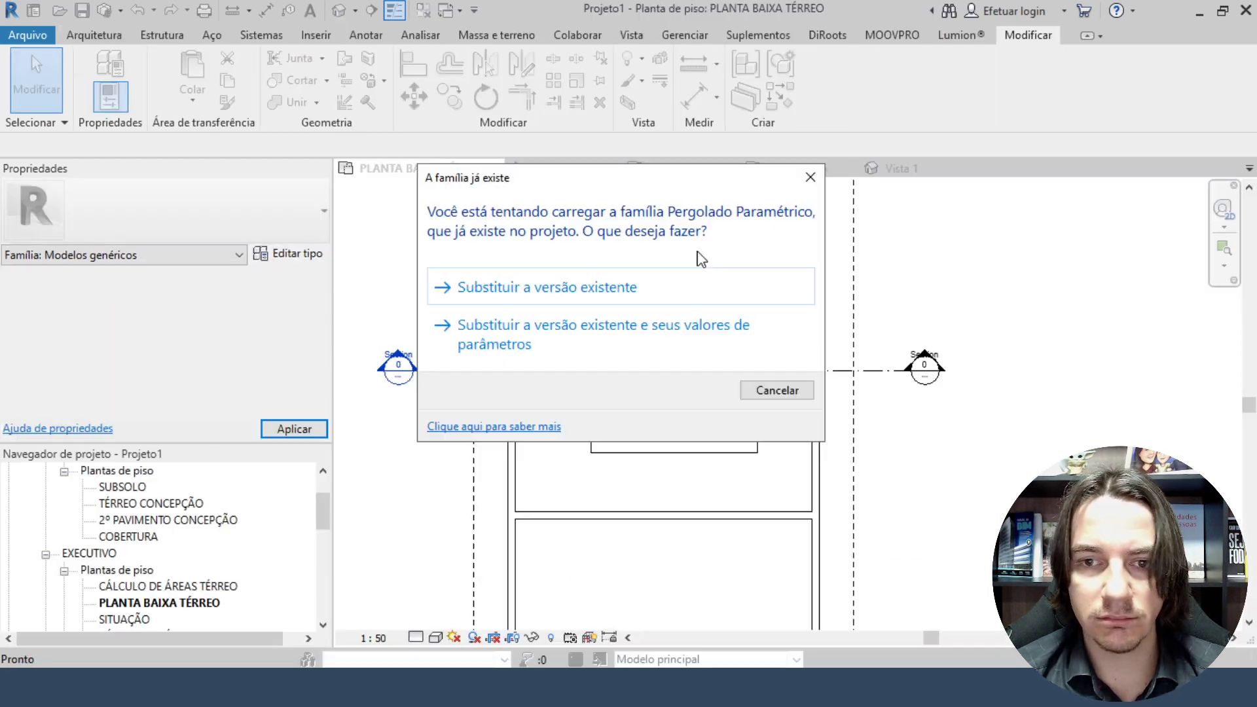
pyautogui.click(577, 288)
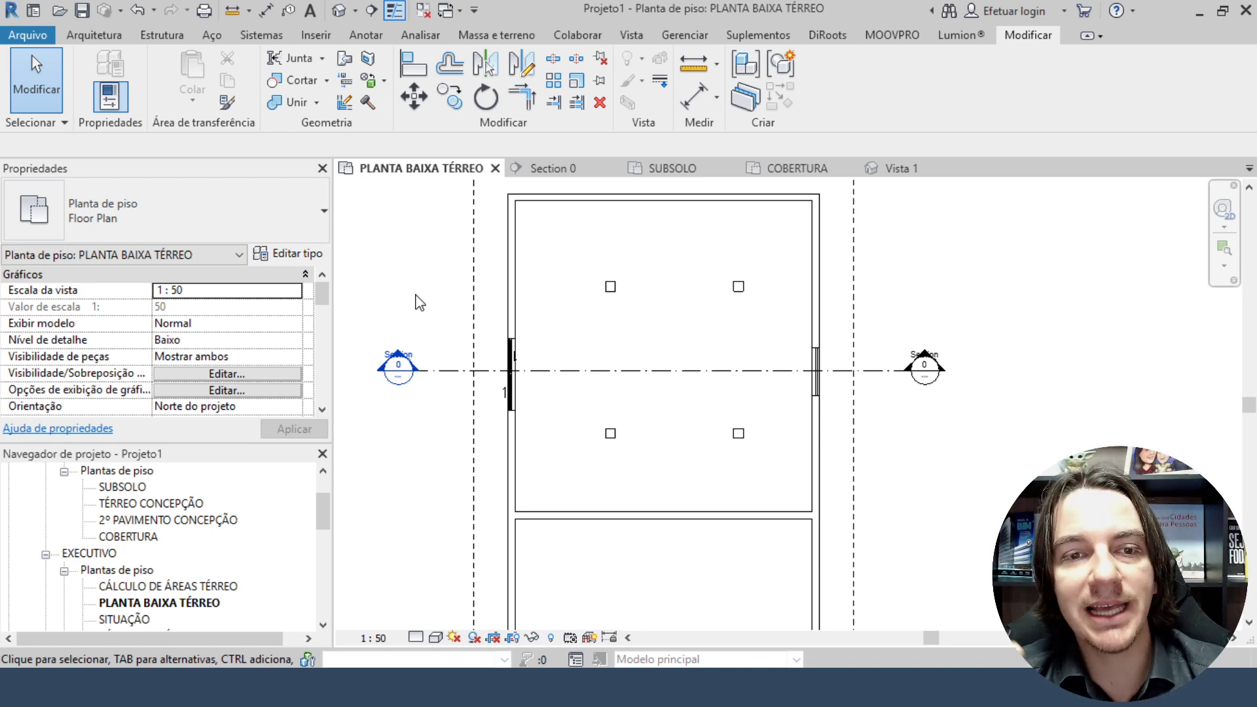
# Select the pergola in the ground floor plan and compare how it displays in Section 0 and in the plan.
pyautogui.scroll(3, 570, 310)
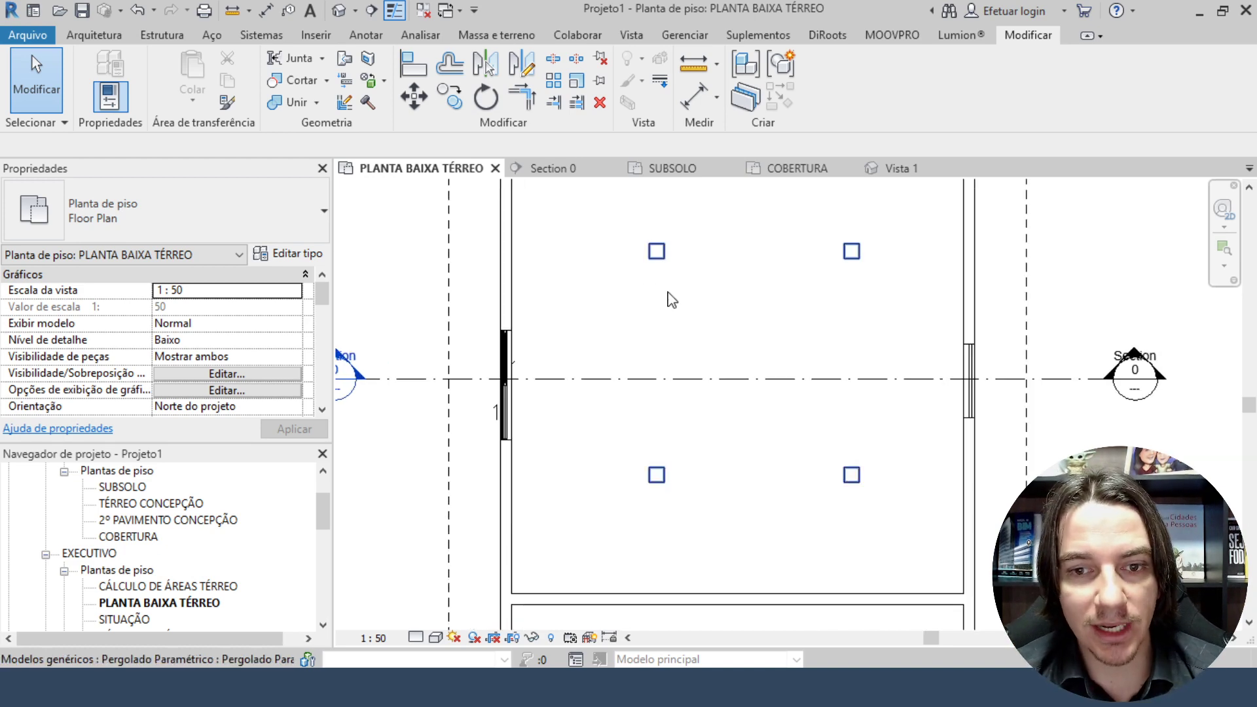
pyautogui.click(646, 254)
pyautogui.click(543, 169)
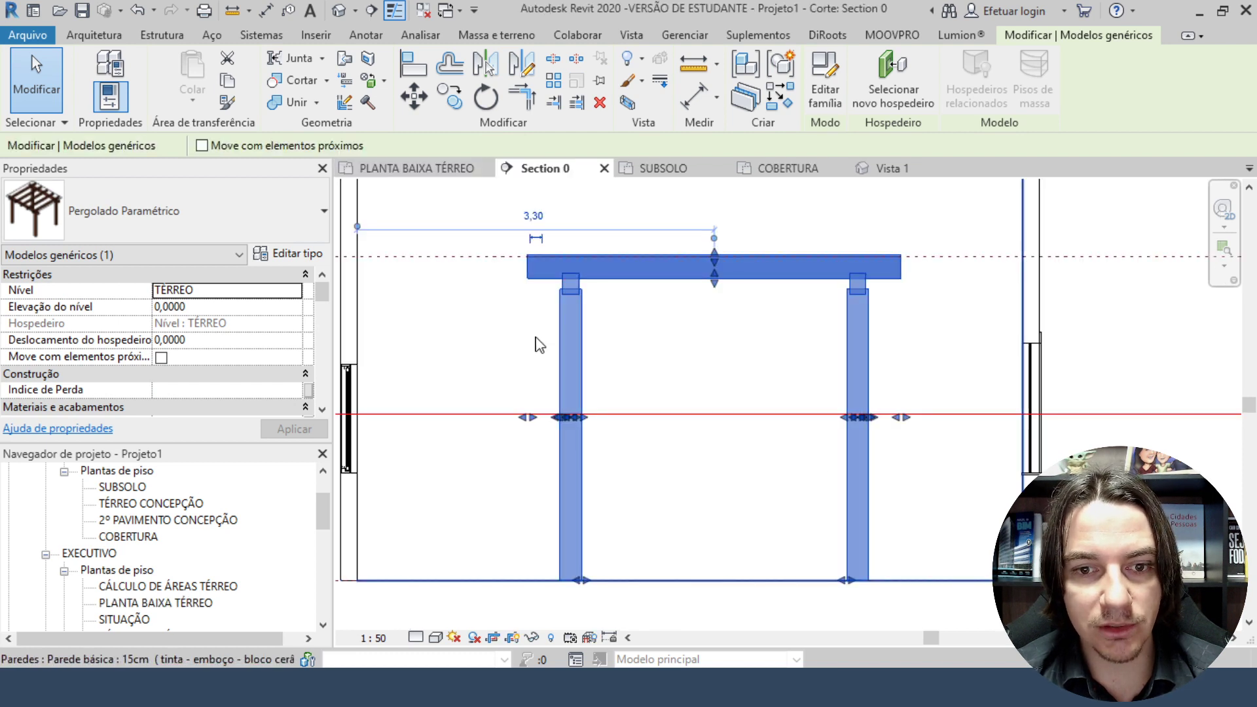
pyautogui.click(430, 171)
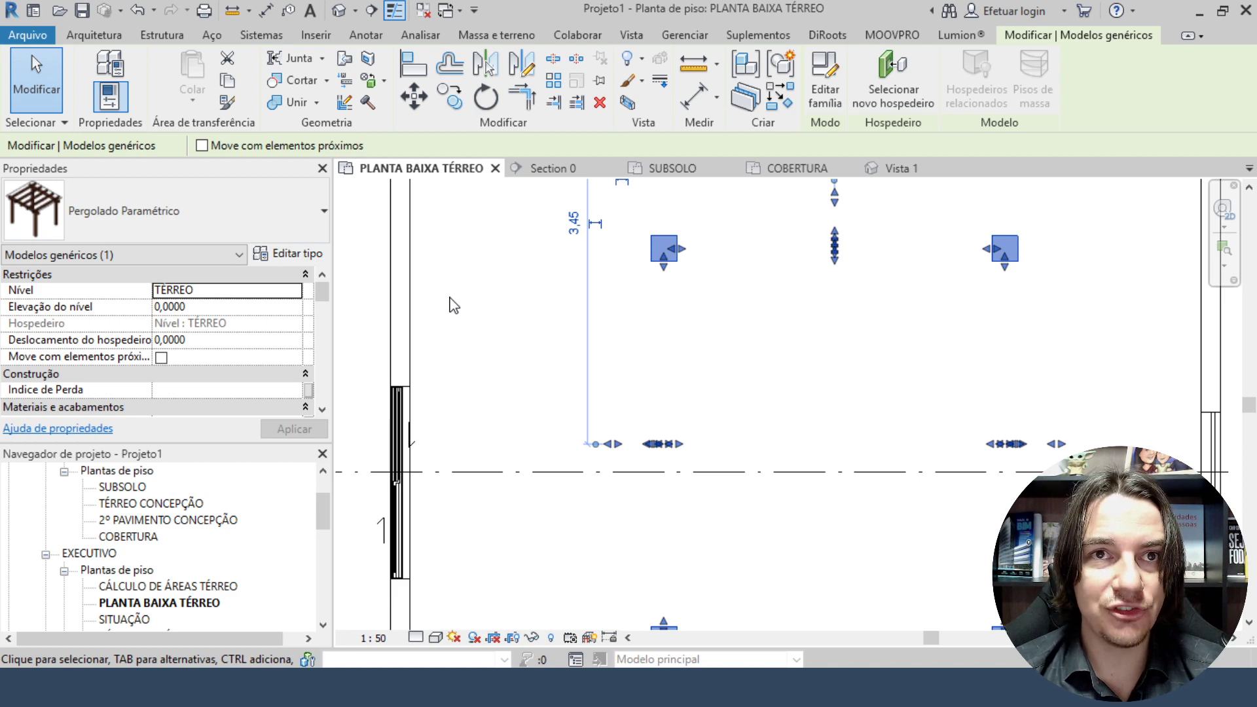
pyautogui.scroll(-2, 472, 303)
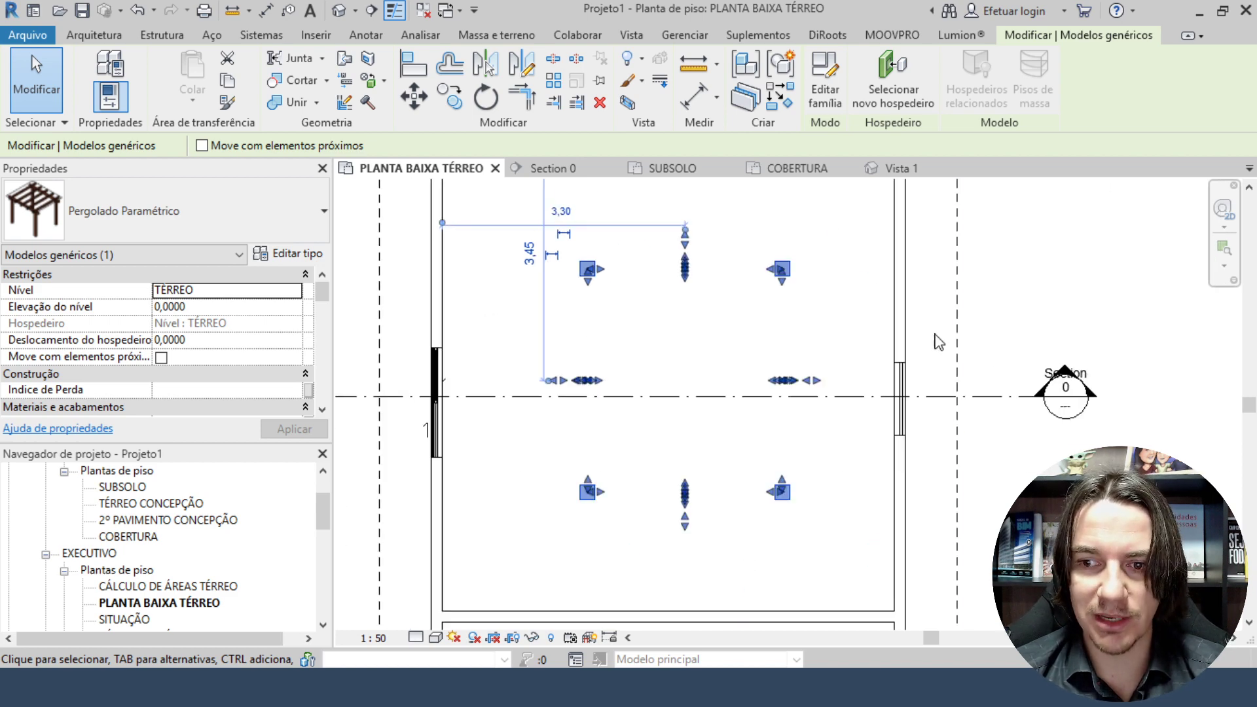
# Set the sill height of the Janela de Vidro Temperado - 4 folhas window in the right-hand wall to 2.
pyautogui.click(901, 398)
pyautogui.scroll(1, 902, 397)
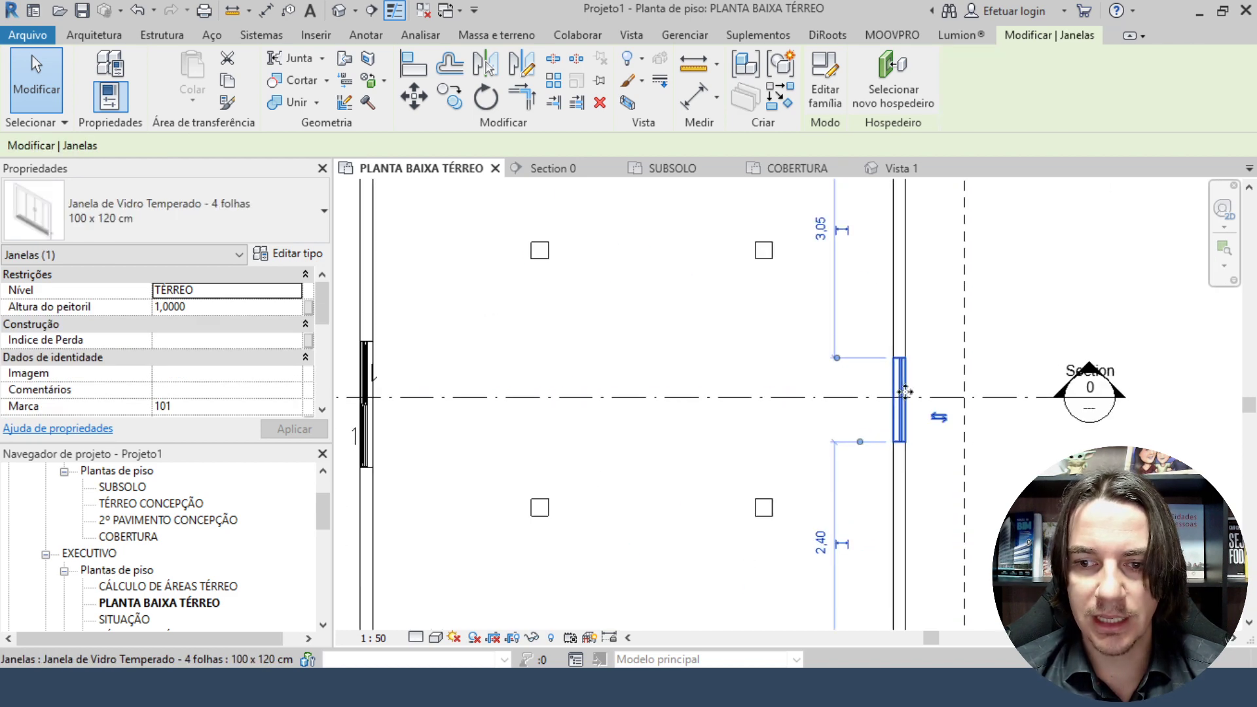
pyautogui.click(223, 308)
pyautogui.write('2')
pyautogui.press('Return')
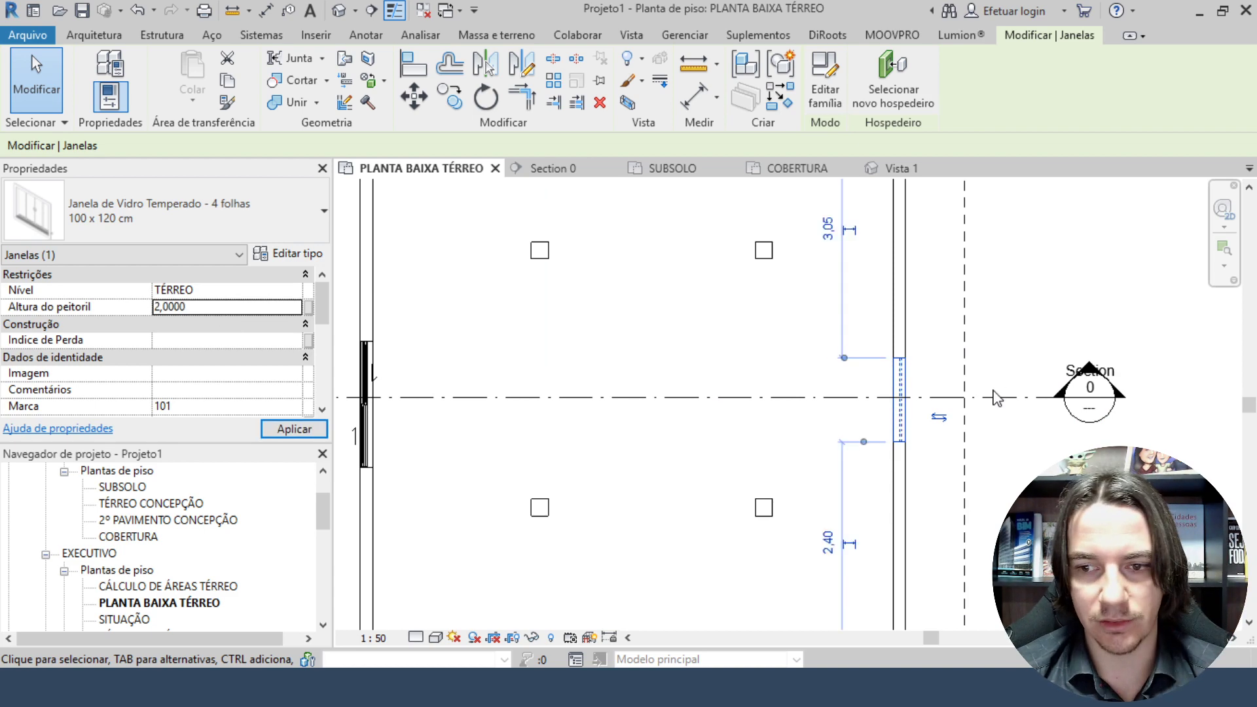
pyautogui.scroll(5, 888, 425)
pyautogui.press('Escape')
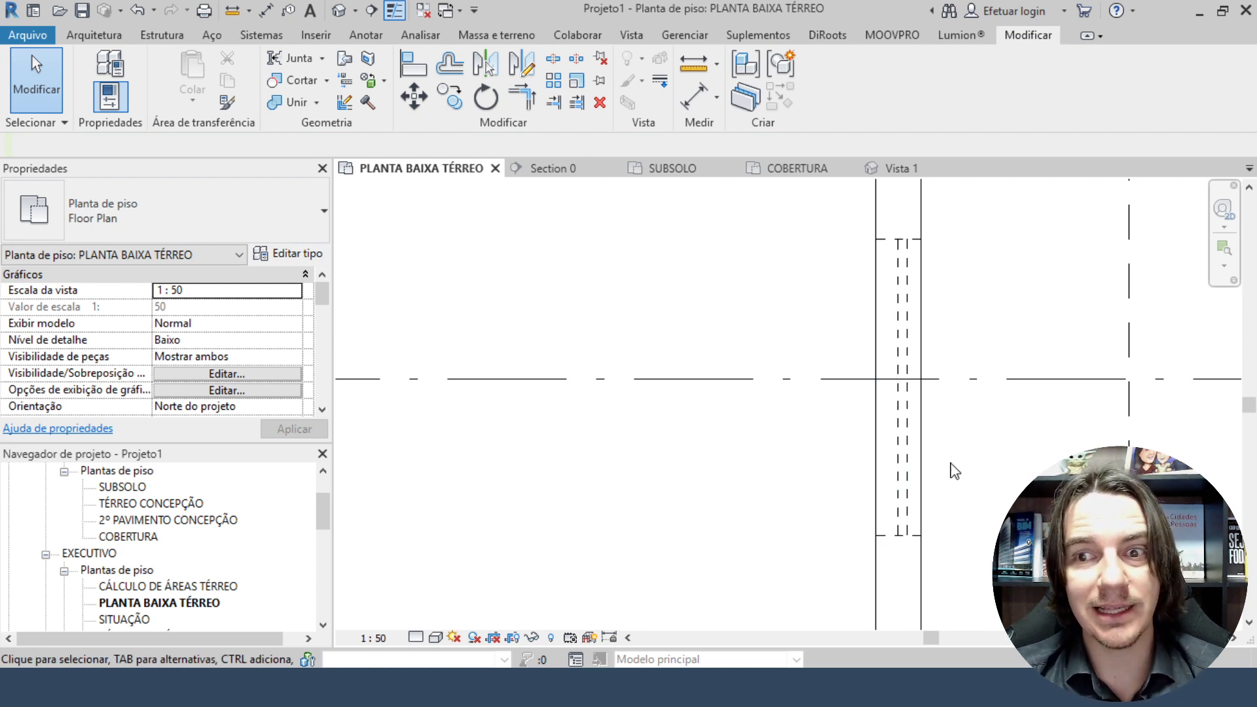
# Set the sill height of the Sasazaki sliding window in the opposite wall to 2.
pyautogui.scroll(-5, 877, 454)
pyautogui.moveTo(720, 455); pyautogui.dragTo(1046, 392, button='middle')
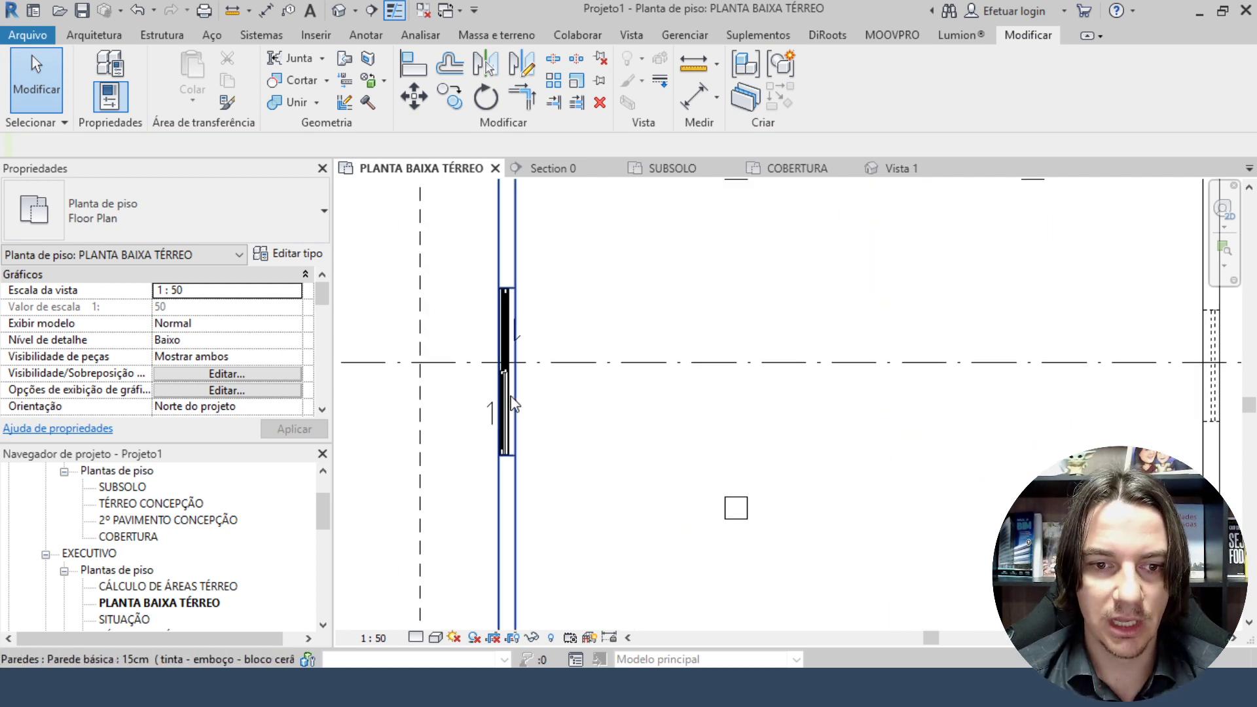
pyautogui.click(506, 393)
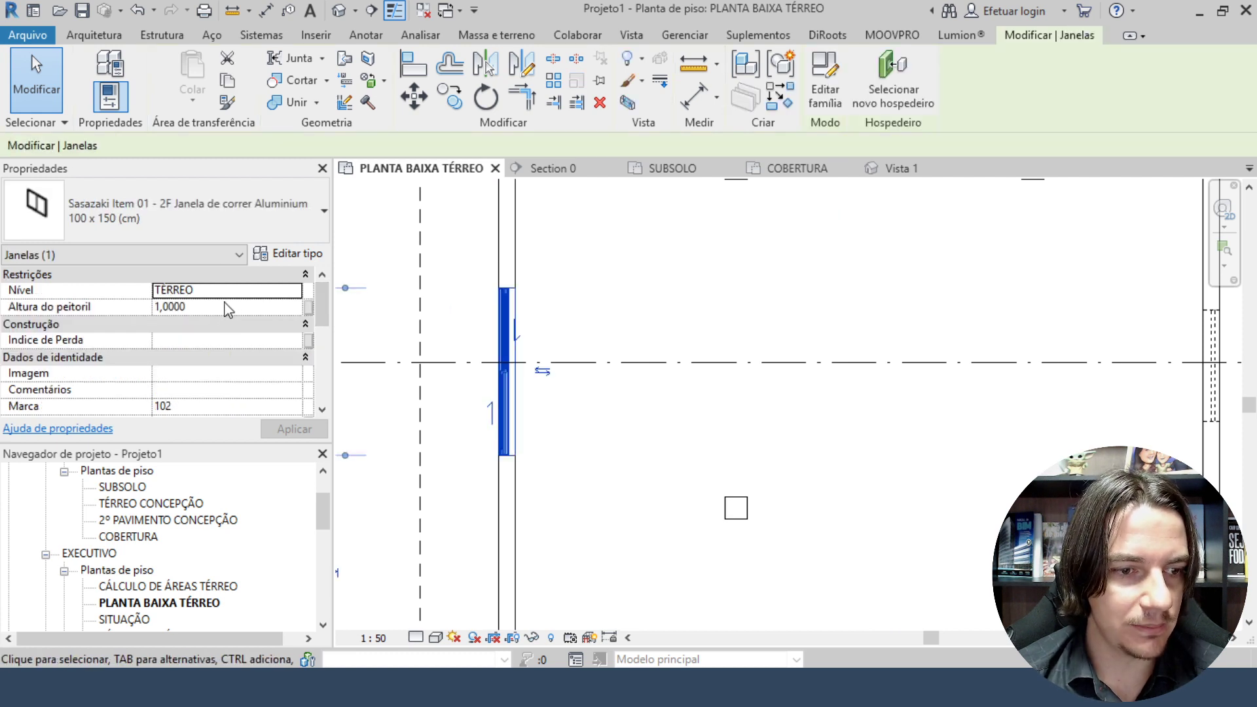
pyautogui.click(223, 305)
pyautogui.write('2')
pyautogui.click(635, 413)
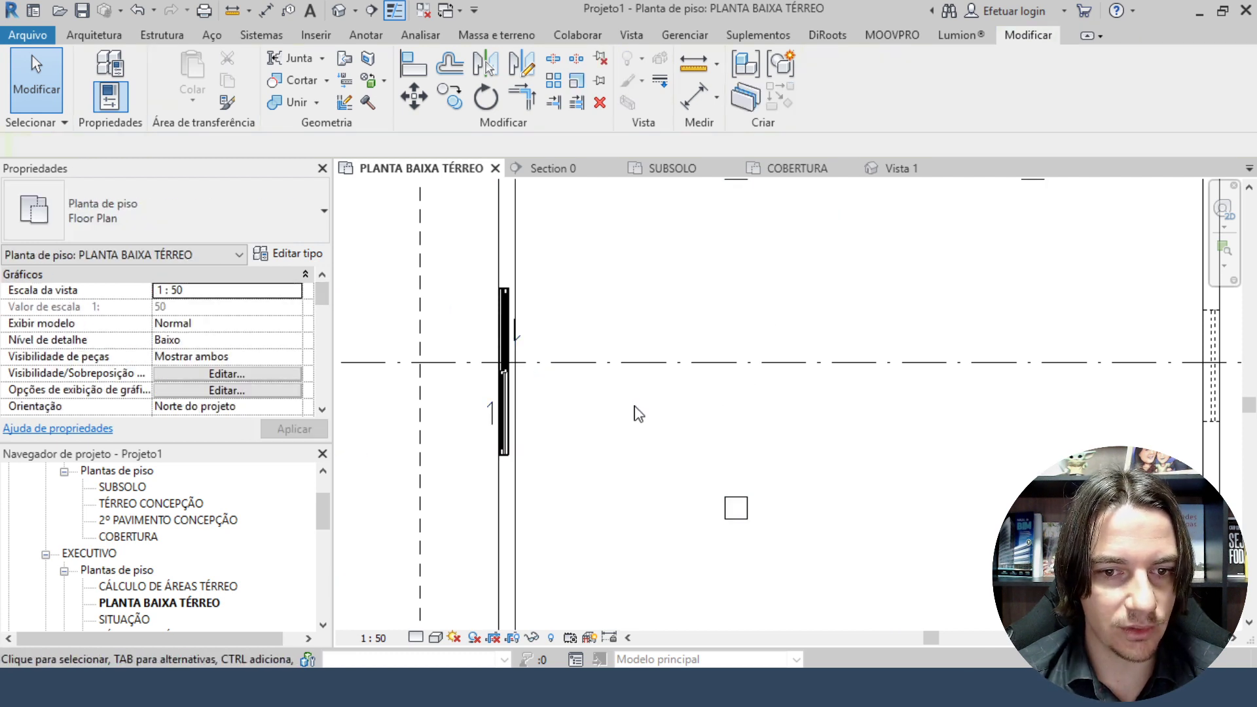
pyautogui.scroll(2, 504, 335)
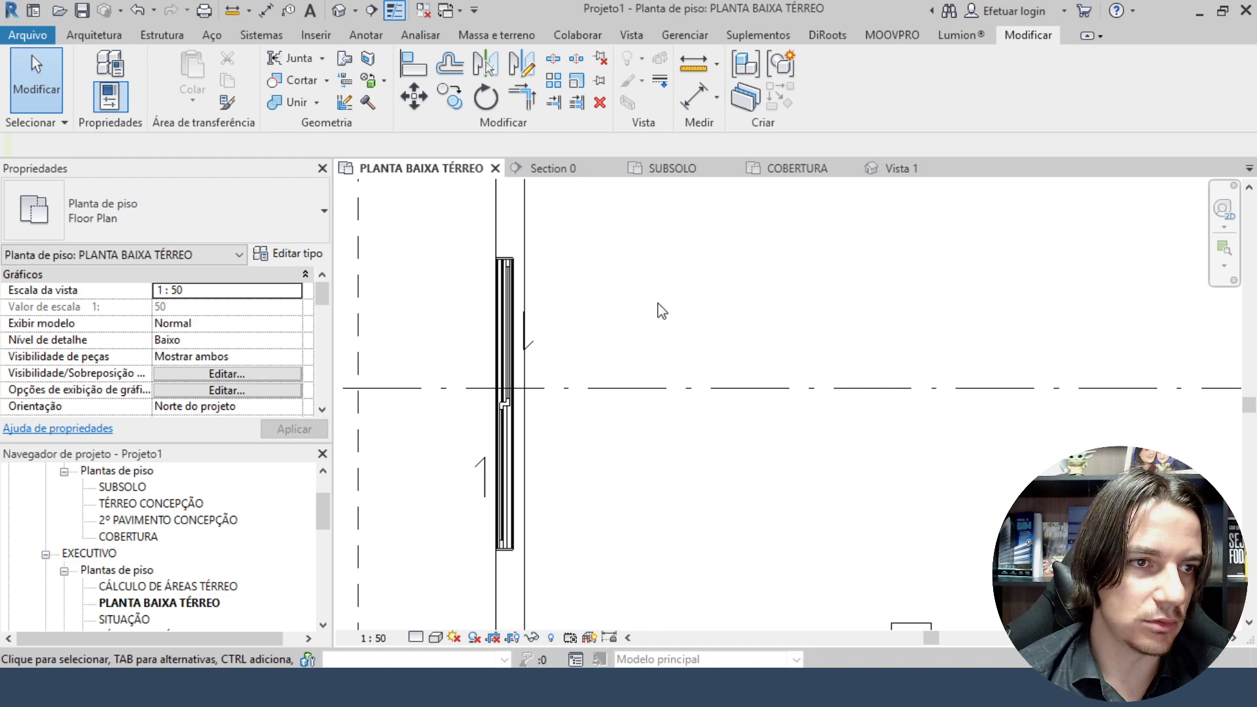
# In the PLANTA BAIXA TÉRREO view range, set the top offset to 1,9, apply it and close the dialog.
pyautogui.scroll(-3, 150, 324)
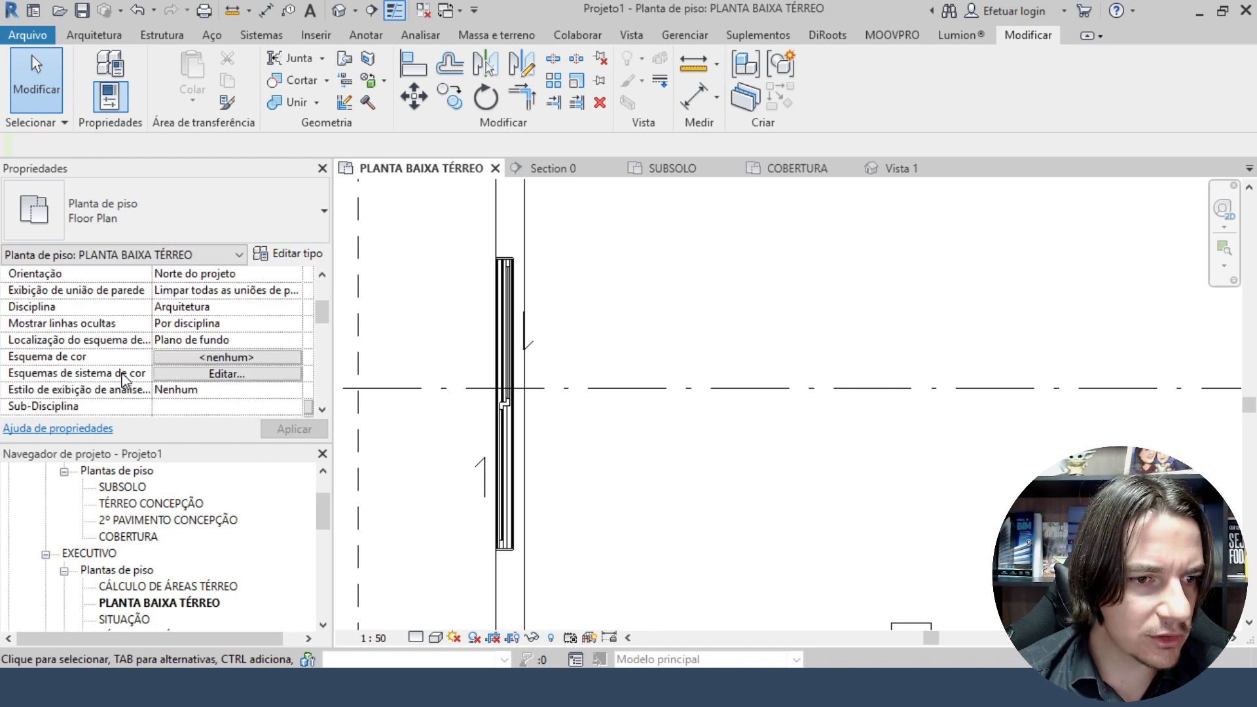
pyautogui.scroll(-3, 103, 374)
pyautogui.scroll(-5, 141, 350)
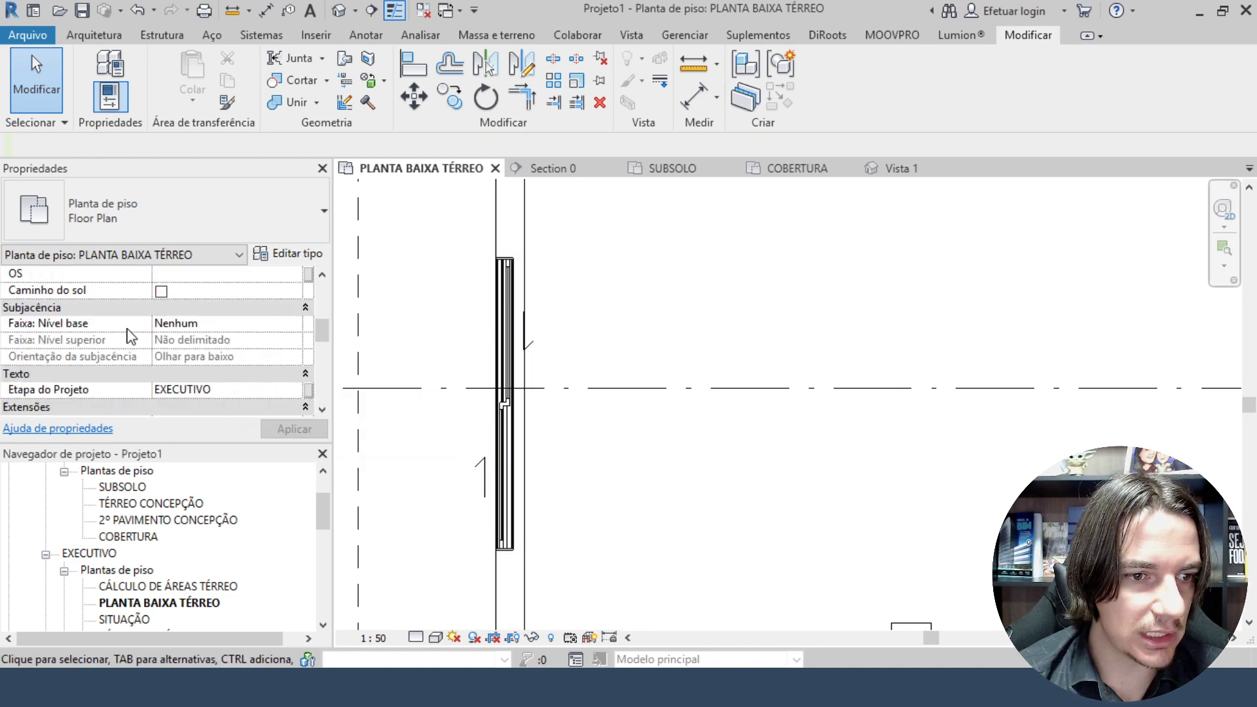
pyautogui.click(176, 378)
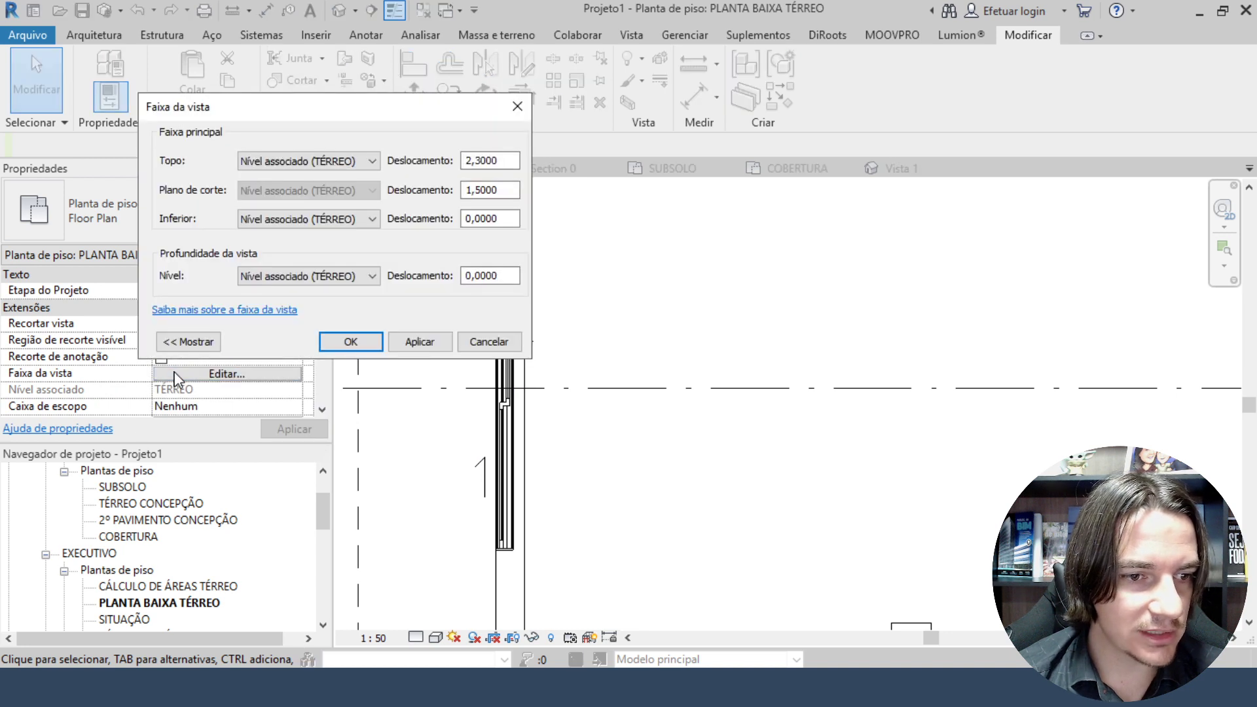
pyautogui.doubleClick(498, 164)
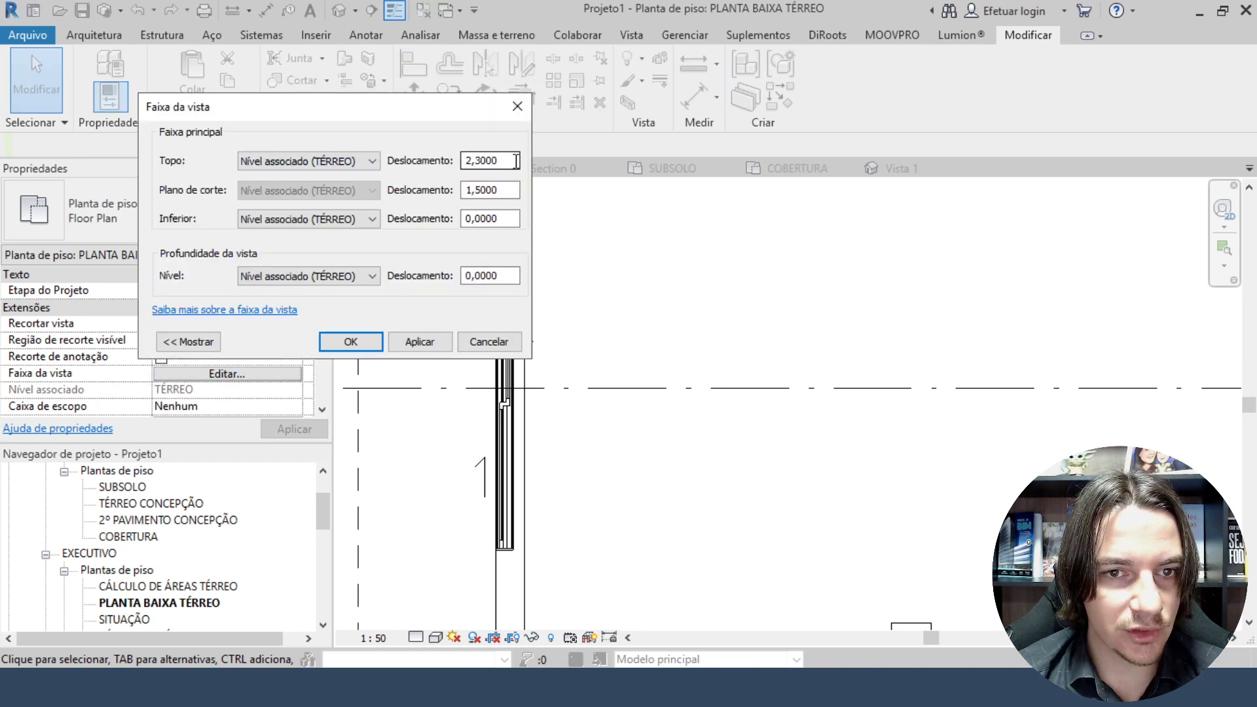
pyautogui.write('1.9')
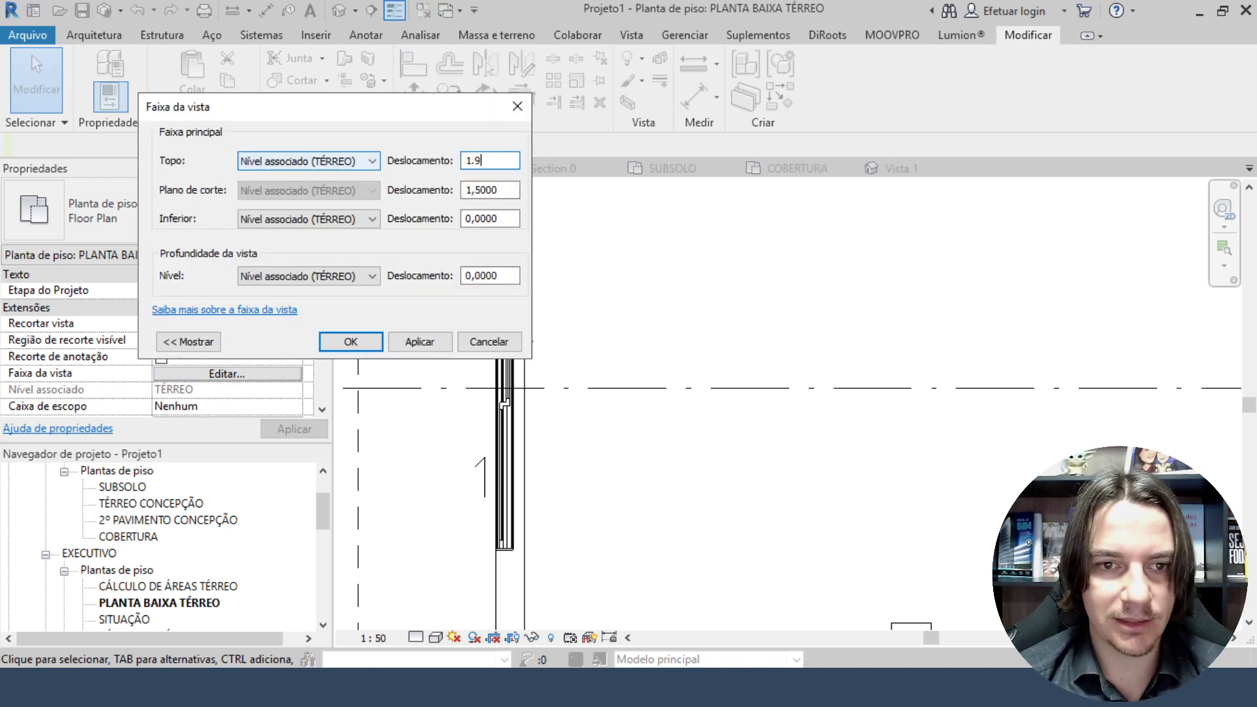
pyautogui.click(412, 341)
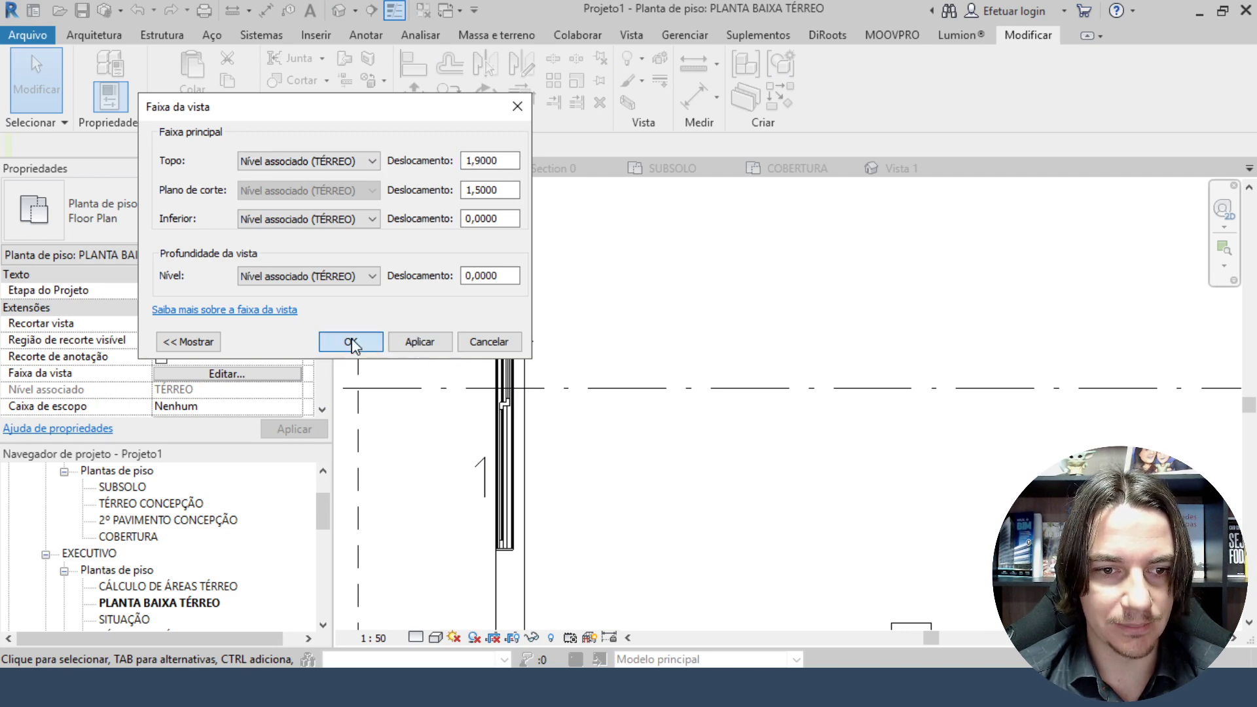
pyautogui.click(351, 341)
# Place a Janela maxim-ar - 60X60 cm window with a sill height of 2,5 in the right-hand wall, just above the tempered glass window.
pyautogui.scroll(-3, 916, 334)
pyautogui.scroll(5, 932, 328)
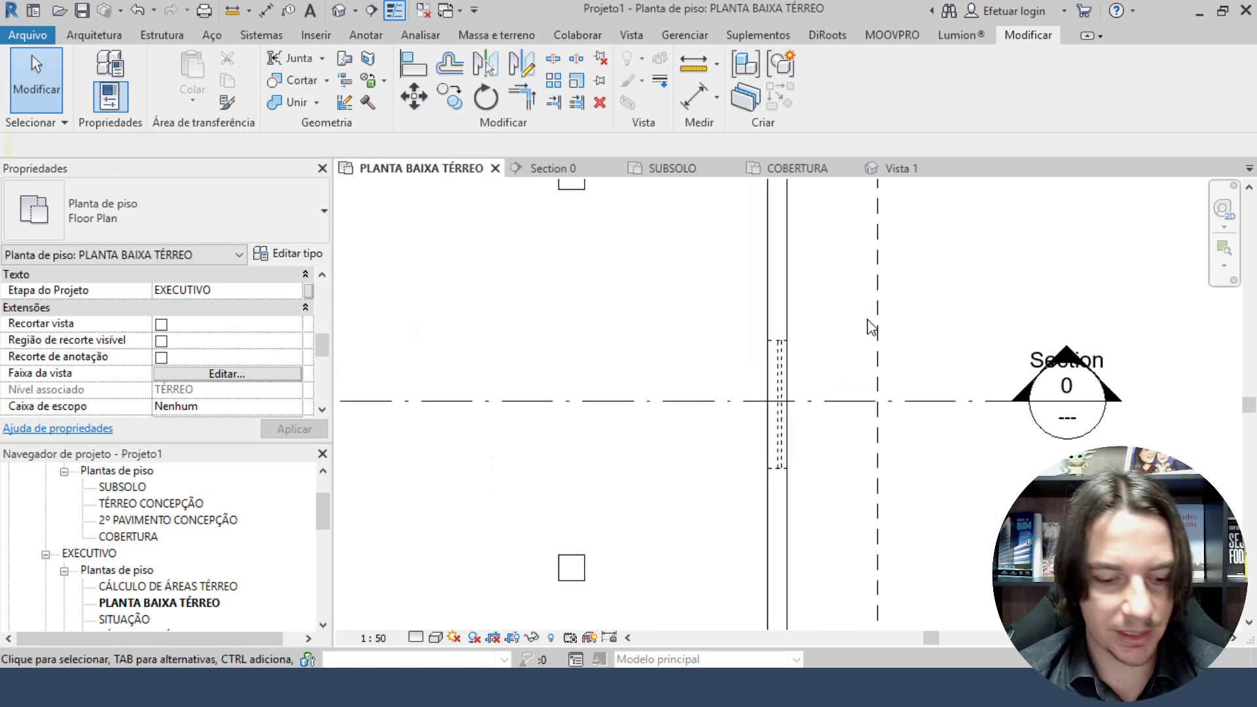
pyautogui.press('w')
pyautogui.press('n')
pyautogui.click(215, 224)
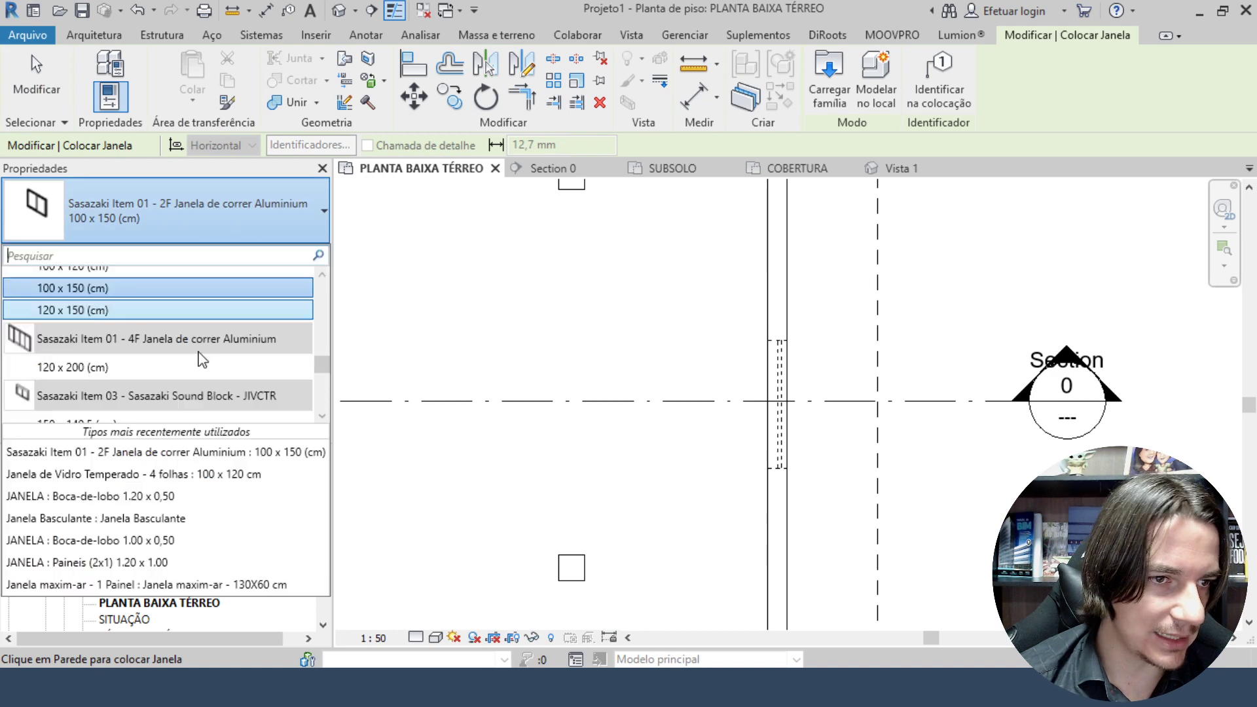
pyautogui.scroll(4, 150, 367)
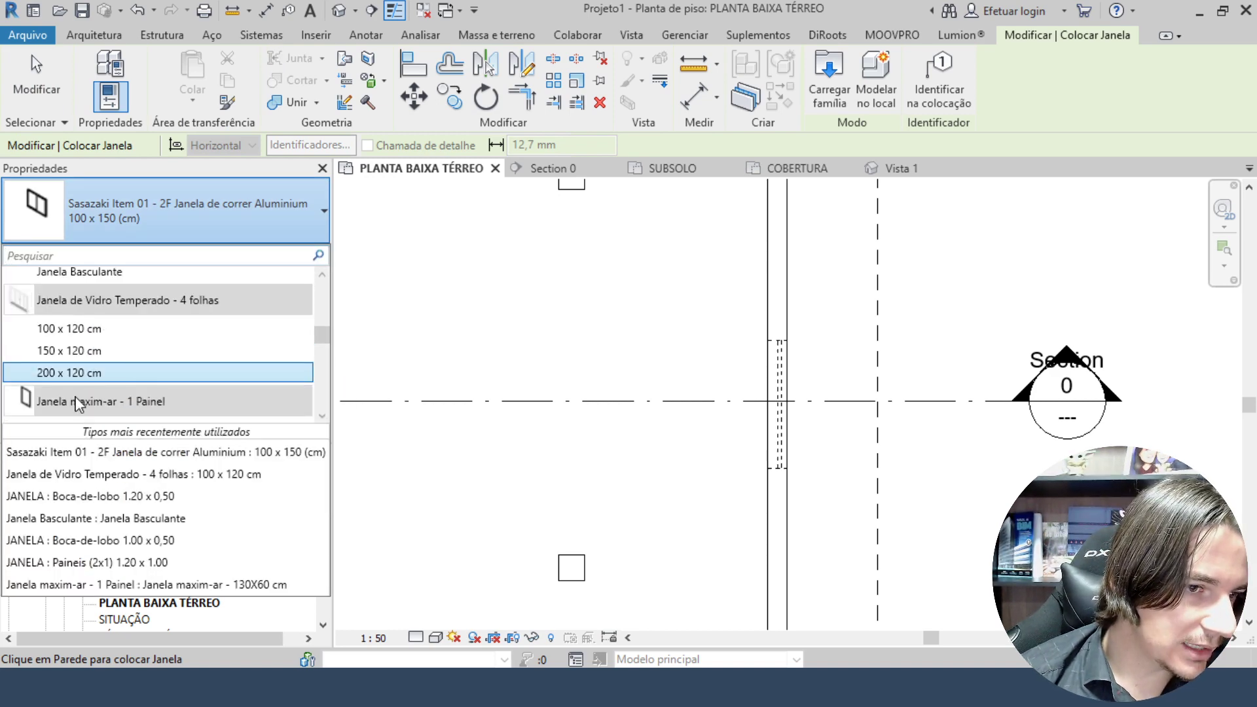
pyautogui.scroll(-4, 78, 403)
pyautogui.click(104, 339)
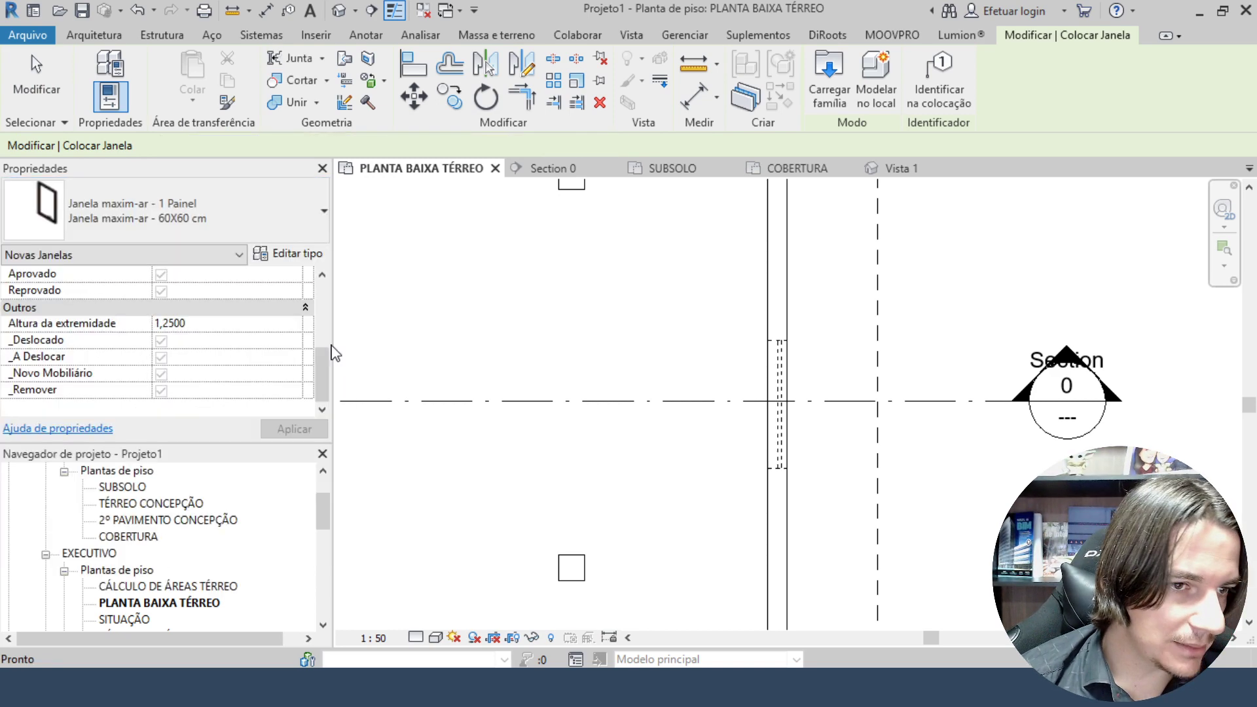
pyautogui.scroll(5, 256, 360)
pyautogui.click(240, 290)
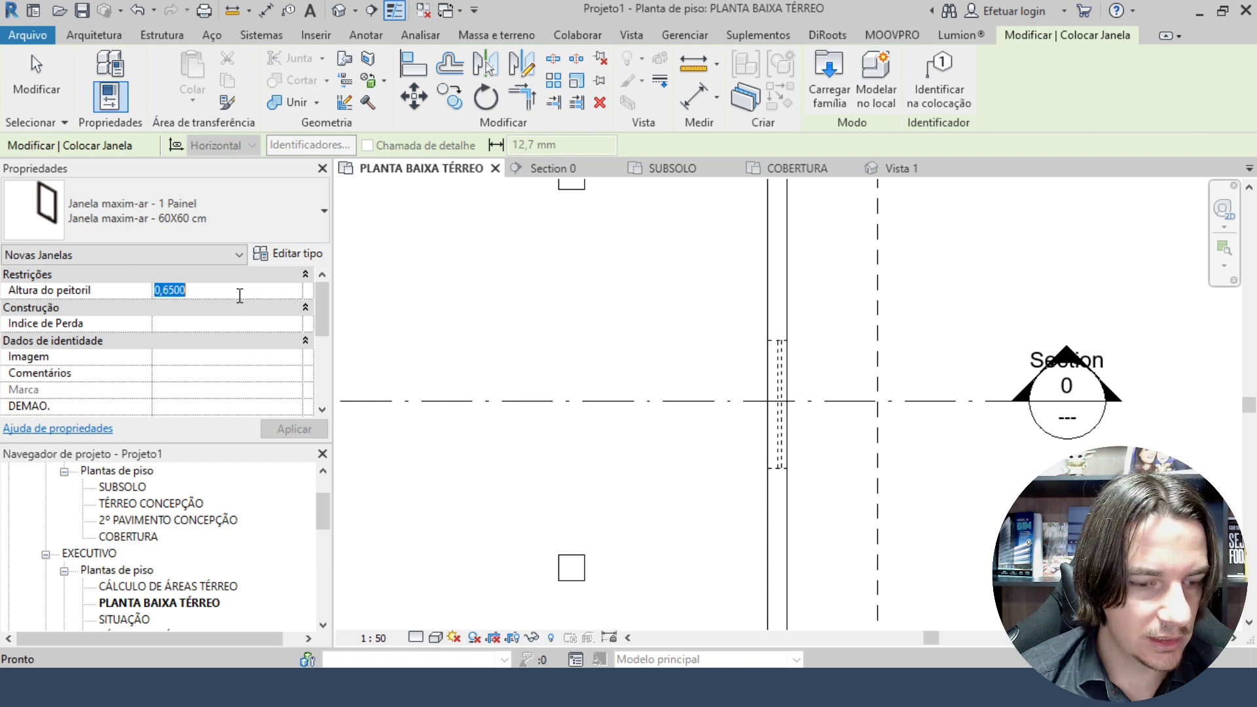
pyautogui.write('2,5')
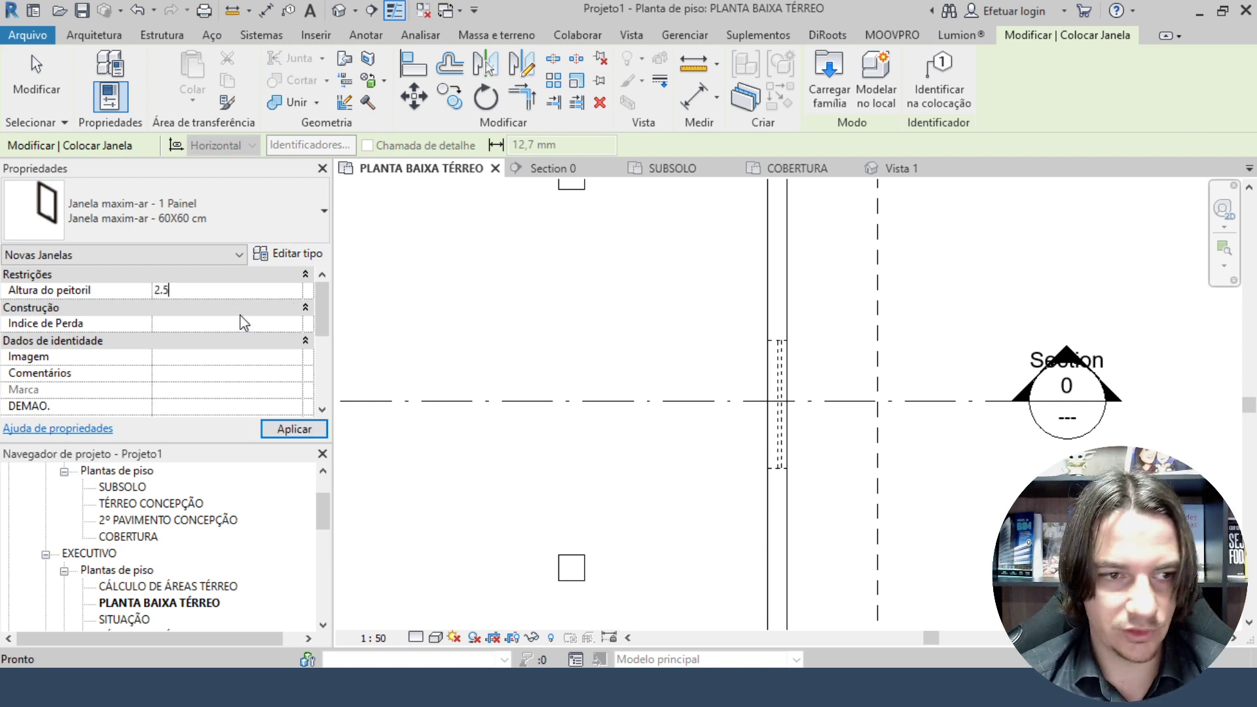
pyautogui.click(777, 246)
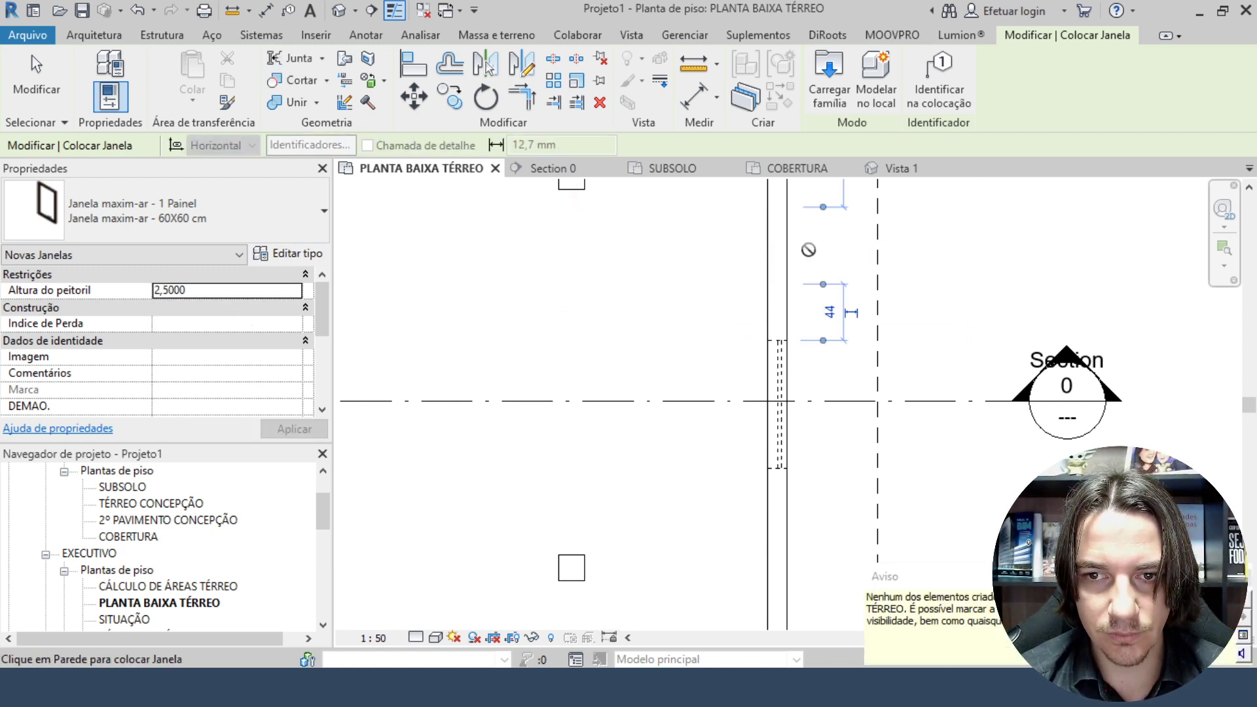
pyautogui.press('Escape')
pyautogui.press('Escape')
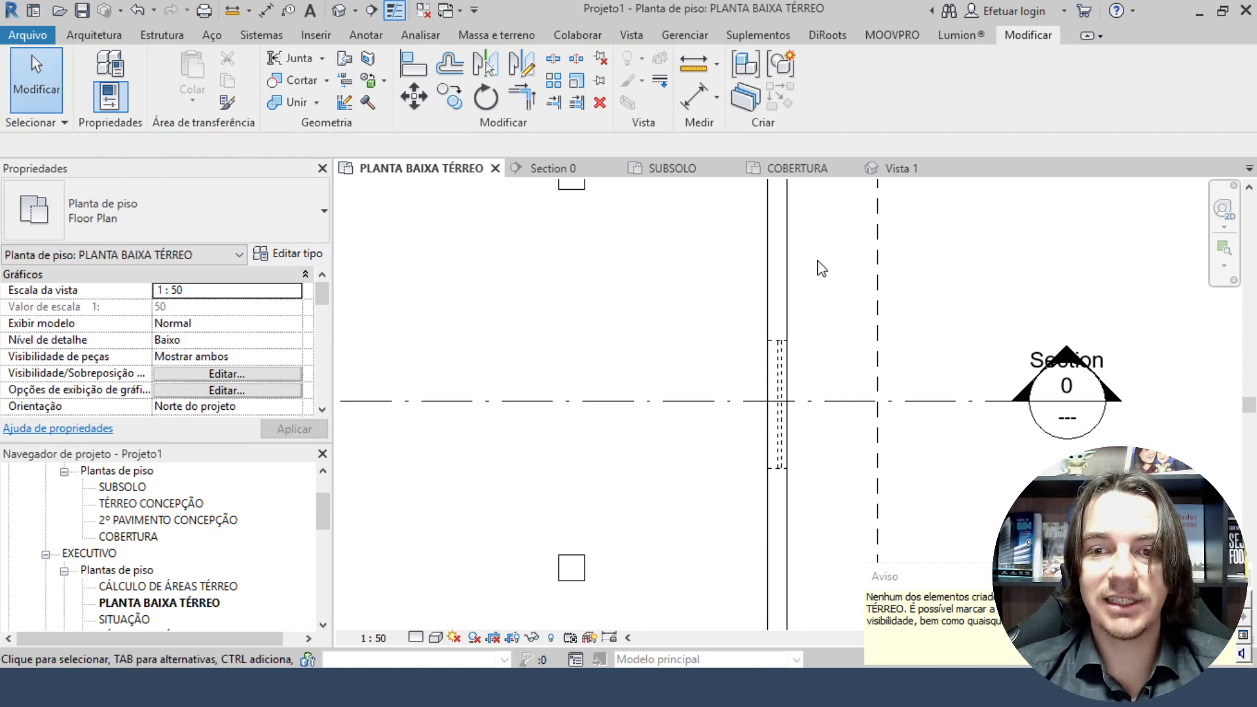
# Open the 3D view and select the new maxim-ar window to examine its position in the wall.
pyautogui.press('3')
pyautogui.press('d')
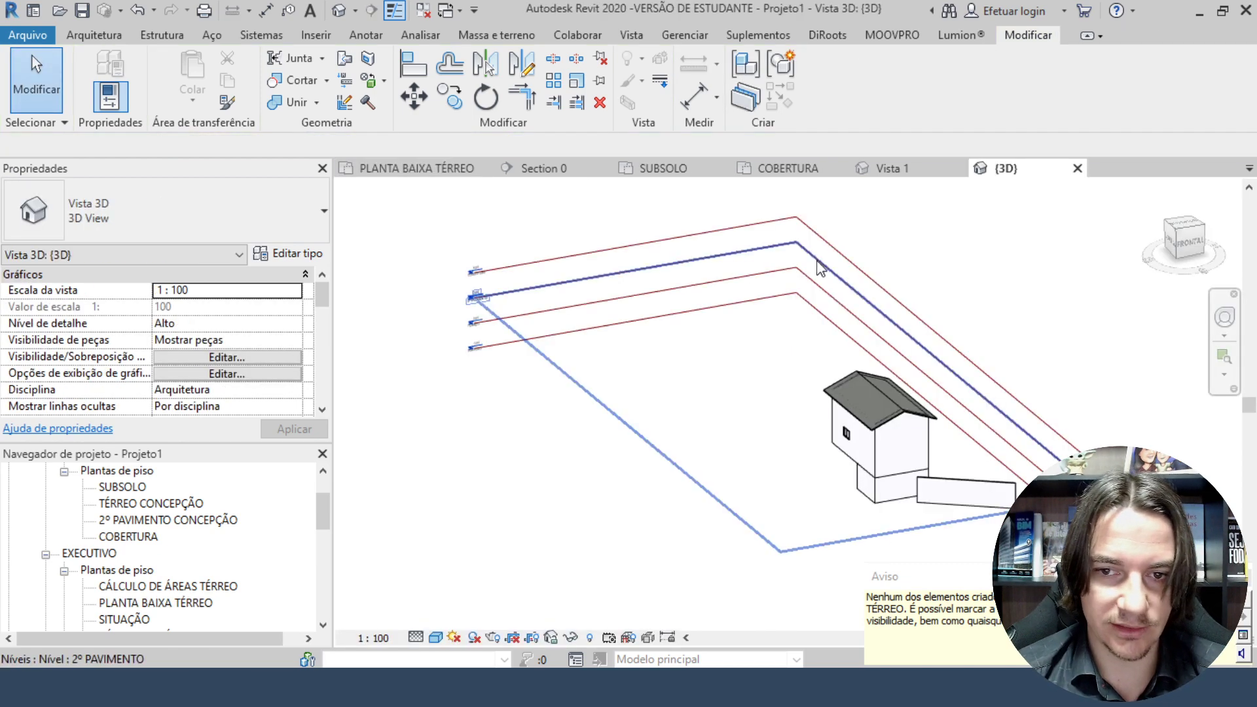
pyautogui.keyDown('shift'); pyautogui.moveTo(897, 468); pyautogui.dragTo(1195, 440, button='middle'); pyautogui.keyUp('shift')
pyautogui.keyDown('shift'); pyautogui.moveTo(687, 375); pyautogui.dragTo(996, 364, button='middle'); pyautogui.keyUp('shift')
pyautogui.scroll(5, 712, 405)
pyautogui.click(650, 464)
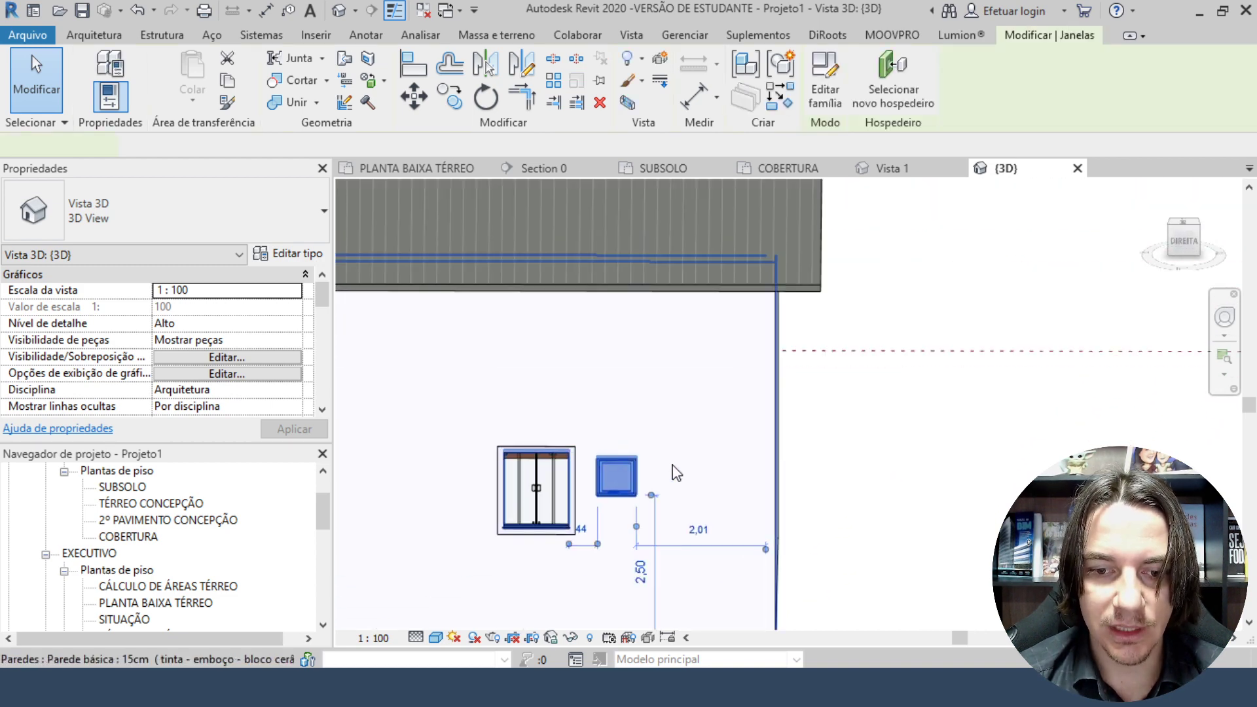
pyautogui.keyDown('shift'); pyautogui.moveTo(674, 462); pyautogui.dragTo(880, 337, button='middle'); pyautogui.keyUp('shift')
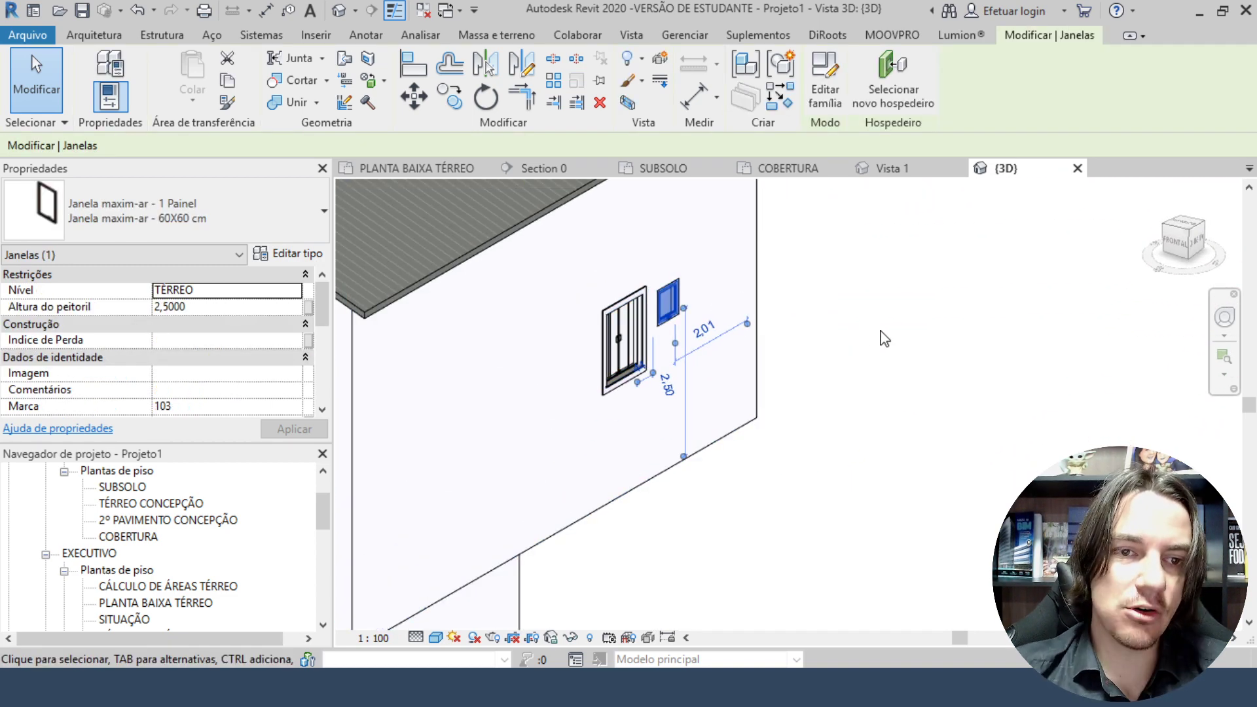
# Return to the PLANTA BAIXA TÉRREO plan and review its view range offsets without changing them.
pyautogui.click(381, 169)
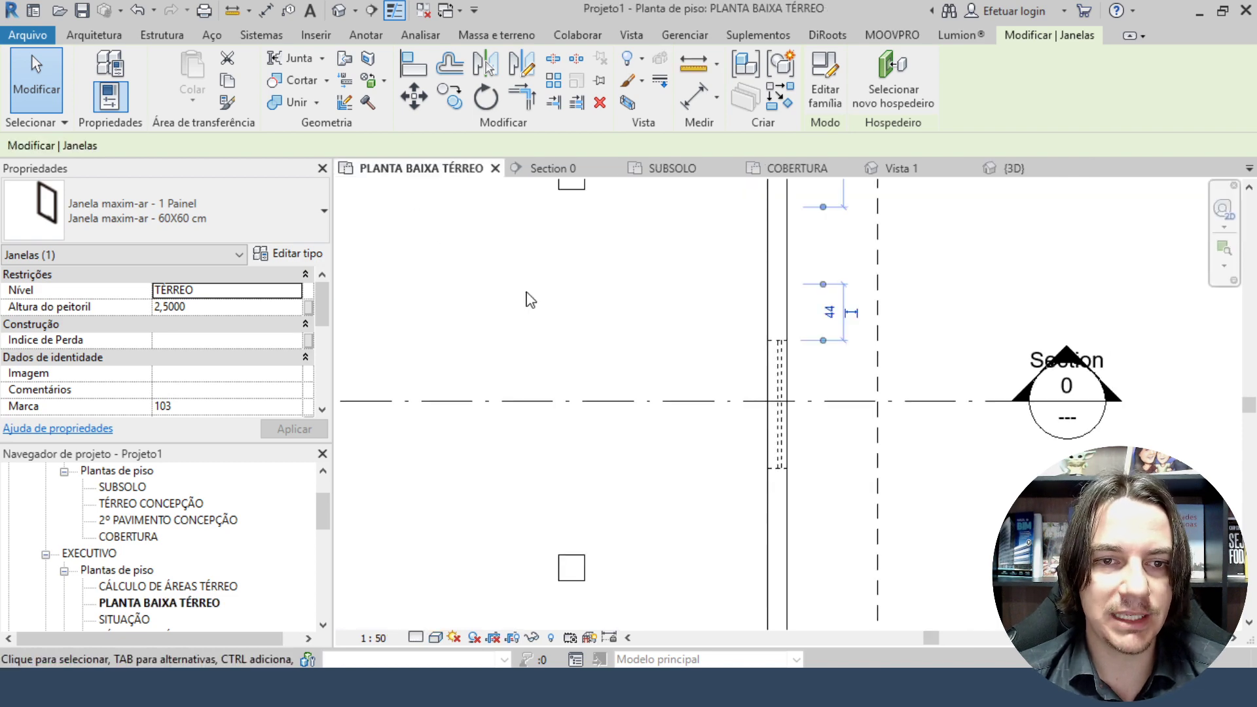
pyautogui.scroll(-2, 628, 354)
pyautogui.scroll(-3, 185, 343)
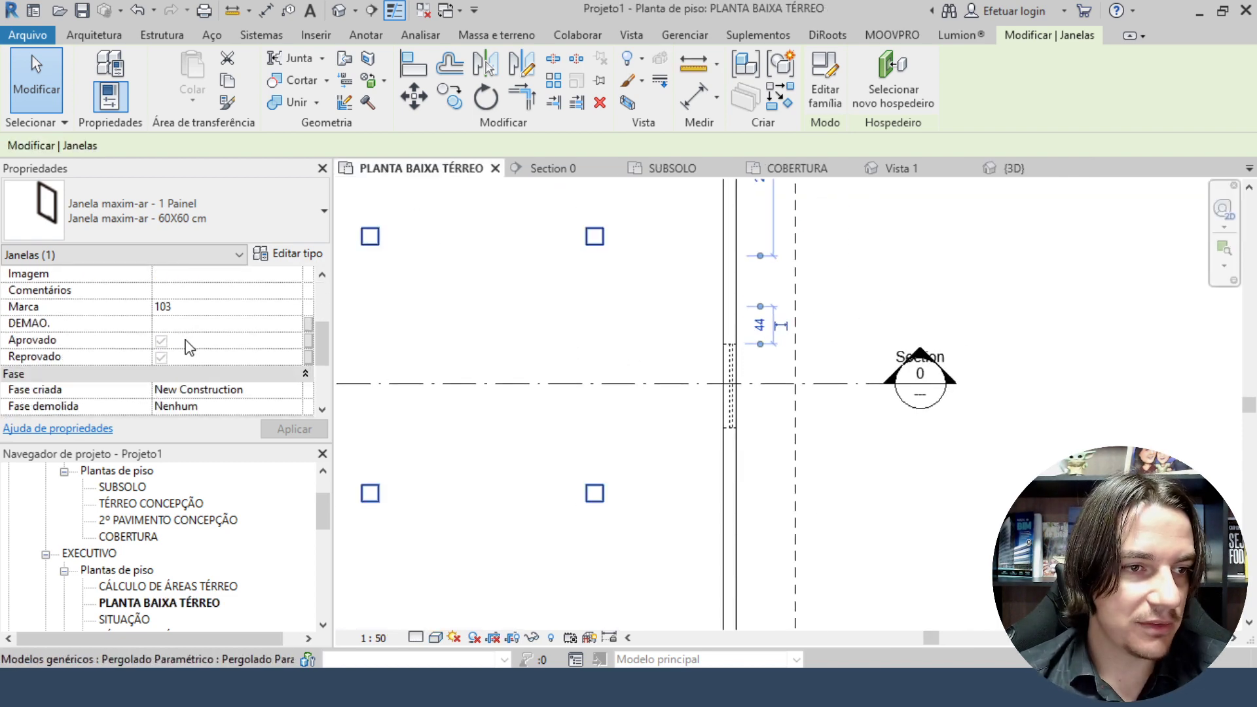
pyautogui.press('Escape')
pyautogui.scroll(-6, 131, 356)
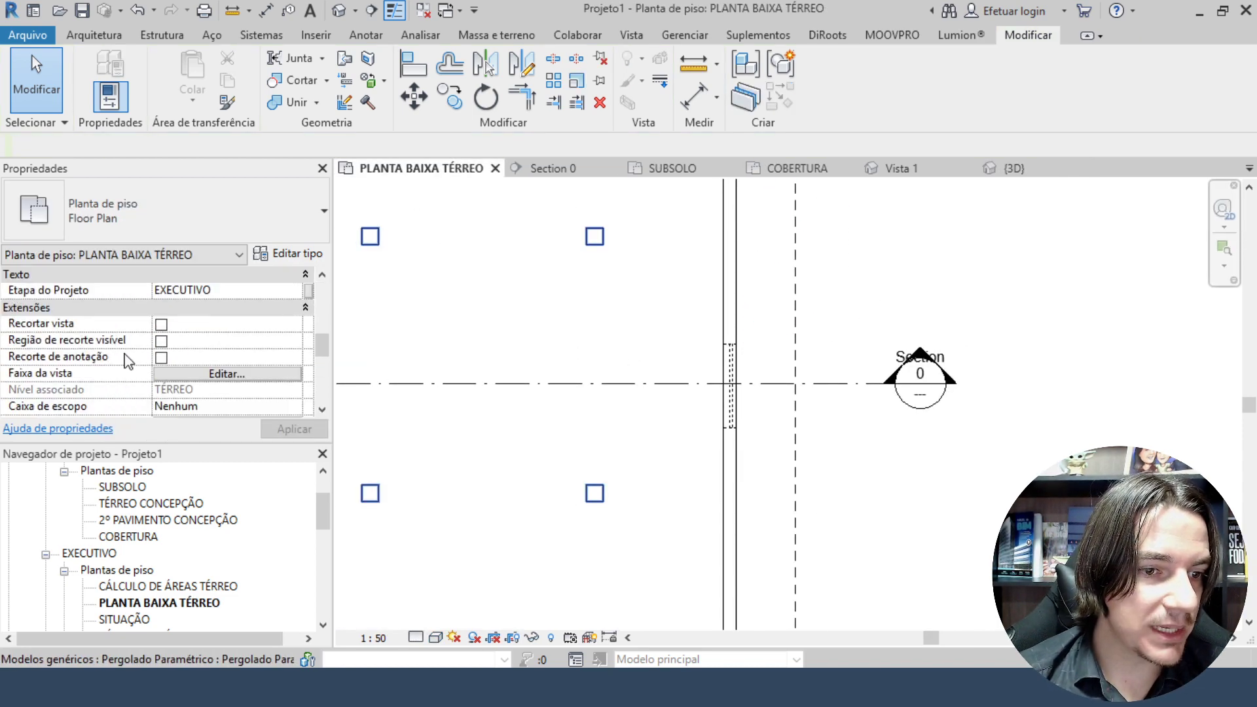
pyautogui.click(168, 377)
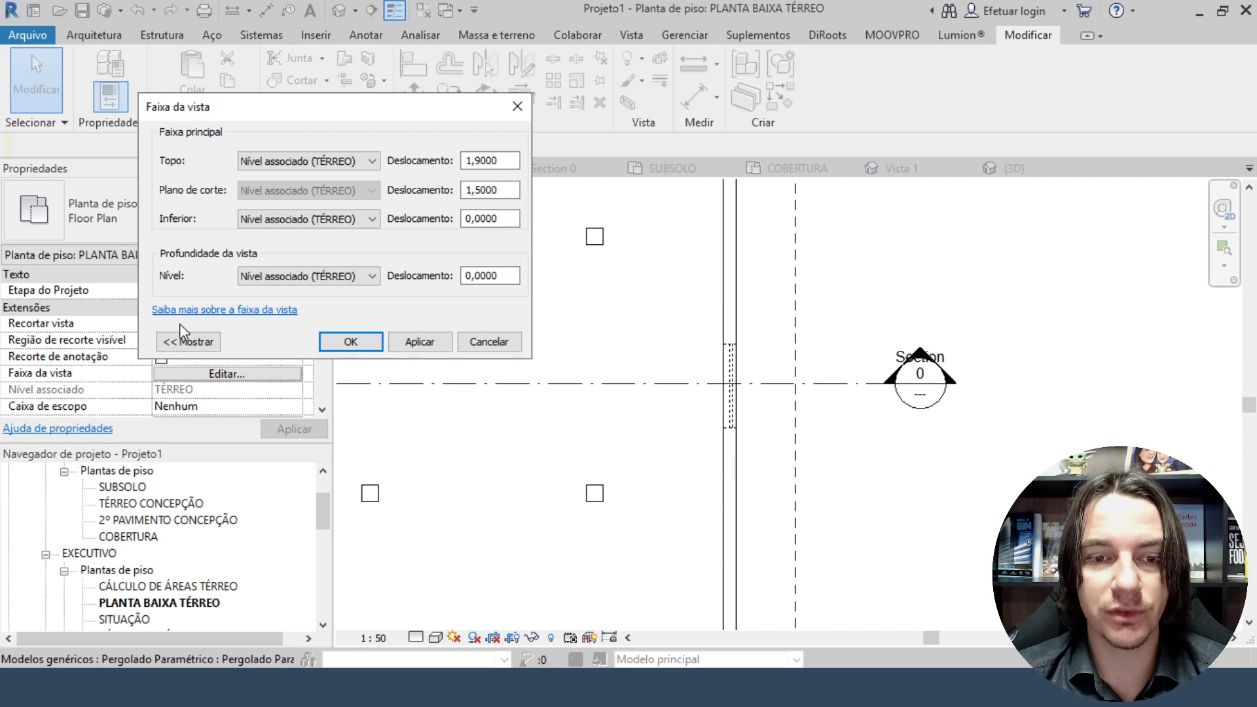
pyautogui.click(488, 341)
# Select the tempered glass window in the right-hand wall and examine up close how the plan represents it.
pyautogui.scroll(2, 713, 382)
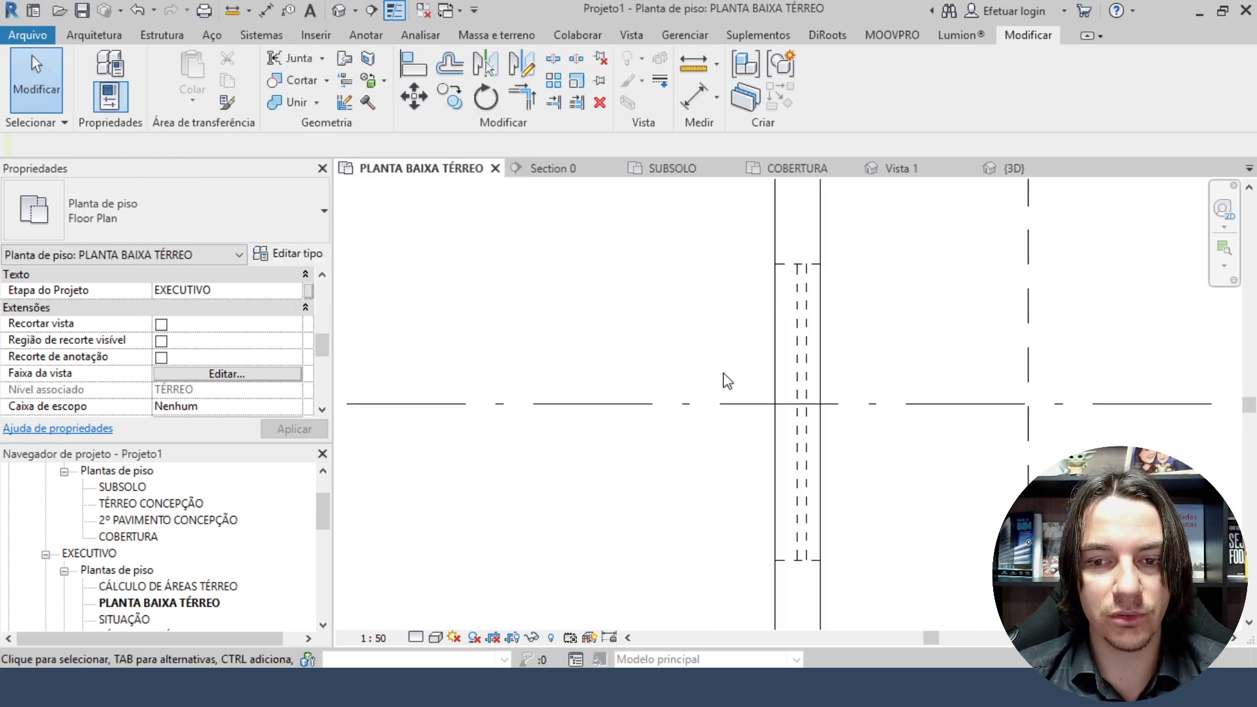
pyautogui.click(825, 344)
pyautogui.scroll(2, 851, 342)
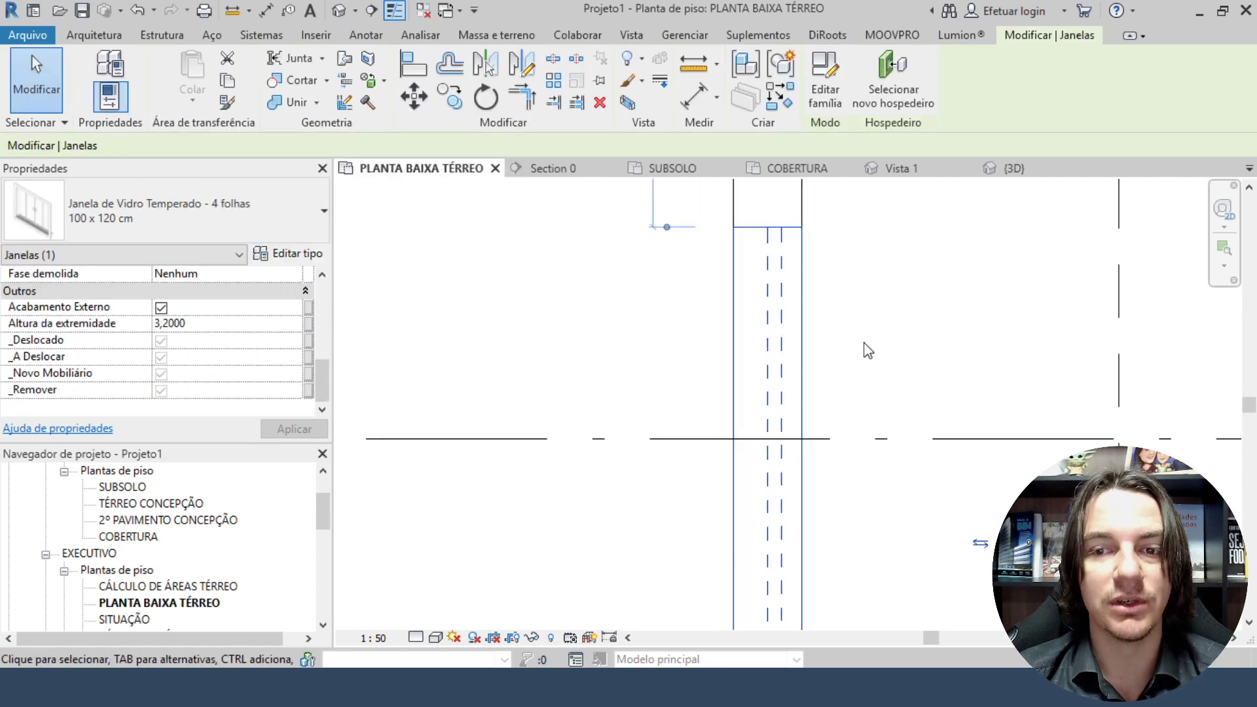
pyautogui.click(898, 345)
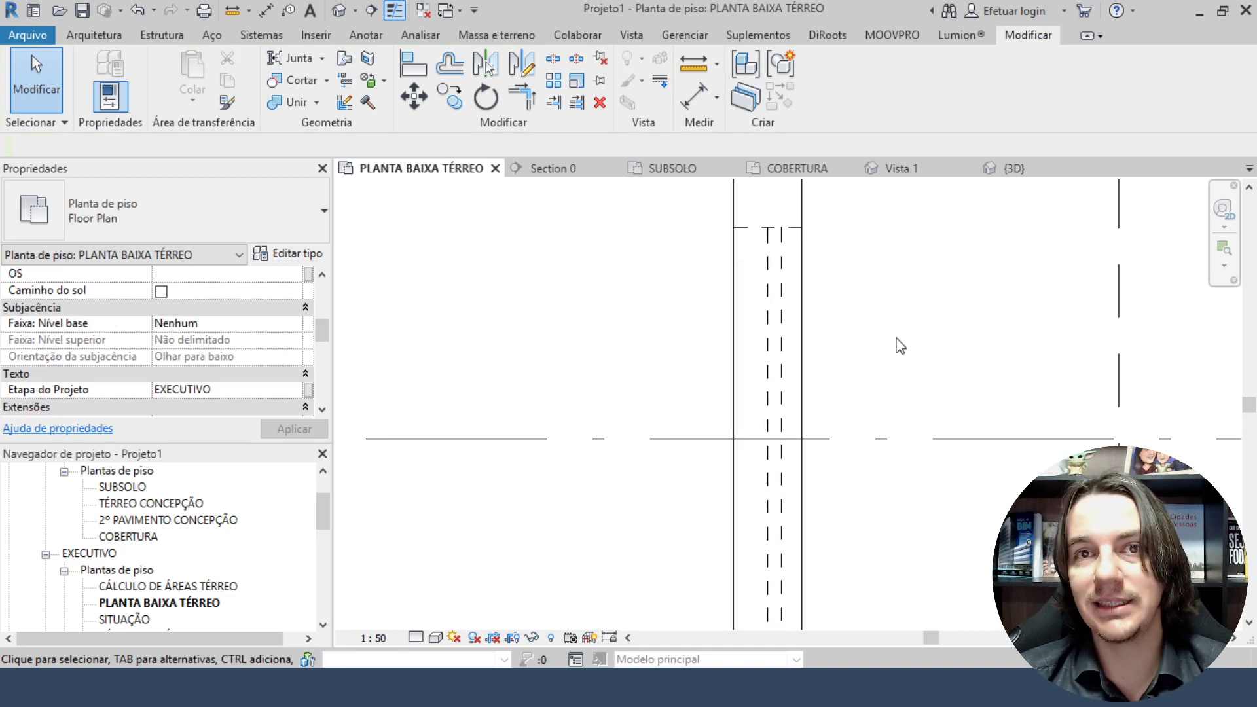
# Recheck the ground floor plan's top and cut plane offsets in the view range, then cancel the dialog.
pyautogui.scroll(-4, 887, 339)
pyautogui.moveTo(543, 306); pyautogui.dragTo(784, 300, button='middle')
pyautogui.scroll(-3, 164, 367)
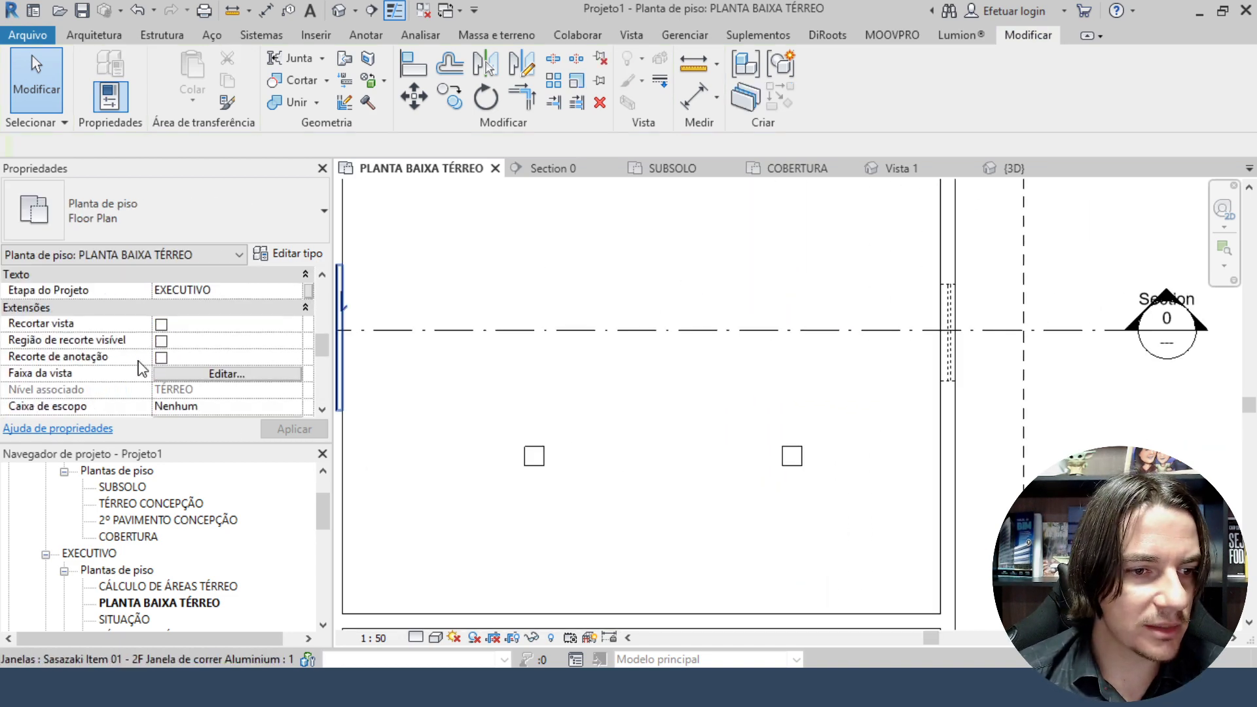
pyautogui.click(194, 374)
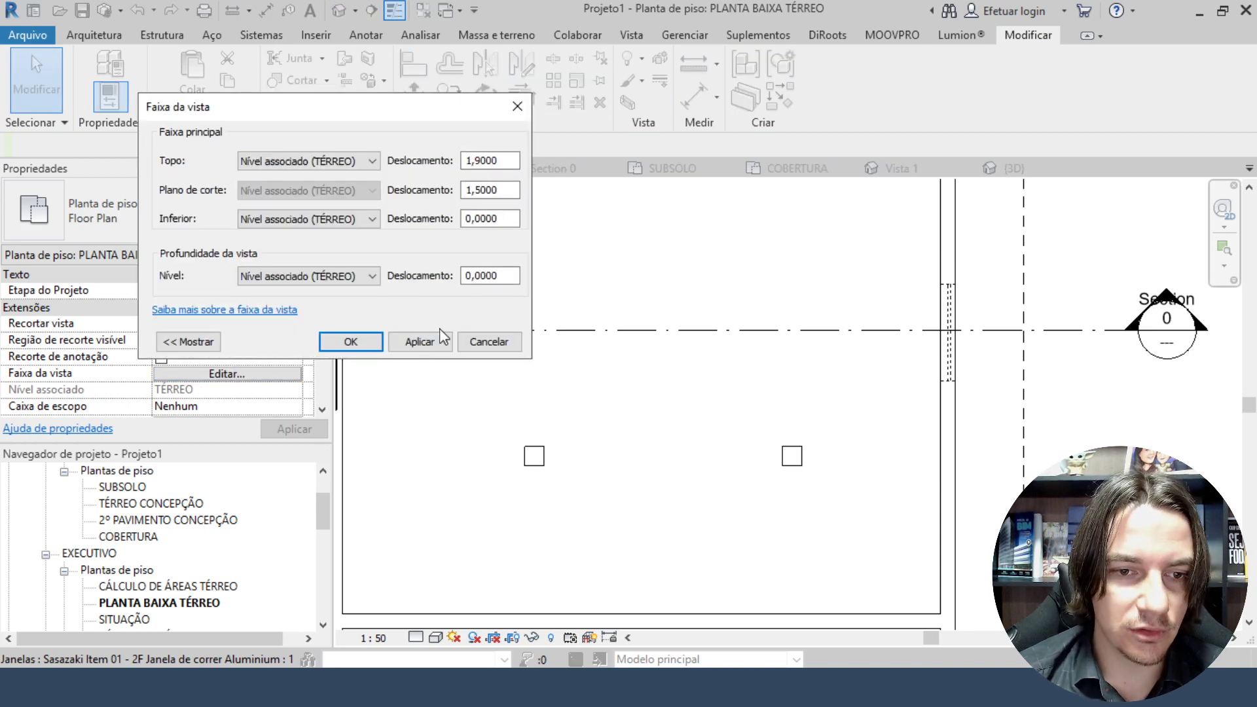
pyautogui.click(481, 347)
# Start a plan region and sketch a rectangle about 2.00 by 2.10 m across the right-hand wall, above the tempered glass window.
pyautogui.moveTo(679, 300); pyautogui.dragTo(681, 454, button='middle')
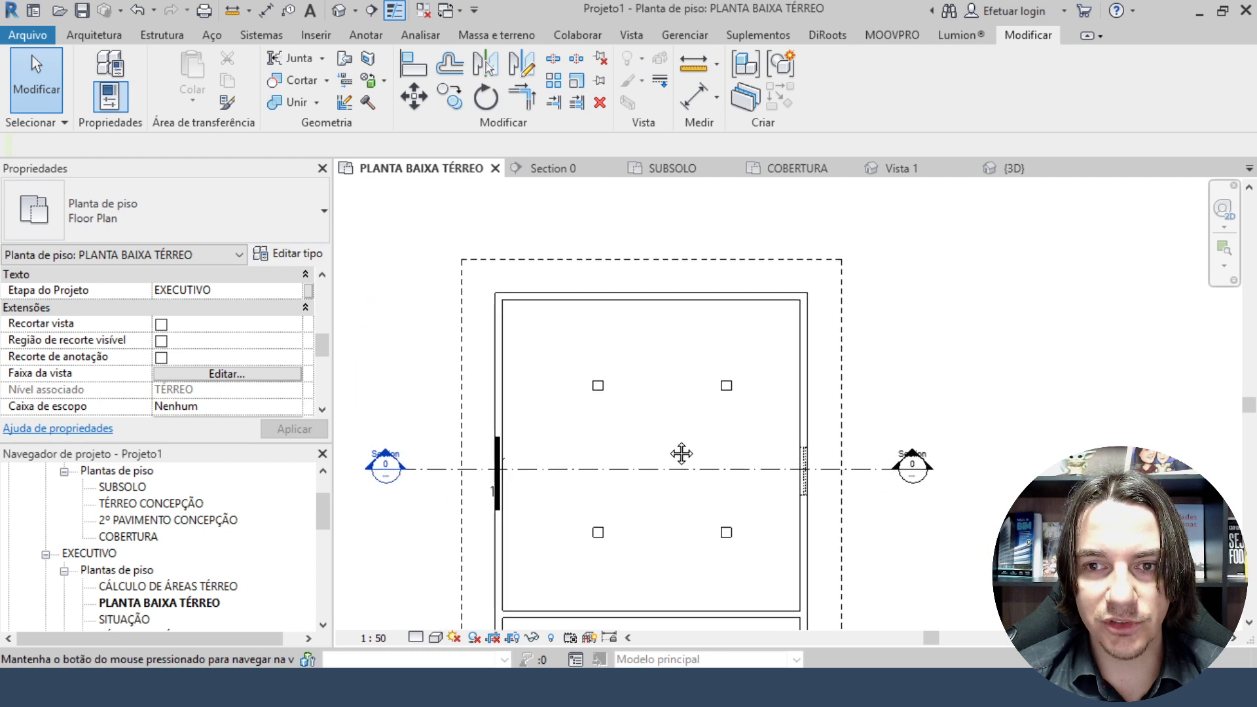
pyautogui.scroll(2, 677, 429)
pyautogui.click(631, 40)
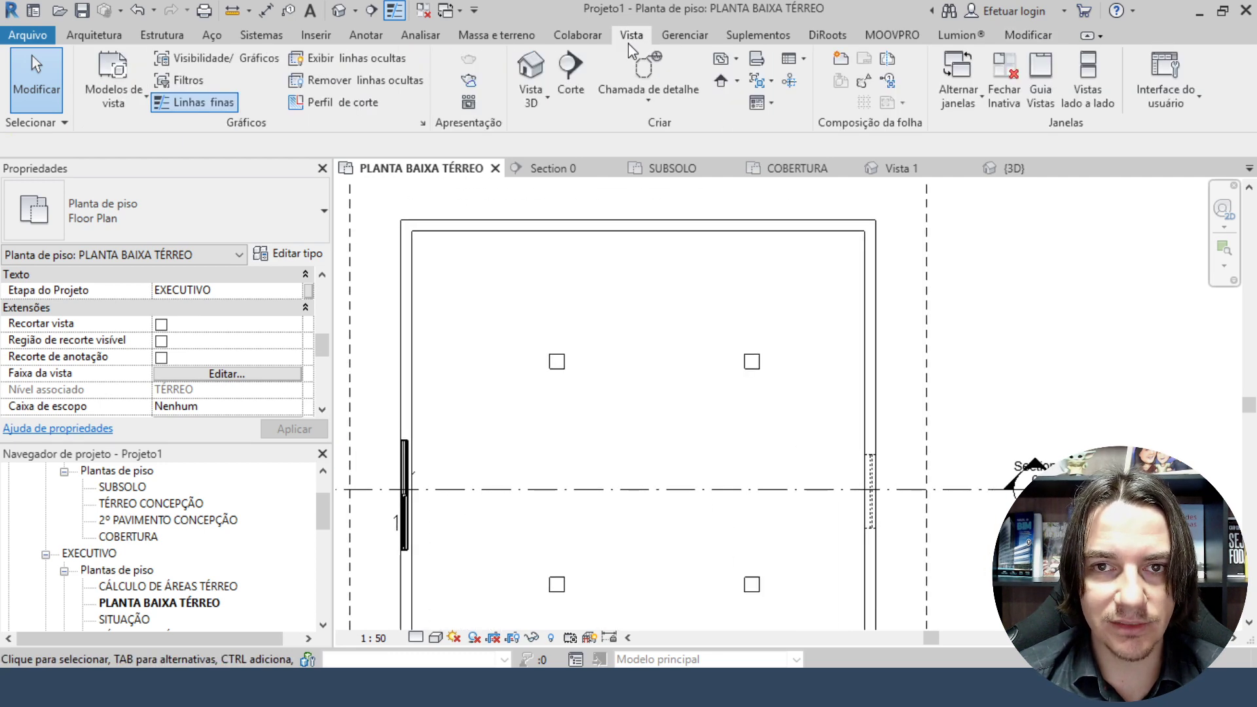
pyautogui.click(737, 64)
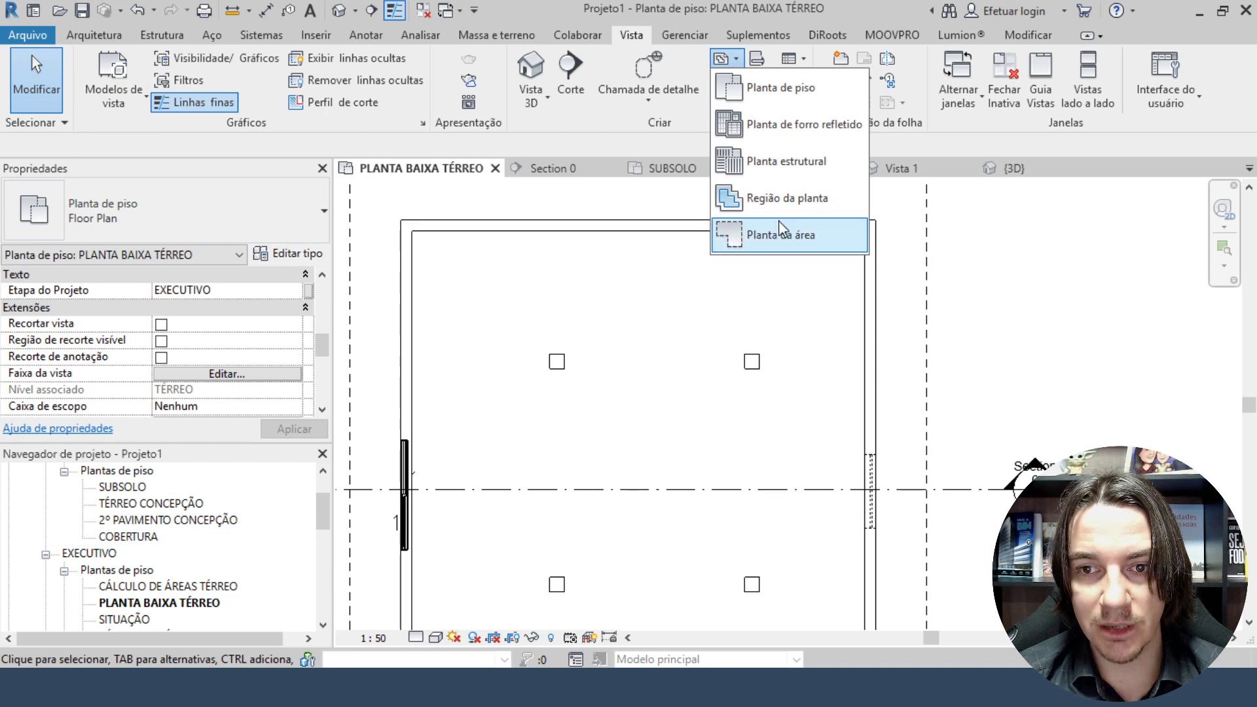
pyautogui.click(762, 198)
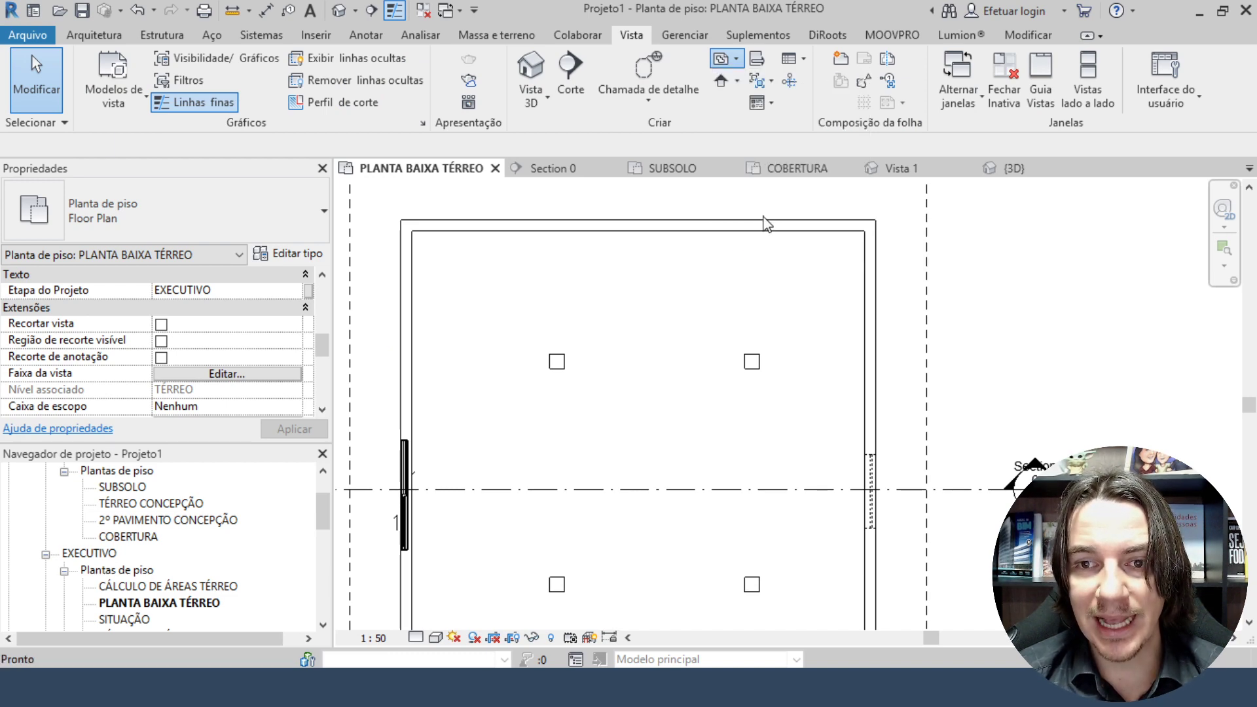
pyautogui.click(878, 60)
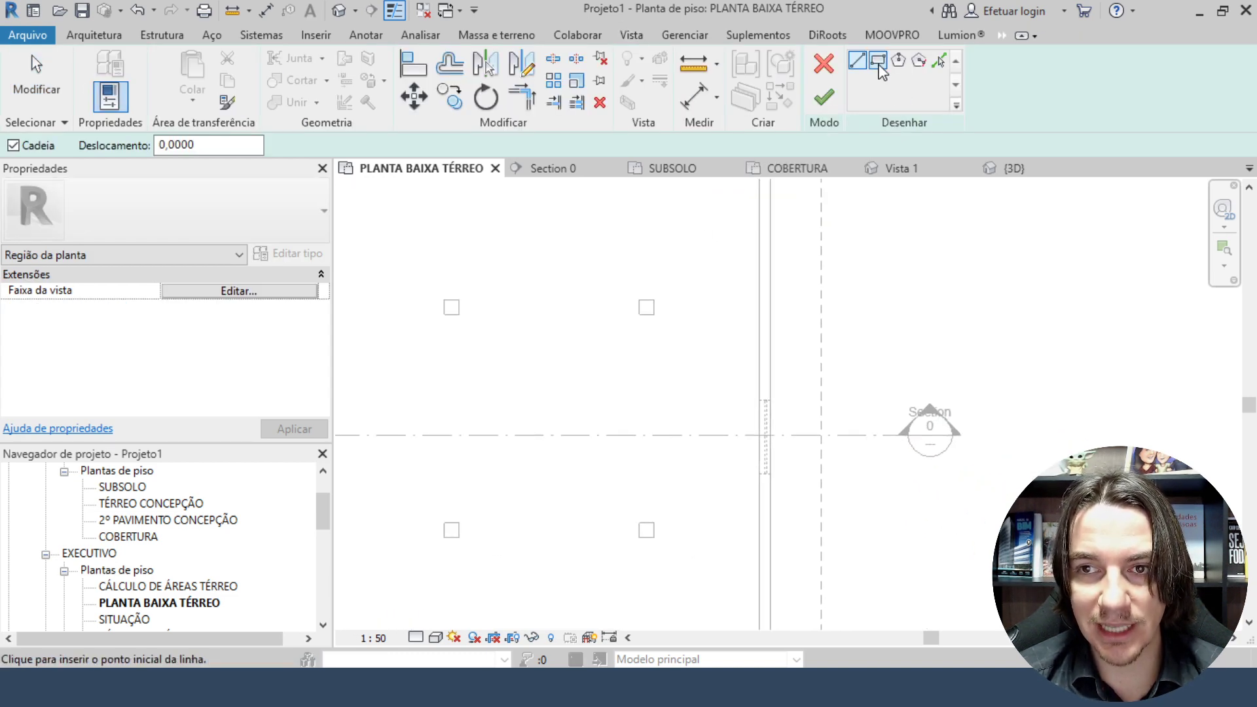
pyautogui.click(699, 221)
pyautogui.click(847, 375)
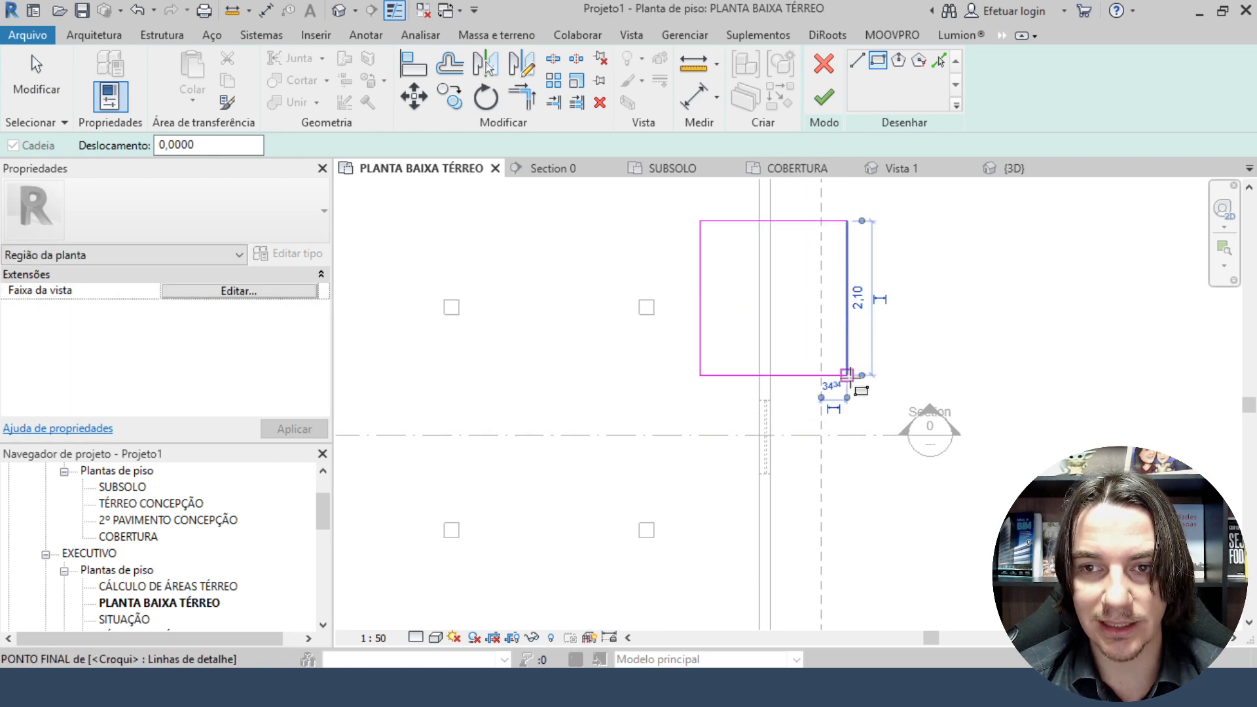
pyautogui.press('Escape')
# Replace the region rectangle's lower edge with two slanted lines meeting at a point just outside the wall.
pyautogui.click(859, 64)
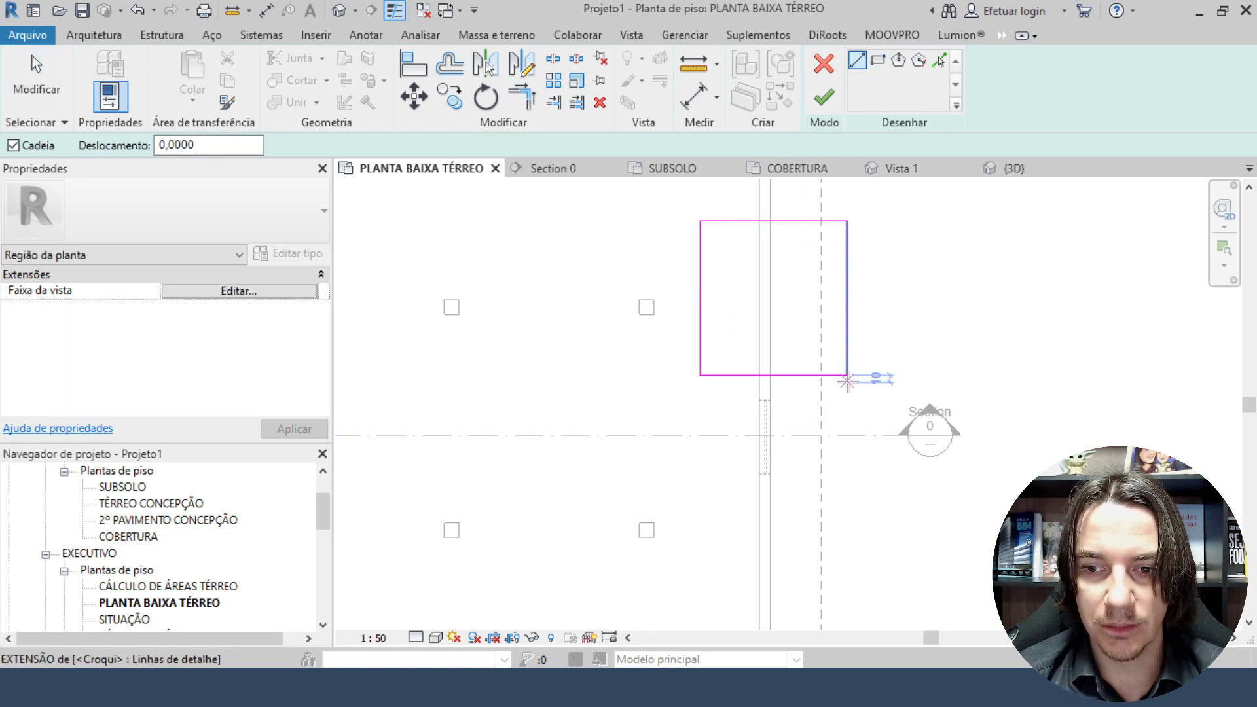
pyautogui.click(847, 375)
pyautogui.click(816, 405)
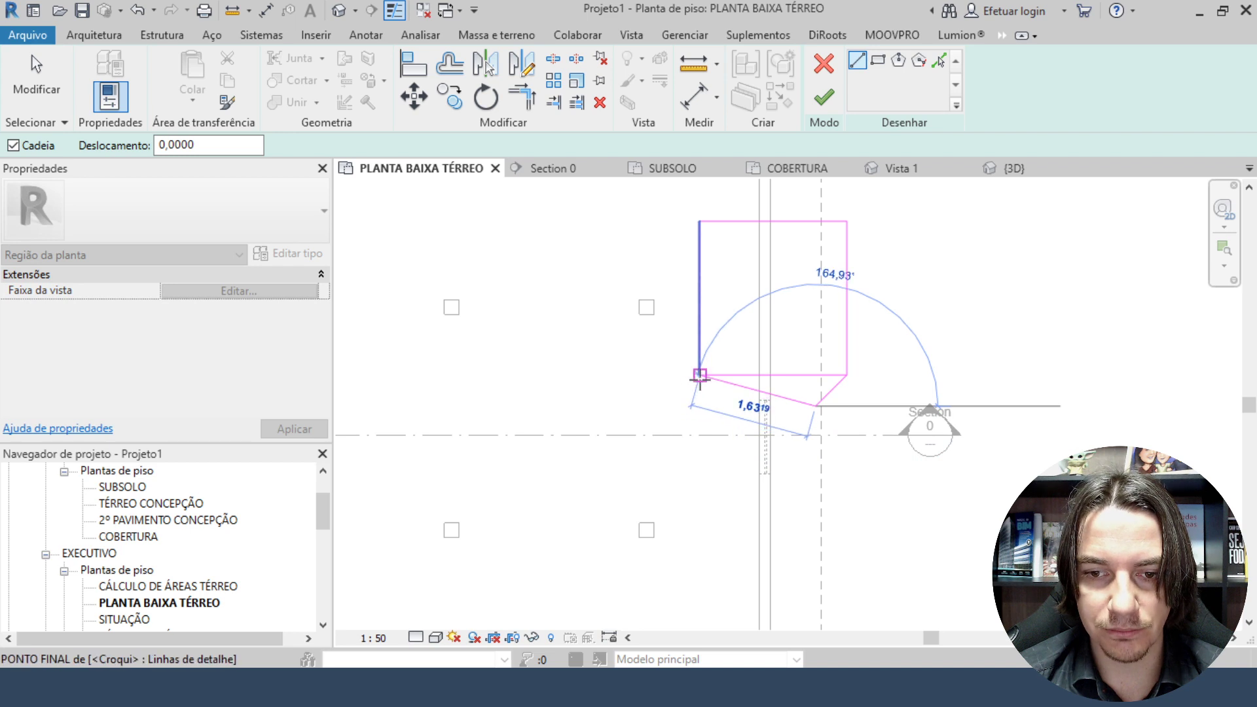
pyautogui.click(700, 375)
pyautogui.press('Escape')
pyautogui.press('Escape')
pyautogui.click(756, 375)
pyautogui.press('Delete')
# Review the plan region's own view range without changing it, then finish the region boundary.
pyautogui.scroll(2, 724, 373)
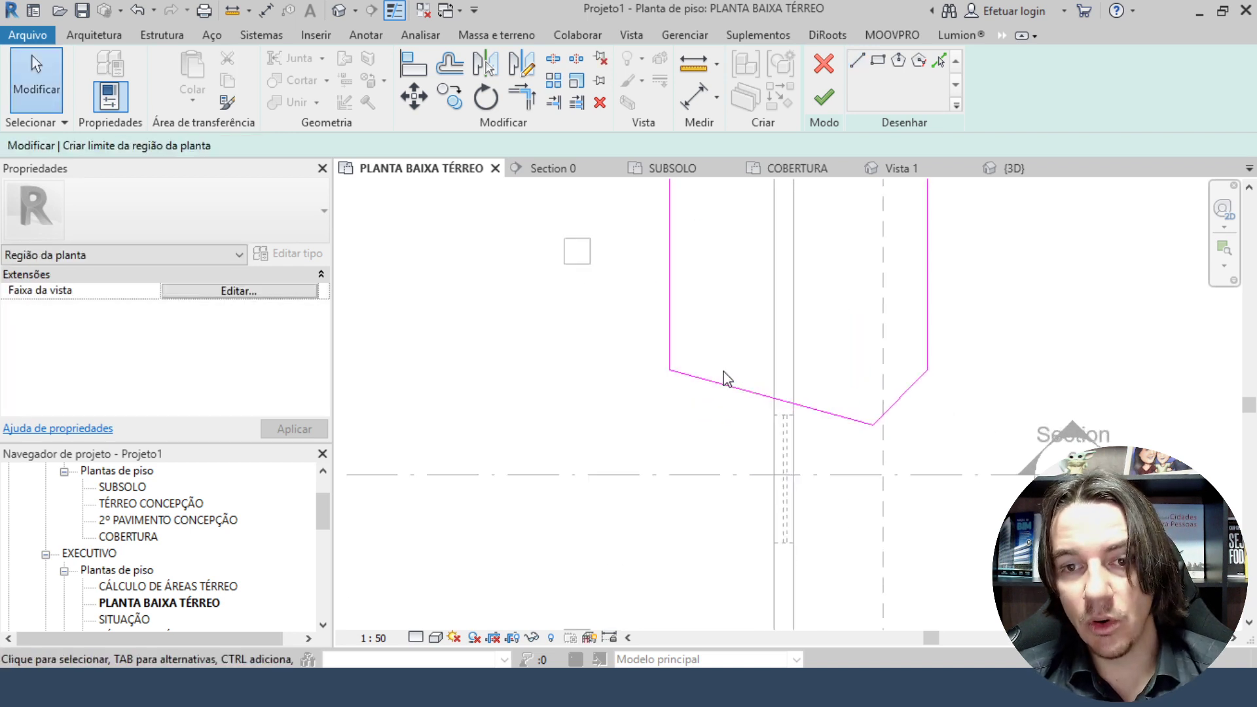
pyautogui.scroll(1, 809, 199)
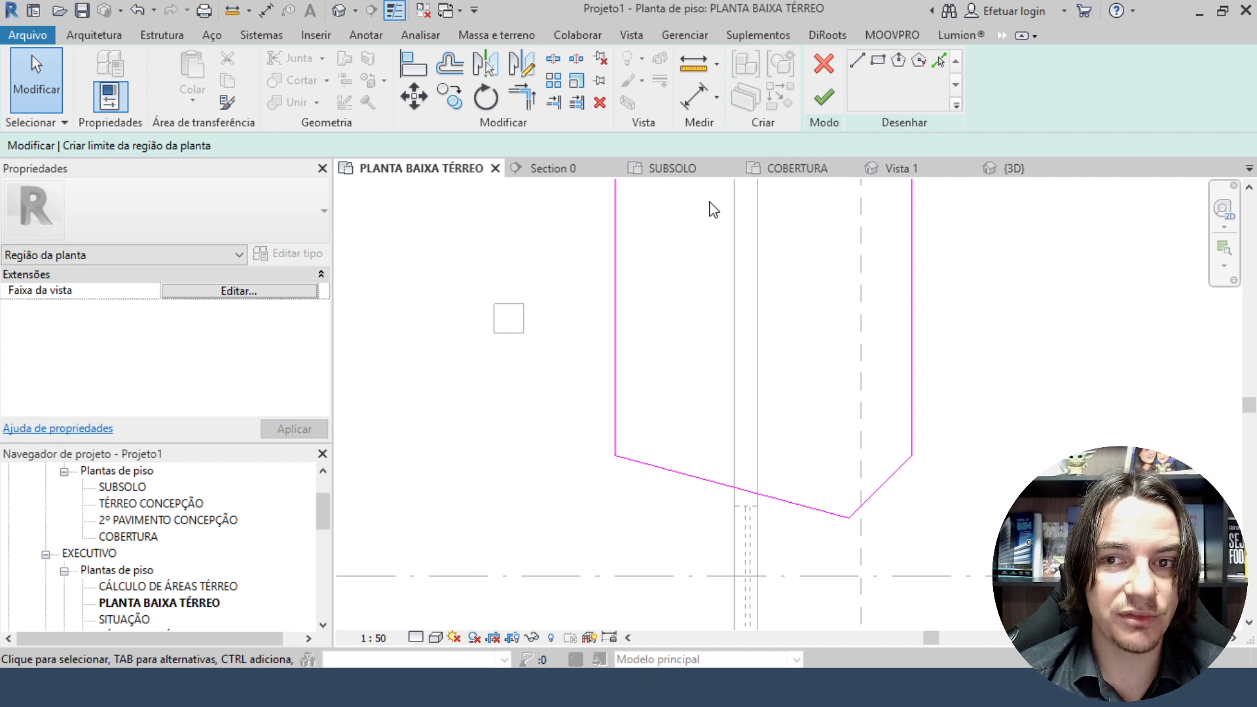
pyautogui.click(201, 296)
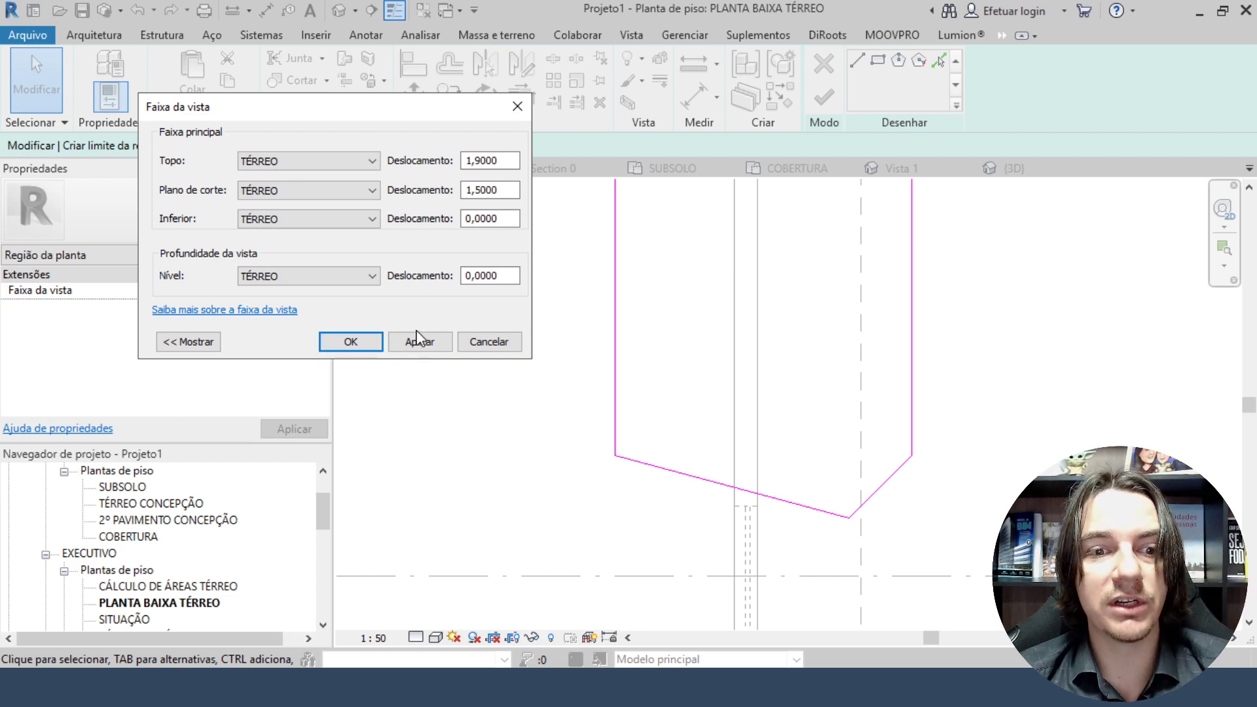
pyautogui.click(478, 346)
pyautogui.scroll(-1, 726, 204)
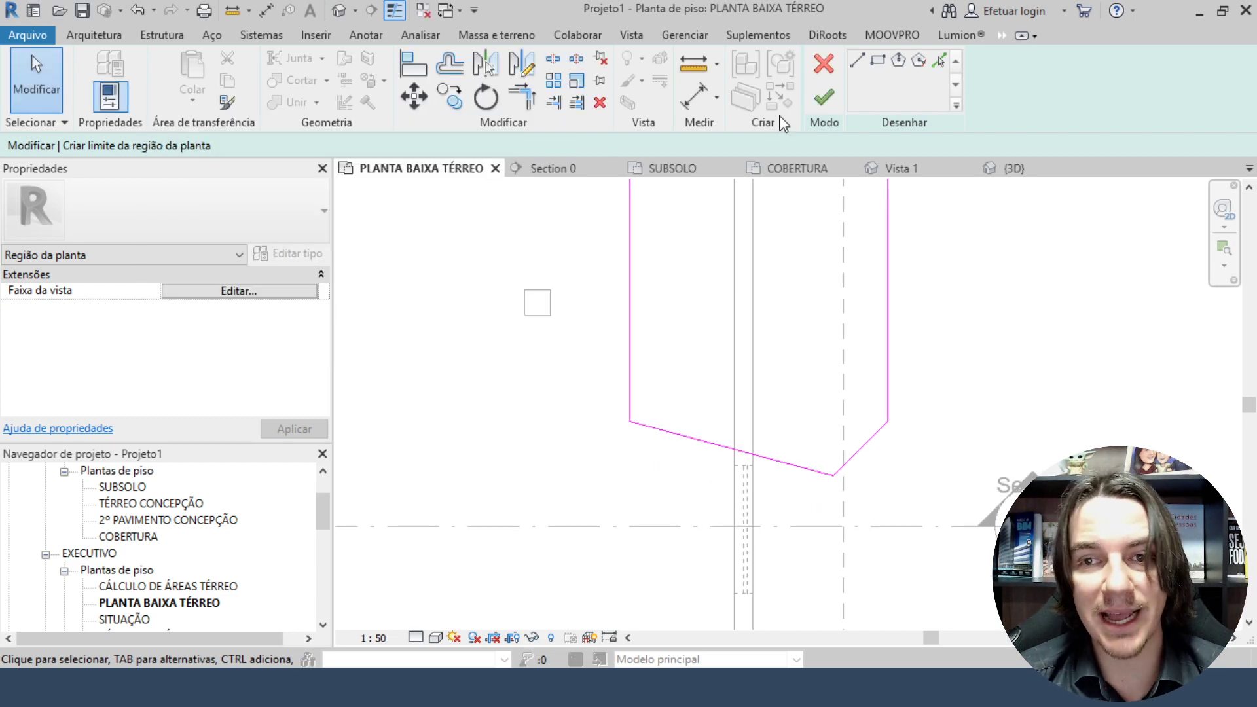
pyautogui.click(824, 98)
pyautogui.scroll(-3, 957, 292)
pyautogui.click(965, 343)
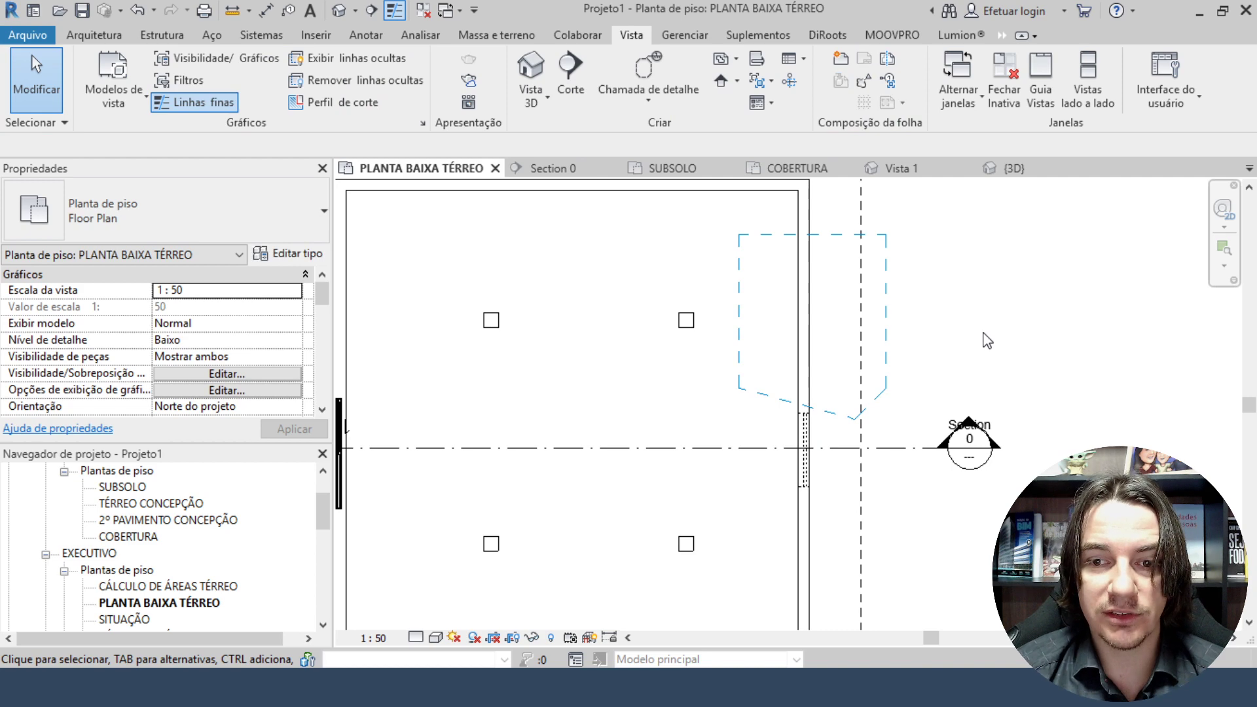
# Set the plan region's view range to a cut plane offset of 2.5 and a top offset of 3.
pyautogui.click(837, 235)
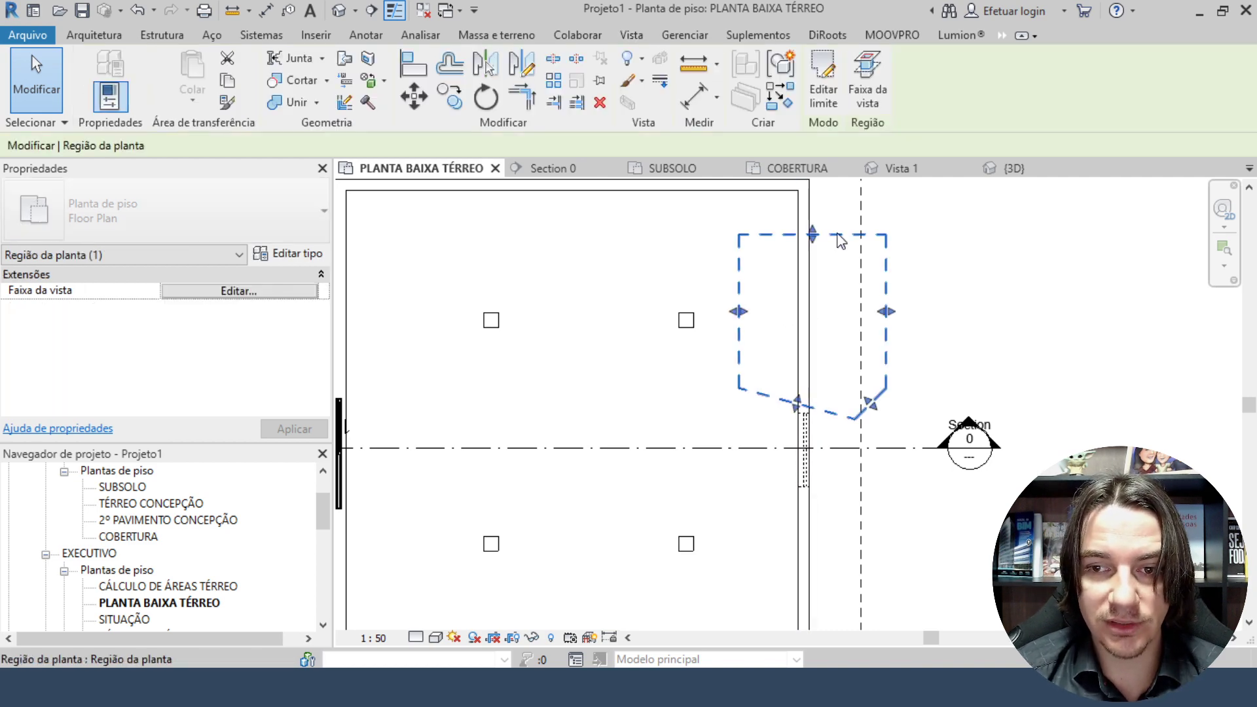
pyautogui.click(208, 291)
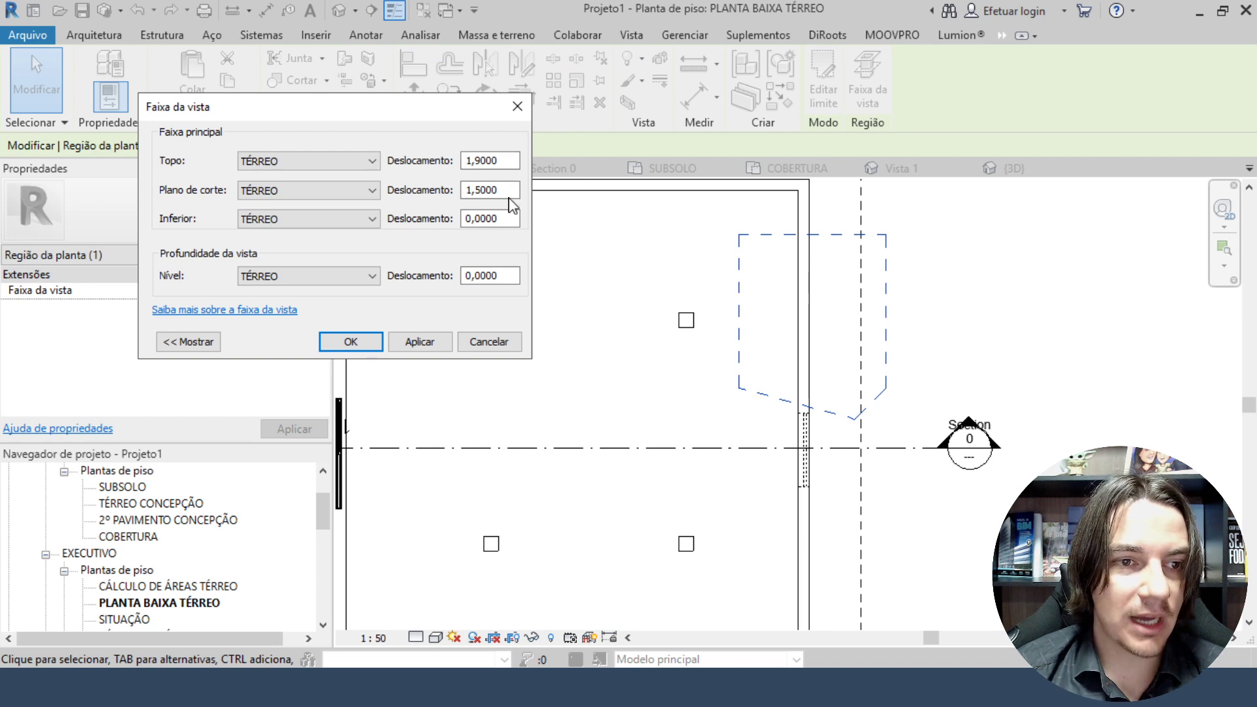
pyautogui.doubleClick(481, 190)
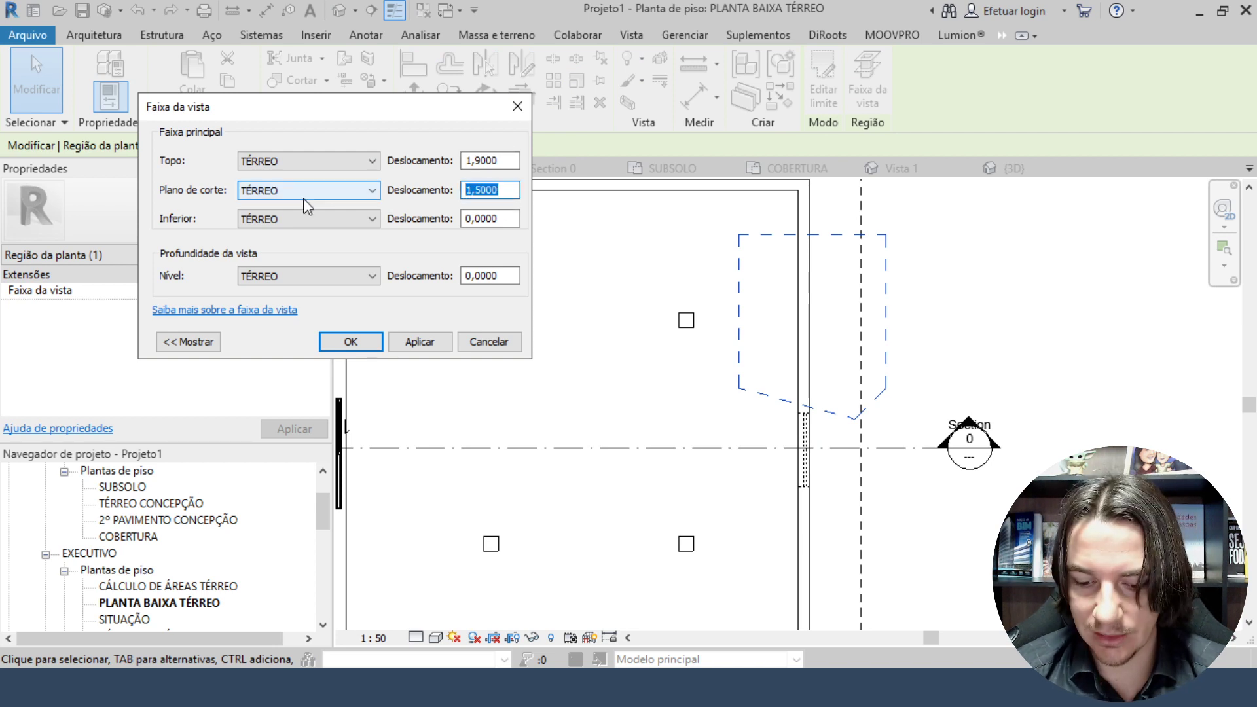
pyautogui.write('2.5')
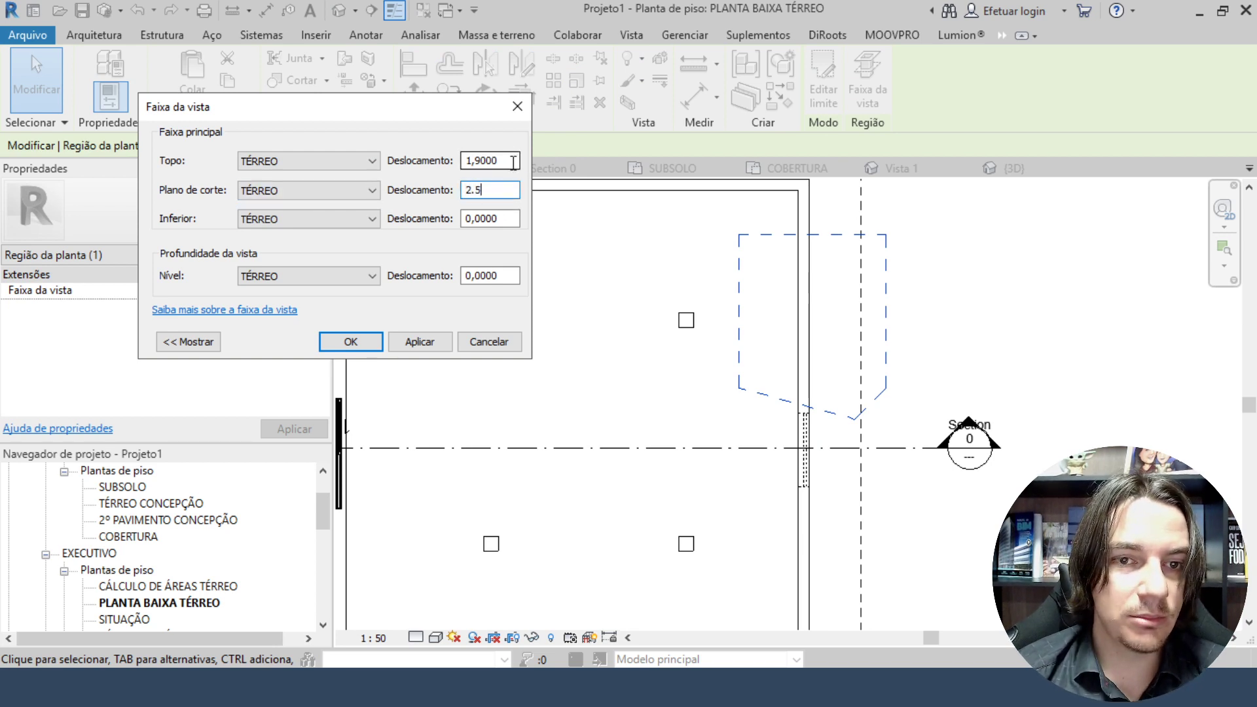
pyautogui.doubleClick(488, 161)
pyautogui.write('3')
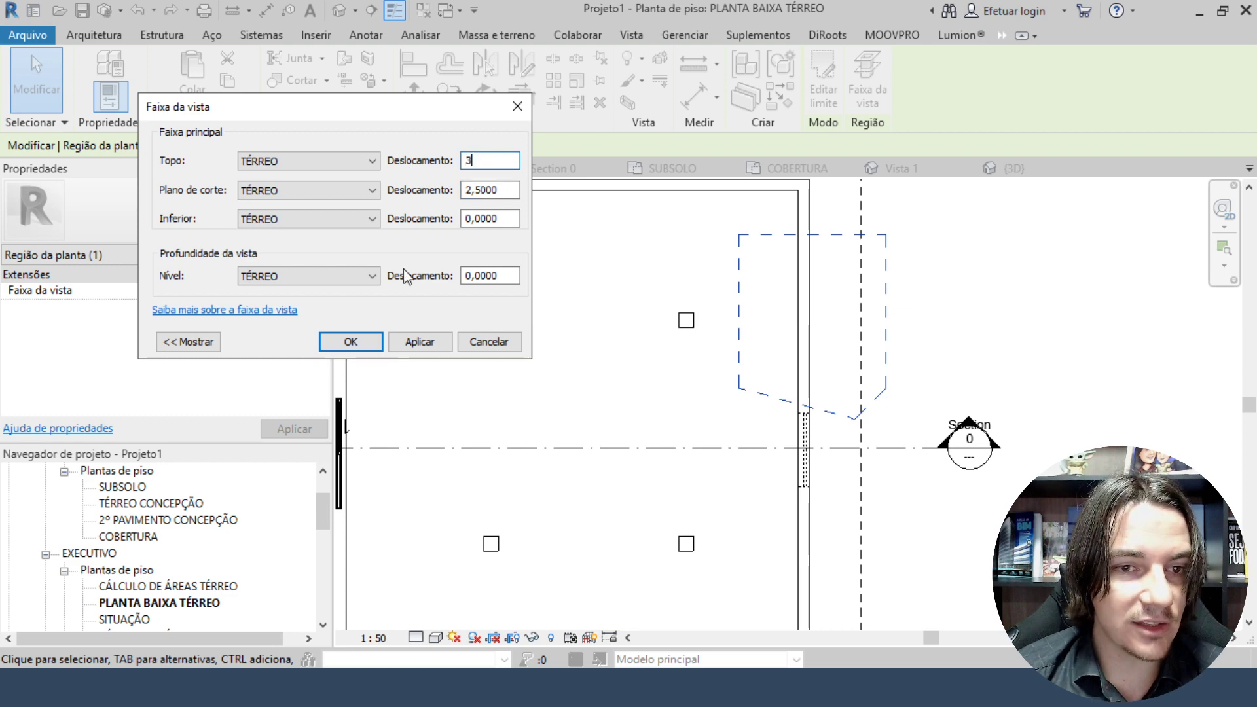
pyautogui.click(420, 341)
pyautogui.click(351, 341)
pyautogui.scroll(4, 1045, 426)
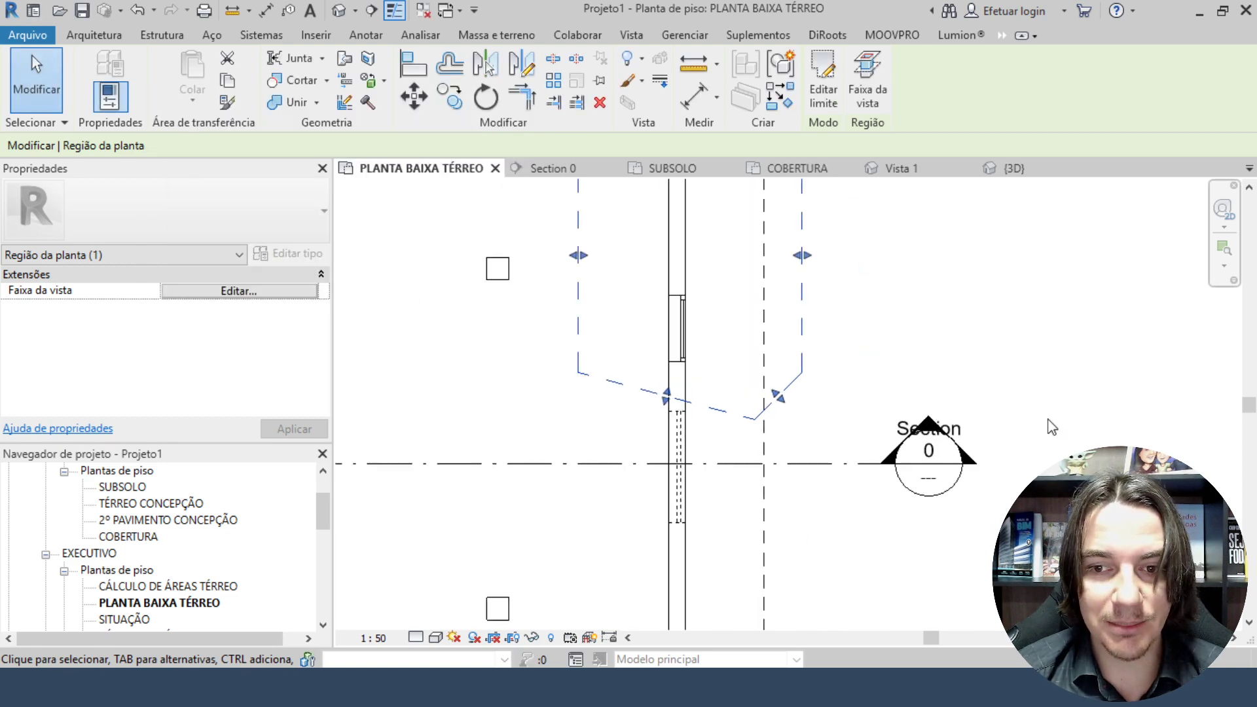
pyautogui.press('Escape')
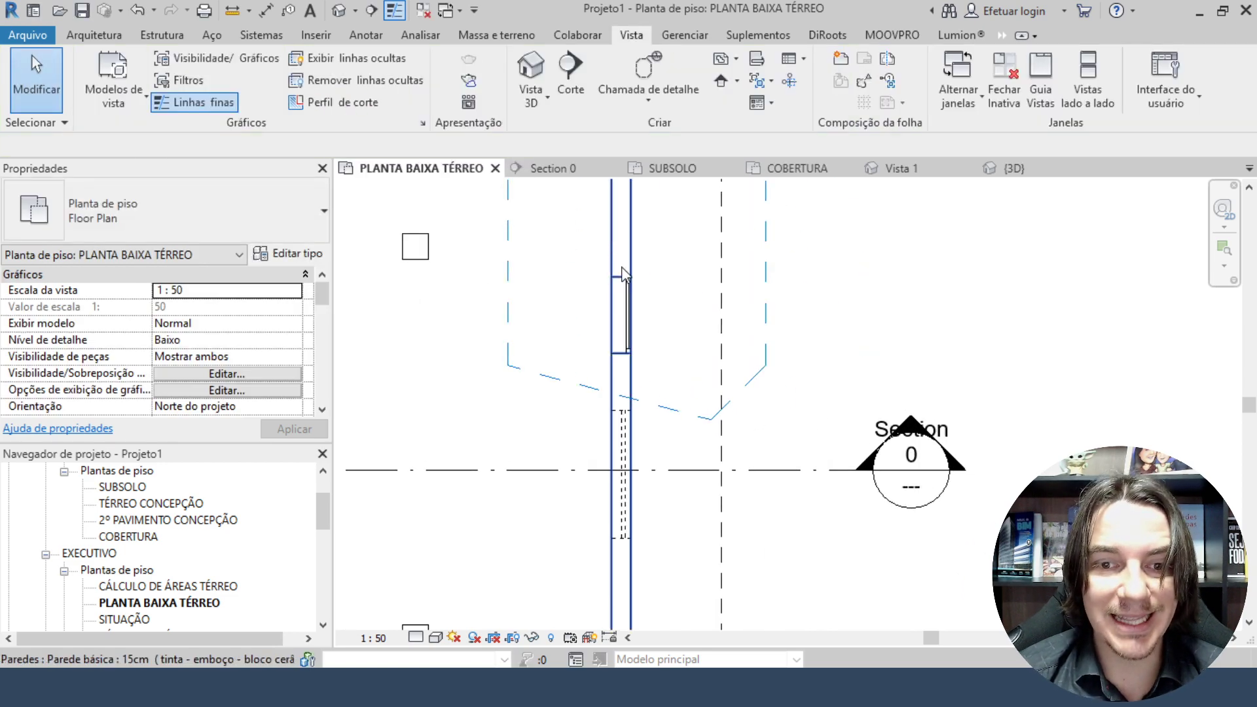
# Check the maxim-ar window's sill height, then set the plan region's cut plane offset to 2.7.
pyautogui.click(629, 316)
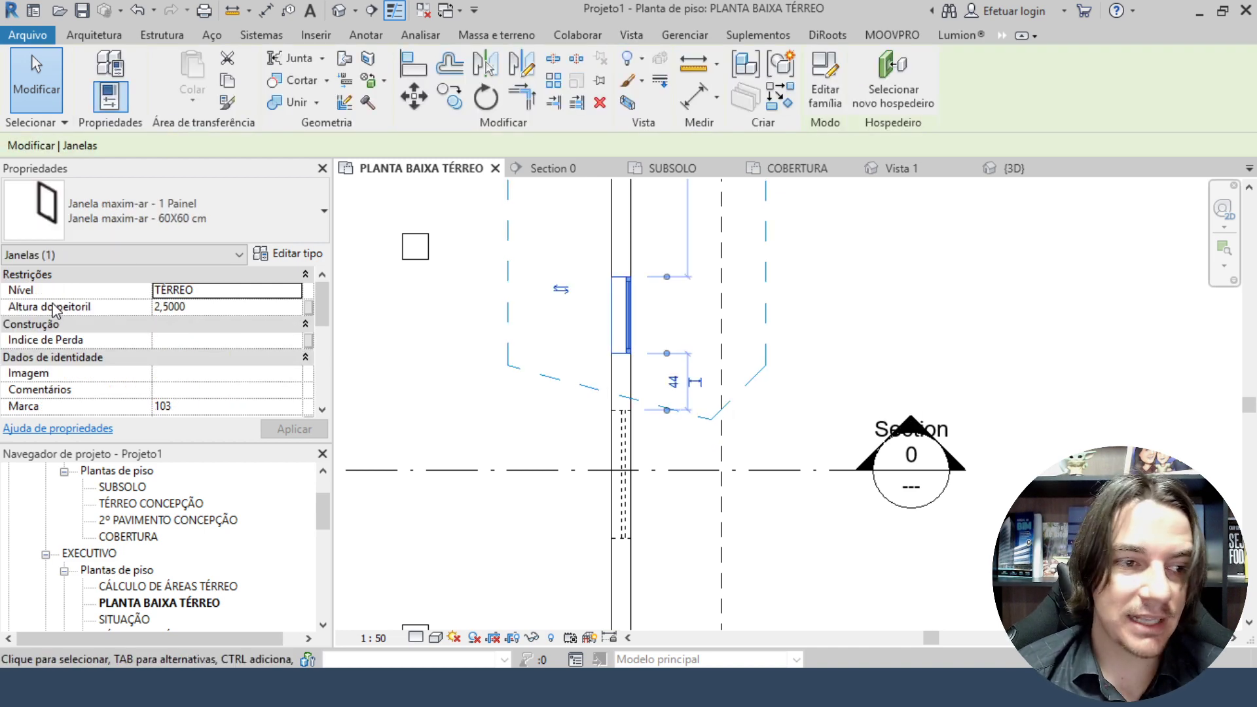
pyautogui.click(815, 274)
pyautogui.click(765, 288)
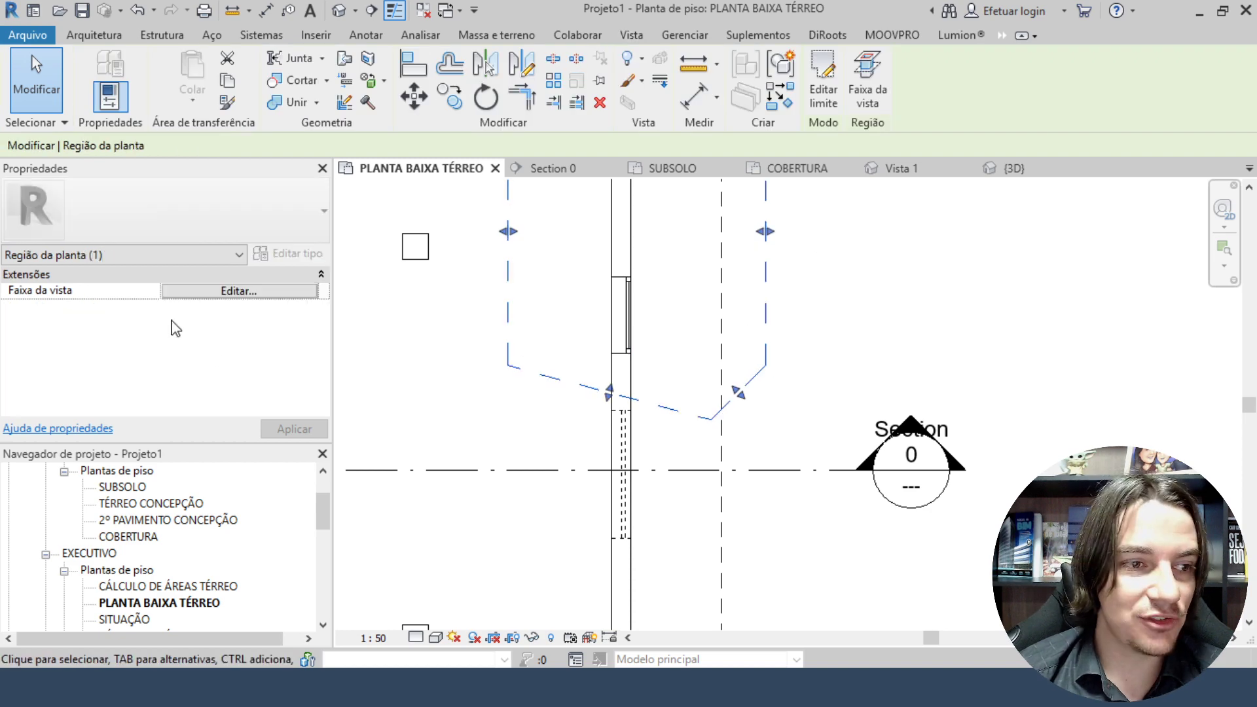
pyautogui.click(210, 294)
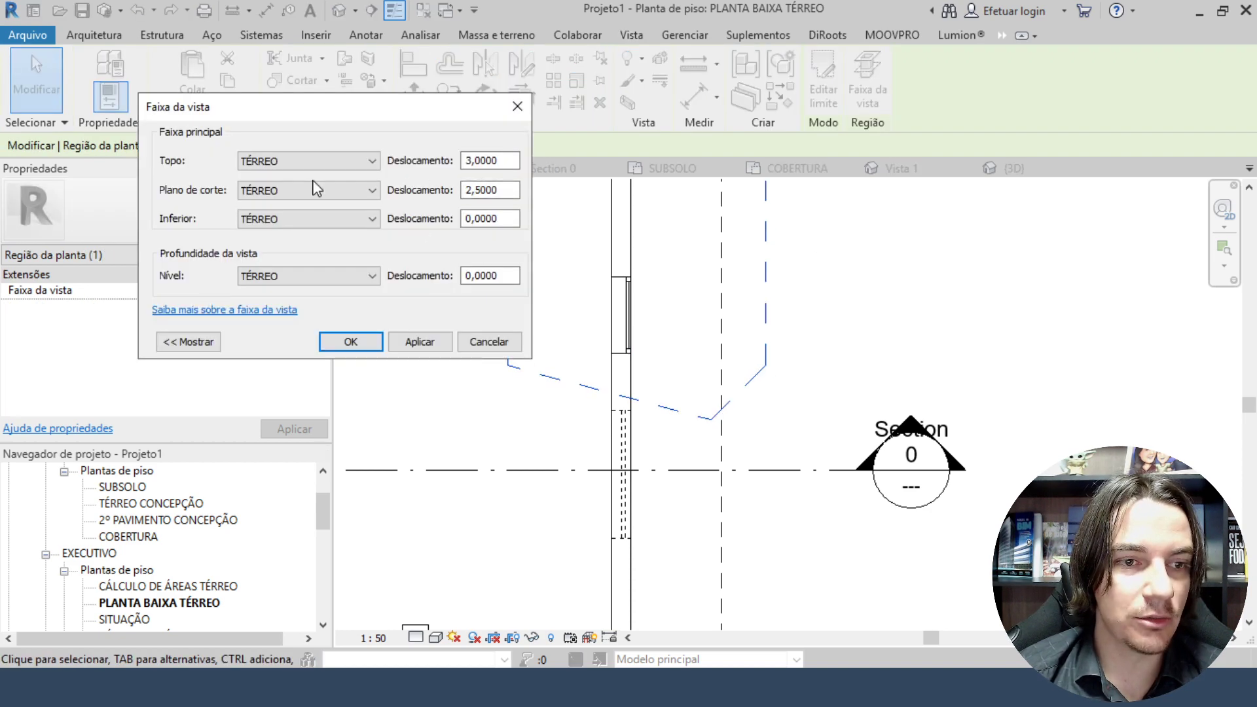
pyautogui.doubleClick(467, 190)
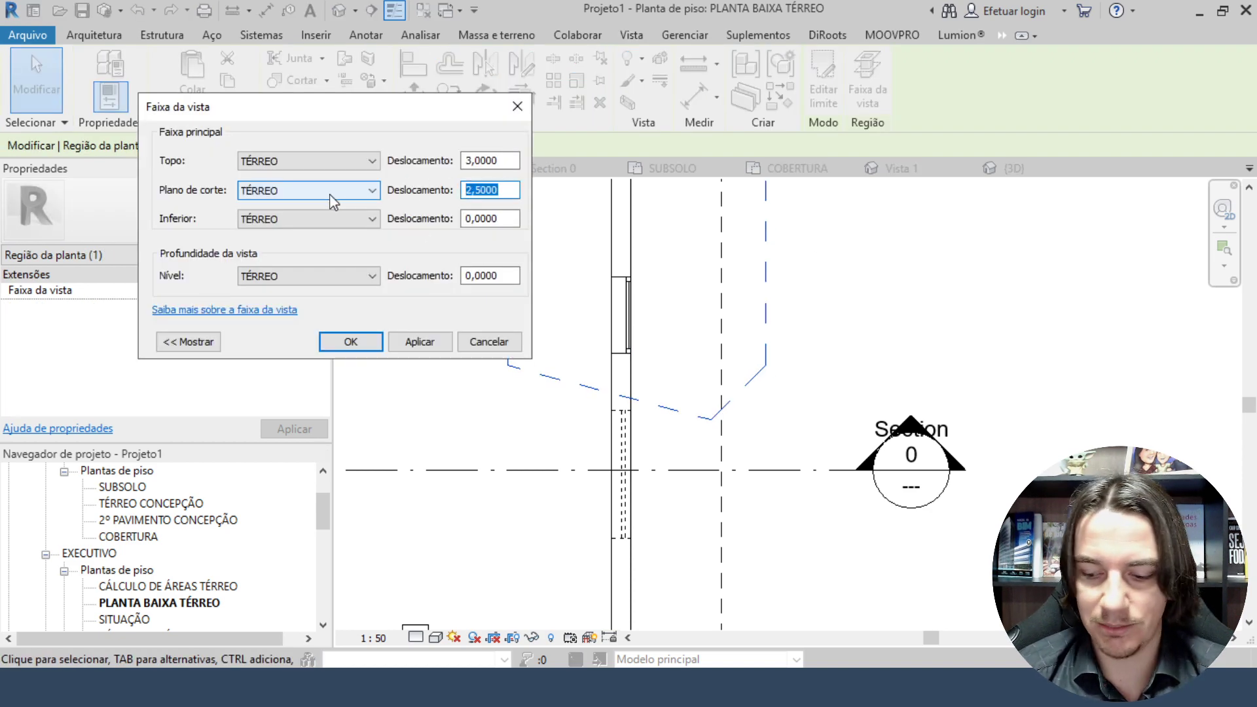
pyautogui.write('2.7')
pyautogui.click(481, 160)
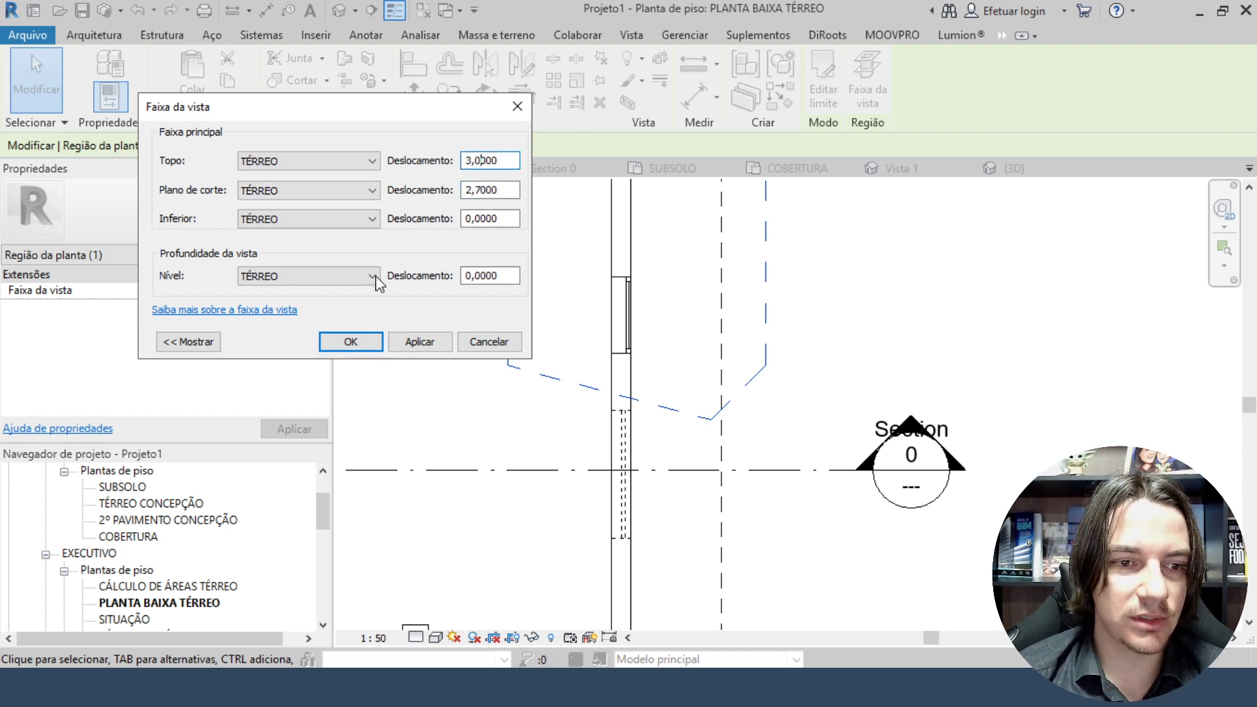
pyautogui.click(350, 341)
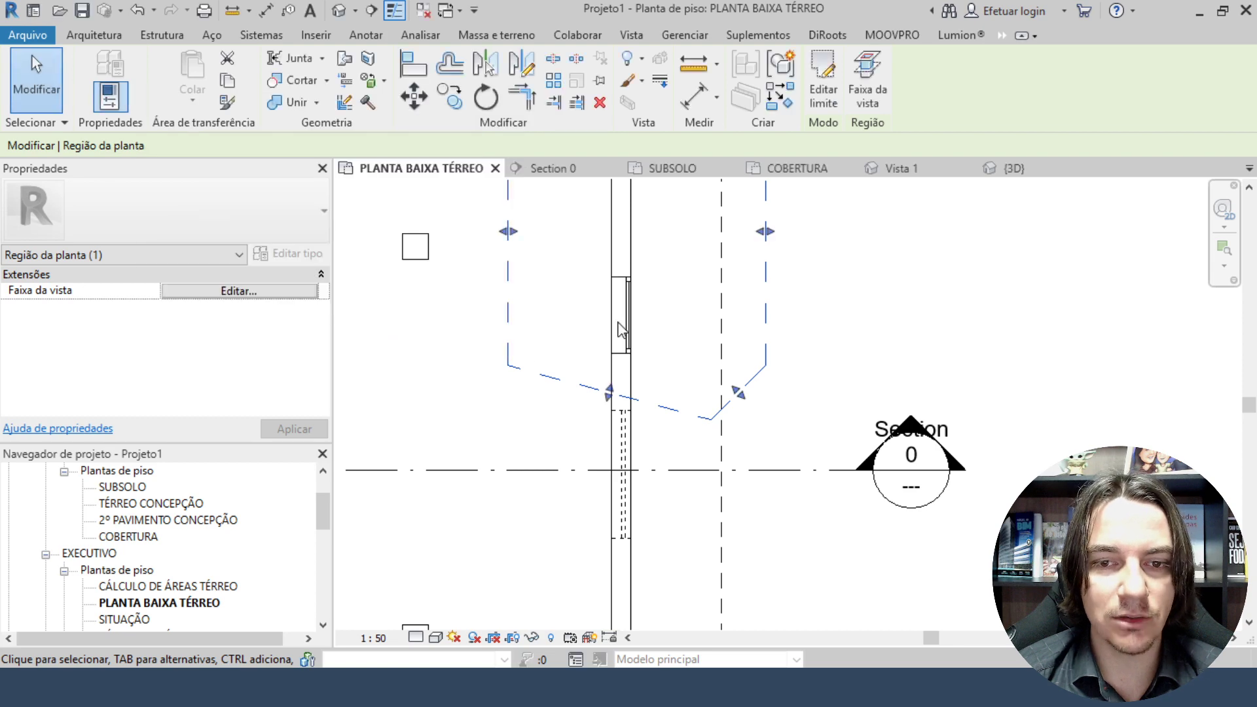
pyautogui.click(679, 312)
pyautogui.scroll(-2, 702, 317)
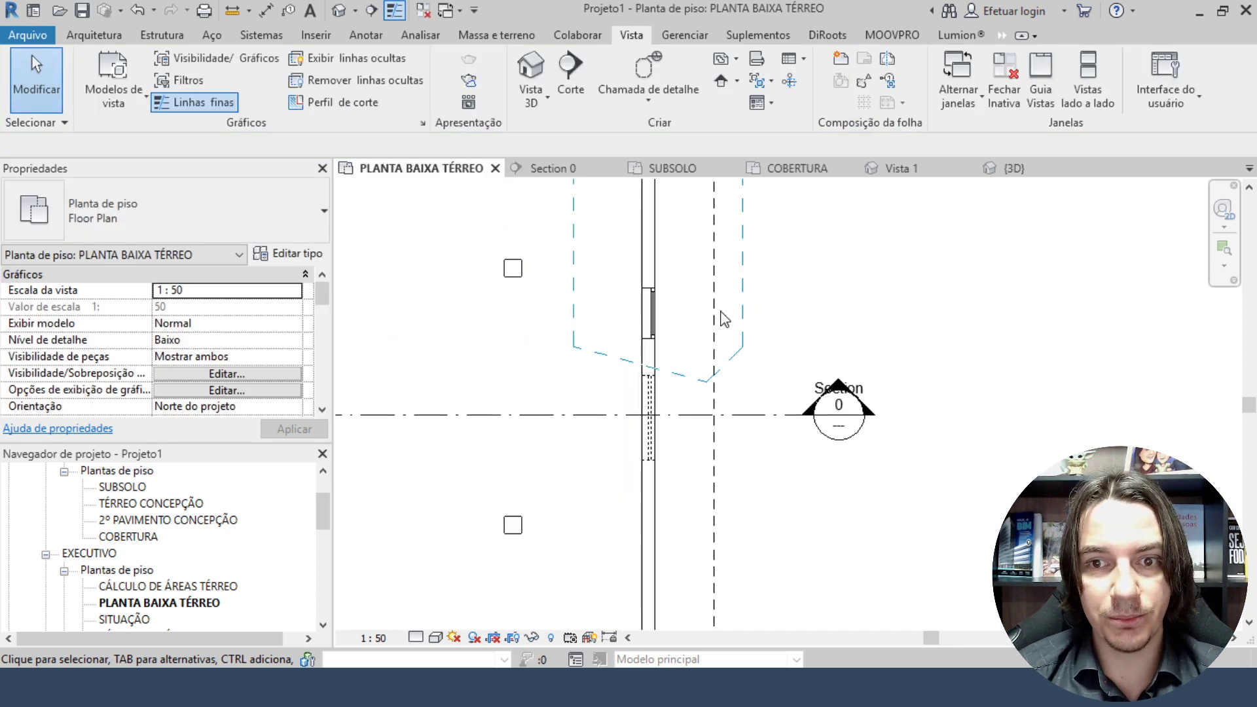
# Pull the plan region's upper edge down closer to the maxim-ar window using its shape handle.
pyautogui.click(723, 256)
pyautogui.moveTo(722, 250); pyautogui.dragTo(721, 334, button='middle')
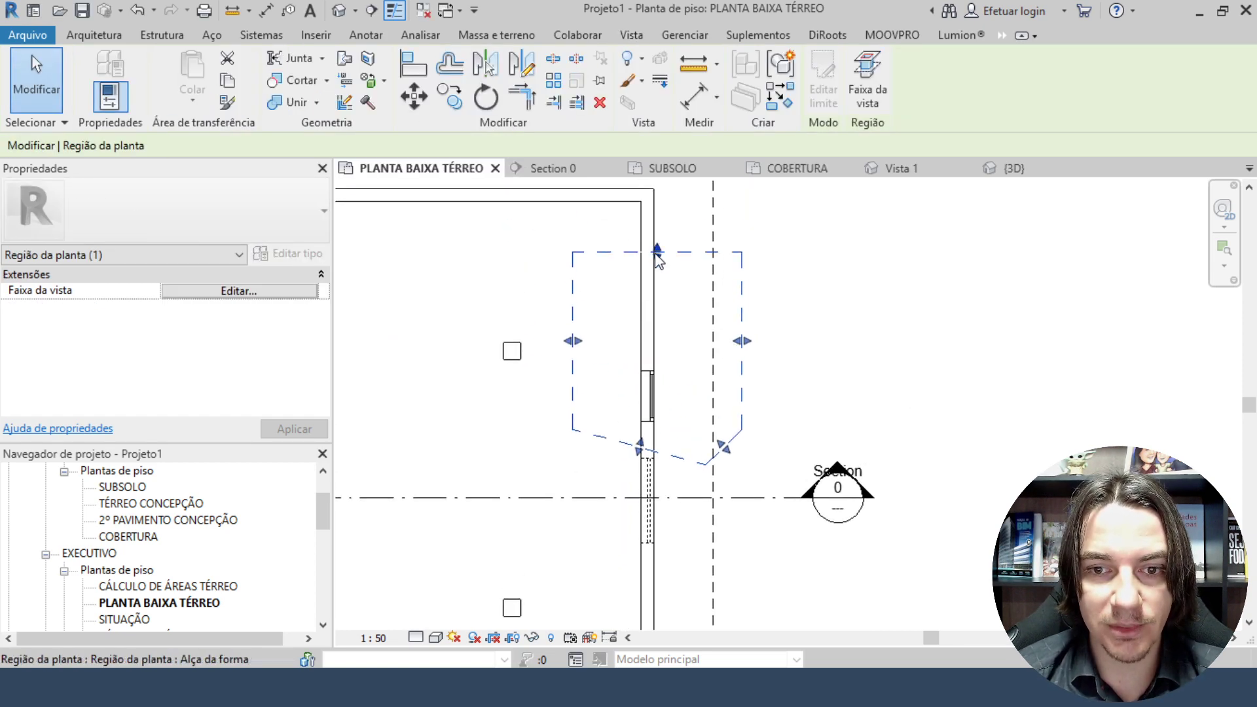
pyautogui.moveTo(655, 253); pyautogui.dragTo(656, 310)
pyautogui.moveTo(673, 357); pyautogui.dragTo(675, 266, button='middle')
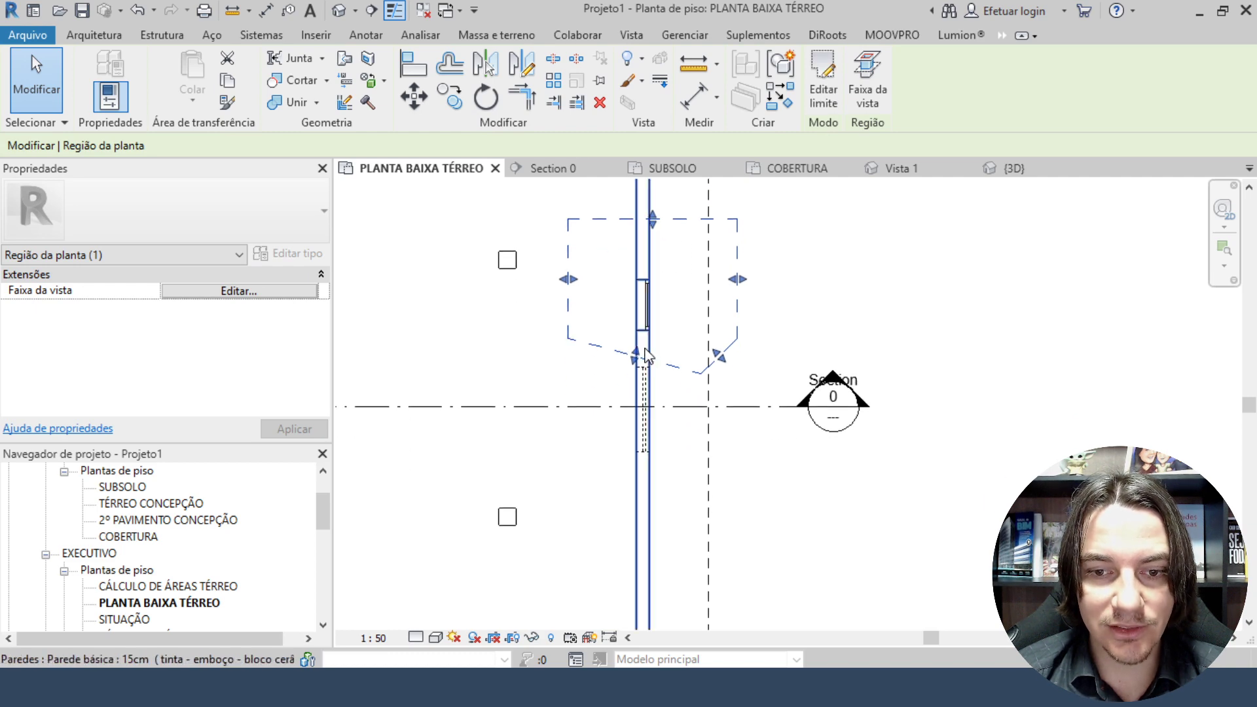
pyautogui.moveTo(650, 303); pyautogui.dragTo(652, 269)
pyautogui.press('Escape')
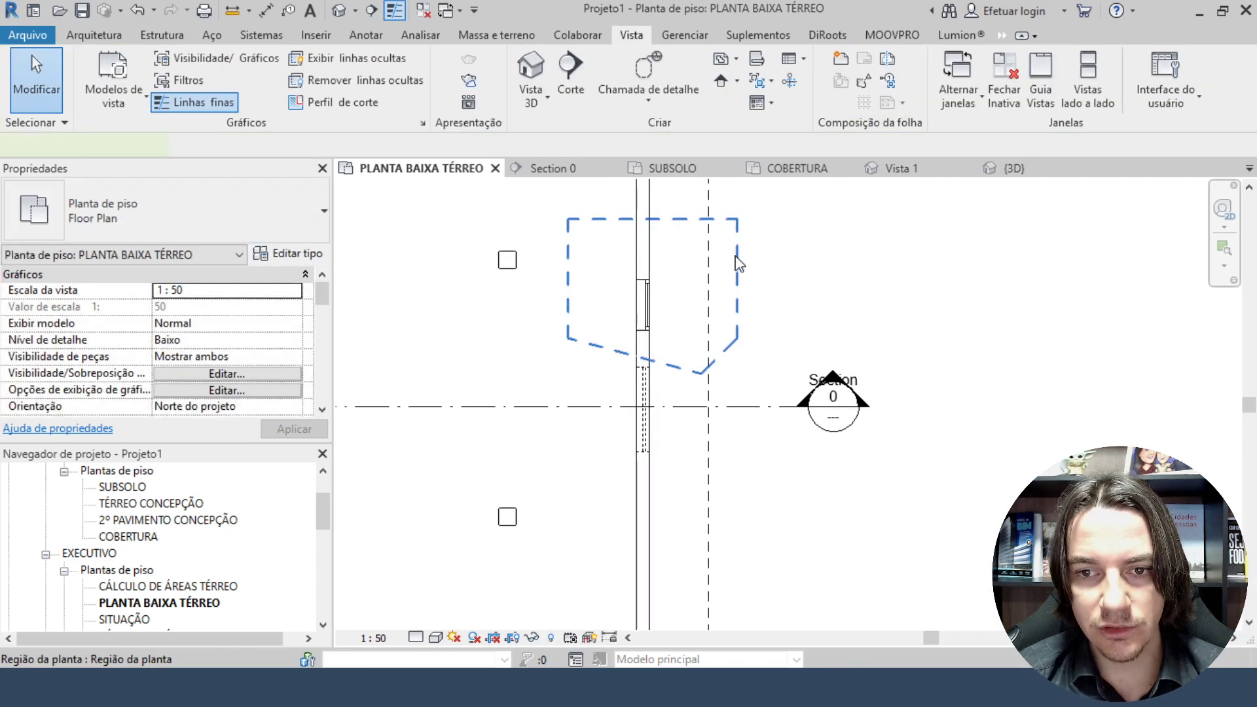
# Open the plan region's boundary for editing and delete its two slanted lower lines.
pyautogui.doubleClick(637, 348)
pyautogui.click(635, 355)
pyautogui.press('Delete')
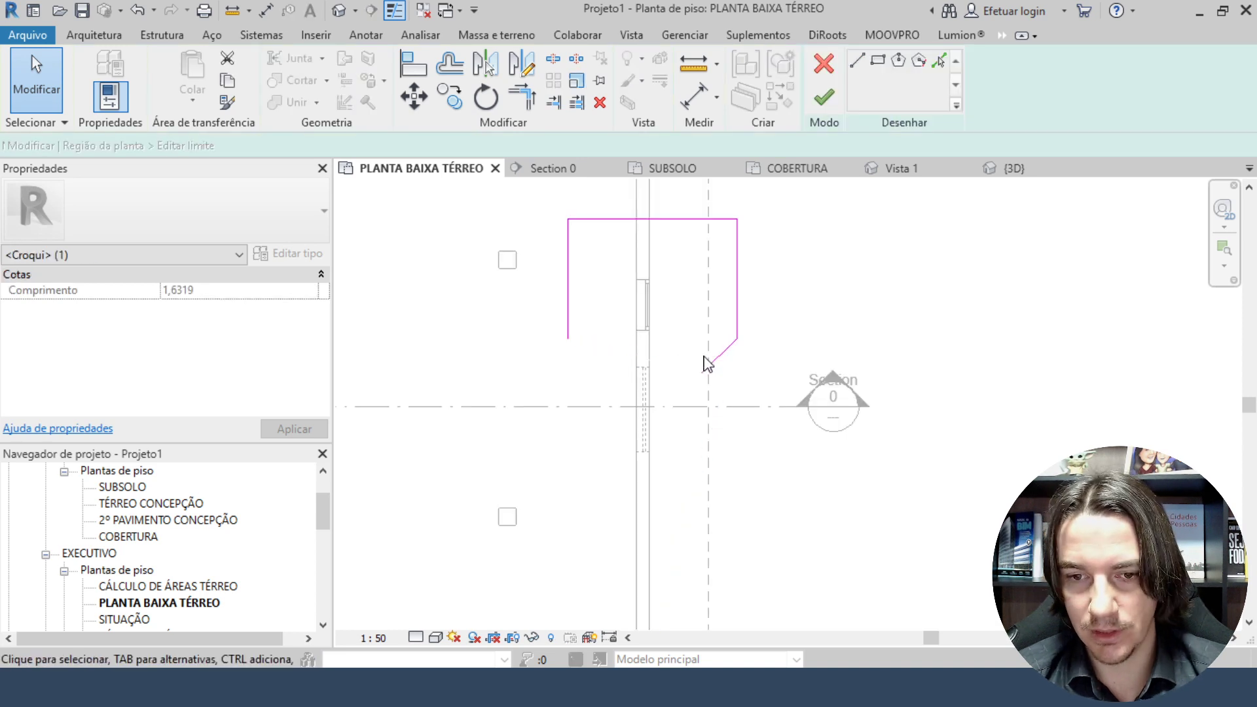
pyautogui.click(714, 358)
pyautogui.press('Delete')
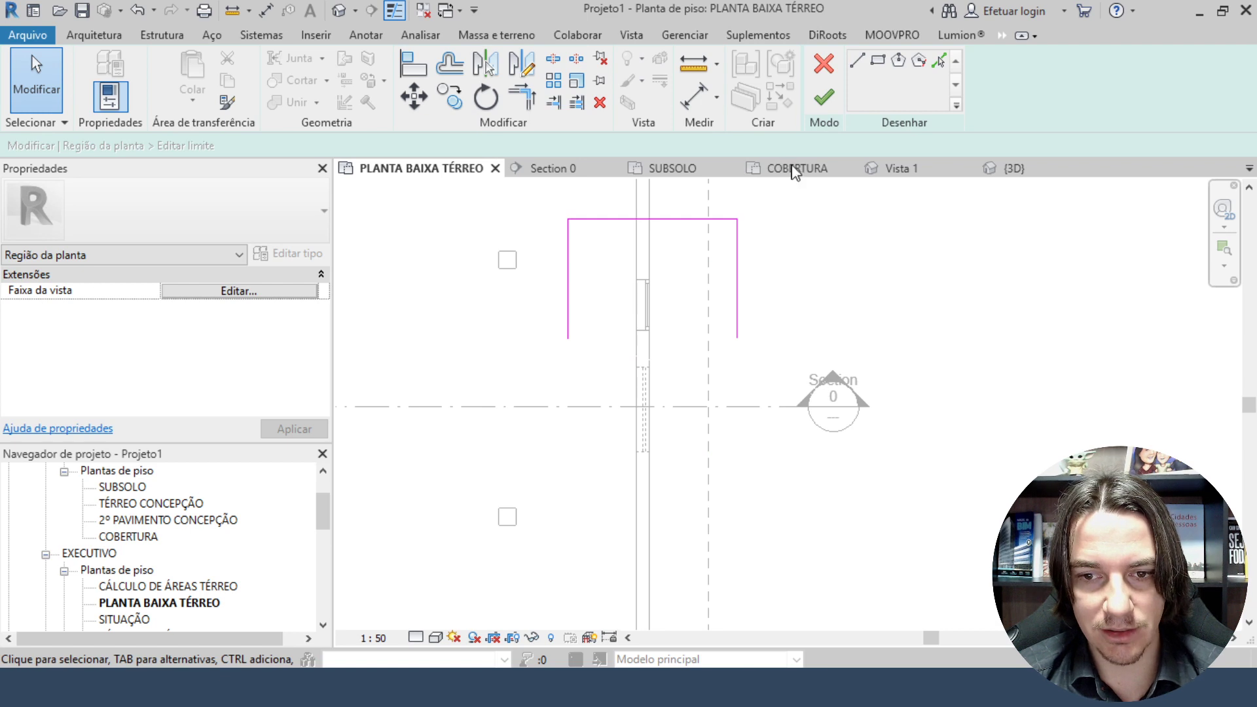
# Close the boundary with a straight lower edge, move it above the maxim-ar window for a height of about 50 cm, and finish the sketch.
pyautogui.click(857, 60)
pyautogui.click(737, 337)
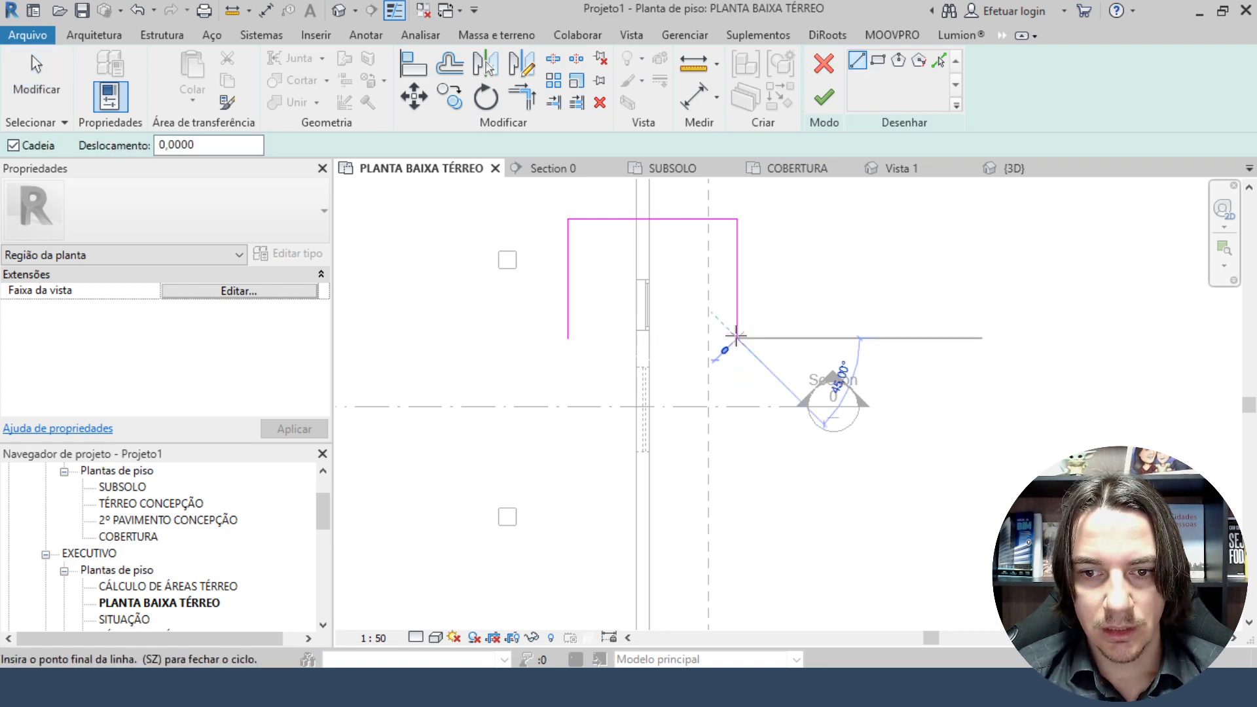
pyautogui.click(568, 338)
pyautogui.press('Escape')
pyautogui.press('Escape')
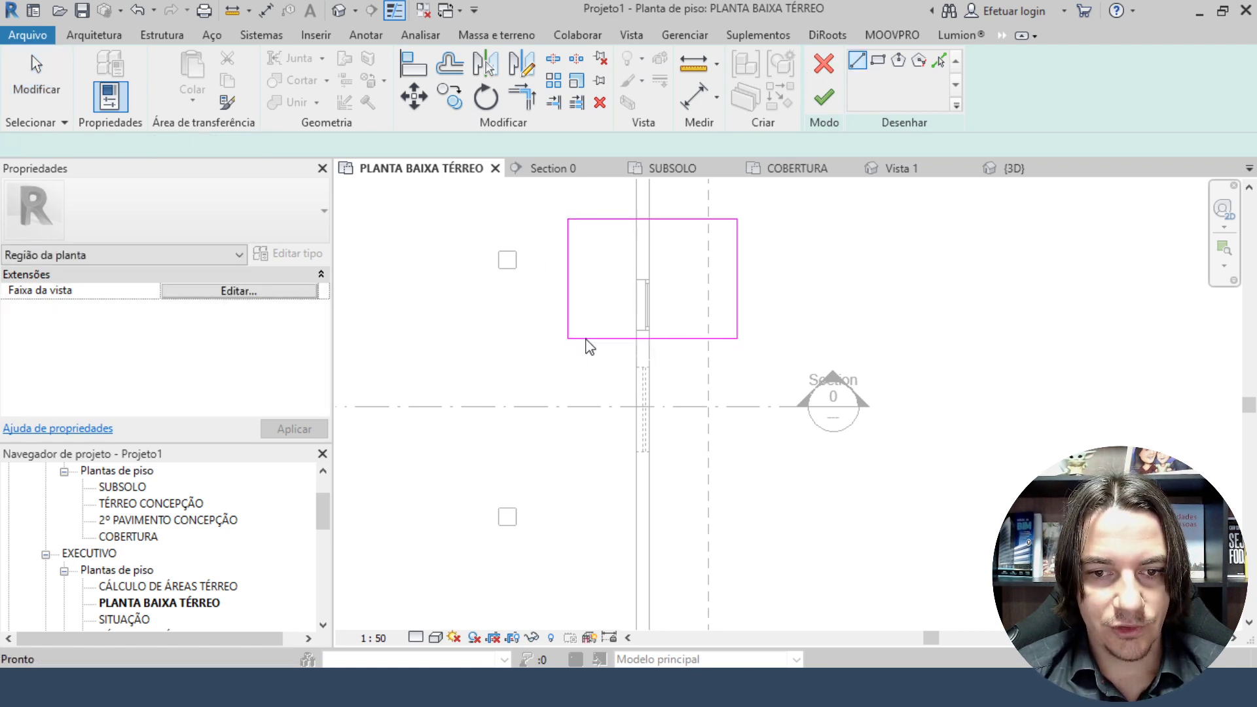
pyautogui.moveTo(583, 338); pyautogui.dragTo(594, 264)
pyautogui.click(823, 98)
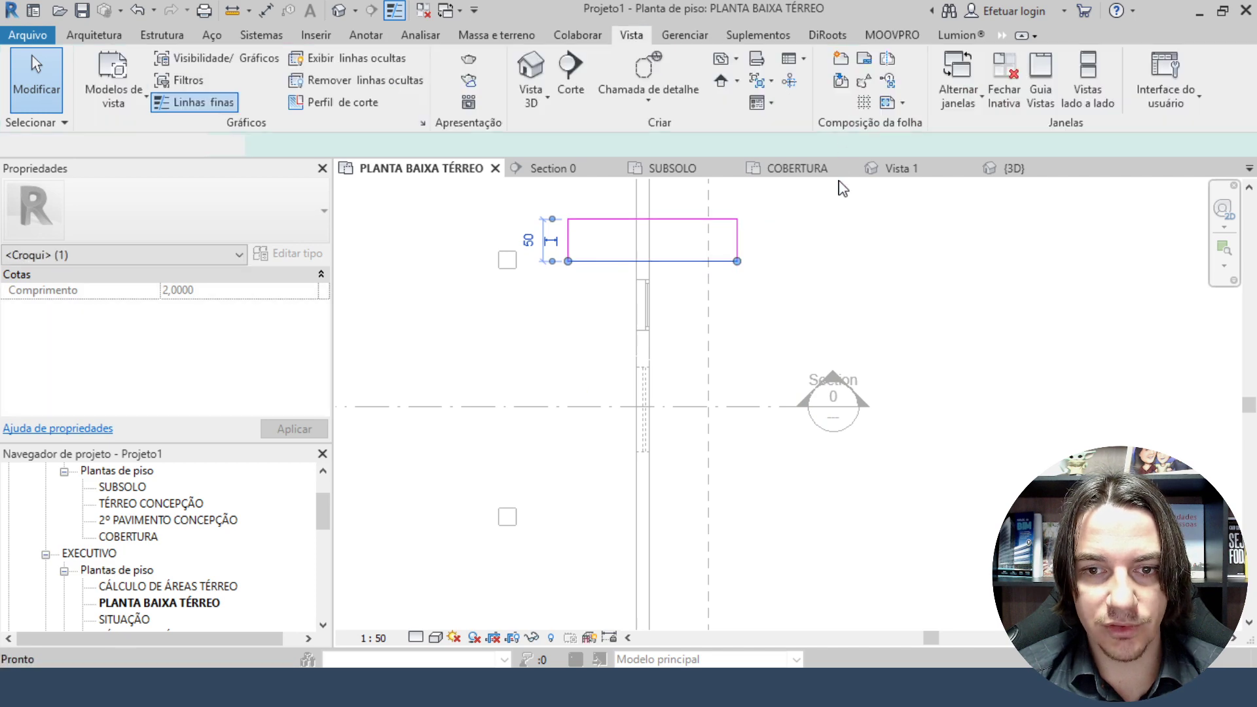
# Stretch the plan region's lower edge down past the maxim-ar window so the region encloses it.
pyautogui.click(750, 313)
pyautogui.scroll(2, 551, 314)
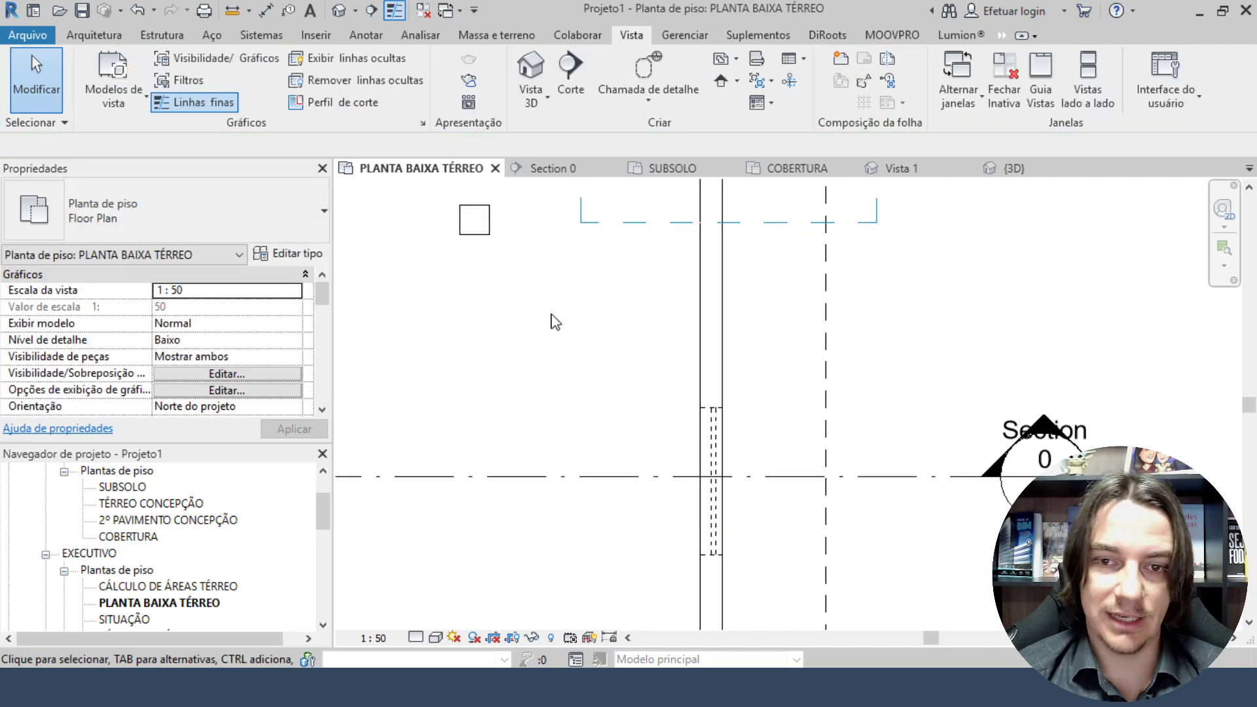
pyautogui.click(640, 223)
pyautogui.moveTo(729, 233); pyautogui.dragTo(723, 357)
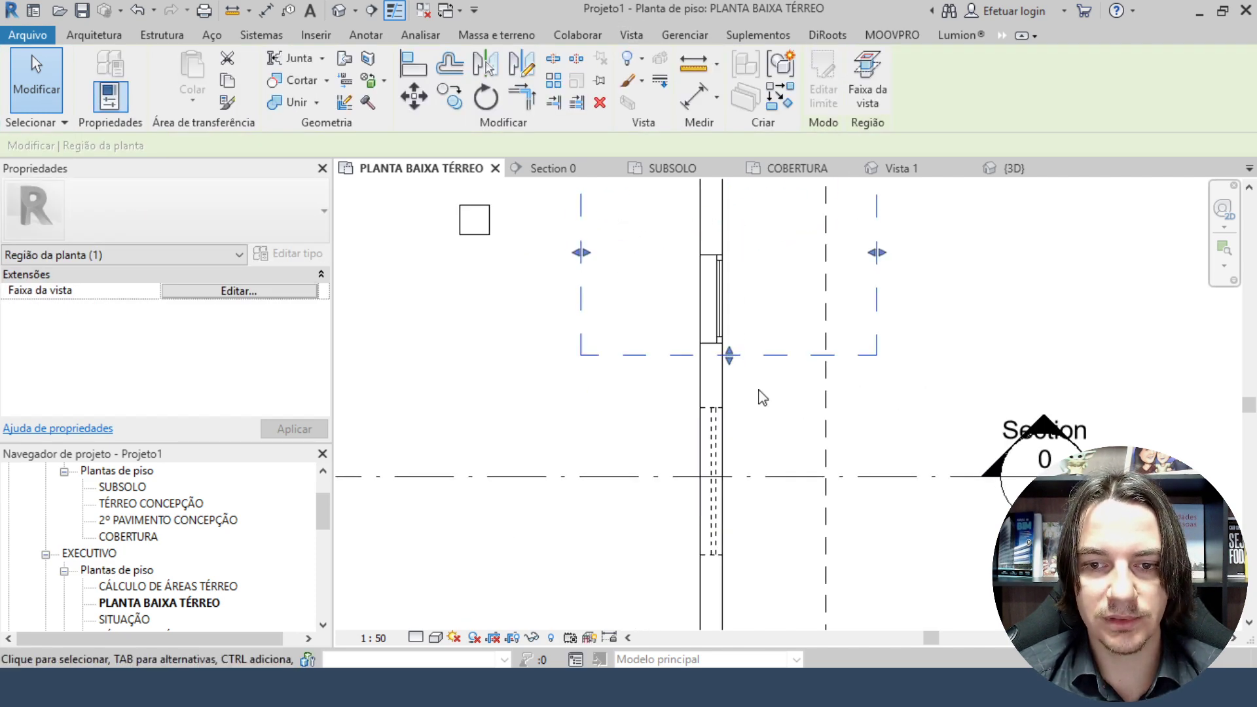
pyautogui.press('Escape')
pyautogui.scroll(-2, 693, 327)
pyautogui.scroll(2, 693, 328)
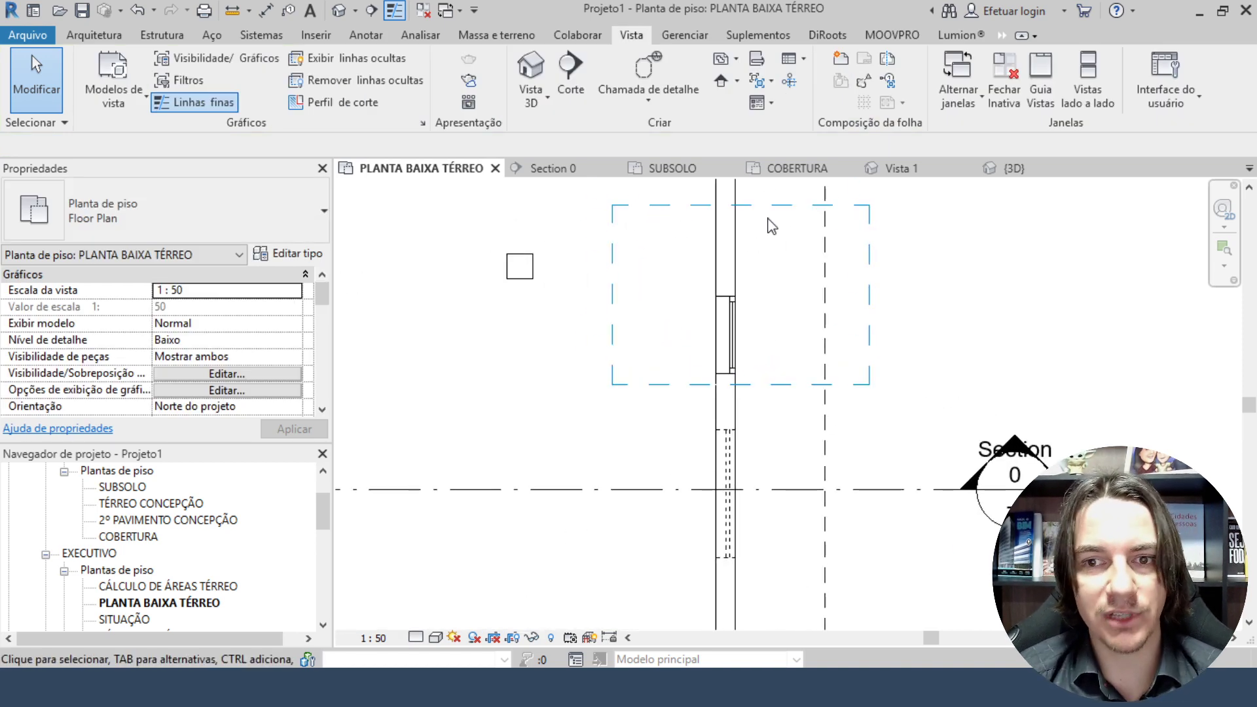
# Hide the plan region around the maxim-ar window in the ground floor plan.
pyautogui.click(789, 208)
pyautogui.rightClick(789, 208)
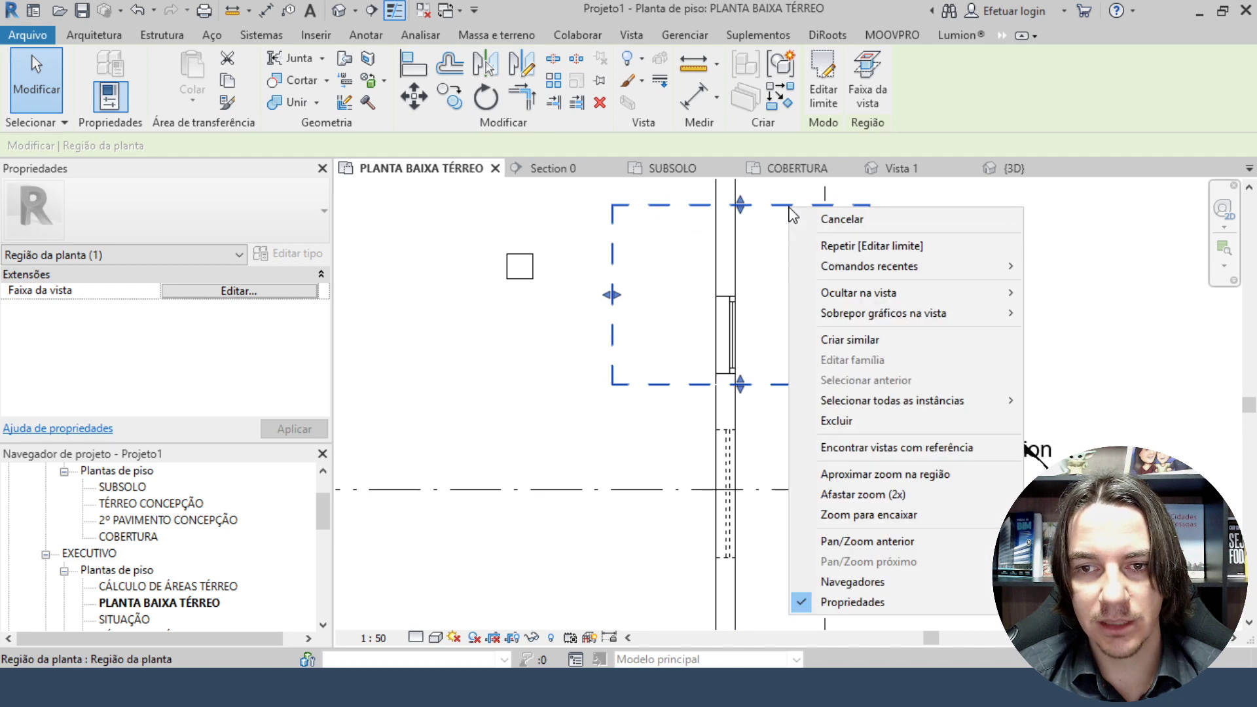
pyautogui.moveTo(946, 294)
pyautogui.click(1111, 301)
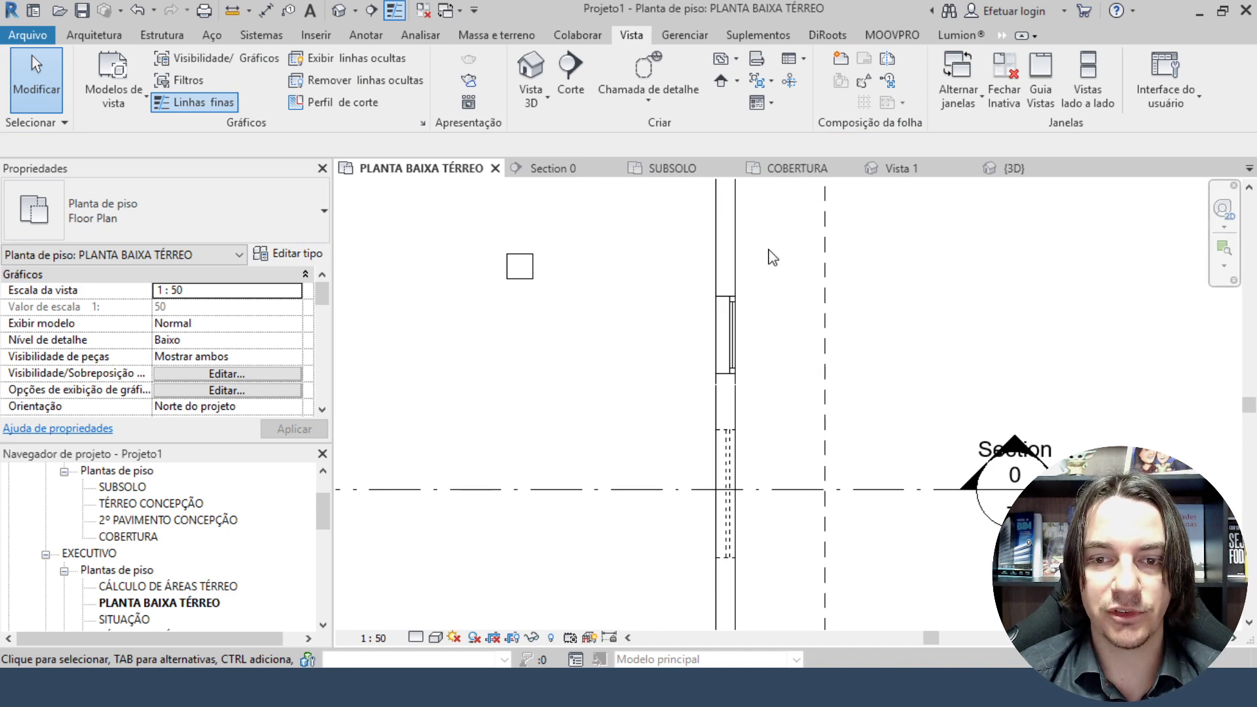
# Reveal the hidden elements, unhide the plan region in the view, and leave the reveal mode.
pyautogui.click(551, 637)
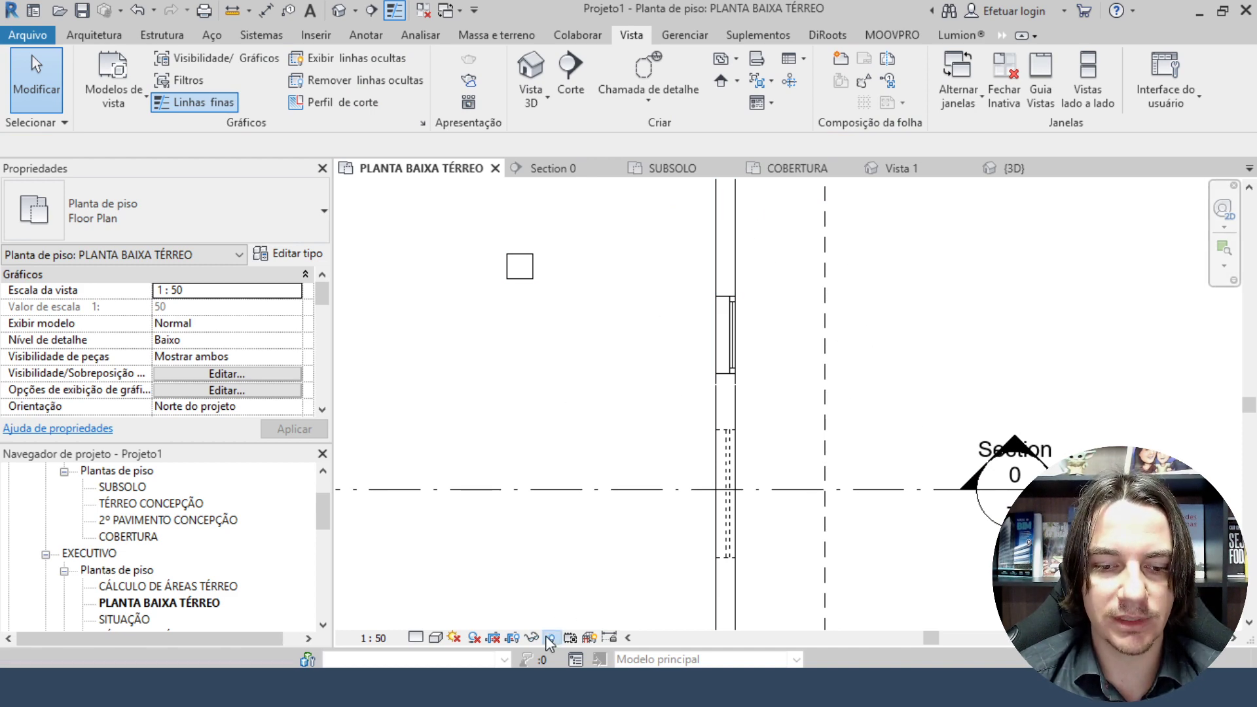
pyautogui.click(696, 386)
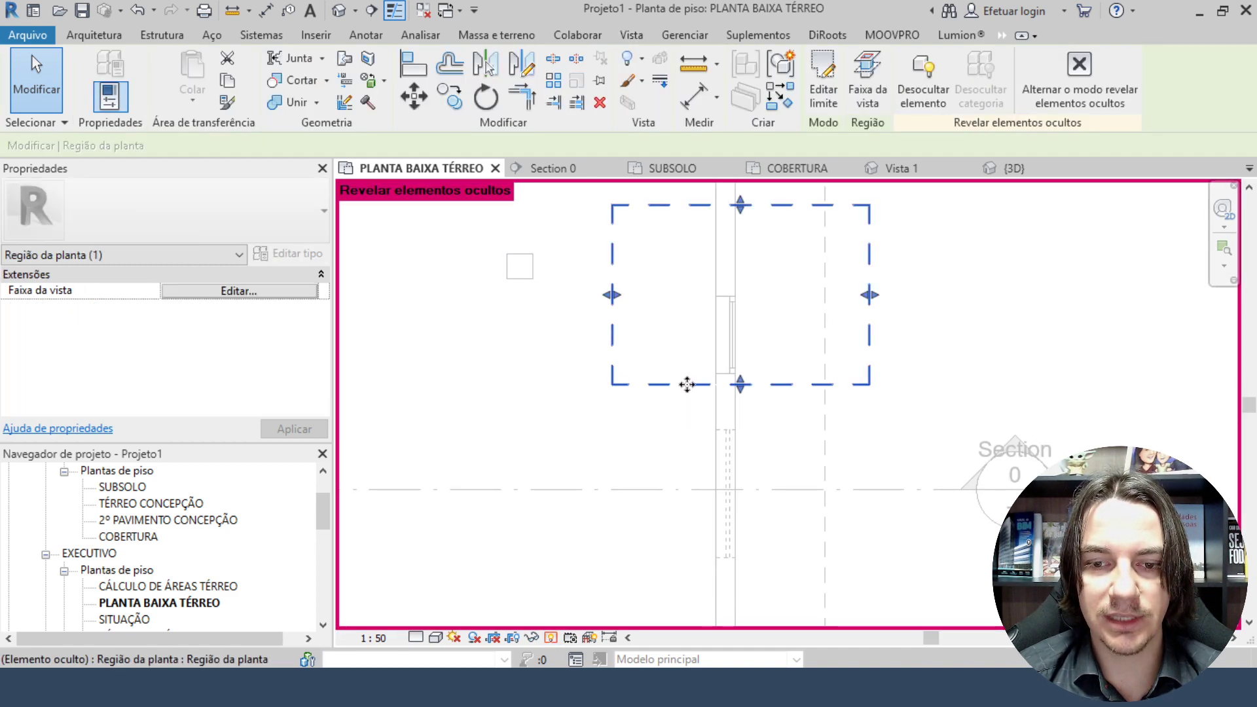
pyautogui.rightClick(695, 392)
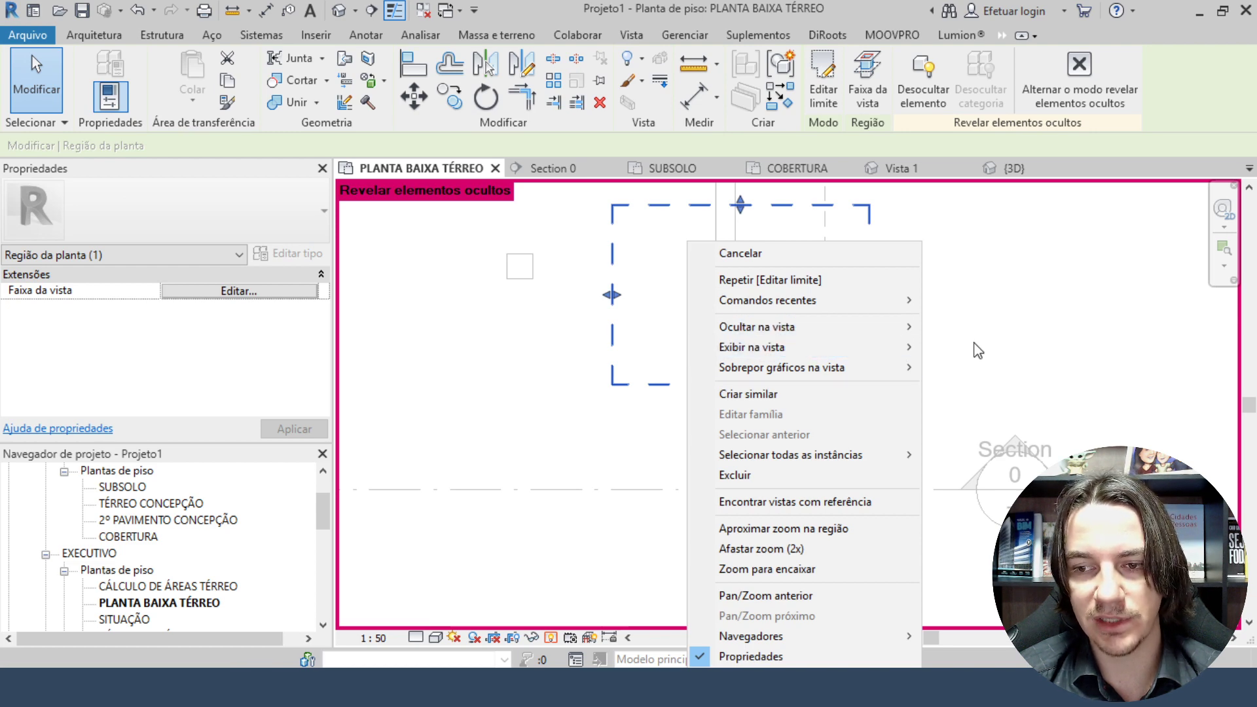
pyautogui.moveTo(910, 348)
pyautogui.click(949, 348)
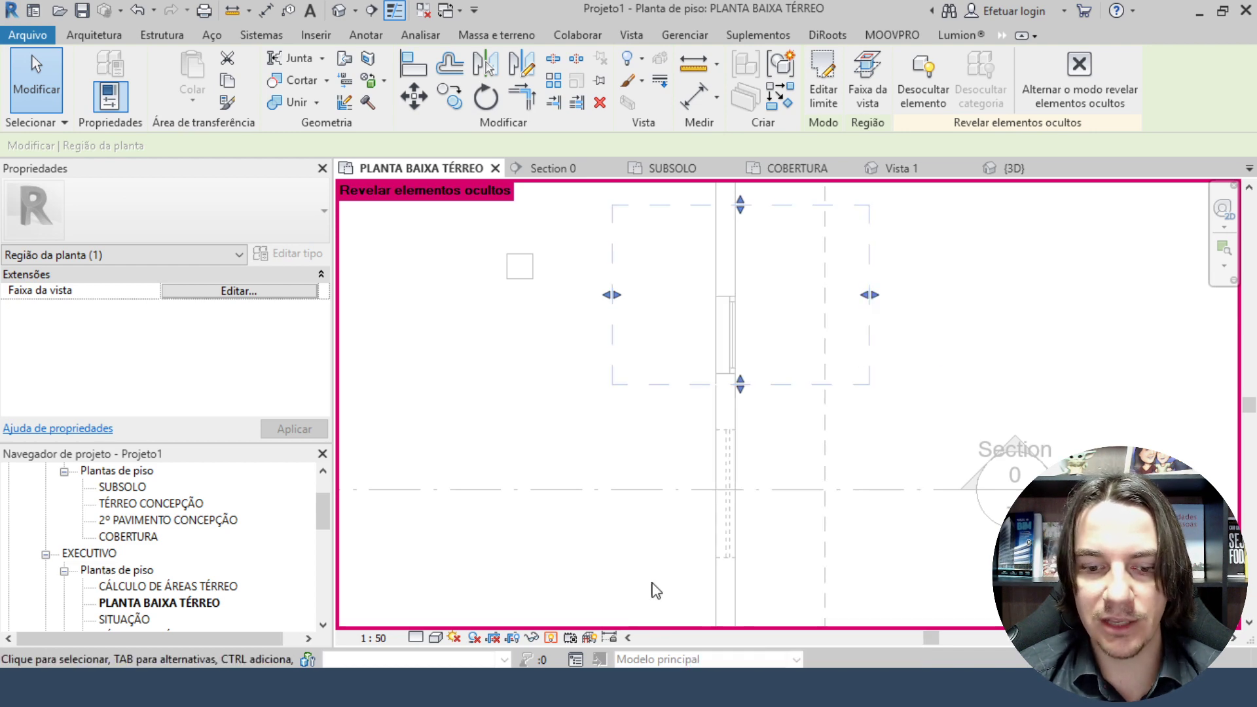
pyautogui.click(551, 637)
pyautogui.press('Escape')
# Delete the plan region around the maxim-ar window from the ground floor plan.
pyautogui.scroll(-4, 690, 256)
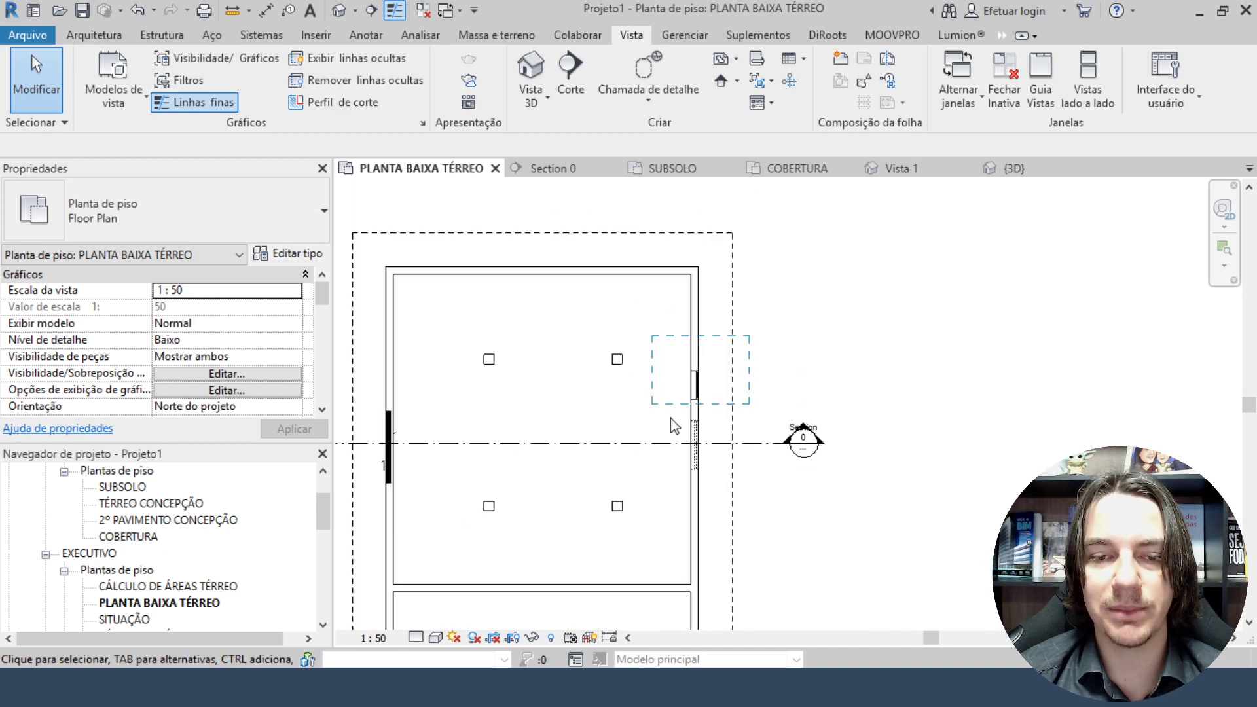
pyautogui.moveTo(690, 256); pyautogui.dragTo(694, 241, button='middle')
pyautogui.click(735, 240)
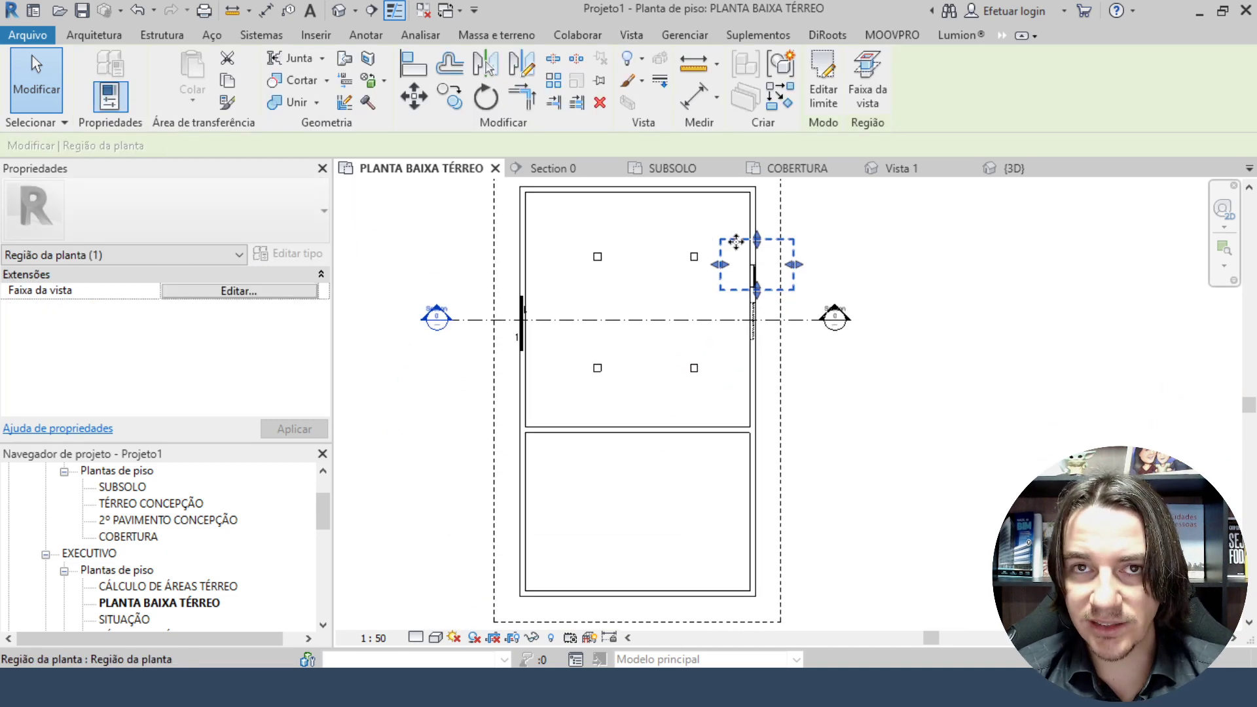
pyautogui.press('Delete')
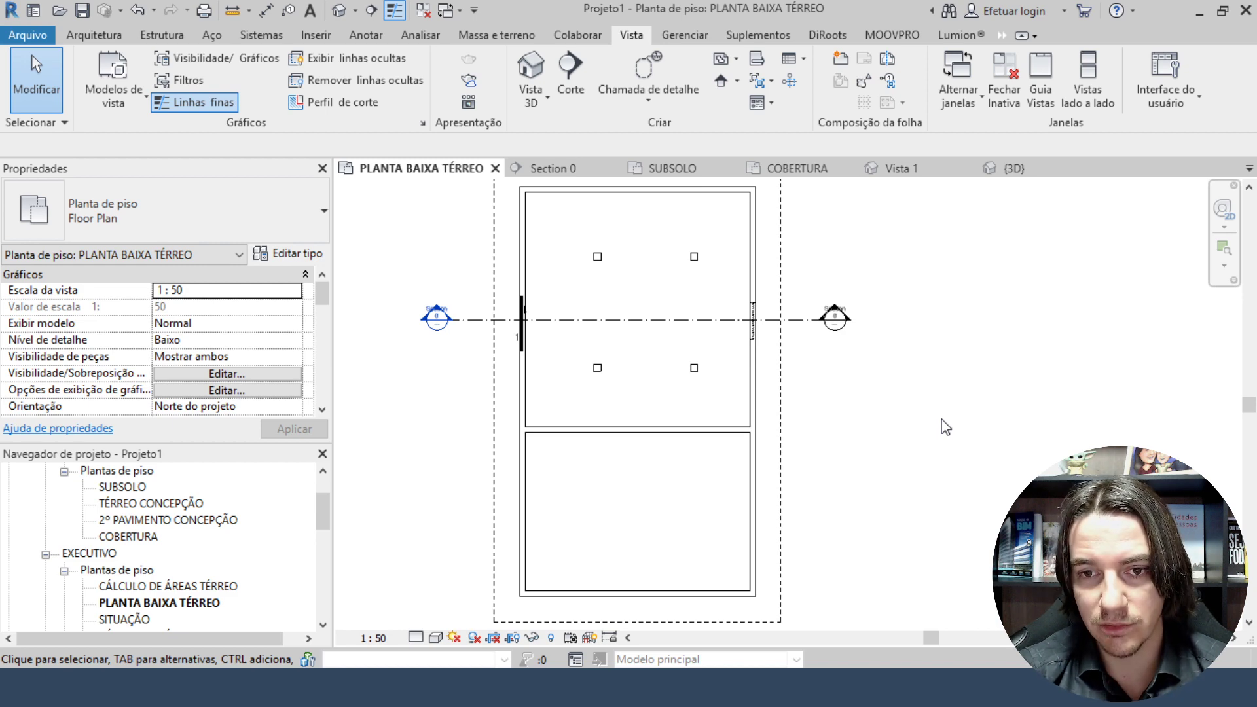
pyautogui.click(628, 687)
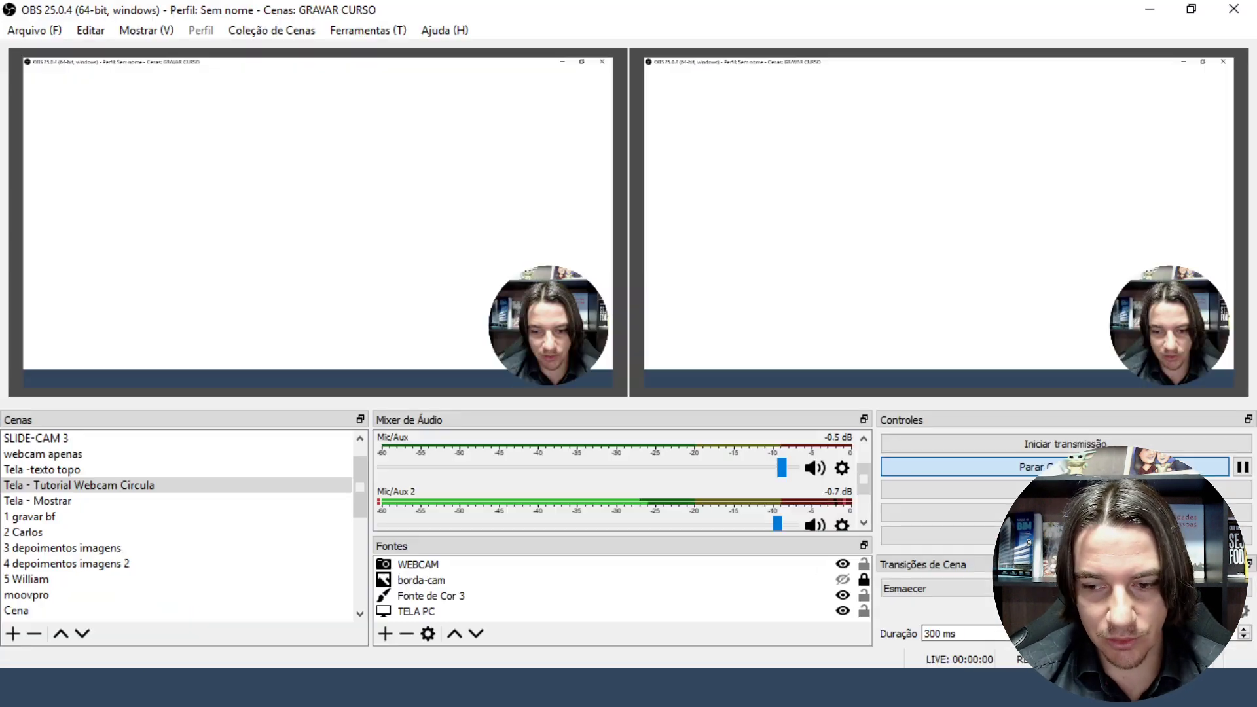